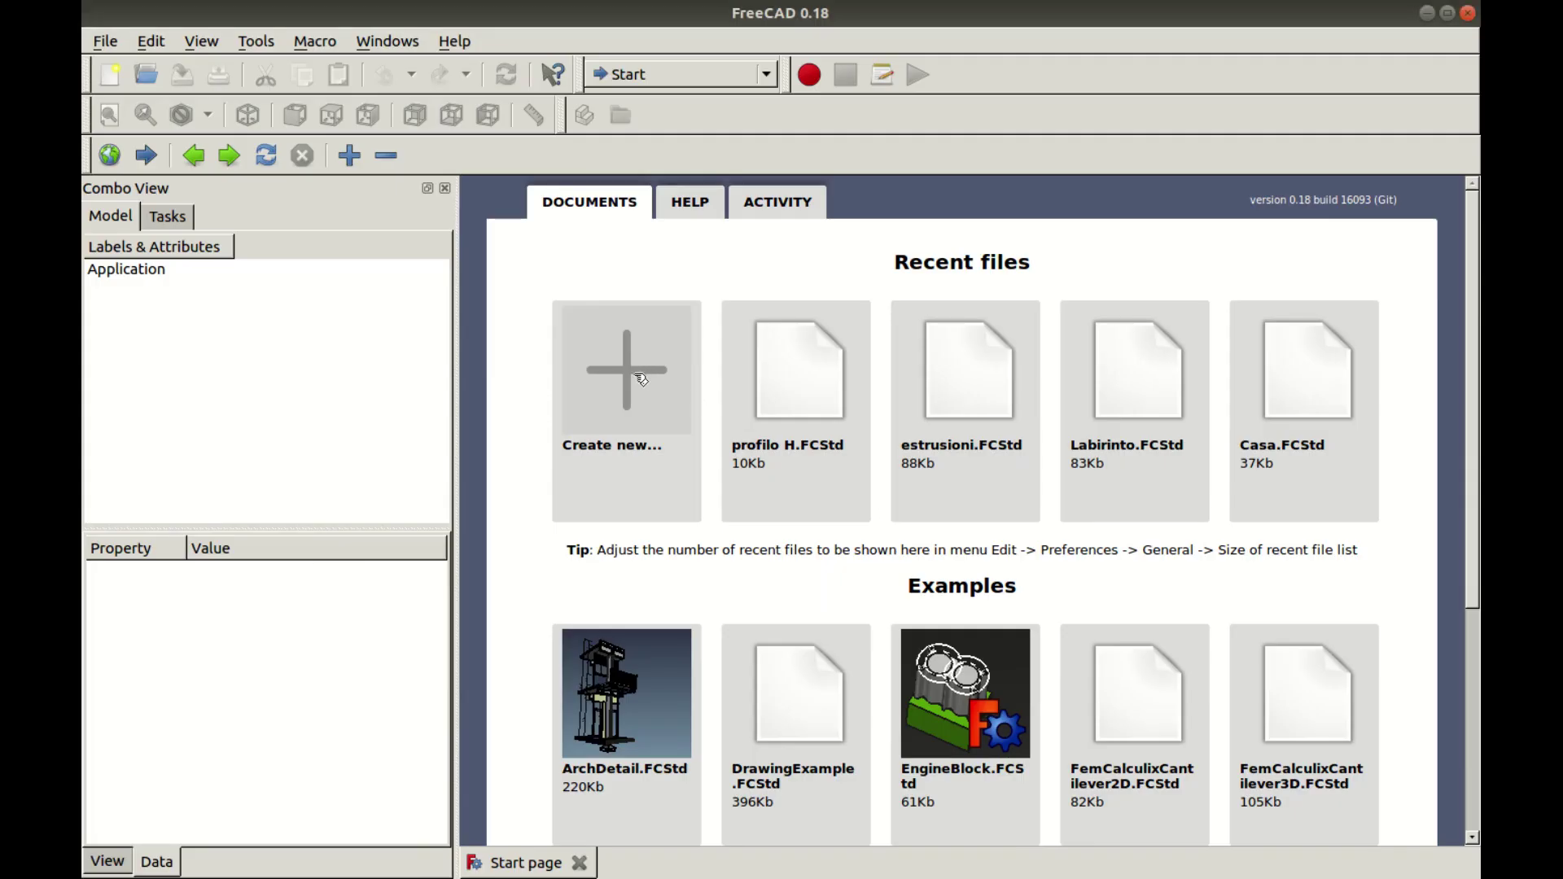
# Create a new empty document and switch to the Part Design workbench
pyautogui.click(633, 373)
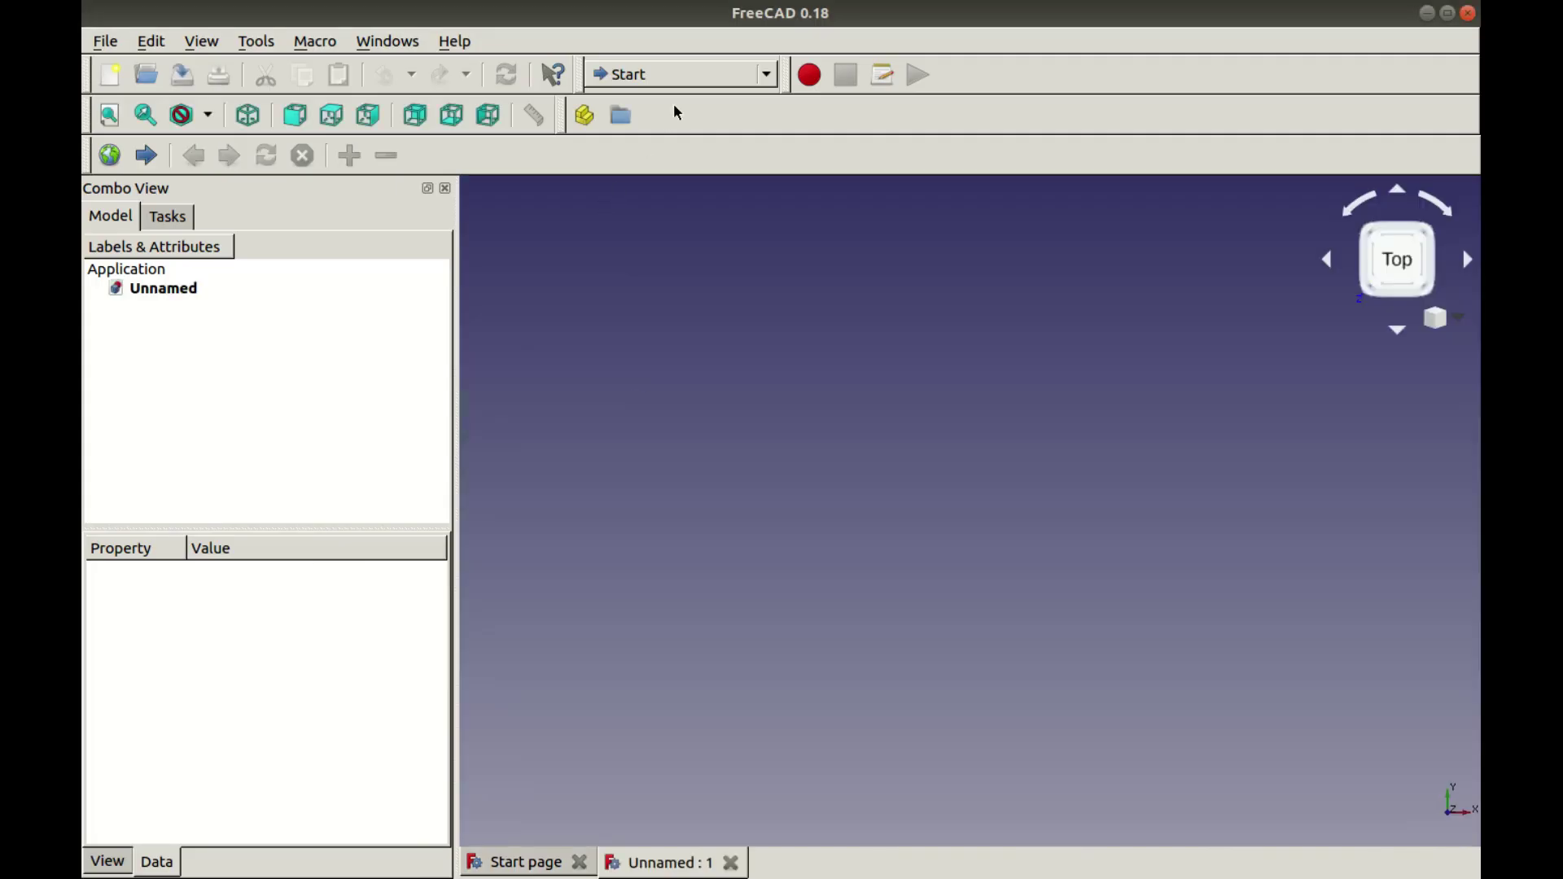
pyautogui.click(706, 73)
pyautogui.click(716, 245)
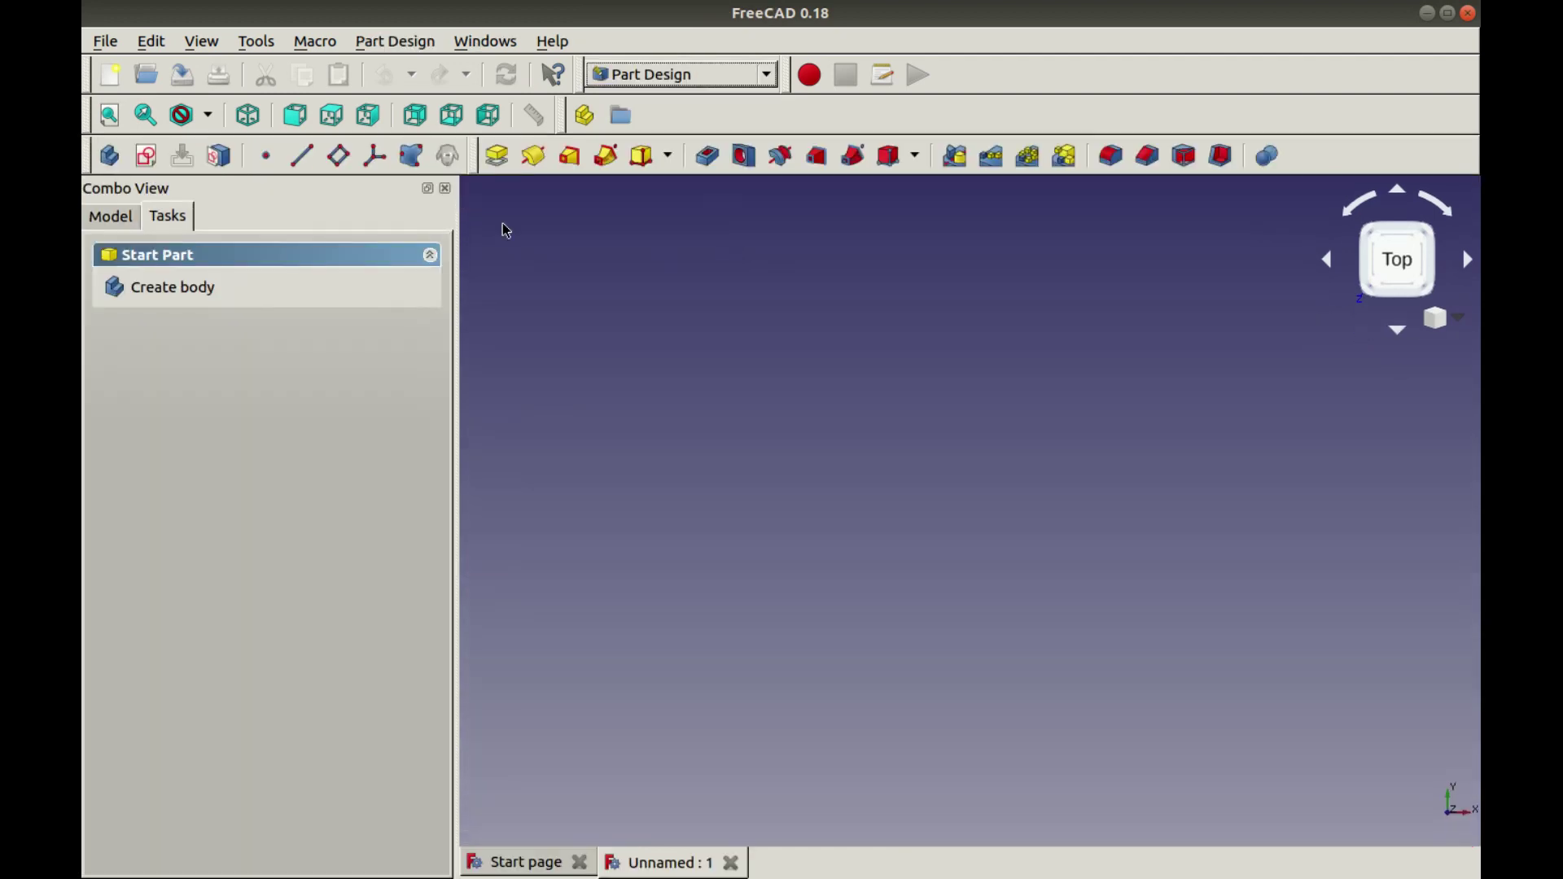
# Add a body and start an empty sketch on the XY plane
pyautogui.click(208, 288)
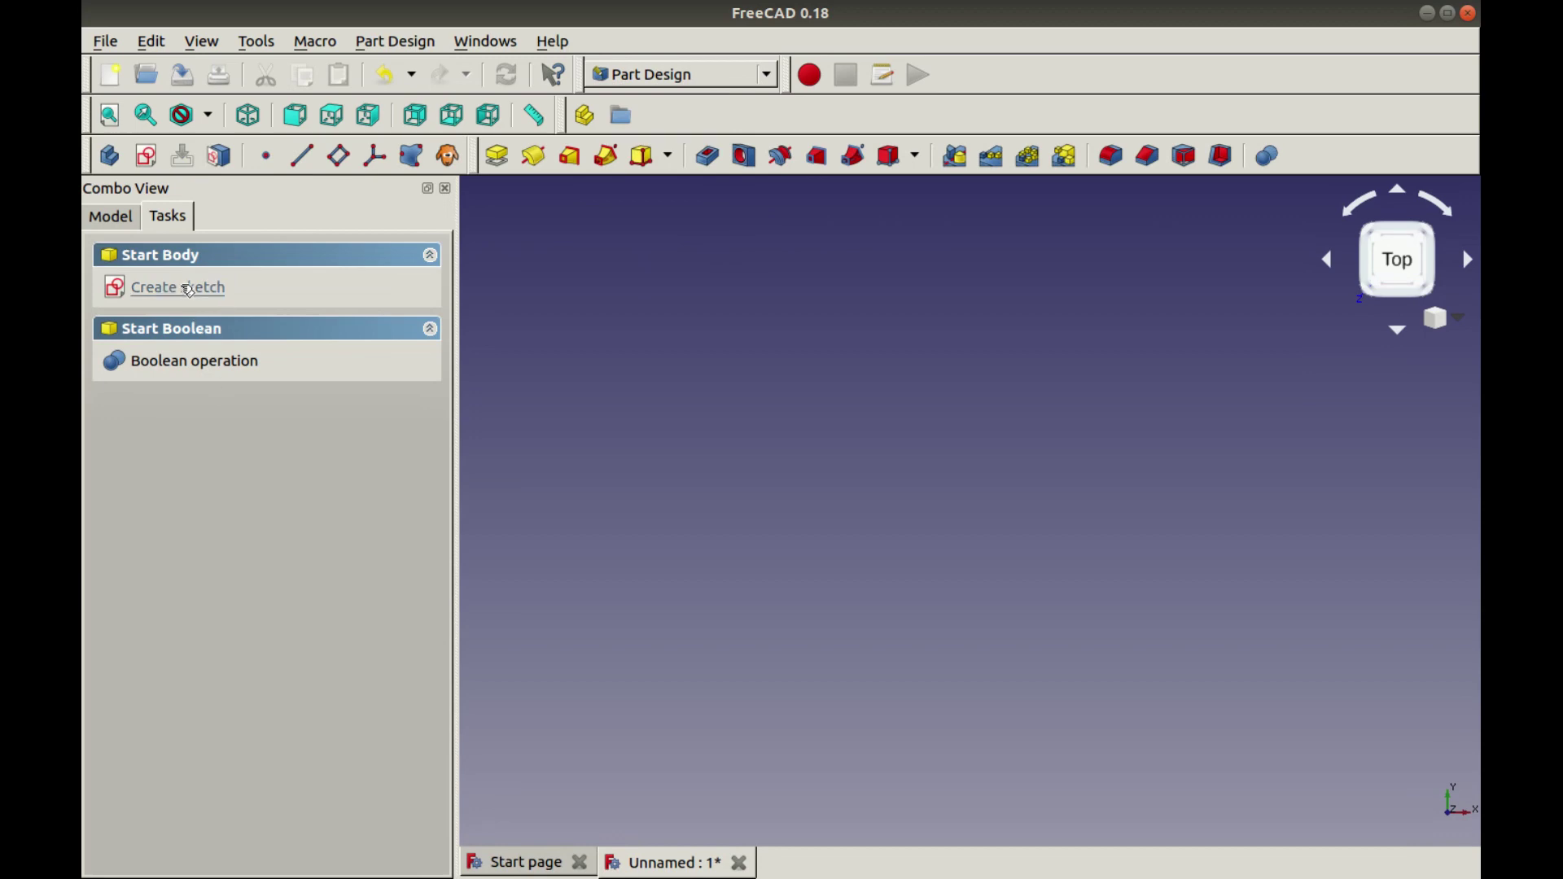
pyautogui.click(188, 289)
pyautogui.click(191, 345)
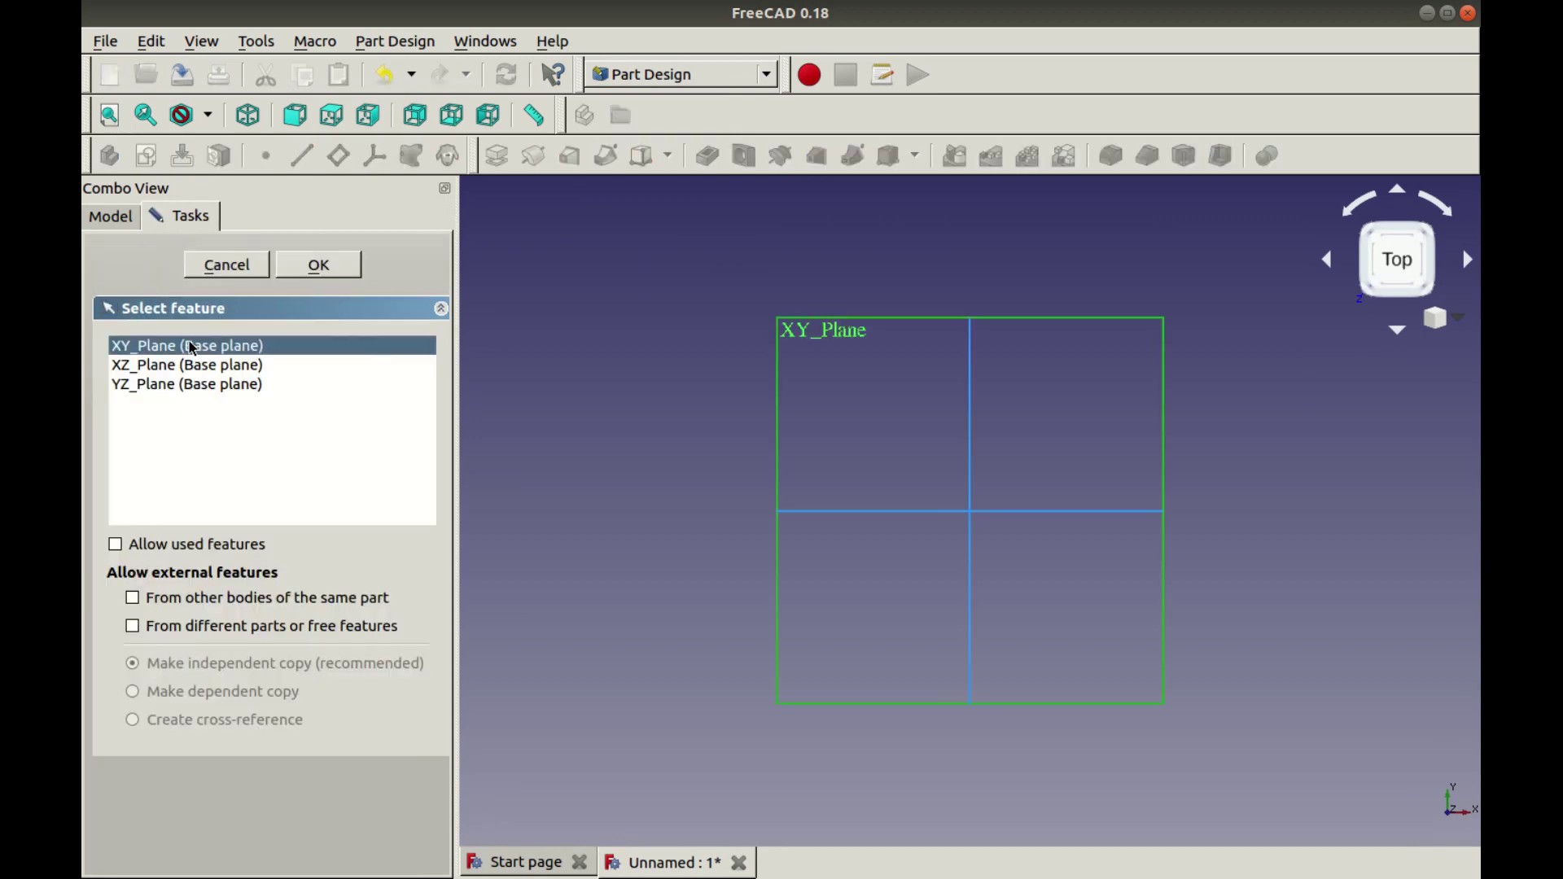
pyautogui.click(314, 272)
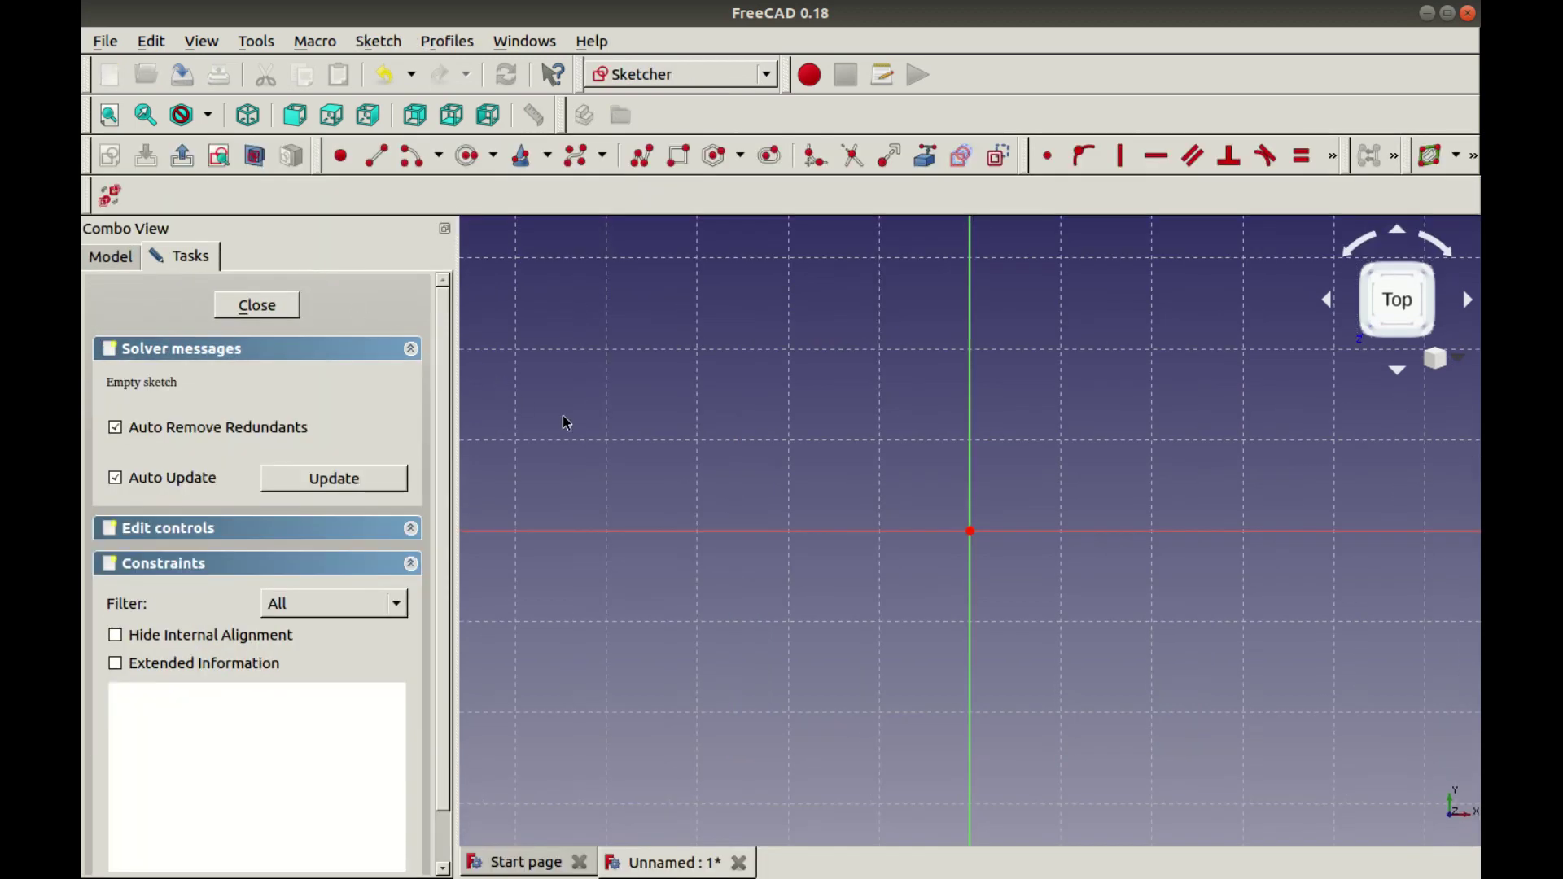
# Trace the T's top bar and stem corners with Polyline, closing at the start point
pyautogui.scroll(-4, 737, 487)
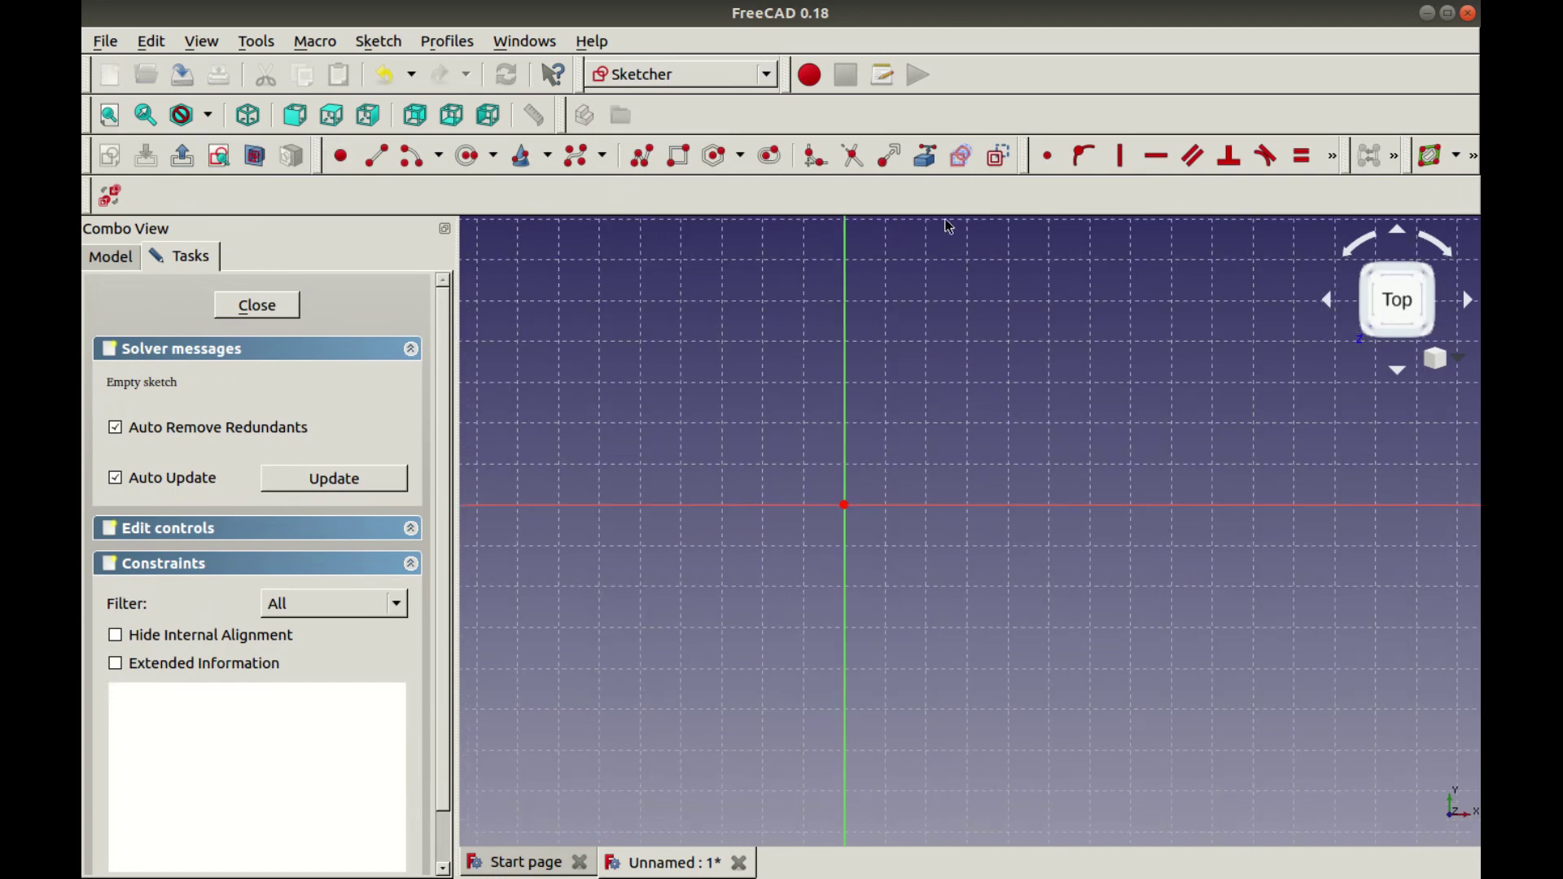
pyautogui.click(650, 166)
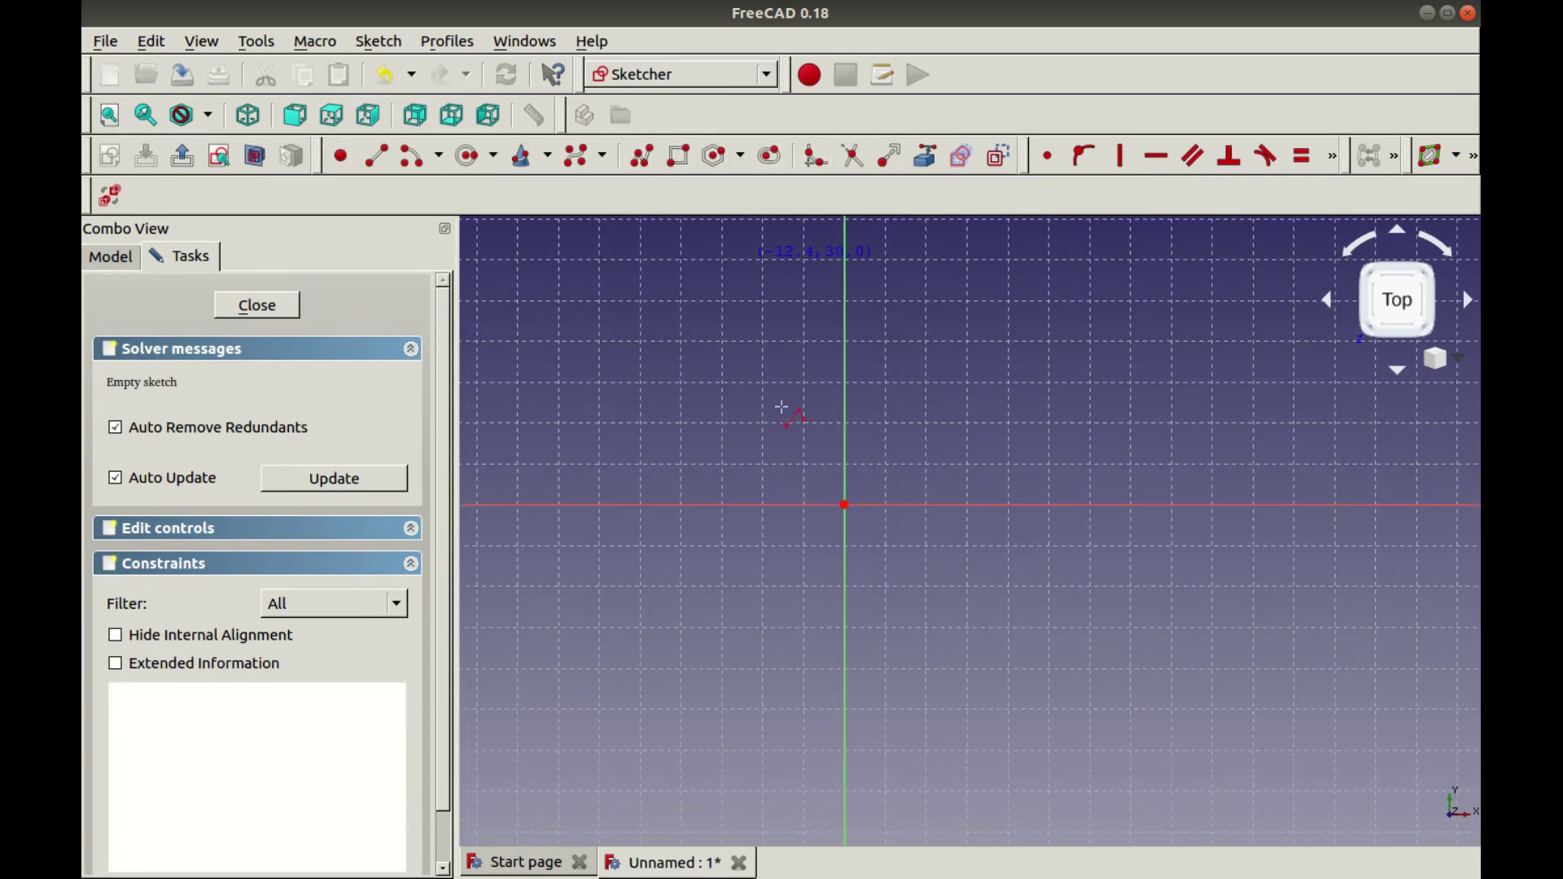
pyautogui.click(722, 301)
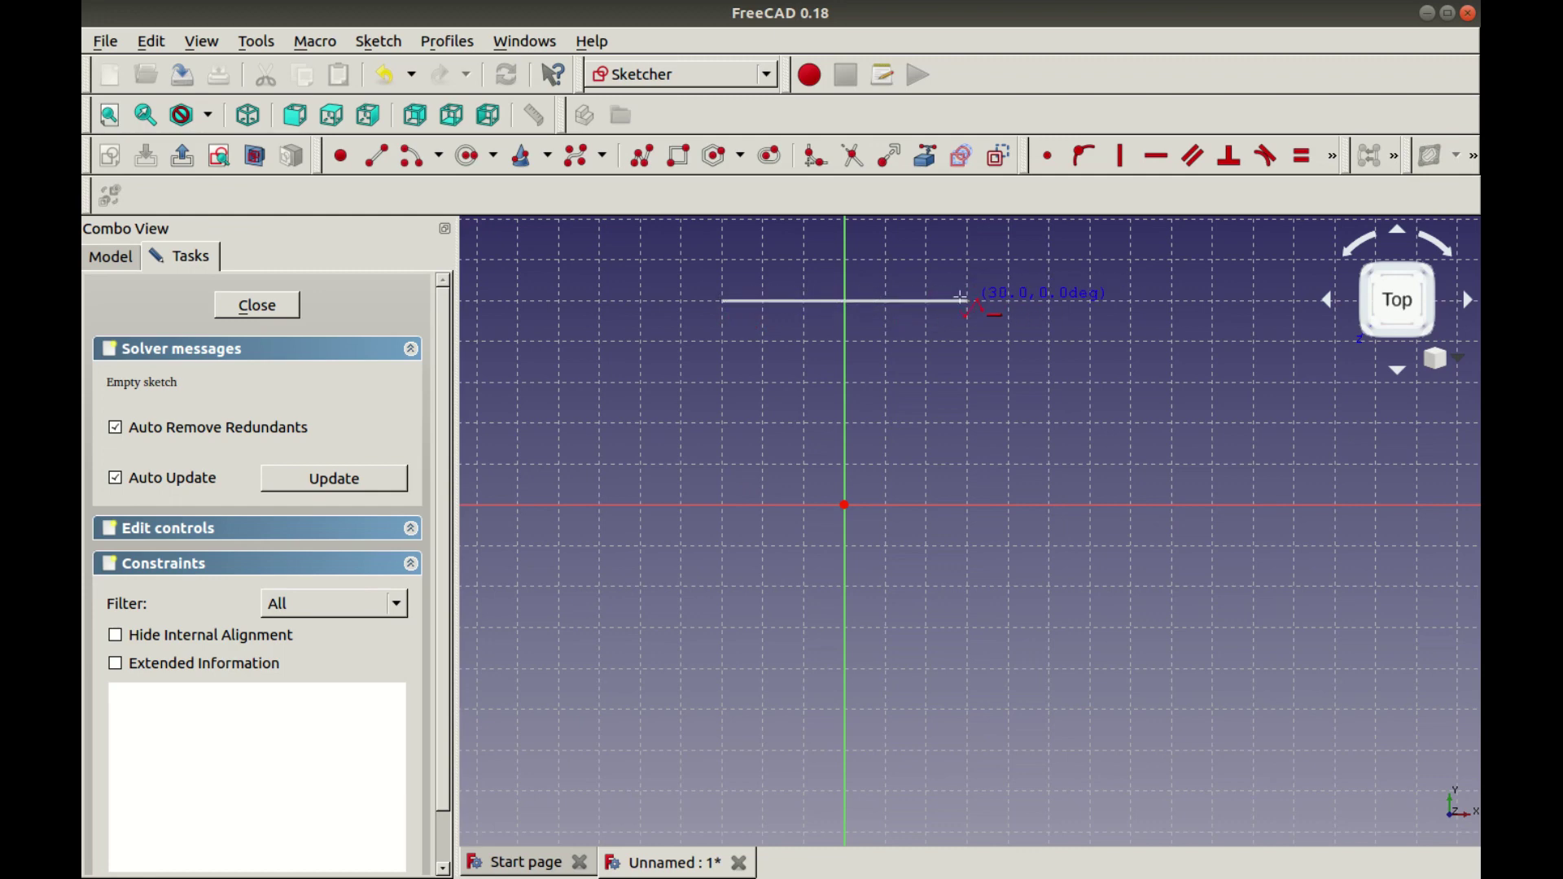
pyautogui.click(966, 301)
pyautogui.click(966, 342)
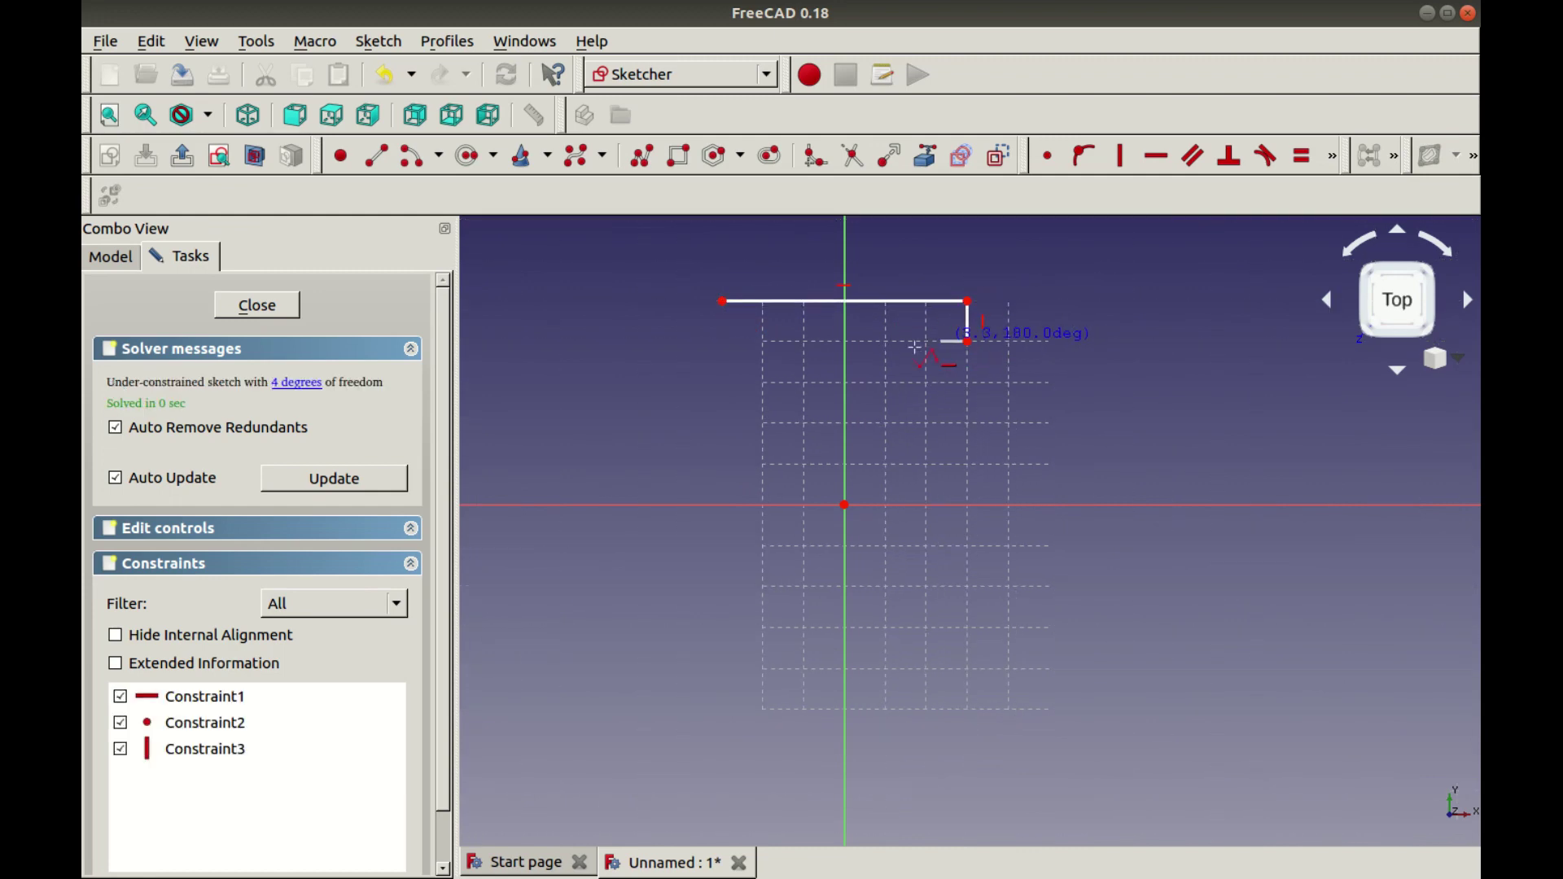
pyautogui.click(886, 342)
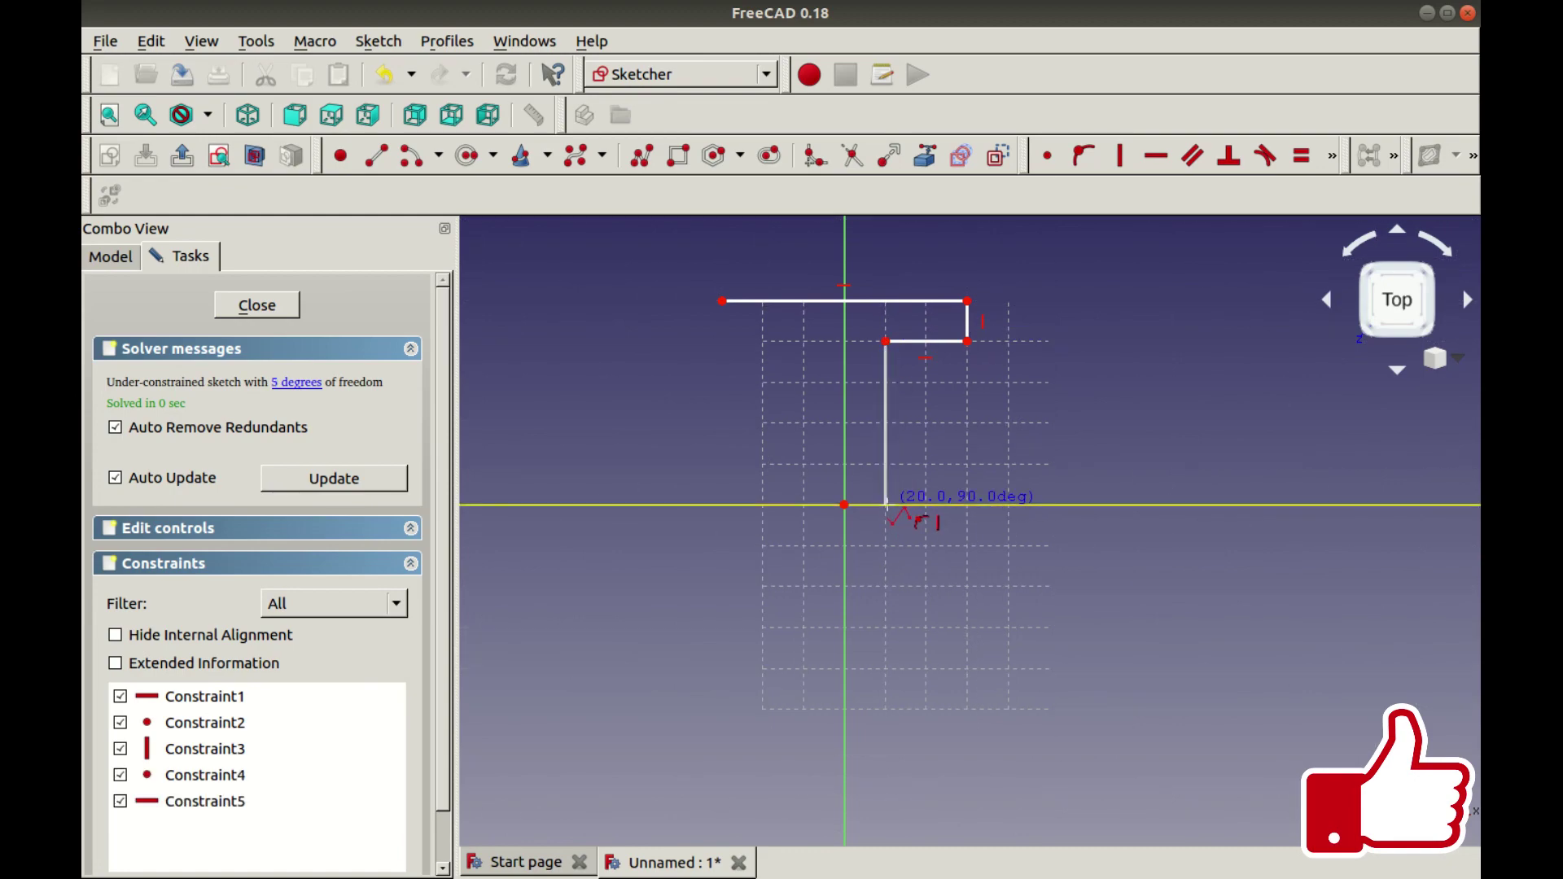
pyautogui.click(885, 545)
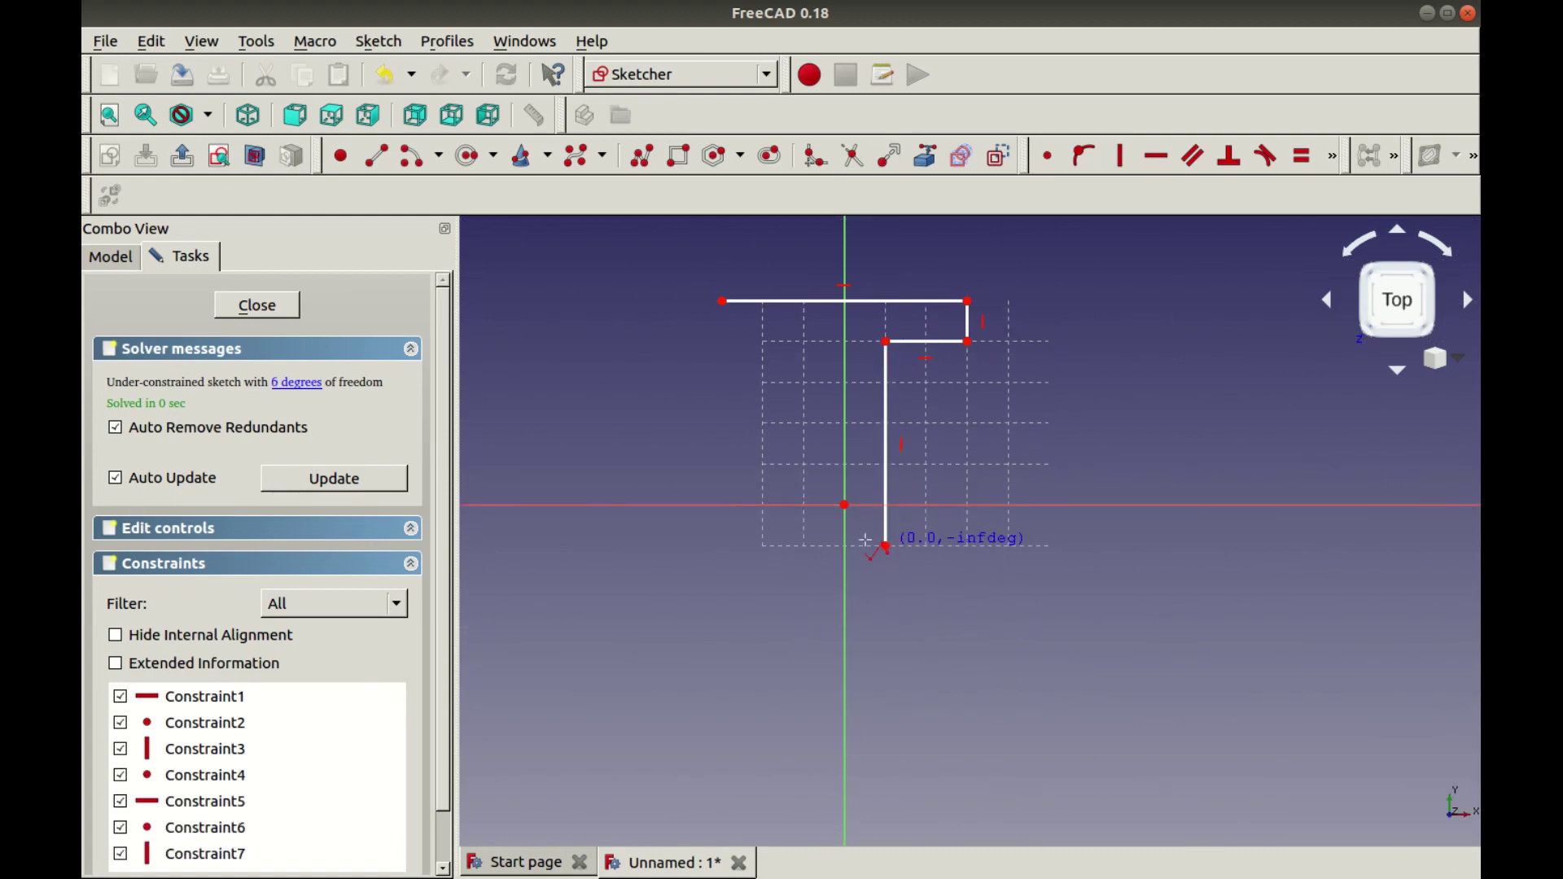
pyautogui.click(804, 545)
pyautogui.click(803, 342)
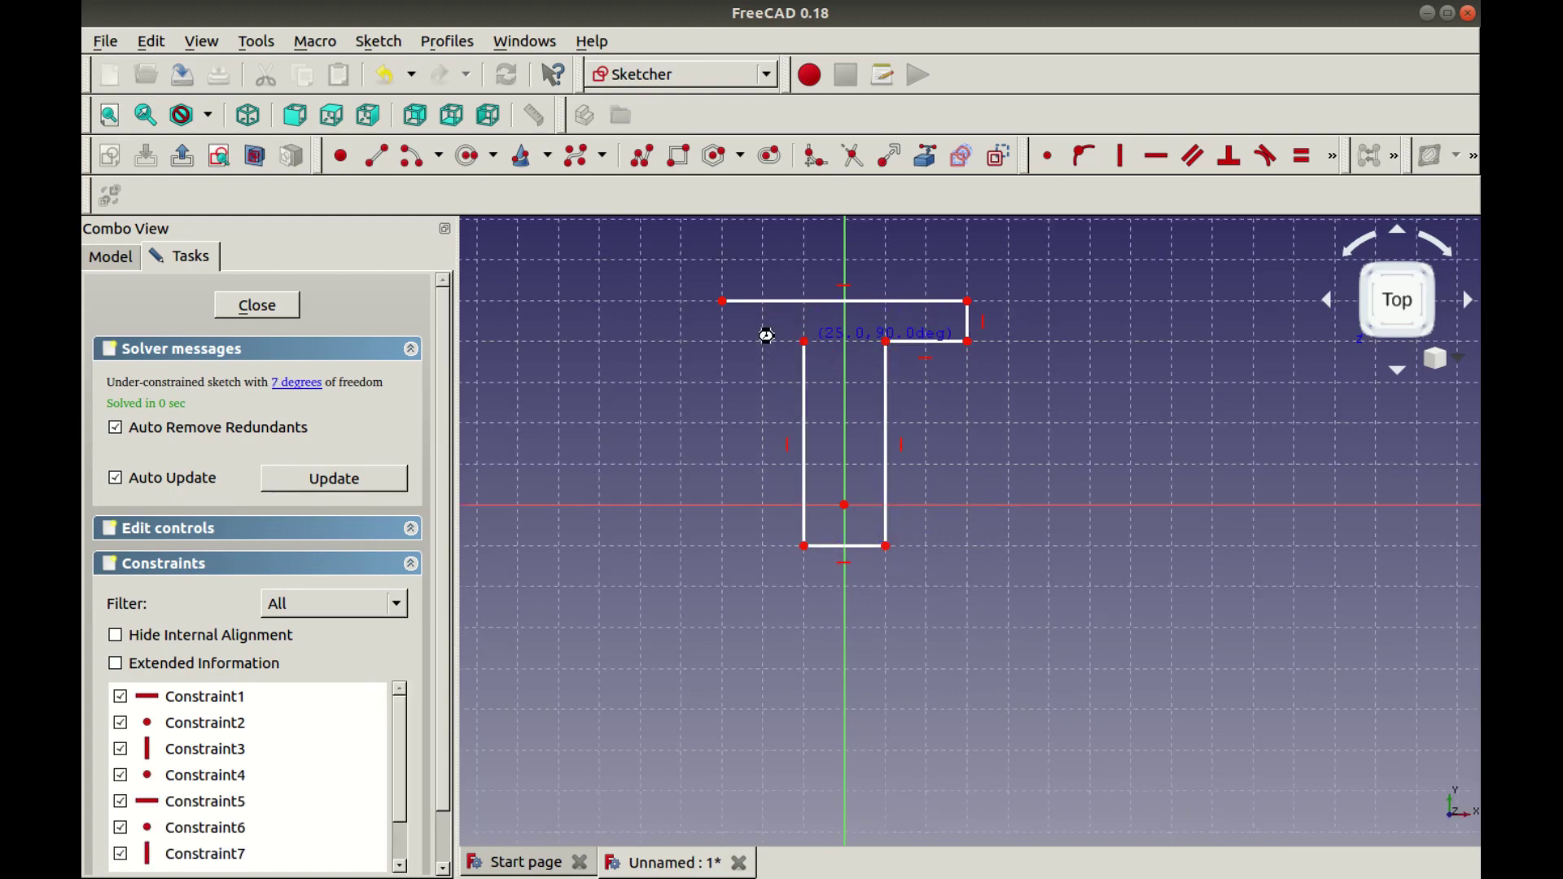
pyautogui.click(722, 342)
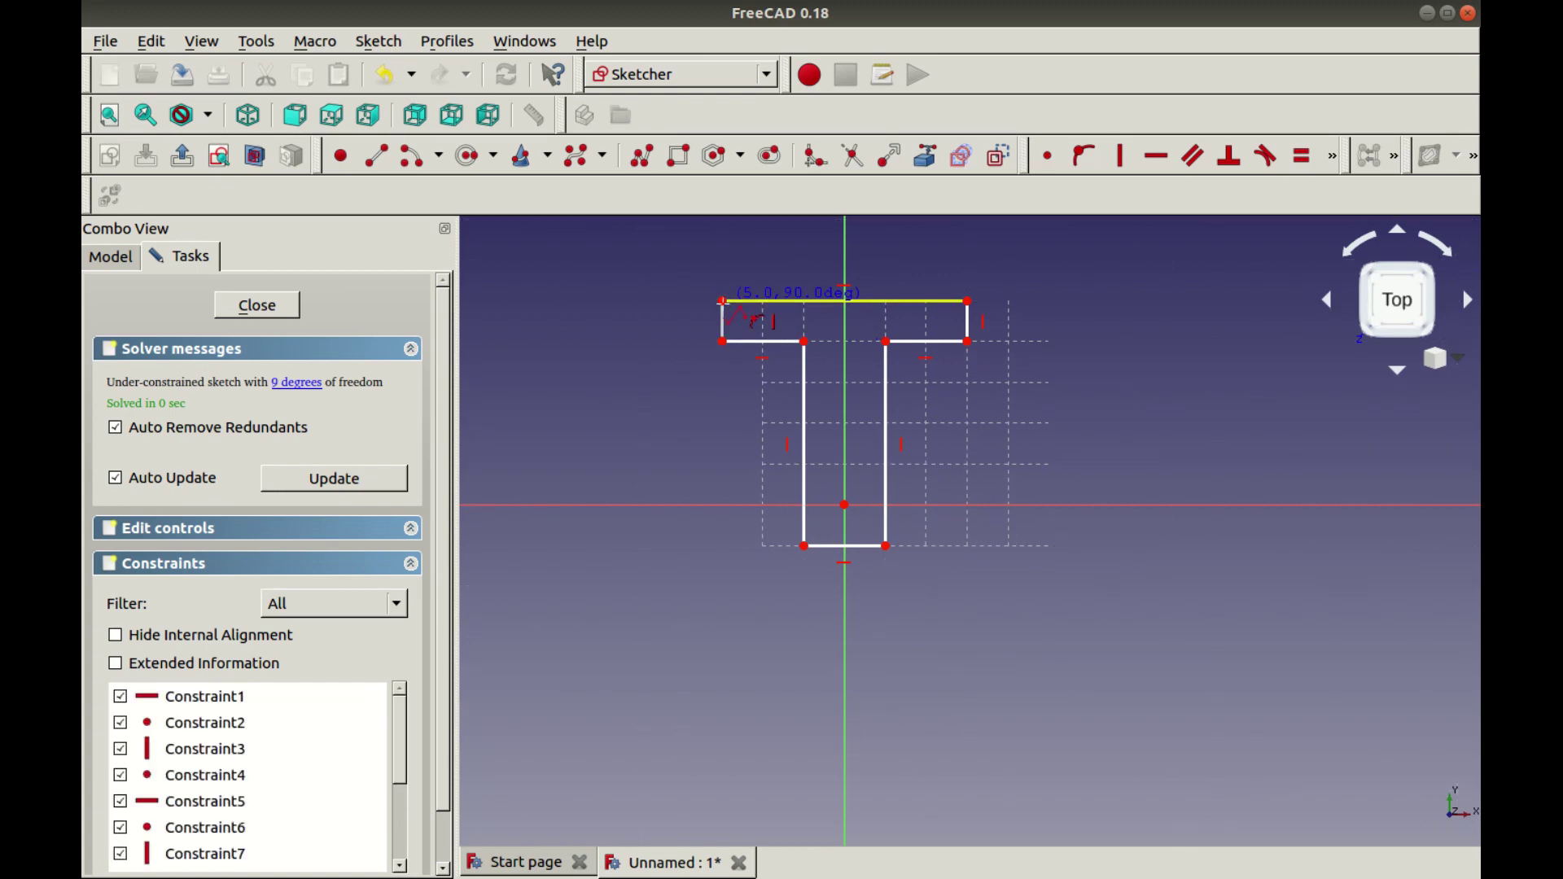
pyautogui.click(722, 301)
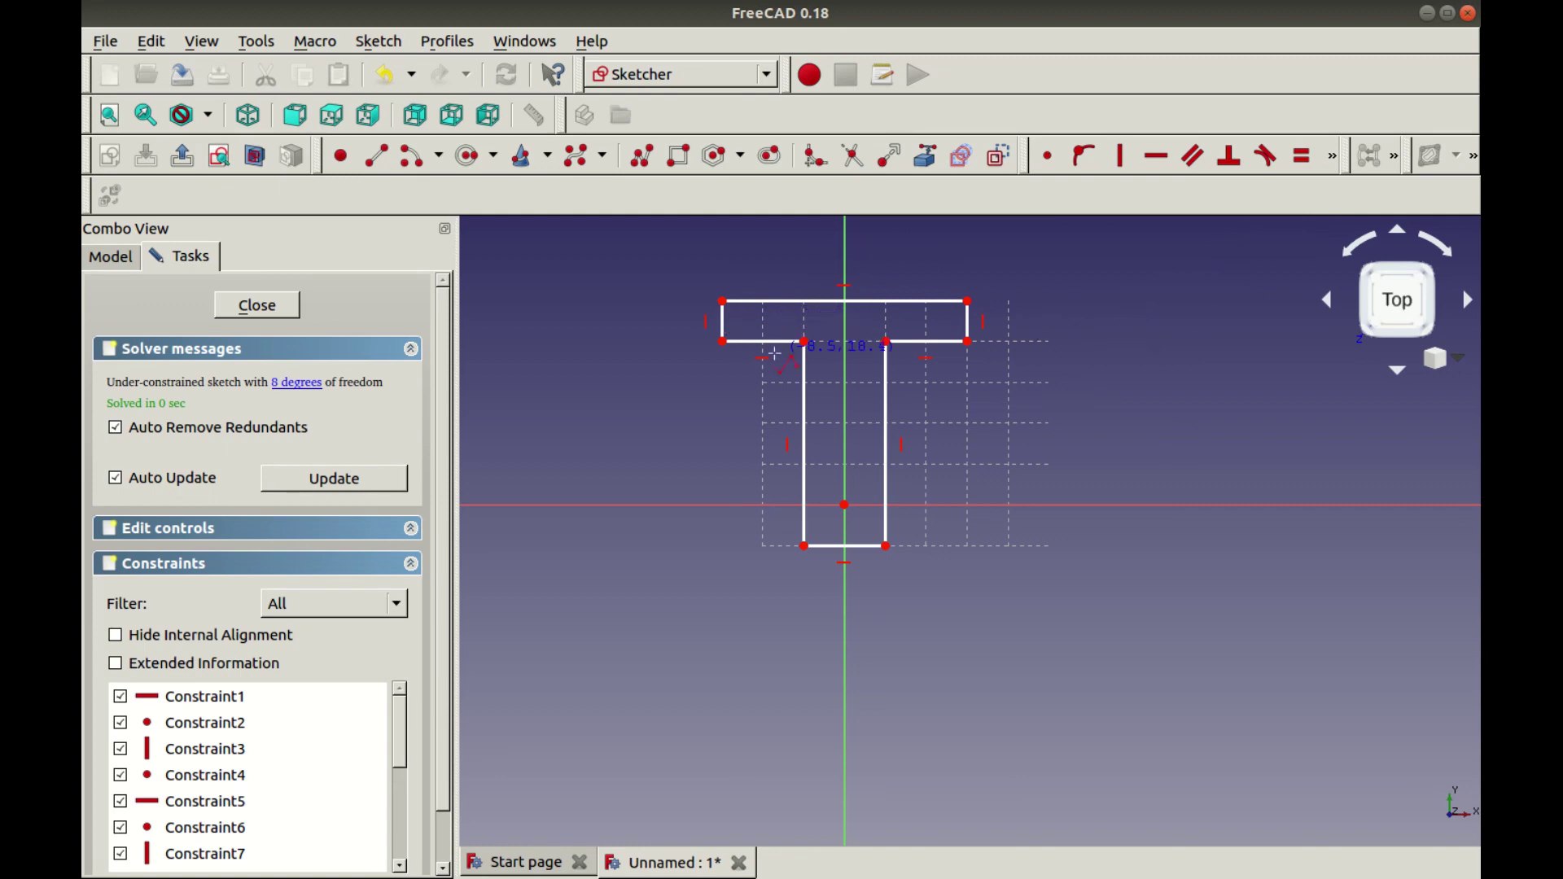
# Leave and reopen the T sketch, fitting it fully in view
pyautogui.press('Escape')
pyautogui.press('Escape')
pyautogui.click(177, 286)
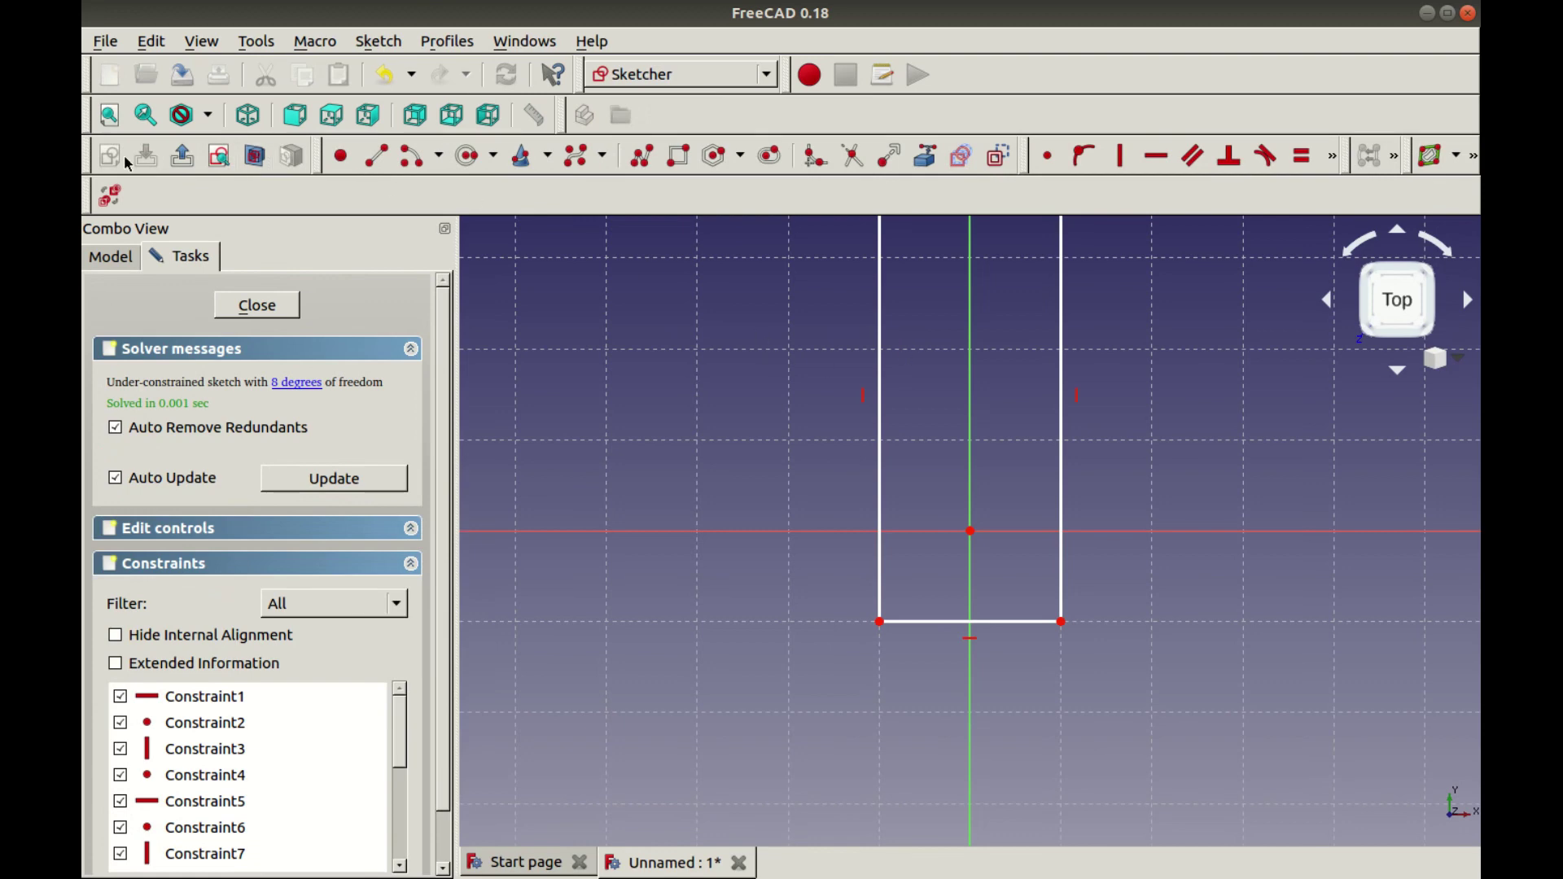
pyautogui.click(109, 115)
# Make both top-bar ends and the stem base equal length, then select the base edge
pyautogui.click(767, 368)
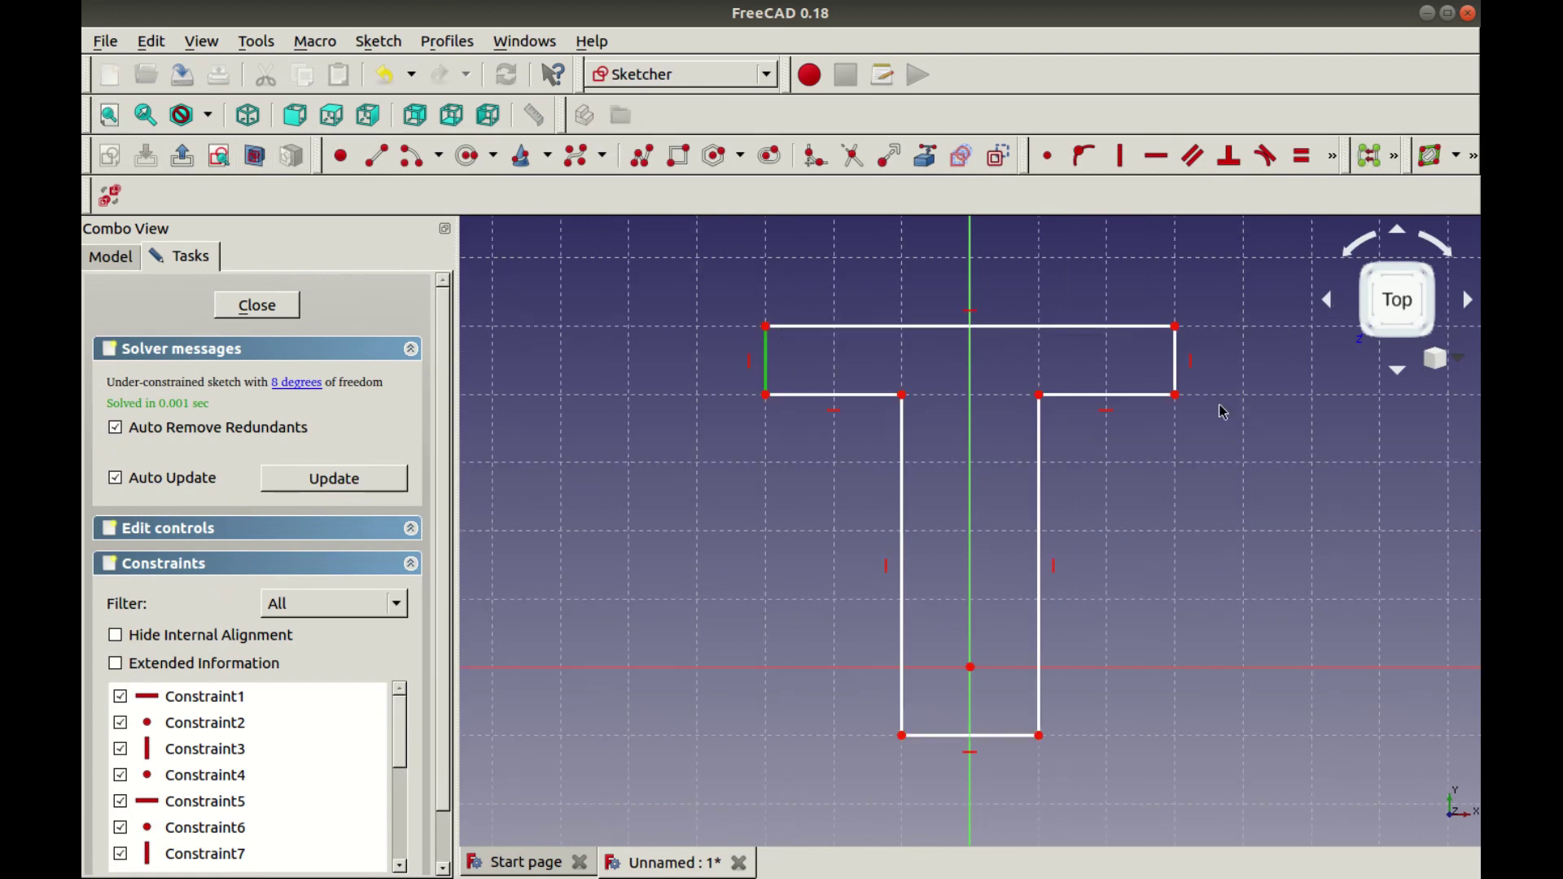
pyautogui.click(1186, 368)
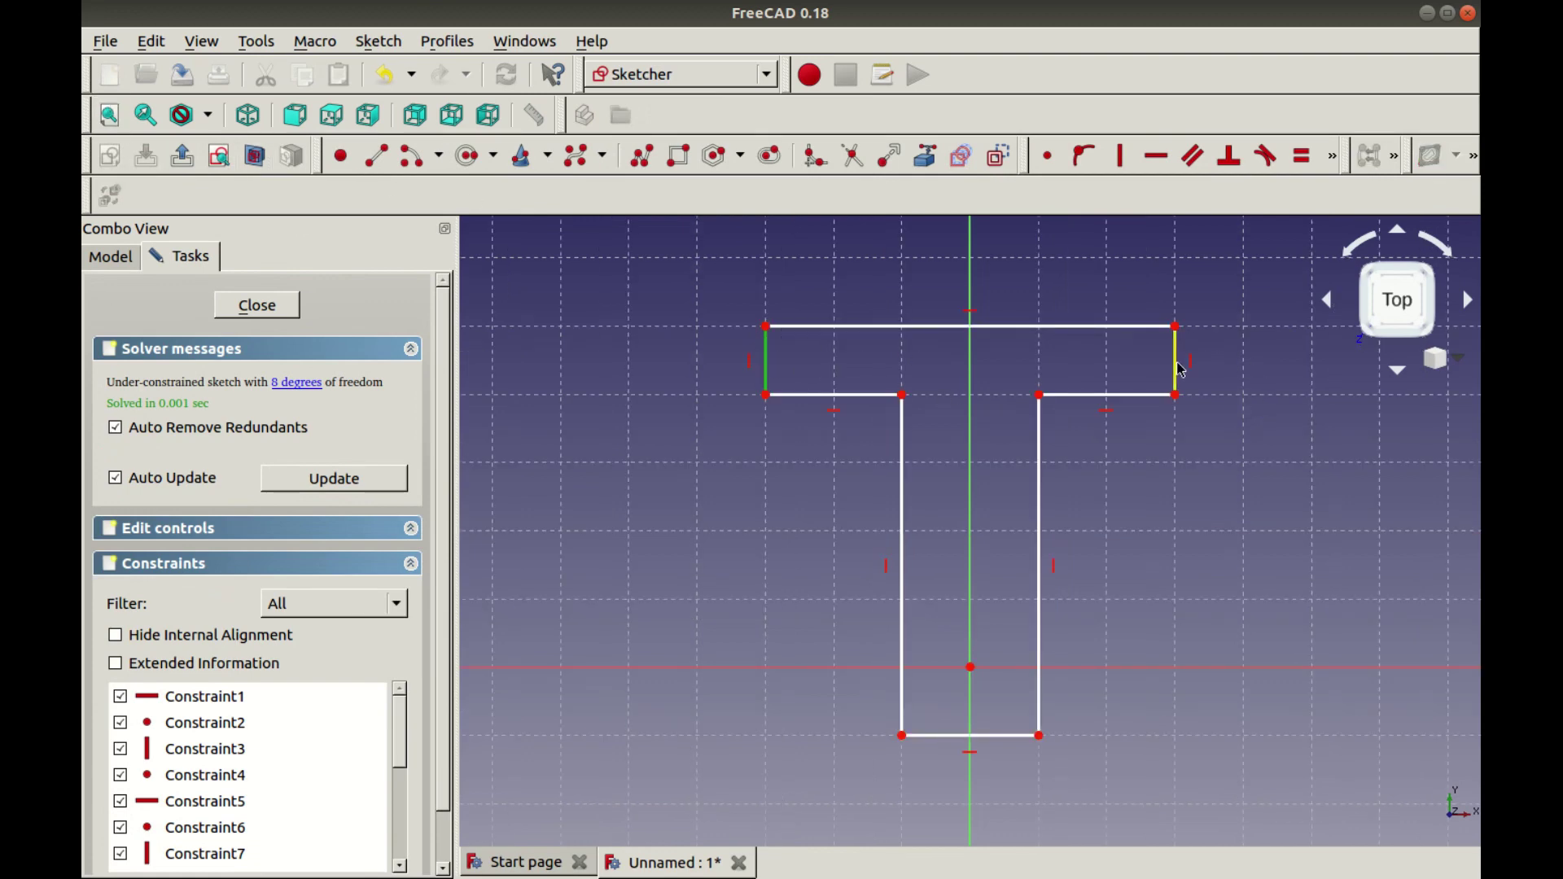
pyautogui.click(994, 737)
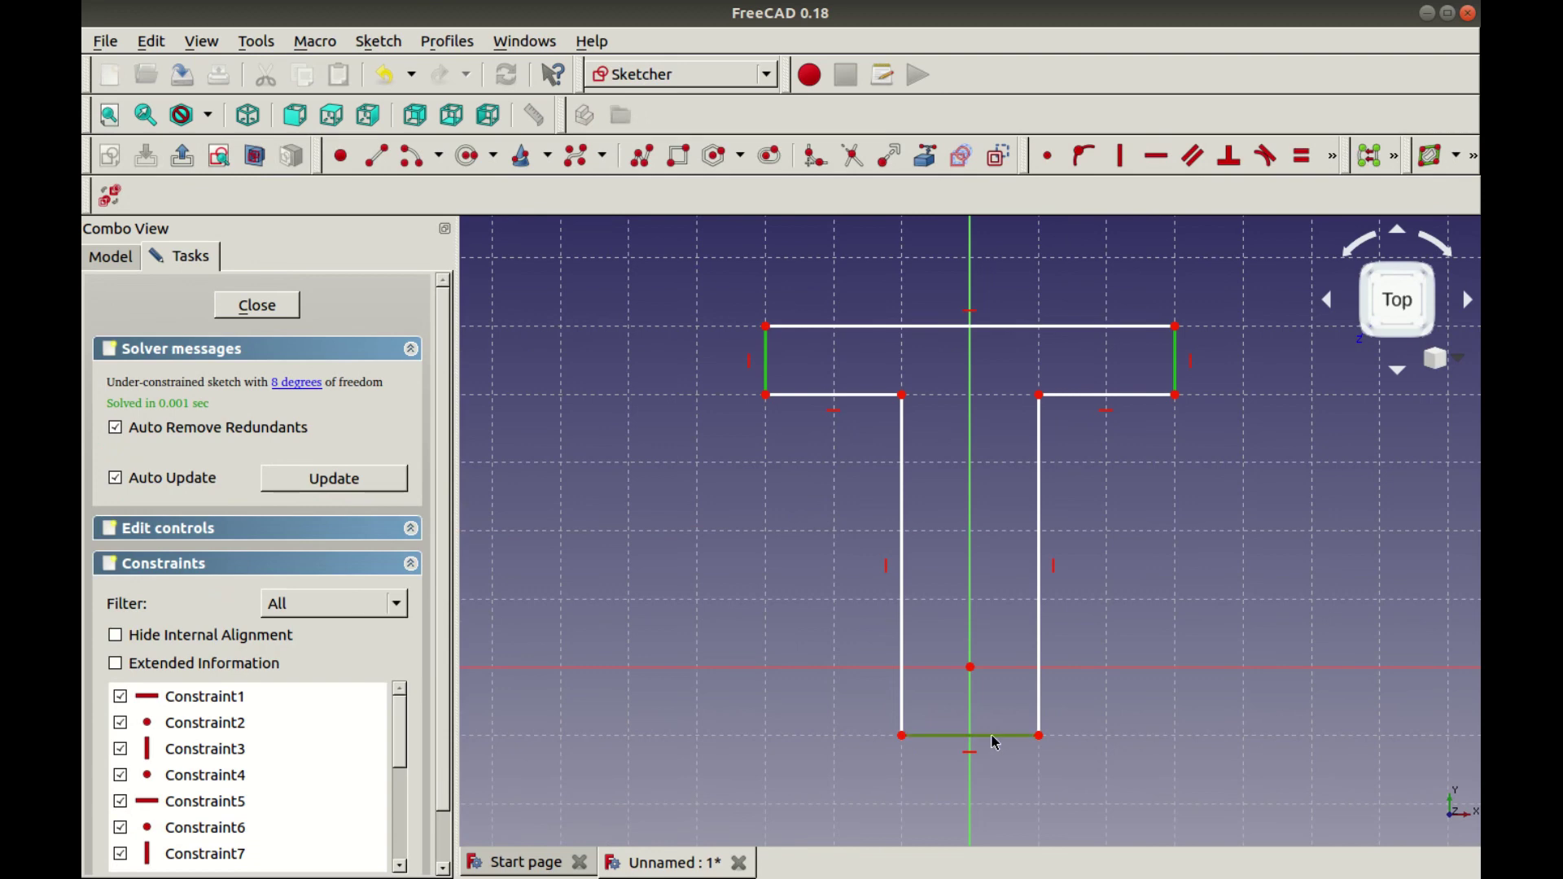
pyautogui.click(1301, 156)
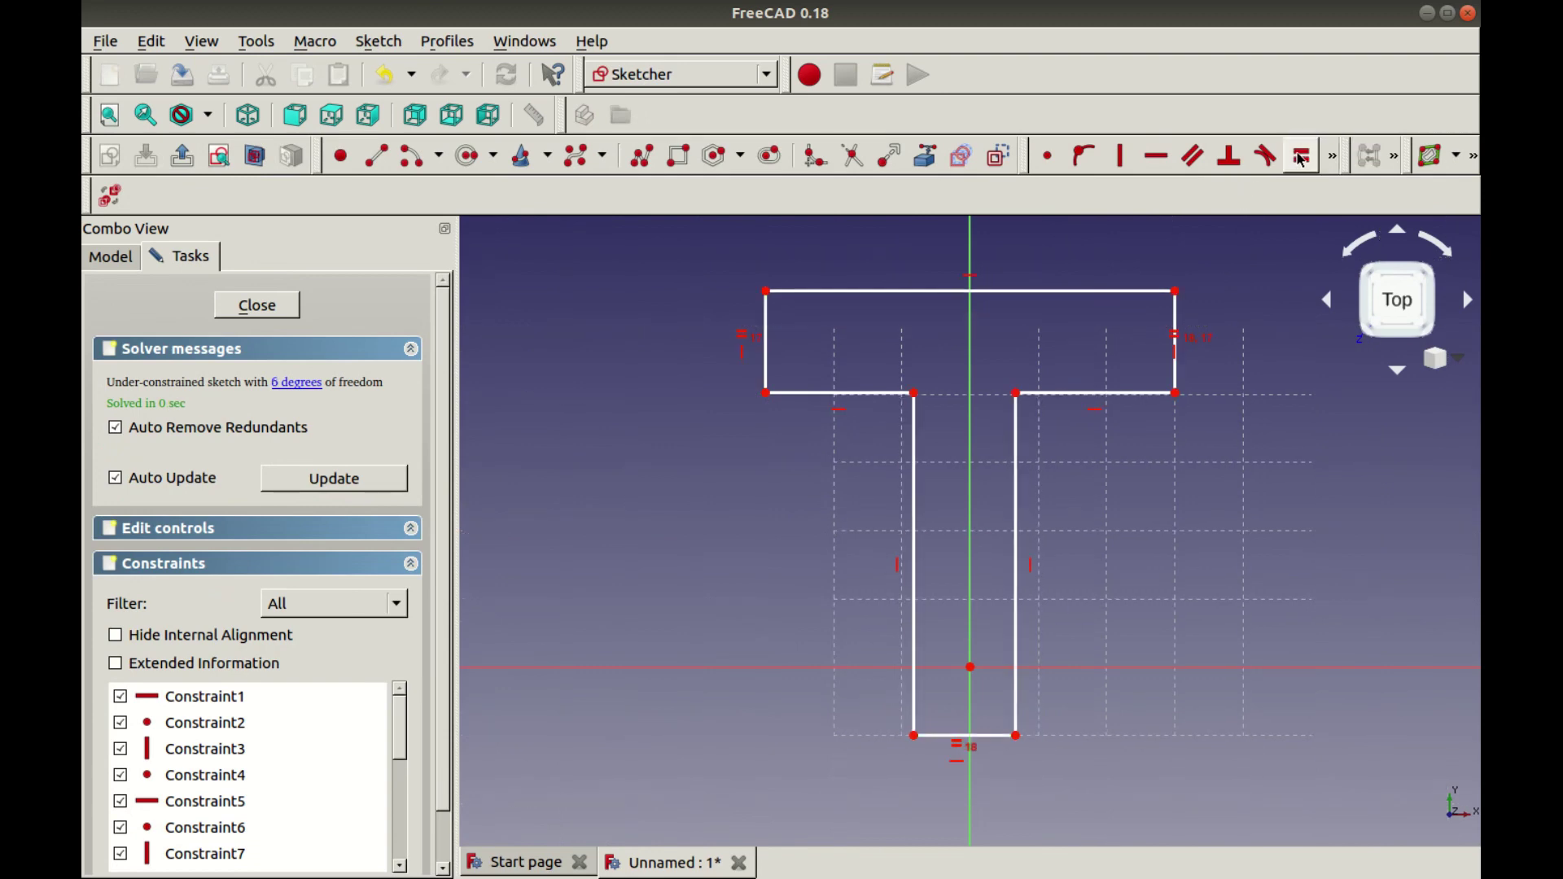
pyautogui.click(947, 735)
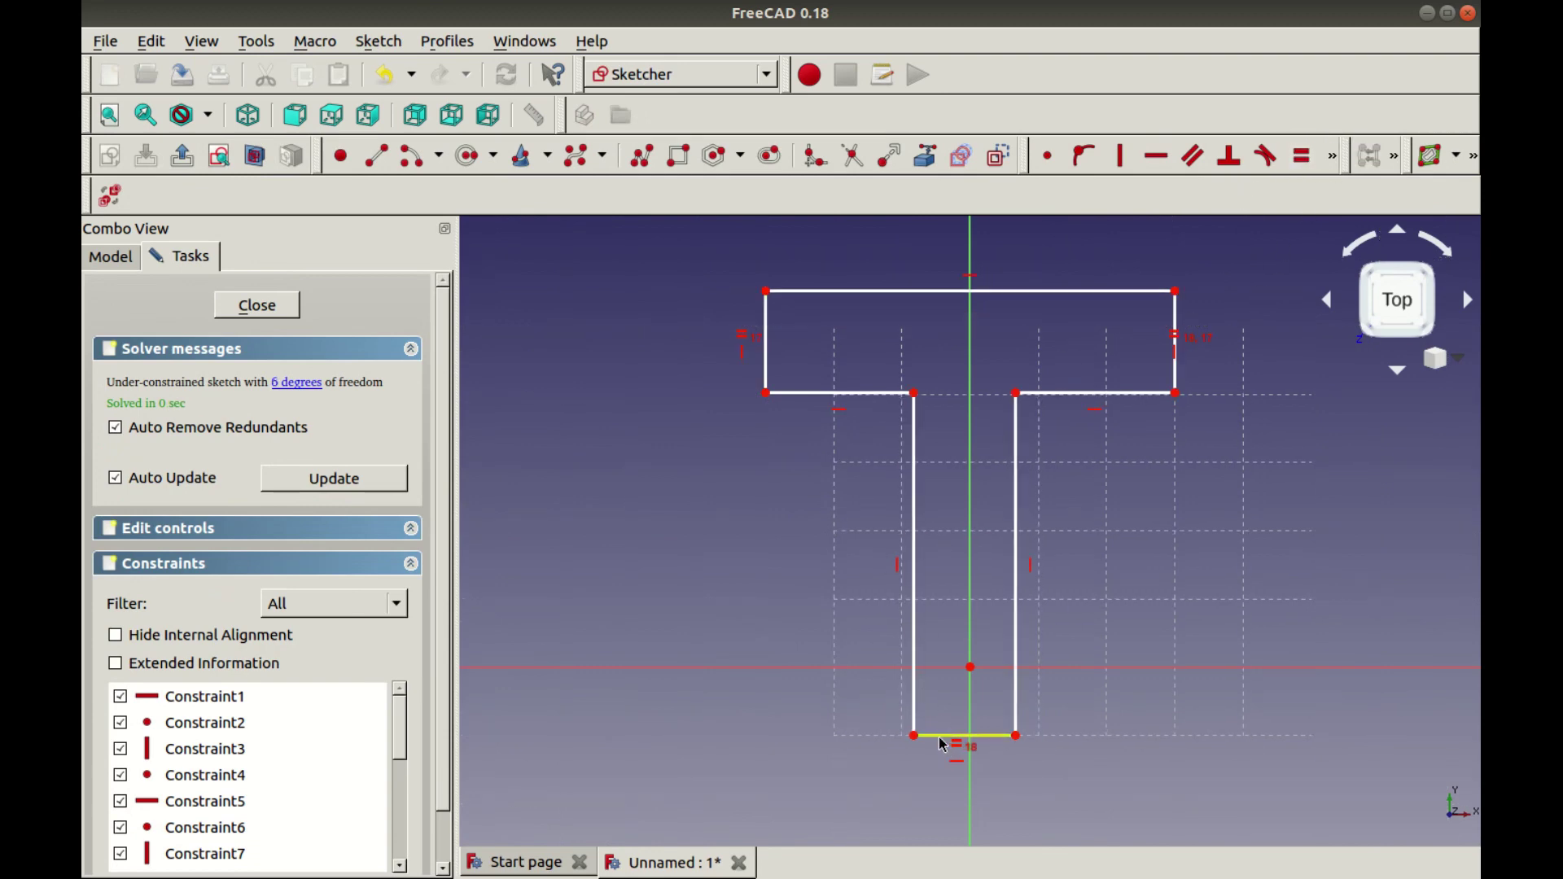
pyautogui.click(1332, 161)
# Give the stem base a 10 mm horizontal width, undoing a stray label drag
pyautogui.click(1177, 194)
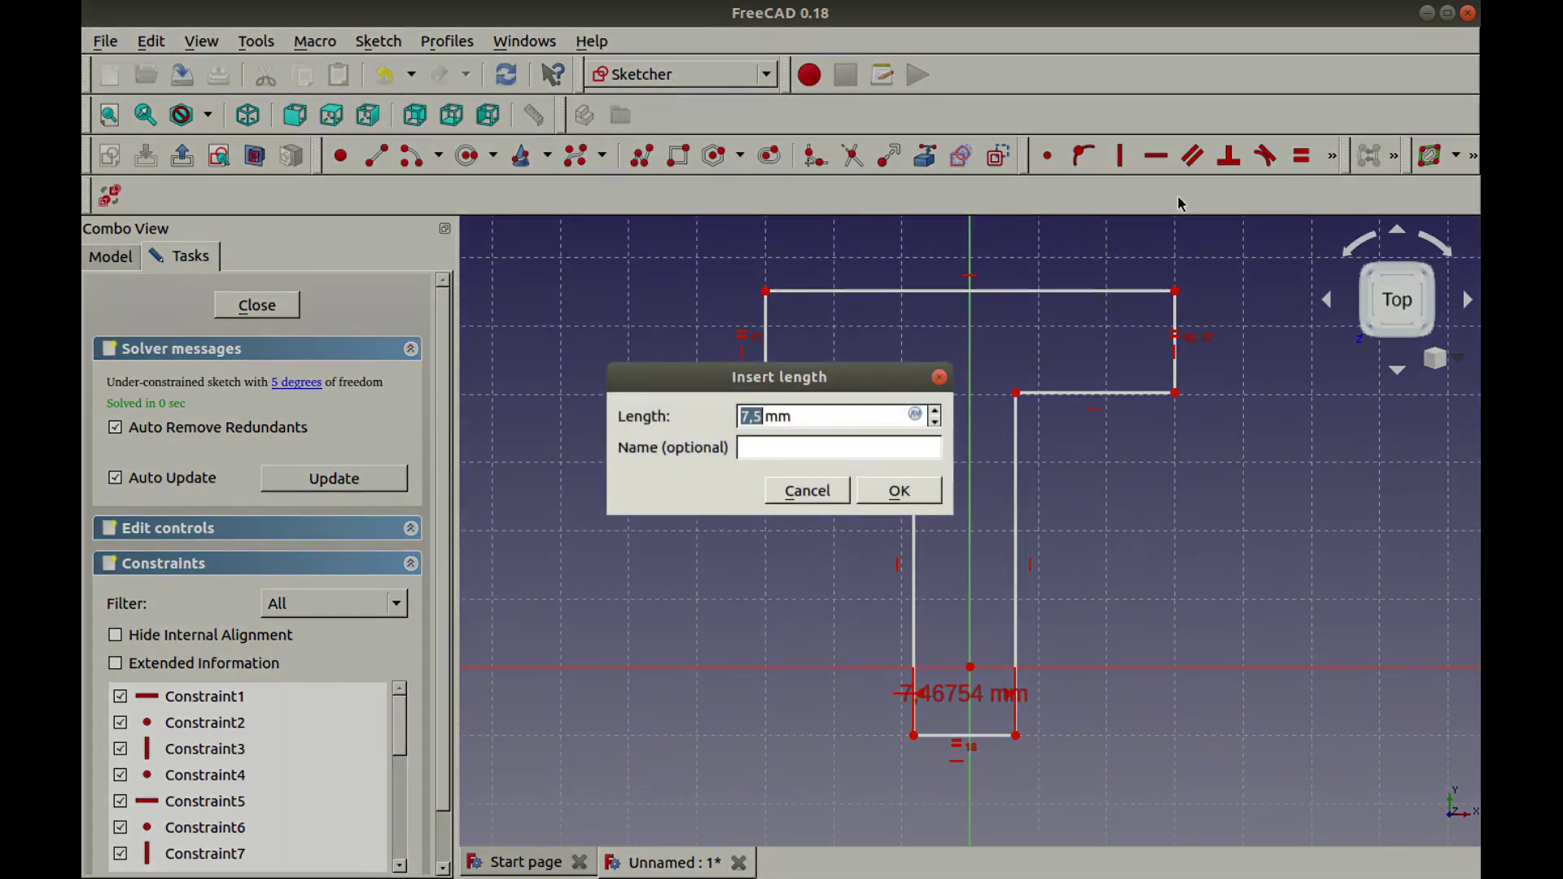
pyautogui.write('10')
pyautogui.press('Return')
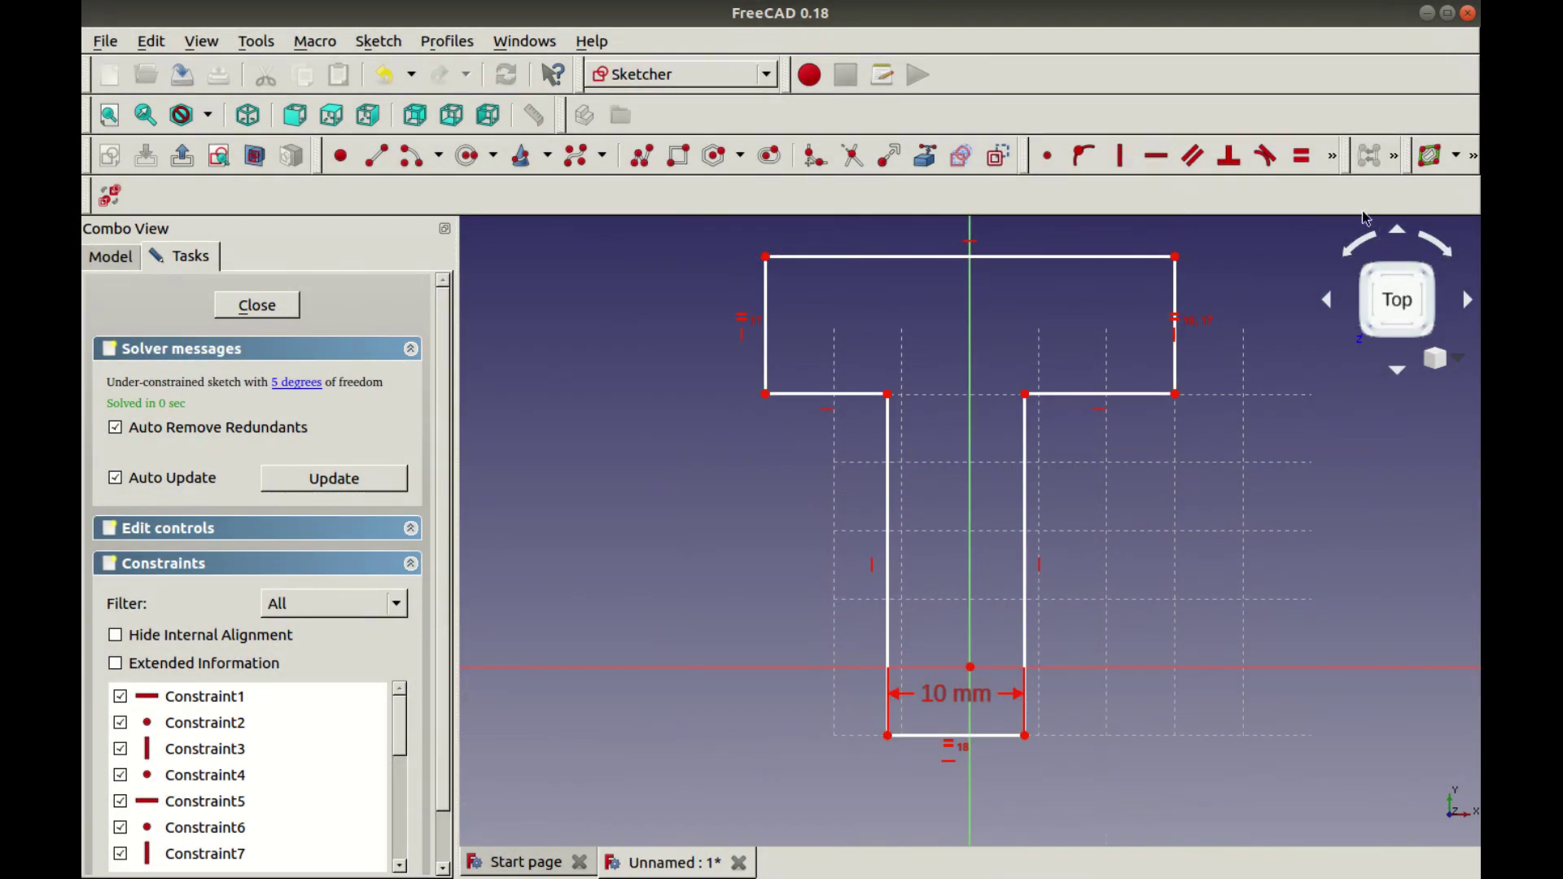
pyautogui.moveTo(952, 693)
pyautogui.mouseDown()
pyautogui.moveTo(947, 788)
pyautogui.moveTo(1143, 643)
pyautogui.mouseUp()
pyautogui.hotkey('ctrl', 'z')
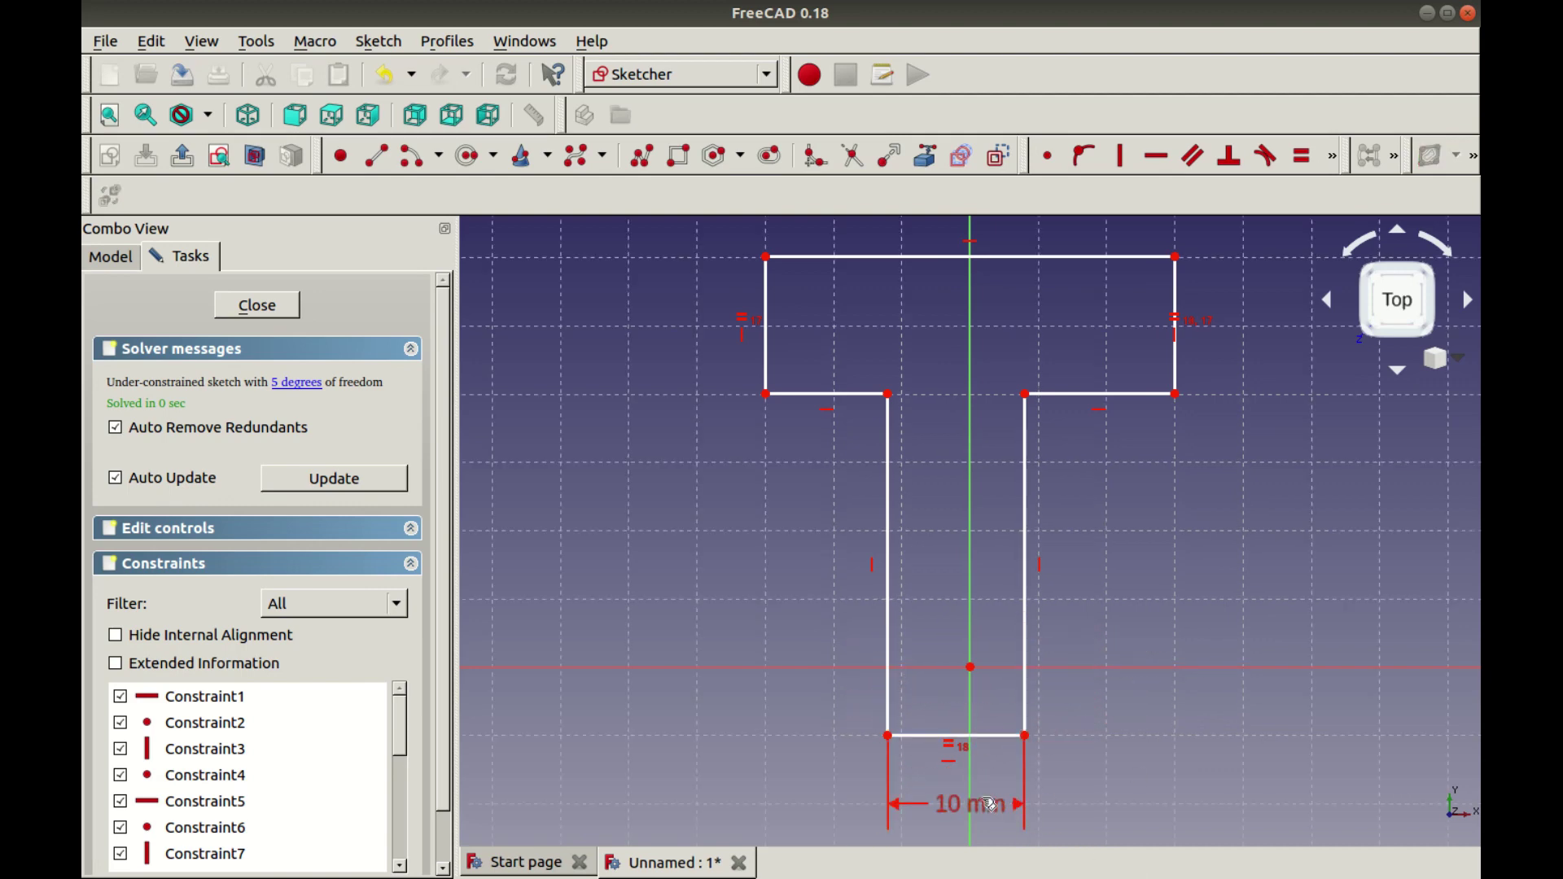
# Constrain the top edge equal to the stem's left side, and the two shoulders equal
pyautogui.click(894, 258)
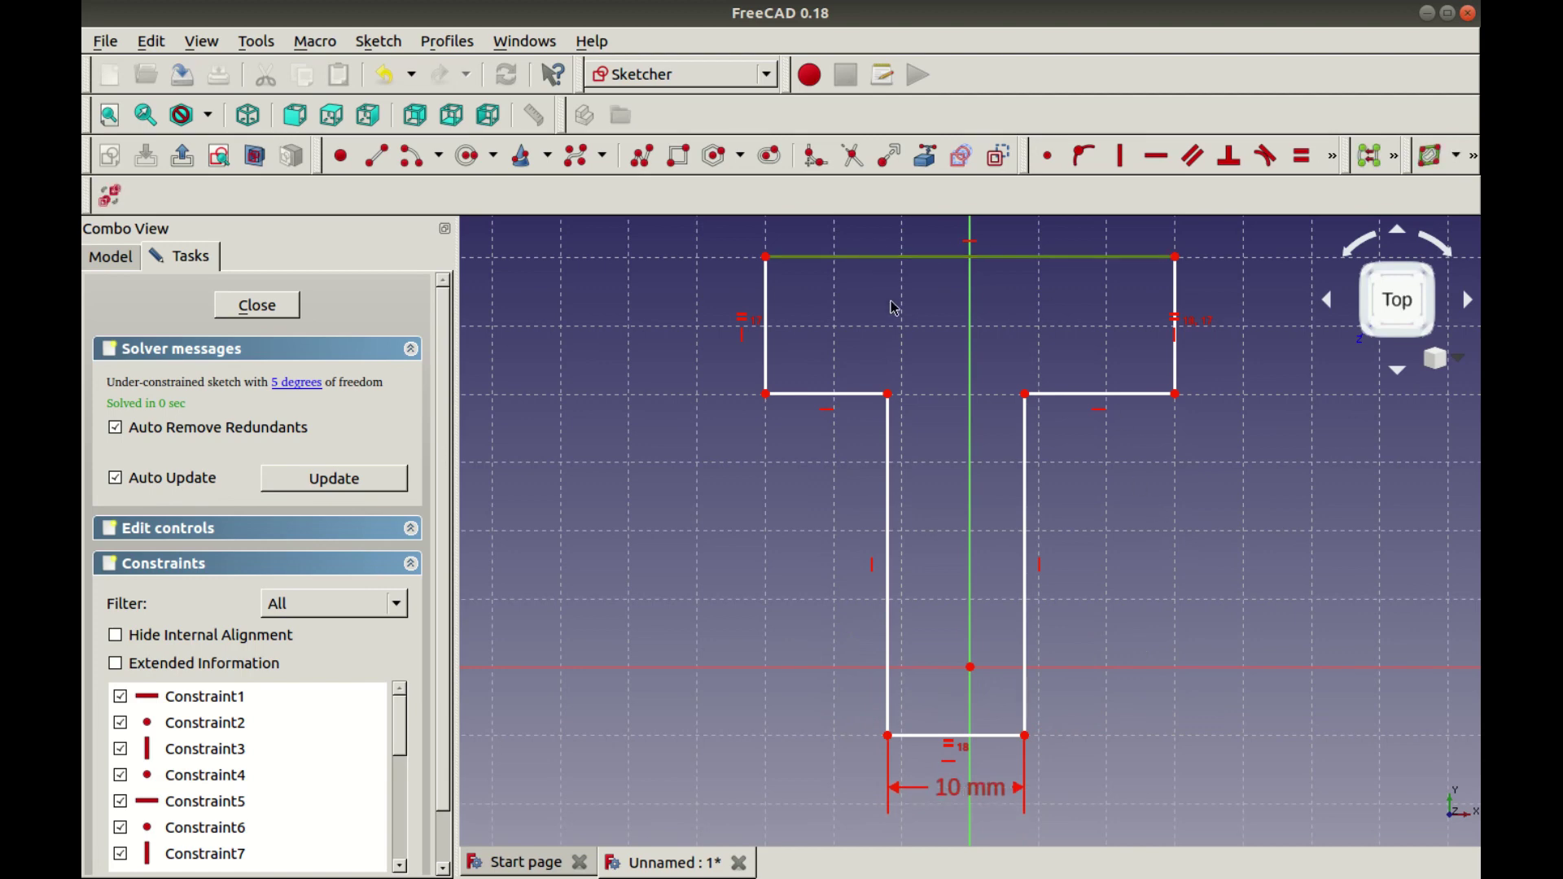
pyautogui.click(894, 482)
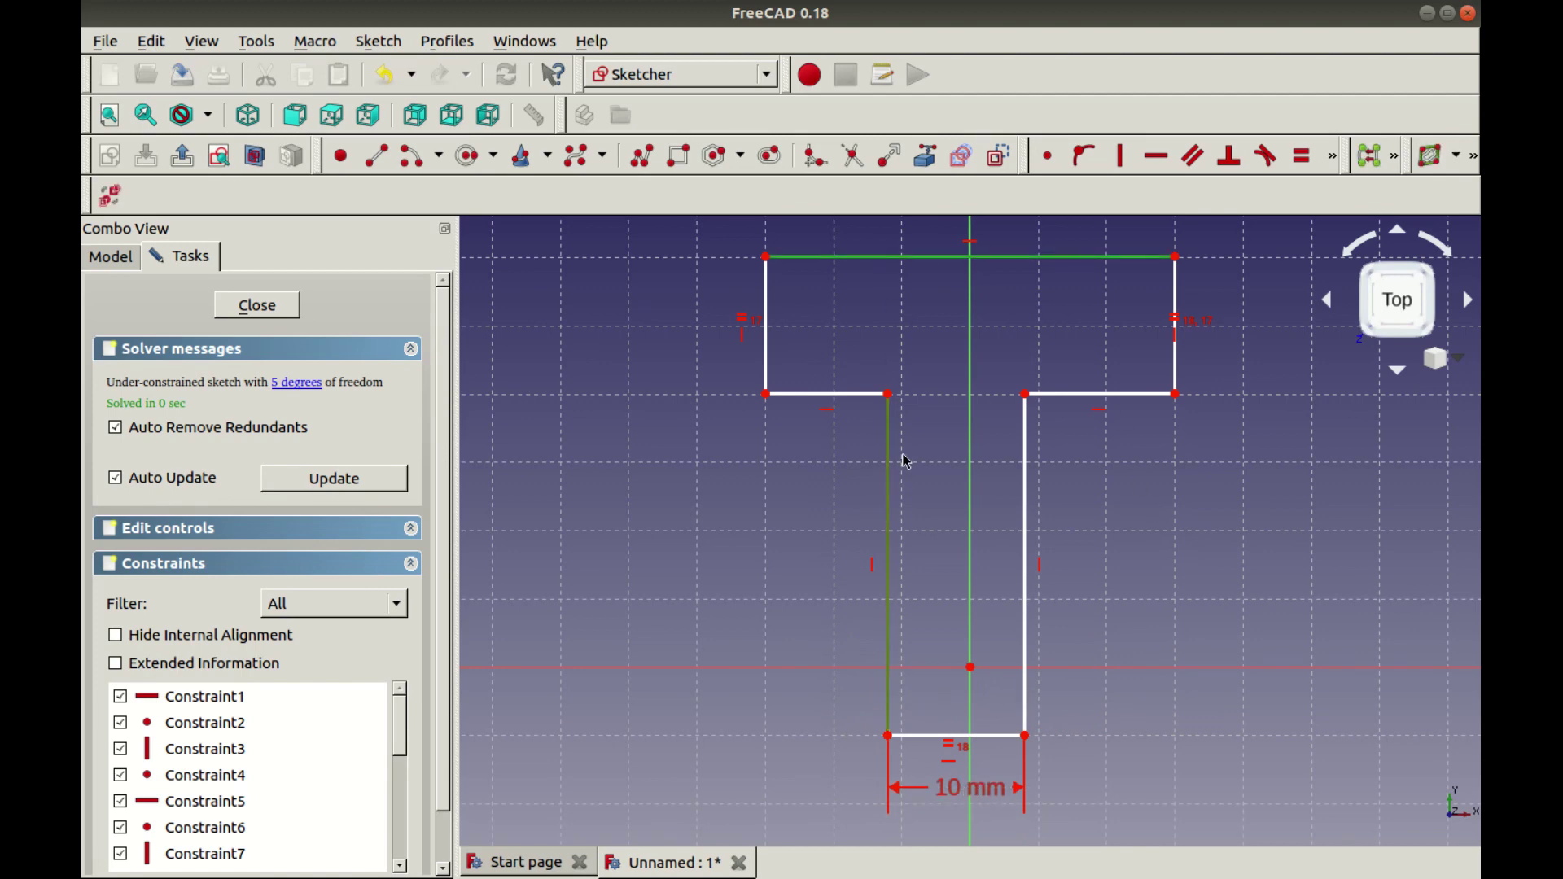
pyautogui.click(1299, 157)
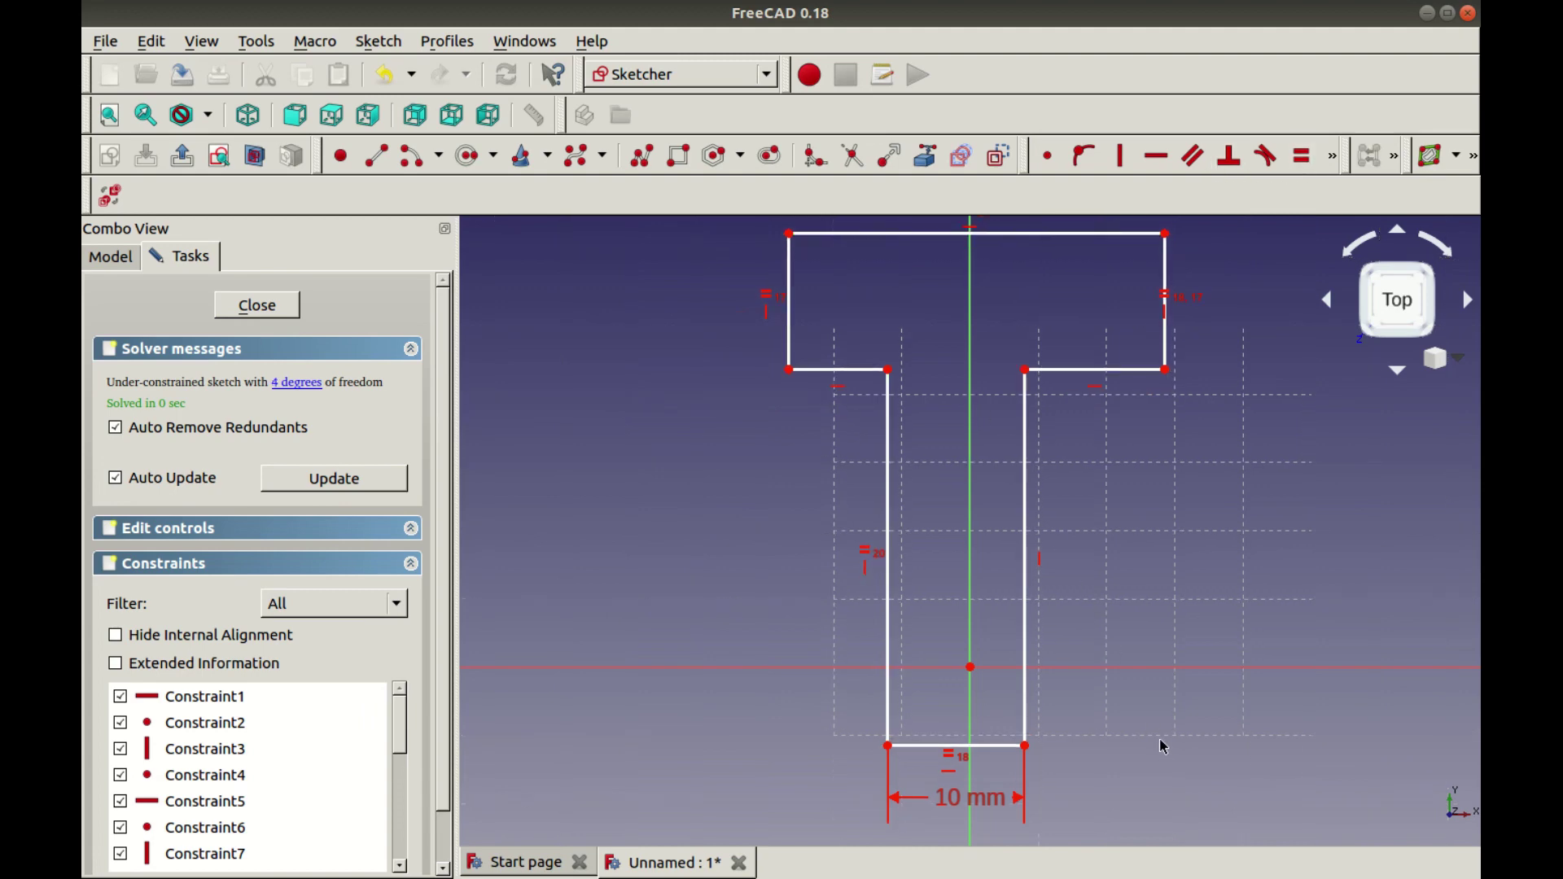
pyautogui.click(851, 371)
pyautogui.click(1116, 372)
pyautogui.click(1301, 157)
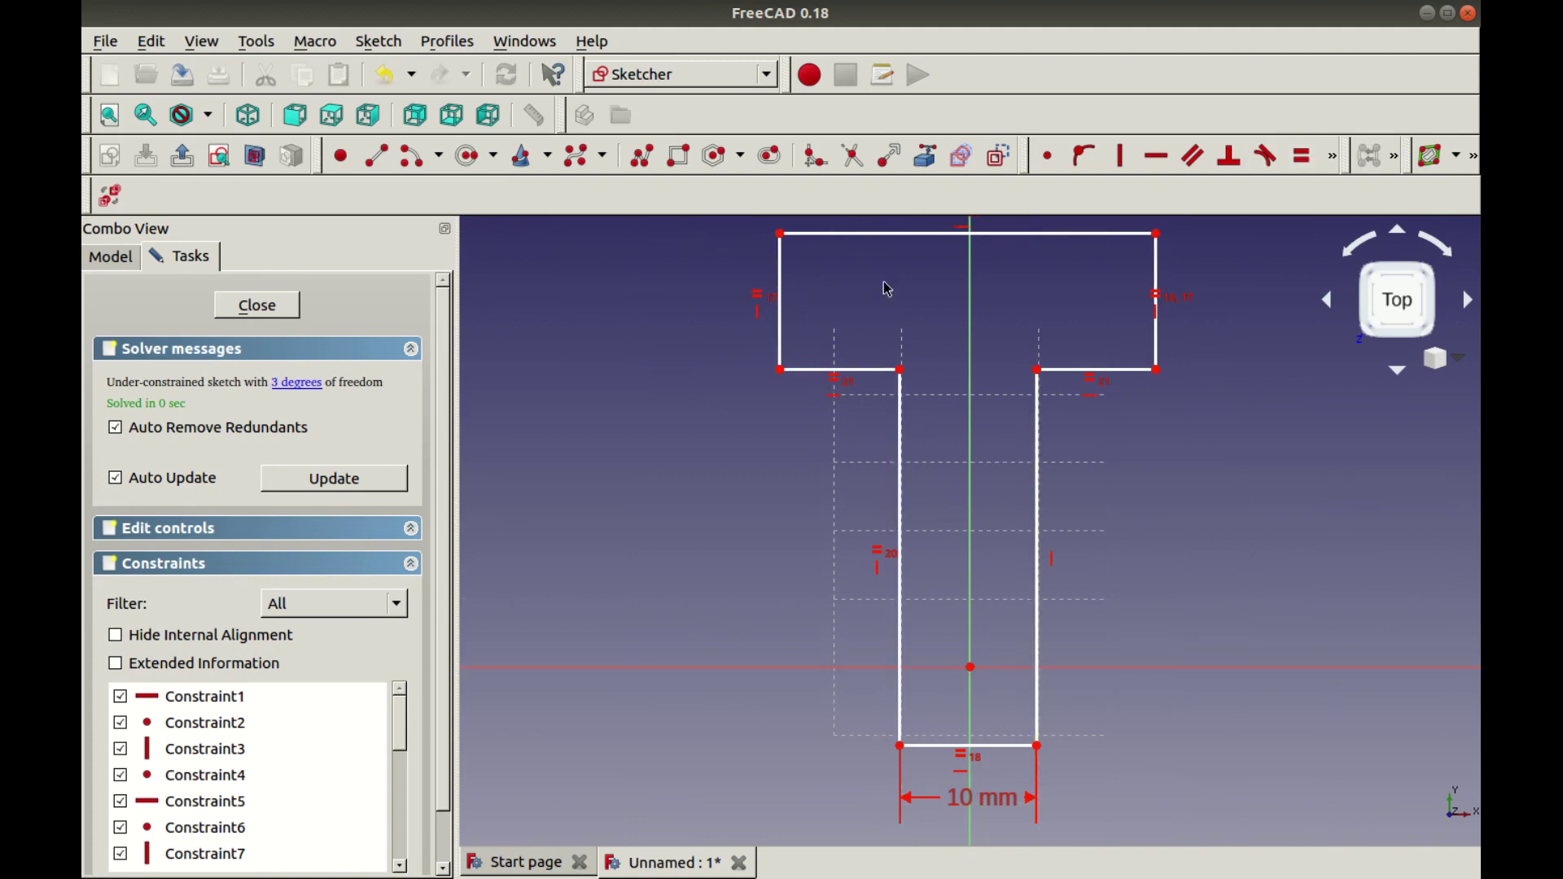
# Set the T's top edge length to 40 mm and fit the profile in view
pyautogui.click(863, 234)
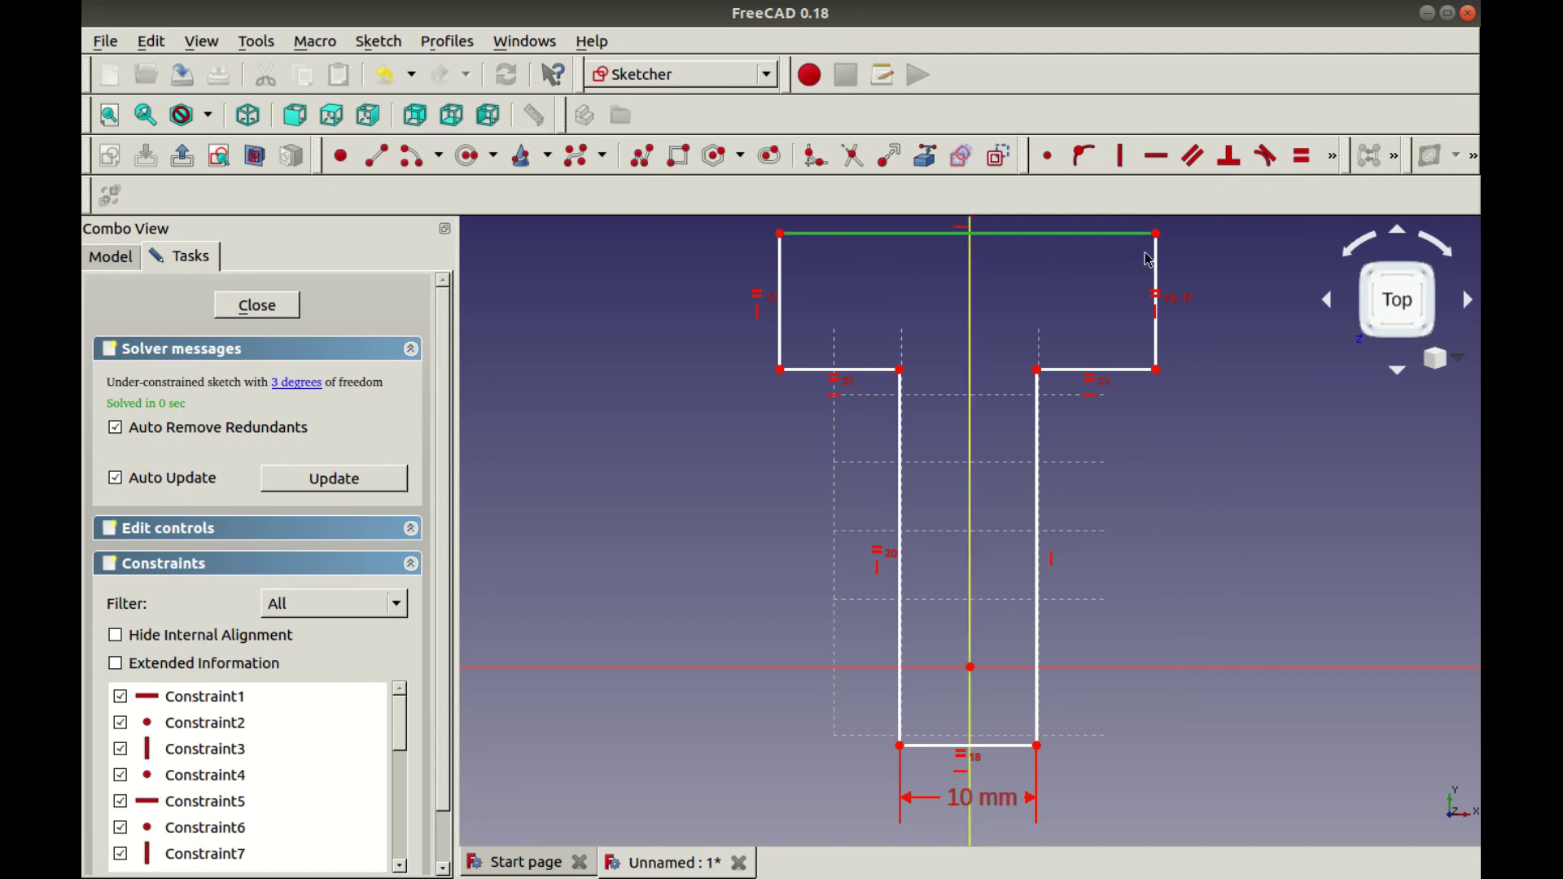
pyautogui.click(1332, 155)
pyautogui.click(1193, 205)
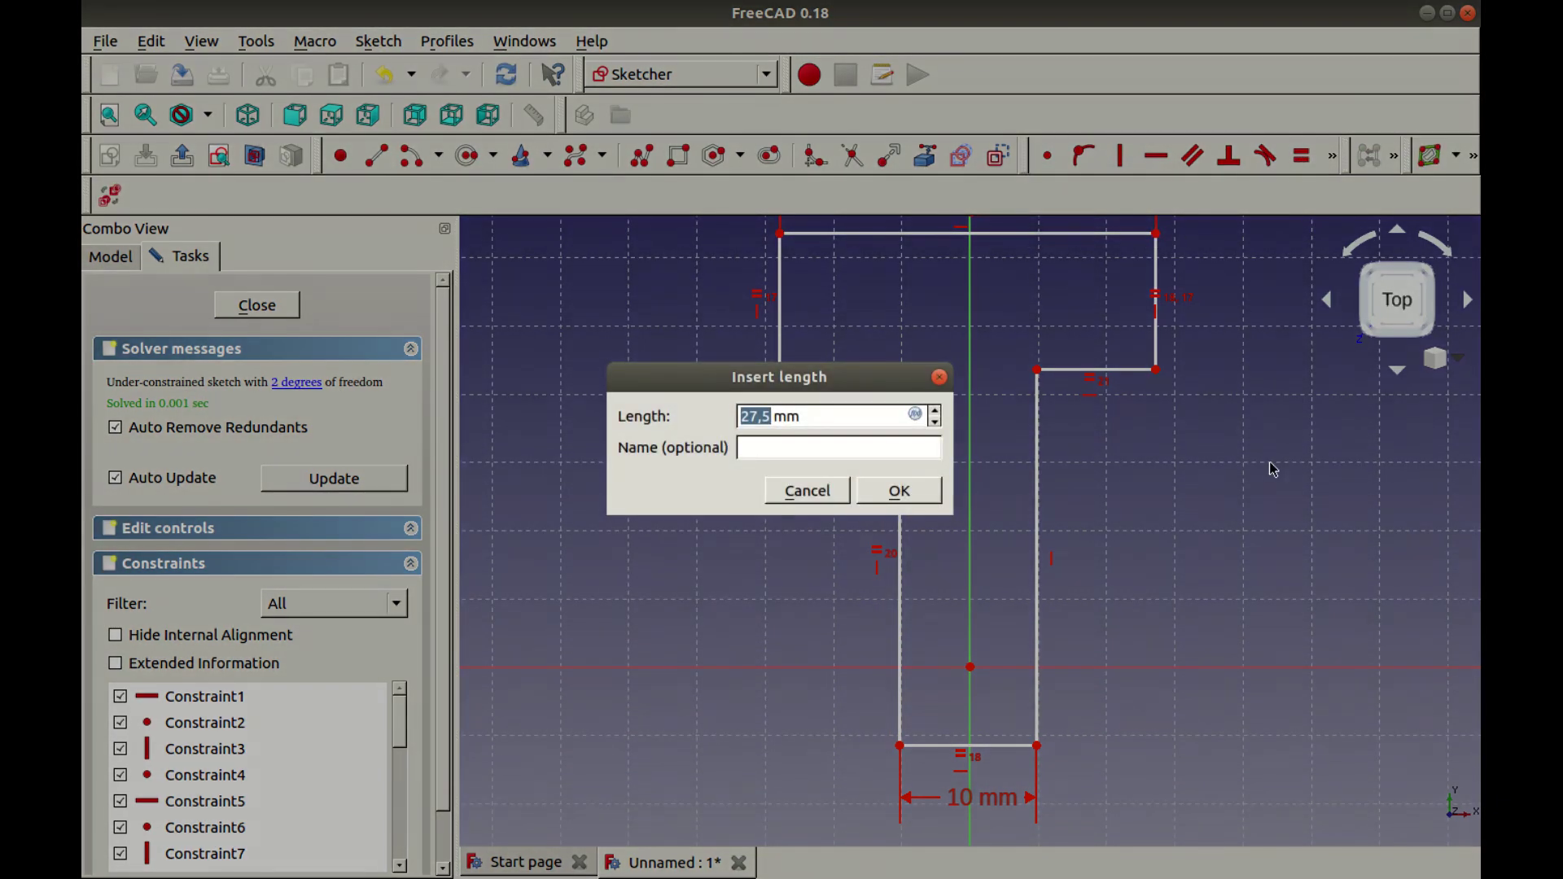
pyautogui.write('4')
pyautogui.press('Return')
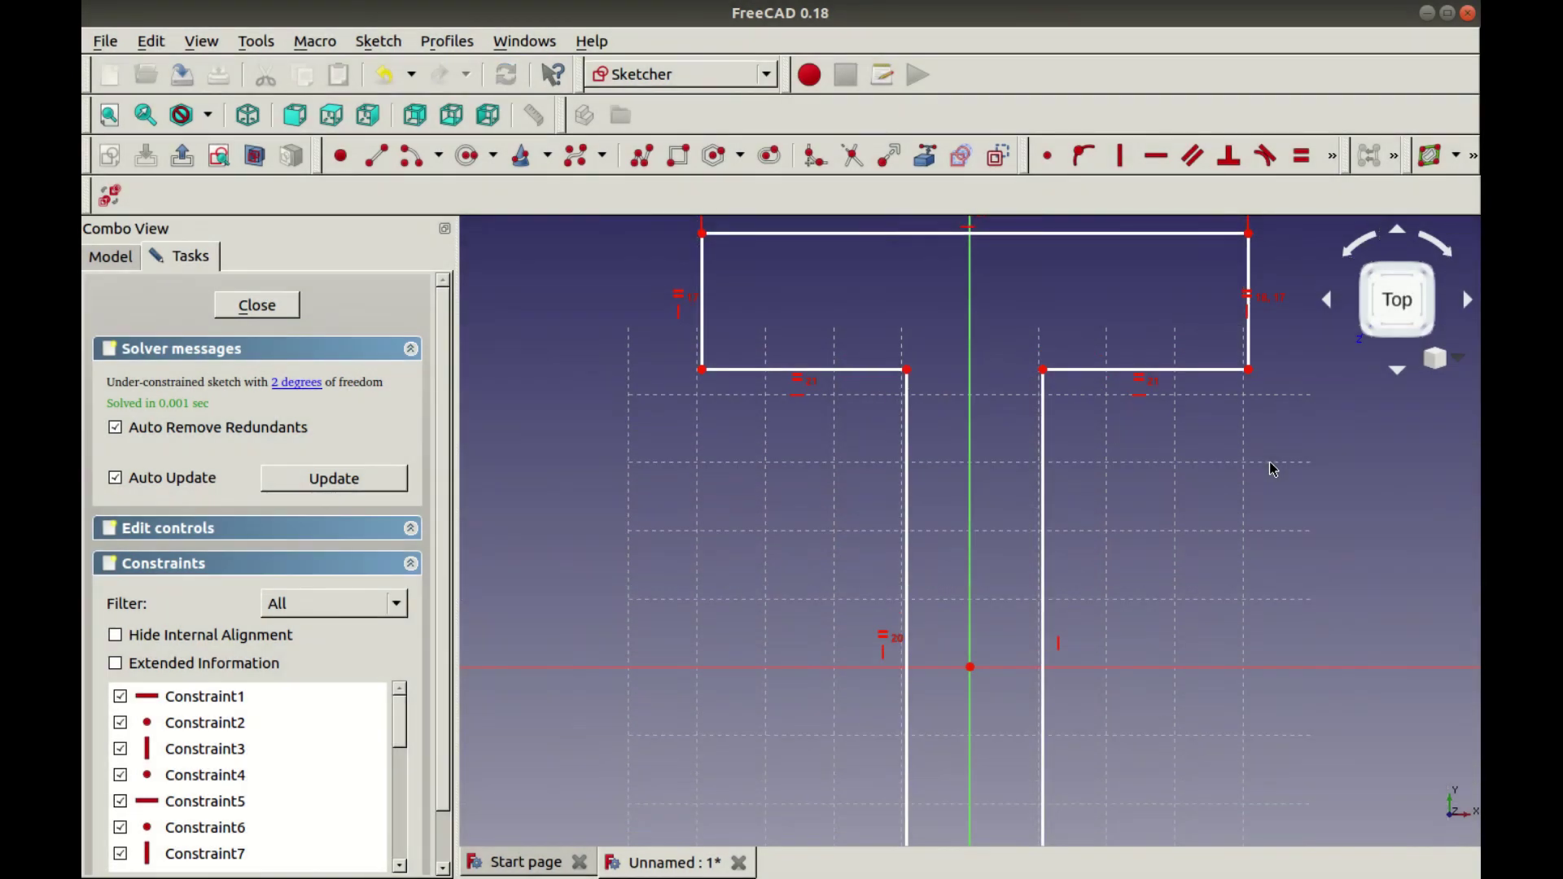
pyautogui.click(109, 115)
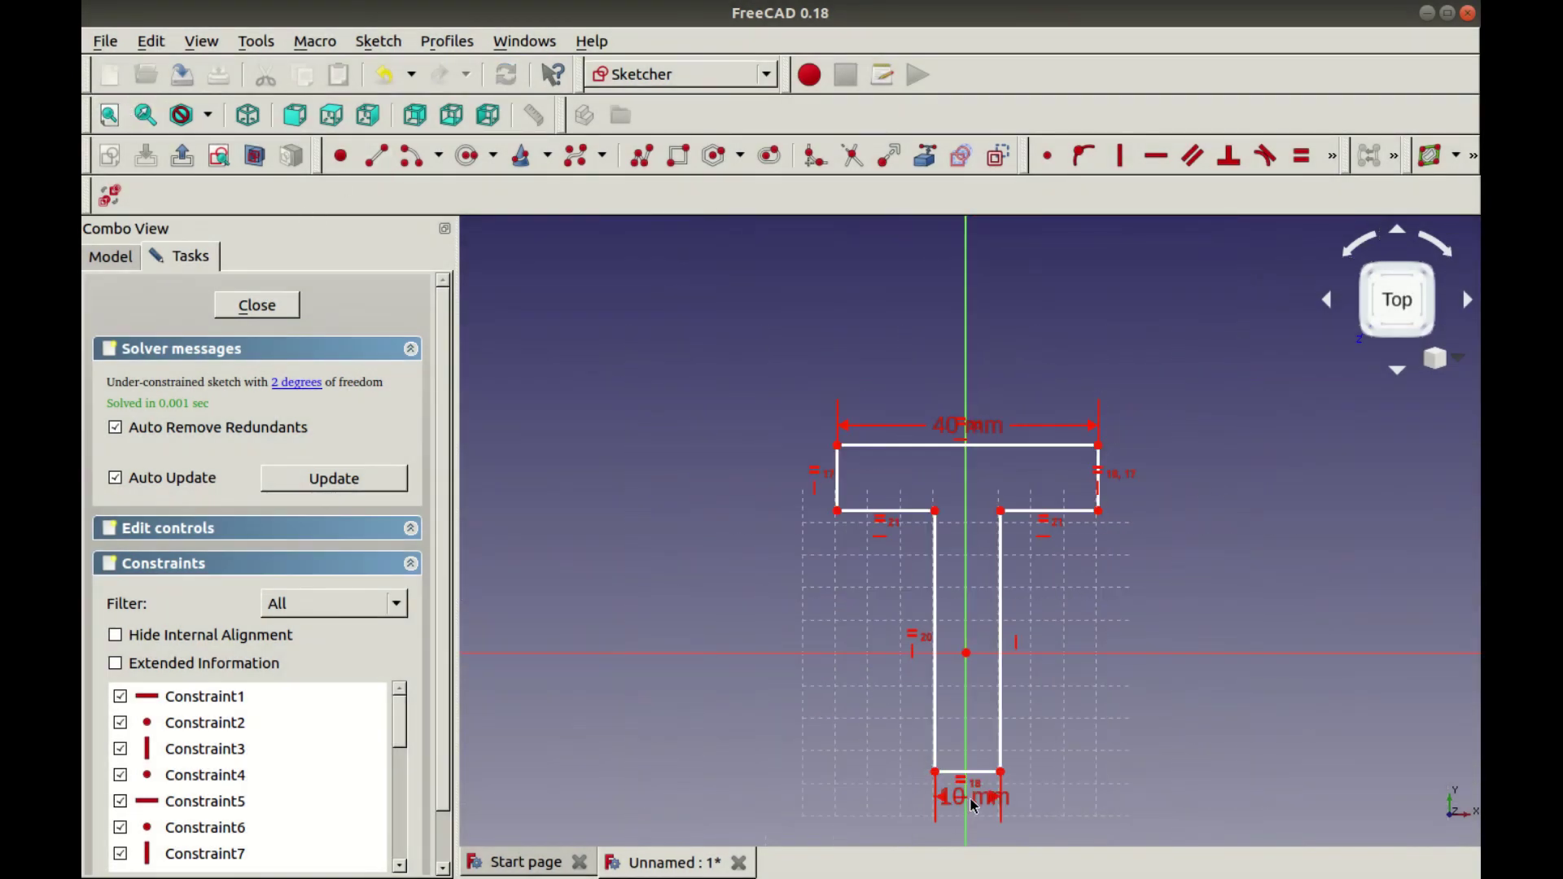
pyautogui.moveTo(981, 804); pyautogui.dragTo(1013, 807)
# Reopen the T sketch and reposition the 10 mm and 40 mm dimension labels
pyautogui.press('Escape')
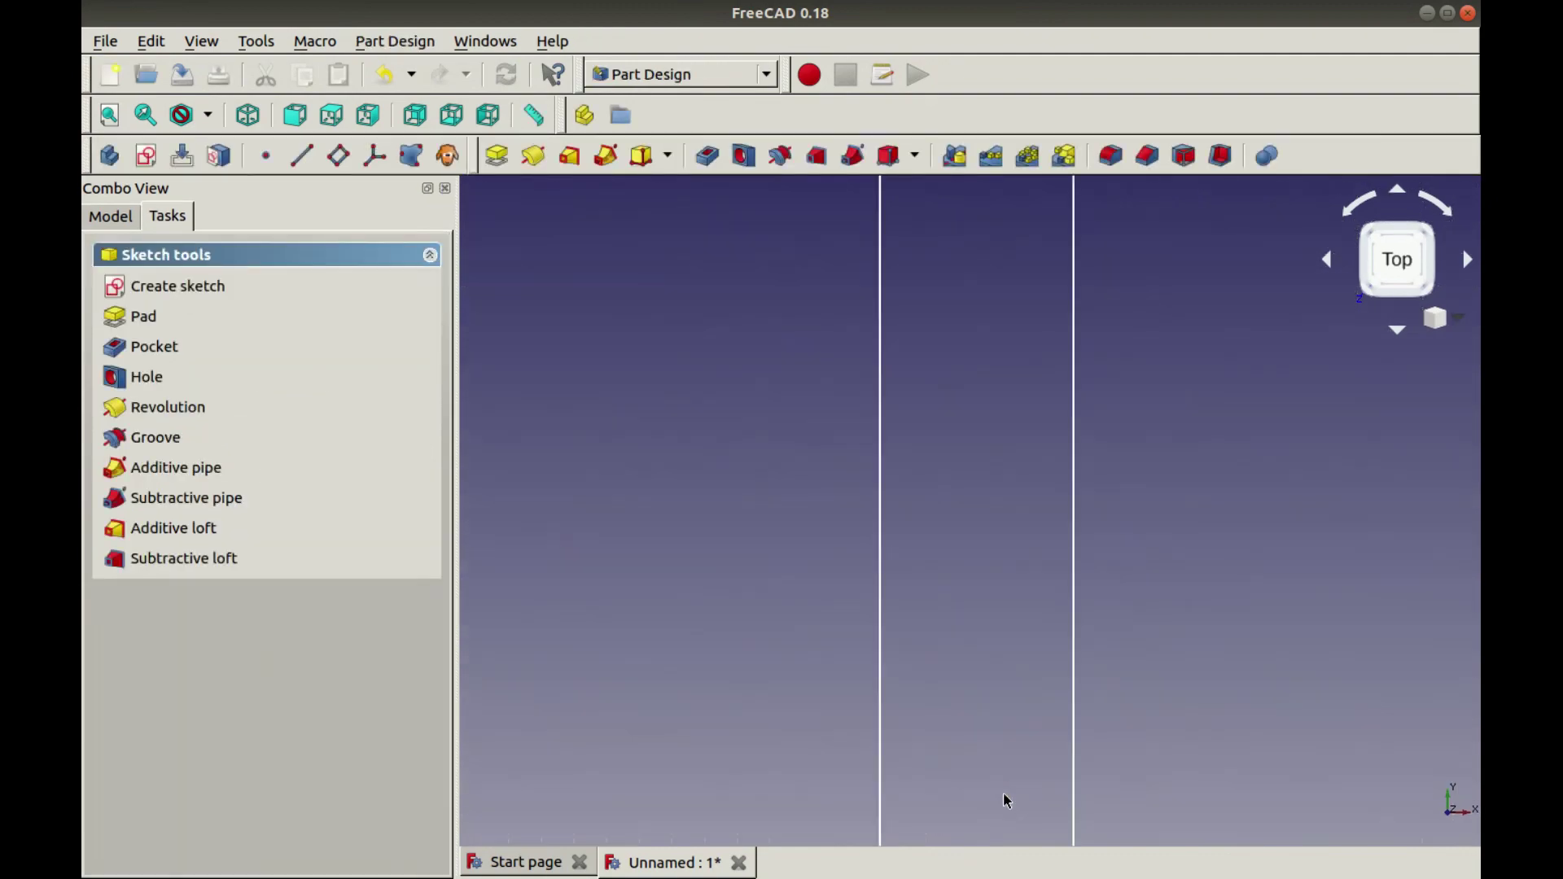
pyautogui.click(186, 286)
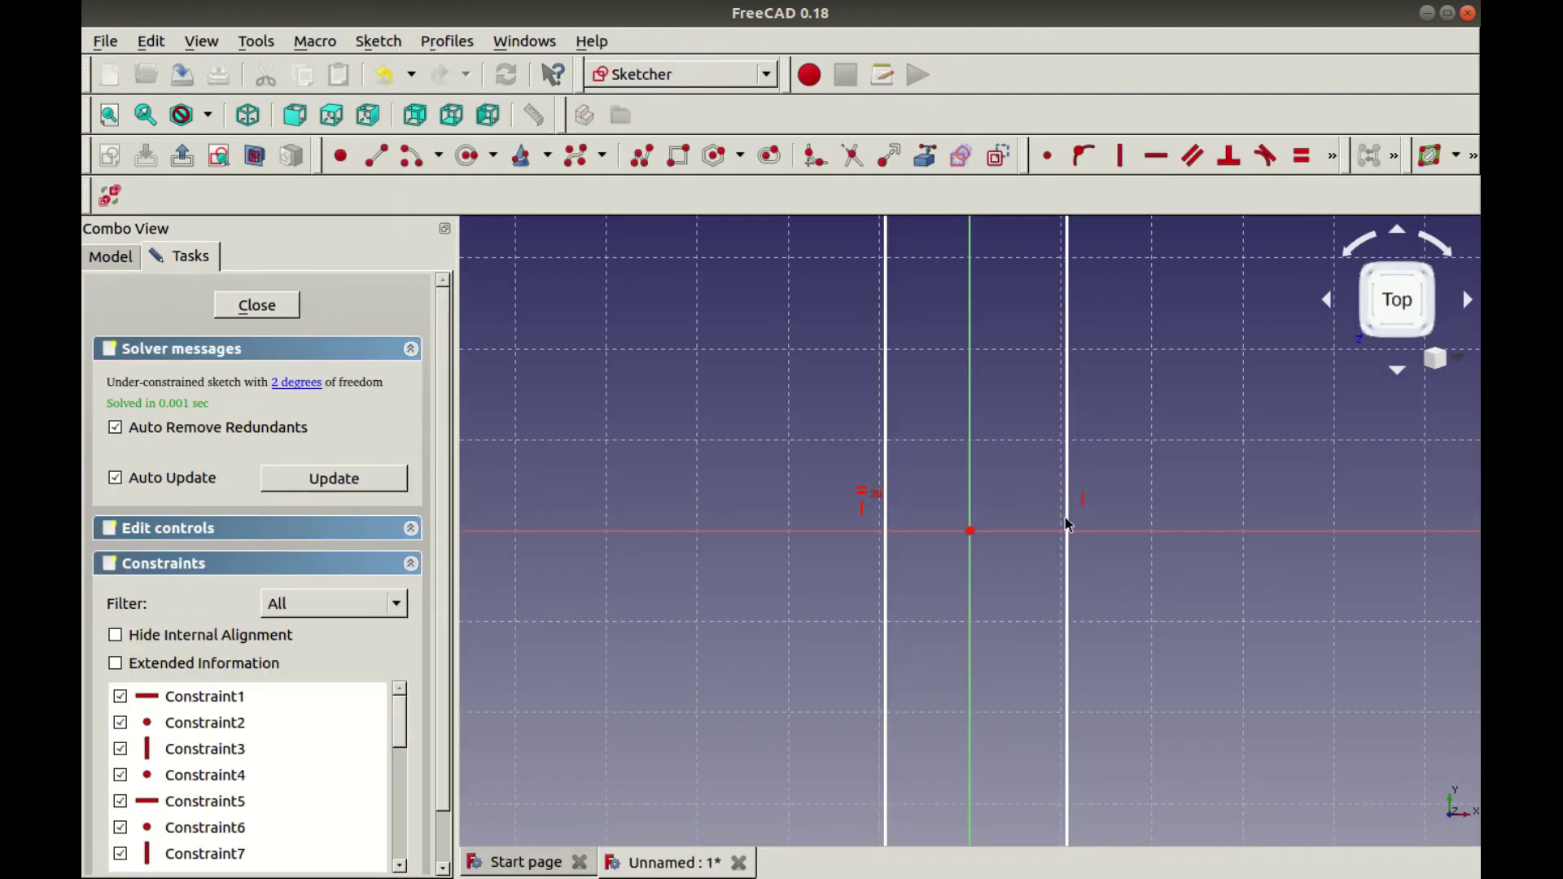
pyautogui.scroll(-2, 899, 432)
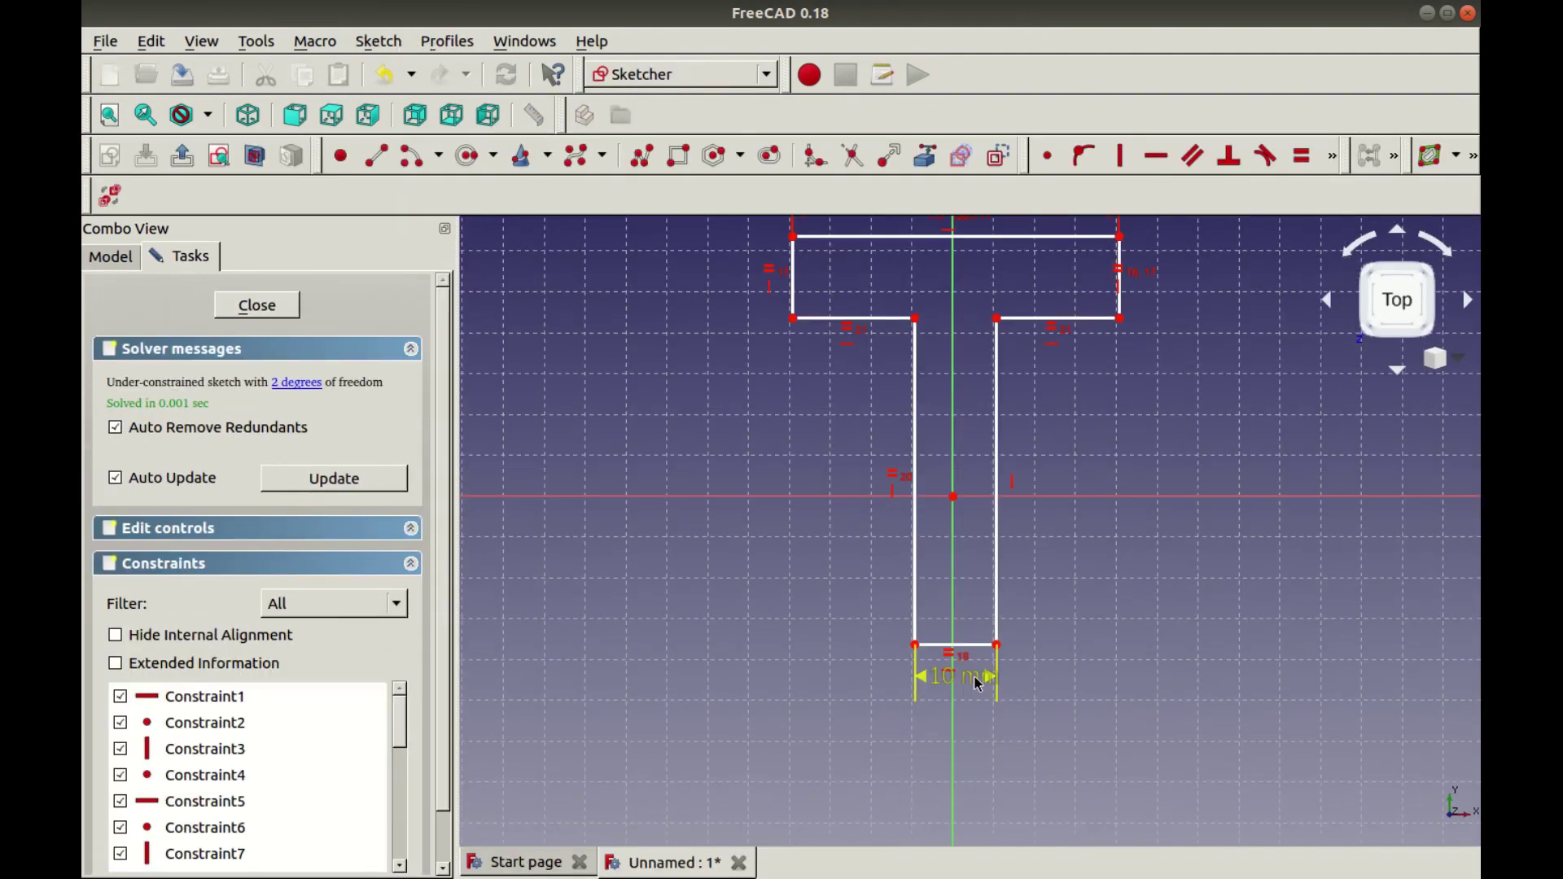
pyautogui.moveTo(978, 684); pyautogui.dragTo(1073, 689)
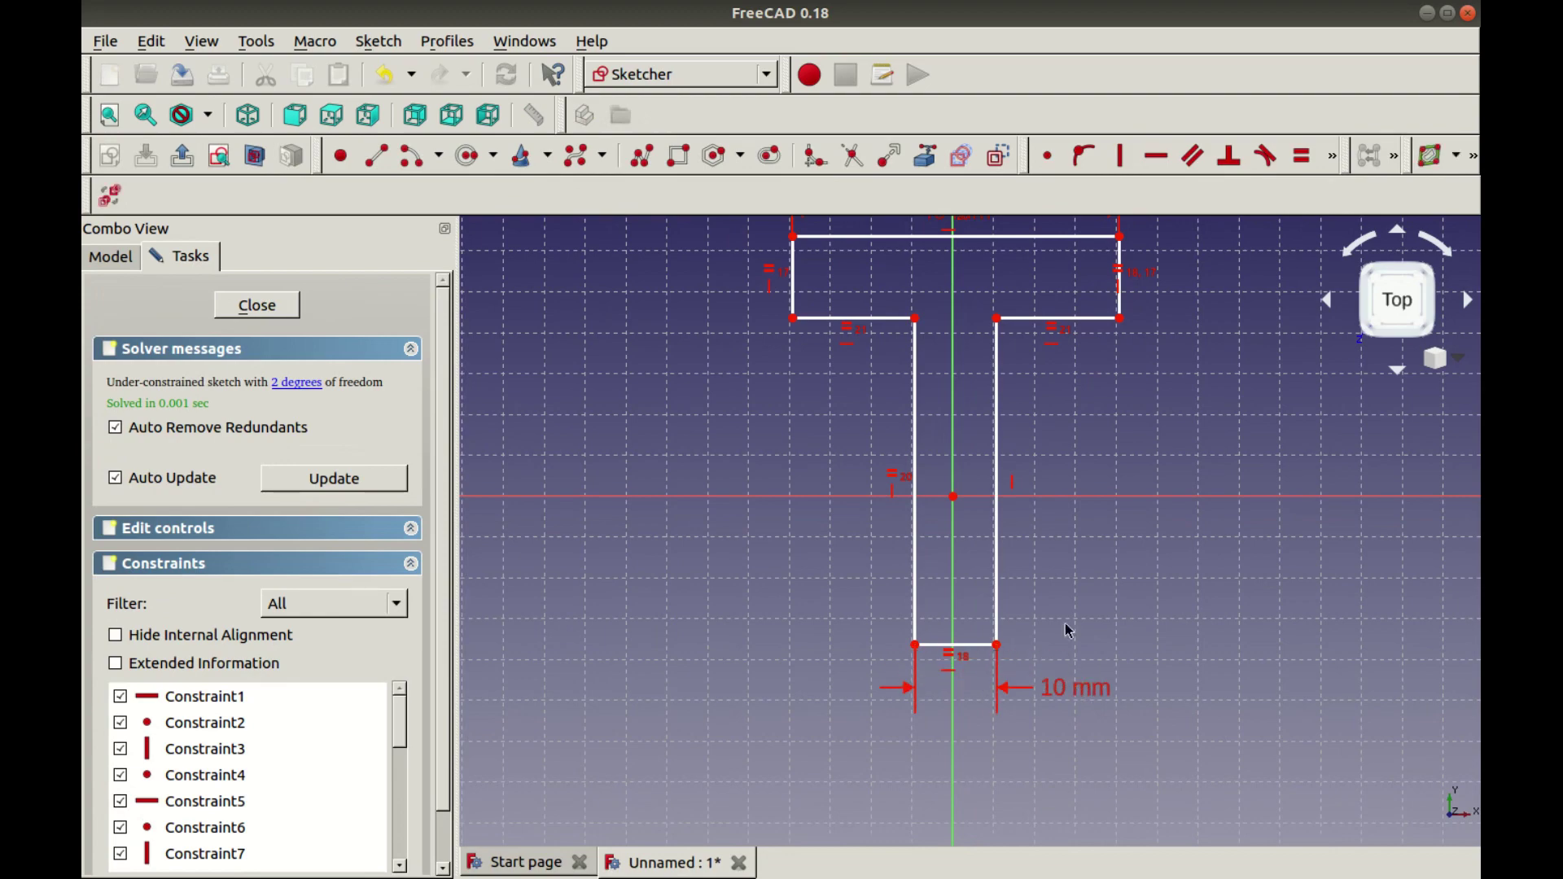
pyautogui.scroll(-2, 989, 412)
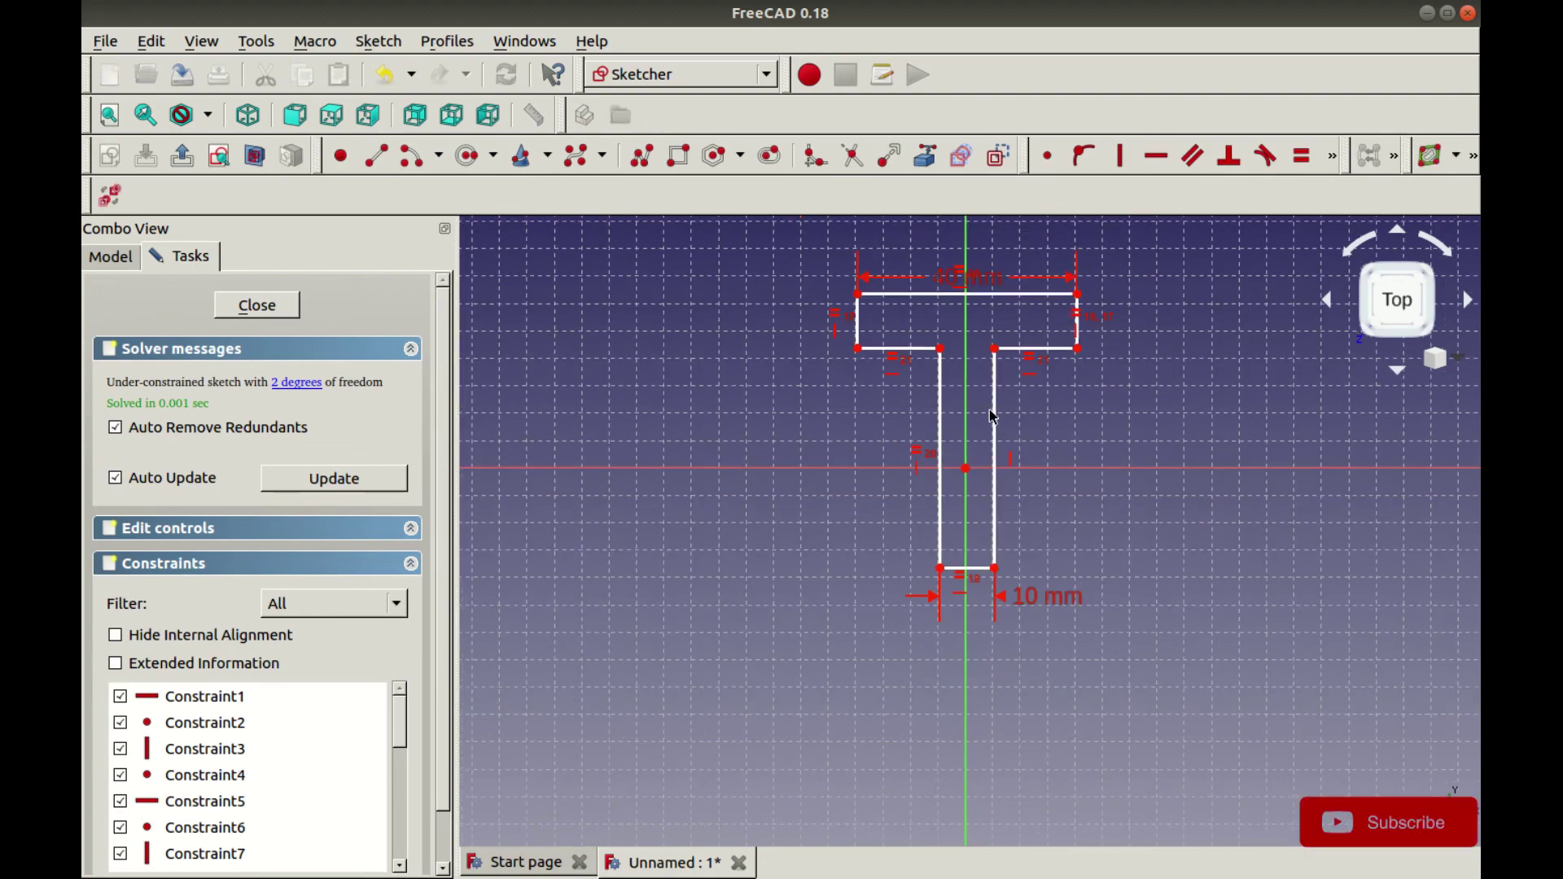
pyautogui.click(109, 116)
pyautogui.scroll(2, 1030, 624)
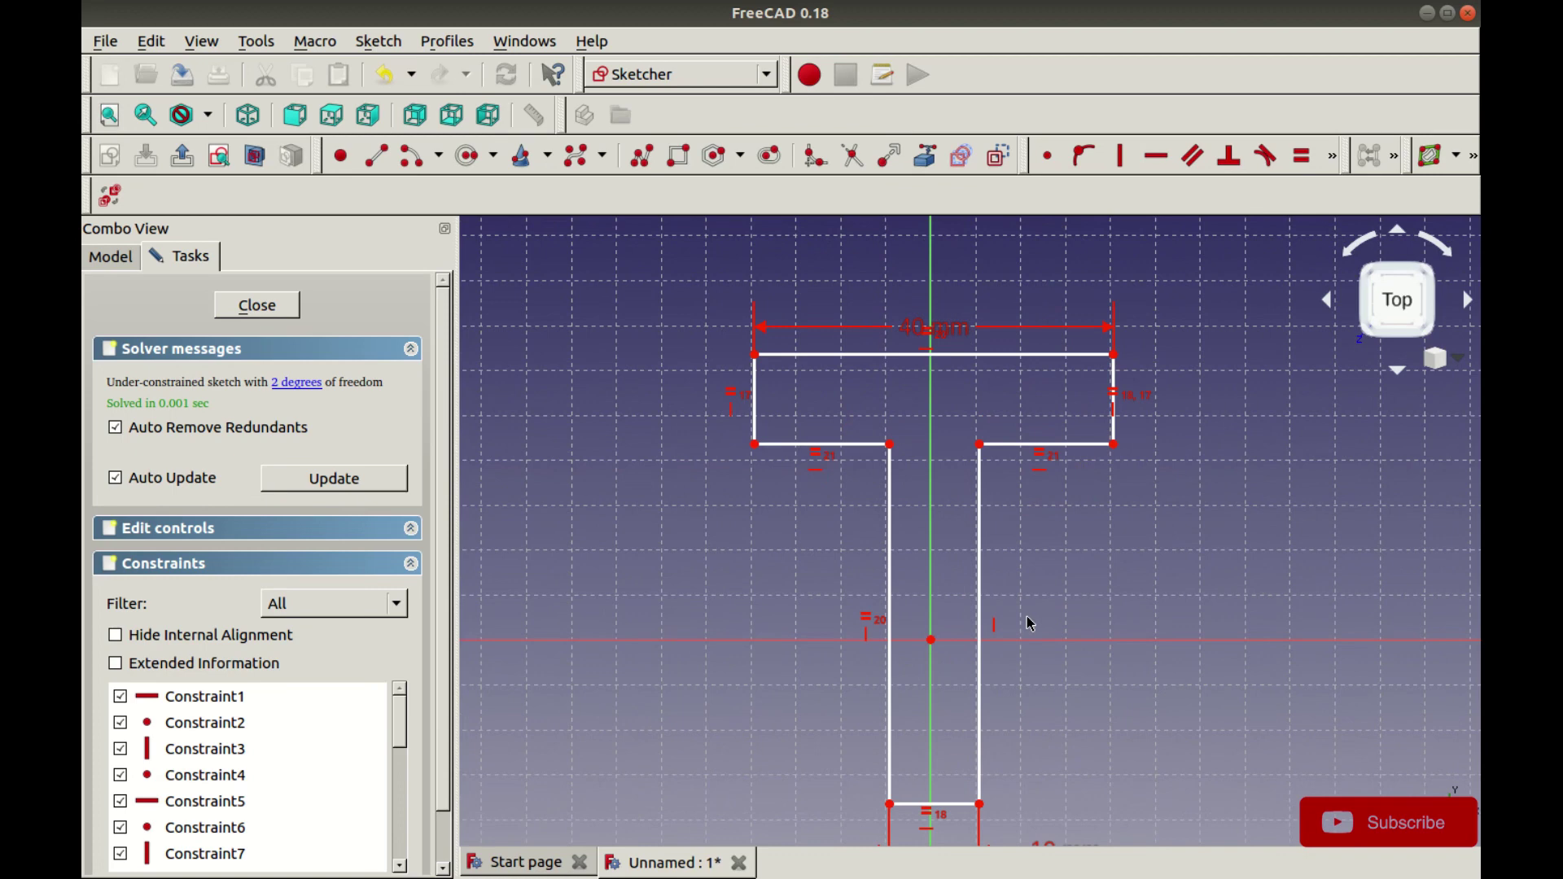
pyautogui.scroll(-2, 1026, 753)
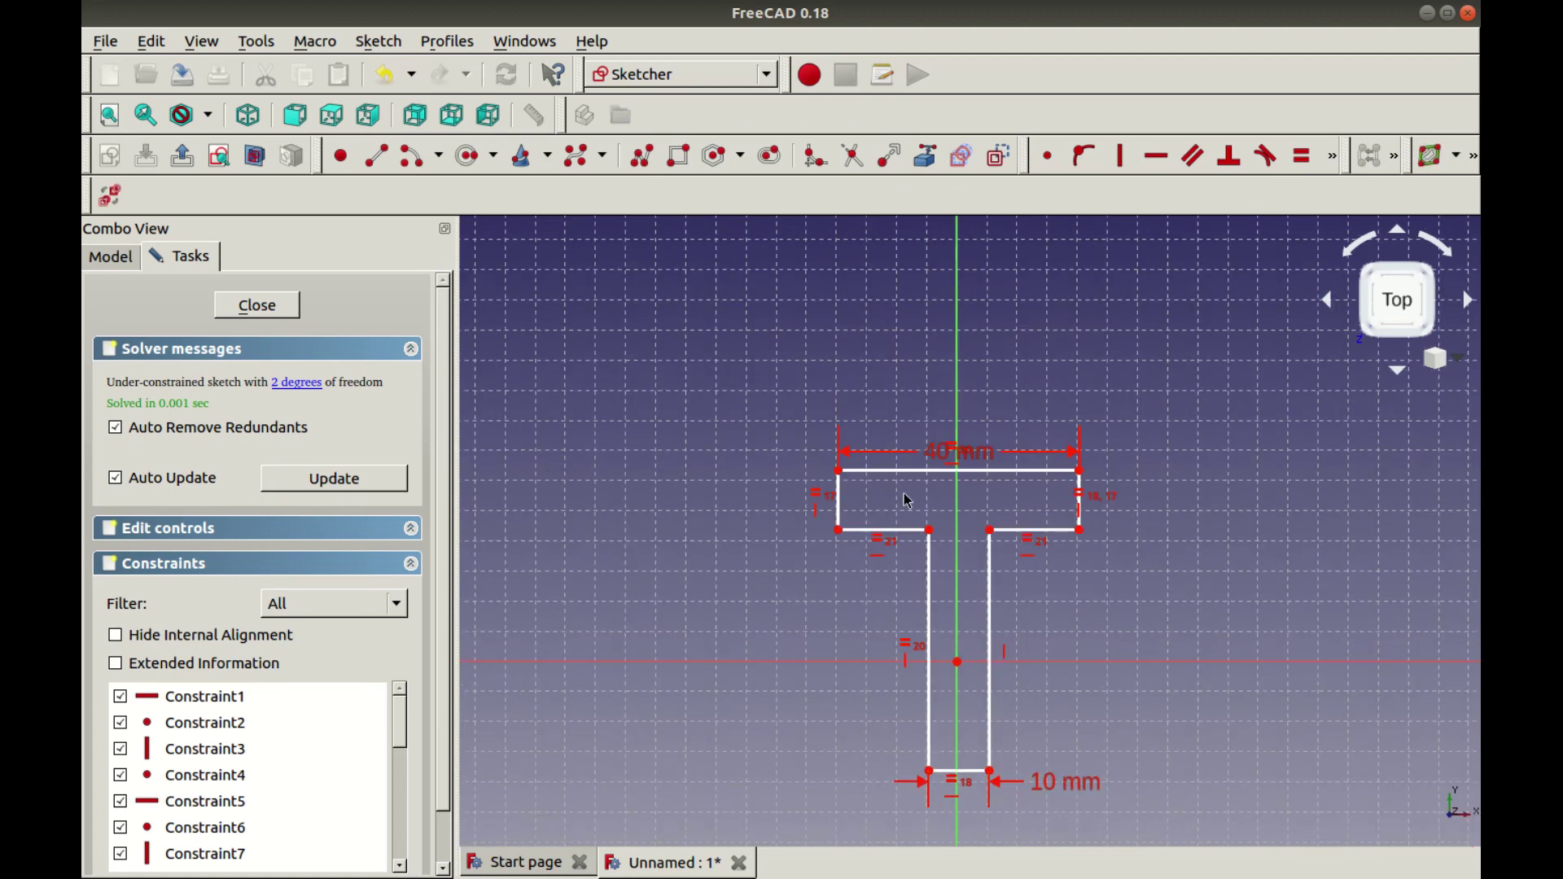
pyautogui.moveTo(965, 452); pyautogui.dragTo(980, 434)
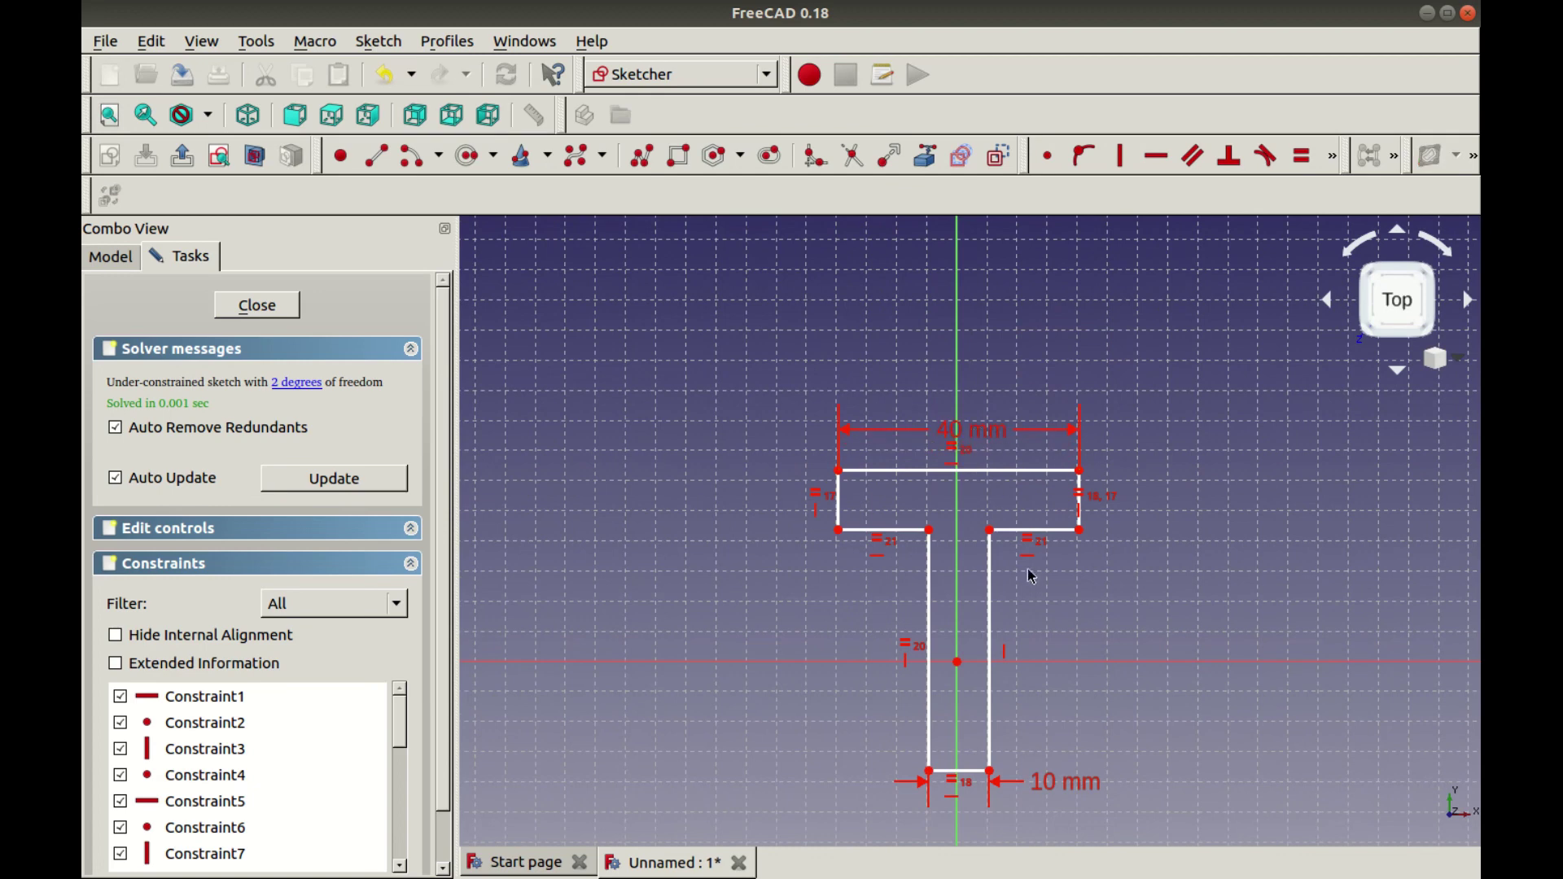
# Make the T's bottom-left corner coincident with the sketch origin
pyautogui.click(930, 772)
pyautogui.click(958, 662)
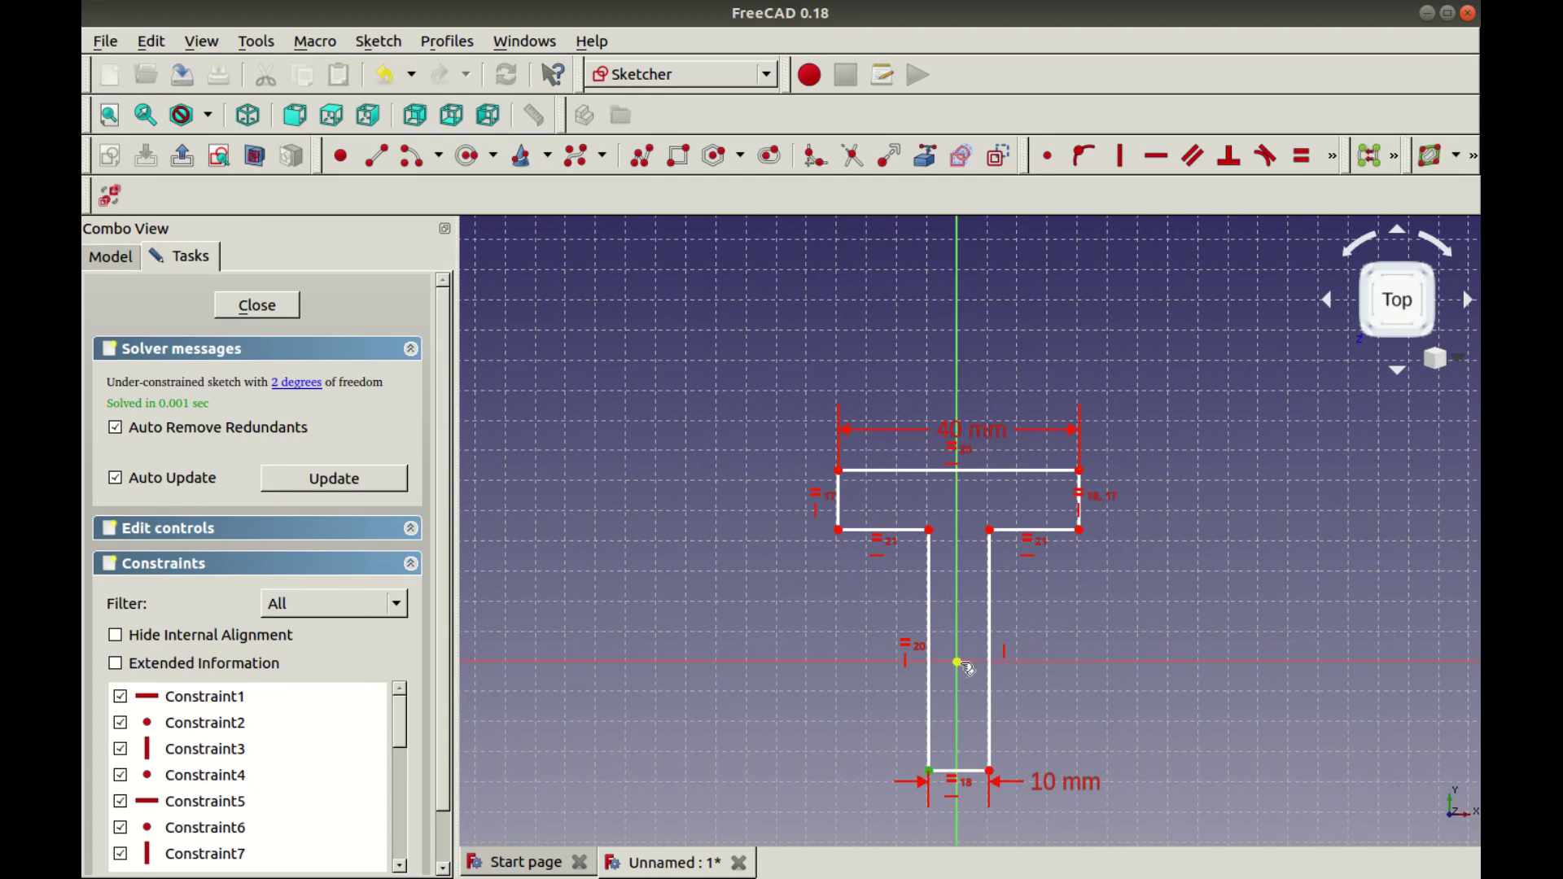
pyautogui.click(1054, 164)
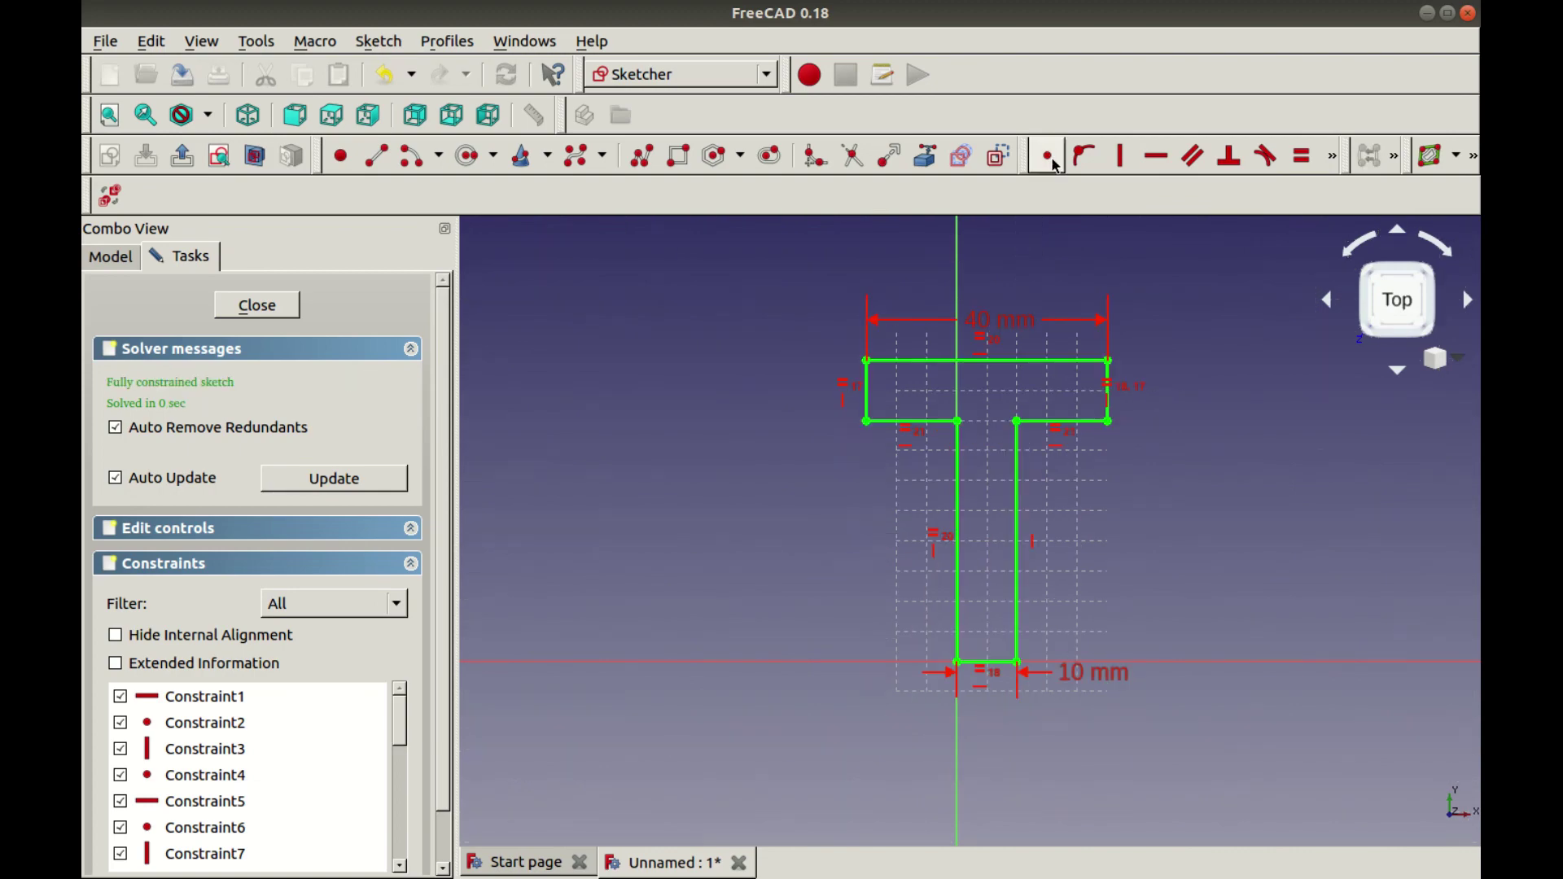
# Close the T sketch, pad it into a solid, and select Body in the model tree
pyautogui.click(268, 304)
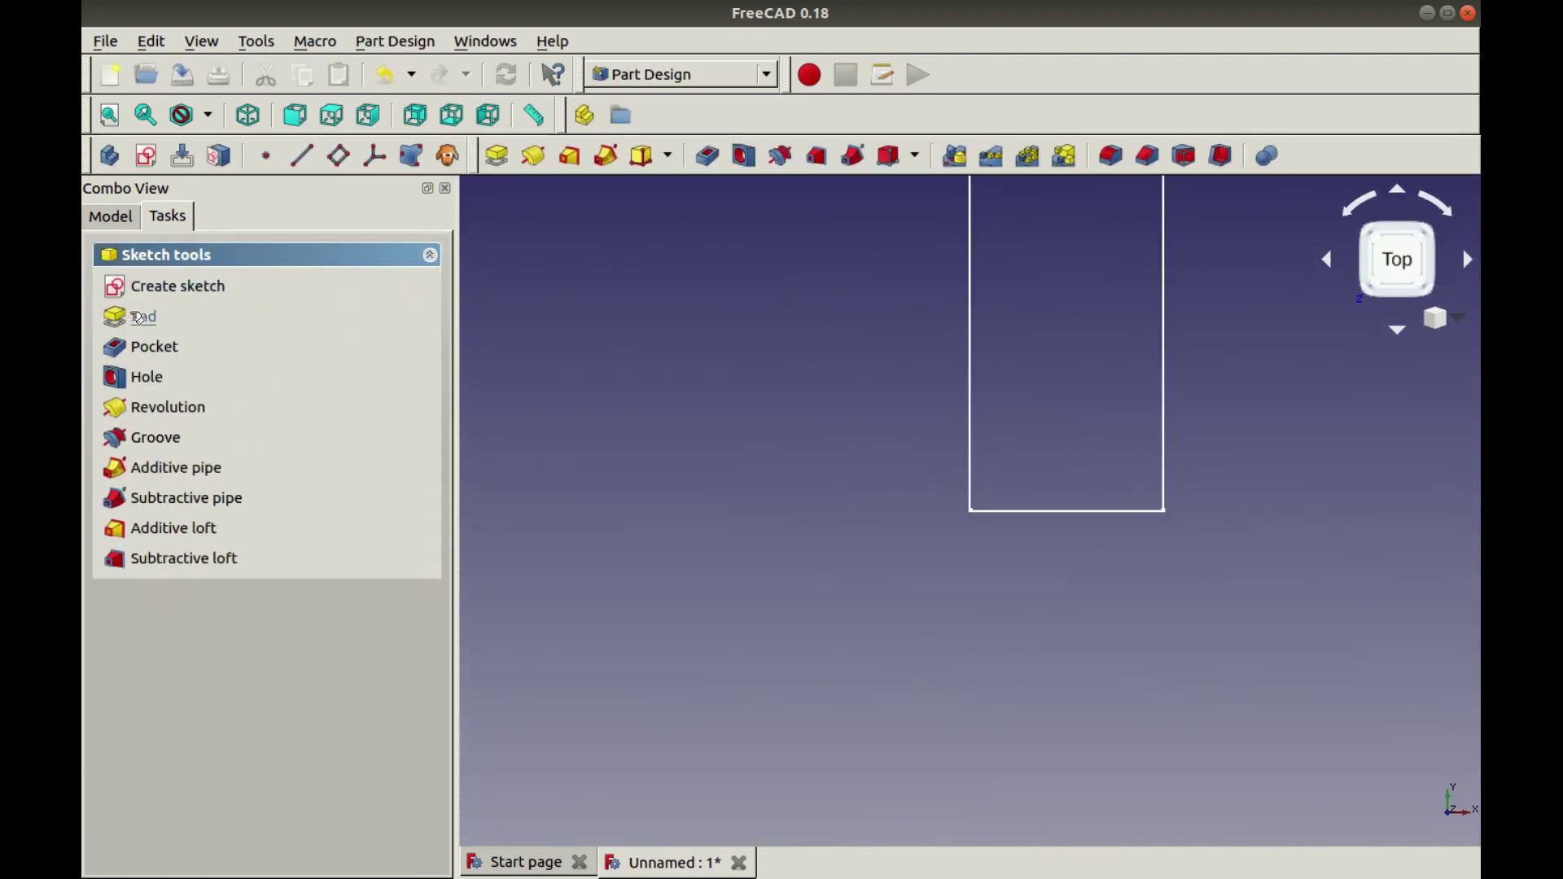
pyautogui.click(138, 317)
pyautogui.click(312, 263)
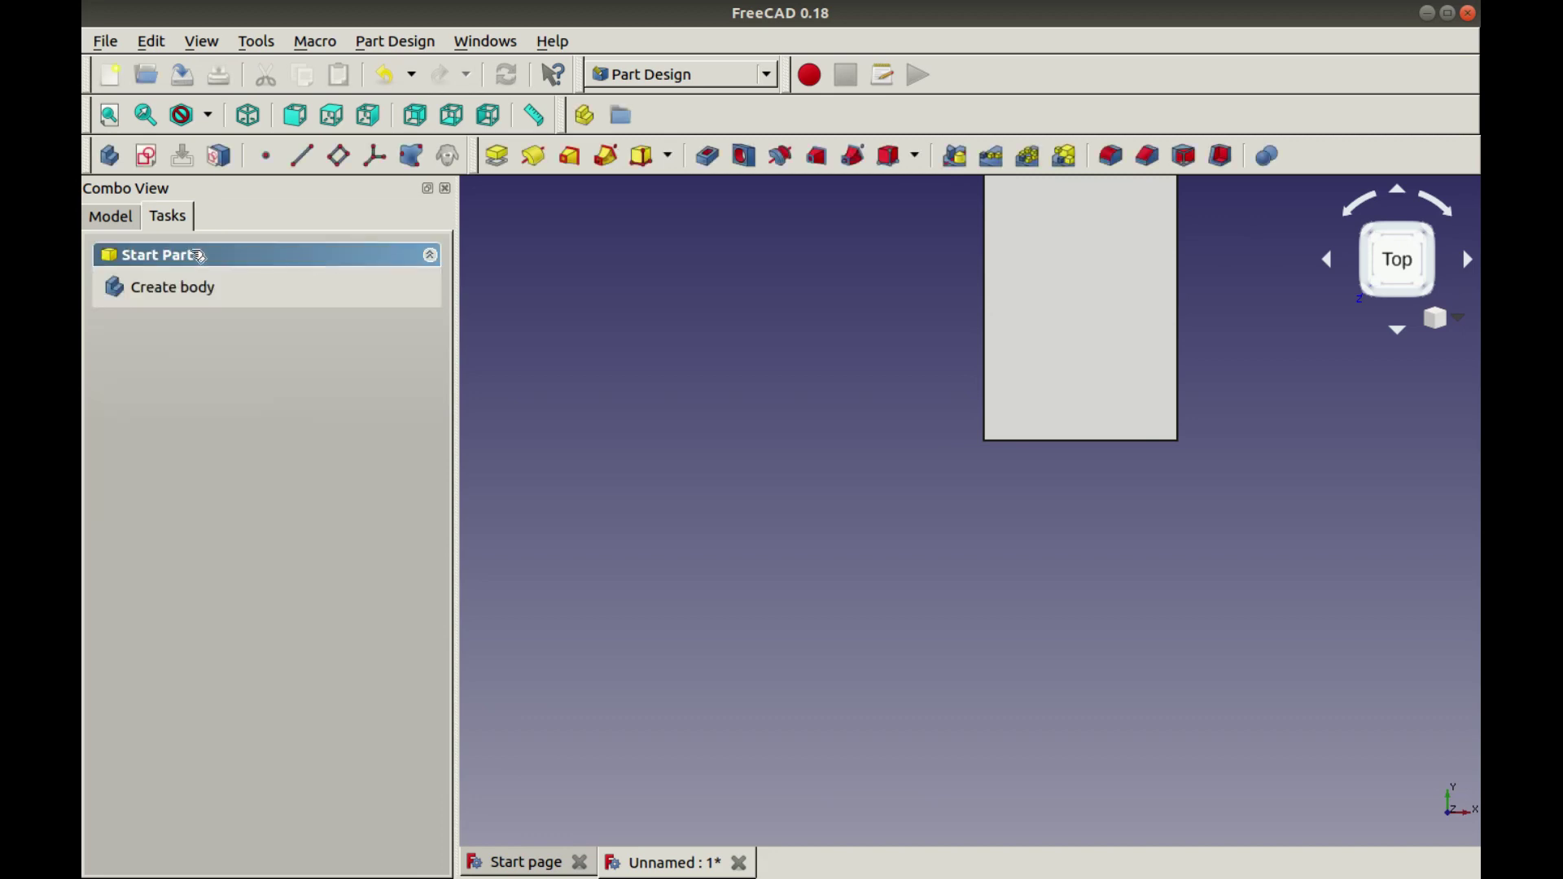
pyautogui.click(113, 216)
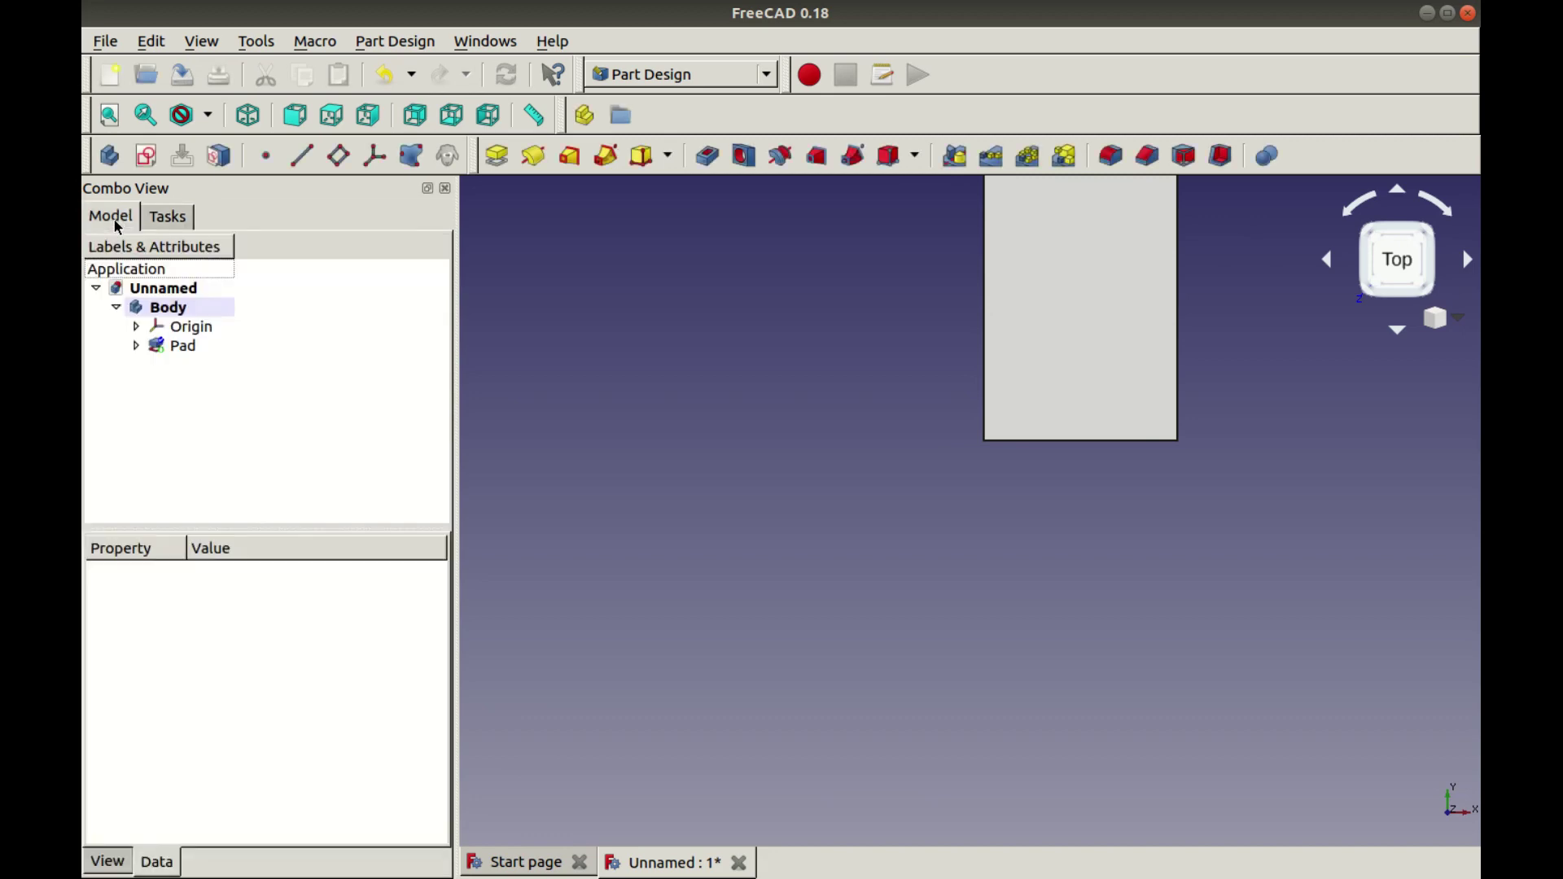
pyautogui.click(163, 308)
# Rename the padded body to T and collapse it in the tree
pyautogui.click(165, 307)
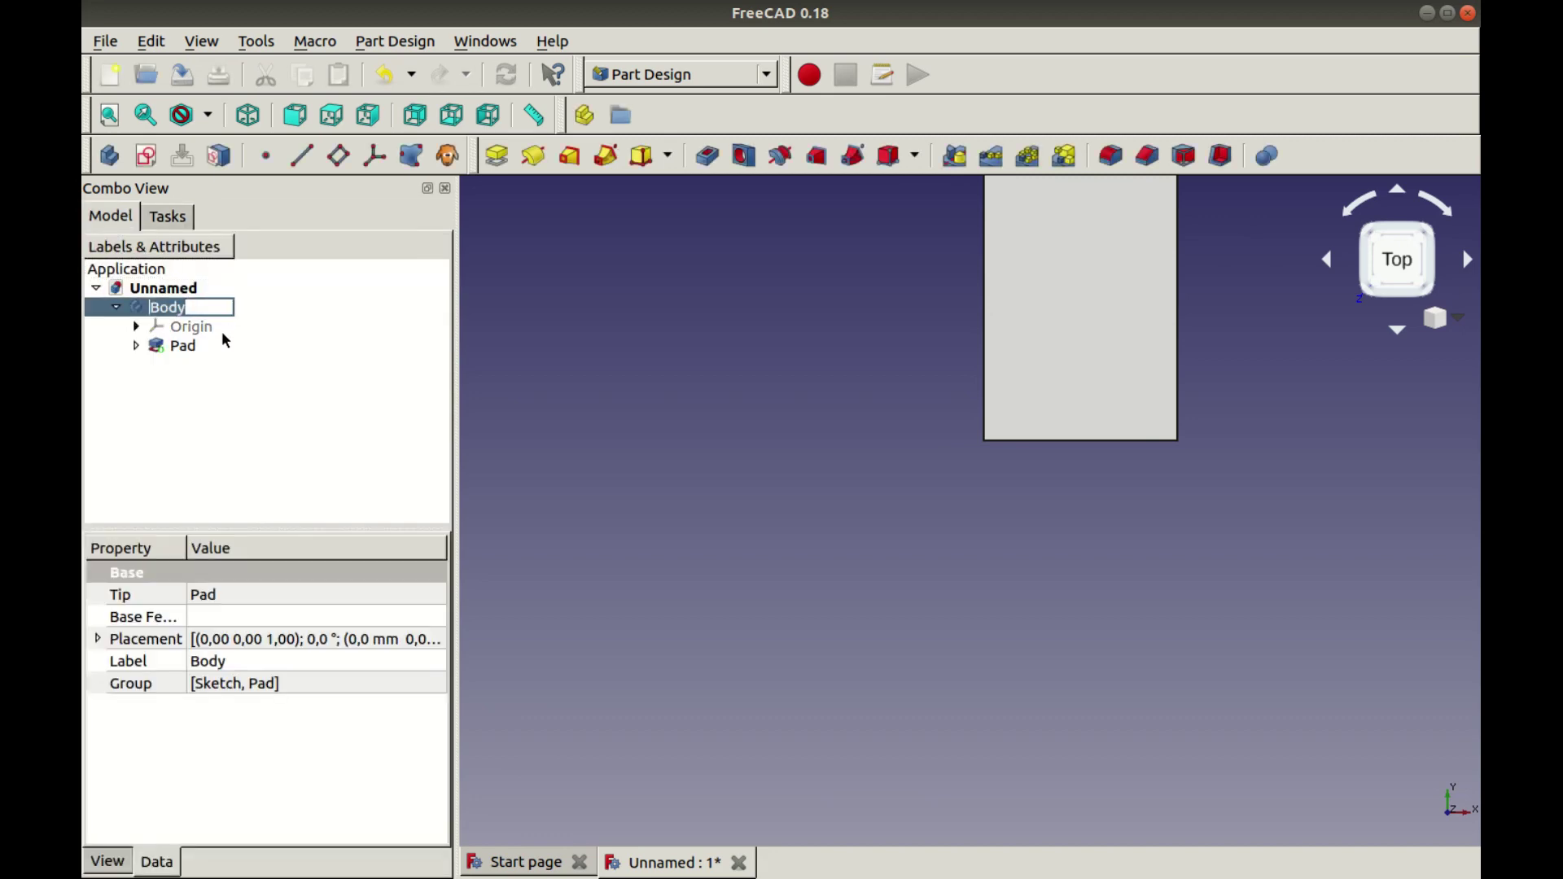
pyautogui.write('T')
pyautogui.press('Return')
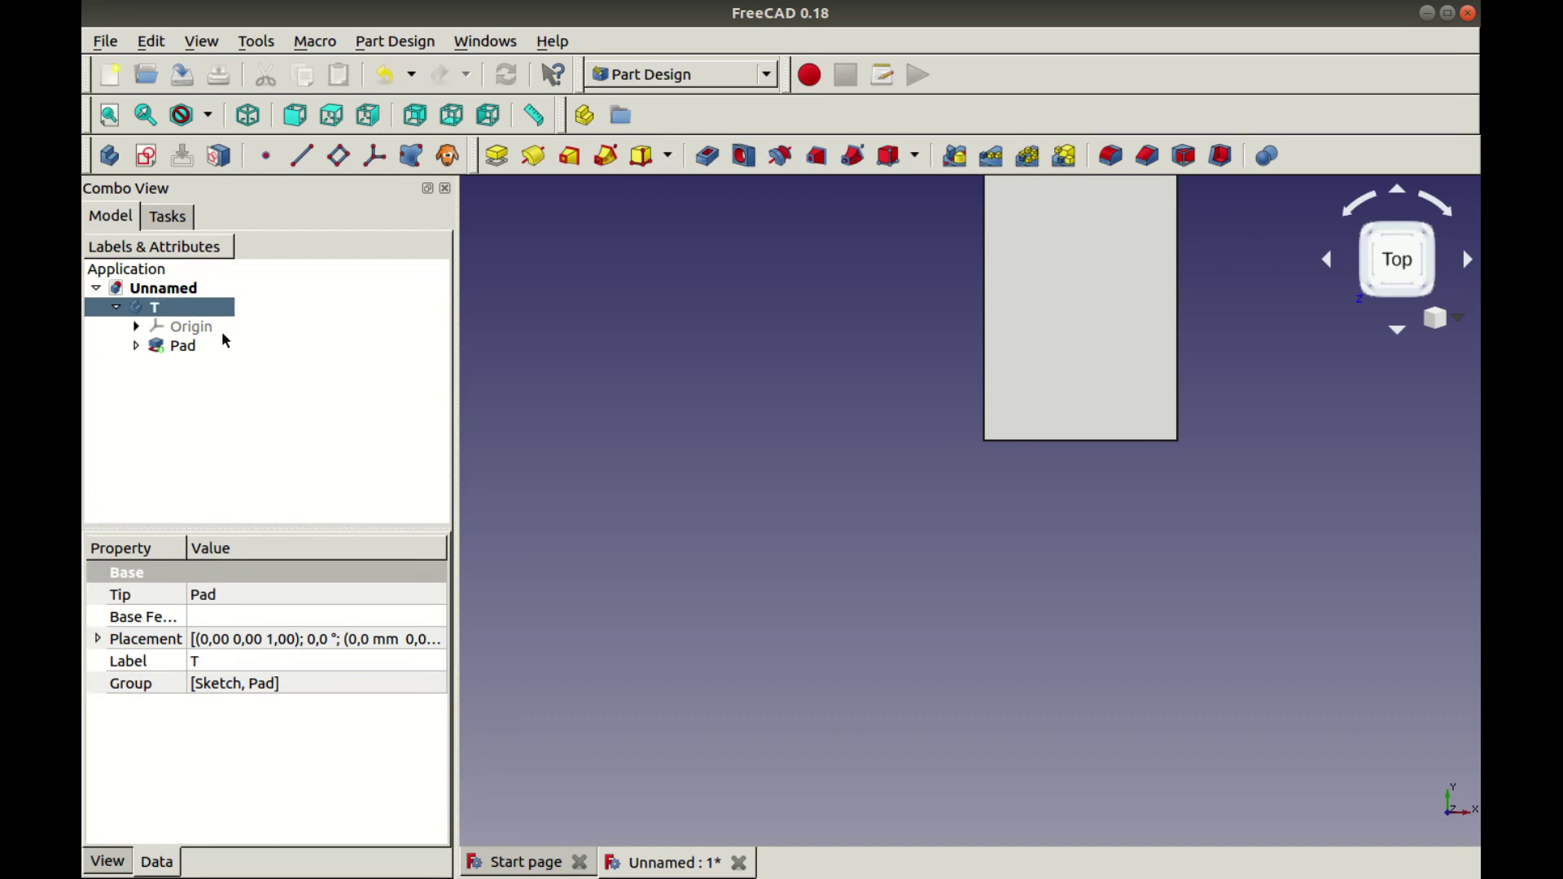
pyautogui.click(116, 307)
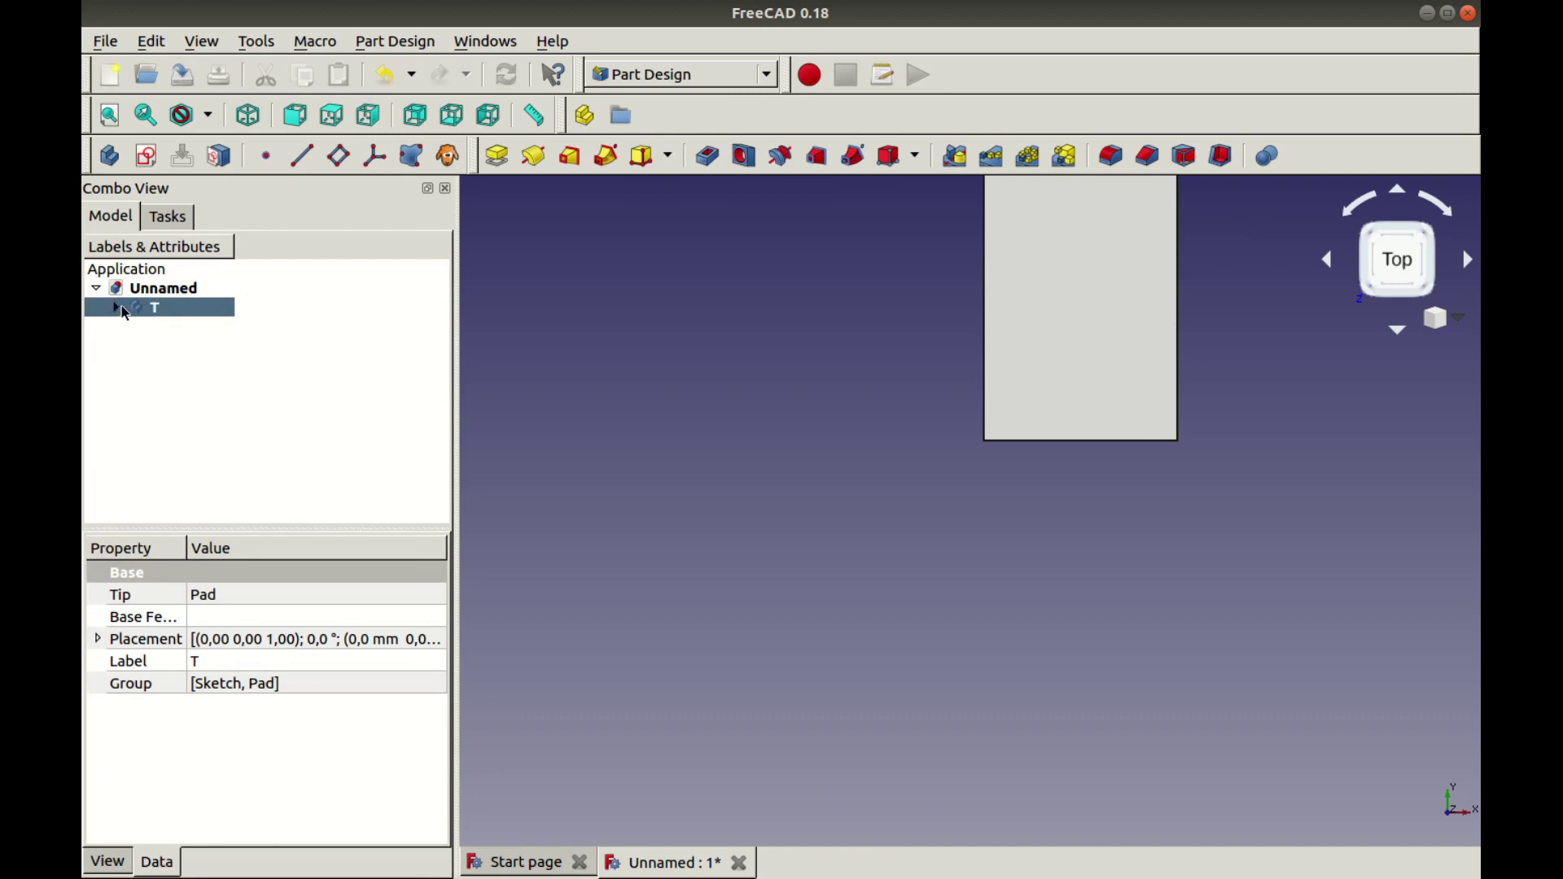
# Add a second body, dismissing the bad base feature warning, and rename it O
pyautogui.click(109, 155)
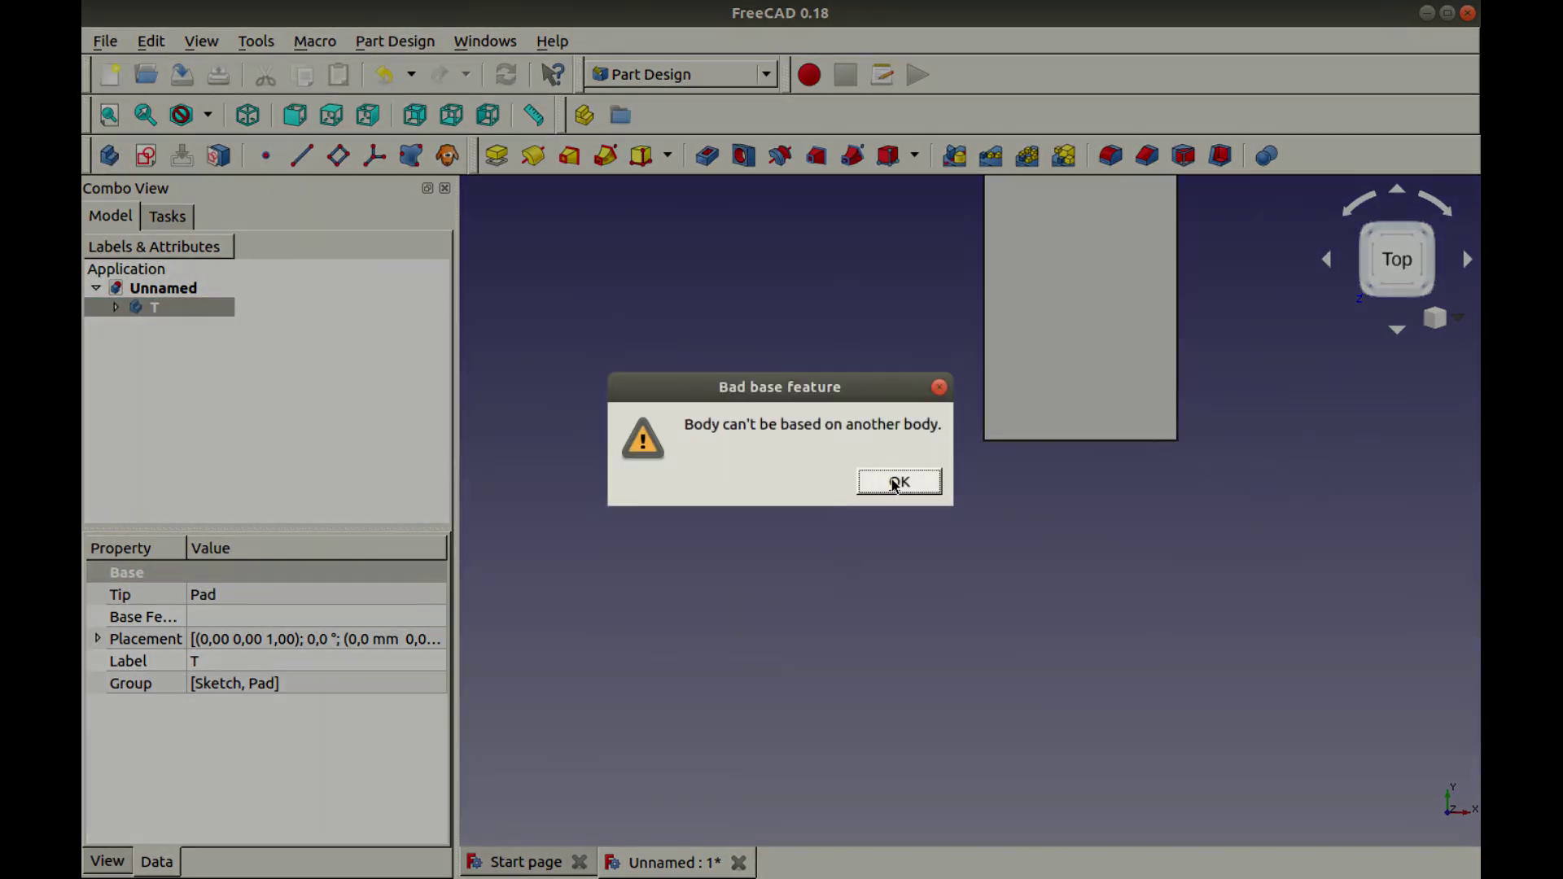
pyautogui.click(893, 481)
pyautogui.click(165, 331)
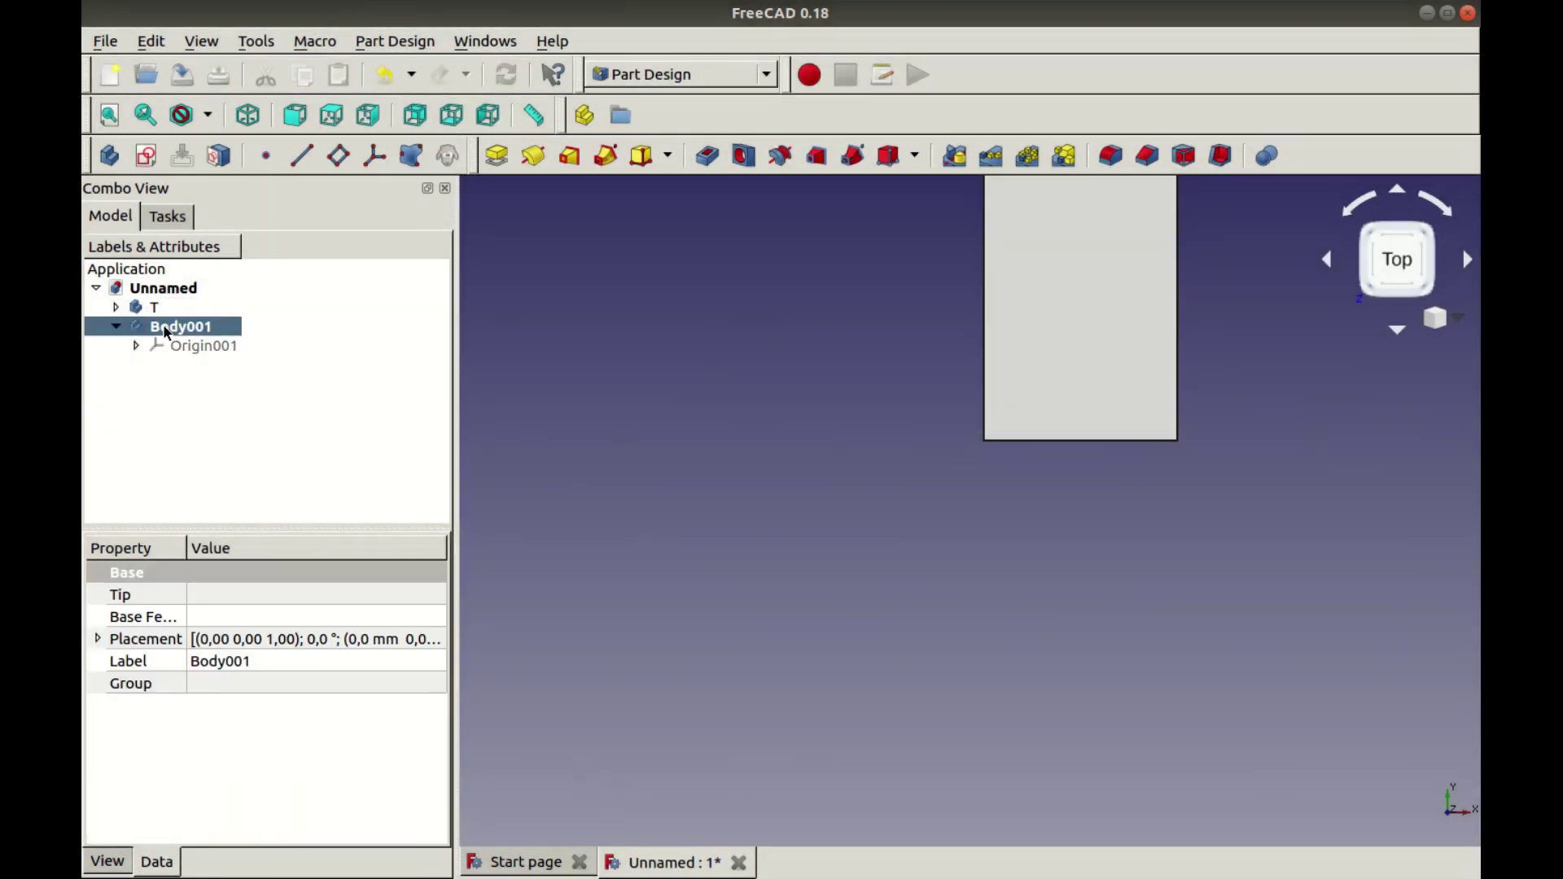
pyautogui.click(166, 328)
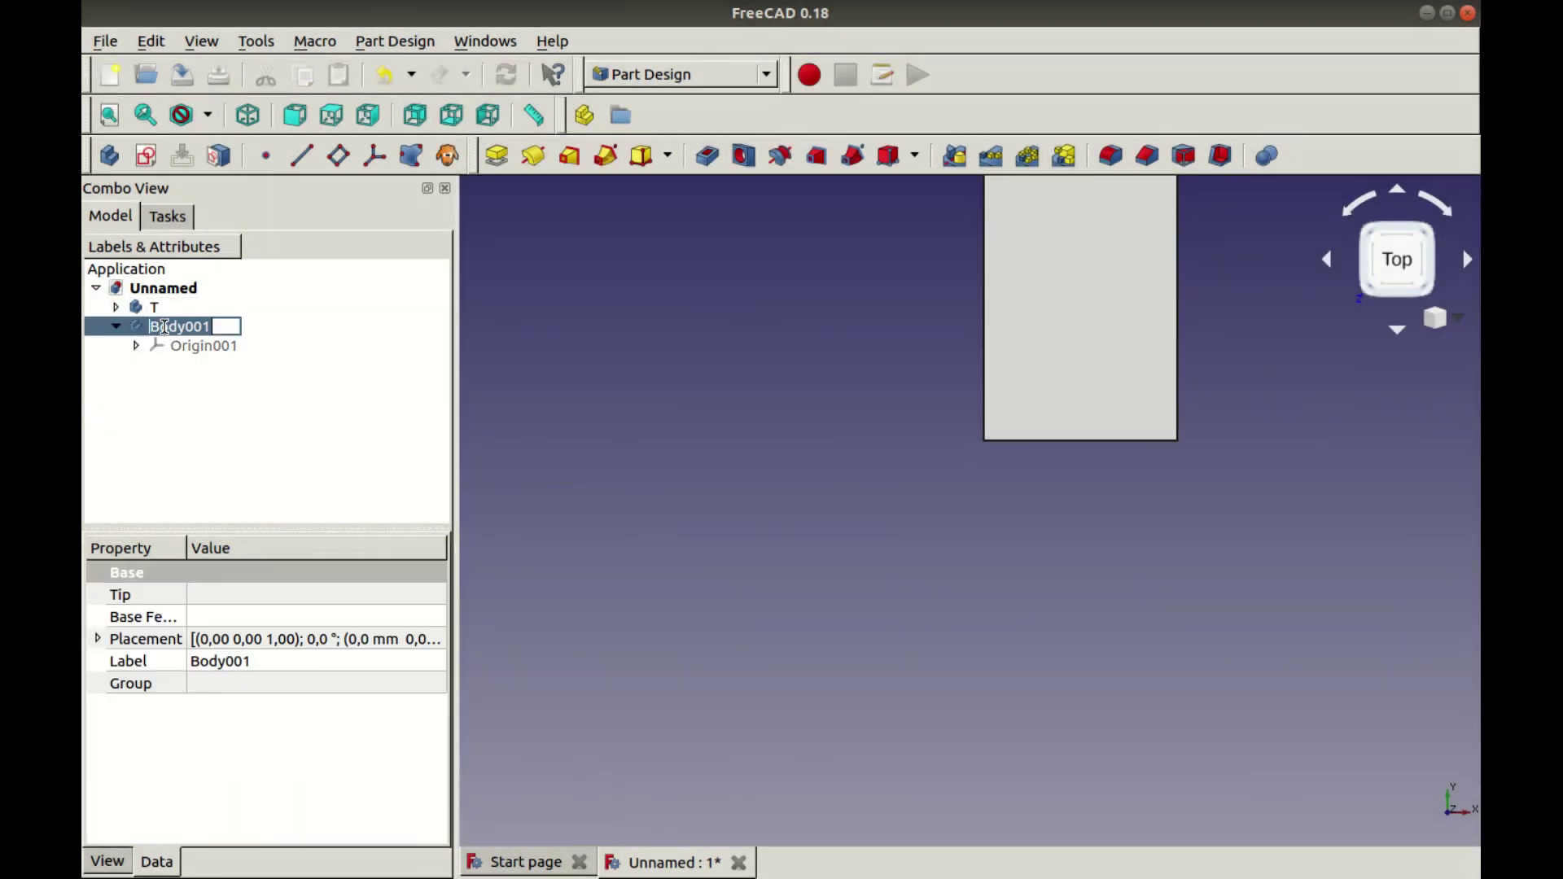
pyautogui.write('O')
pyautogui.press('Return')
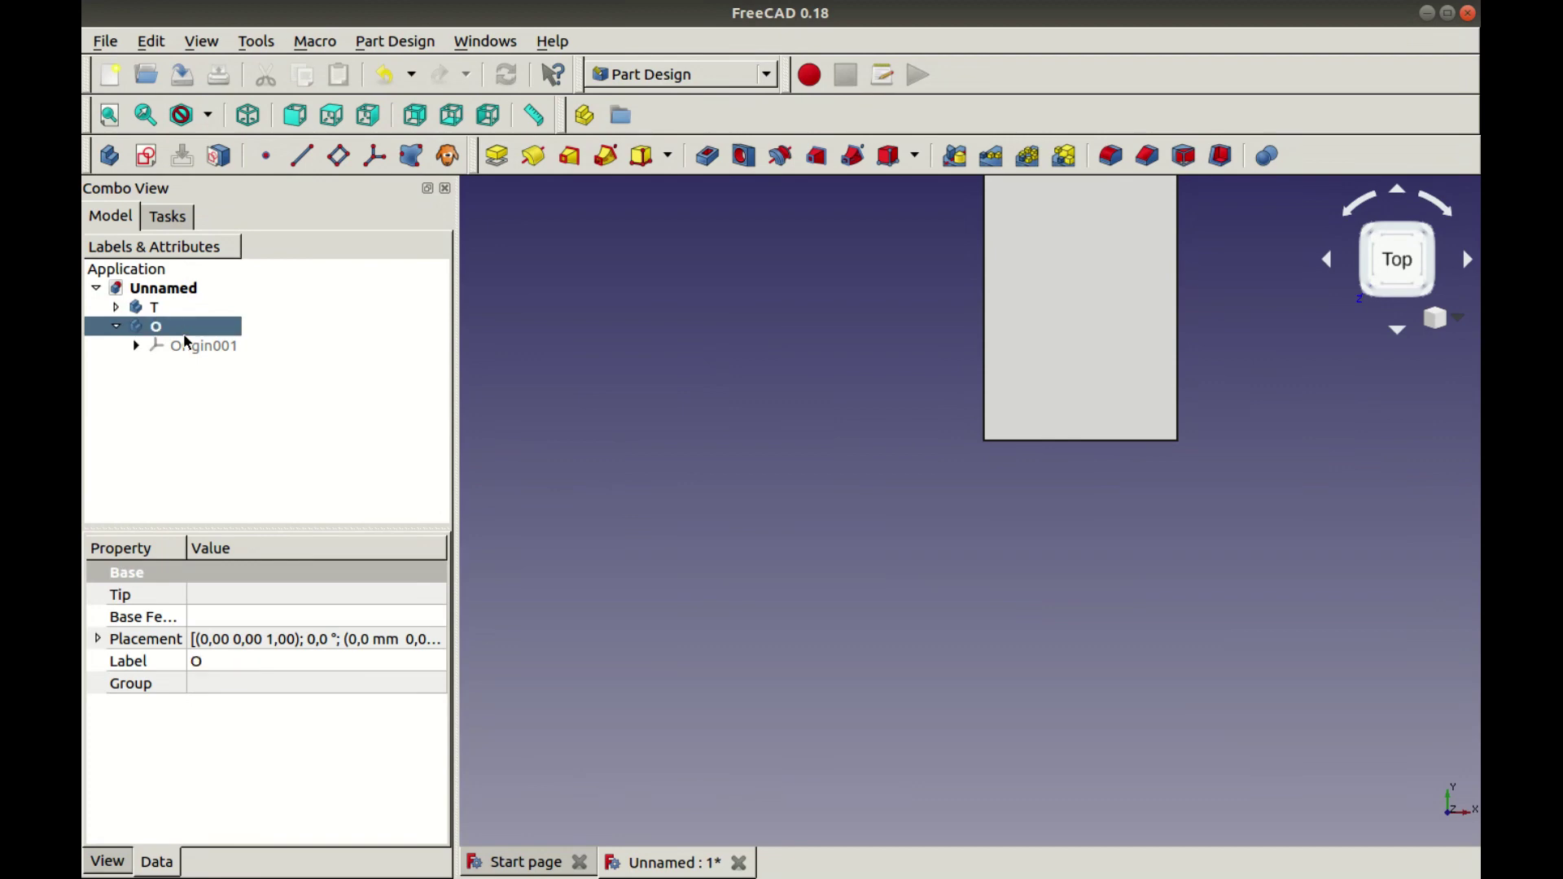
pyautogui.click(146, 156)
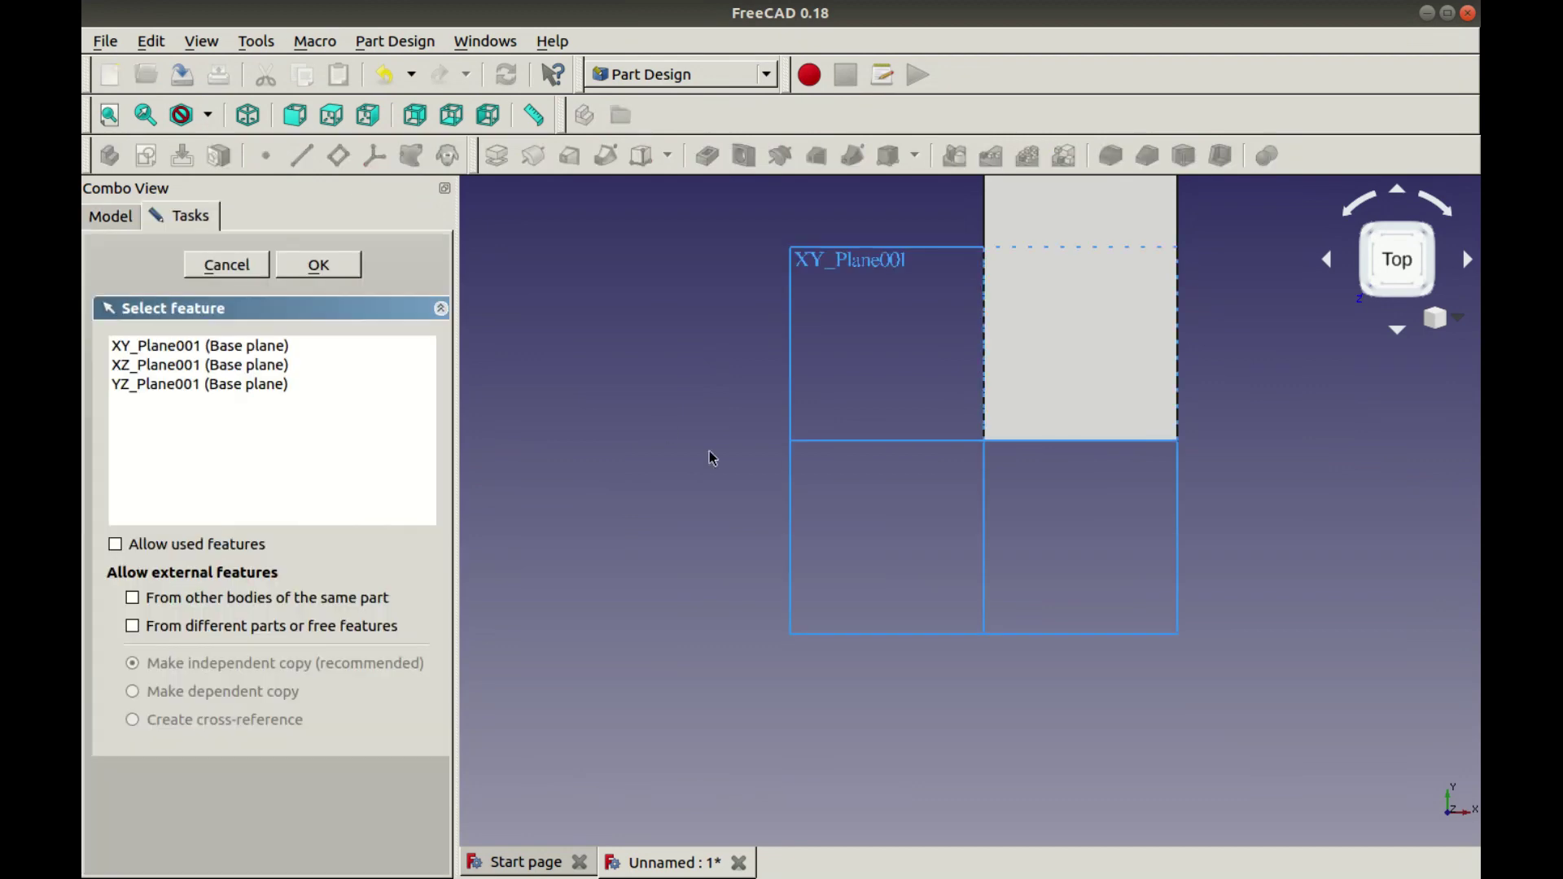
# Place body O's sketch on XY_Plane001 and fit the view
pyautogui.click(195, 348)
pyautogui.click(318, 265)
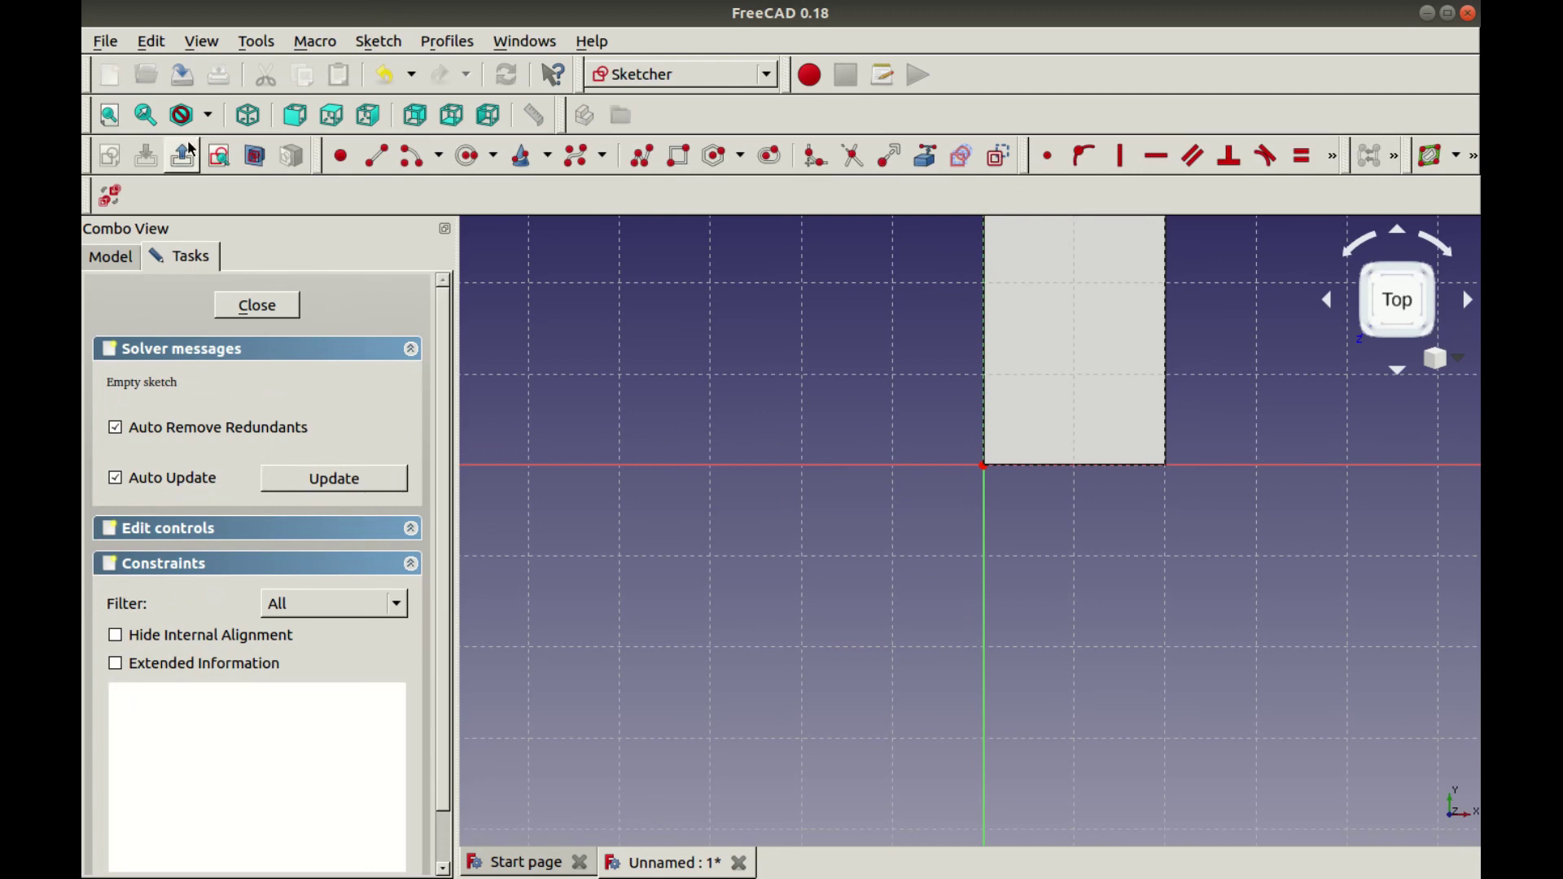
pyautogui.click(109, 114)
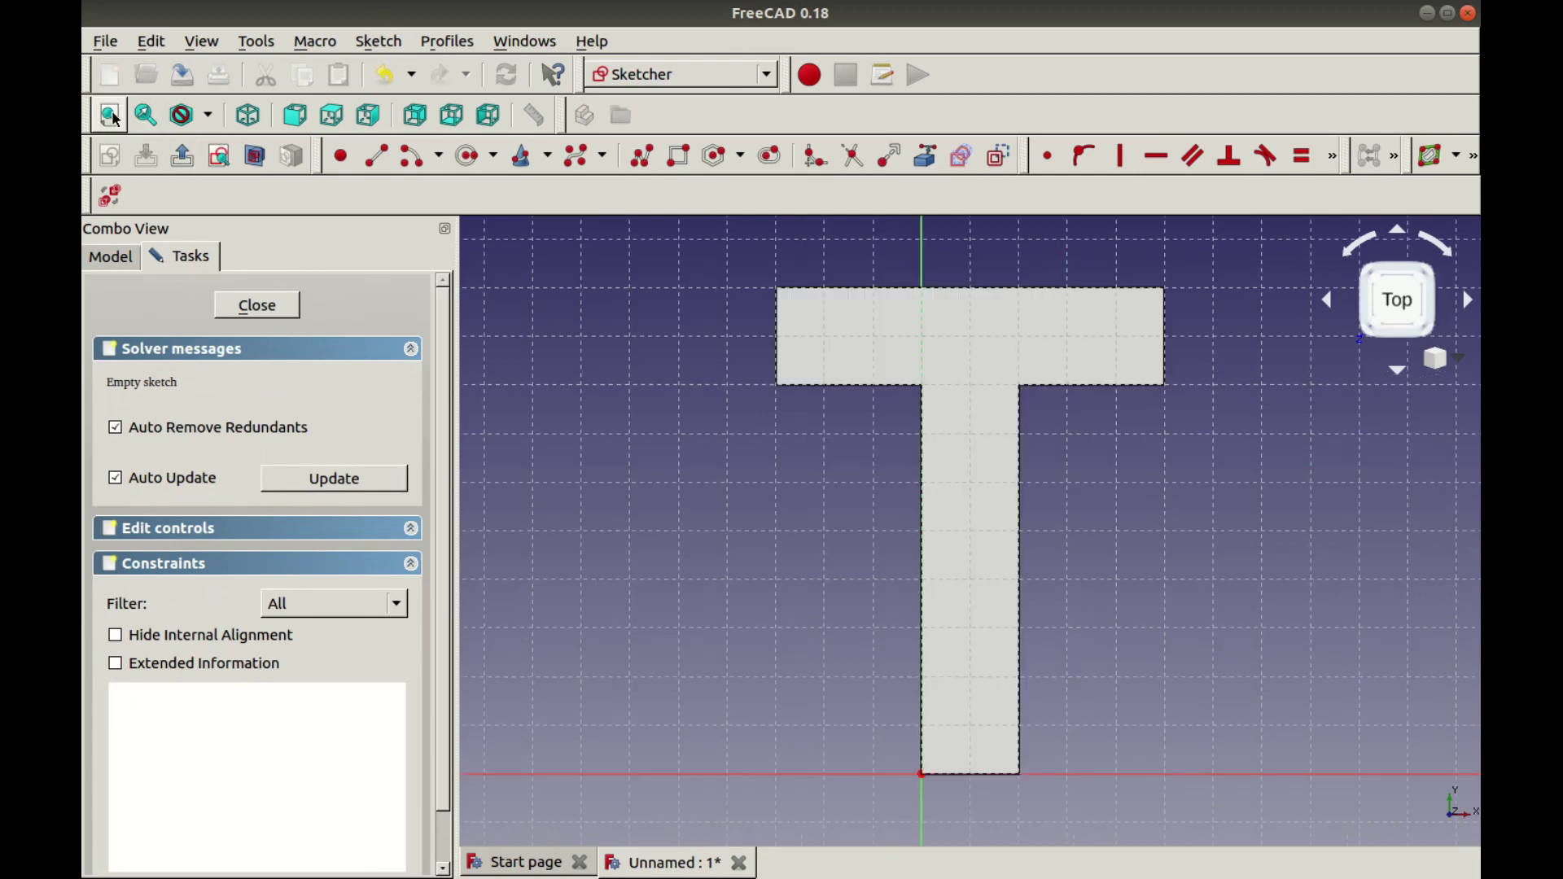
# Draw the O's outer and inner rectangles beside the T
pyautogui.click(680, 159)
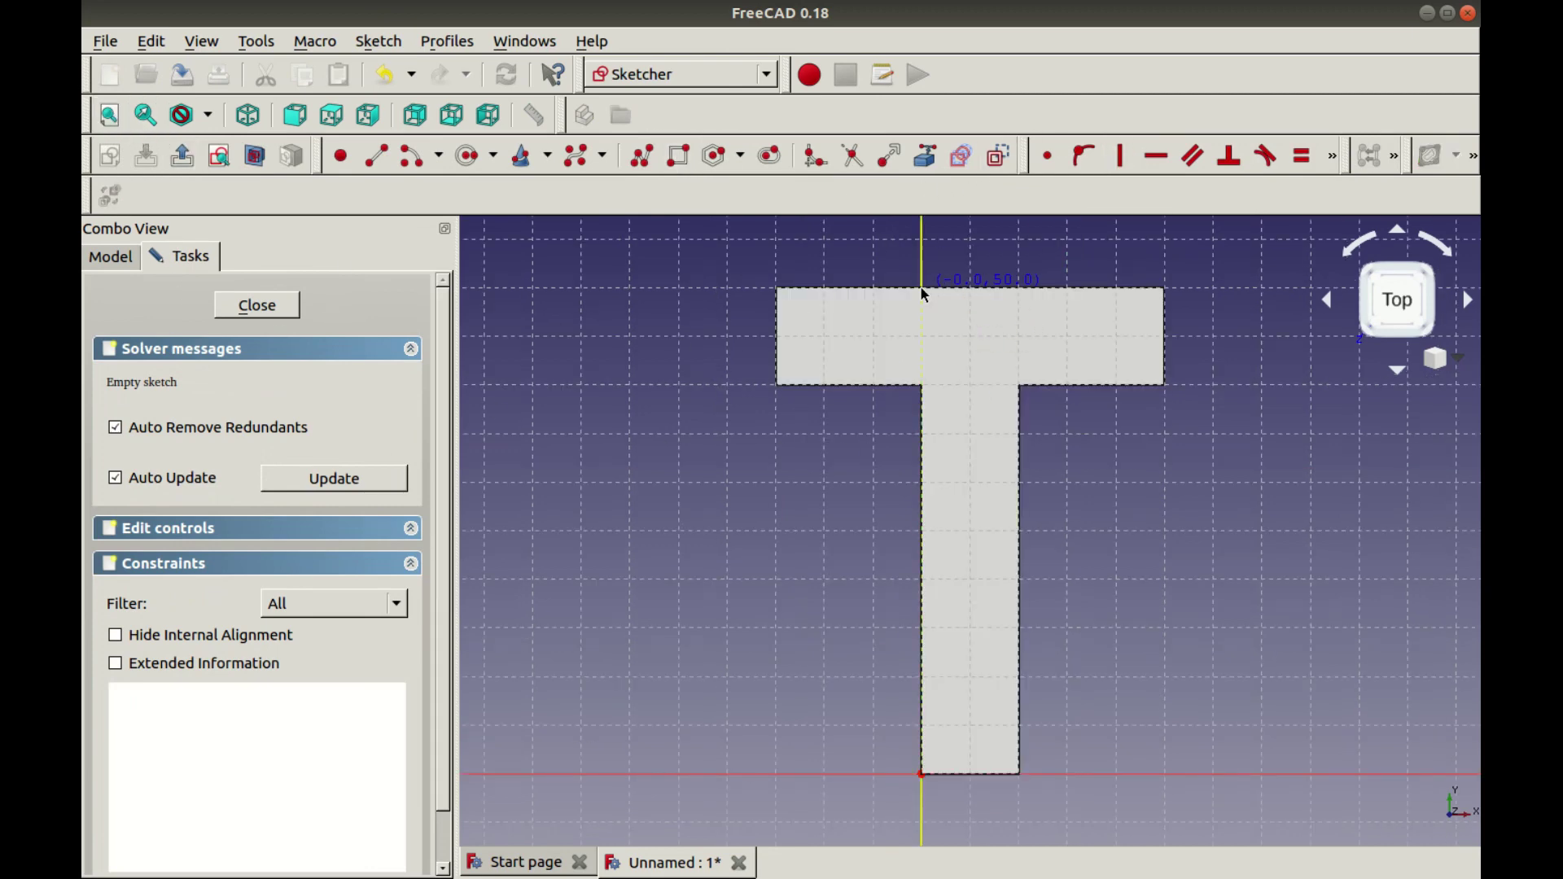
pyautogui.click(923, 293)
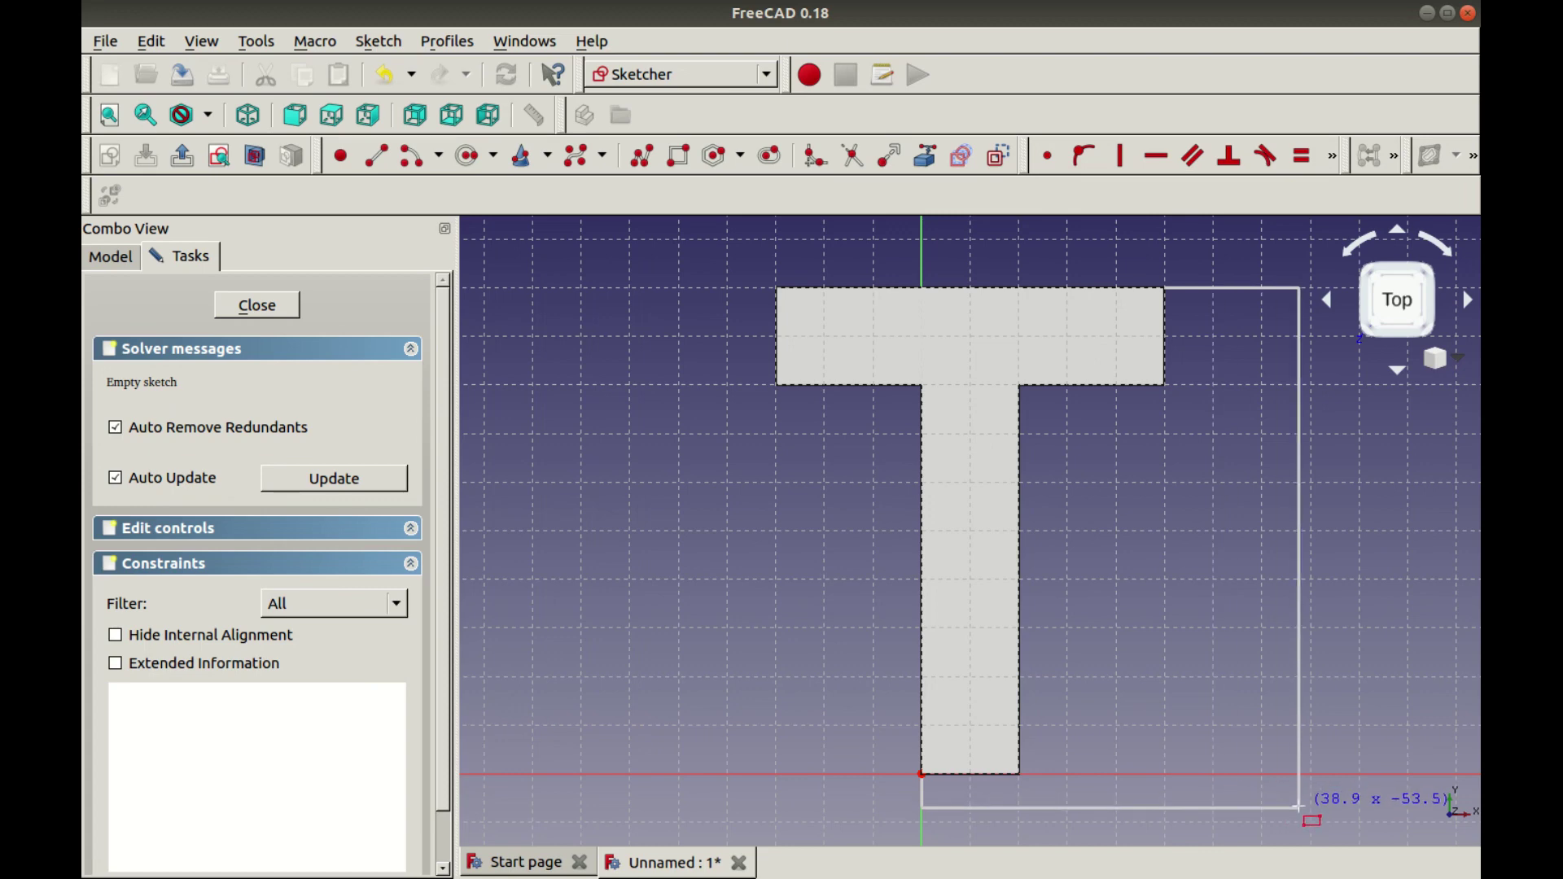
pyautogui.click(1262, 802)
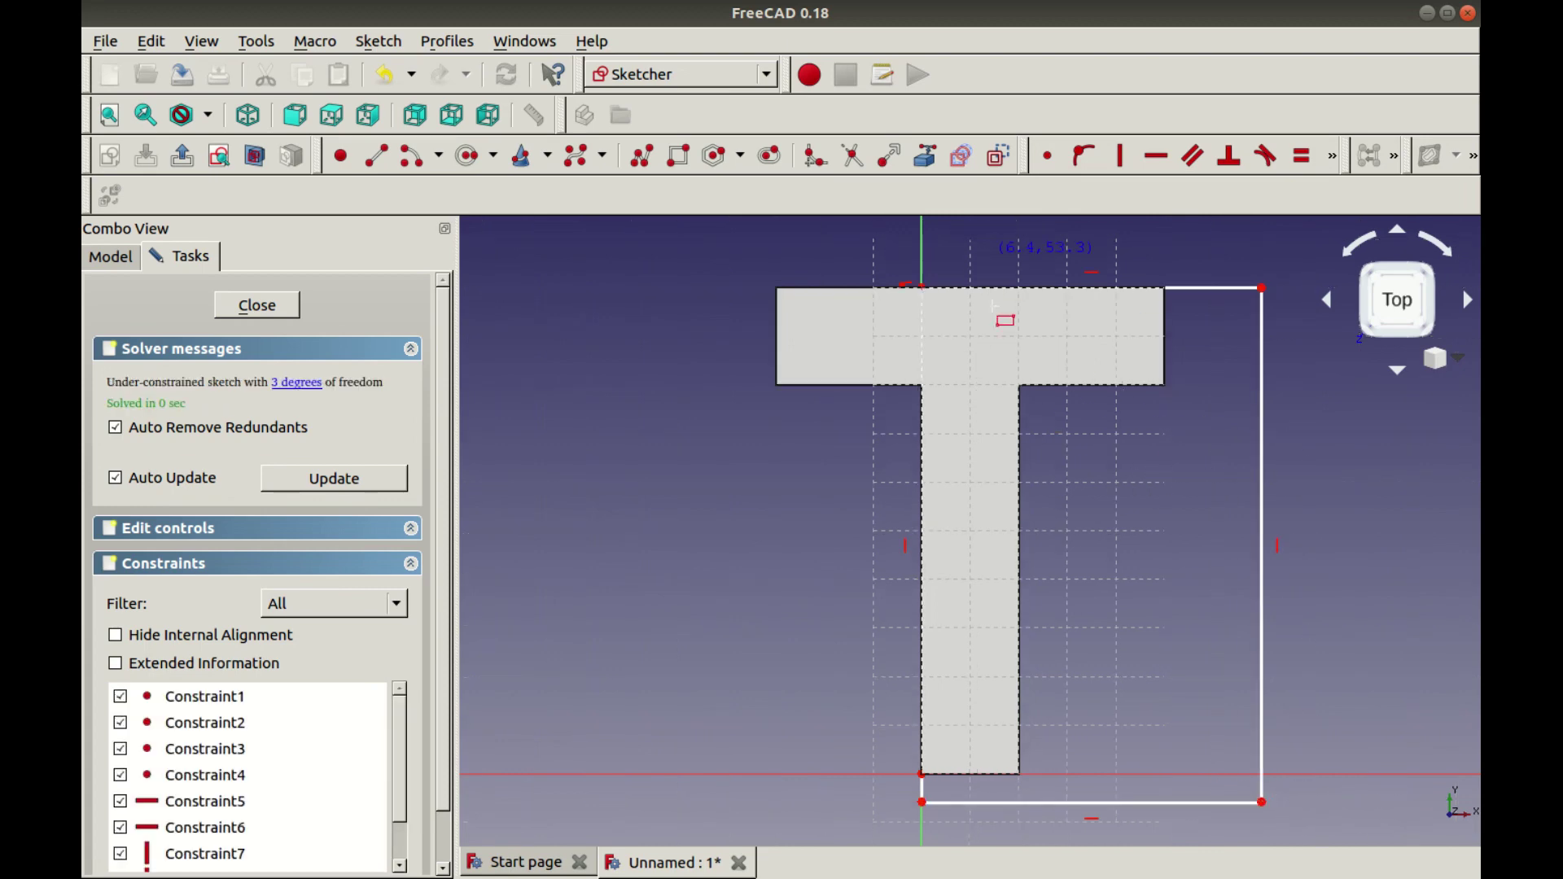
pyautogui.click(1019, 385)
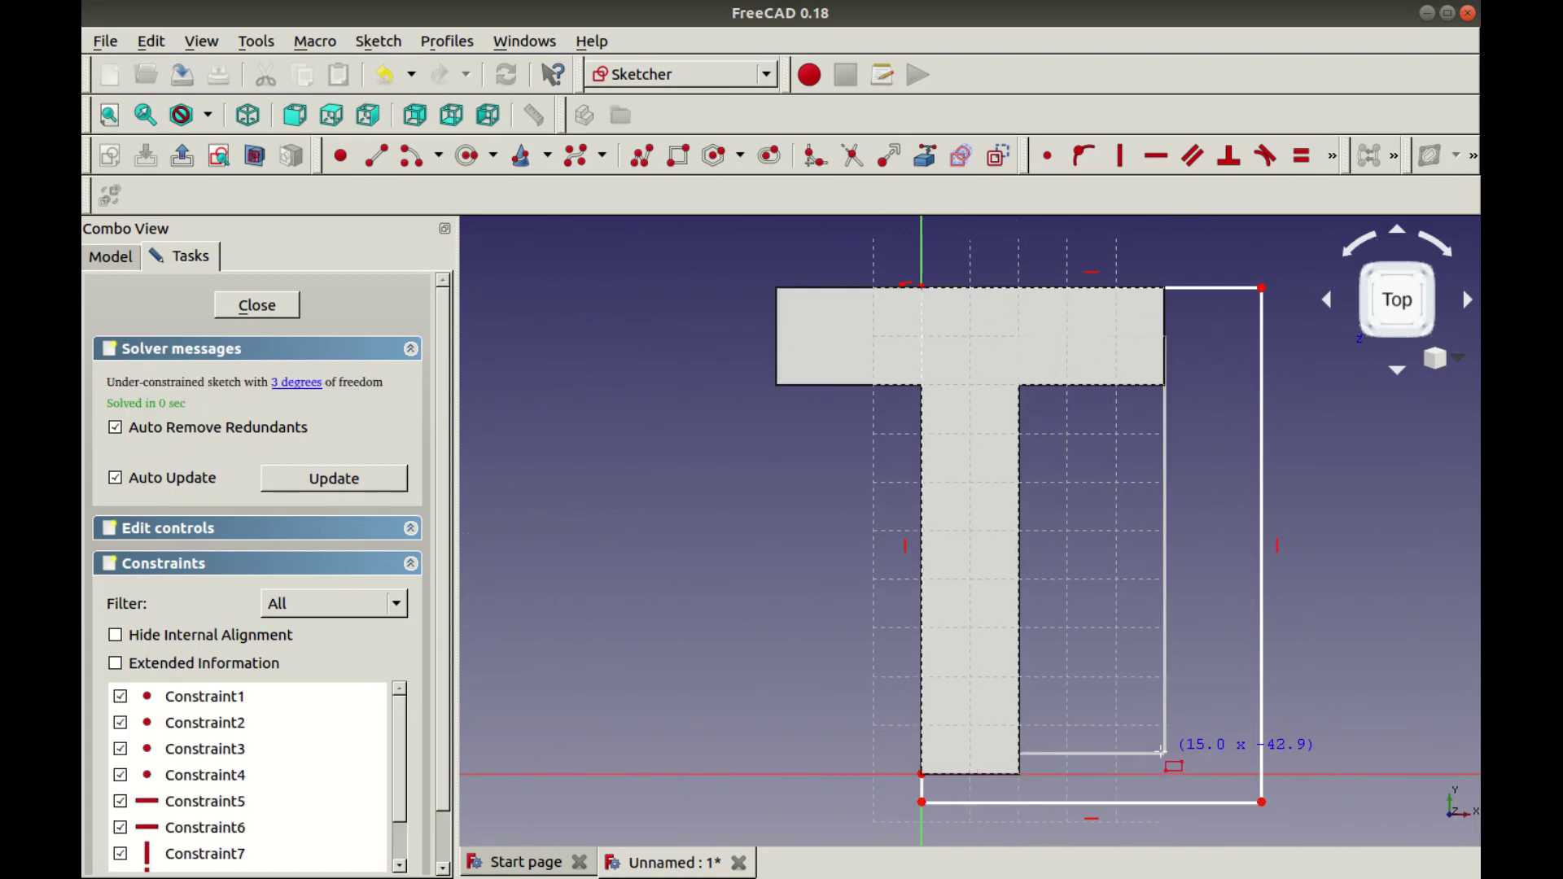
pyautogui.click(1165, 750)
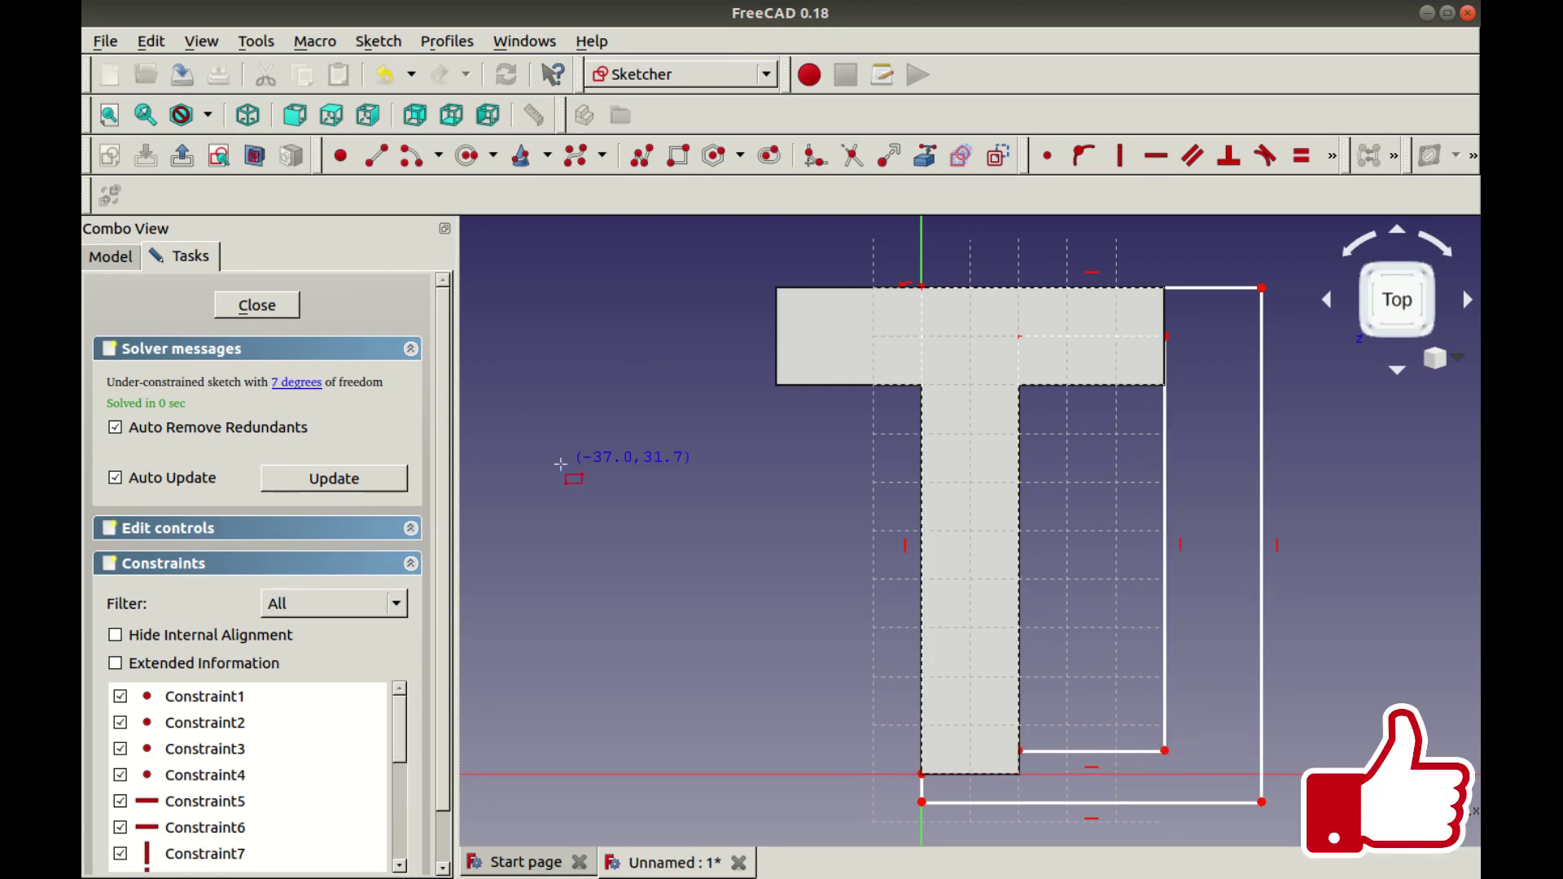
pyautogui.click(119, 258)
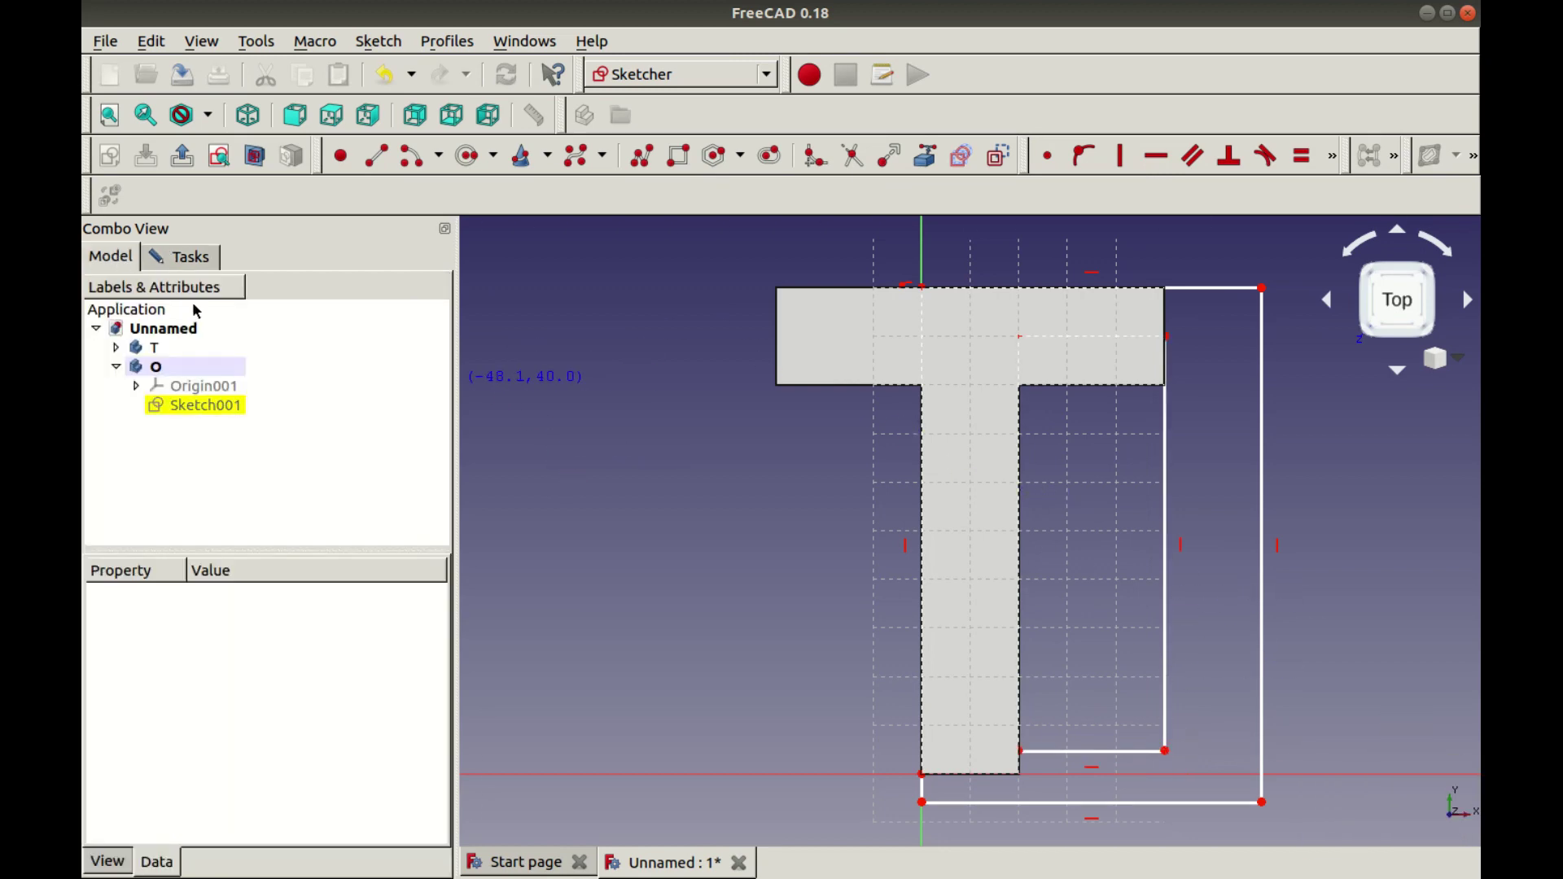
# Hide the T body with the space bar
pyautogui.click(162, 356)
pyautogui.press('space')
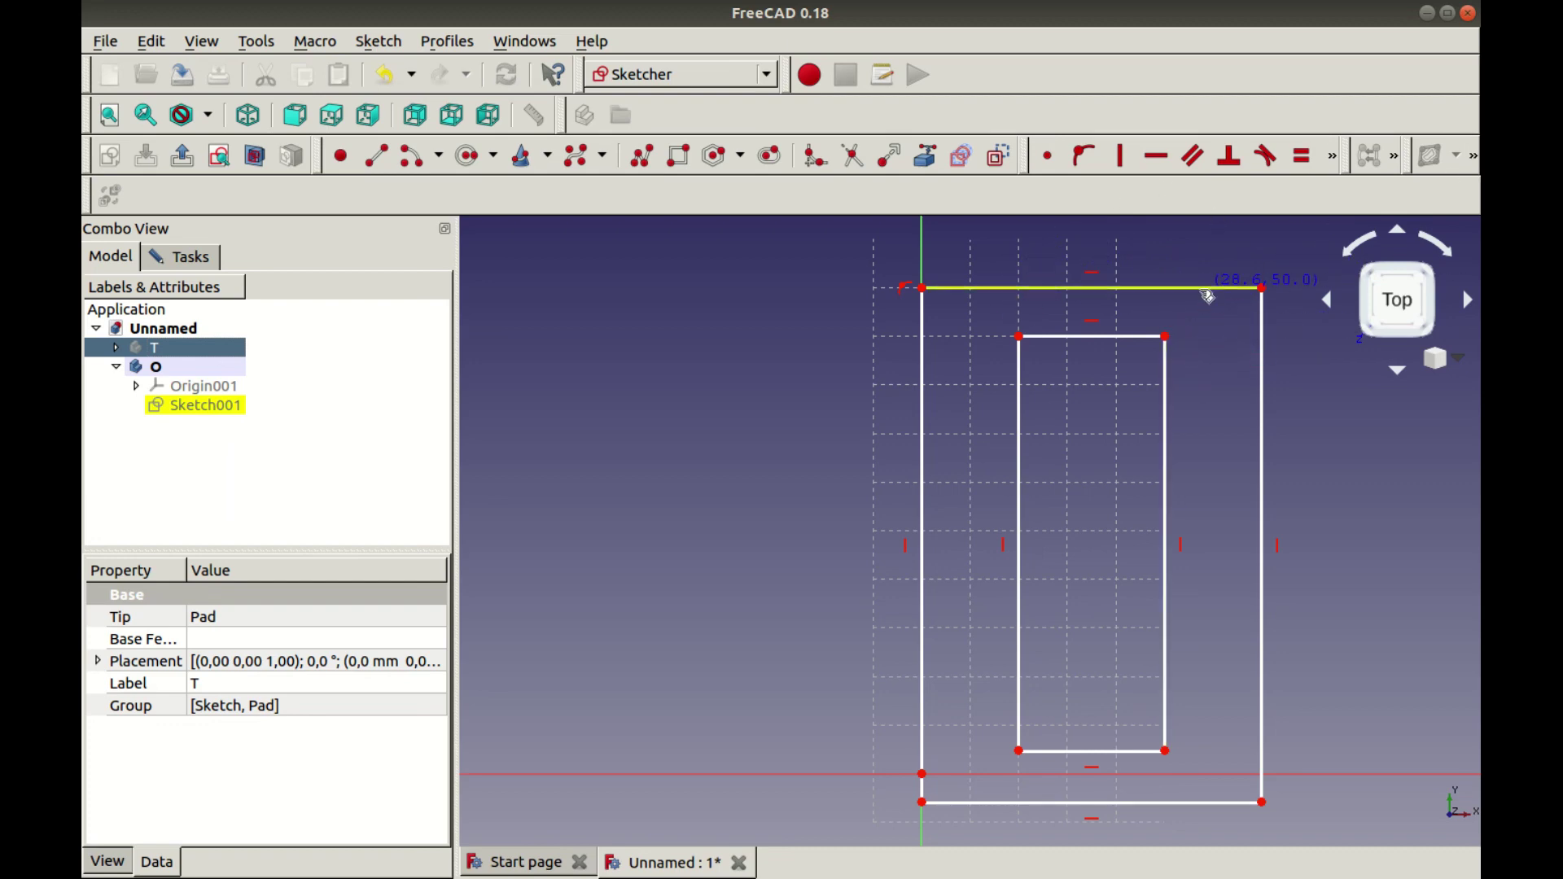
pyautogui.moveTo(1199, 291); pyautogui.dragTo(1266, 611)
# Reopen the O sketch, fit it in view, and select the outer top edge
pyautogui.press('Escape')
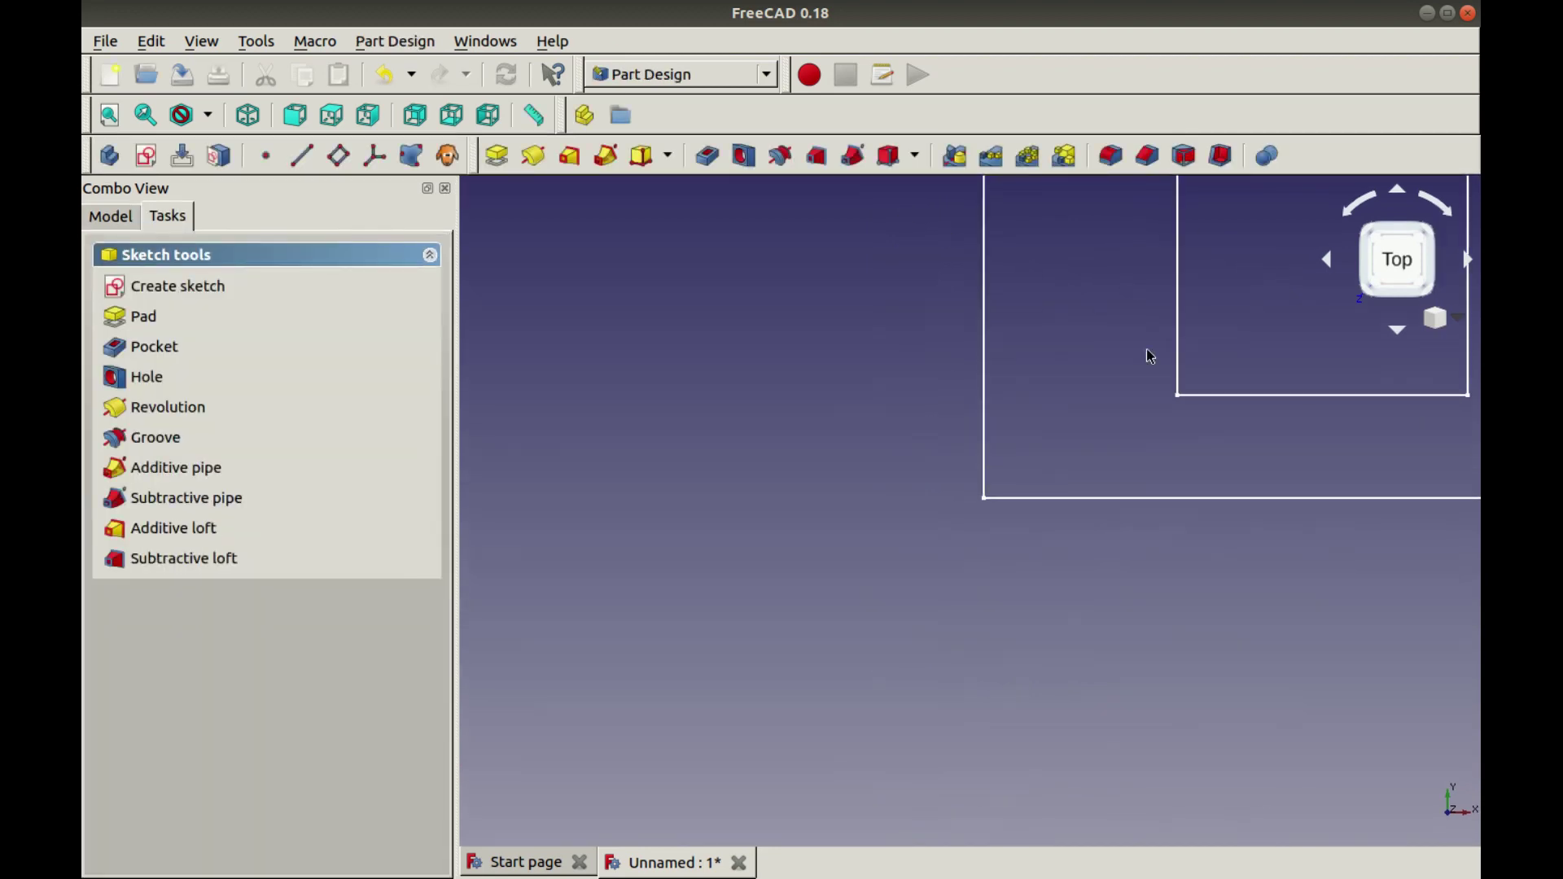
pyautogui.click(175, 285)
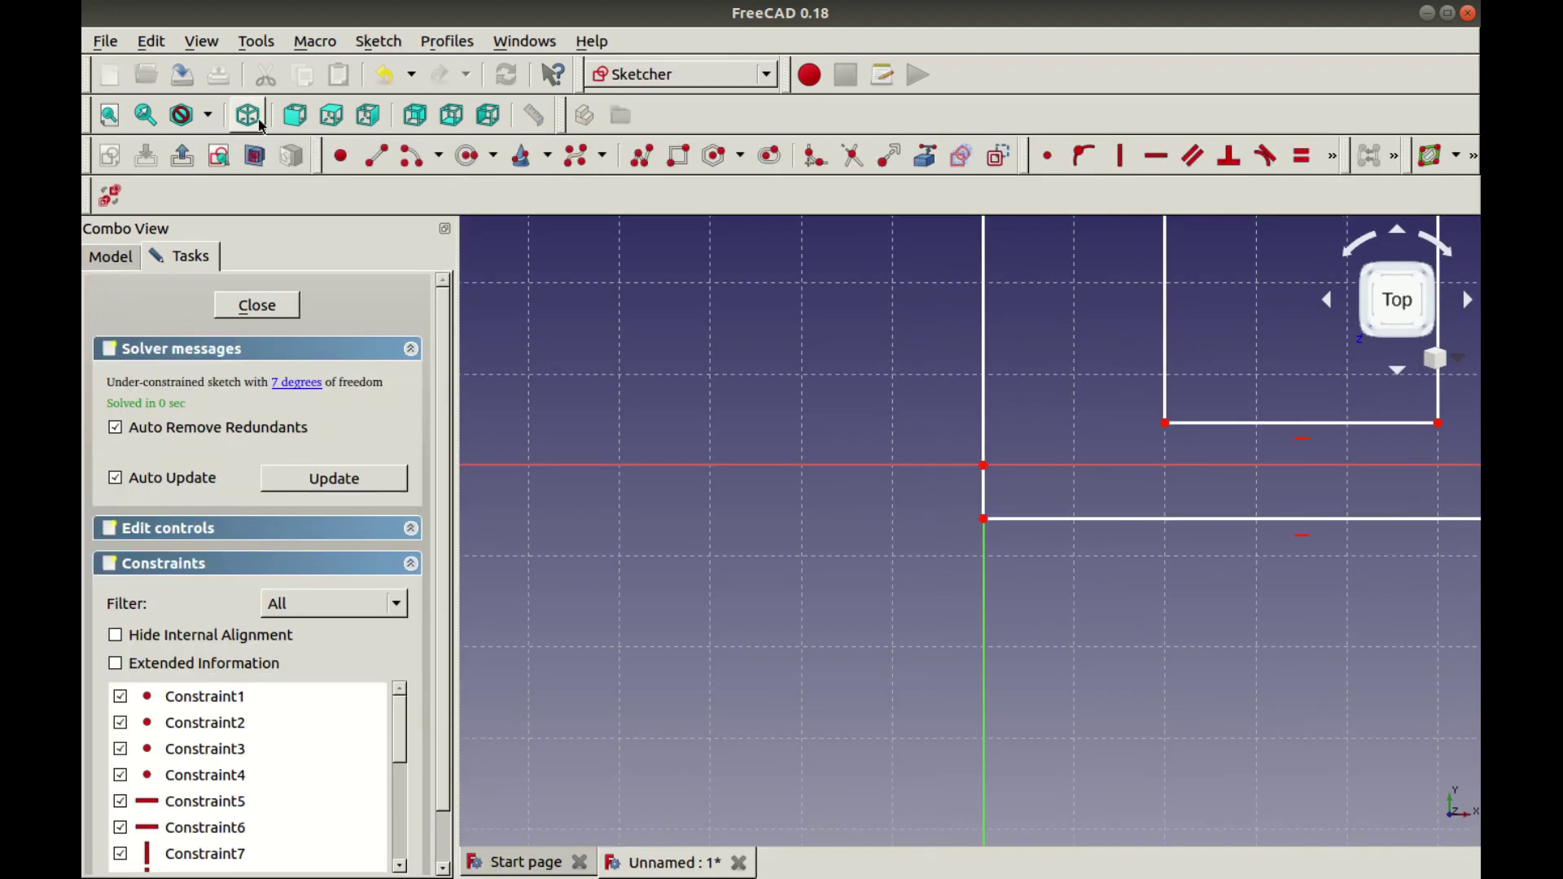
pyautogui.click(109, 115)
pyautogui.click(867, 283)
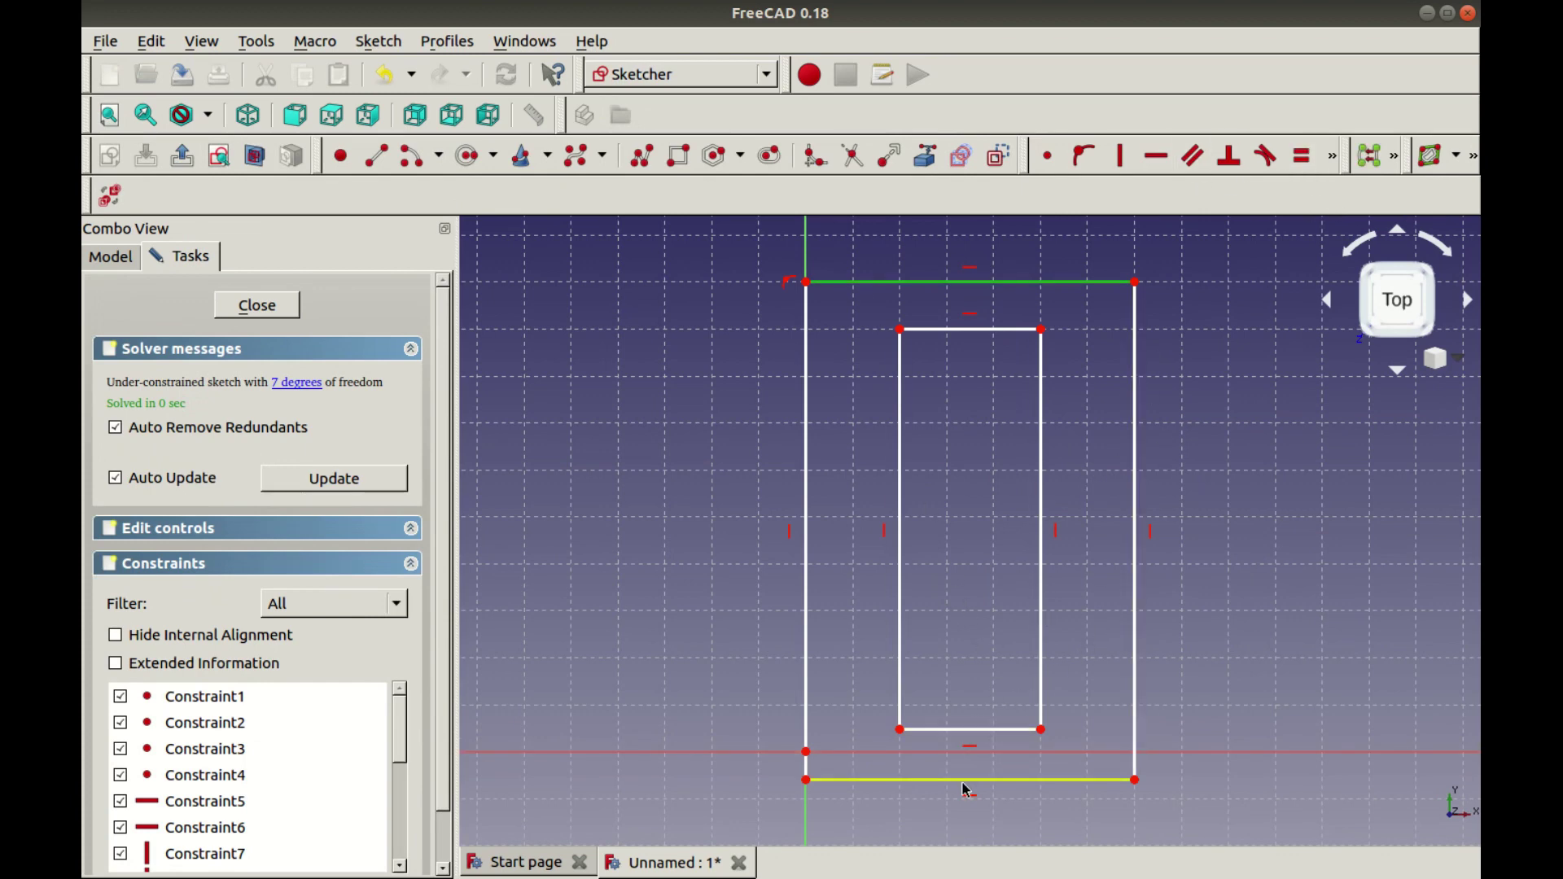
# Set the outer rectangle's top edge length to 40 mm
pyautogui.click(1333, 156)
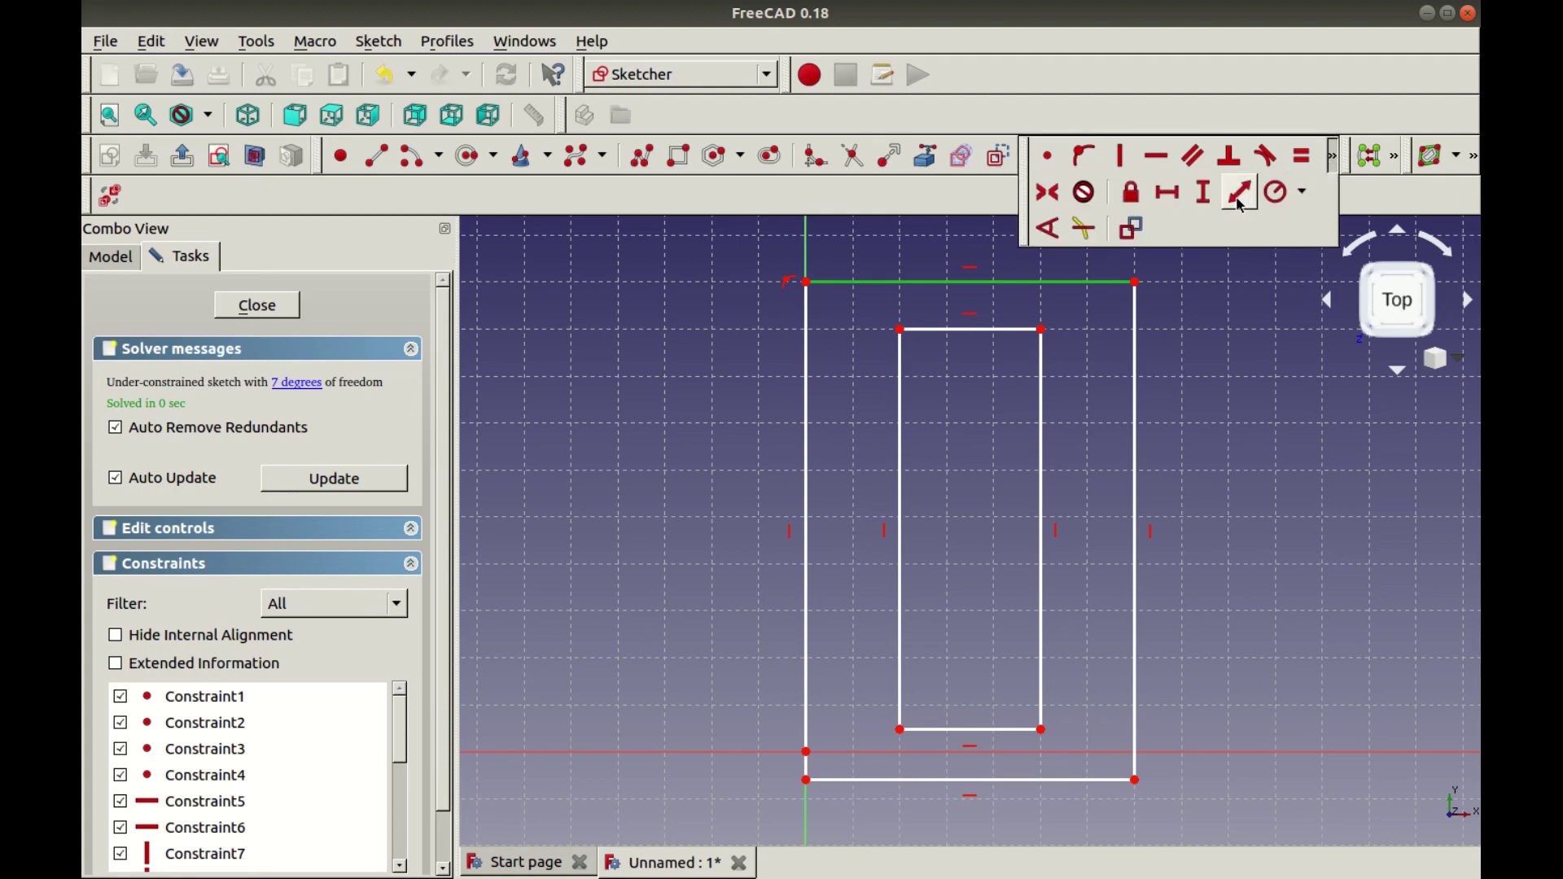
pyautogui.click(1181, 205)
pyautogui.write('4')
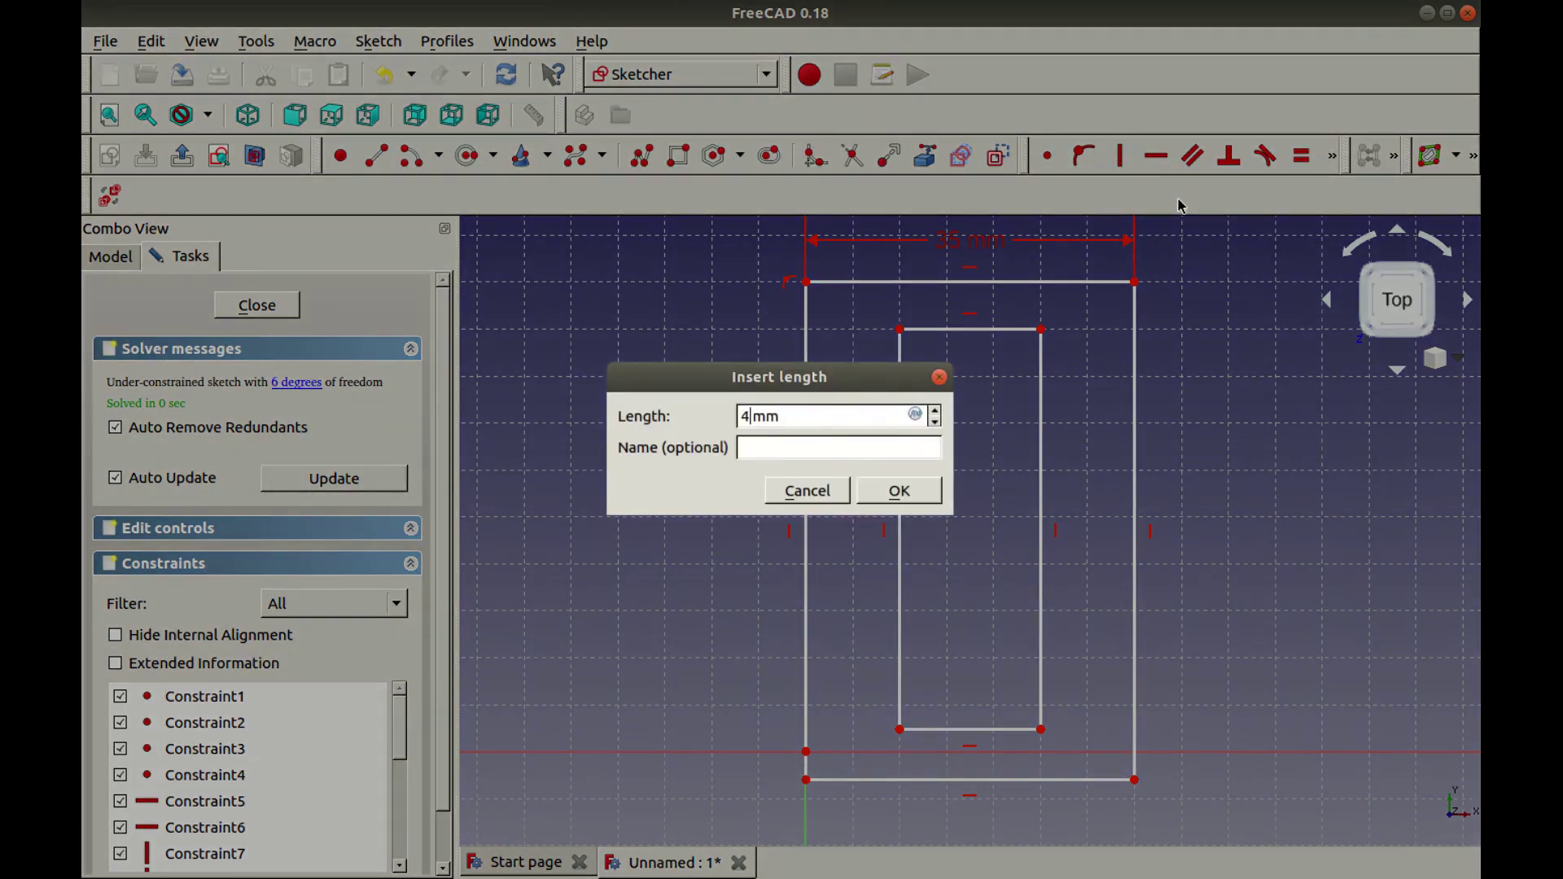
pyautogui.write('0')
pyautogui.press('Return')
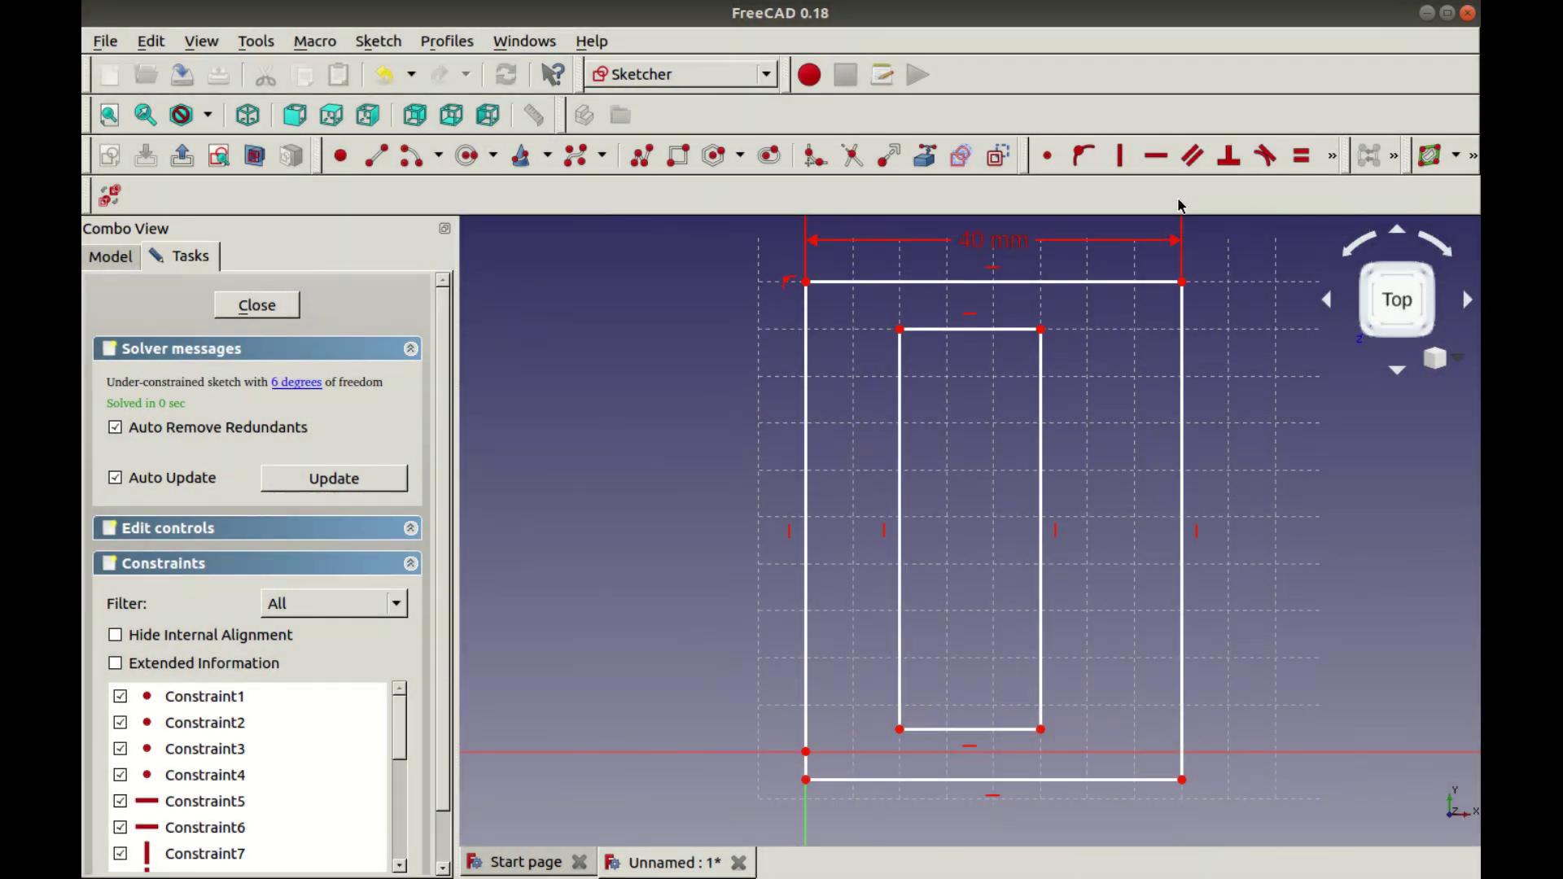
# Start a horizontal dimension on the inner top edge, then cancel it
pyautogui.click(1001, 332)
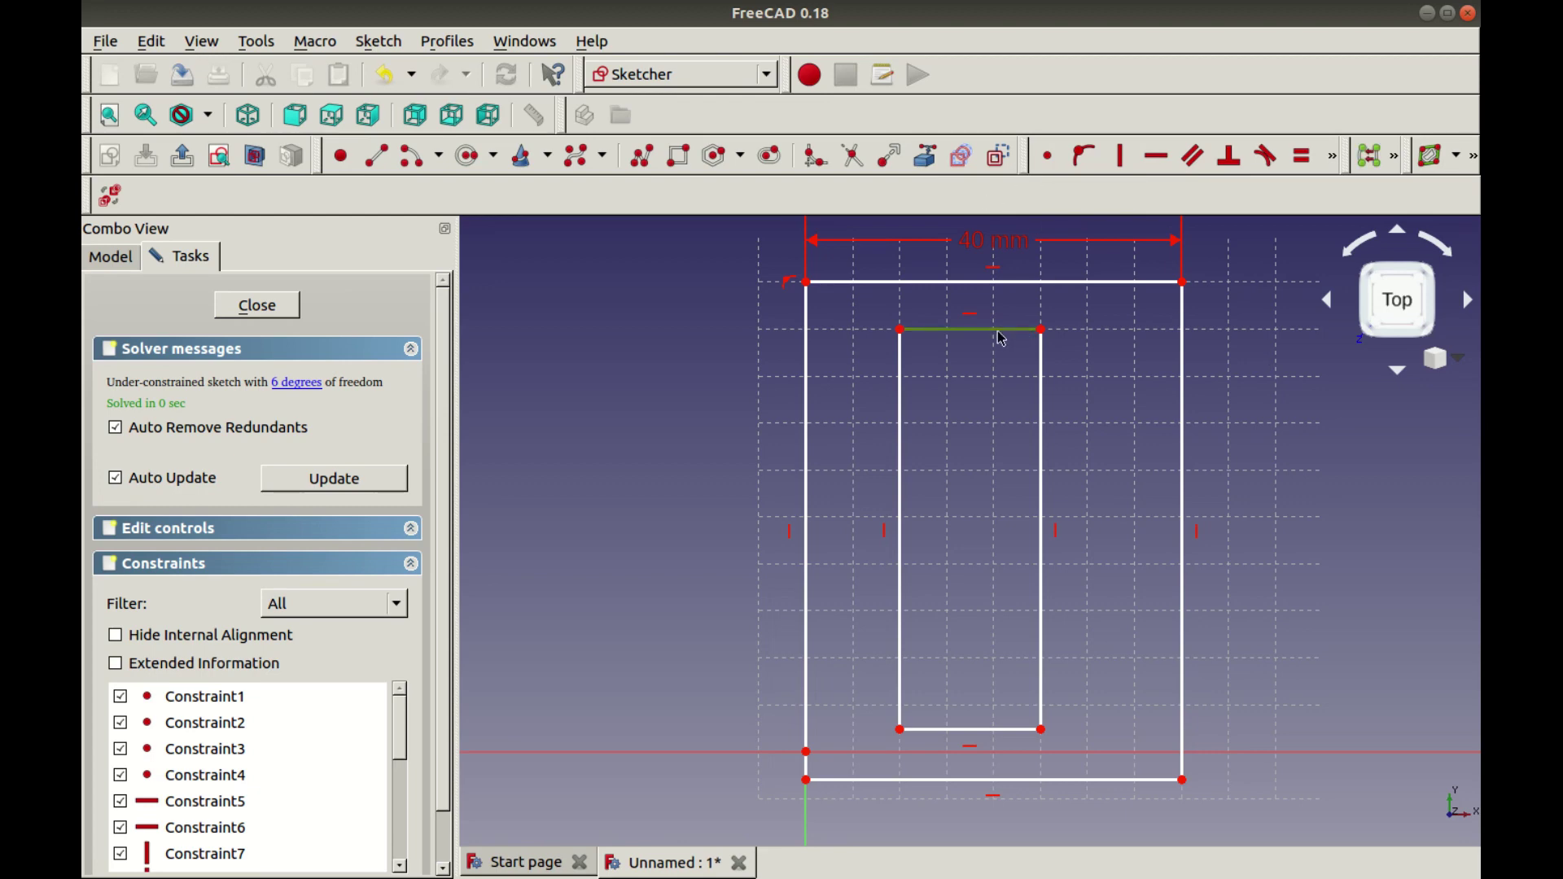
pyautogui.click(1336, 163)
pyautogui.click(1177, 193)
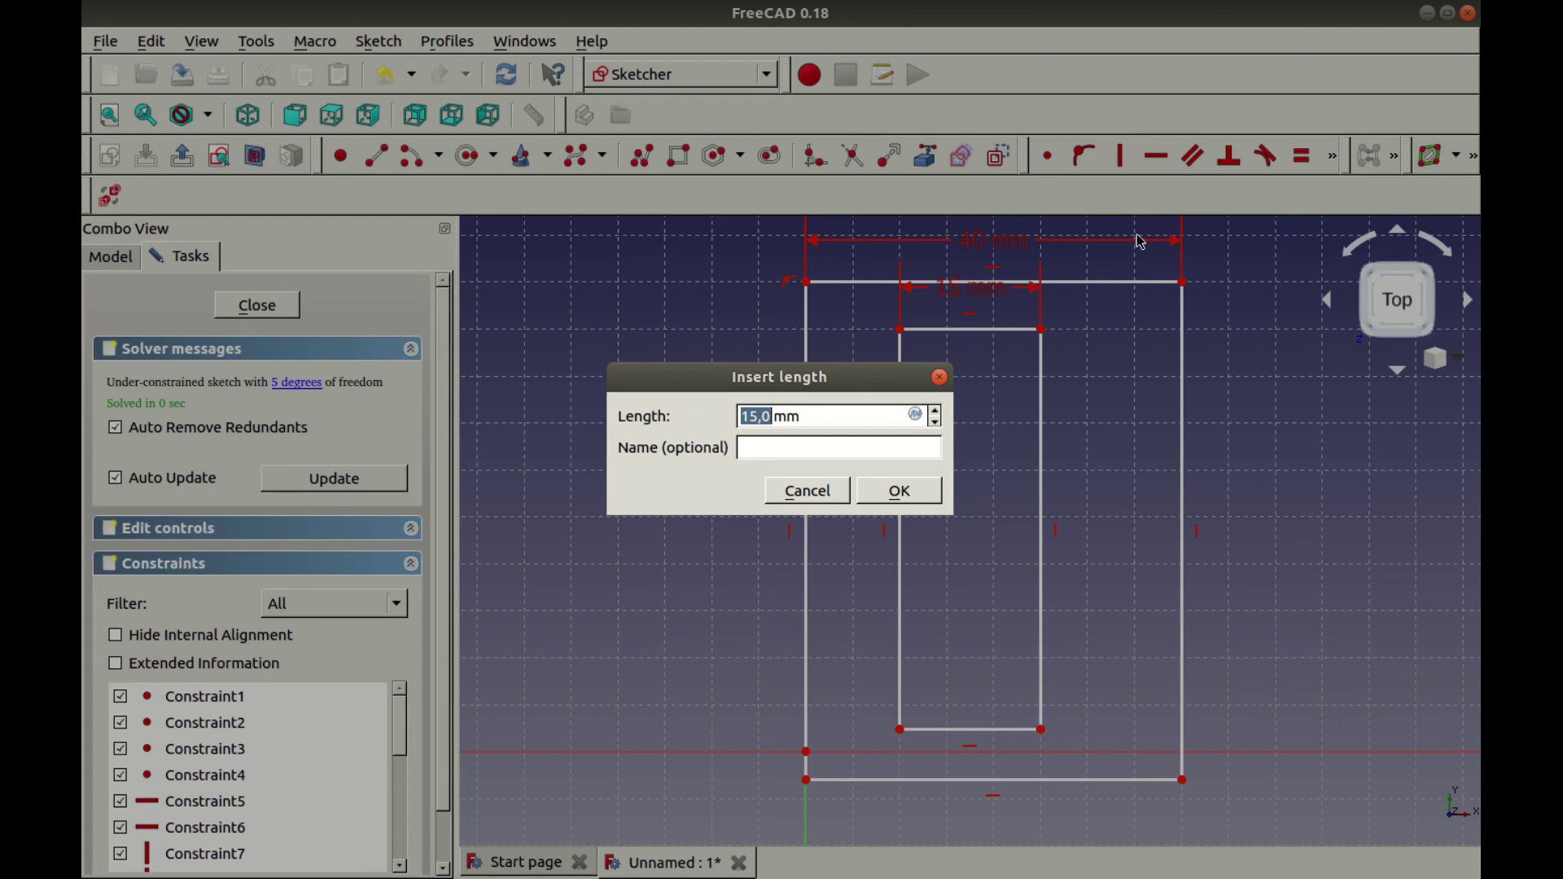
pyautogui.click(824, 489)
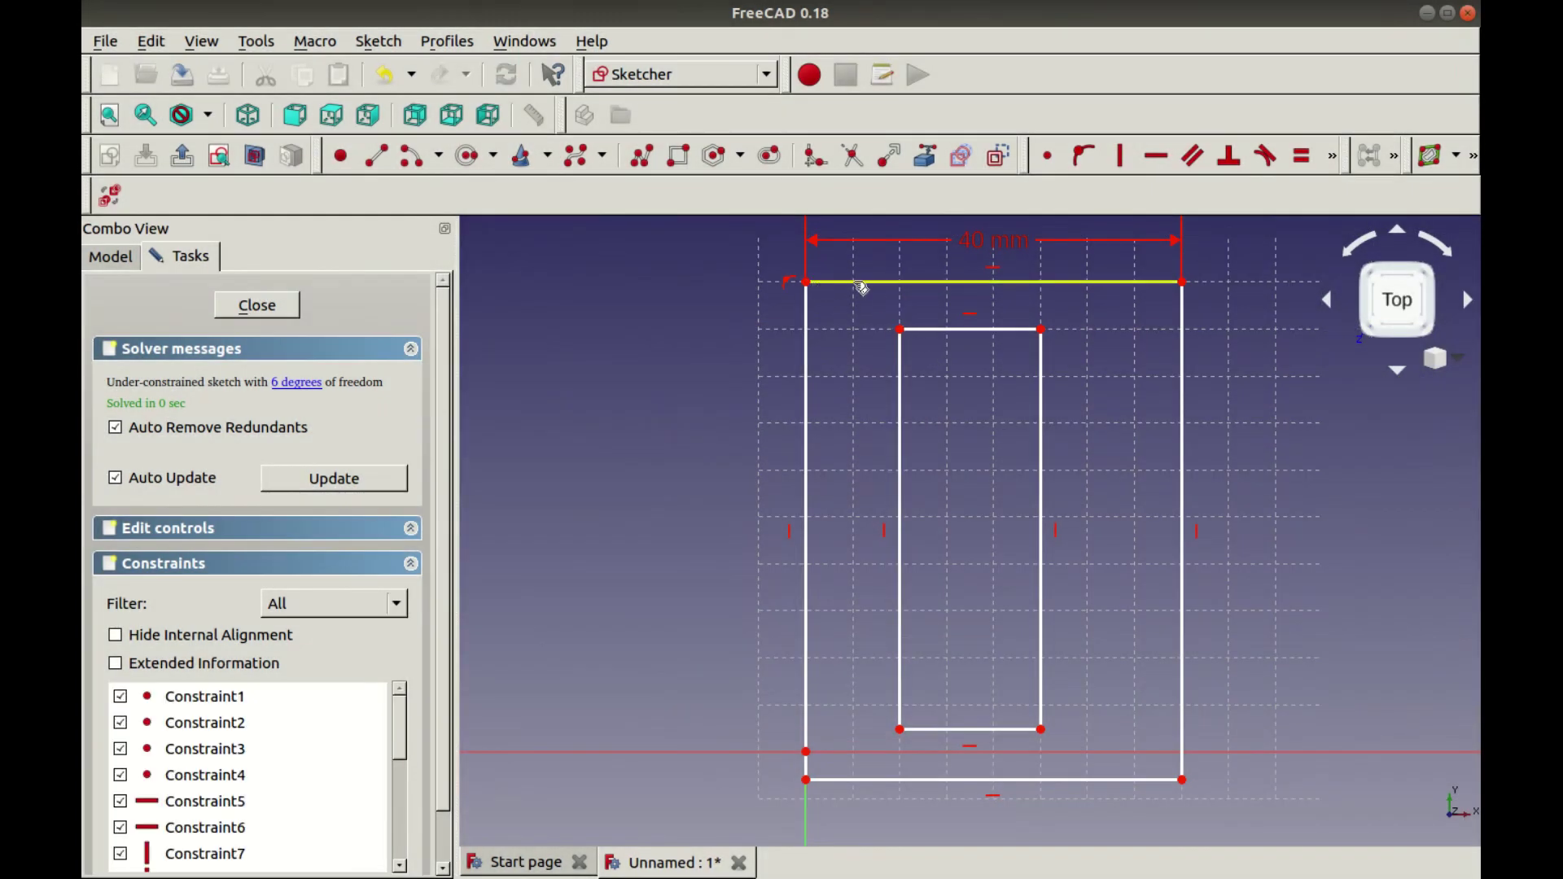
# Try a horizontal distance between outer and inner top edges, dismiss the warning, and exit
pyautogui.click(862, 283)
pyautogui.click(959, 330)
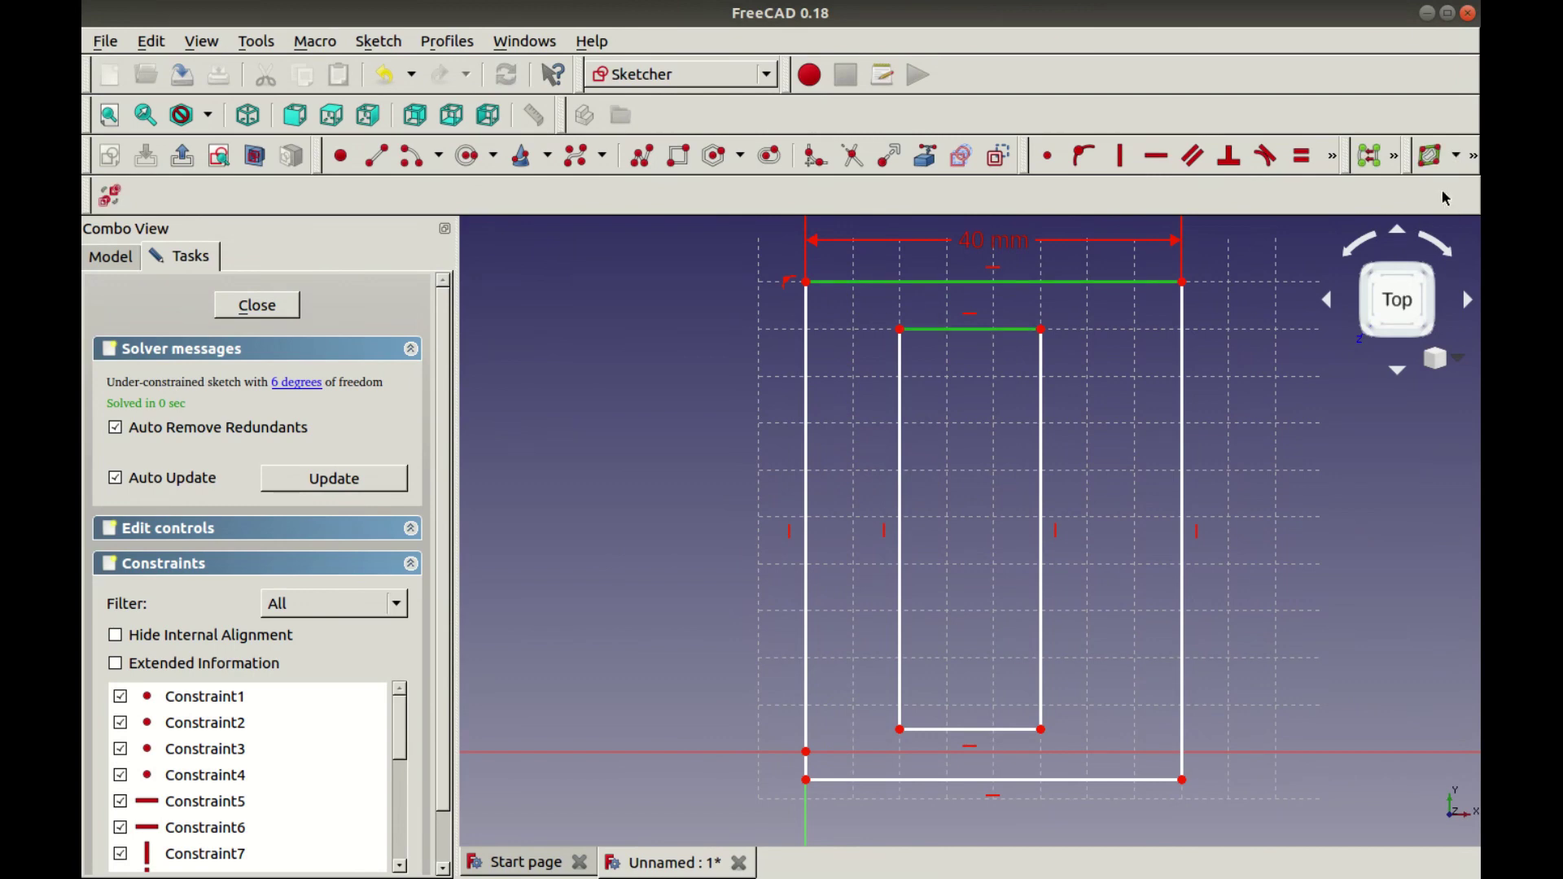
pyautogui.click(1333, 155)
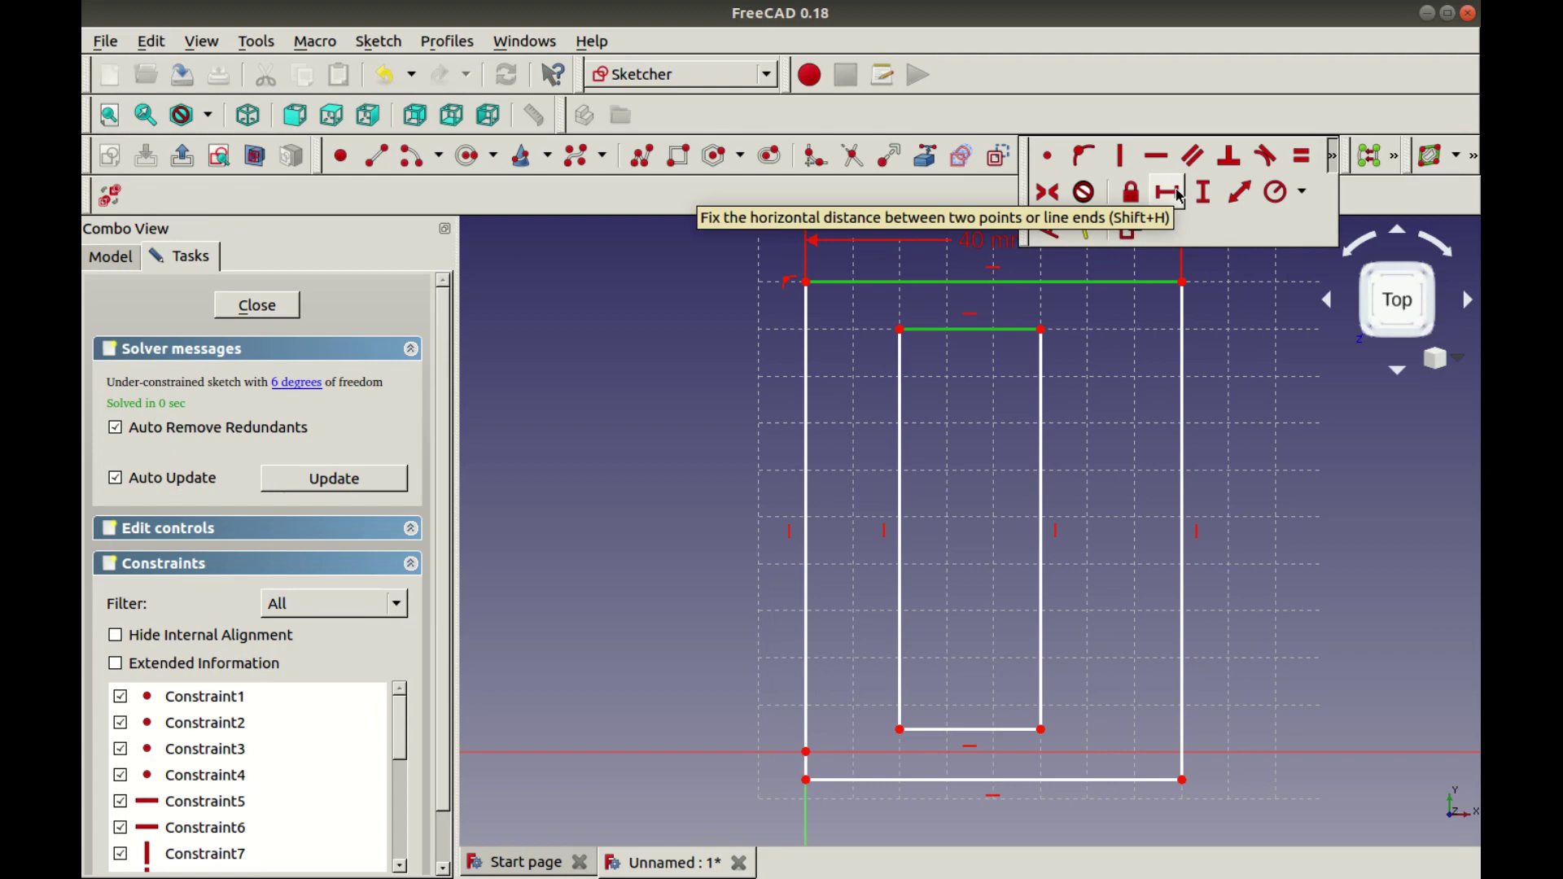
pyautogui.click(1180, 195)
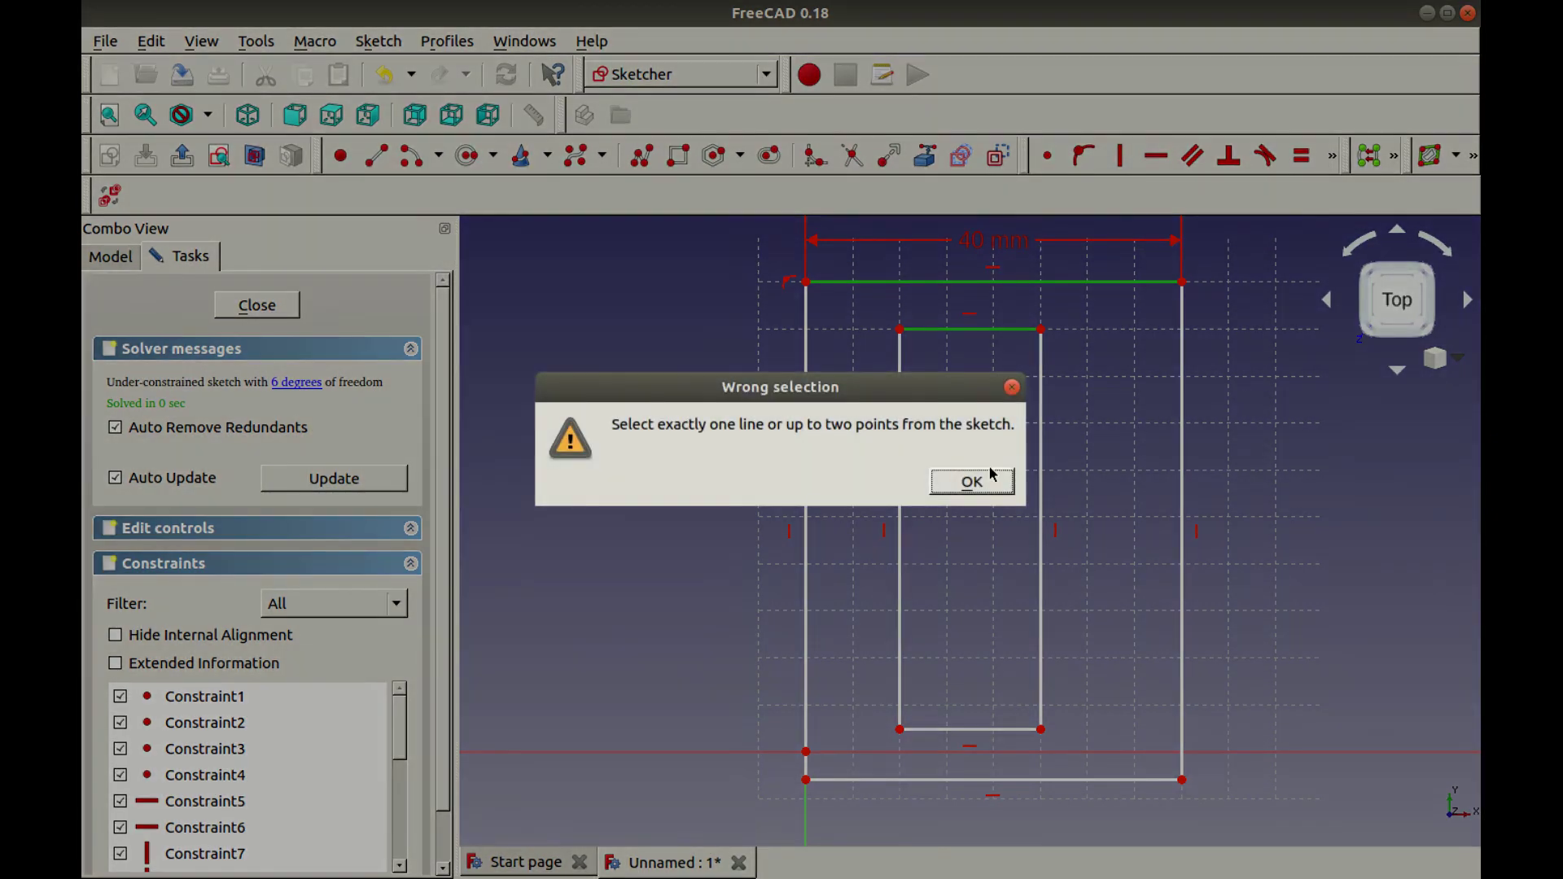
pyautogui.click(997, 482)
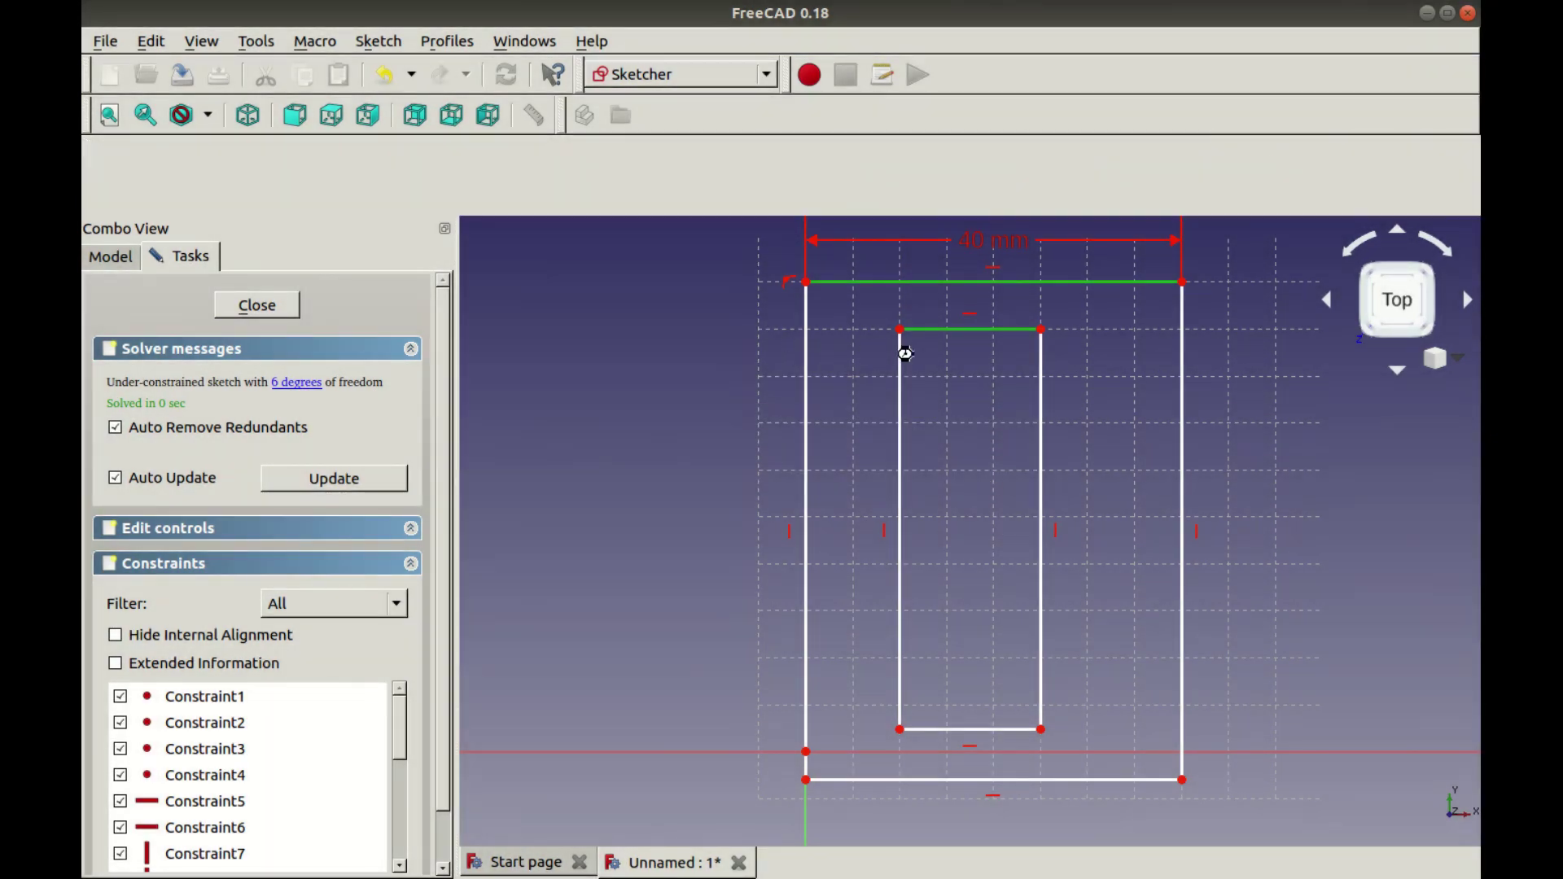
pyautogui.press('Escape')
# Reopen the O sketch and set a 10 mm vertical wall at the top-left corners
pyautogui.click(178, 286)
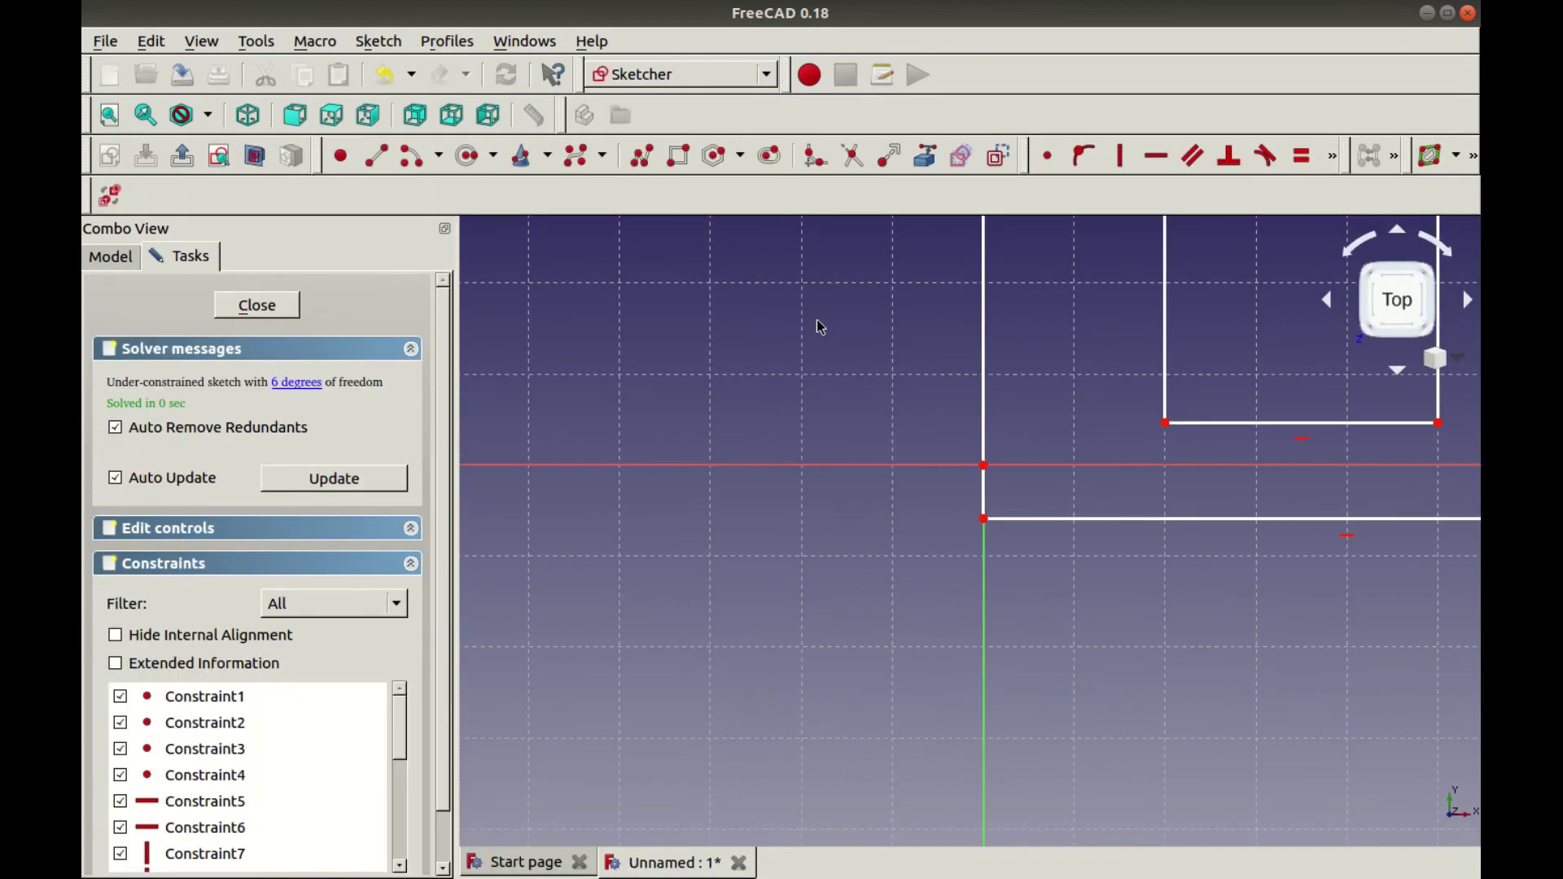
pyautogui.click(109, 114)
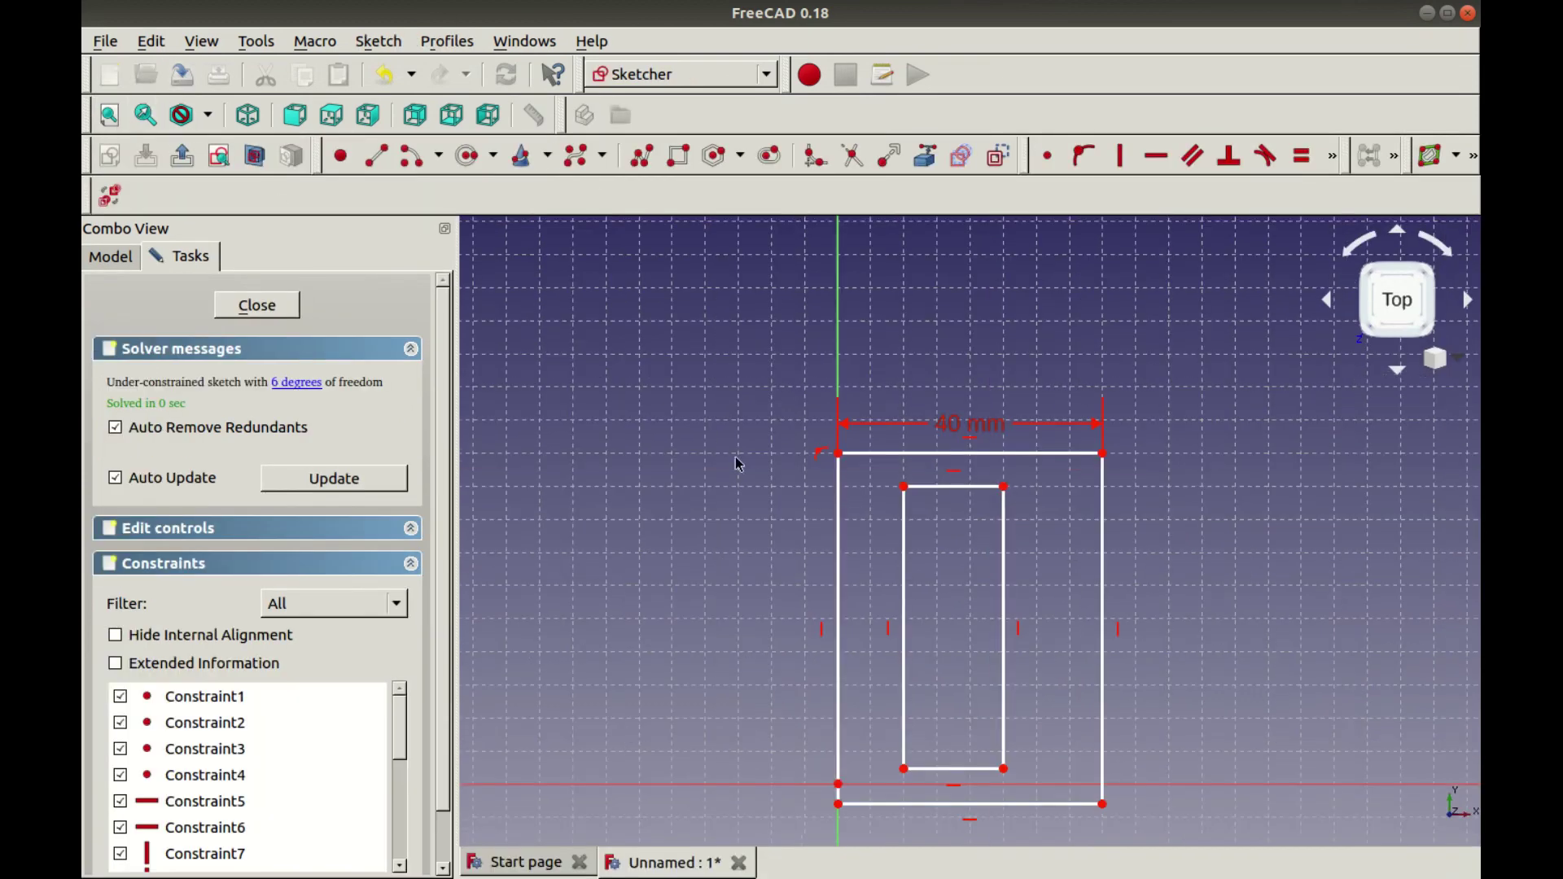
pyautogui.scroll(2, 849, 528)
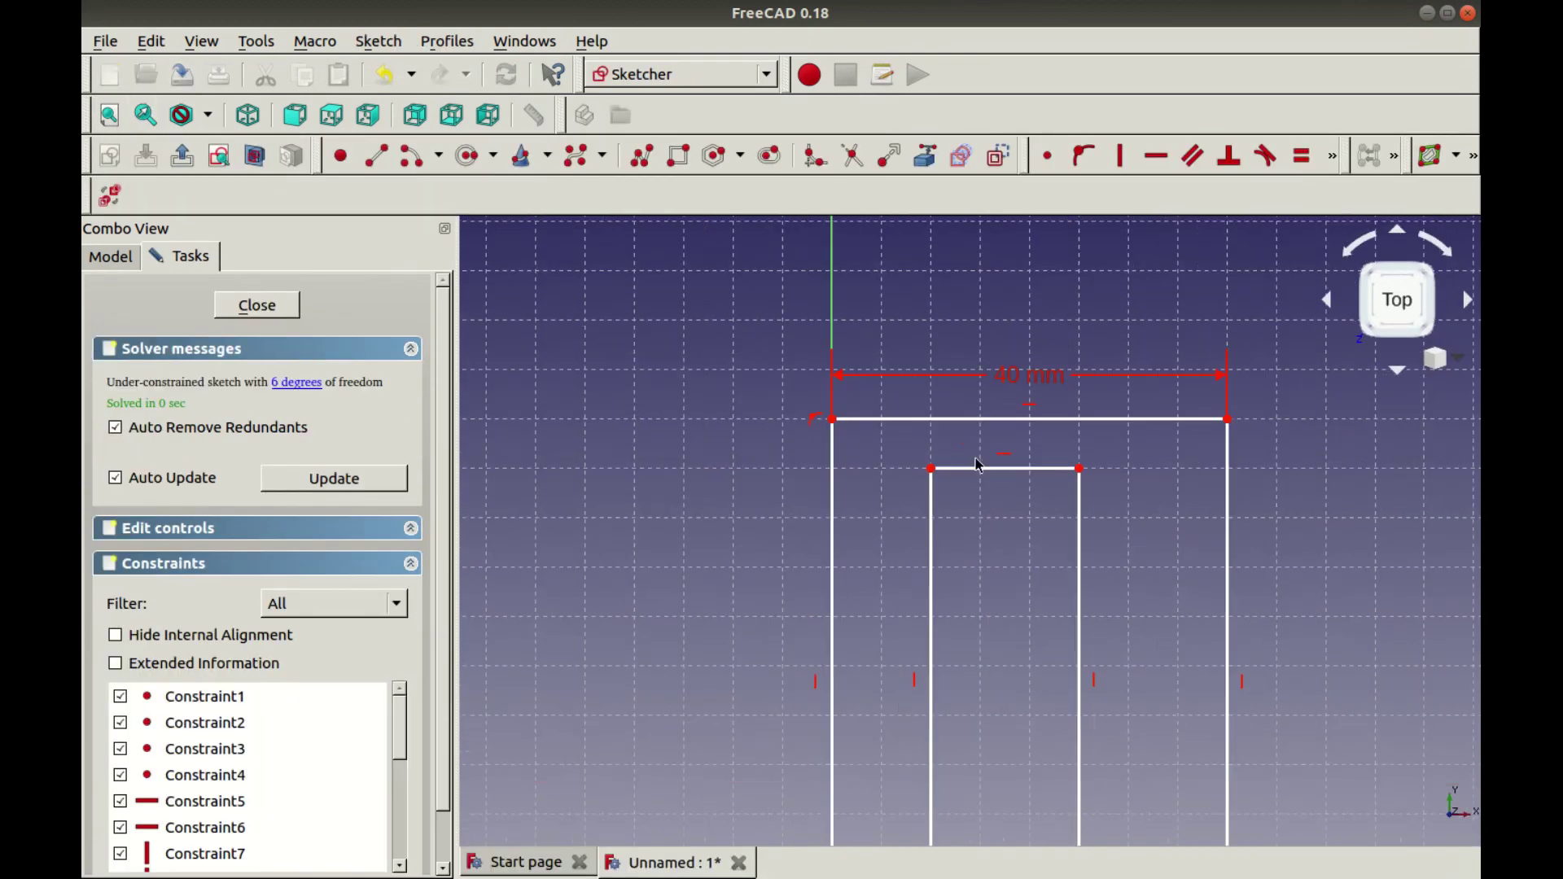
pyautogui.click(832, 419)
pyautogui.click(1333, 159)
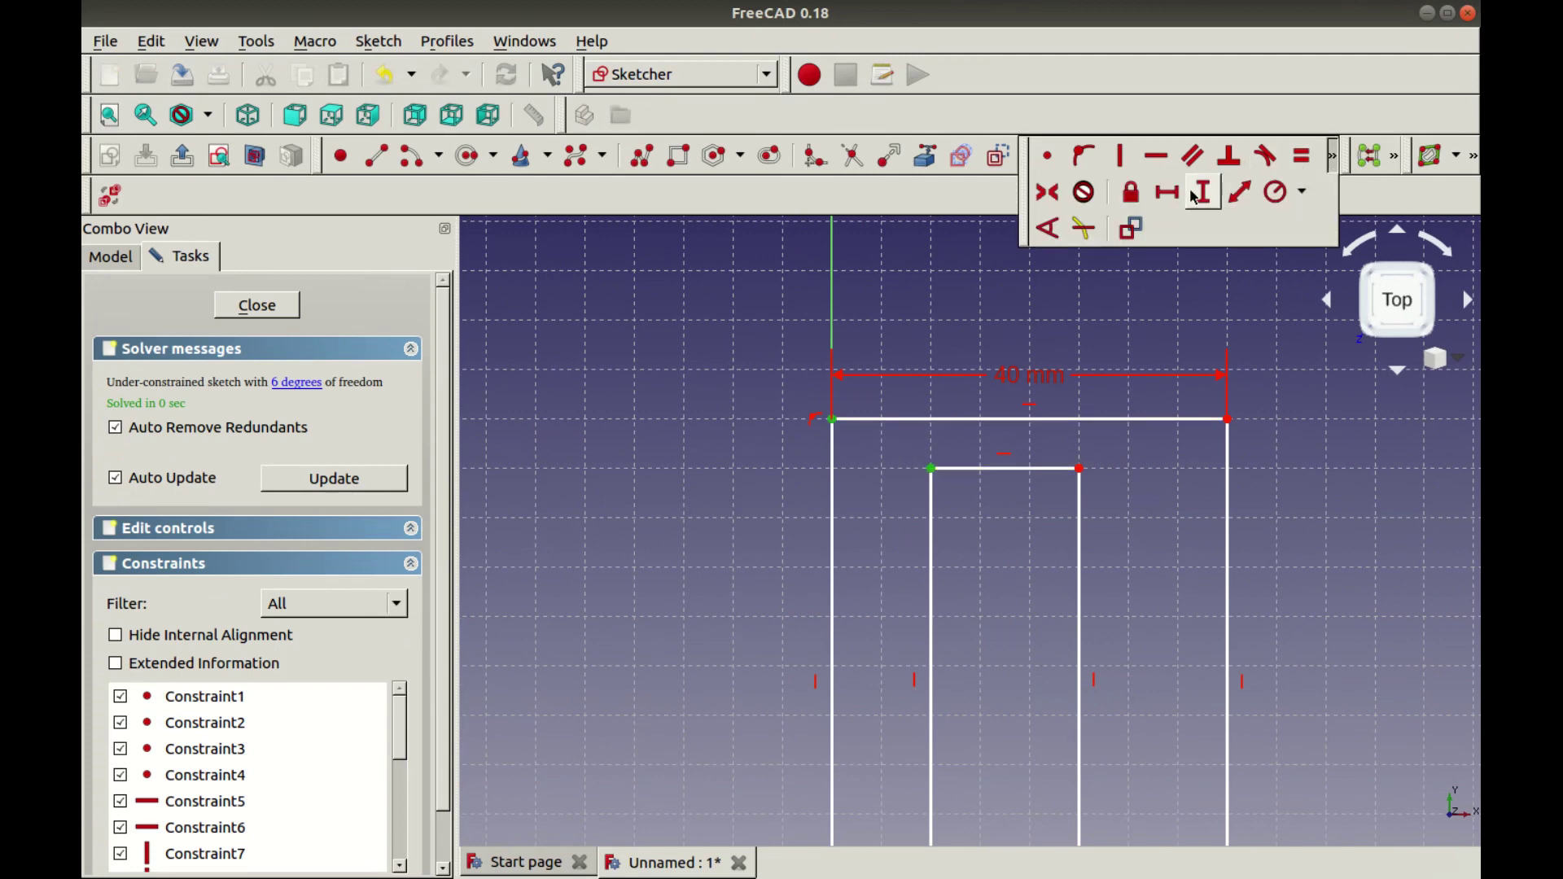
pyautogui.click(1193, 195)
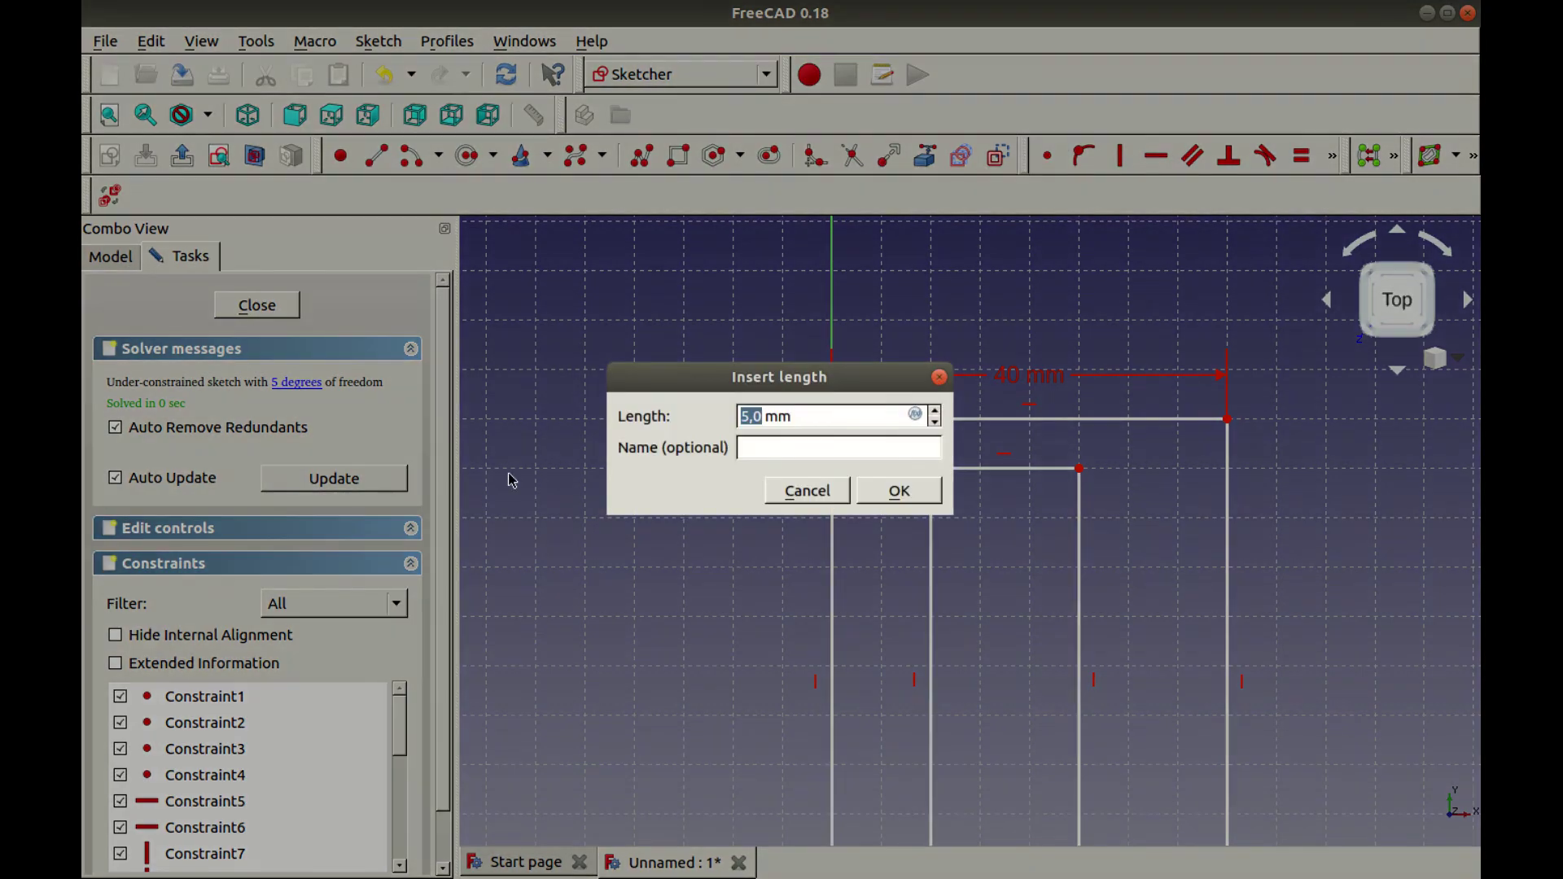
pyautogui.write('10')
pyautogui.press('Return')
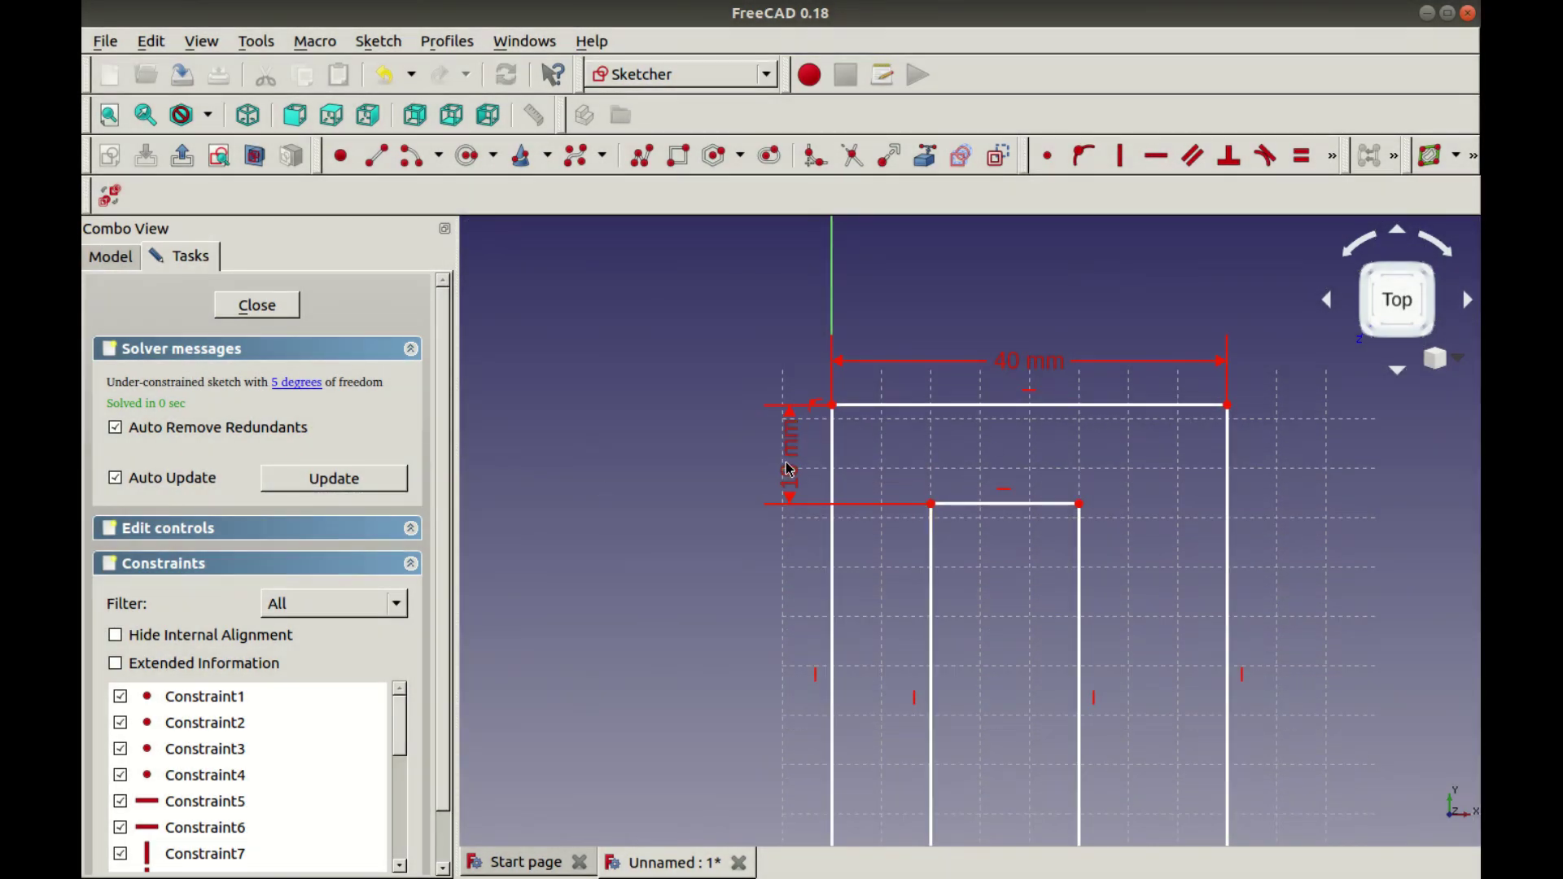
pyautogui.moveTo(796, 464)
pyautogui.mouseDown()
pyautogui.moveTo(786, 364)
pyautogui.moveTo(796, 460)
pyautogui.mouseUp()
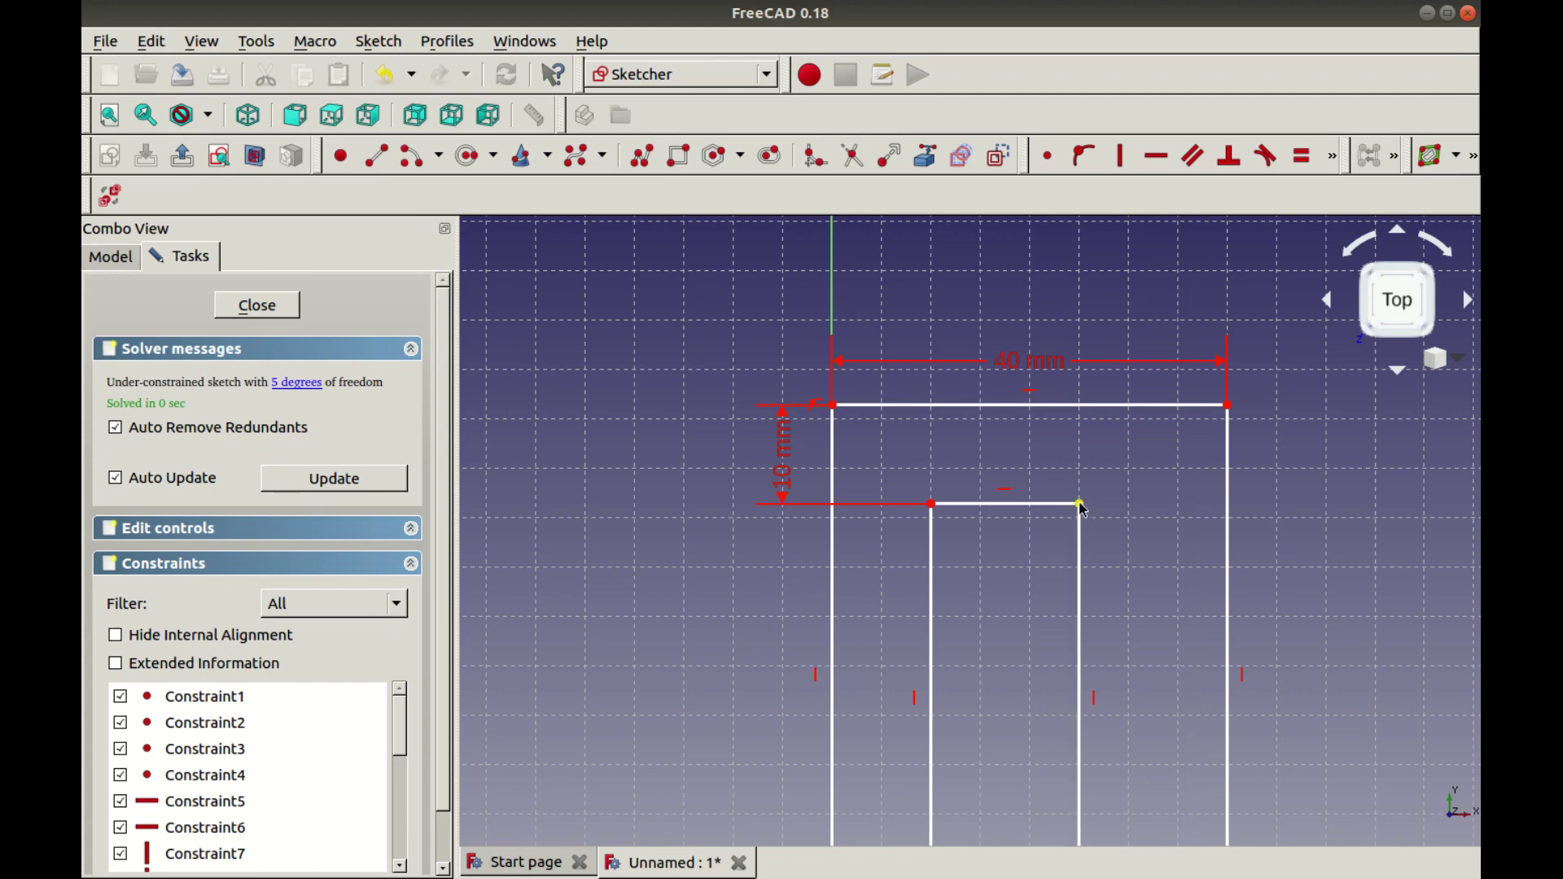
# Set a 10 mm horizontal wall between the inner and outer top-right corners
pyautogui.click(1079, 504)
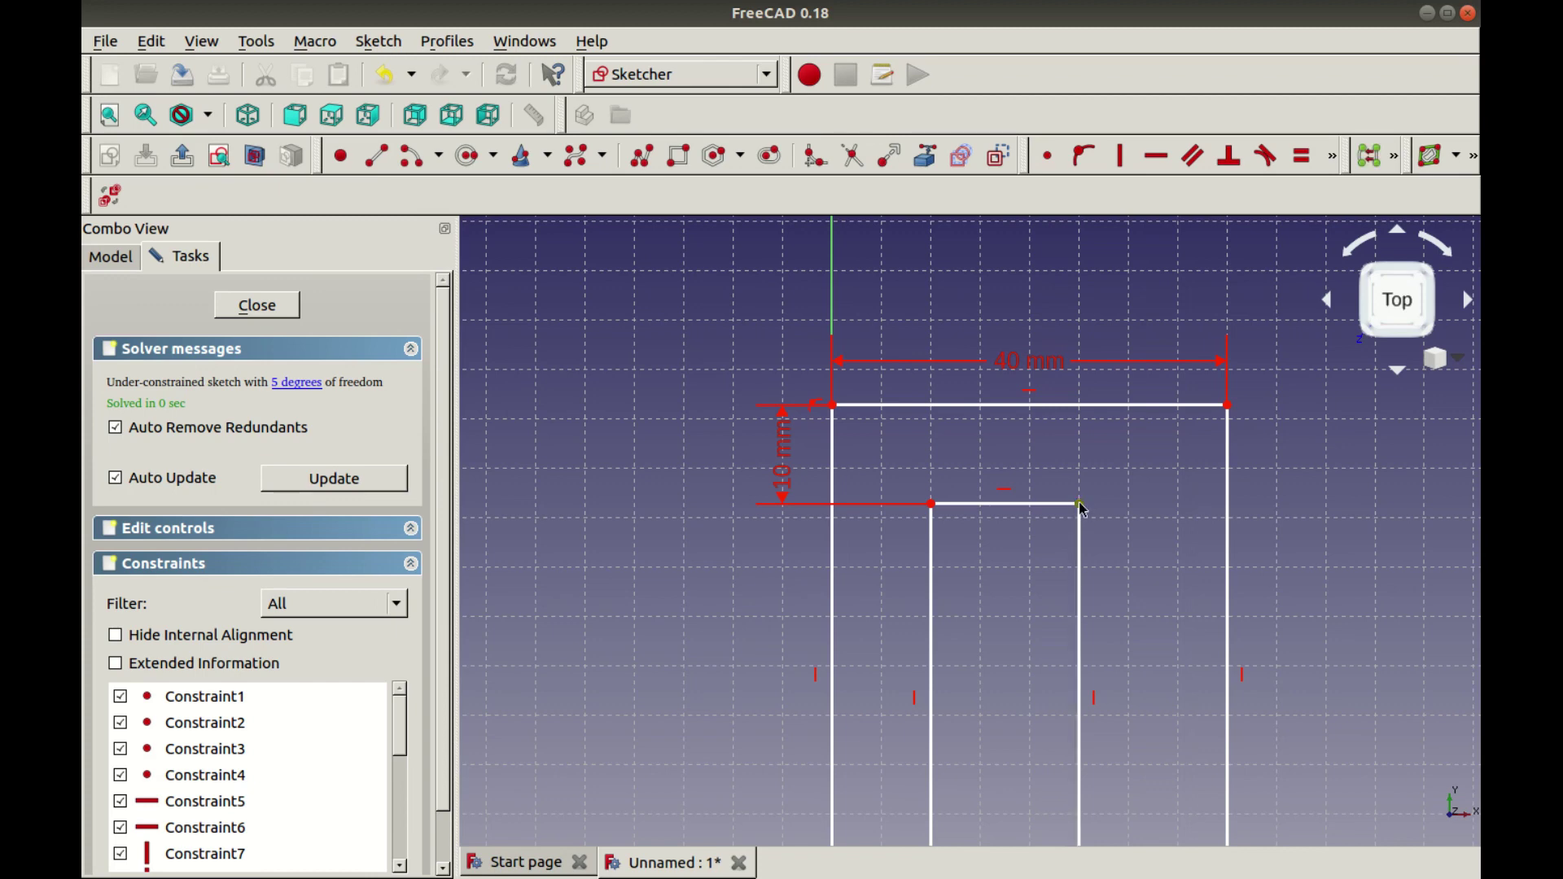
pyautogui.click(1229, 406)
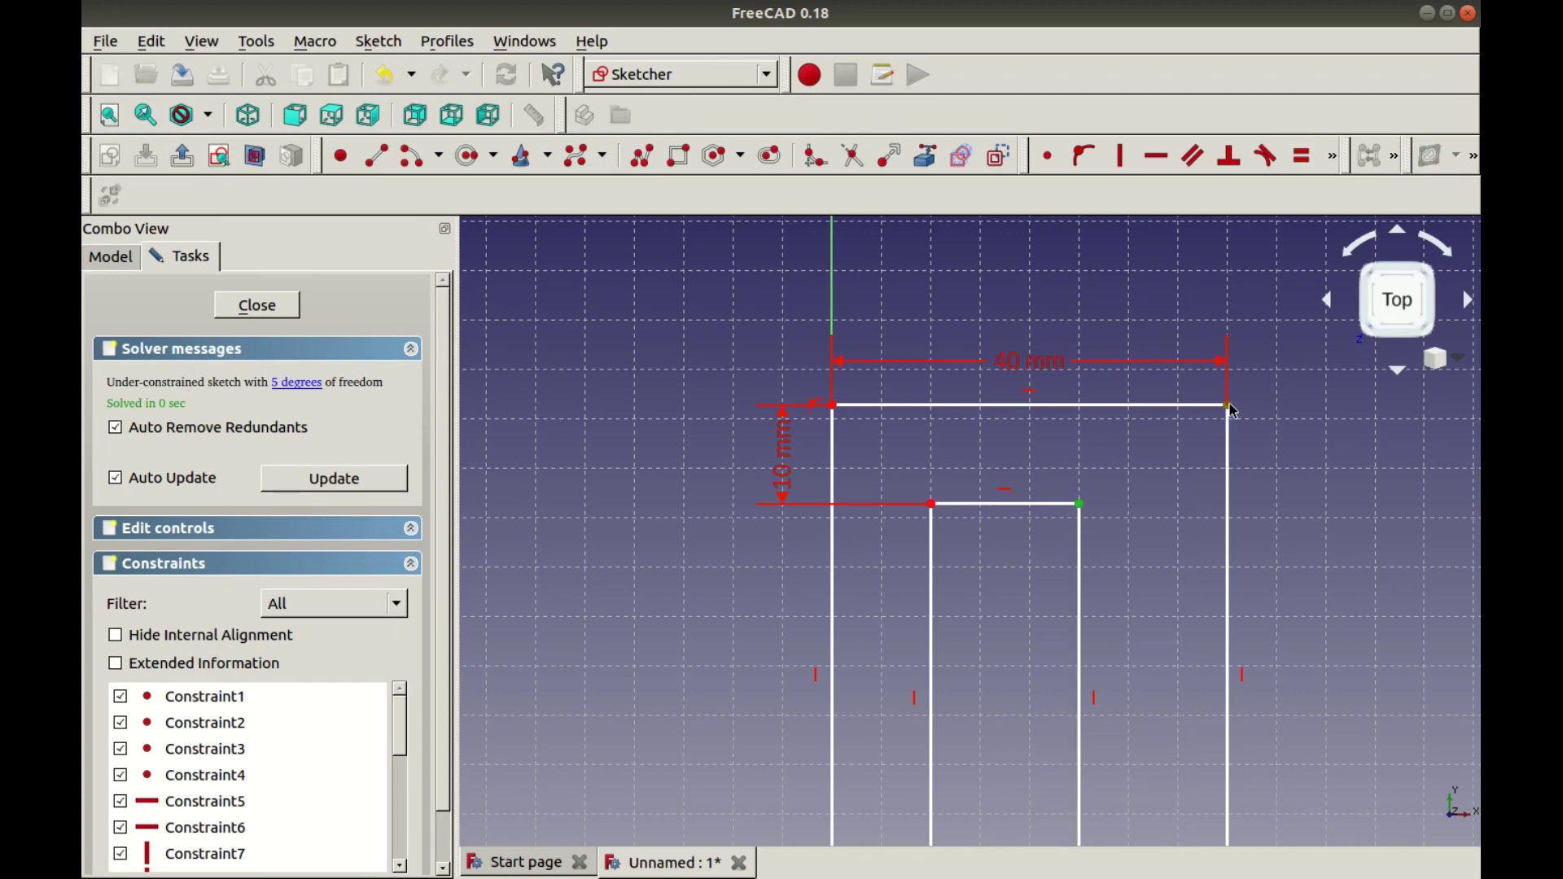
pyautogui.click(1335, 167)
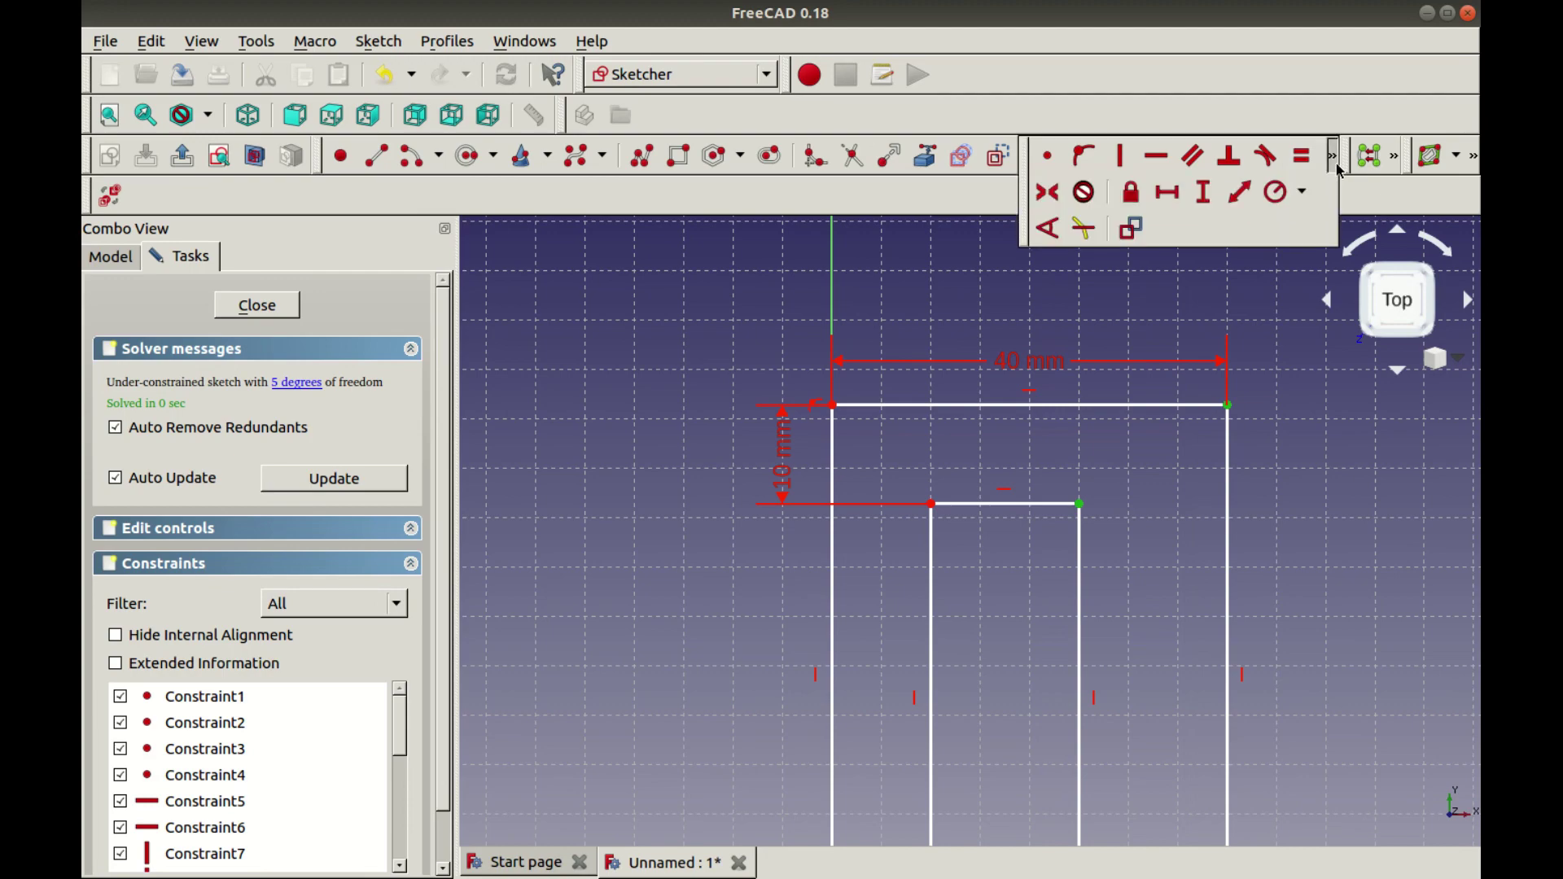
pyautogui.click(1184, 198)
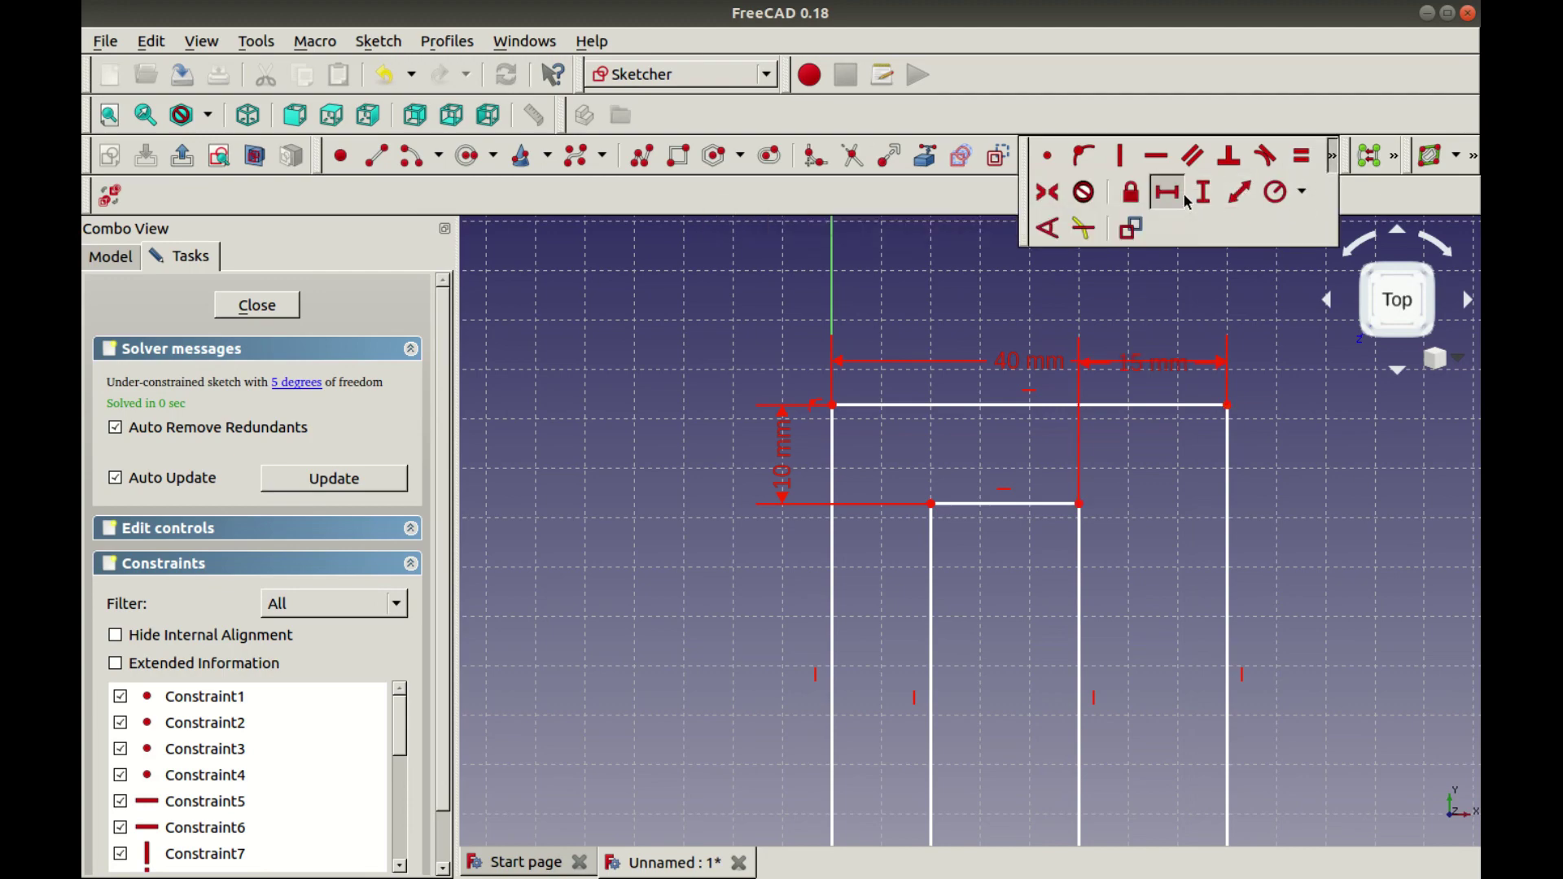
pyautogui.write('10')
pyautogui.press('Return')
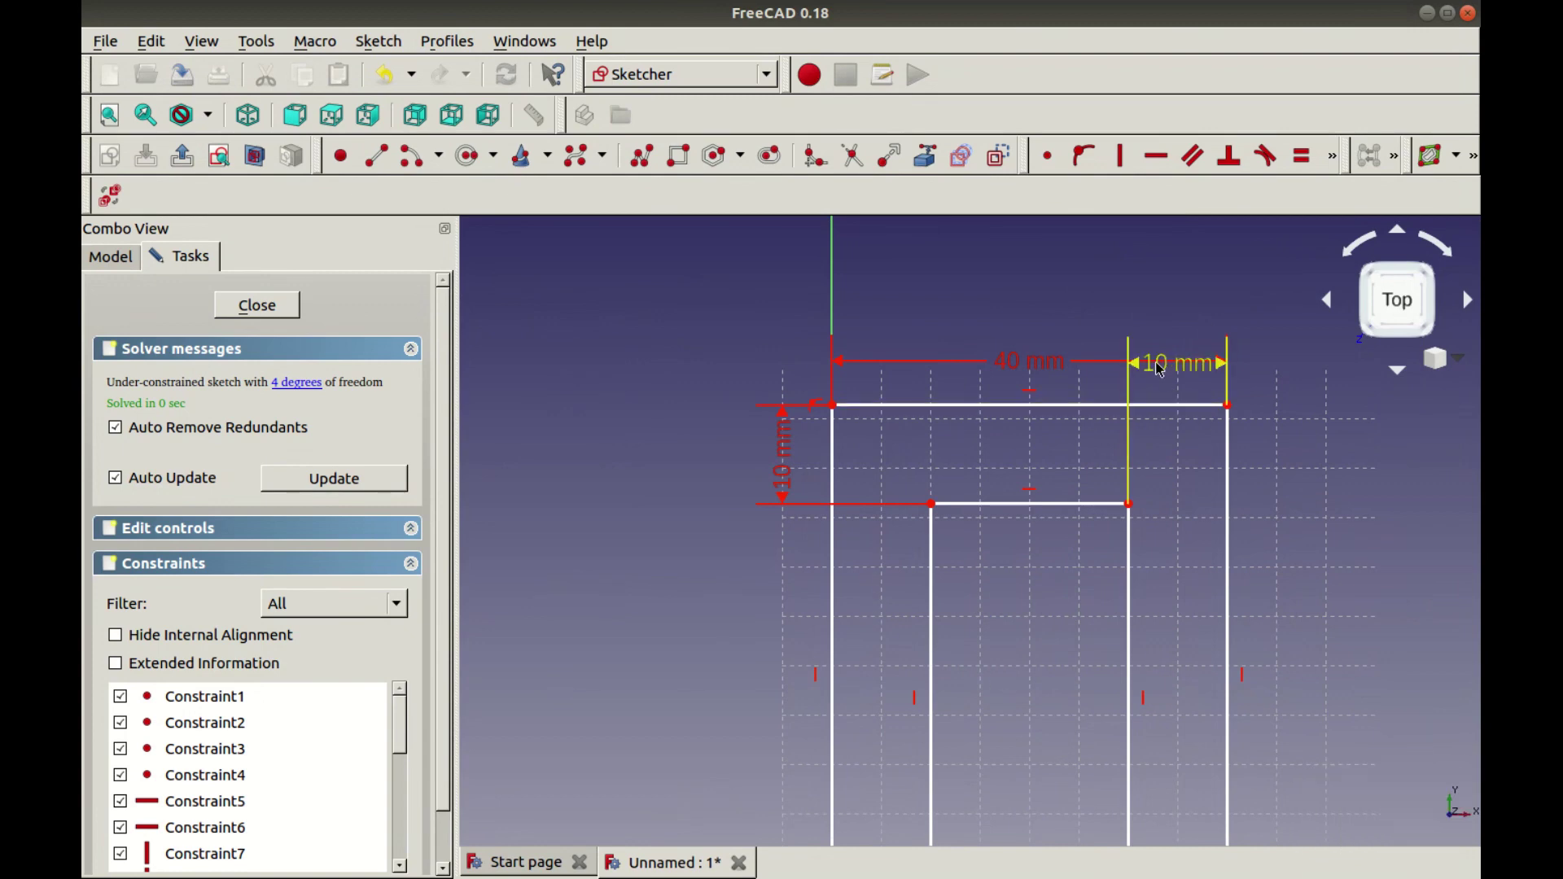
pyautogui.moveTo(1177, 362)
pyautogui.mouseDown()
pyautogui.moveTo(1172, 308)
pyautogui.moveTo(1196, 313)
pyautogui.mouseUp()
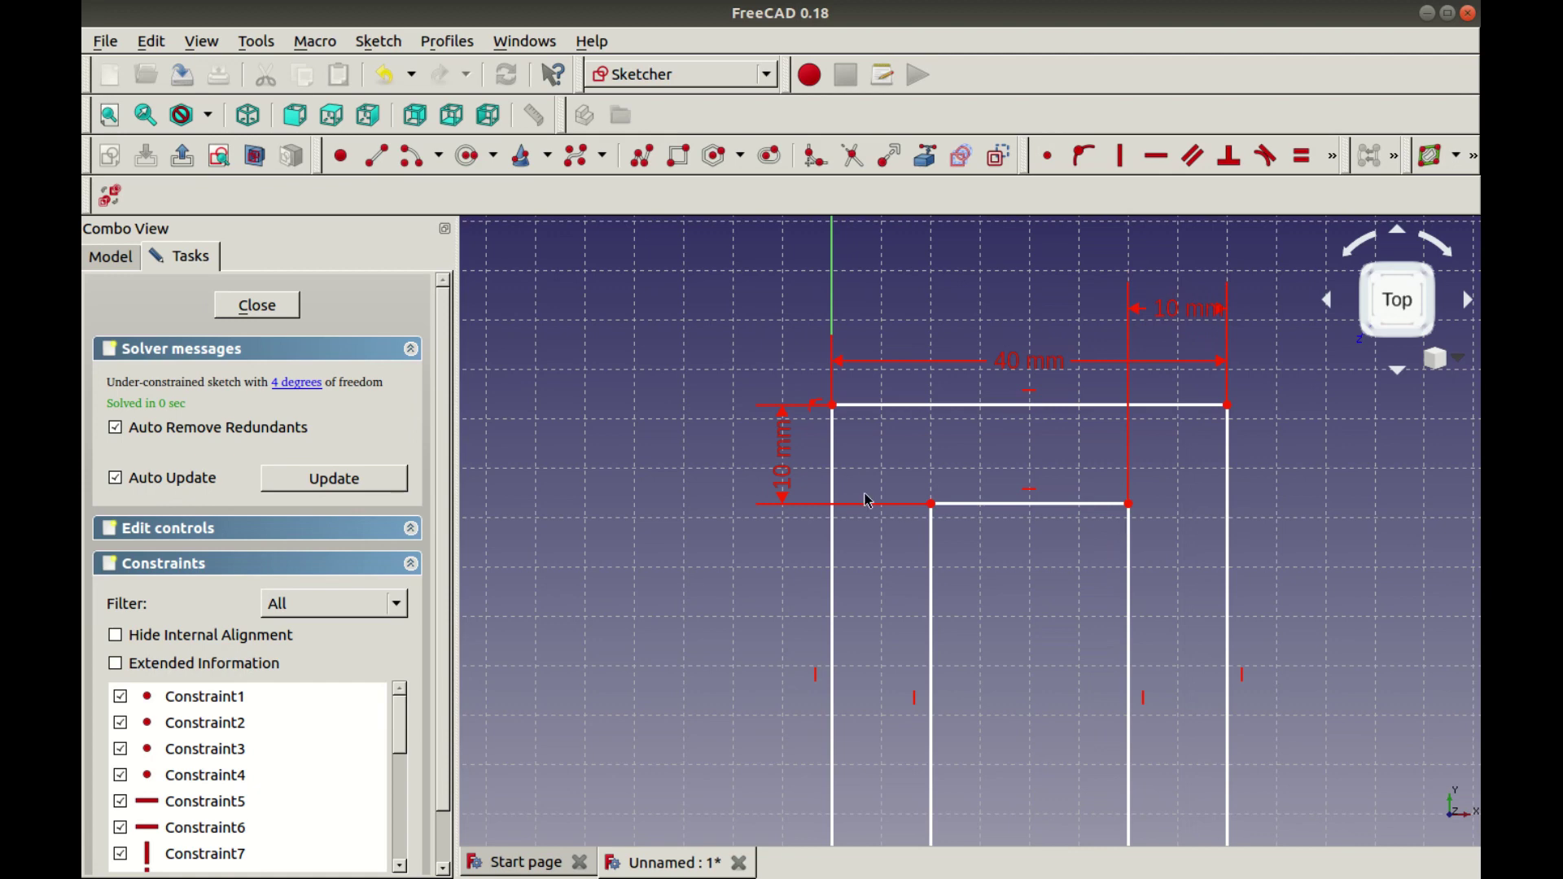
# Set a 10 mm horizontal wall between the inner and outer top-left corners
pyautogui.click(933, 505)
pyautogui.click(831, 406)
pyautogui.click(1333, 156)
pyautogui.click(1164, 192)
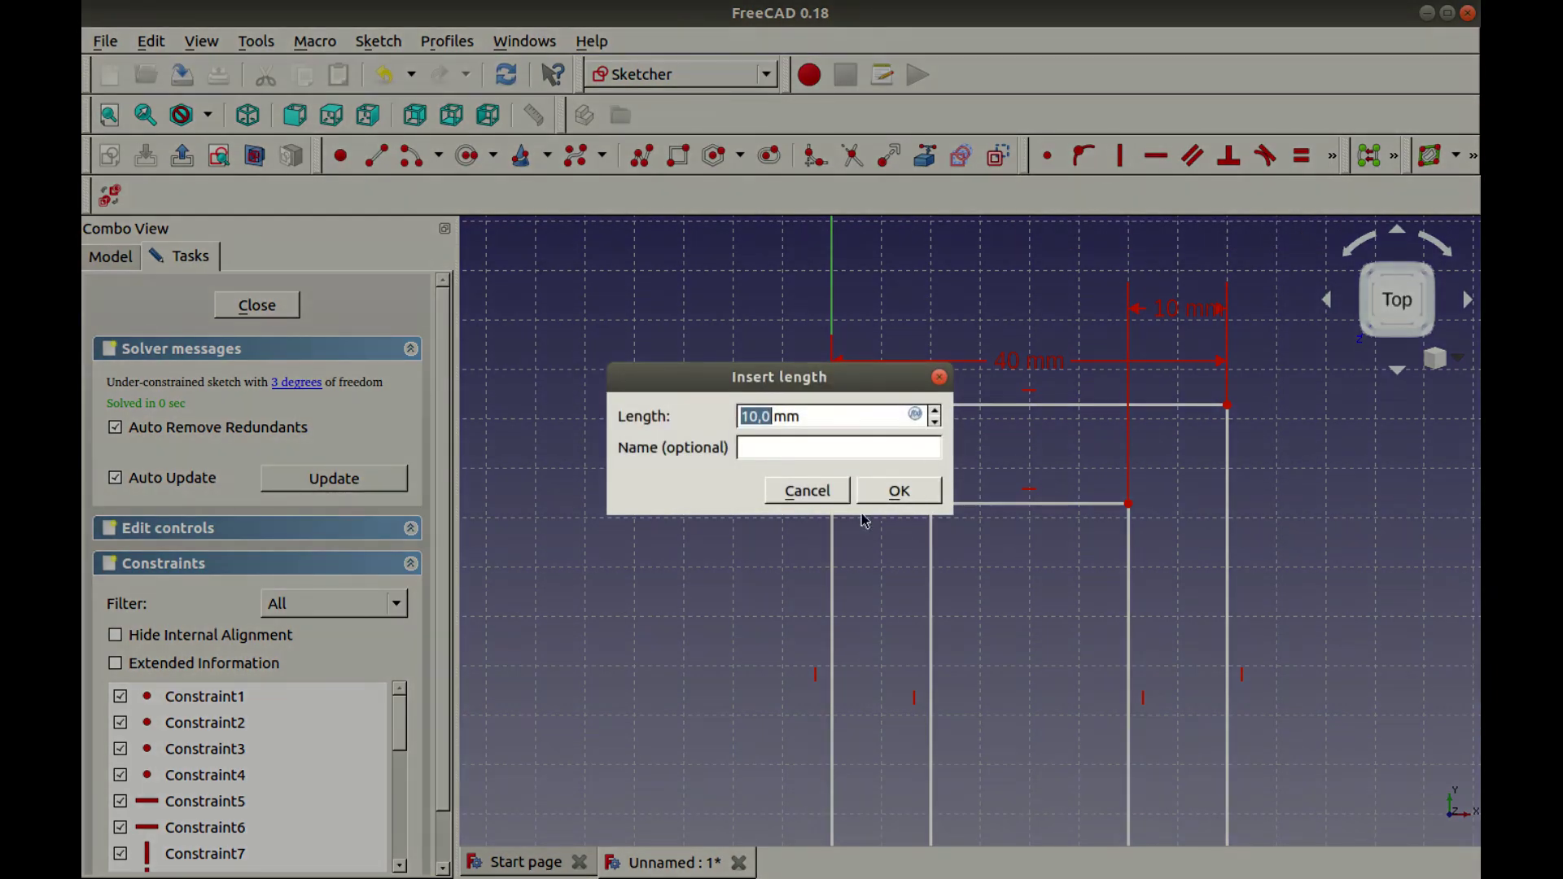
pyautogui.click(909, 495)
pyautogui.moveTo(895, 462); pyautogui.dragTo(905, 303)
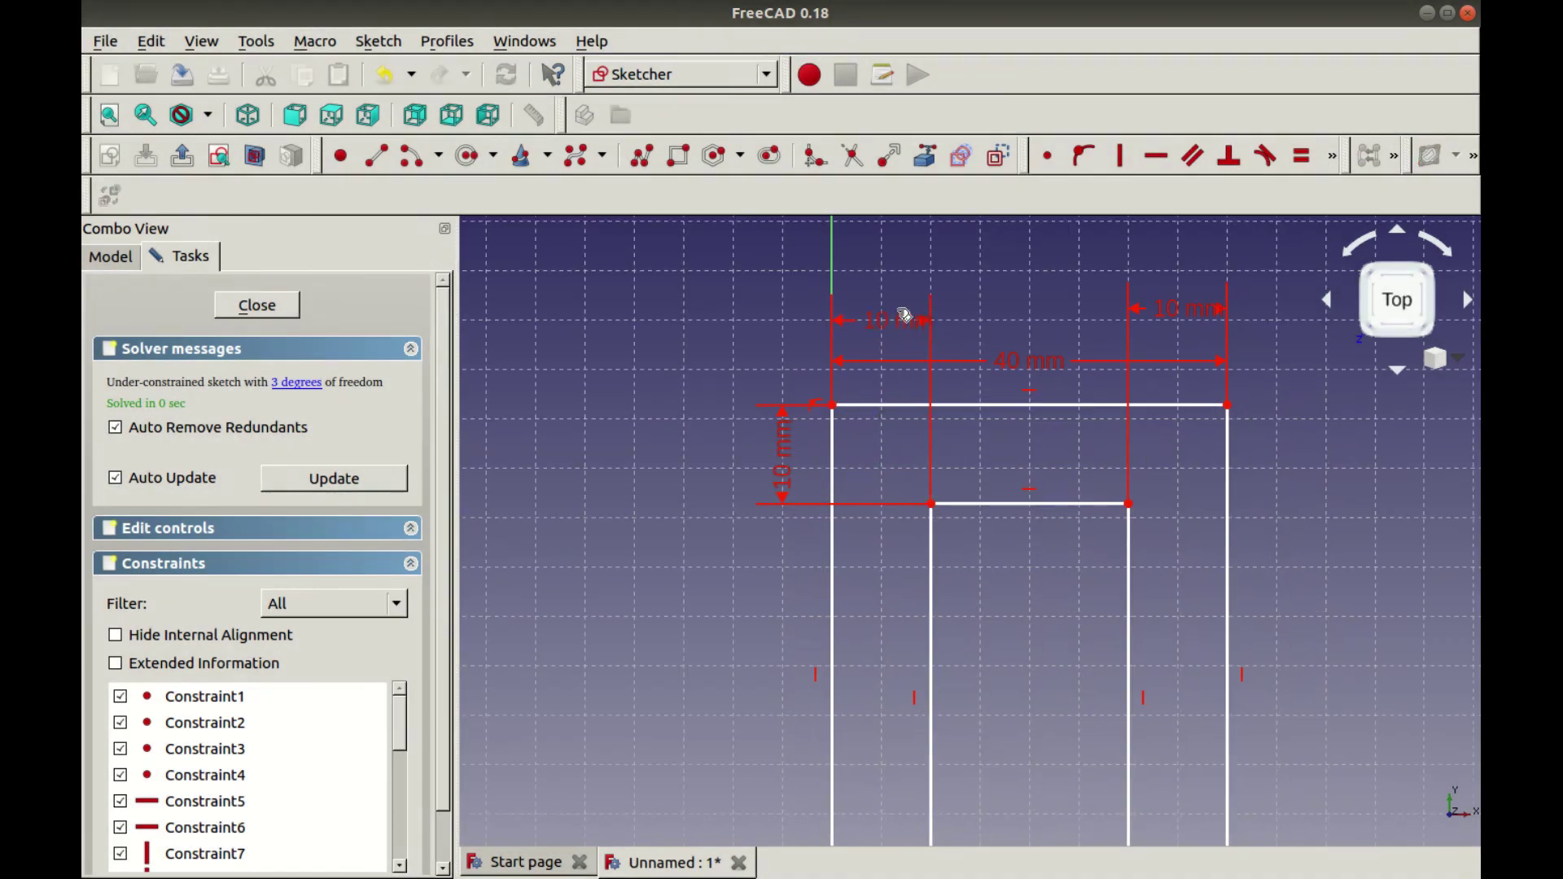
# Set a 10 mm vertical wall at the bottom-left corners
pyautogui.scroll(-2, 704, 533)
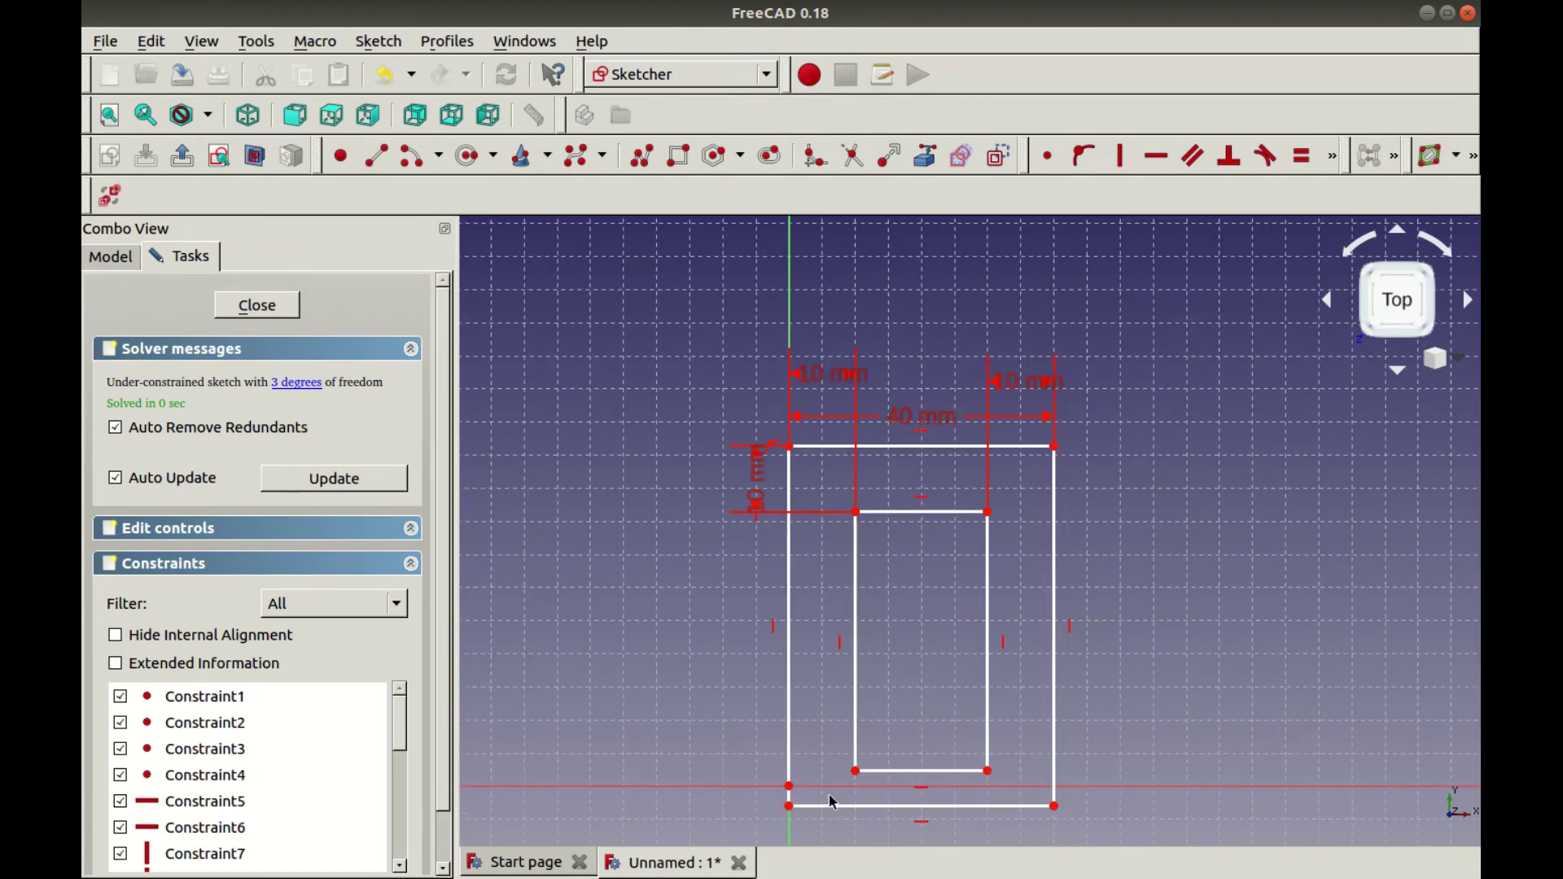
pyautogui.click(789, 806)
pyautogui.click(1332, 159)
pyautogui.click(1204, 194)
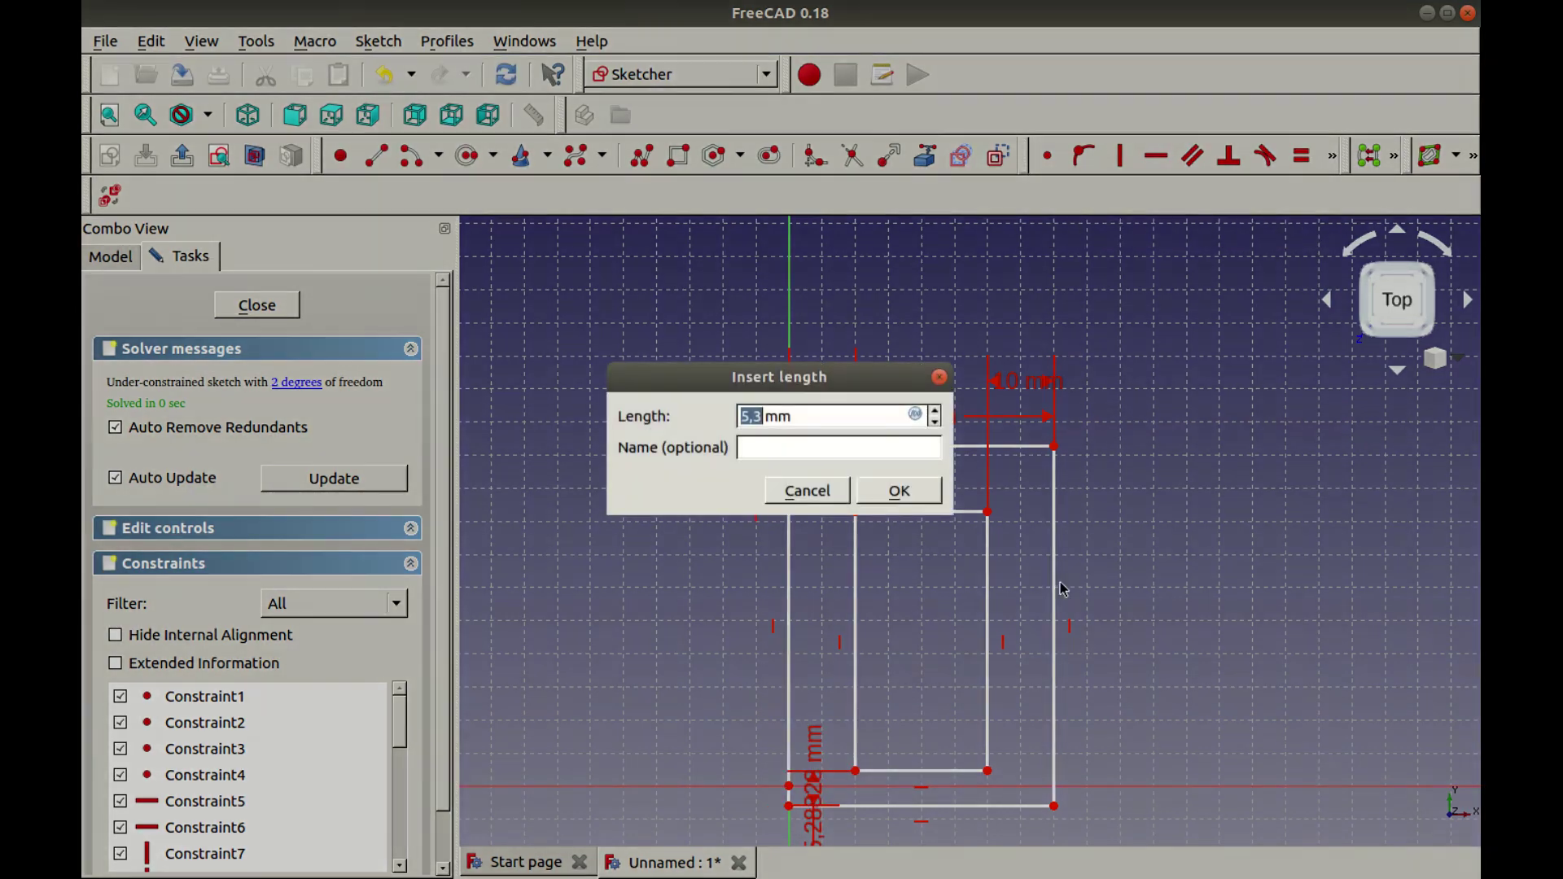
pyautogui.write('10')
pyautogui.press('Return')
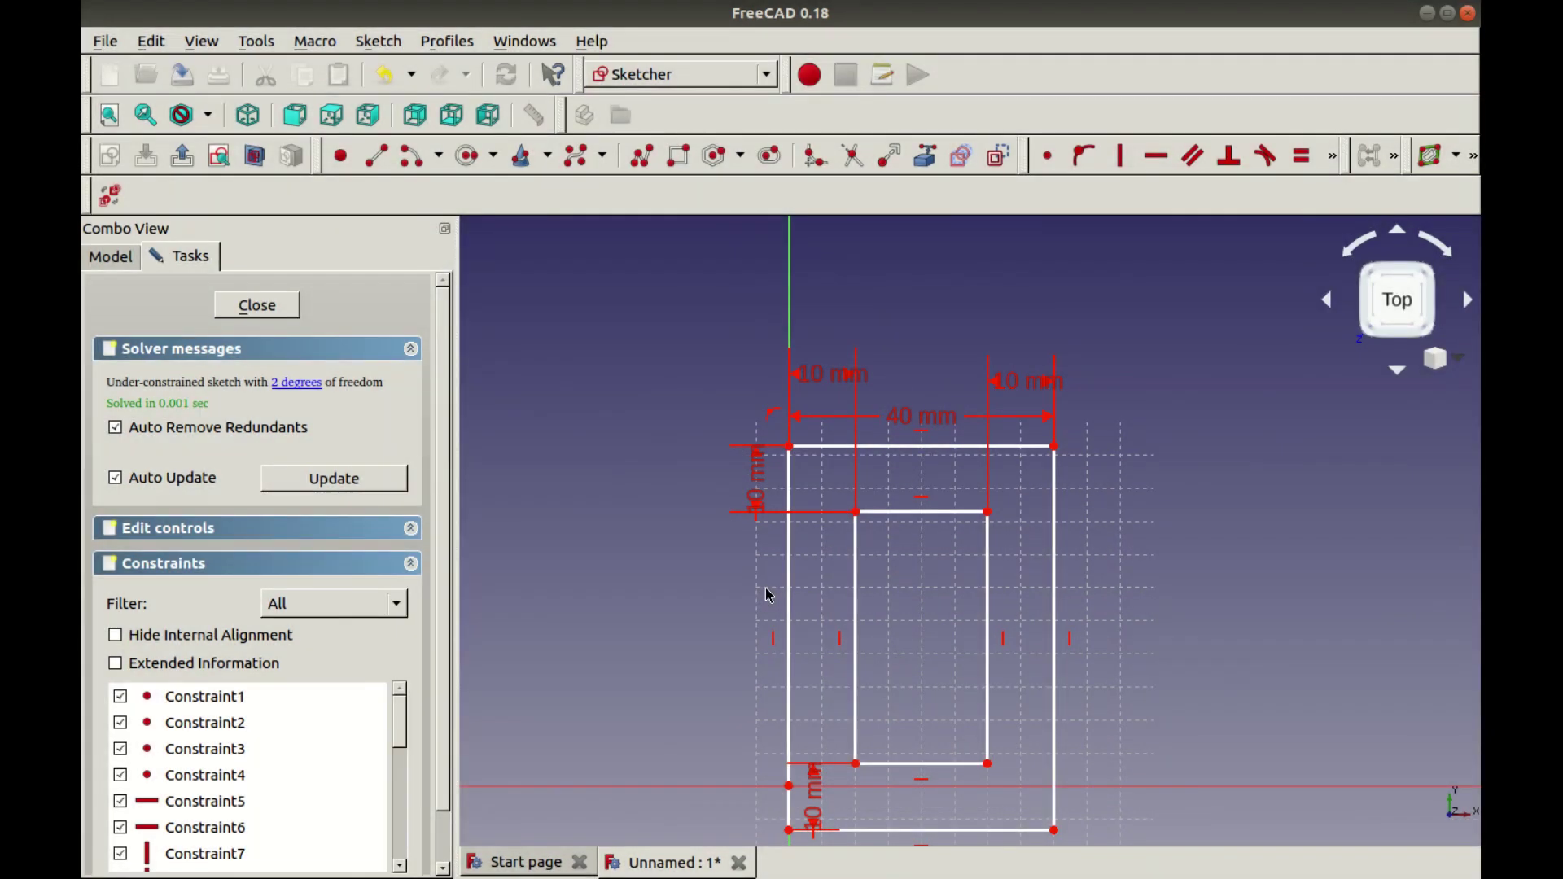
# Reframe the O sketch with Fit All and a scroll zoom
pyautogui.click(796, 803)
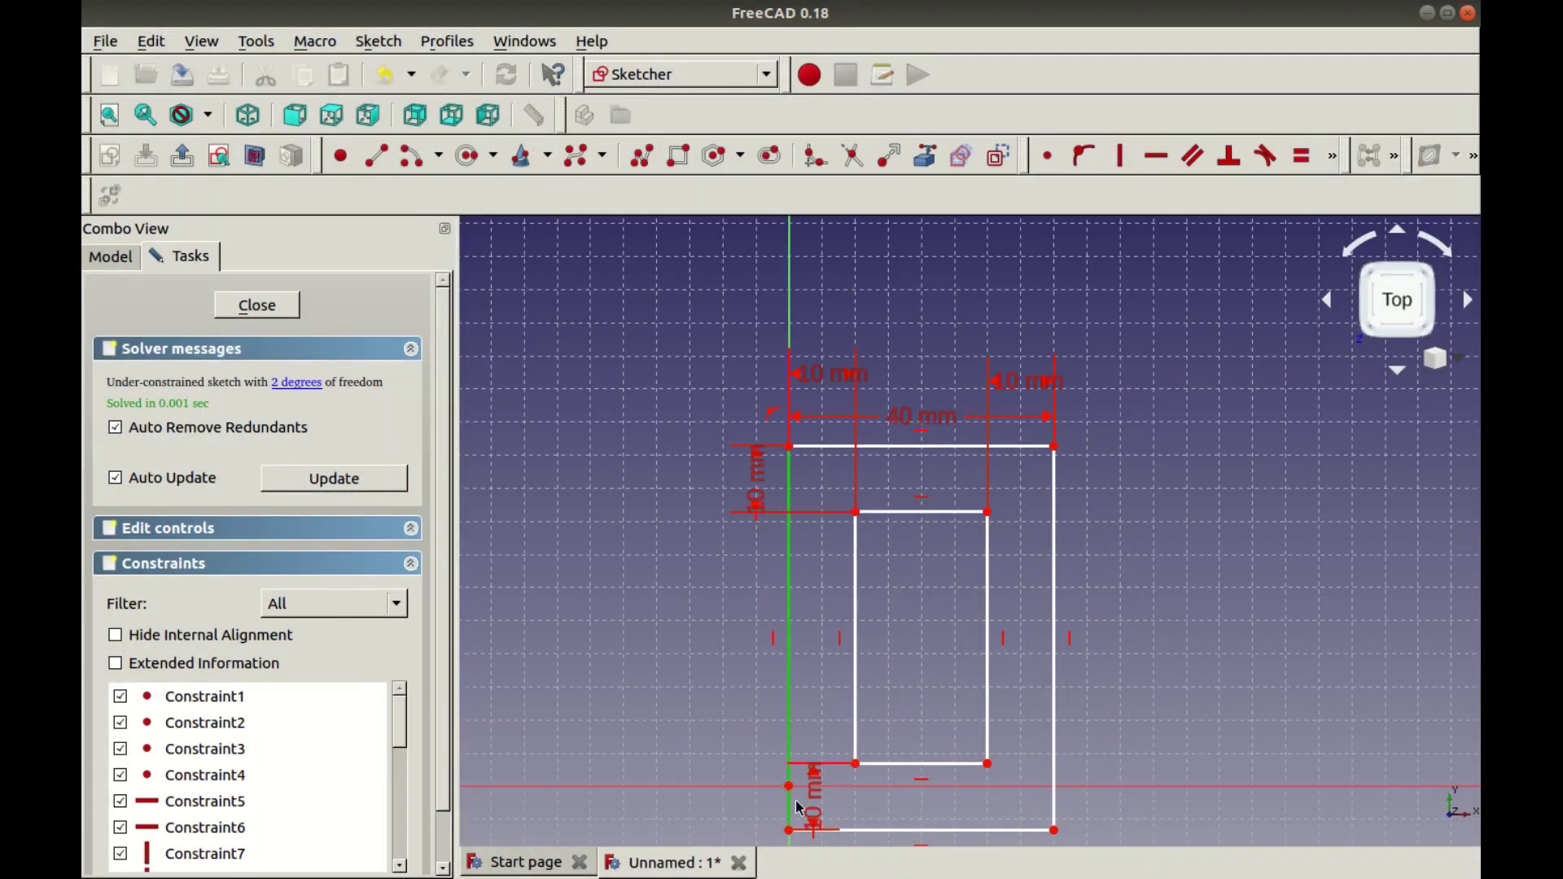
pyautogui.press('Escape')
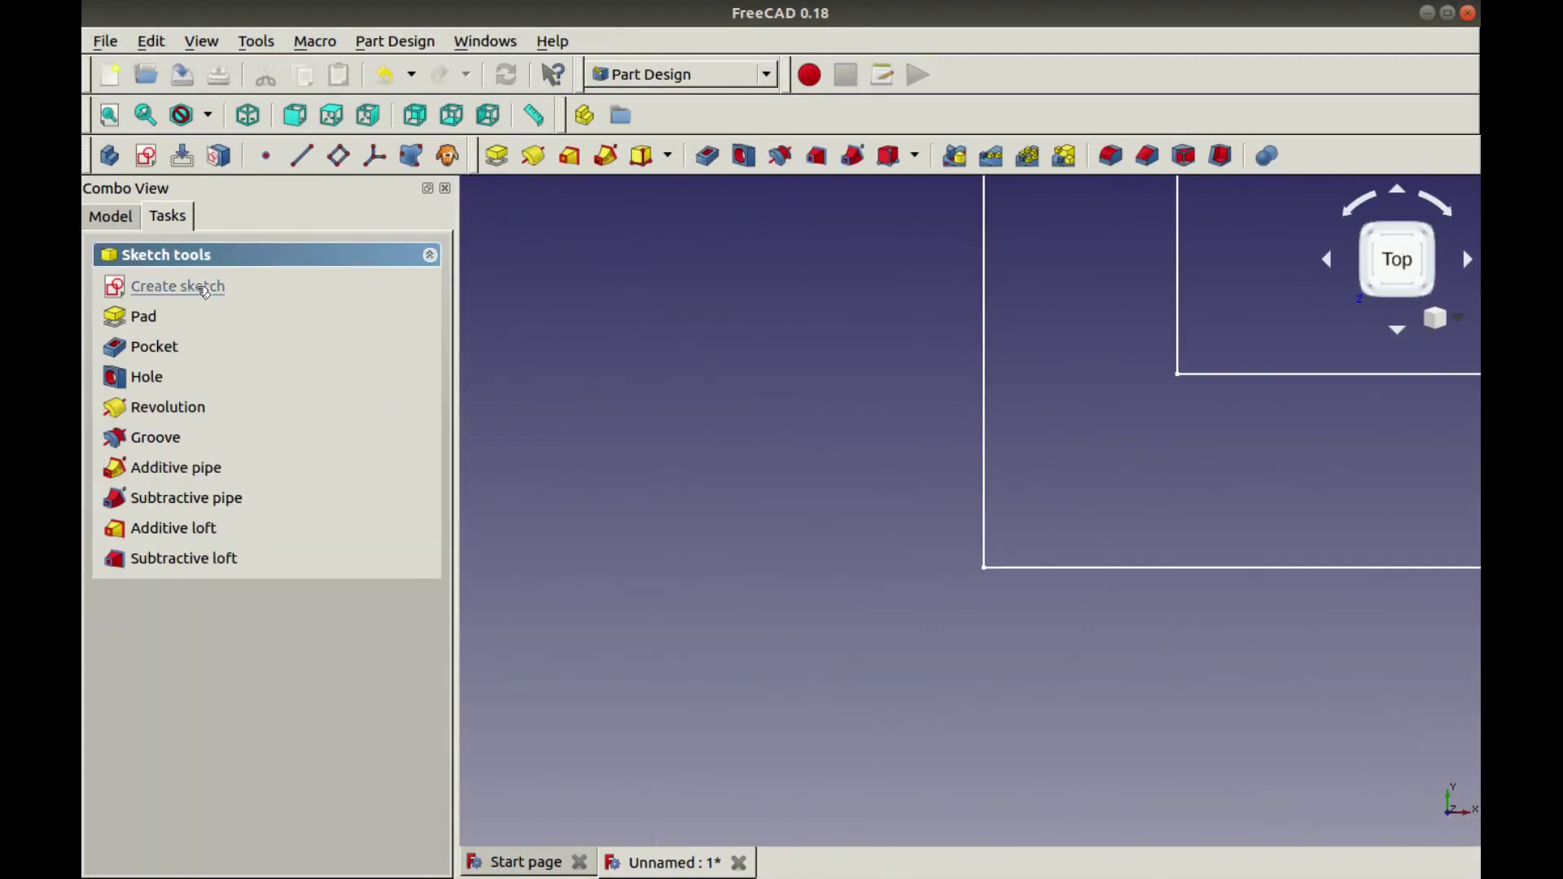
pyautogui.click(204, 287)
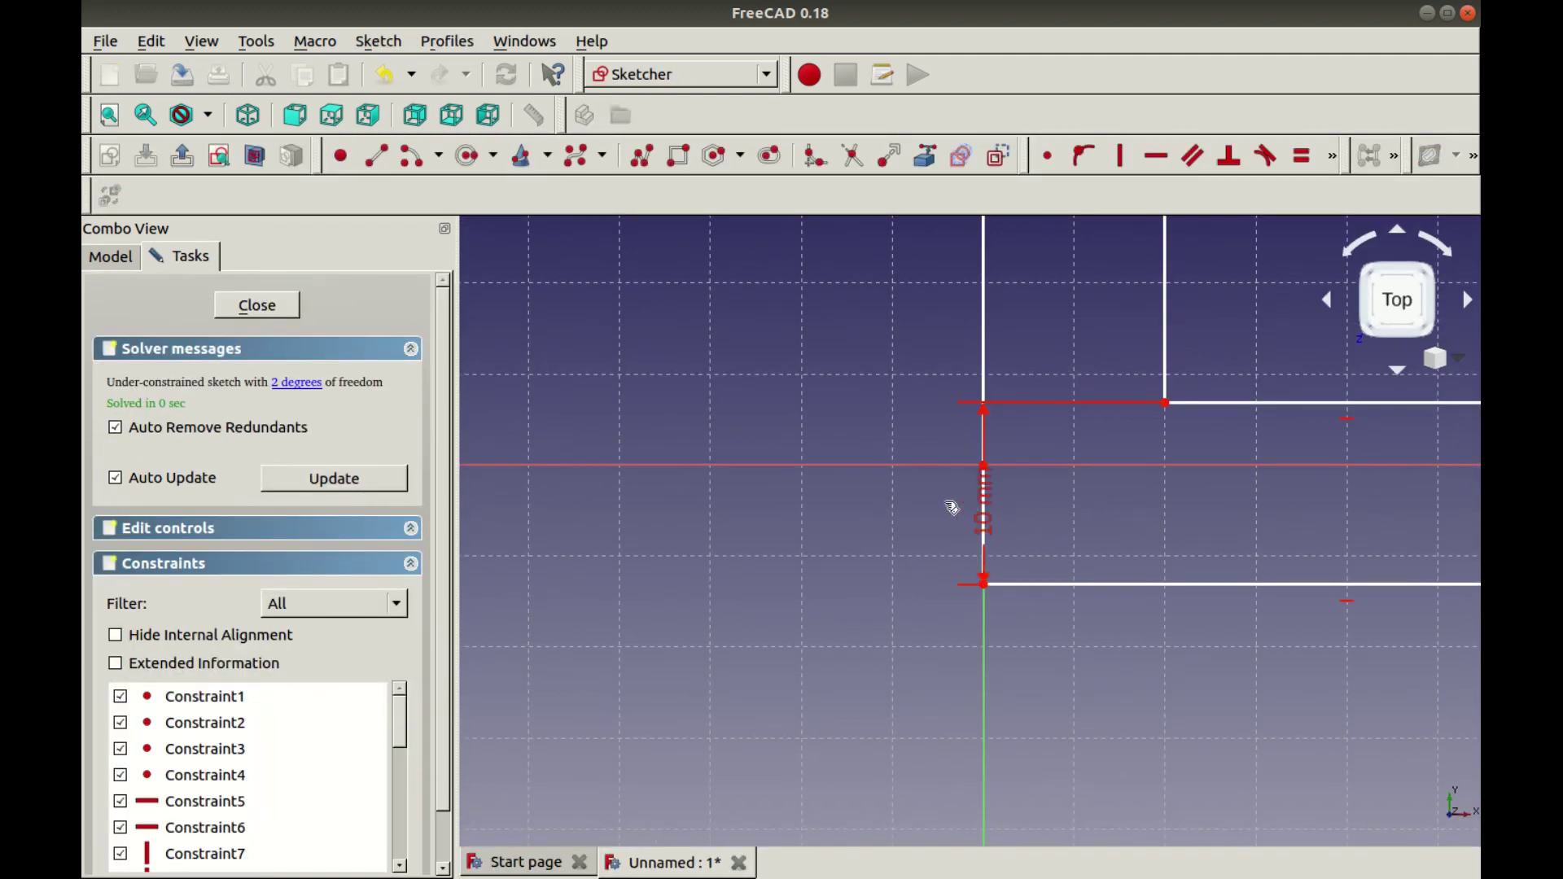
pyautogui.click(109, 115)
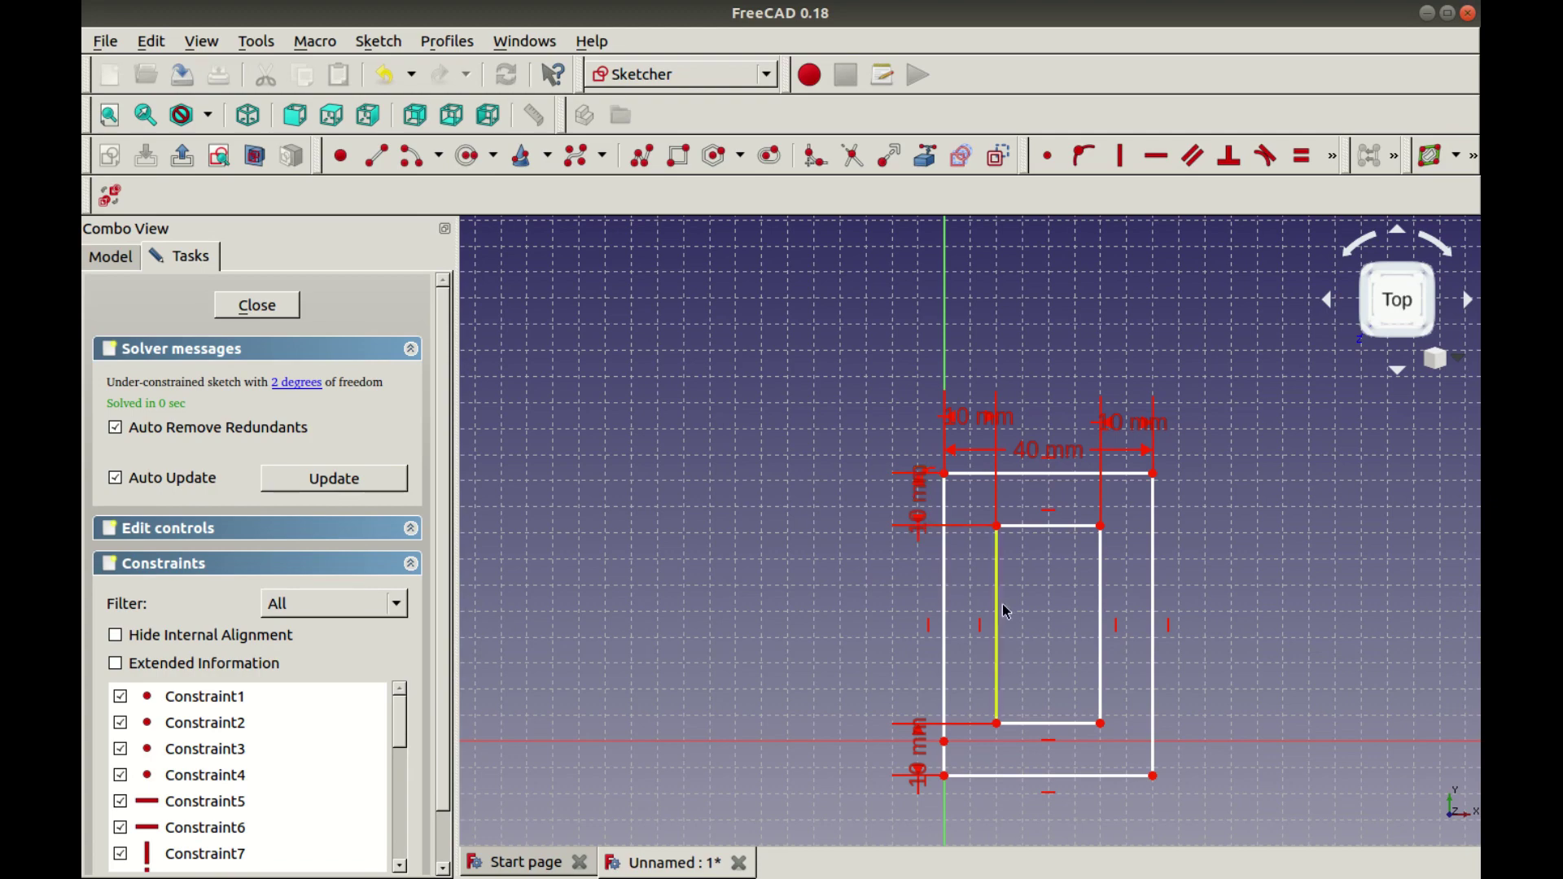
pyautogui.click(109, 115)
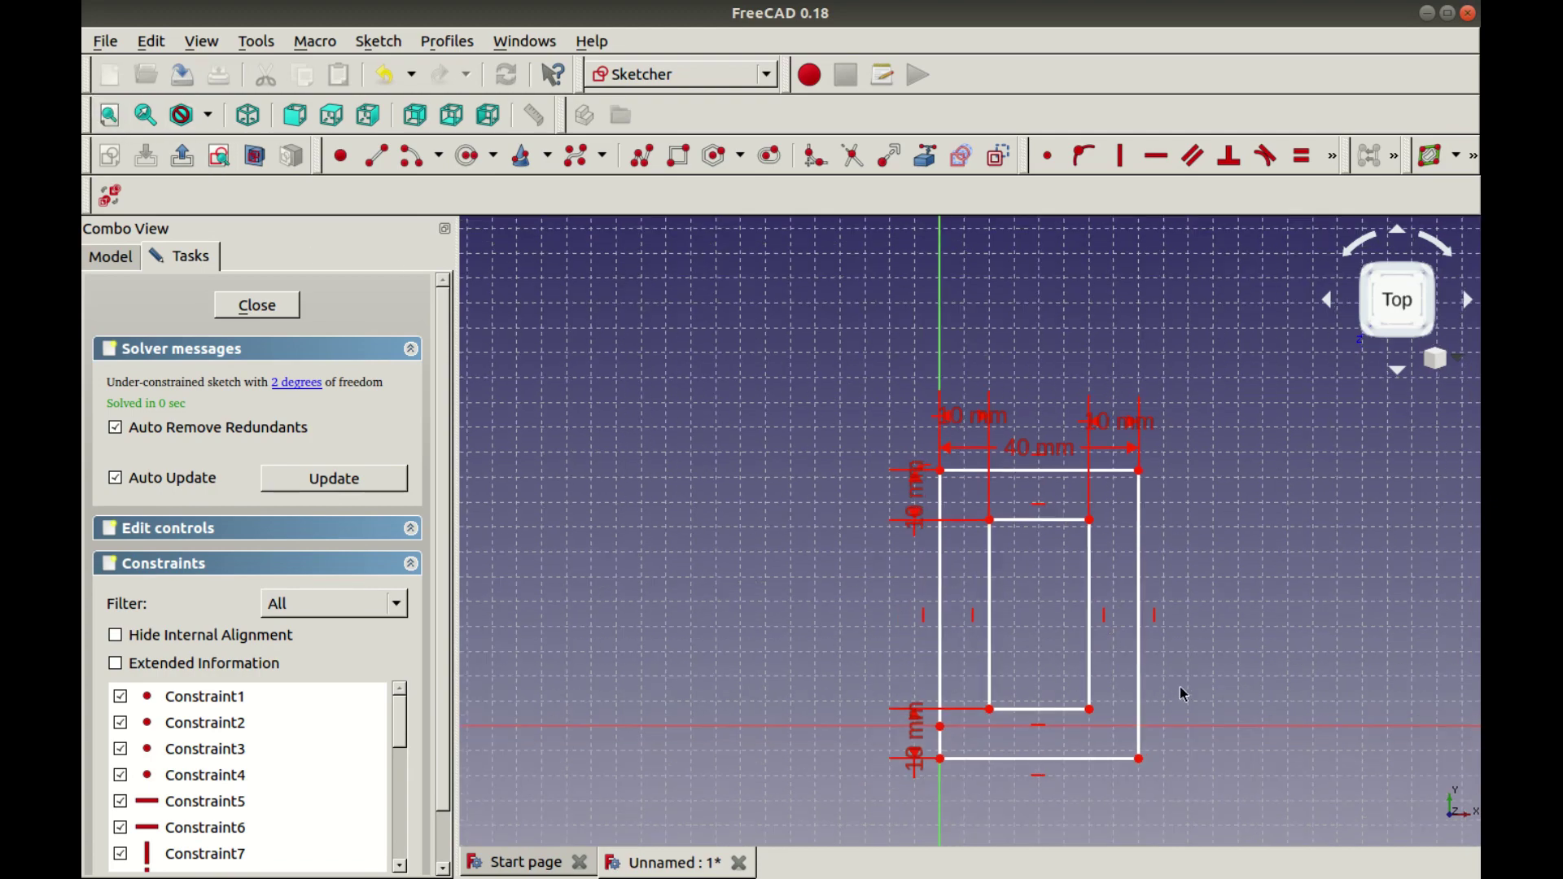
pyautogui.scroll(2, 1182, 692)
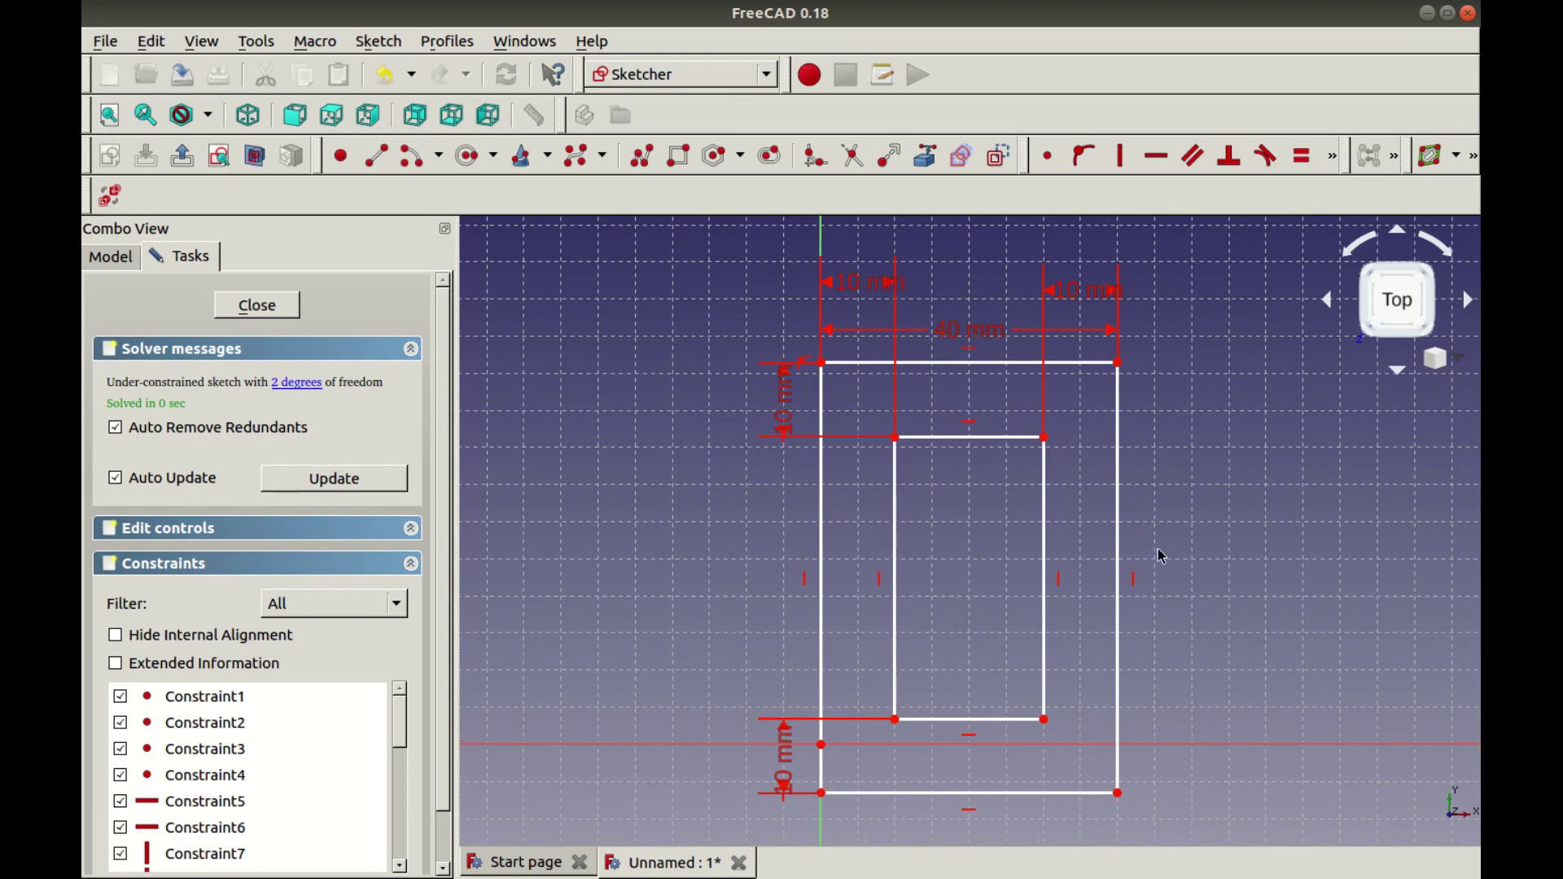
# Make the rectangle's lower-left corner coincident with the axis point
pyautogui.click(822, 794)
pyautogui.click(821, 745)
pyautogui.click(1056, 157)
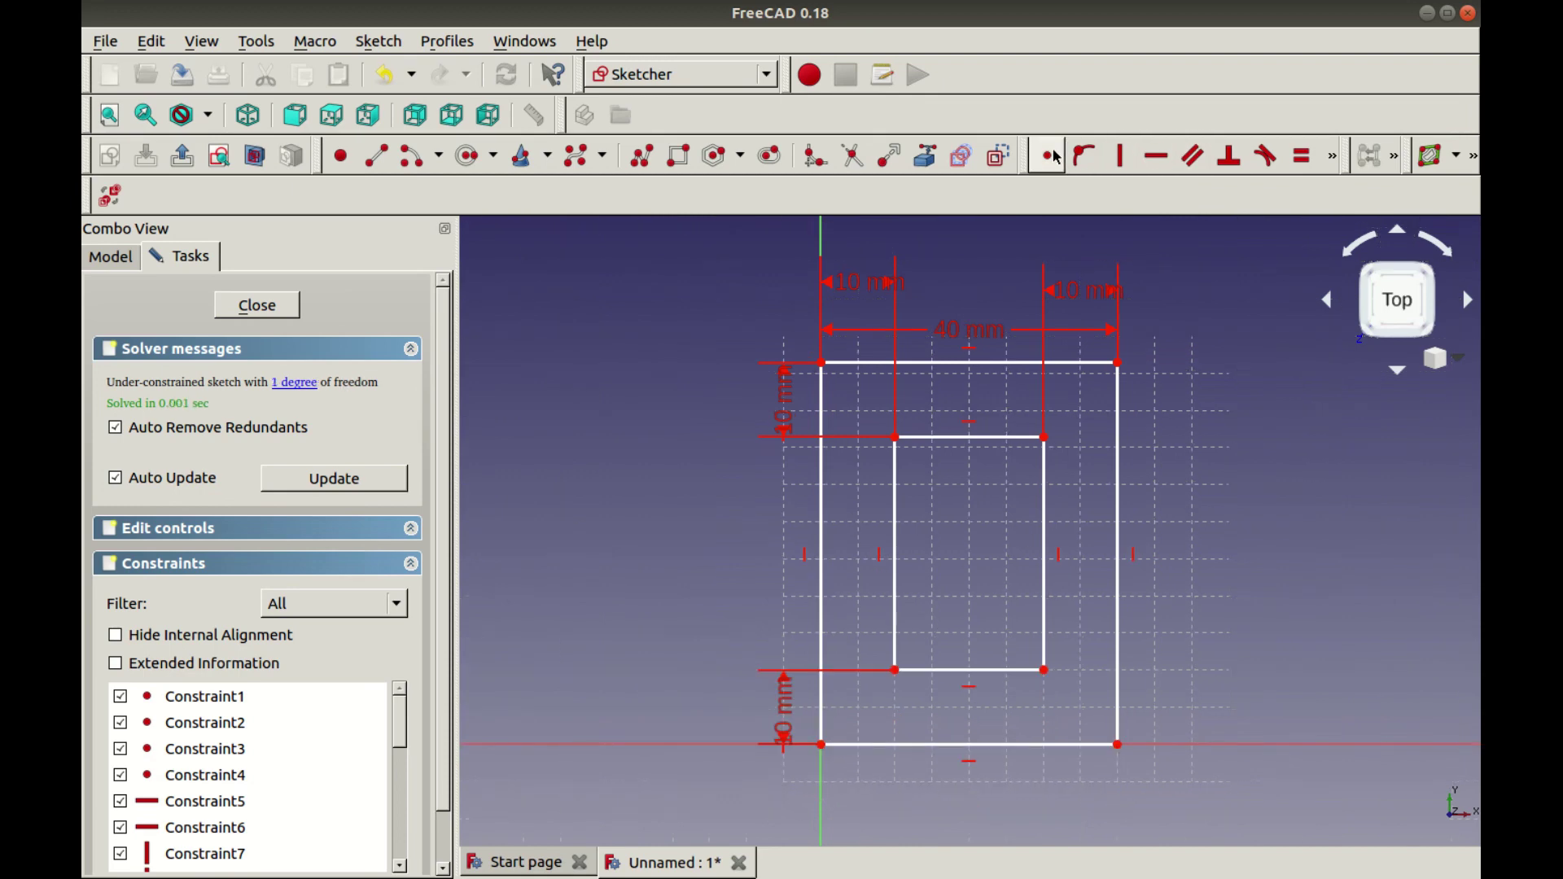
# Give the right edge a 50 mm vertical height and close the sketch
pyautogui.click(1117, 661)
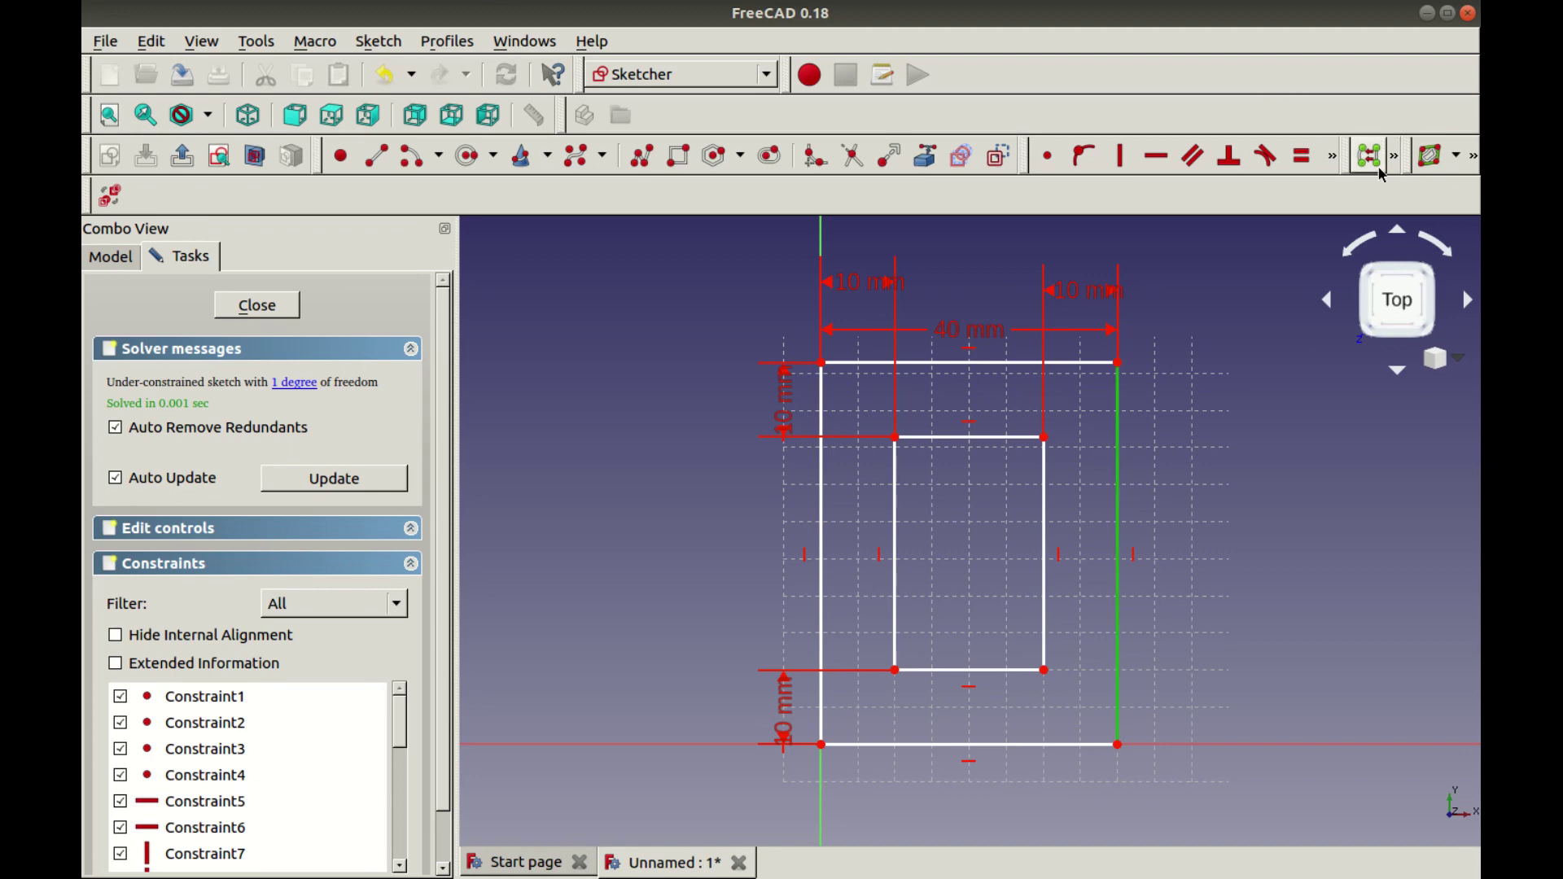
pyautogui.click(1332, 155)
pyautogui.click(1202, 193)
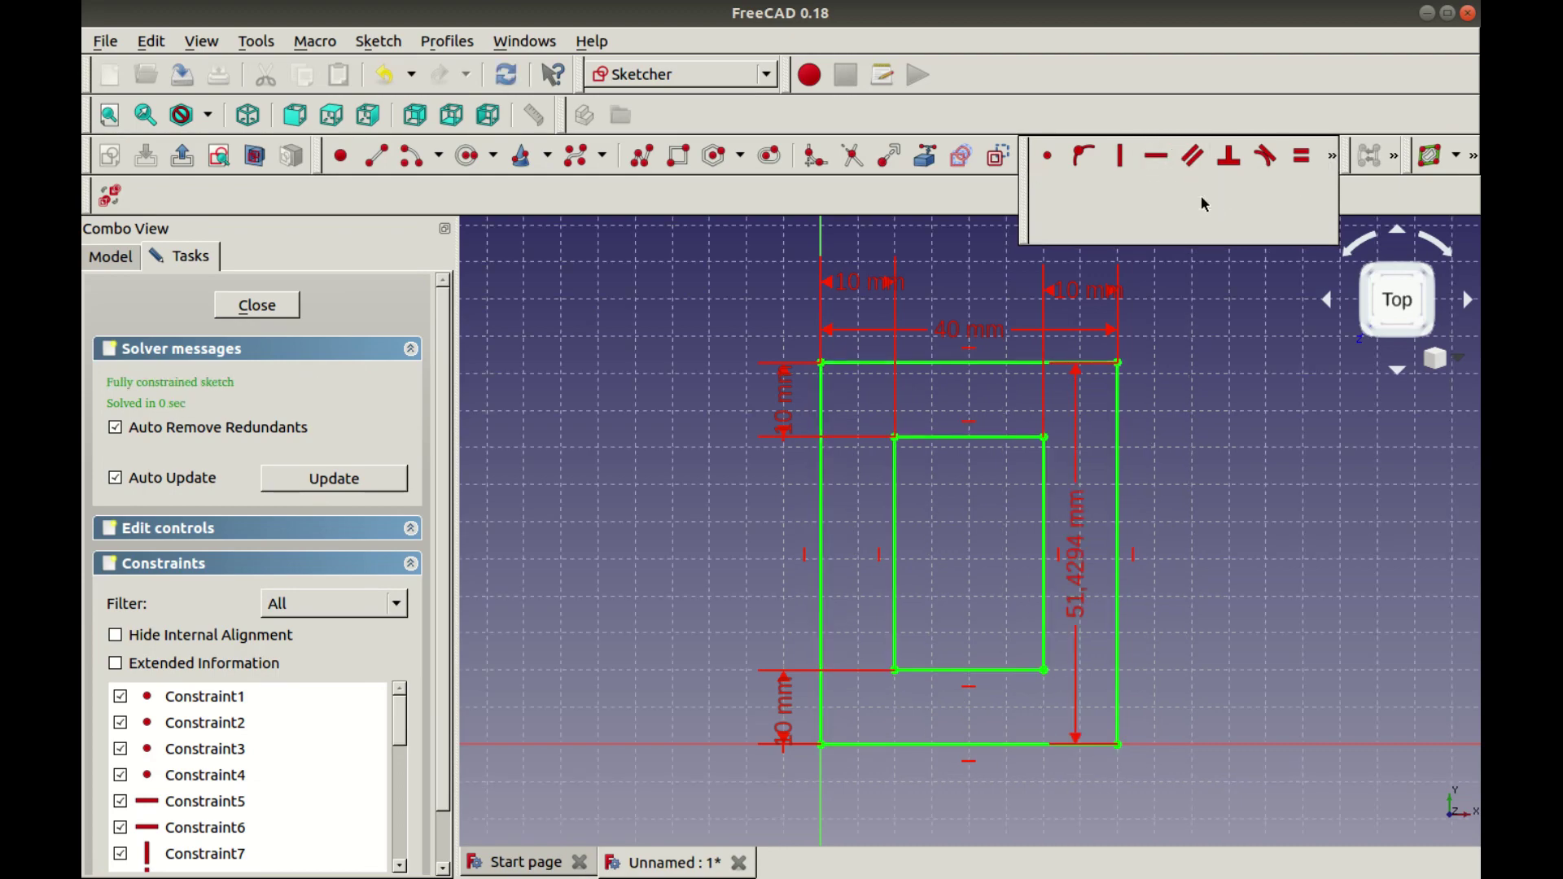
pyautogui.write('50')
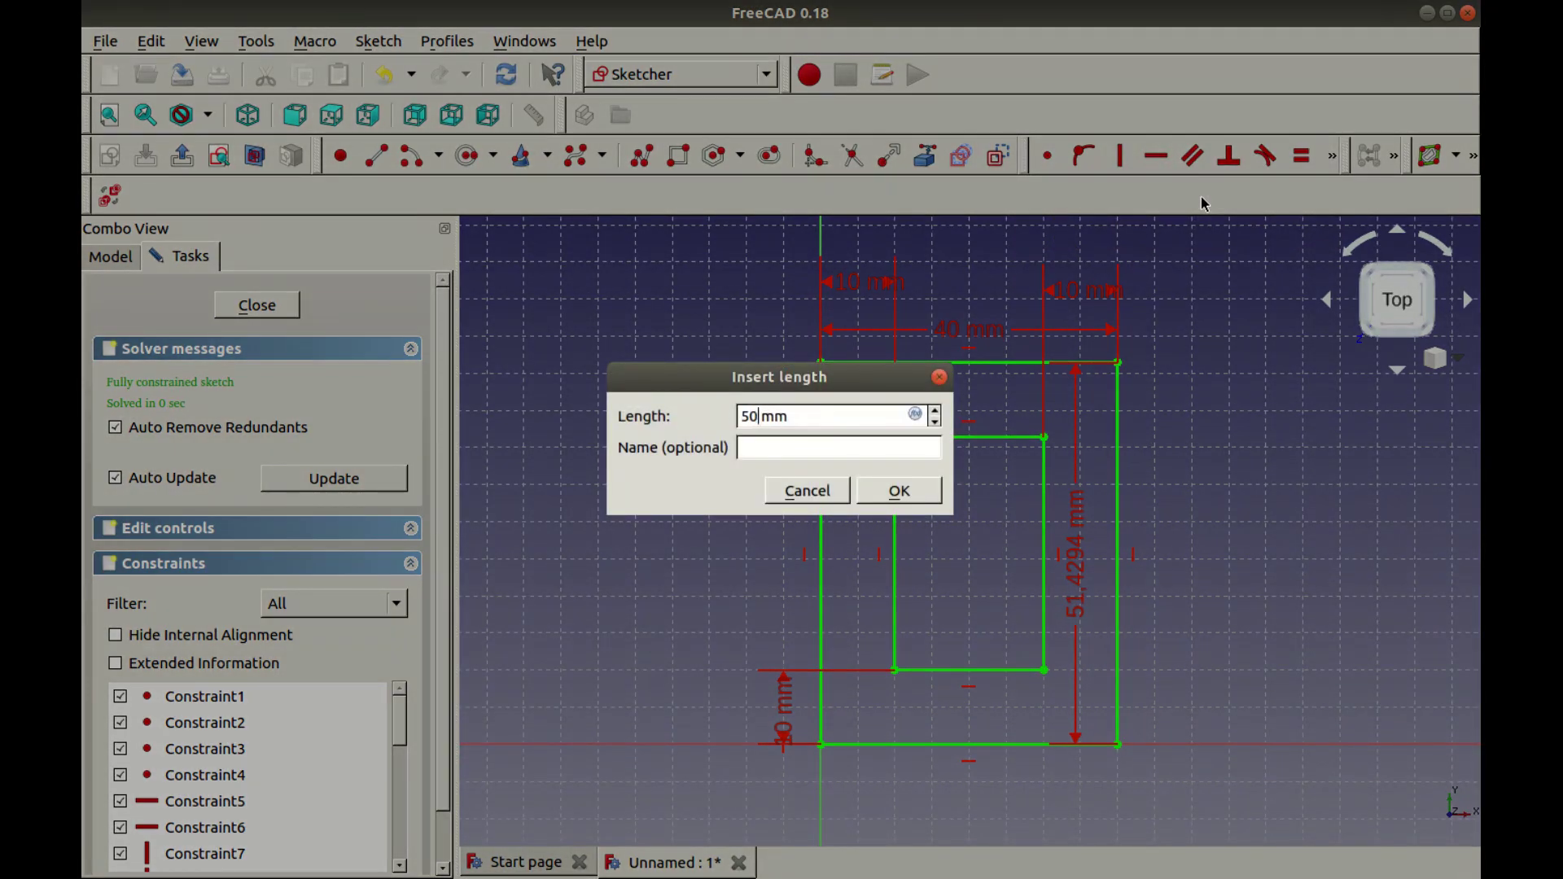
pyautogui.press('Return')
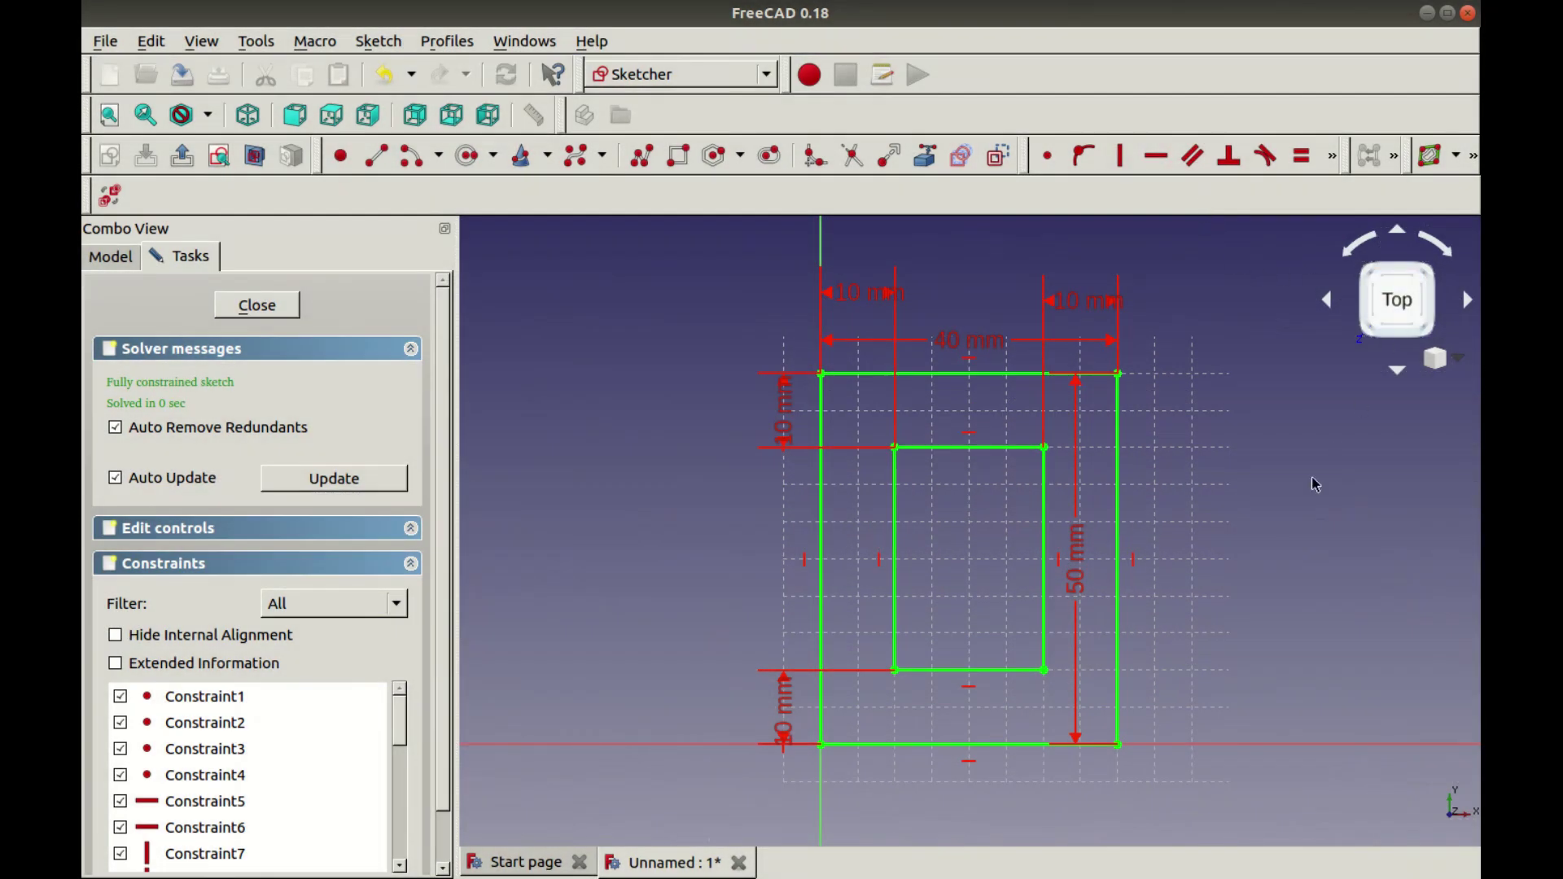
pyautogui.click(257, 305)
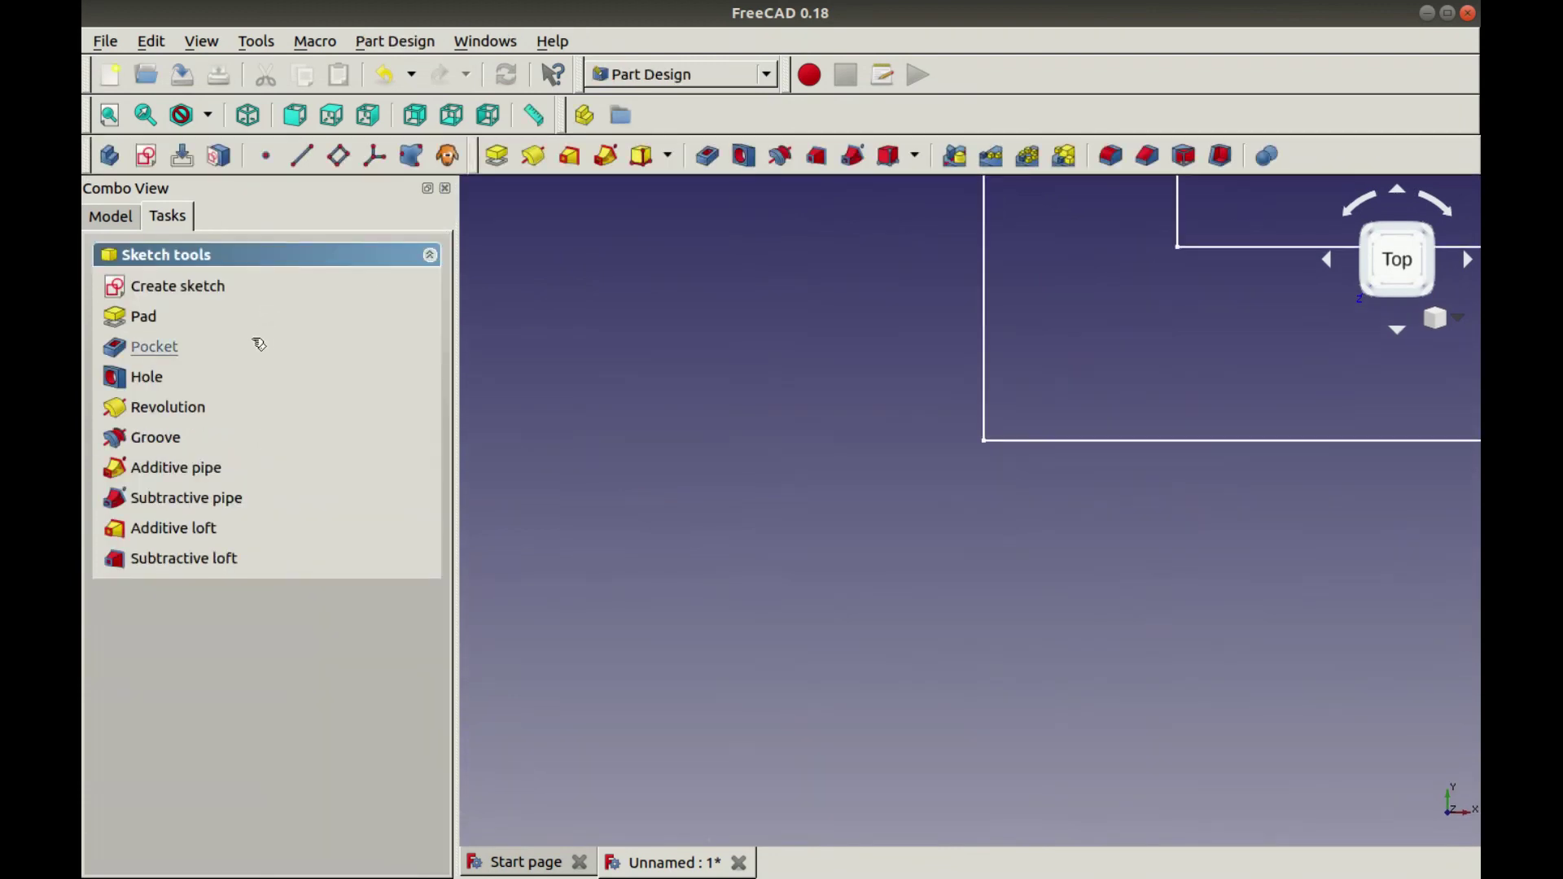
# Pad the O sketch into a solid with the default settings
pyautogui.click(143, 319)
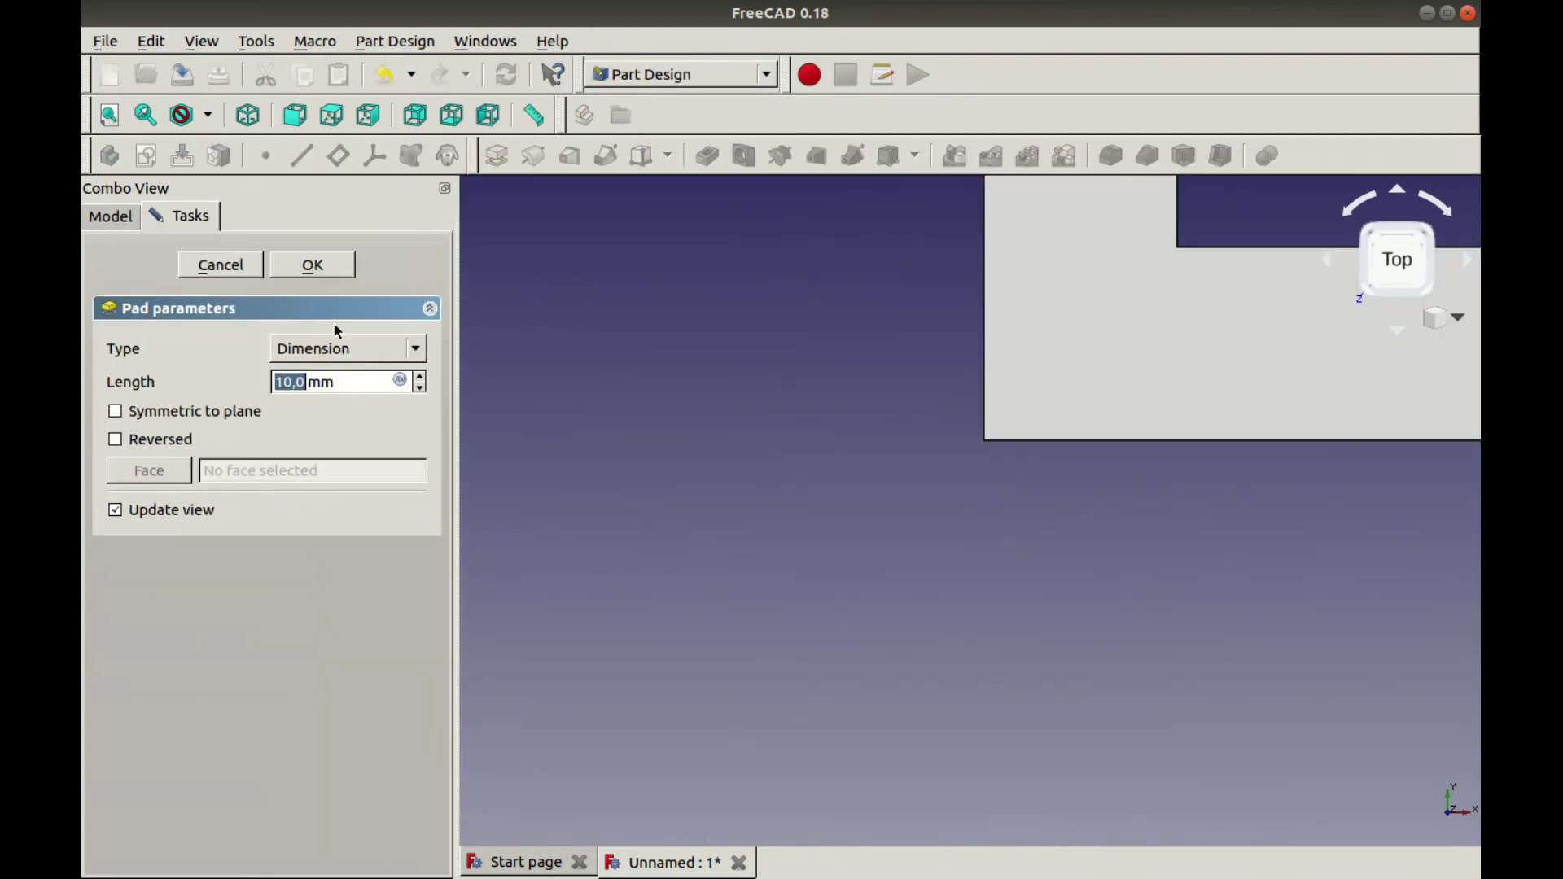
pyautogui.click(307, 267)
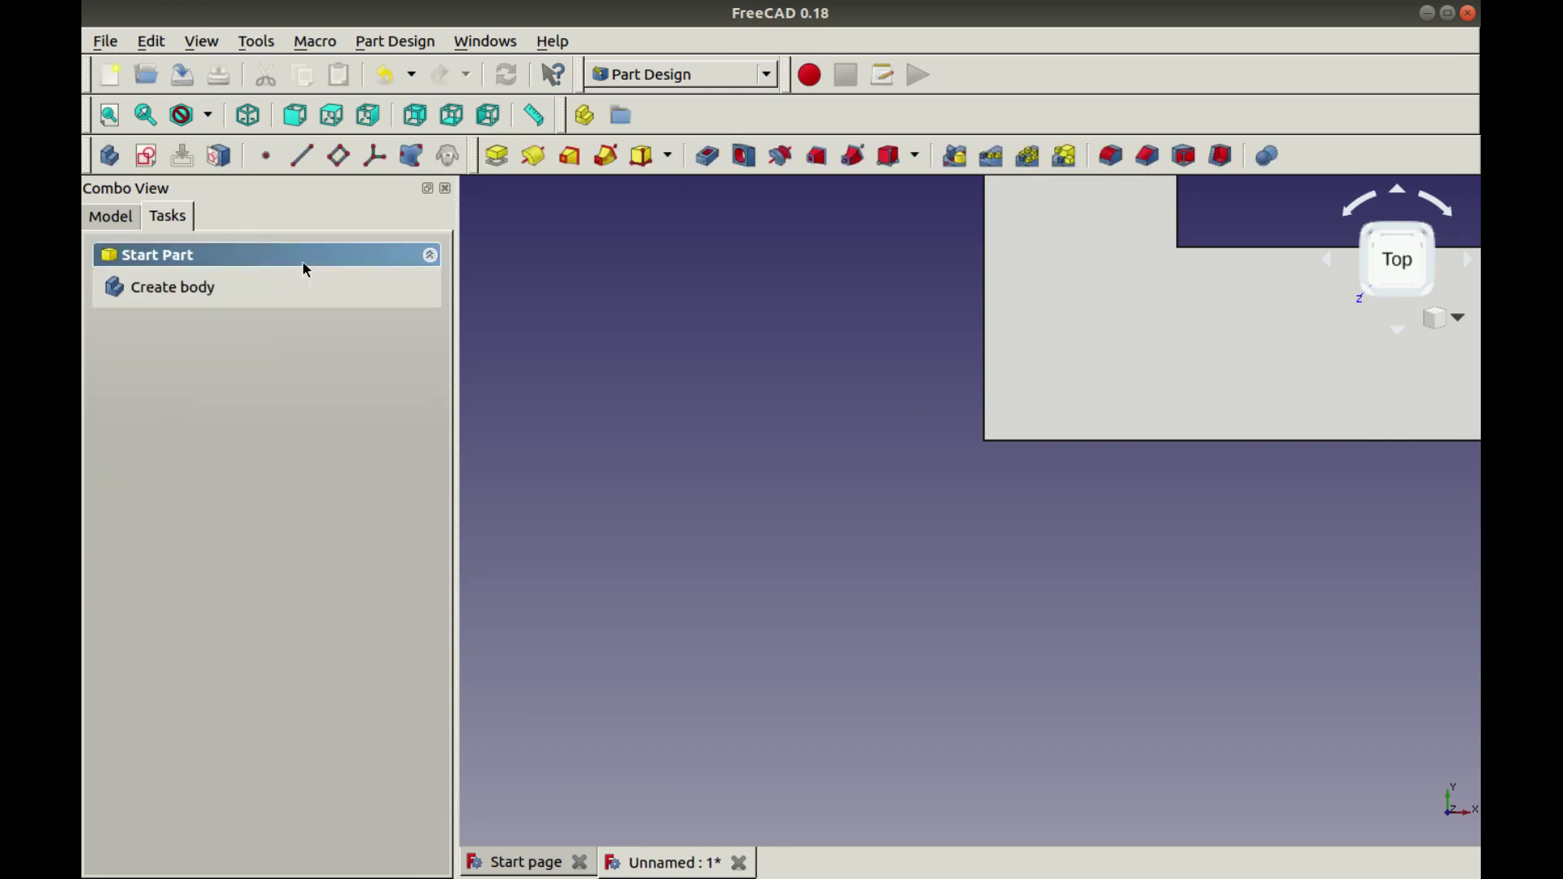
pyautogui.click(112, 225)
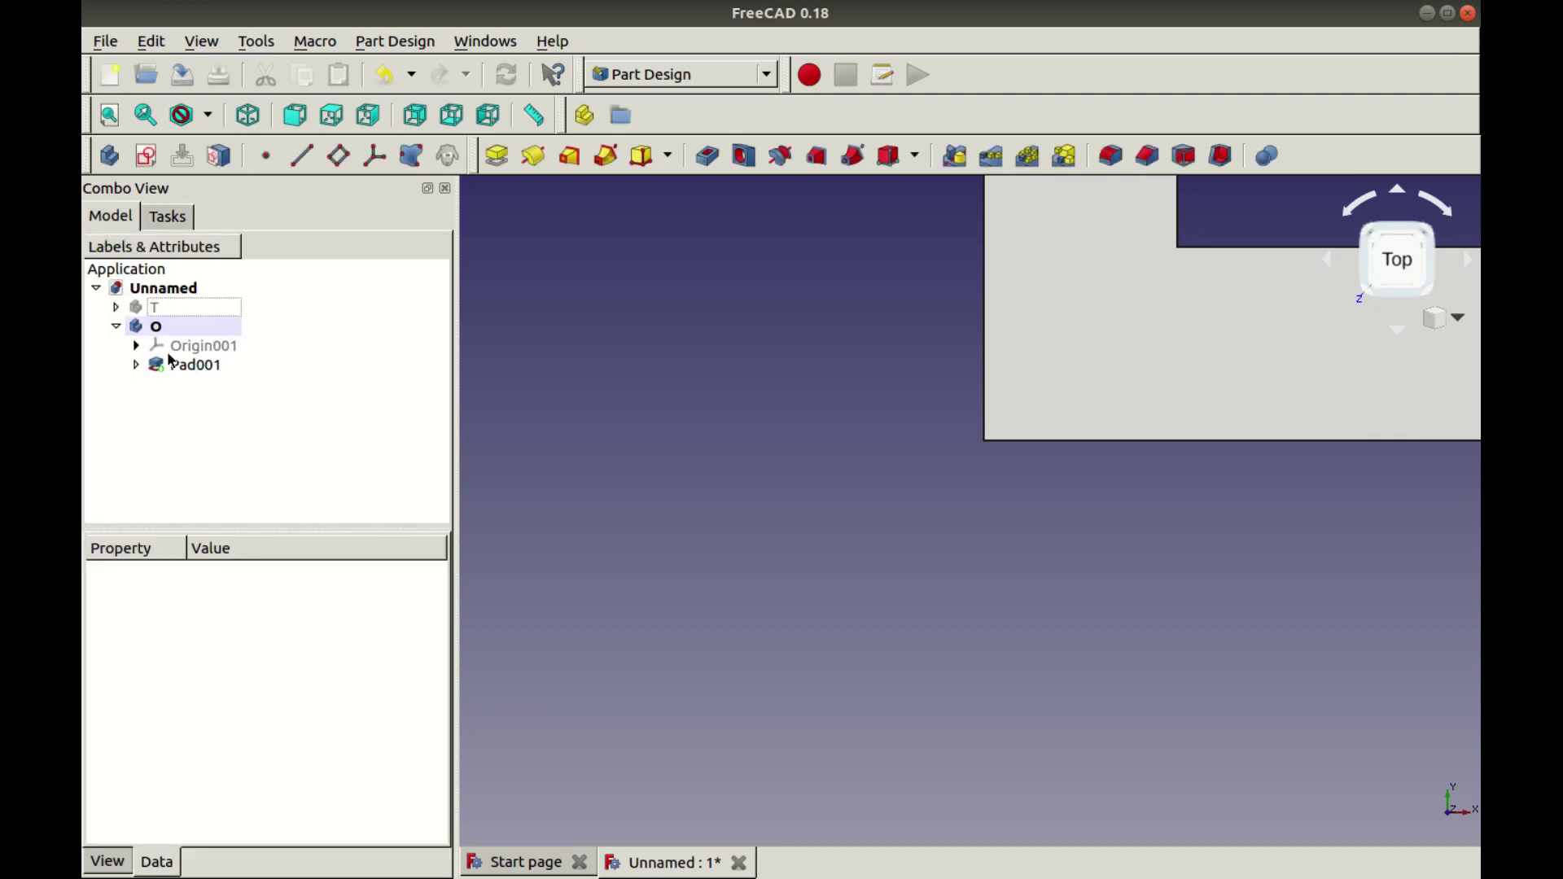
# Change body O's shape colour to pure blue
pyautogui.click(156, 329)
pyautogui.click(104, 860)
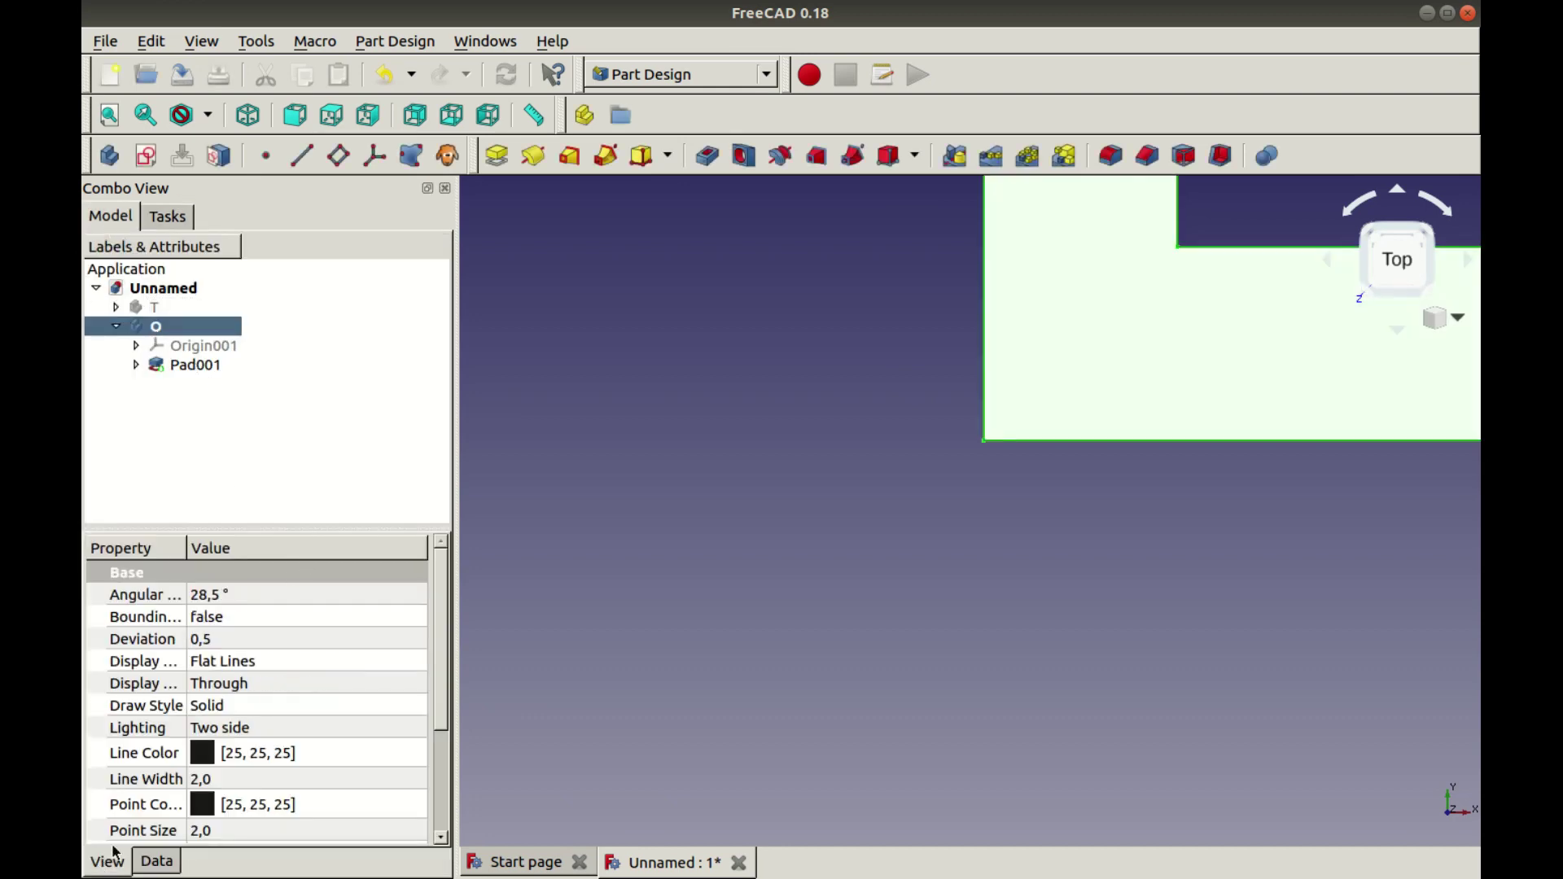
pyautogui.moveTo(440, 687); pyautogui.dragTo(441, 788)
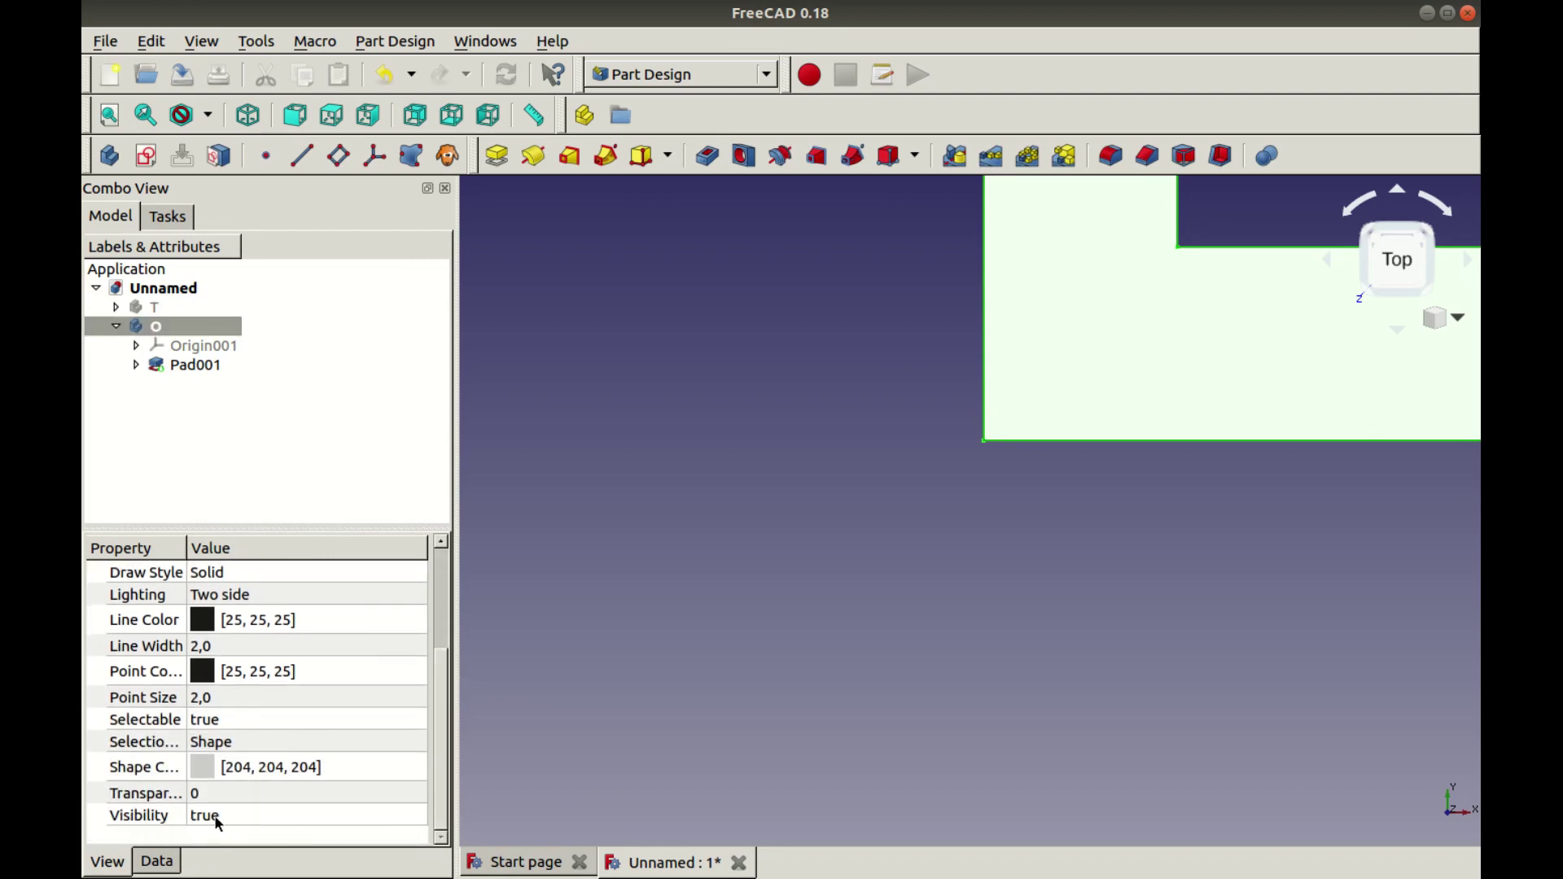
pyautogui.click(201, 770)
pyautogui.click(322, 765)
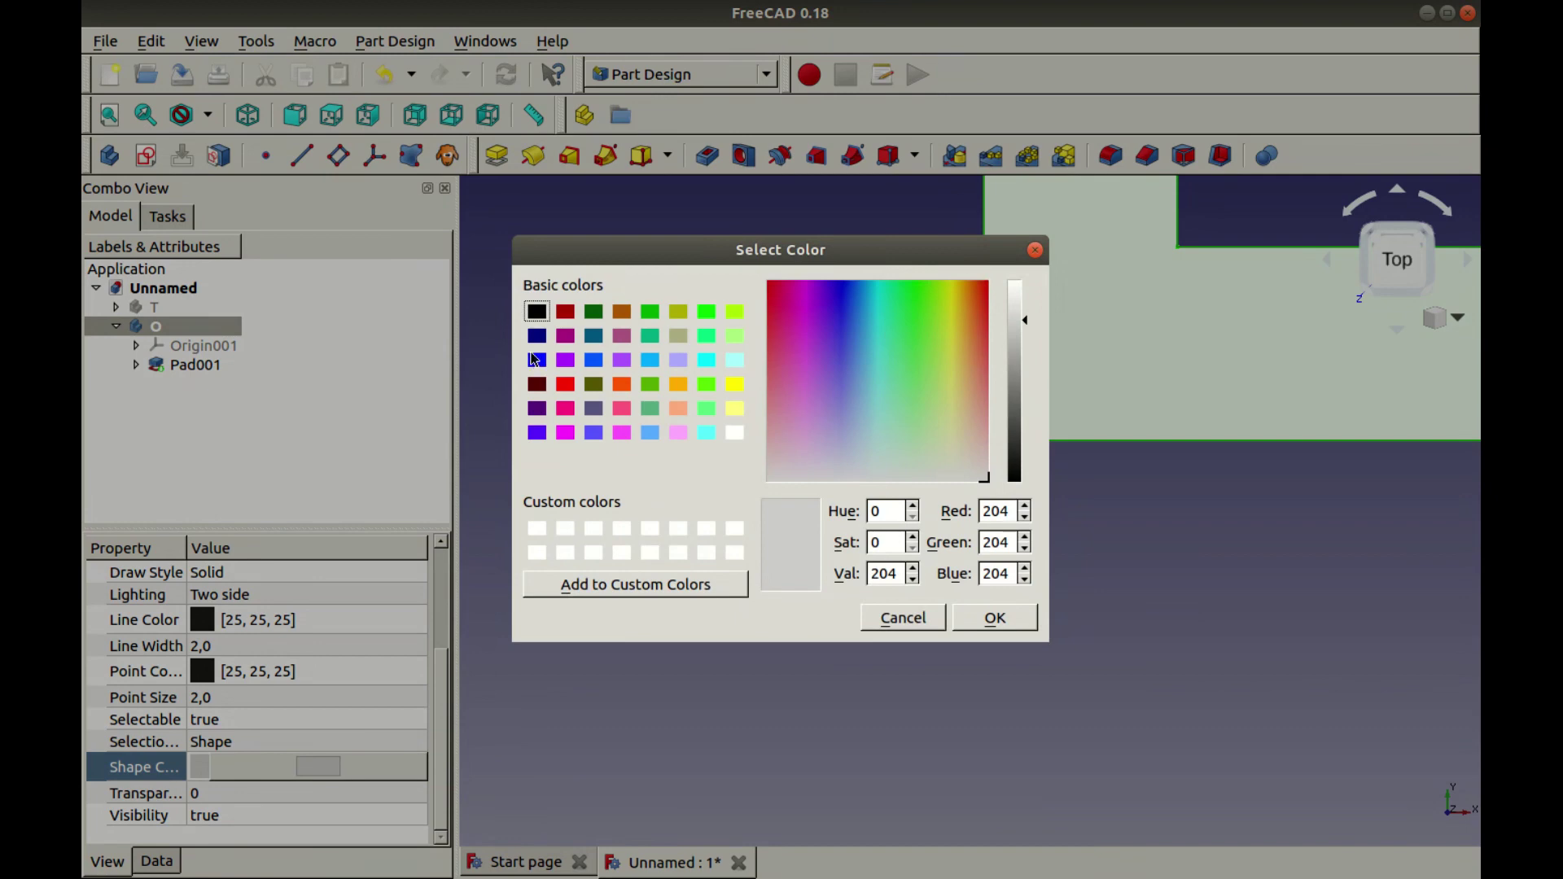
pyautogui.click(537, 360)
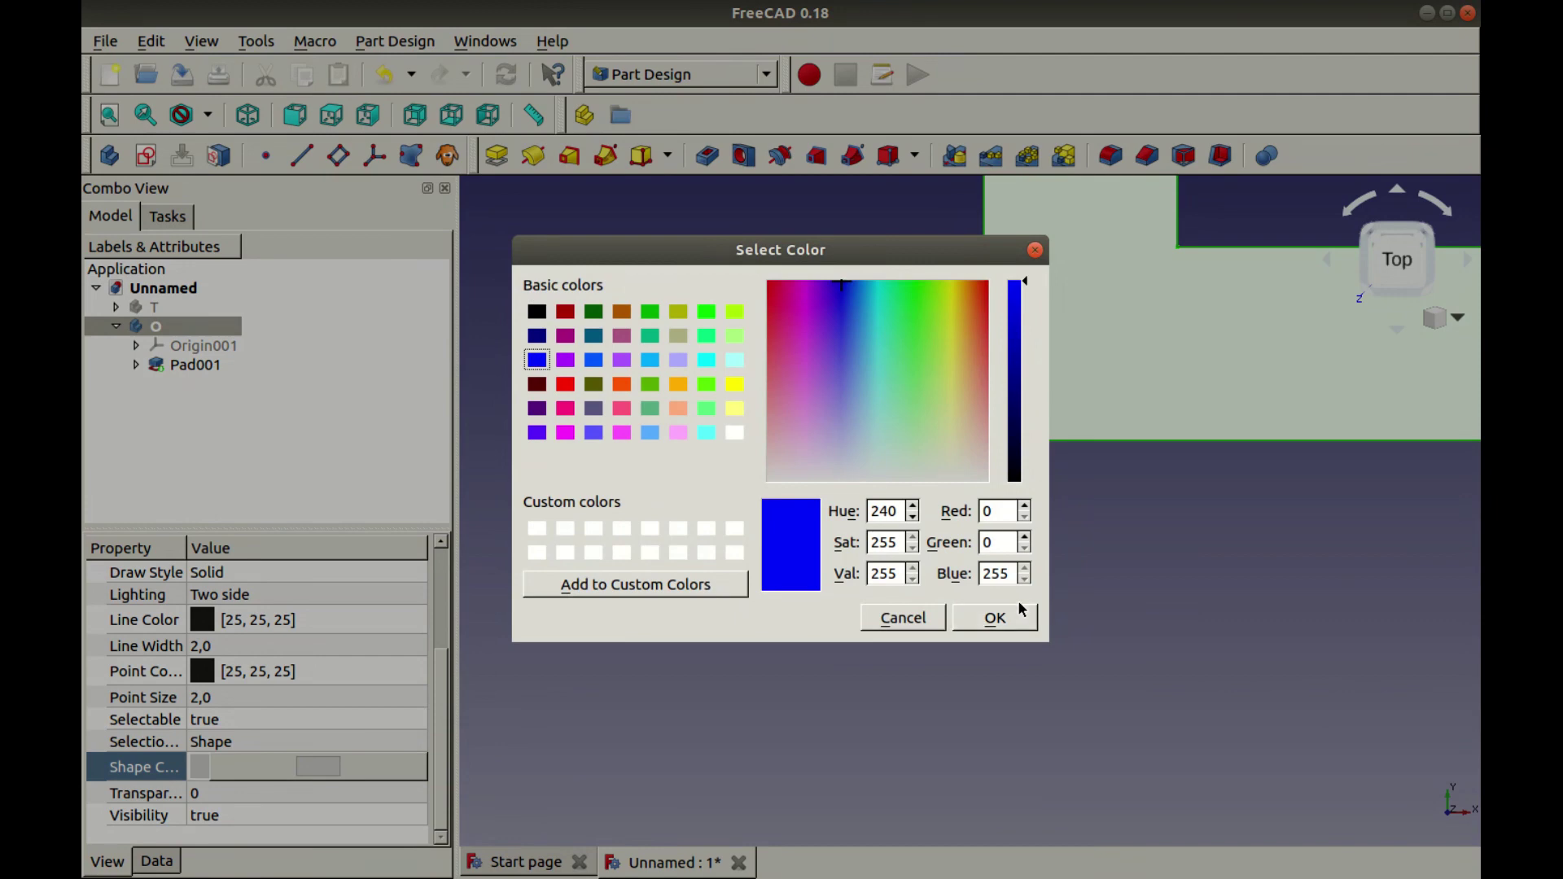
pyautogui.click(1018, 610)
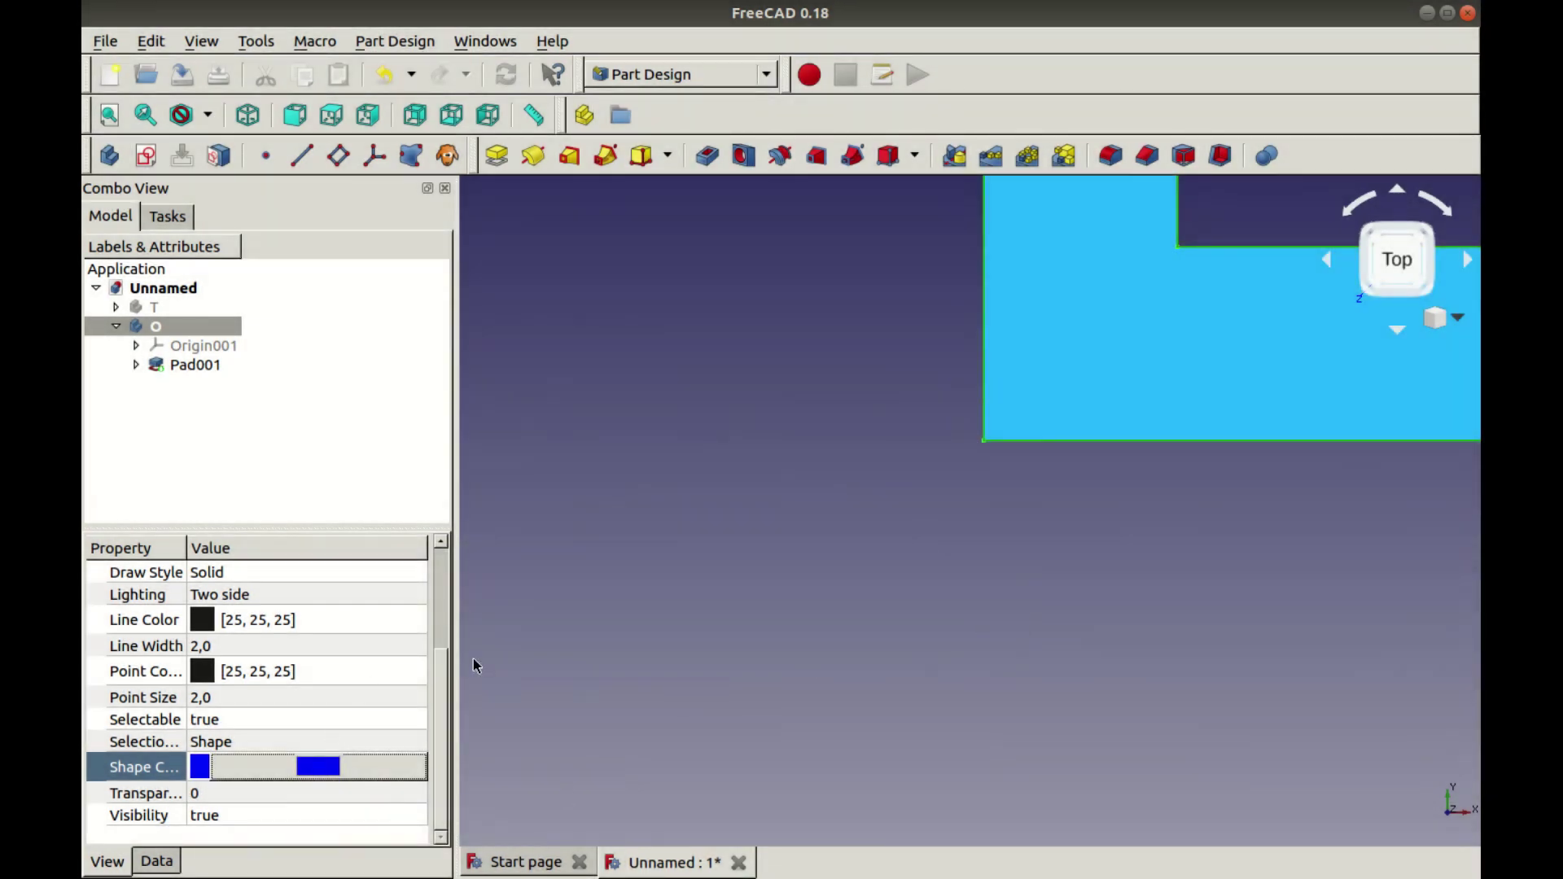
pyautogui.click(115, 328)
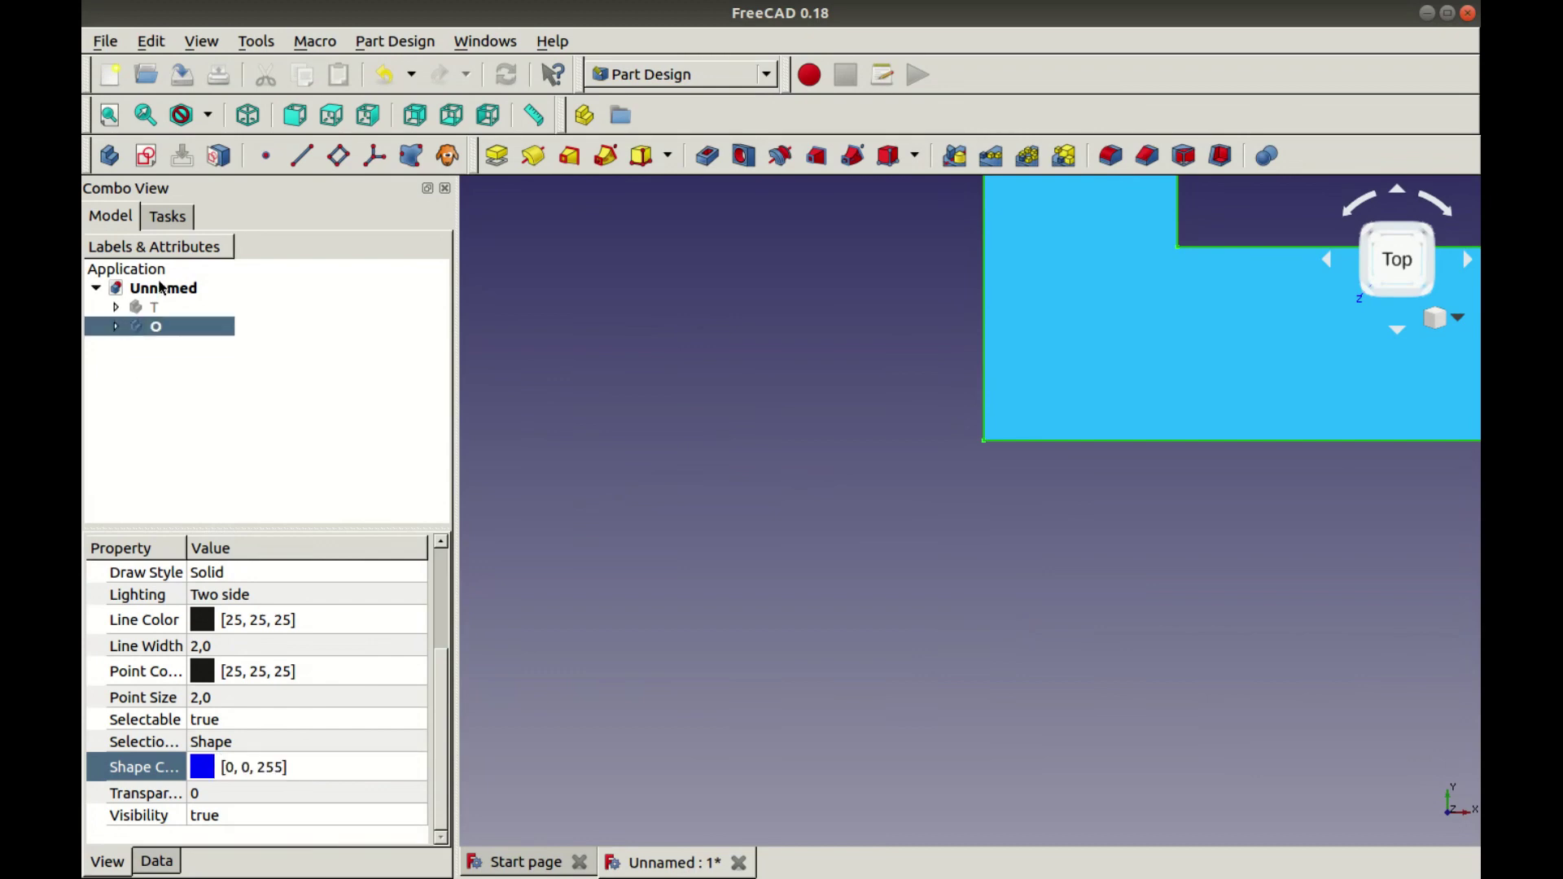
pyautogui.click(156, 315)
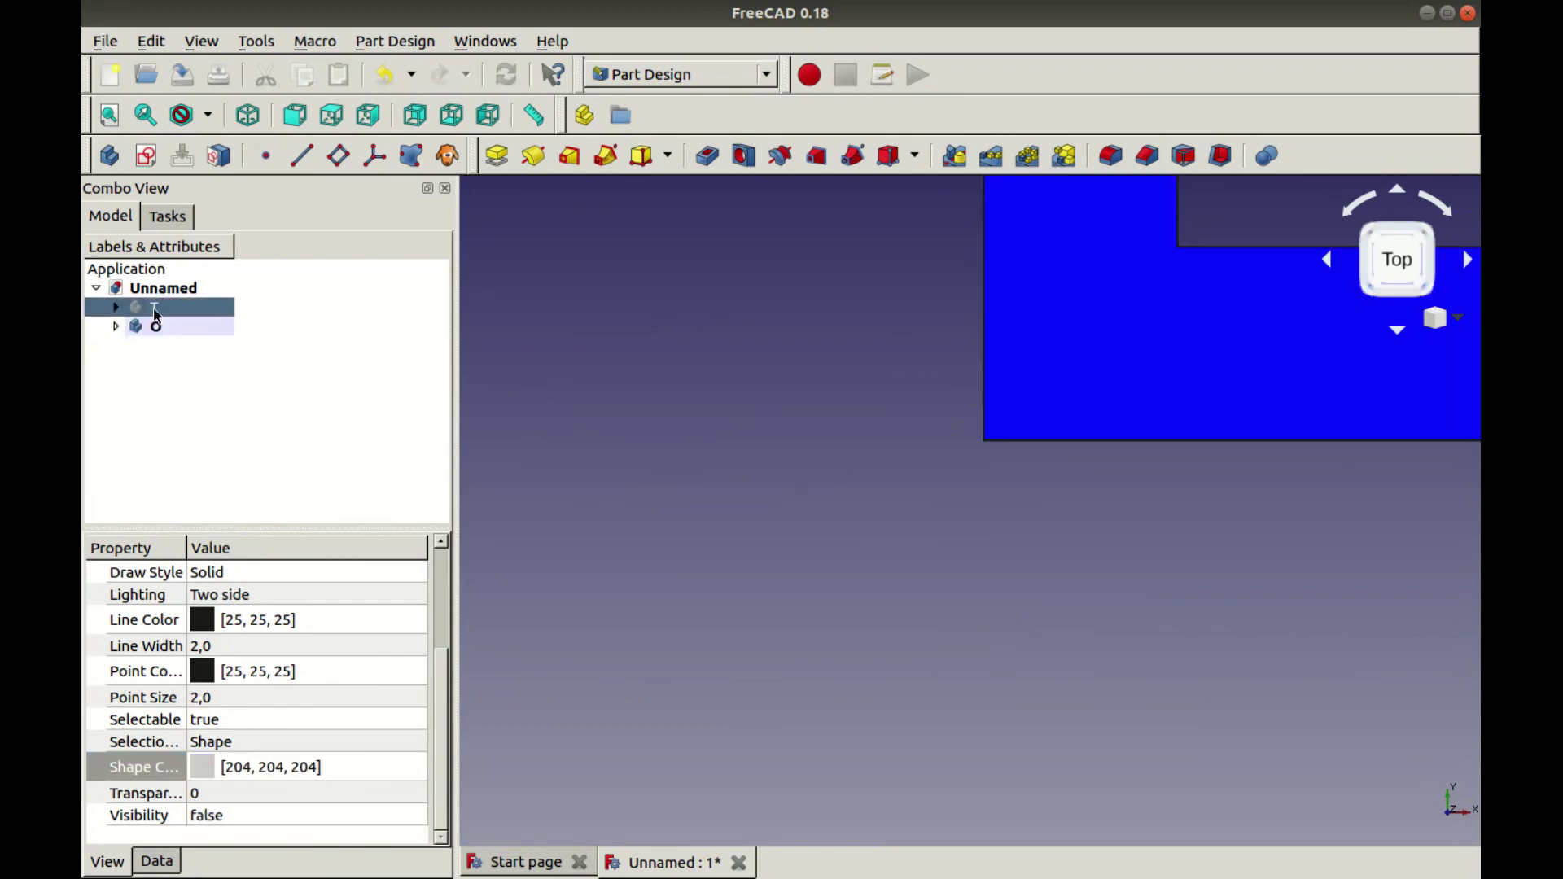
# Create a new body and rename it K
pyautogui.click(115, 327)
pyautogui.click(114, 326)
pyautogui.click(156, 290)
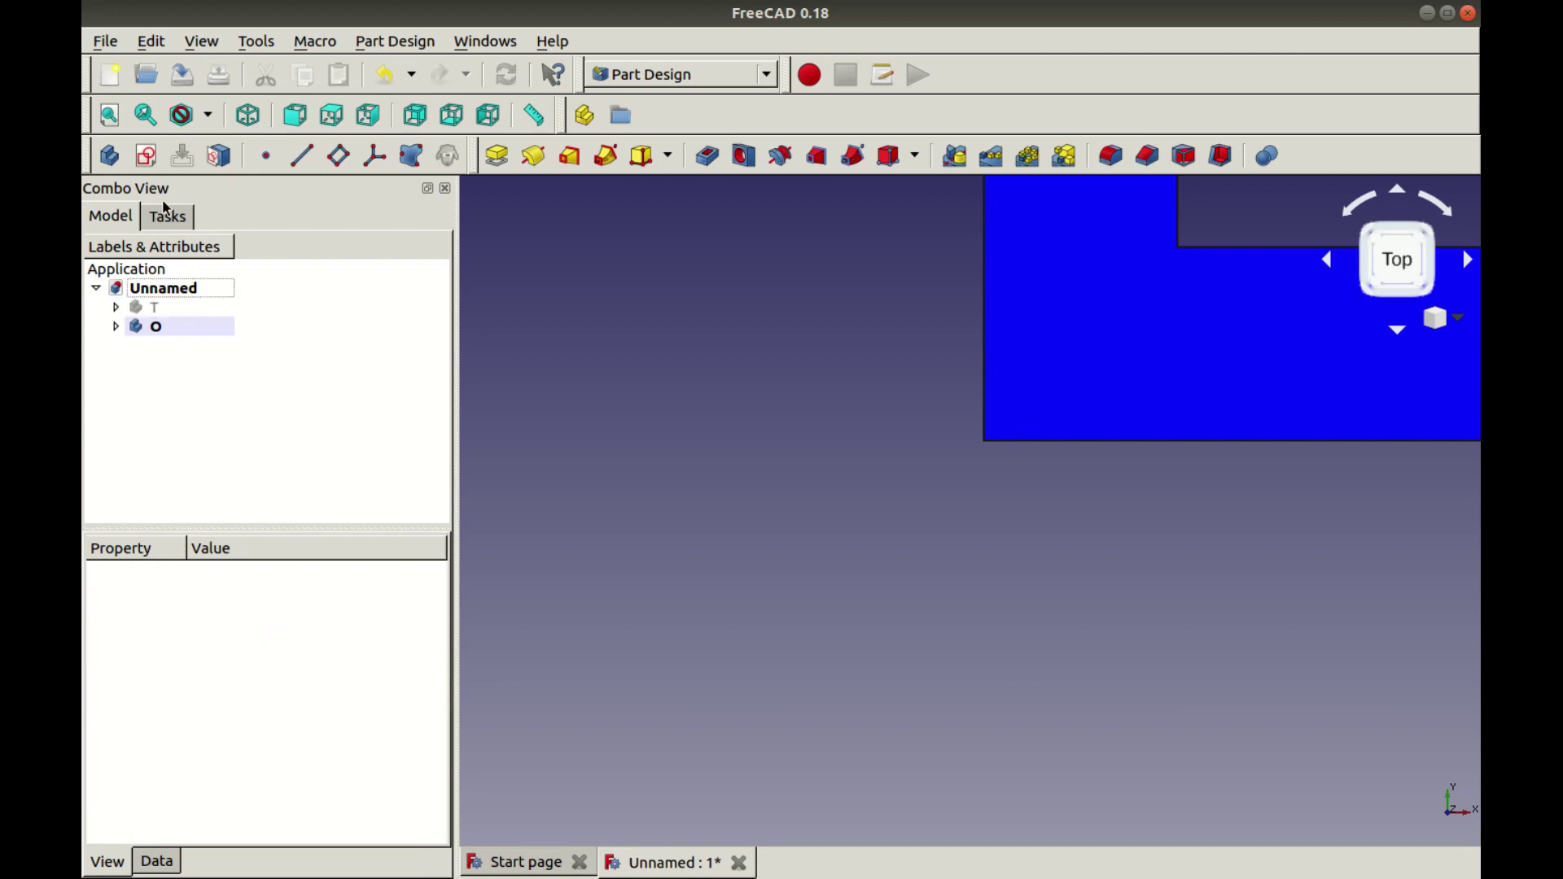
pyautogui.click(109, 157)
pyautogui.click(203, 346)
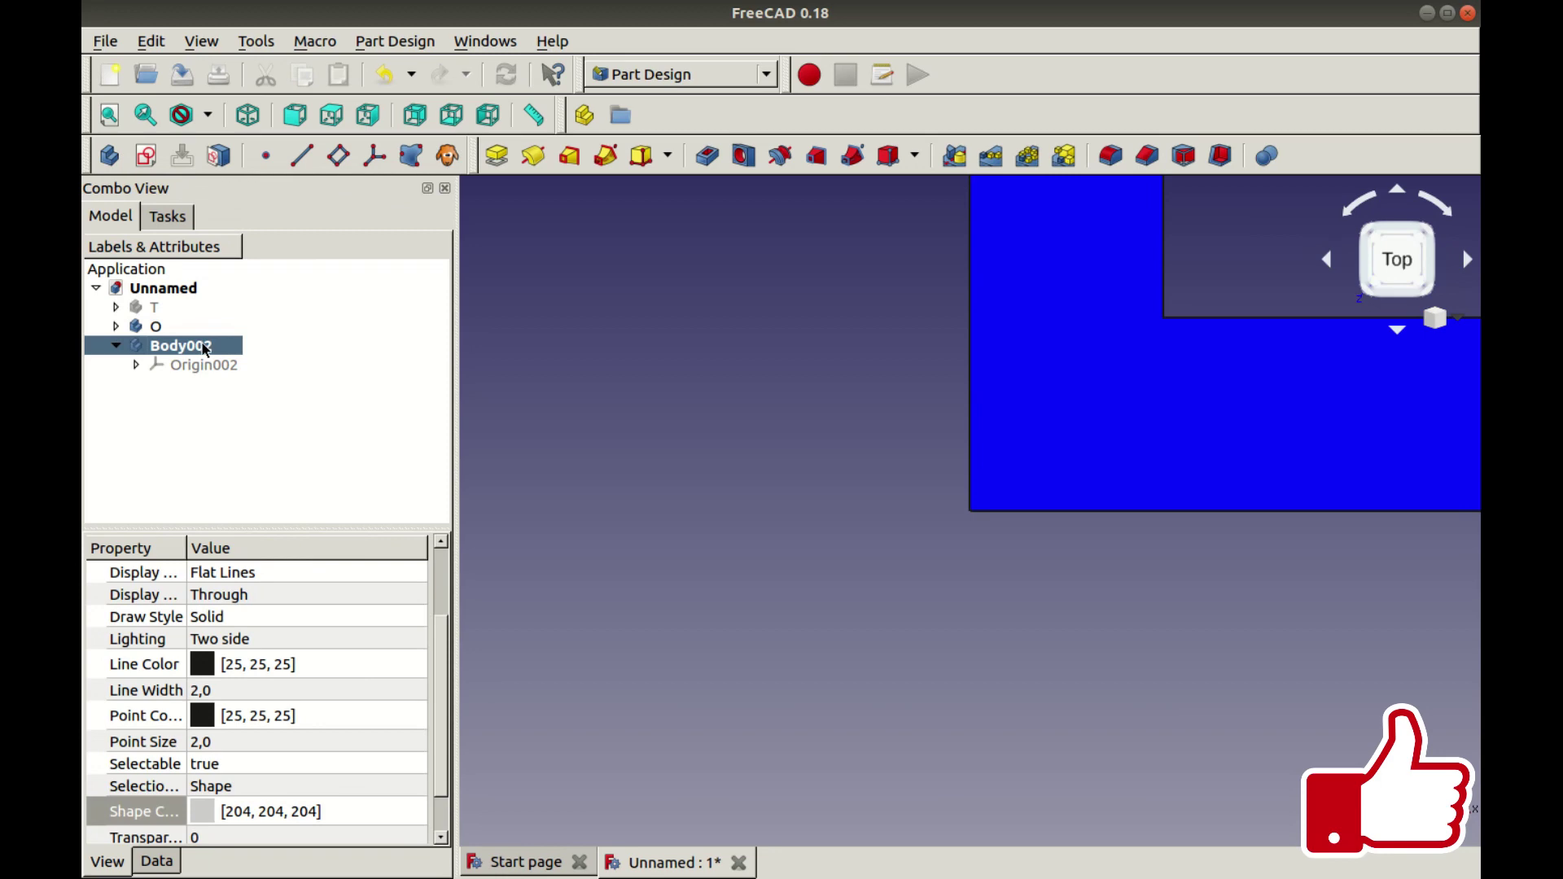
pyautogui.click(204, 346)
pyautogui.write('K')
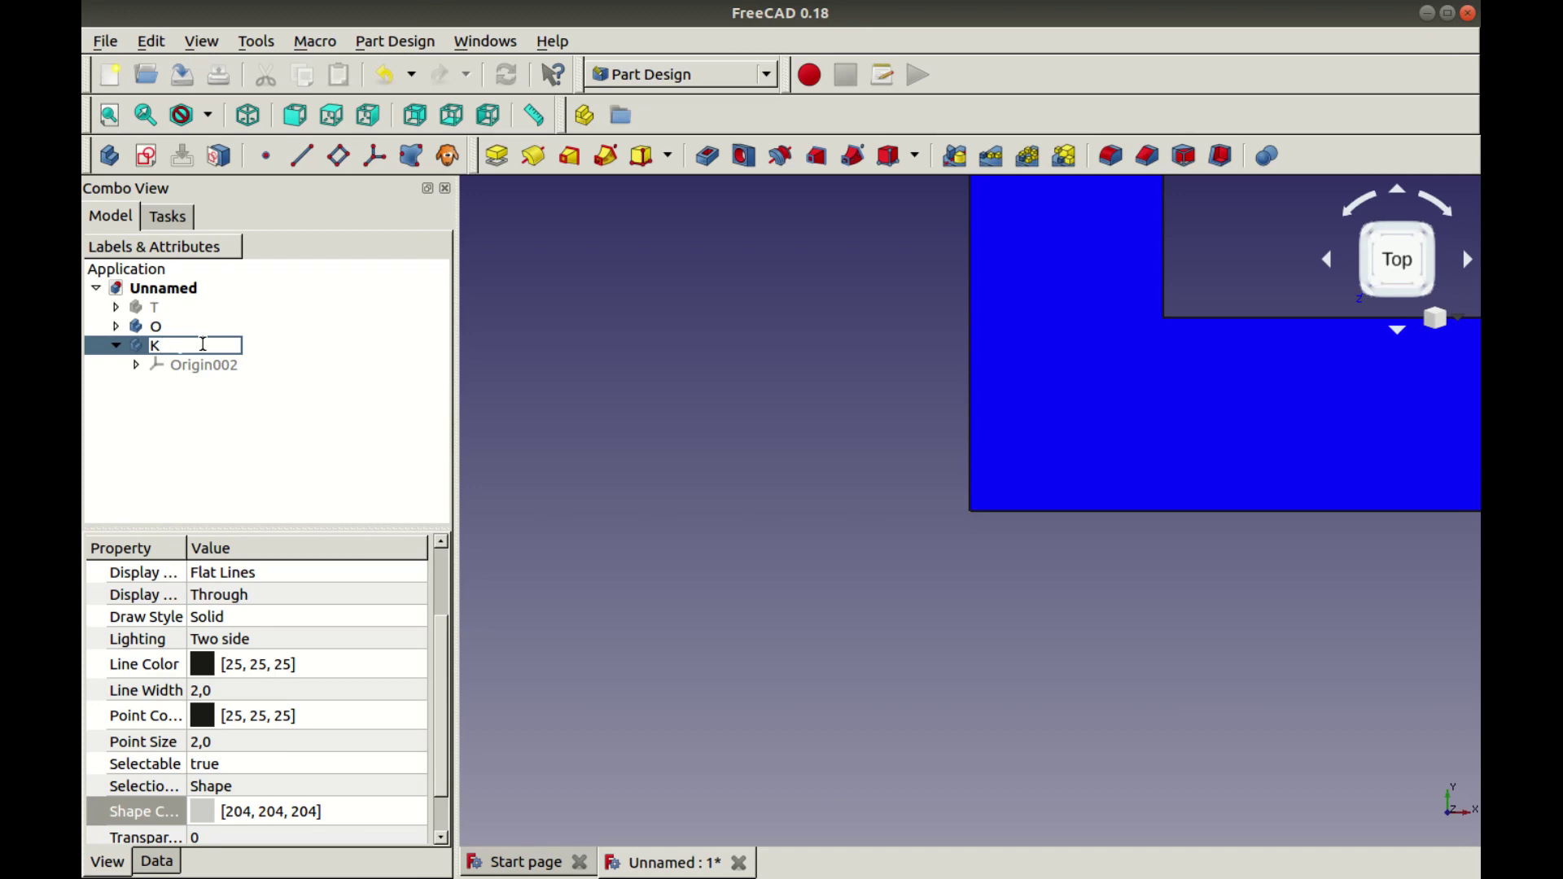
pyautogui.press('Return')
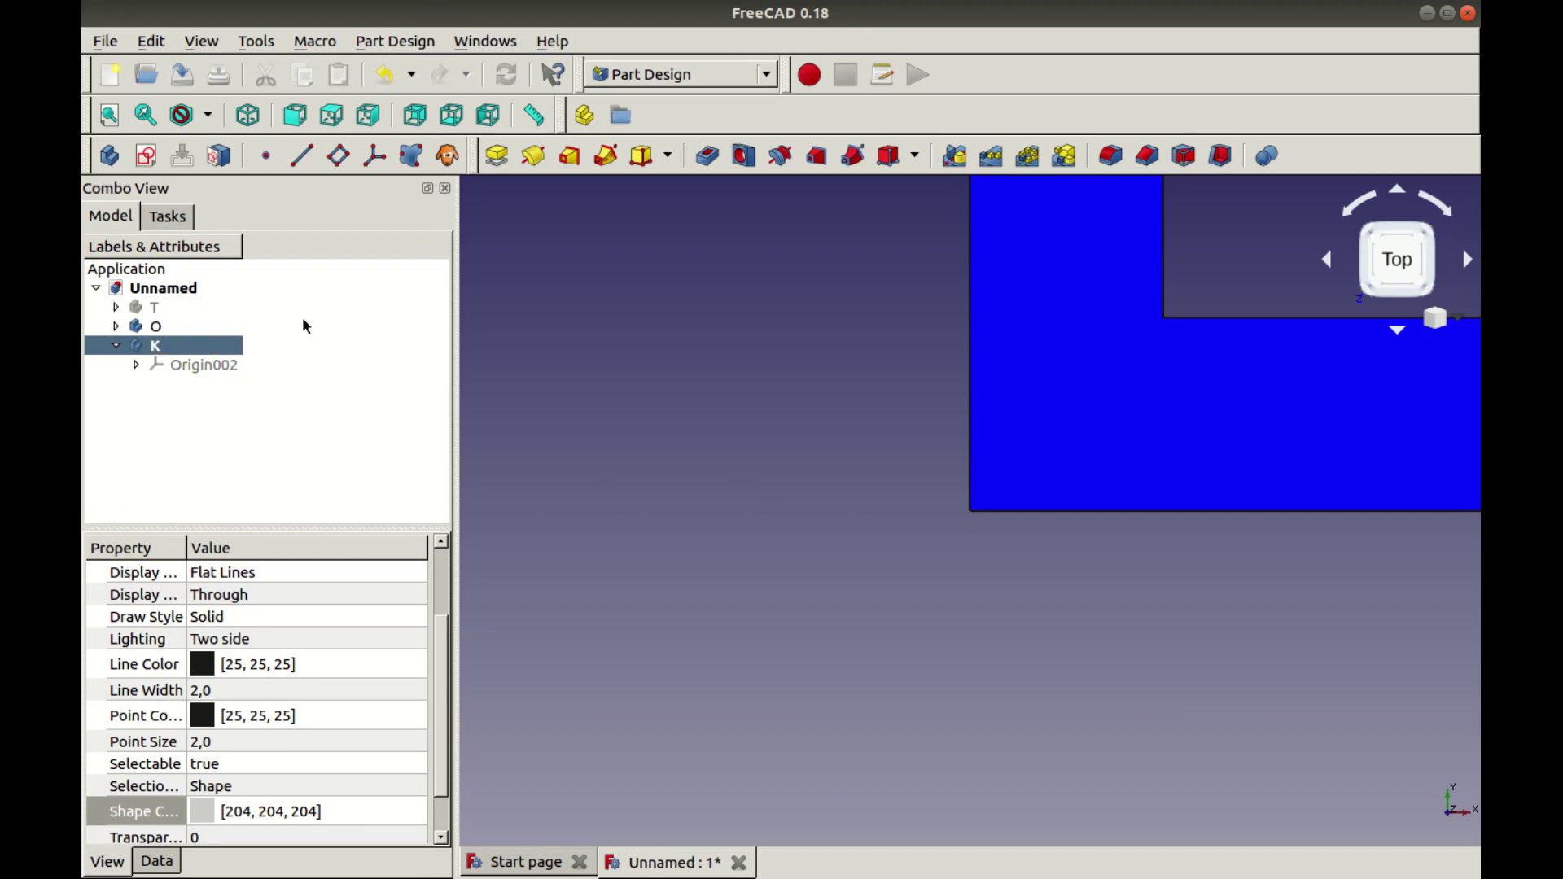
# Start a new sketch in body K on the XY plane
pyautogui.click(146, 156)
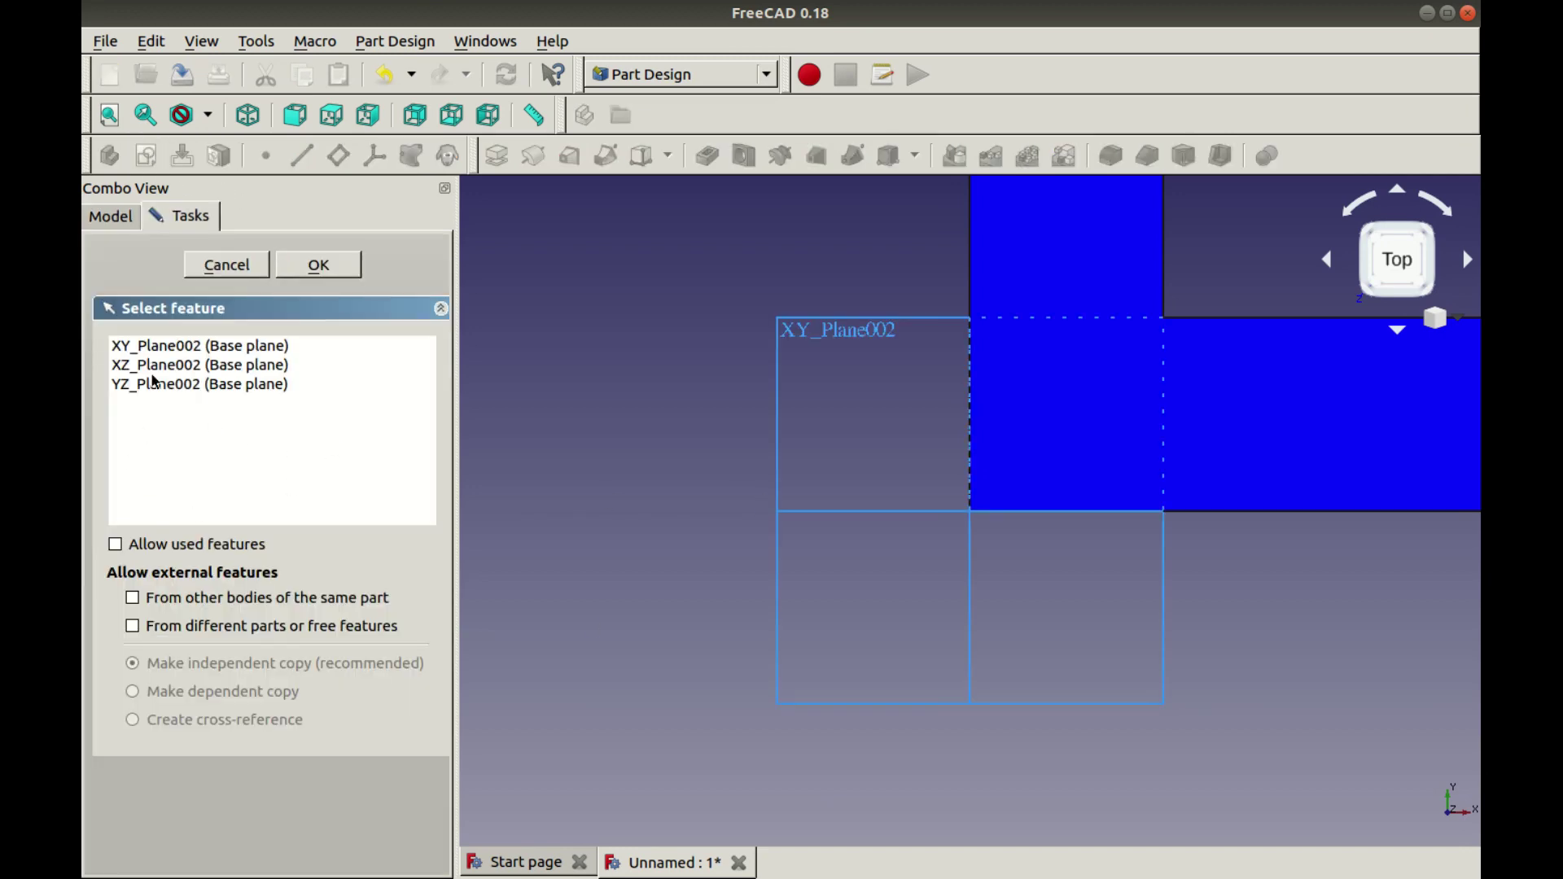
pyautogui.click(165, 348)
pyautogui.click(318, 265)
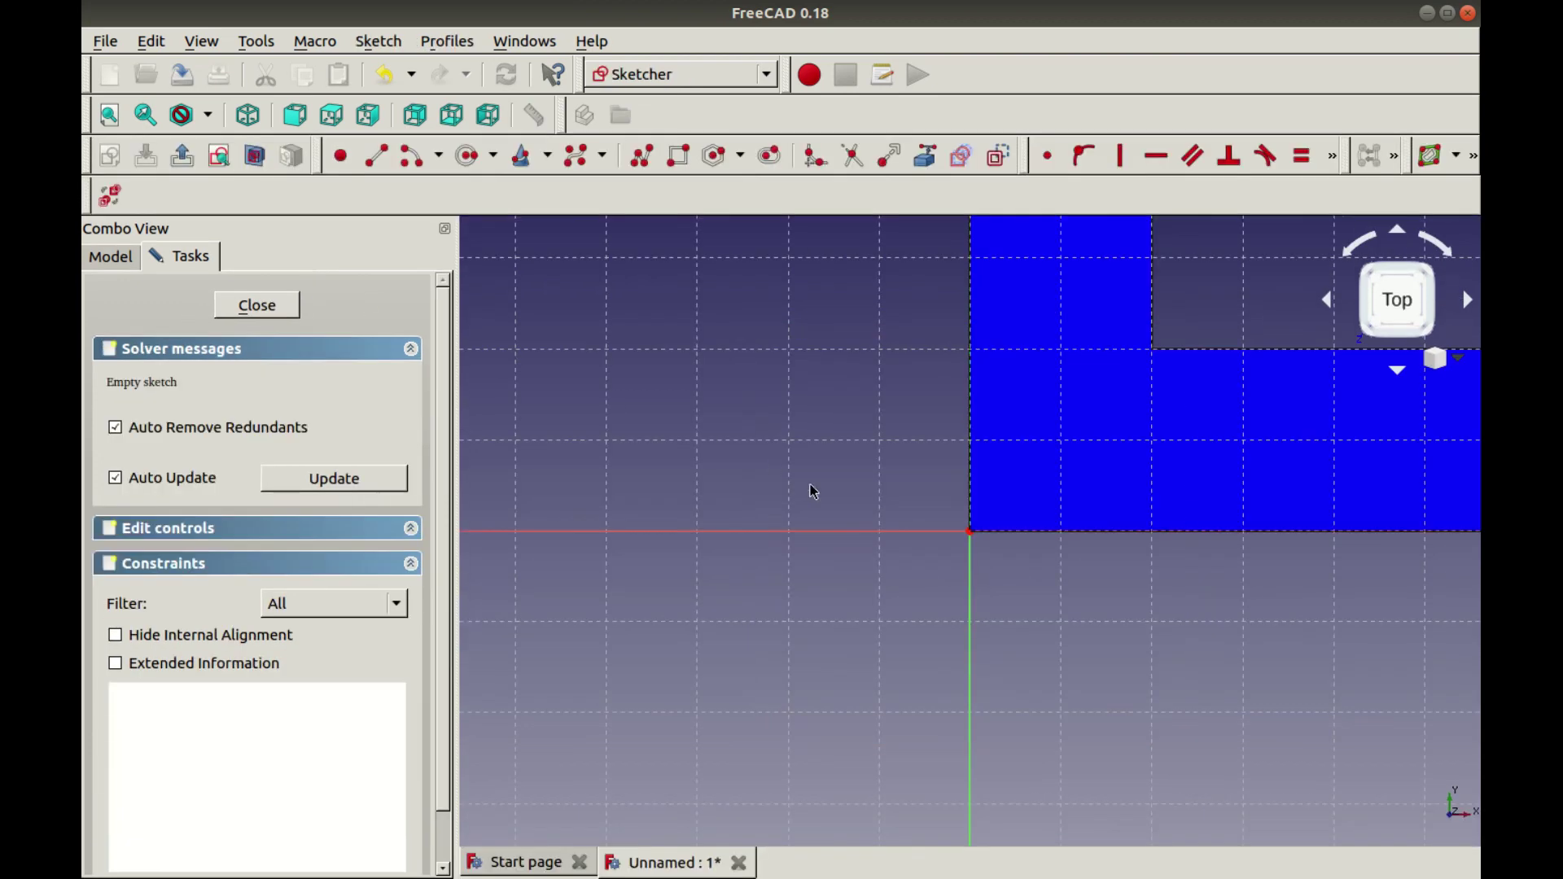
# Draw the K's top edge and inner stem line as a polyline
pyautogui.click(109, 115)
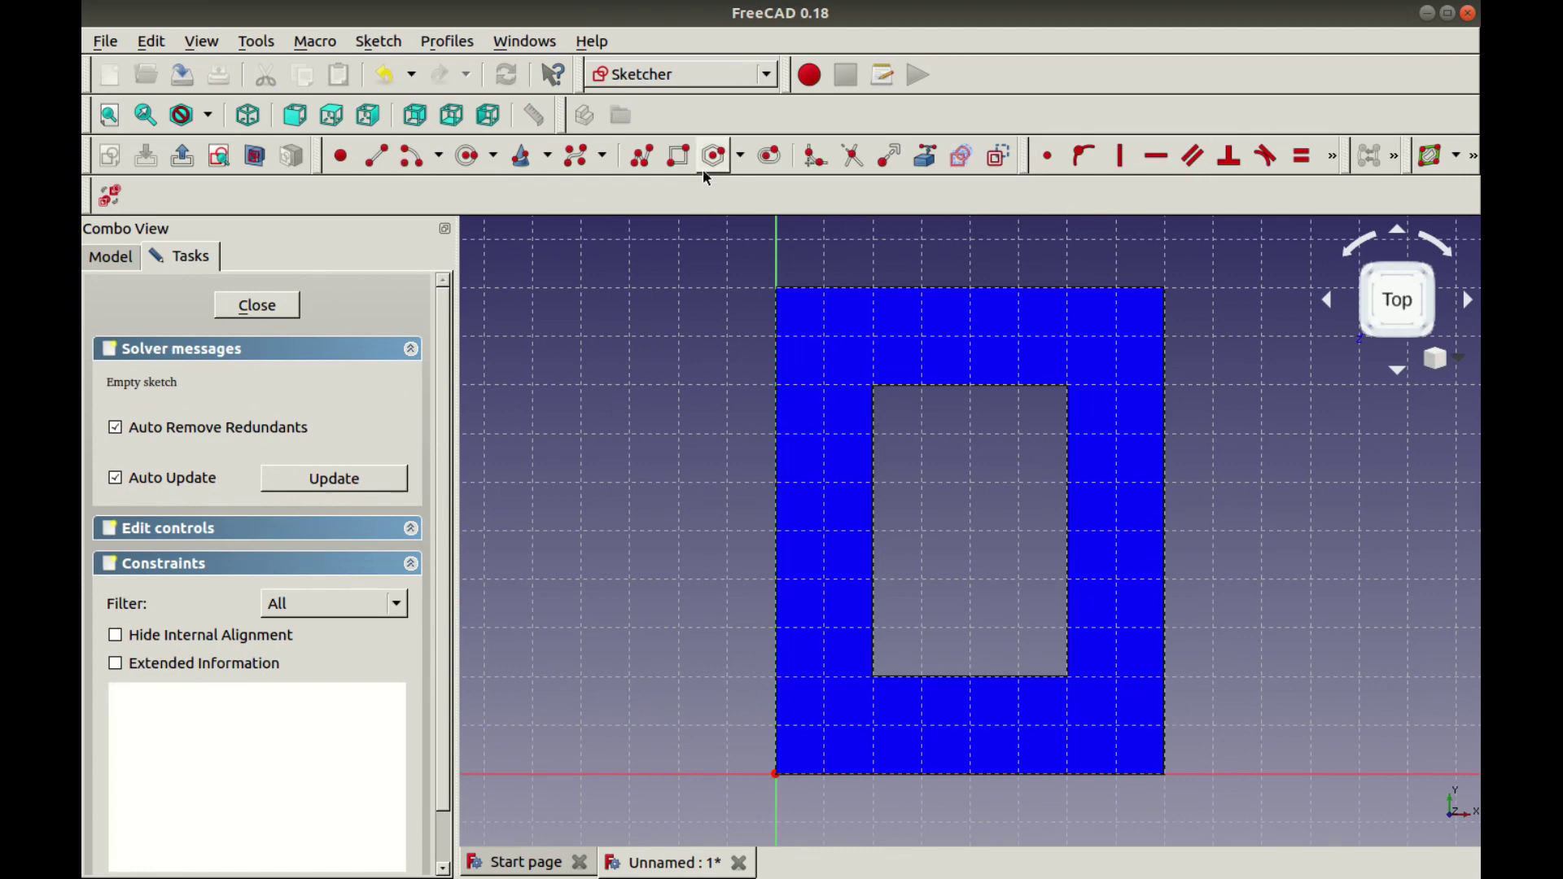
pyautogui.click(641, 155)
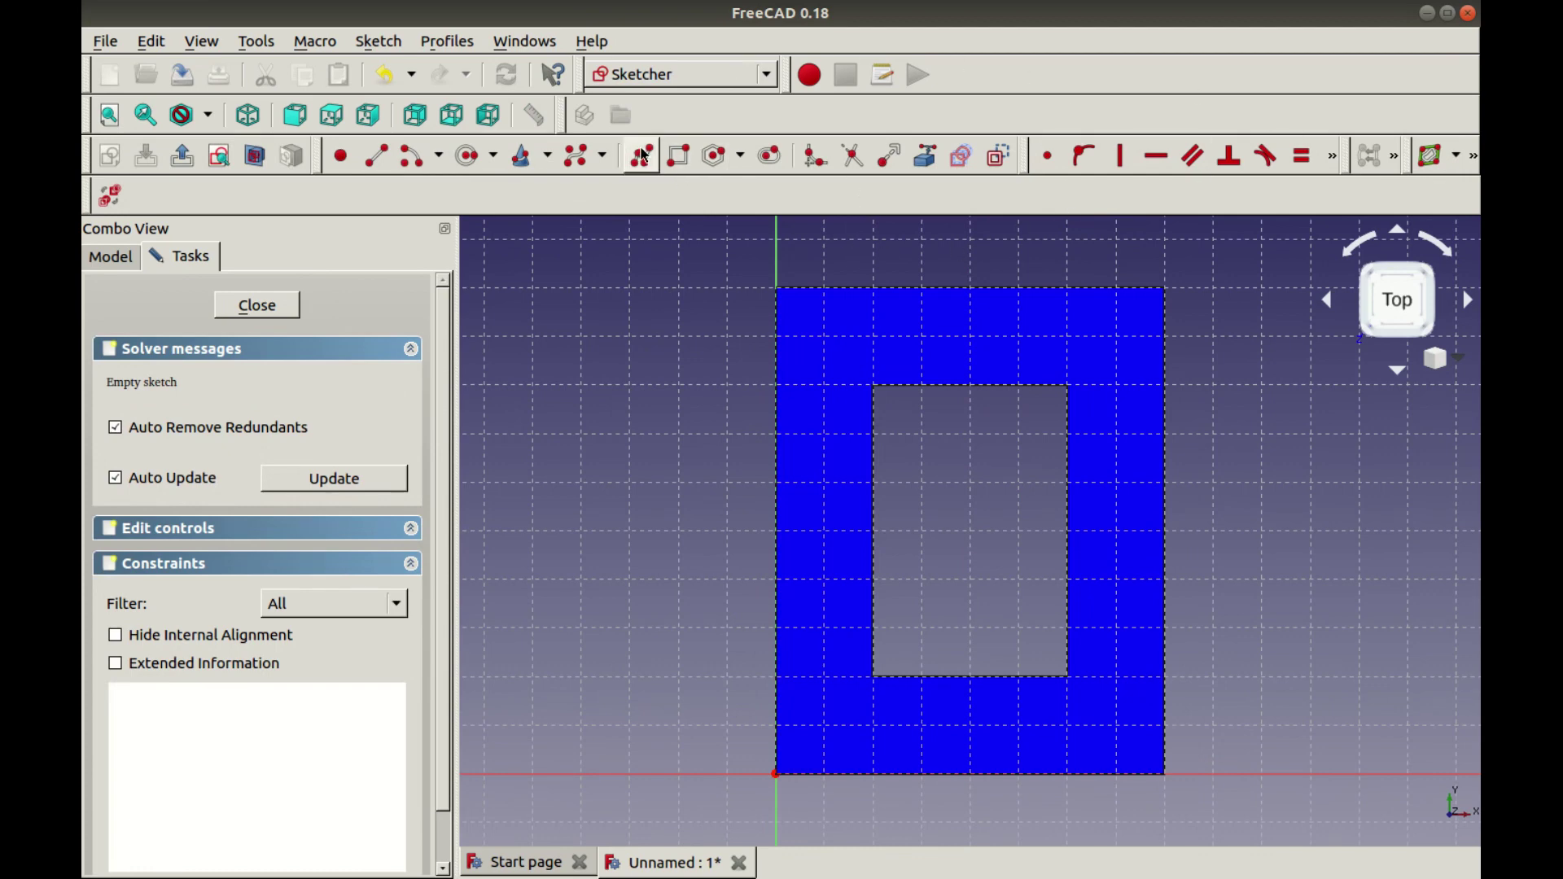
pyautogui.click(775, 287)
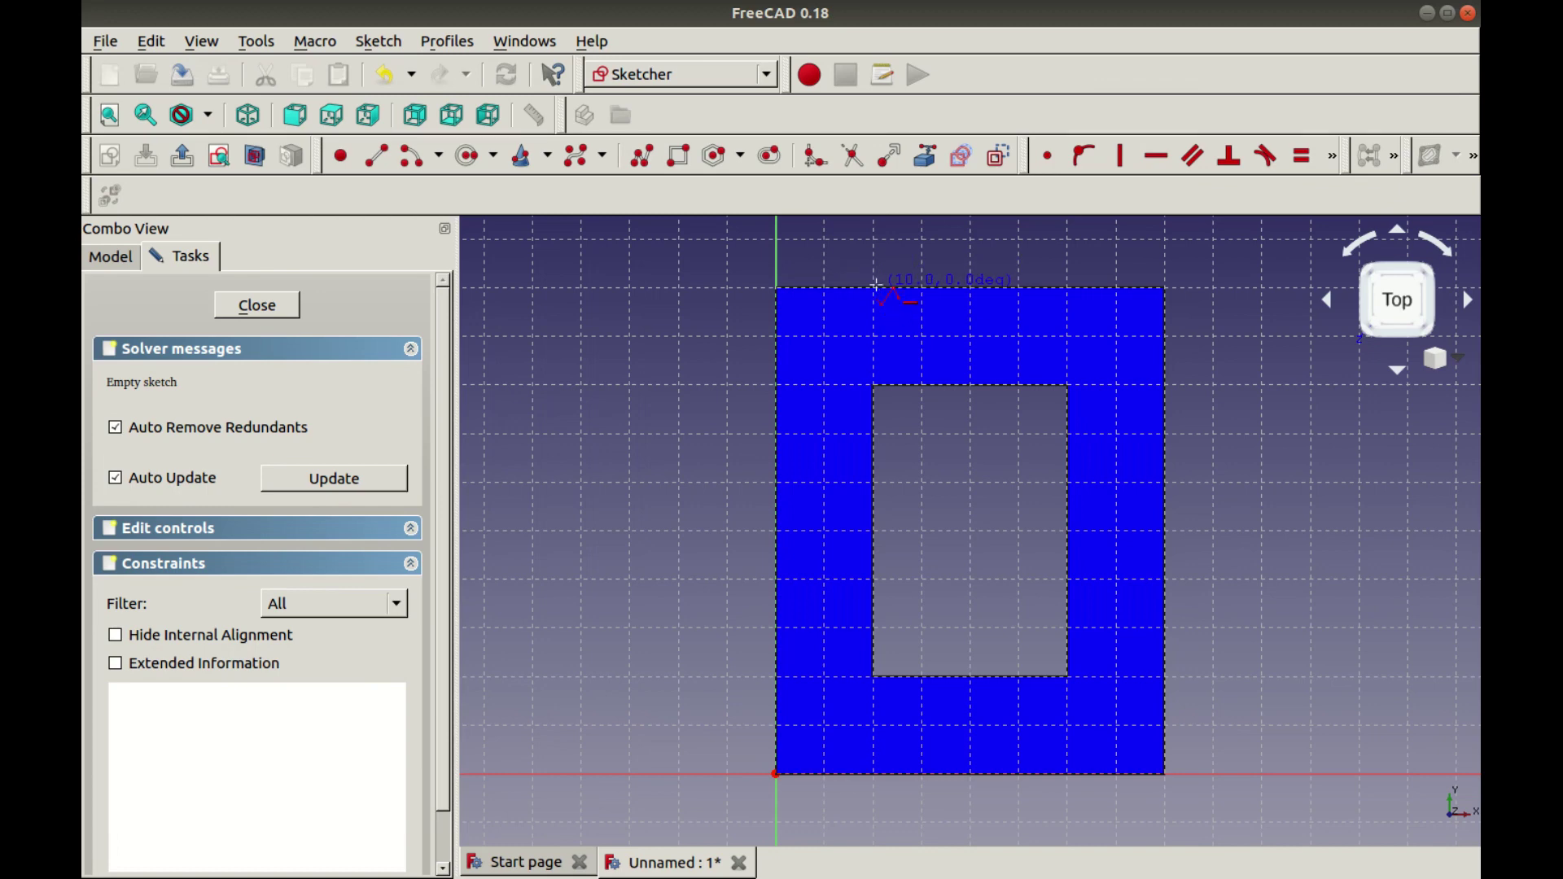
pyautogui.click(875, 287)
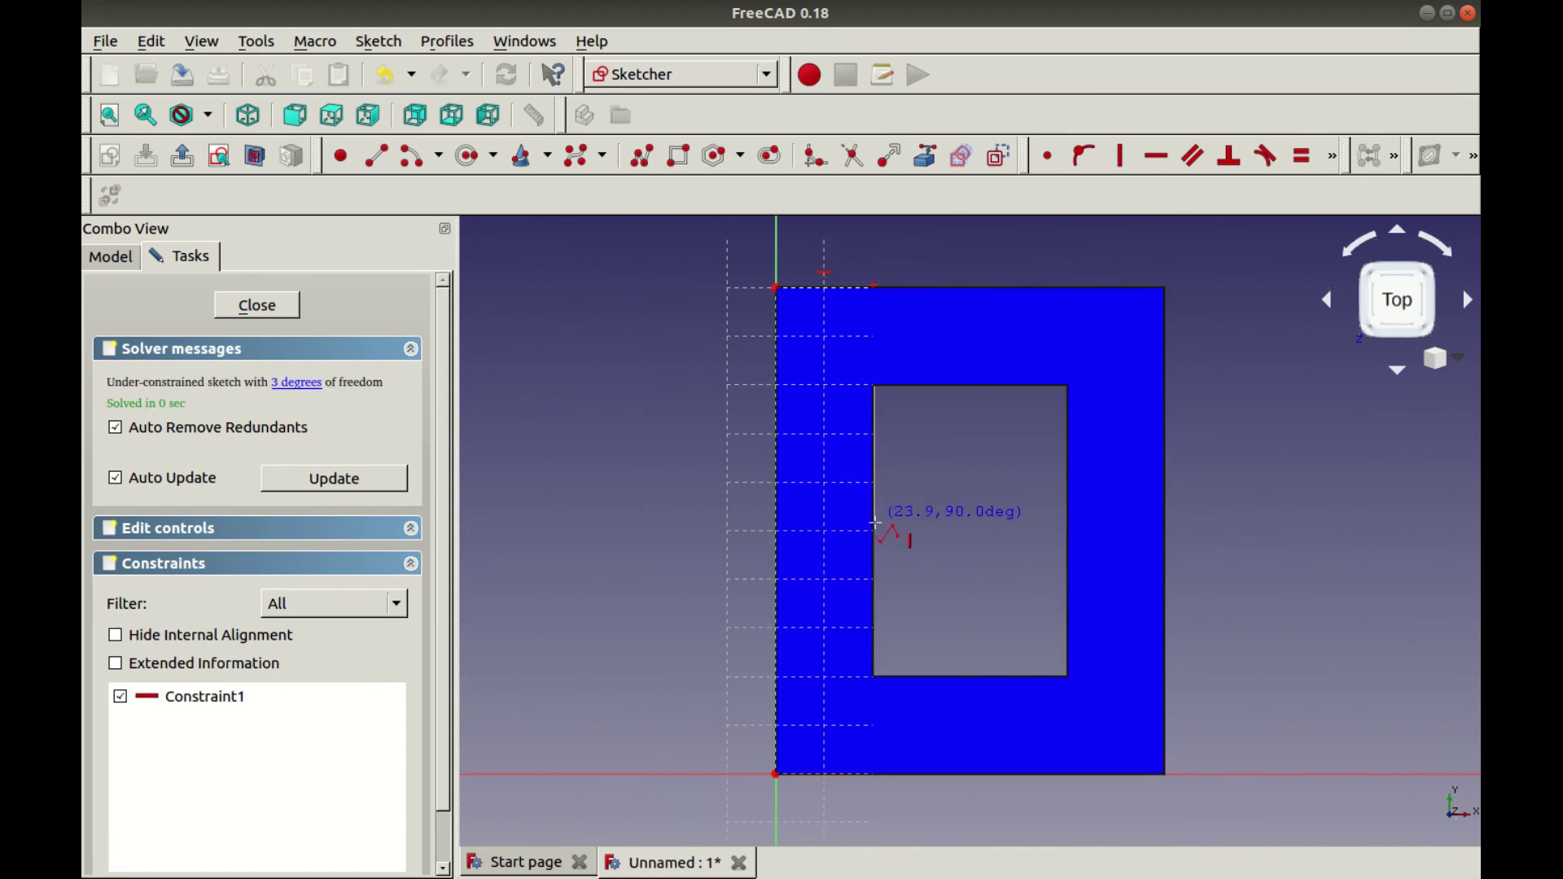
pyautogui.click(875, 482)
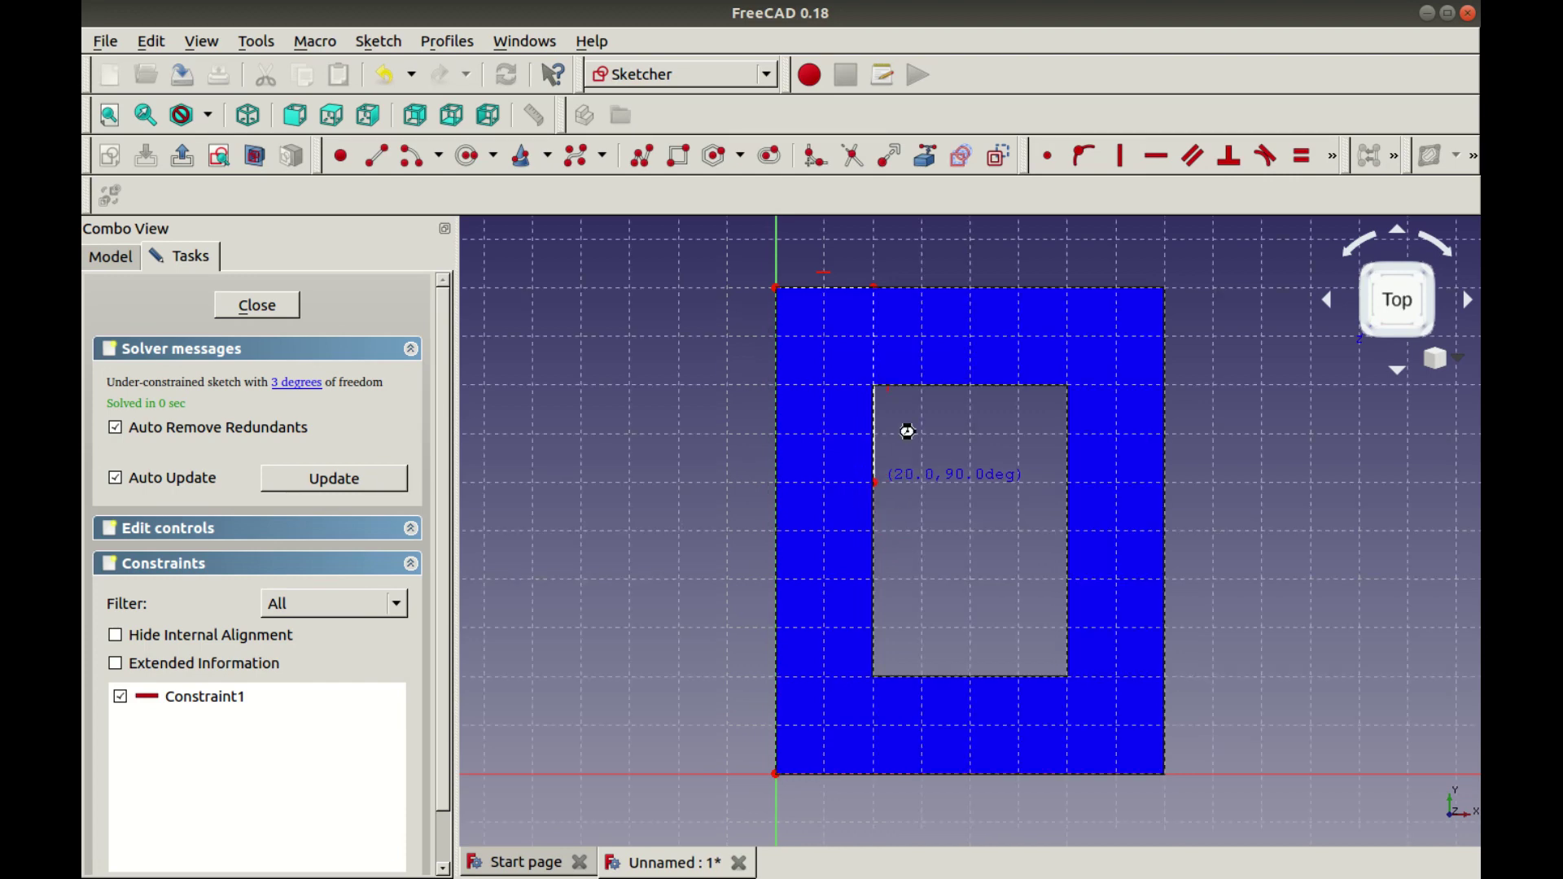
# Continue the polyline through the upper and lower diagonal arms to the bottom edge
pyautogui.click(1105, 287)
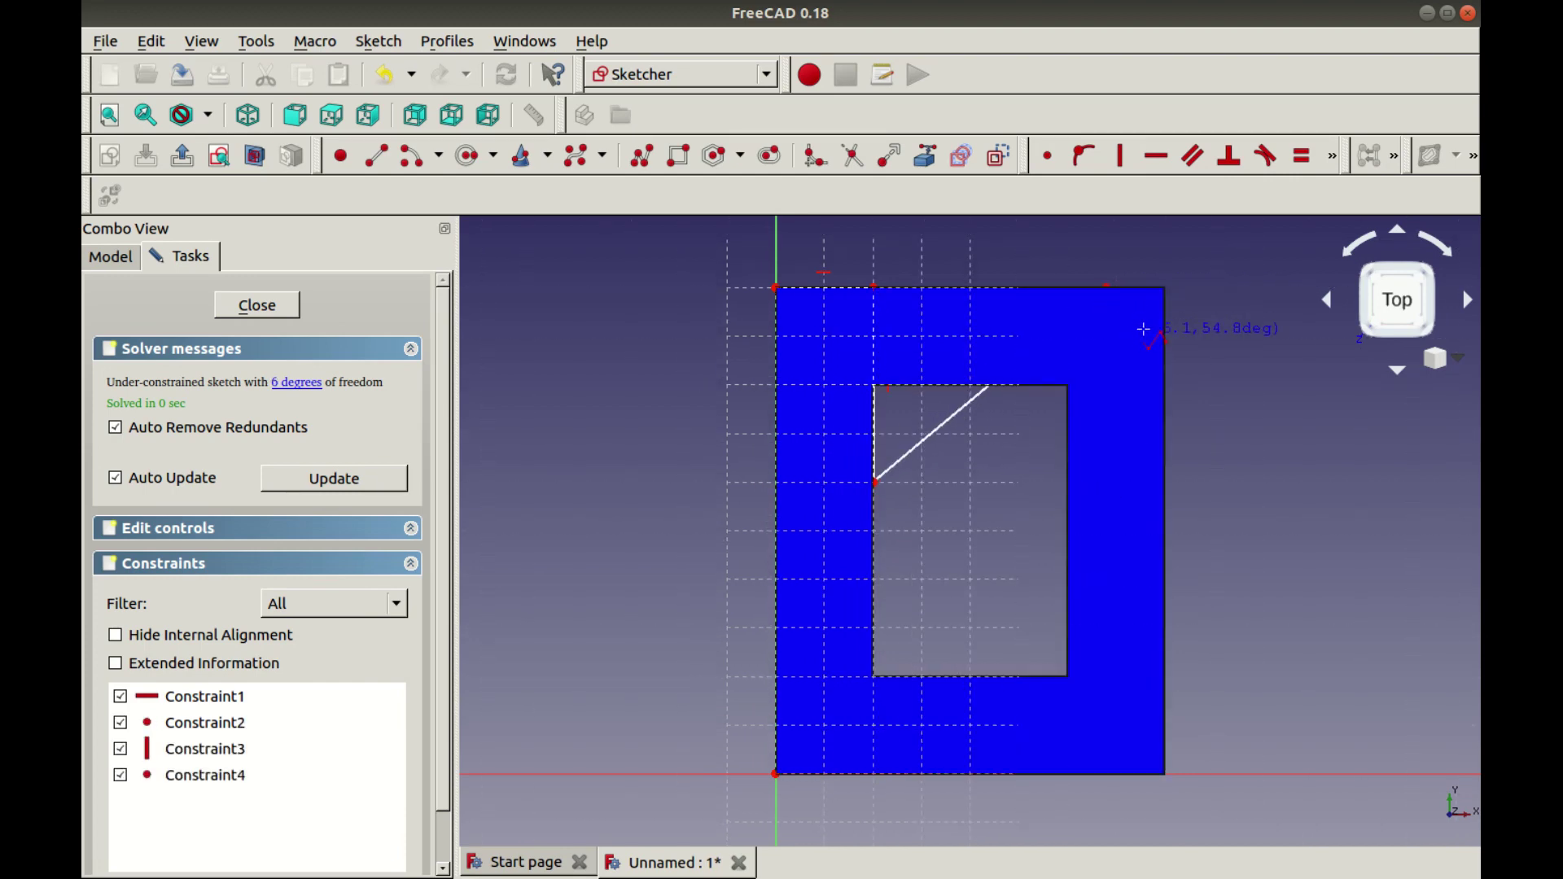
pyautogui.click(1170, 354)
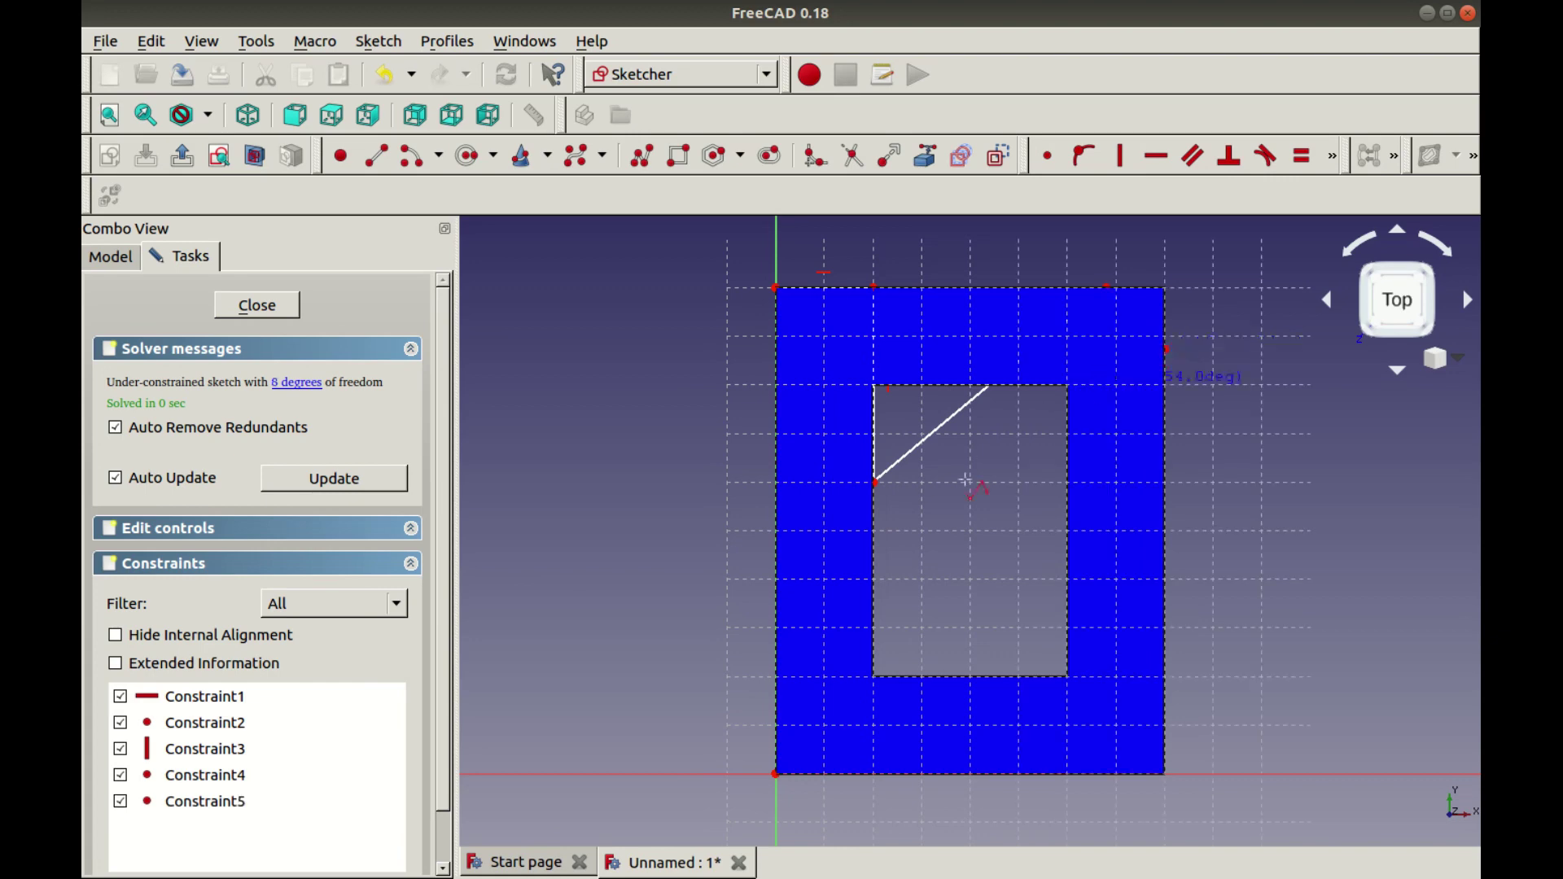
pyautogui.click(920, 531)
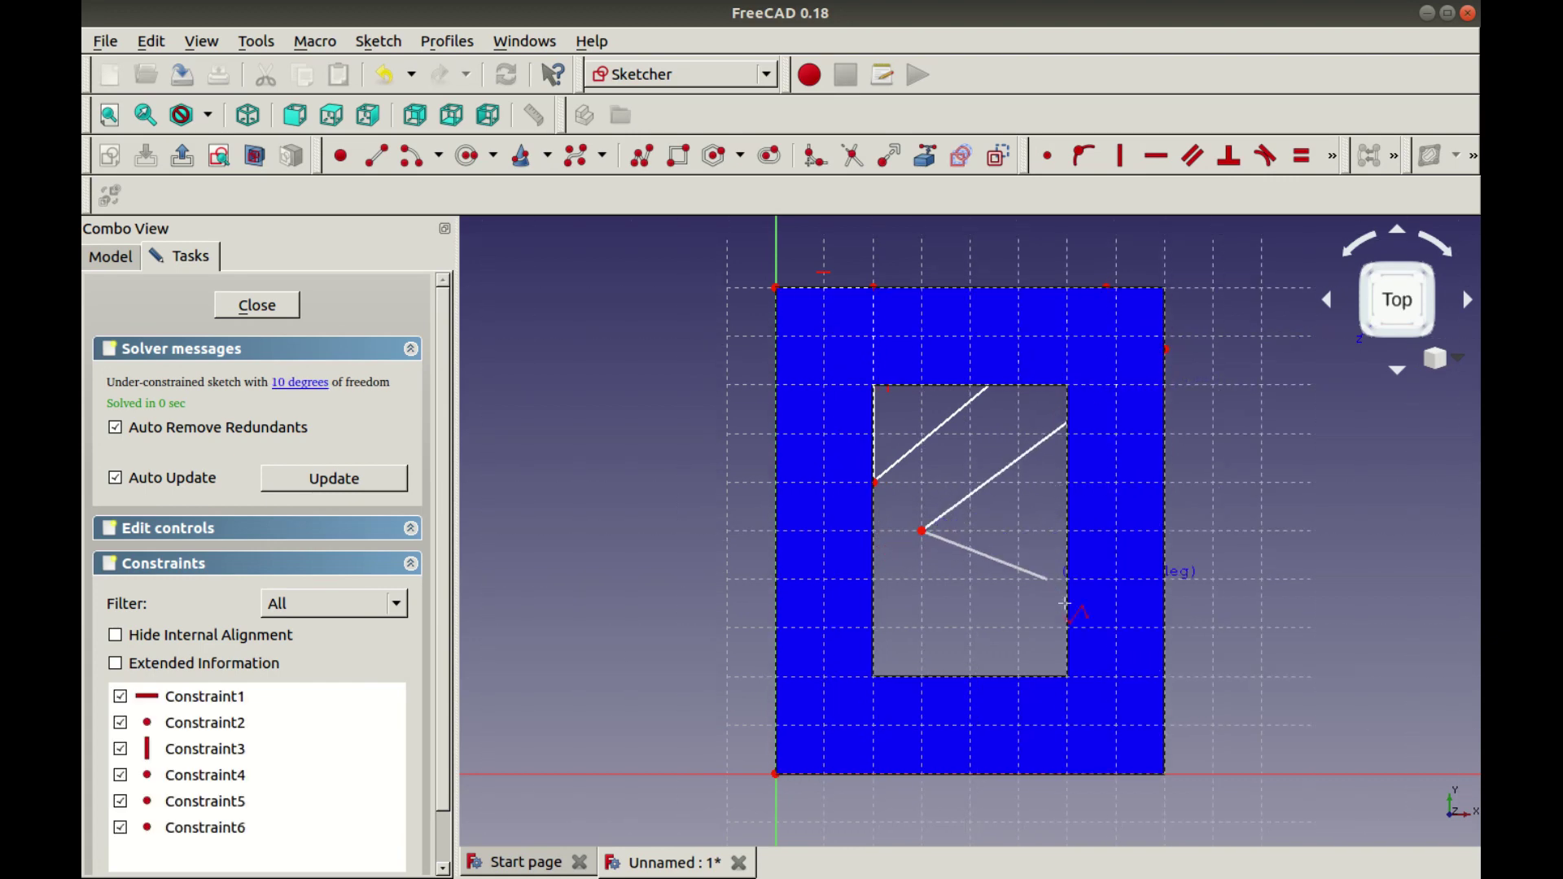
pyautogui.click(1166, 711)
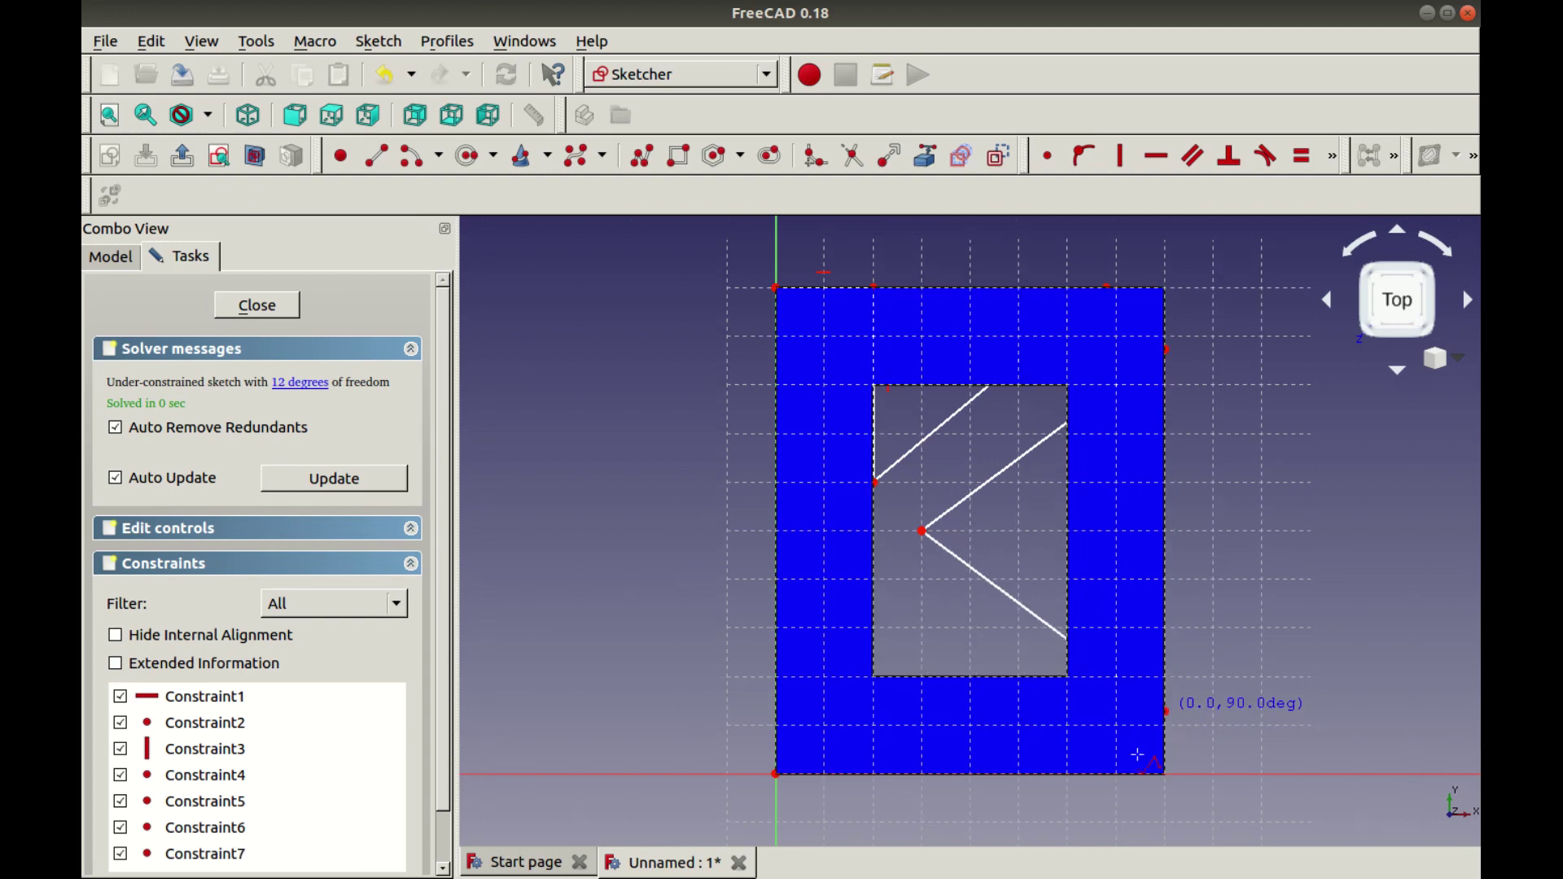
pyautogui.click(1102, 775)
pyautogui.click(977, 676)
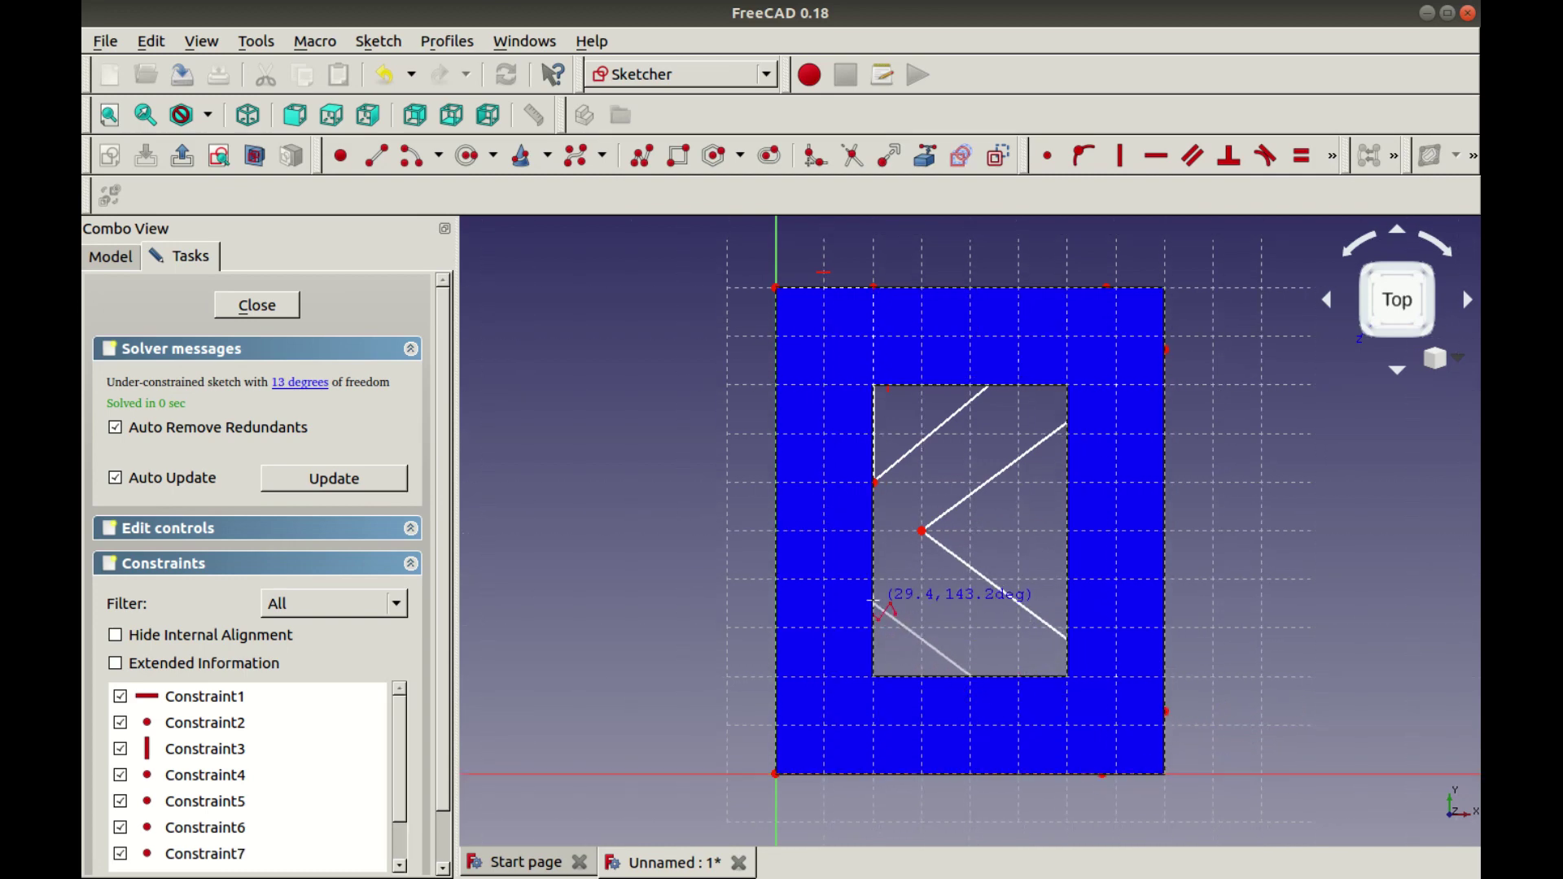
pyautogui.click(875, 591)
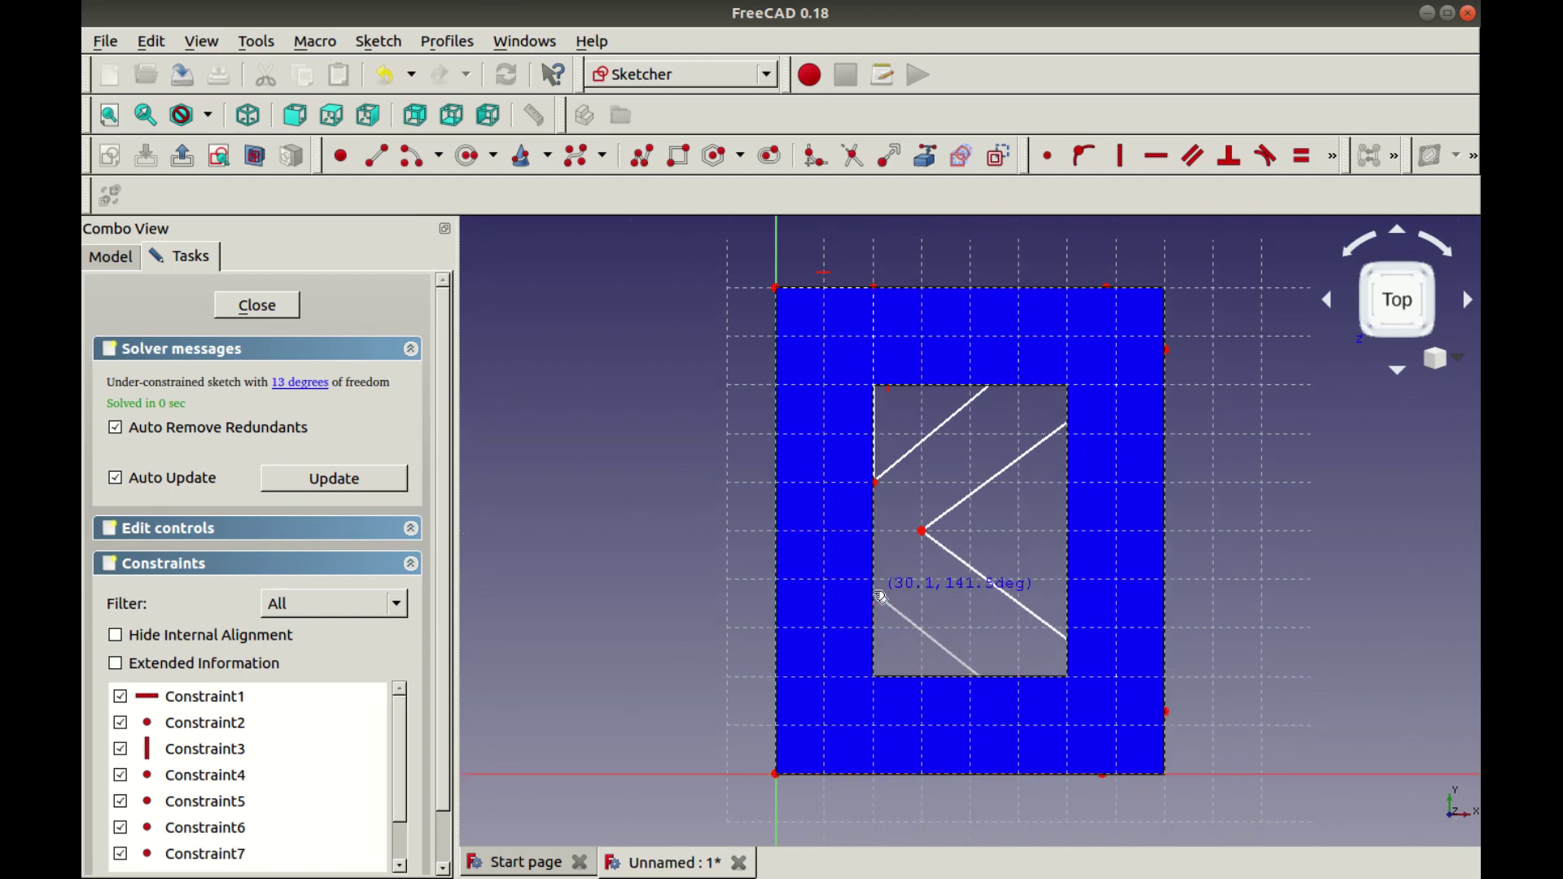
pyautogui.click(873, 775)
# Close the K outline with a vertical left edge from the origin and hide body O
pyautogui.click(773, 774)
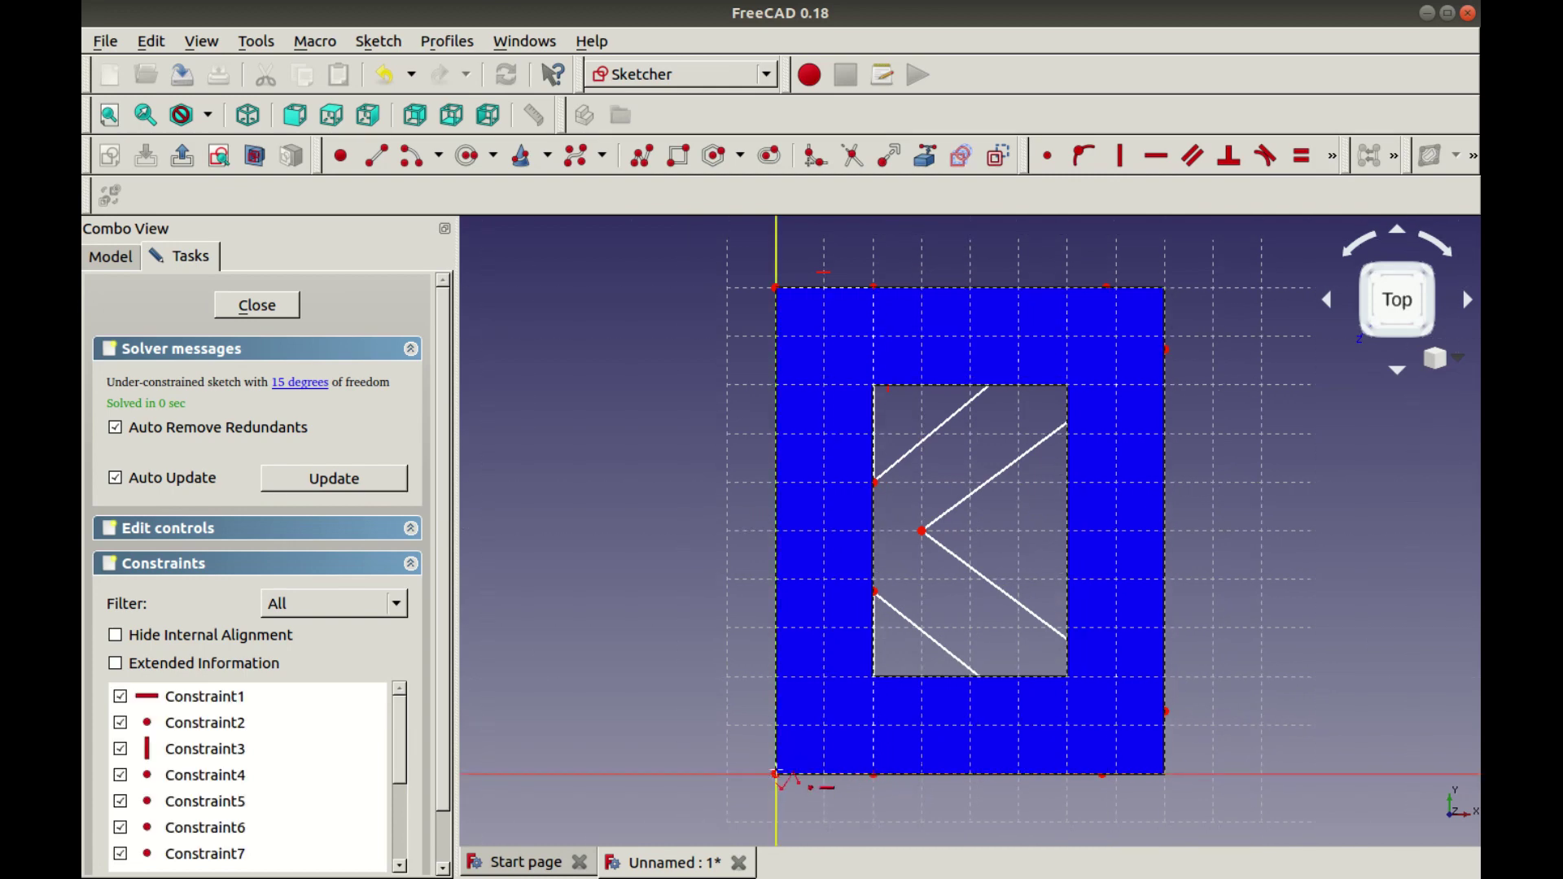
pyautogui.click(773, 287)
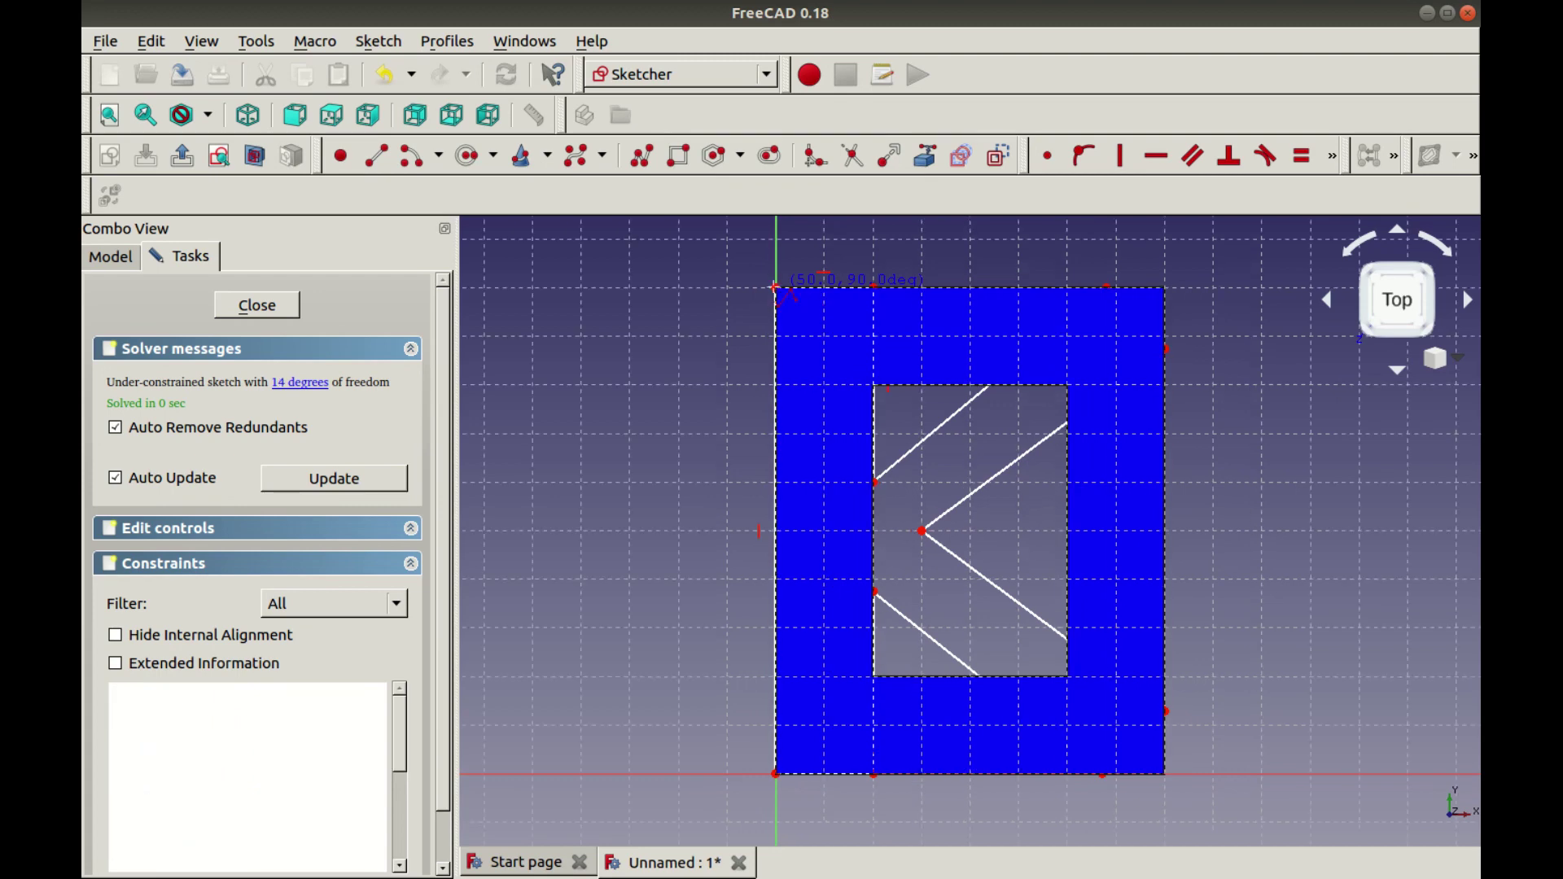
pyautogui.click(111, 257)
pyautogui.click(160, 372)
pyautogui.press('space')
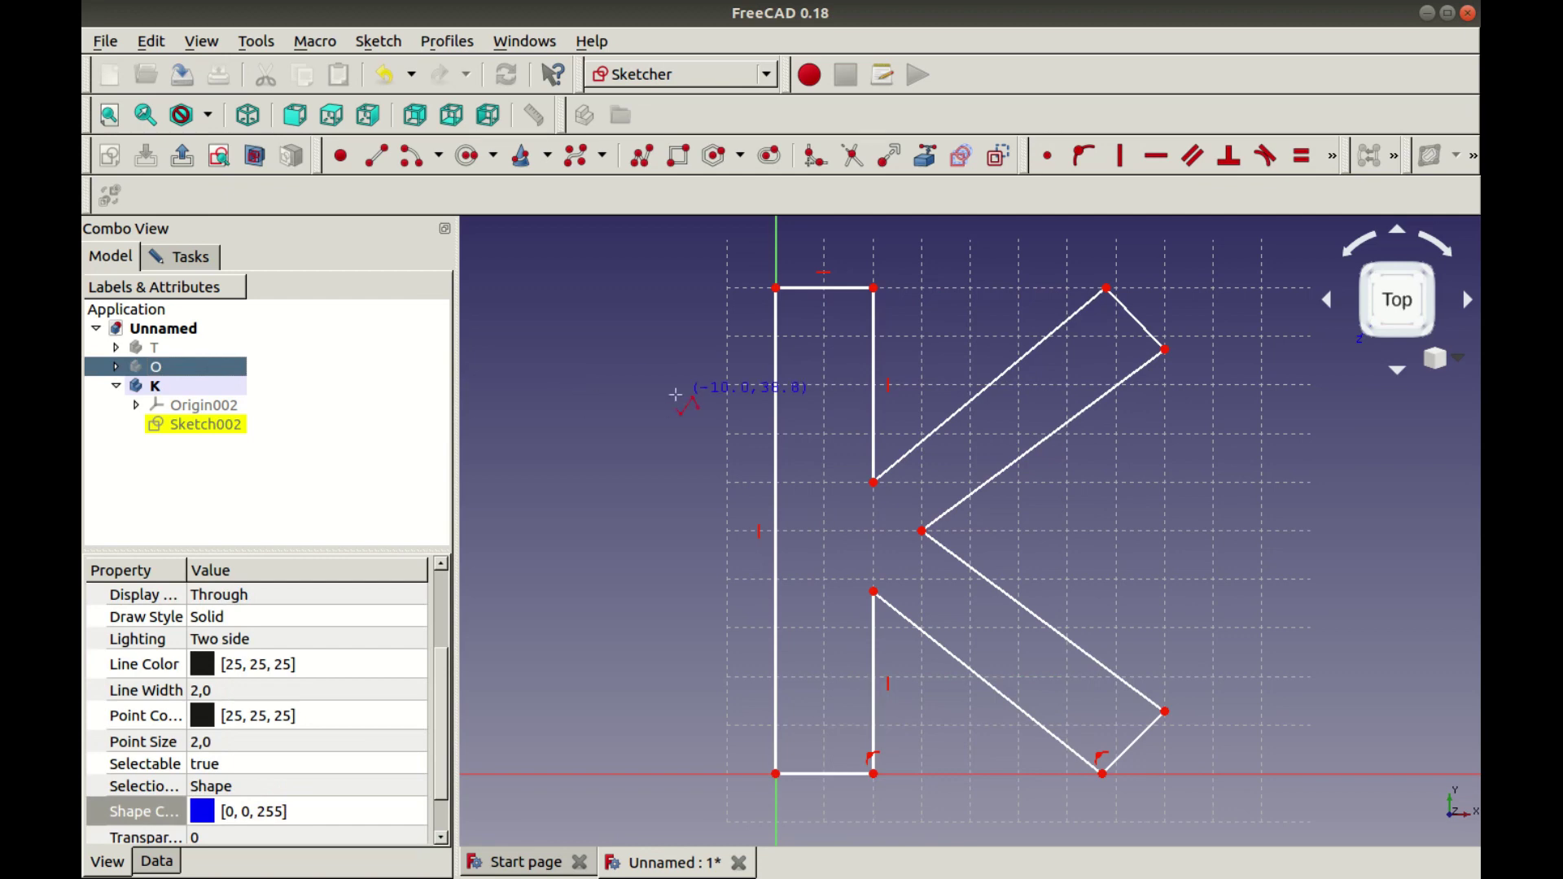
pyautogui.click(207, 425)
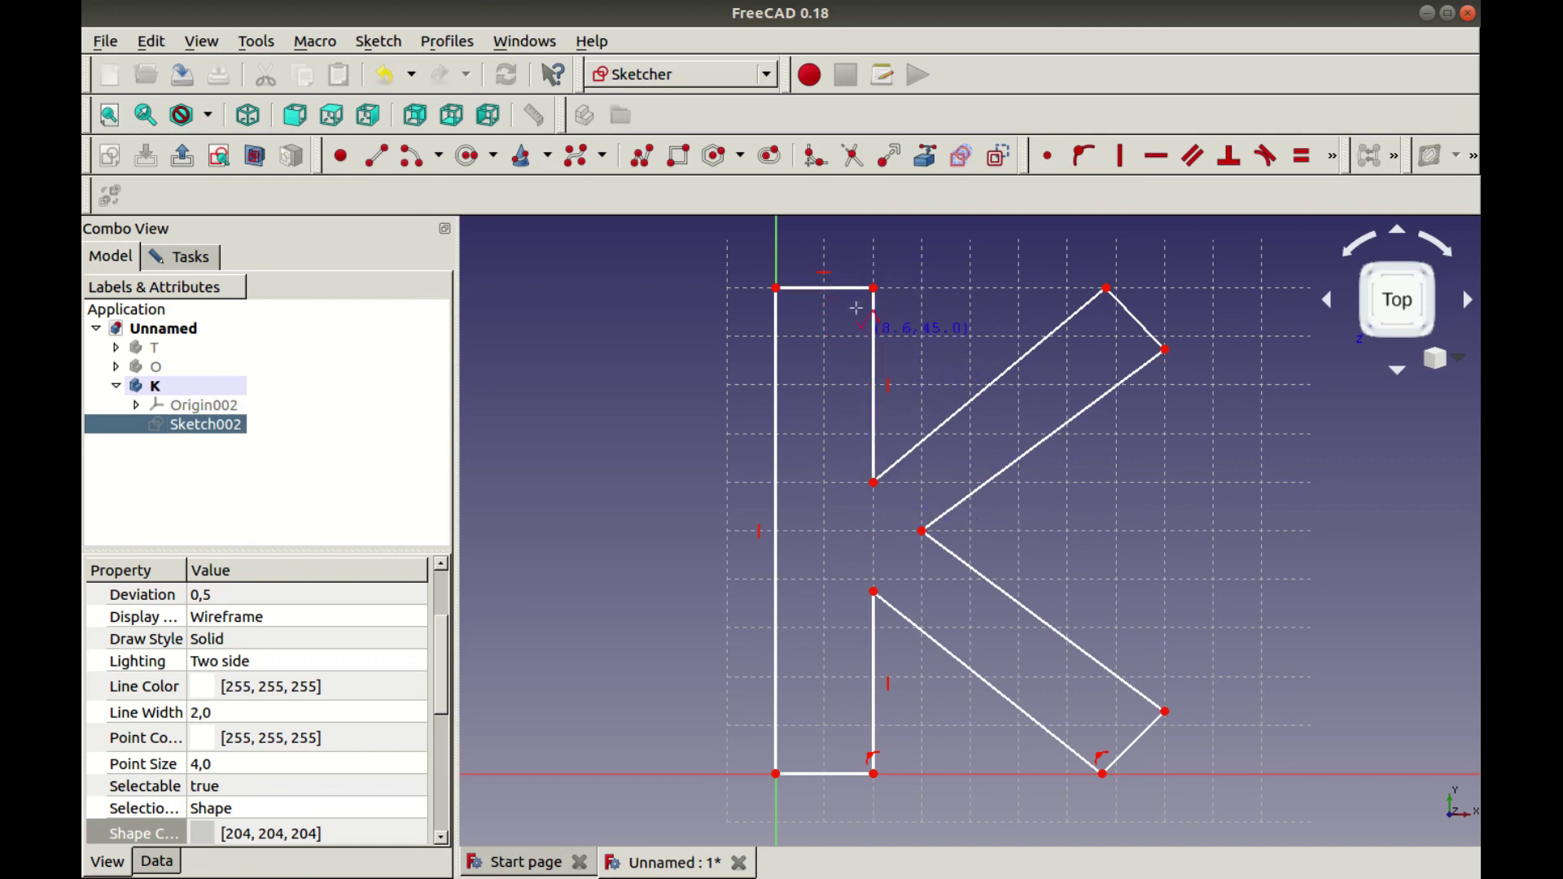
# Constrain the K's top edge to a 10 mm horizontal width
pyautogui.click(1333, 156)
pyautogui.click(1174, 196)
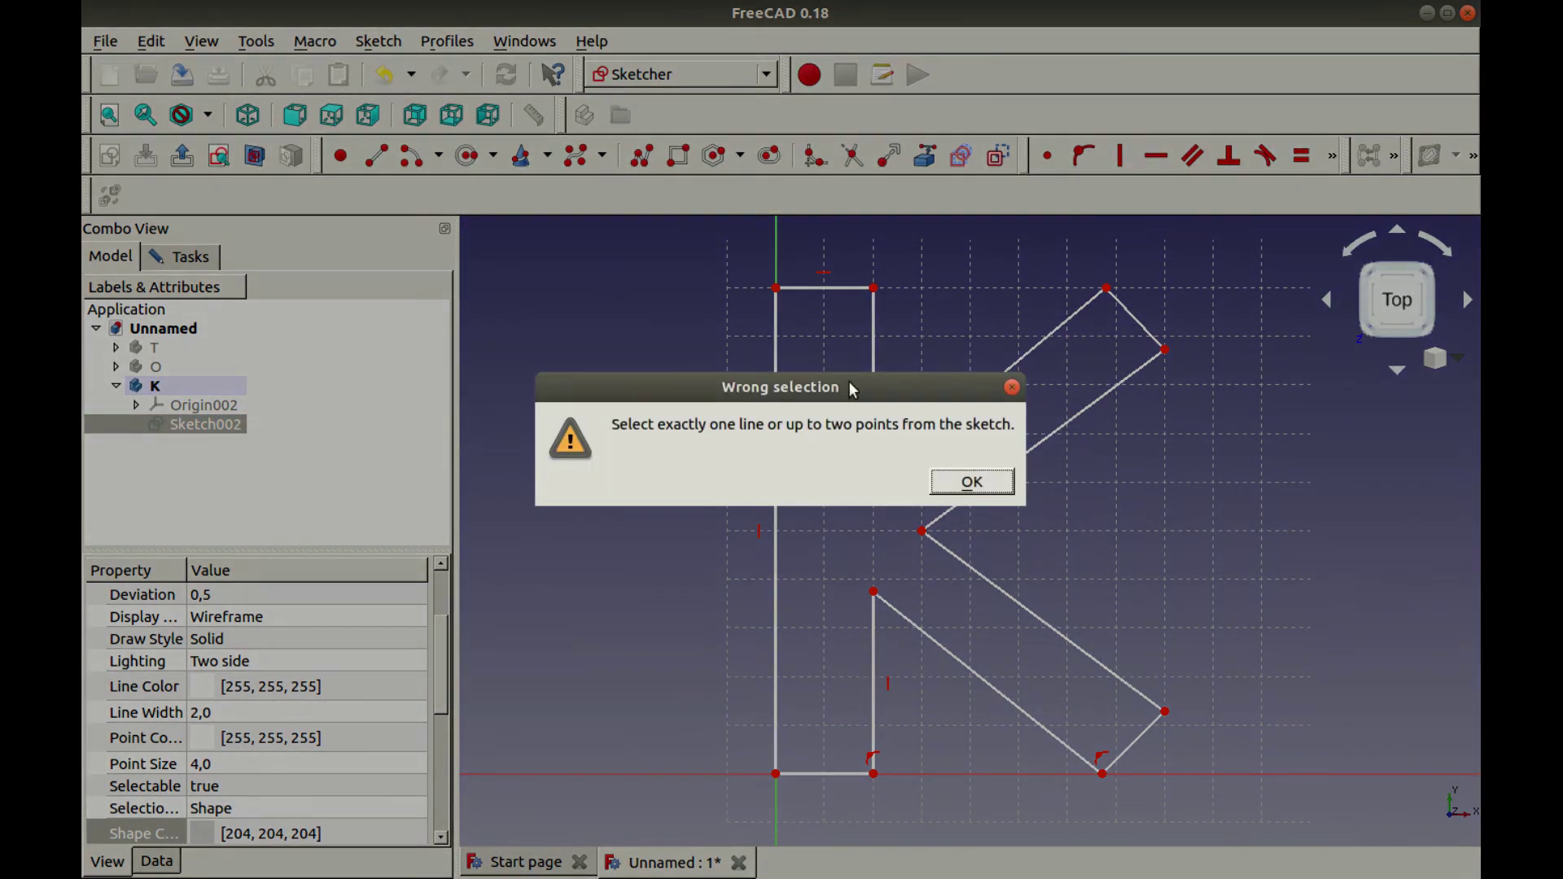
pyautogui.click(987, 481)
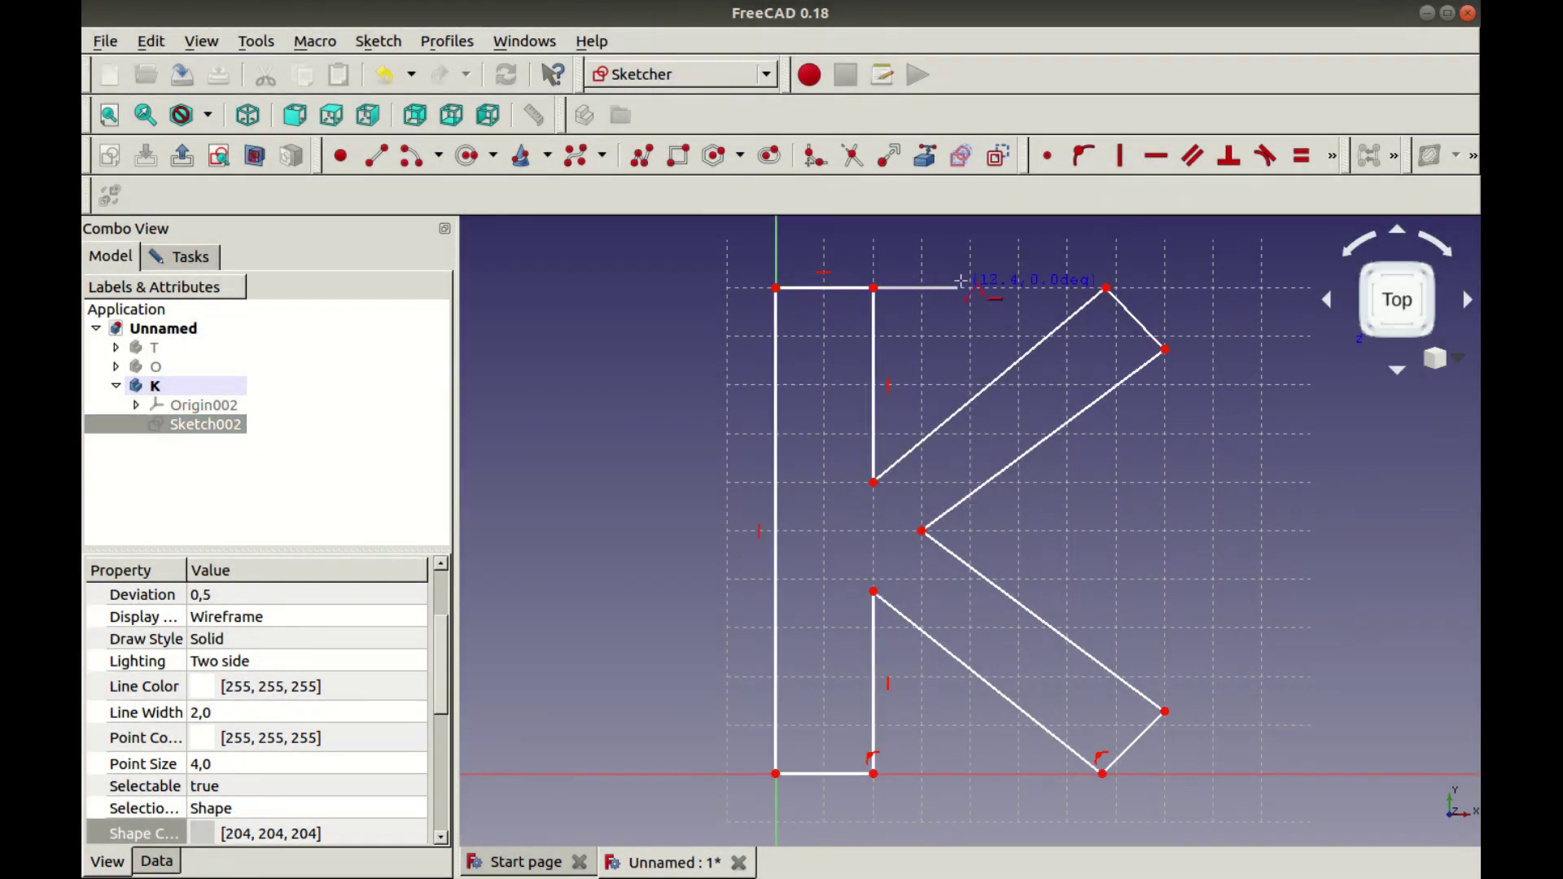
pyautogui.rightClick(851, 296)
pyautogui.click(851, 293)
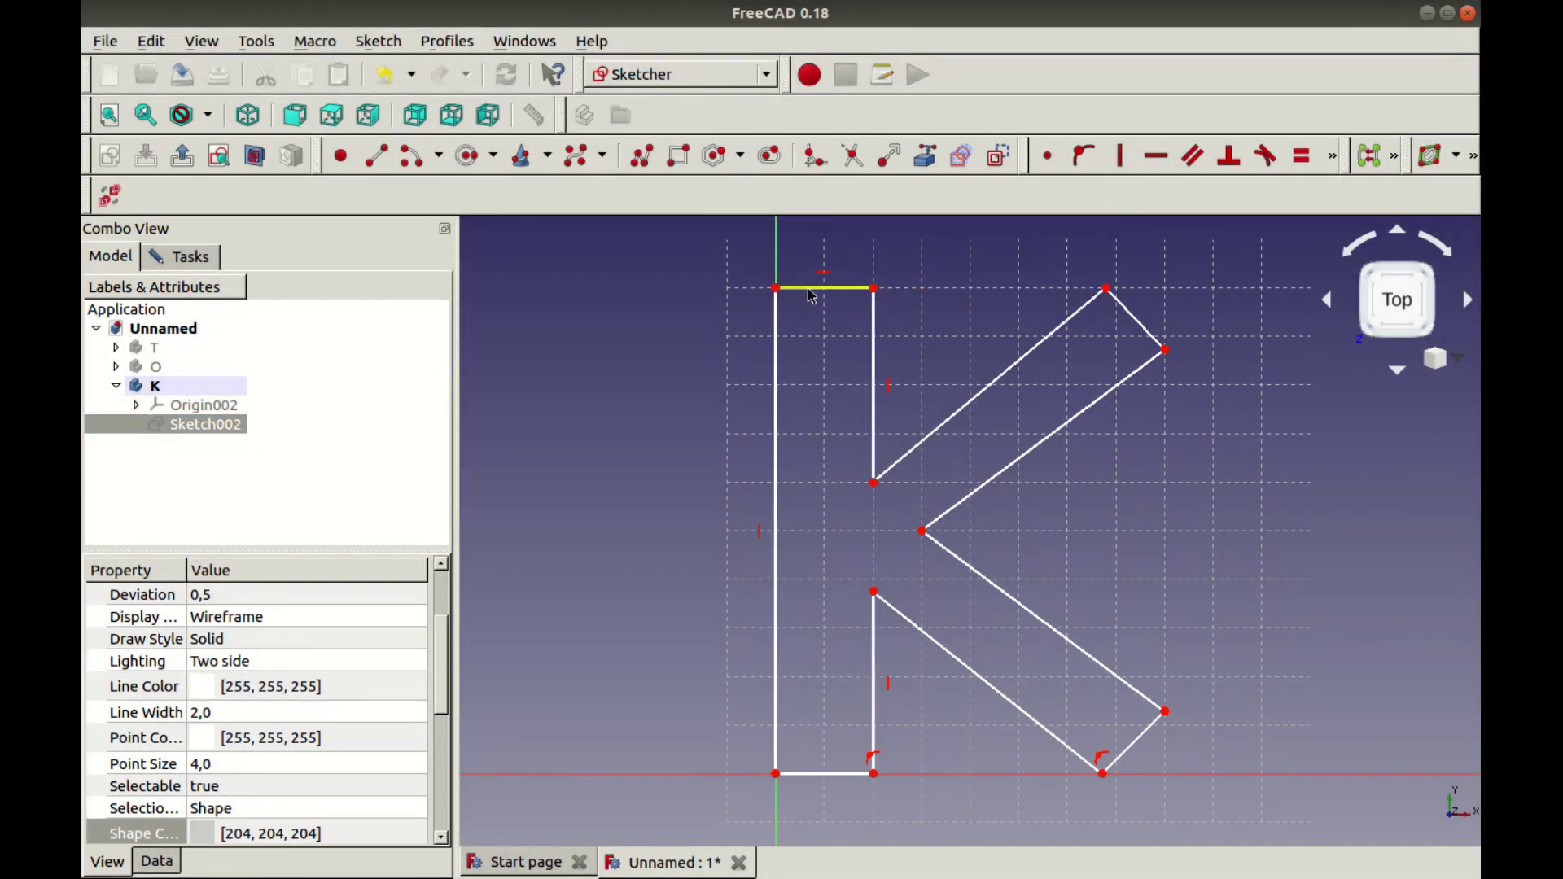
pyautogui.click(1332, 156)
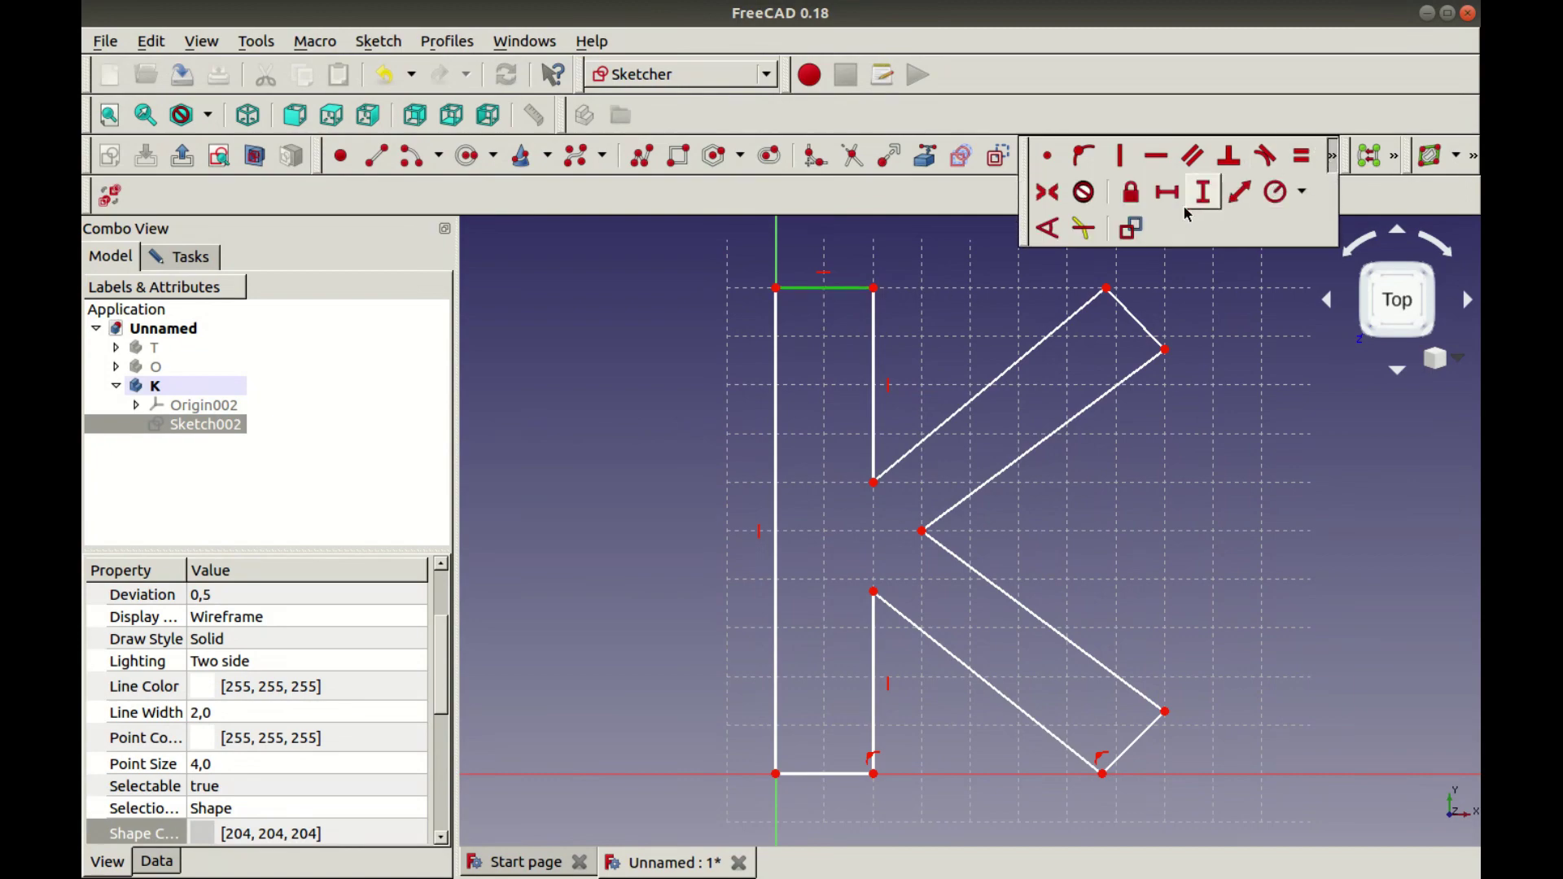
pyautogui.click(1178, 200)
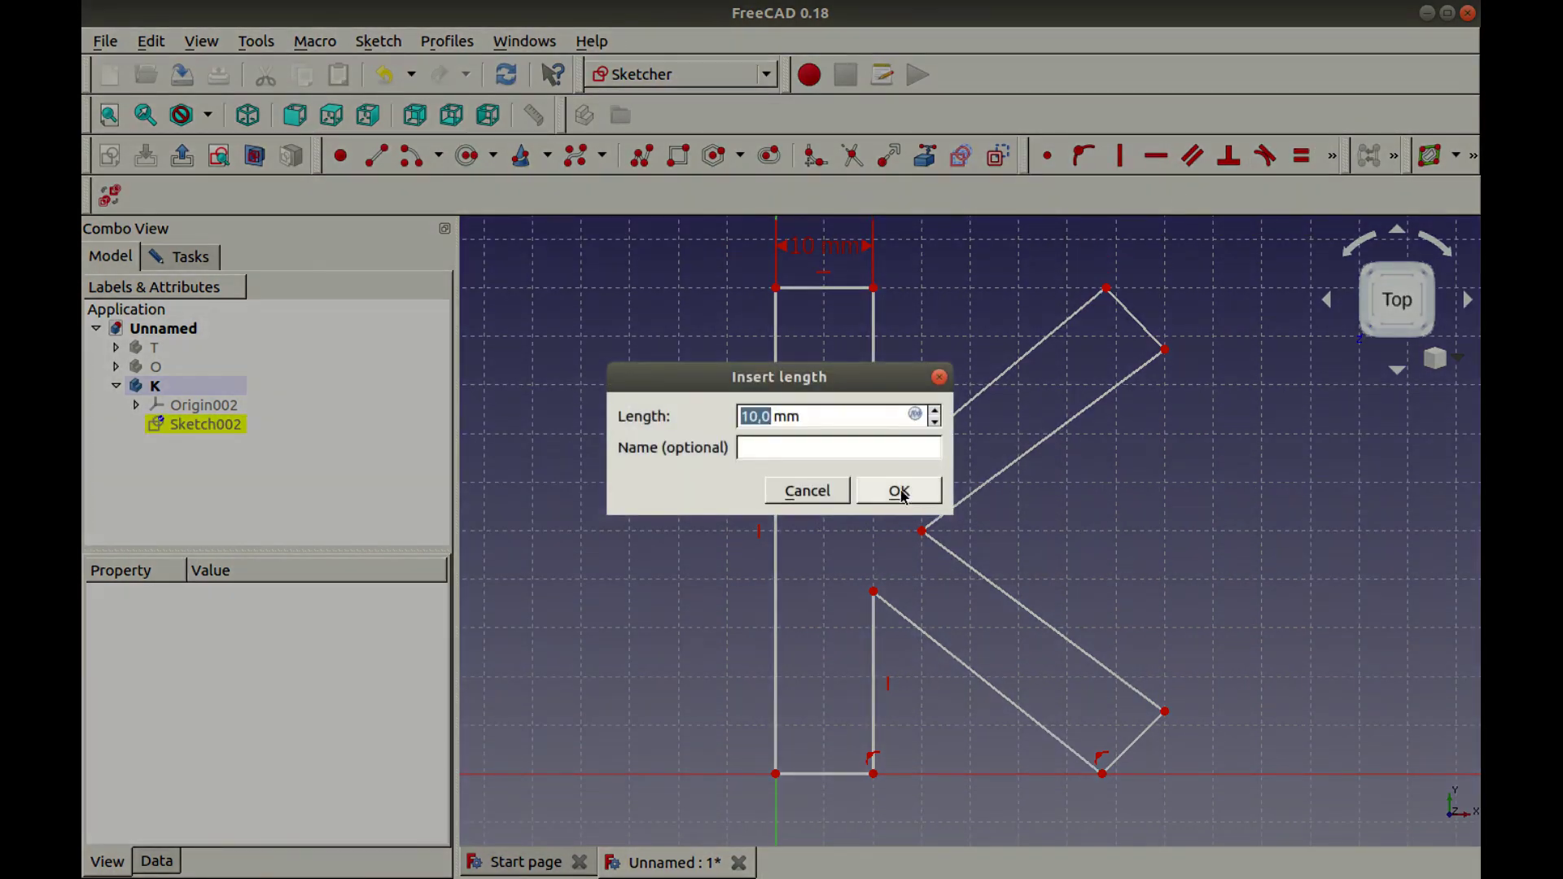
pyautogui.click(899, 490)
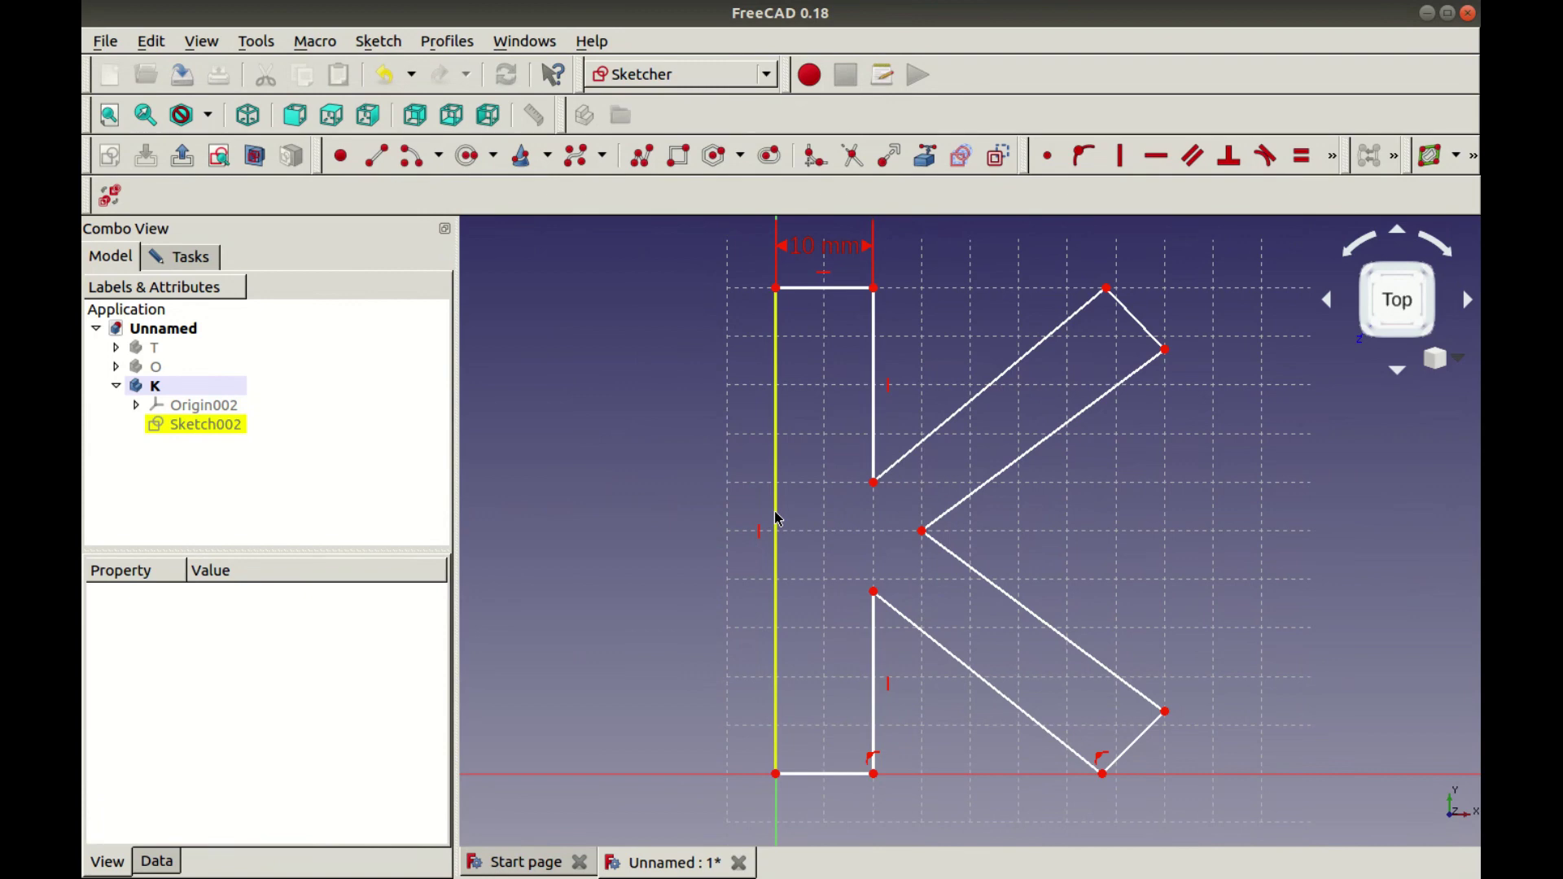
# Drag the K's vertices to reshape the stem, bottom edge and lower arm
pyautogui.scroll(-2, 1205, 745)
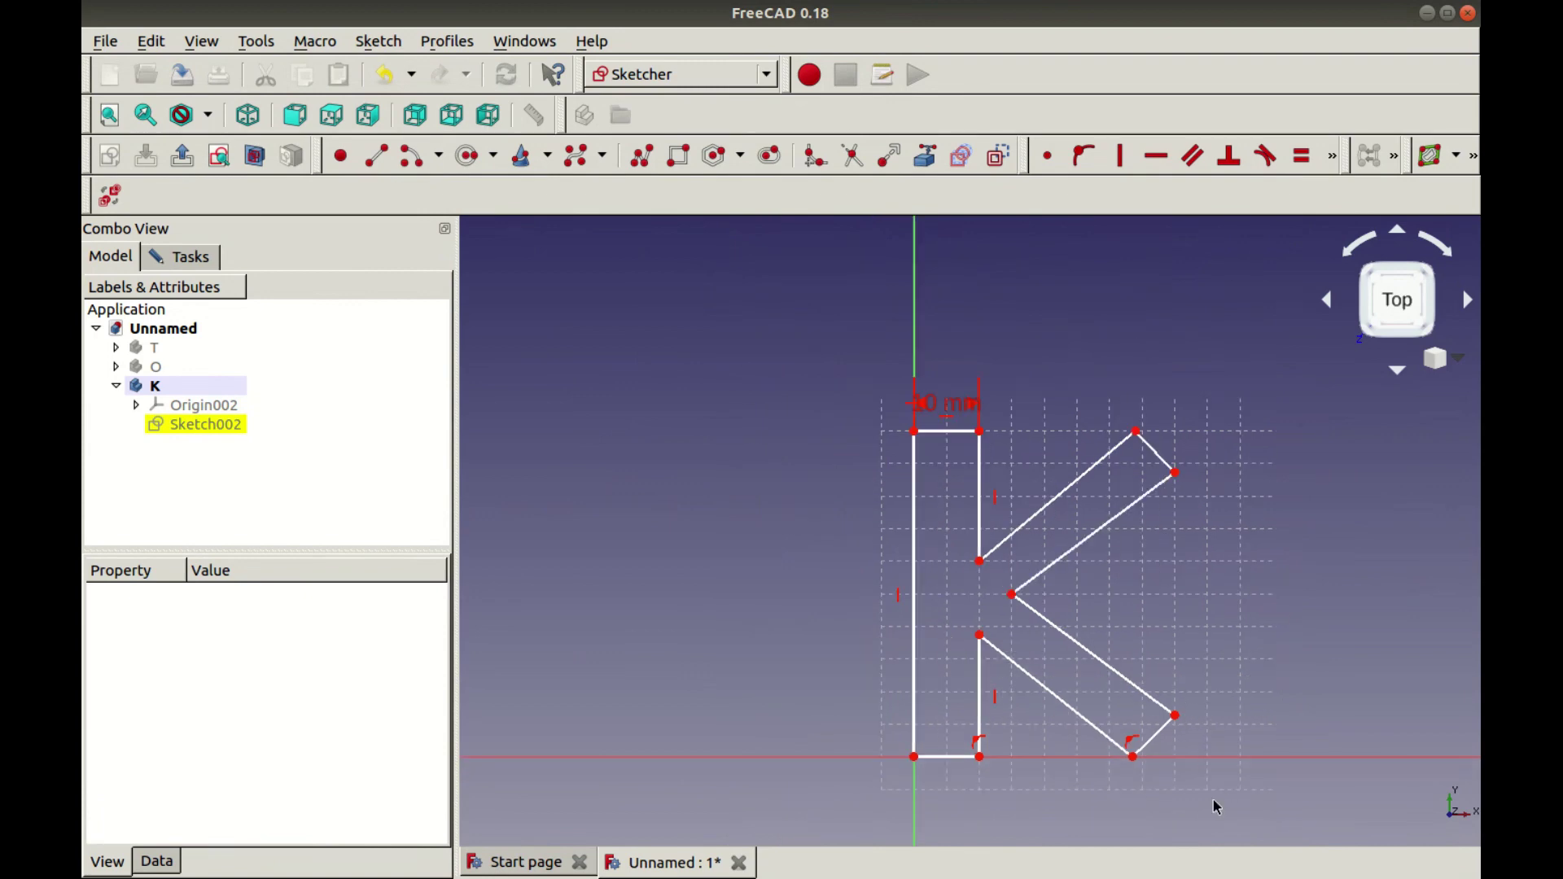
pyautogui.moveTo(1180, 741); pyautogui.dragTo(840, 340)
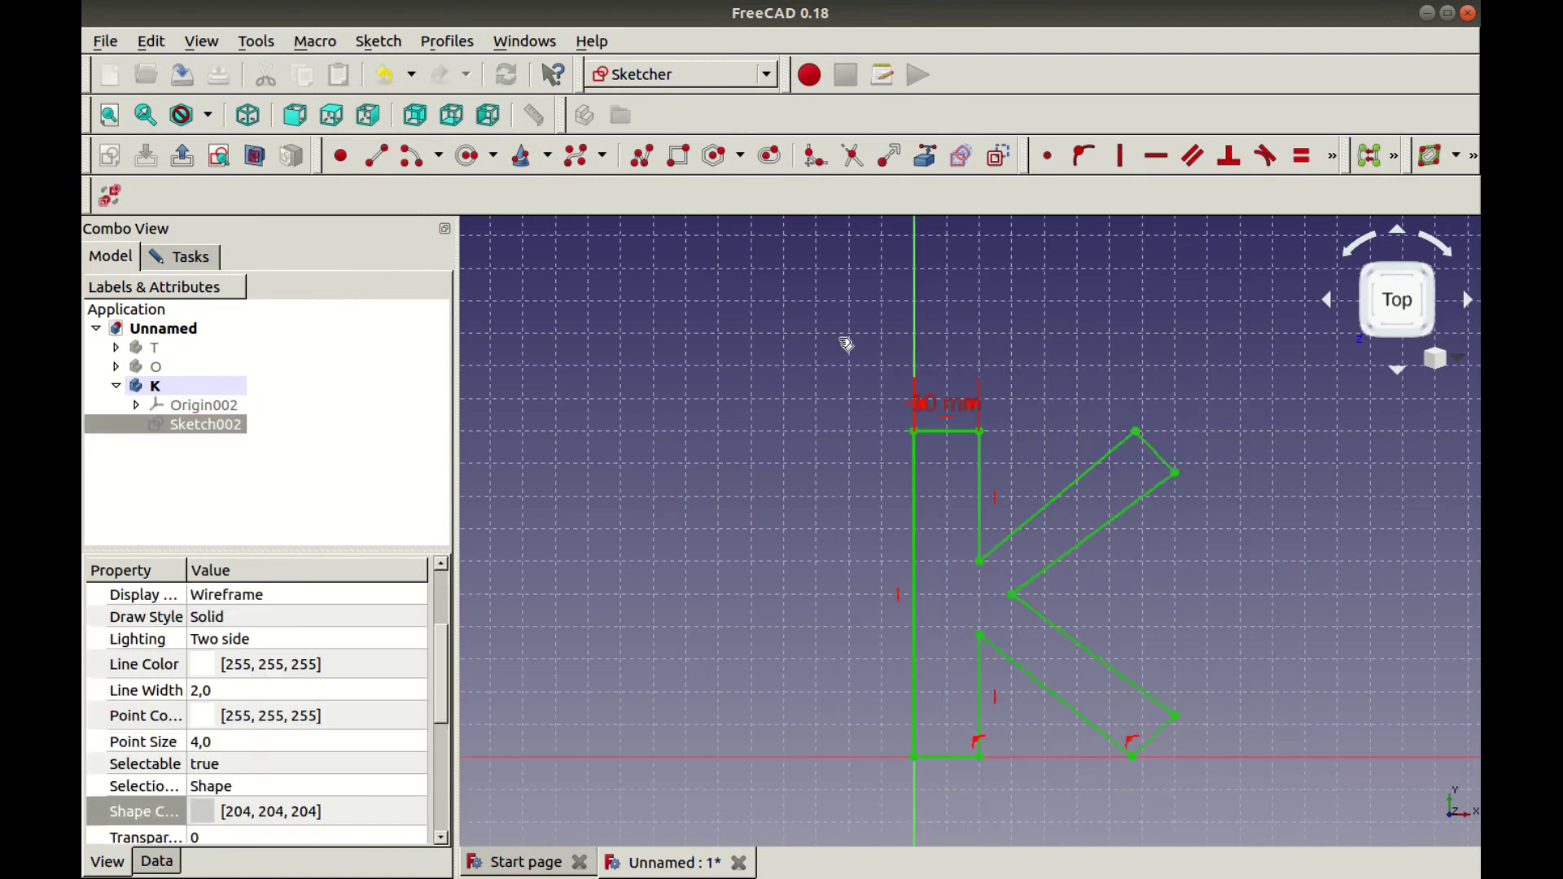
pyautogui.click(842, 343)
pyautogui.moveTo(1251, 797); pyautogui.dragTo(868, 334)
pyautogui.press('Down')
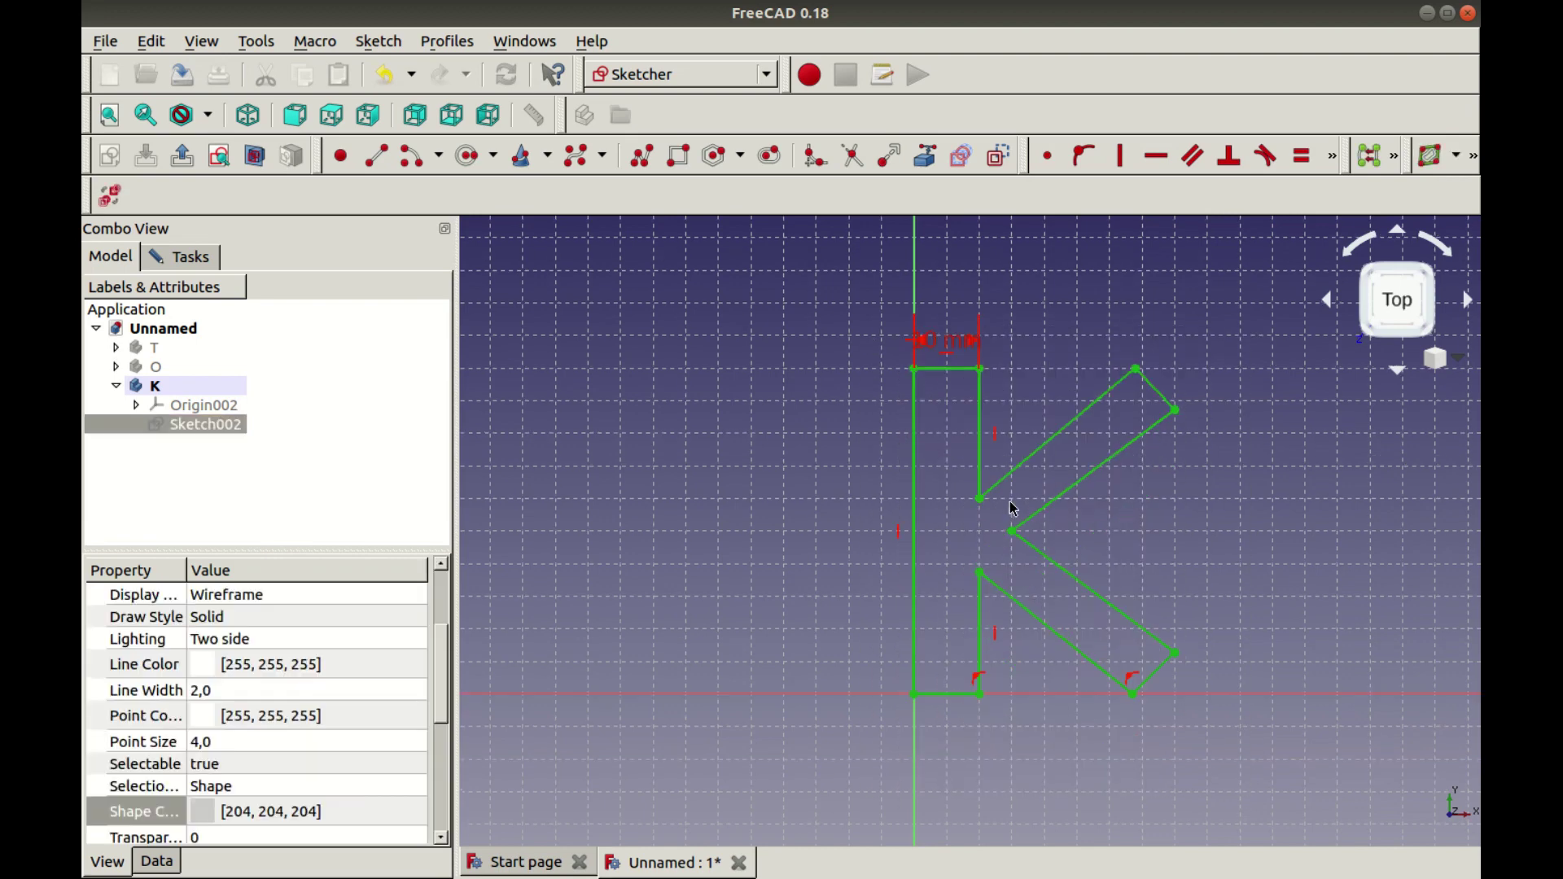
pyautogui.press('Up')
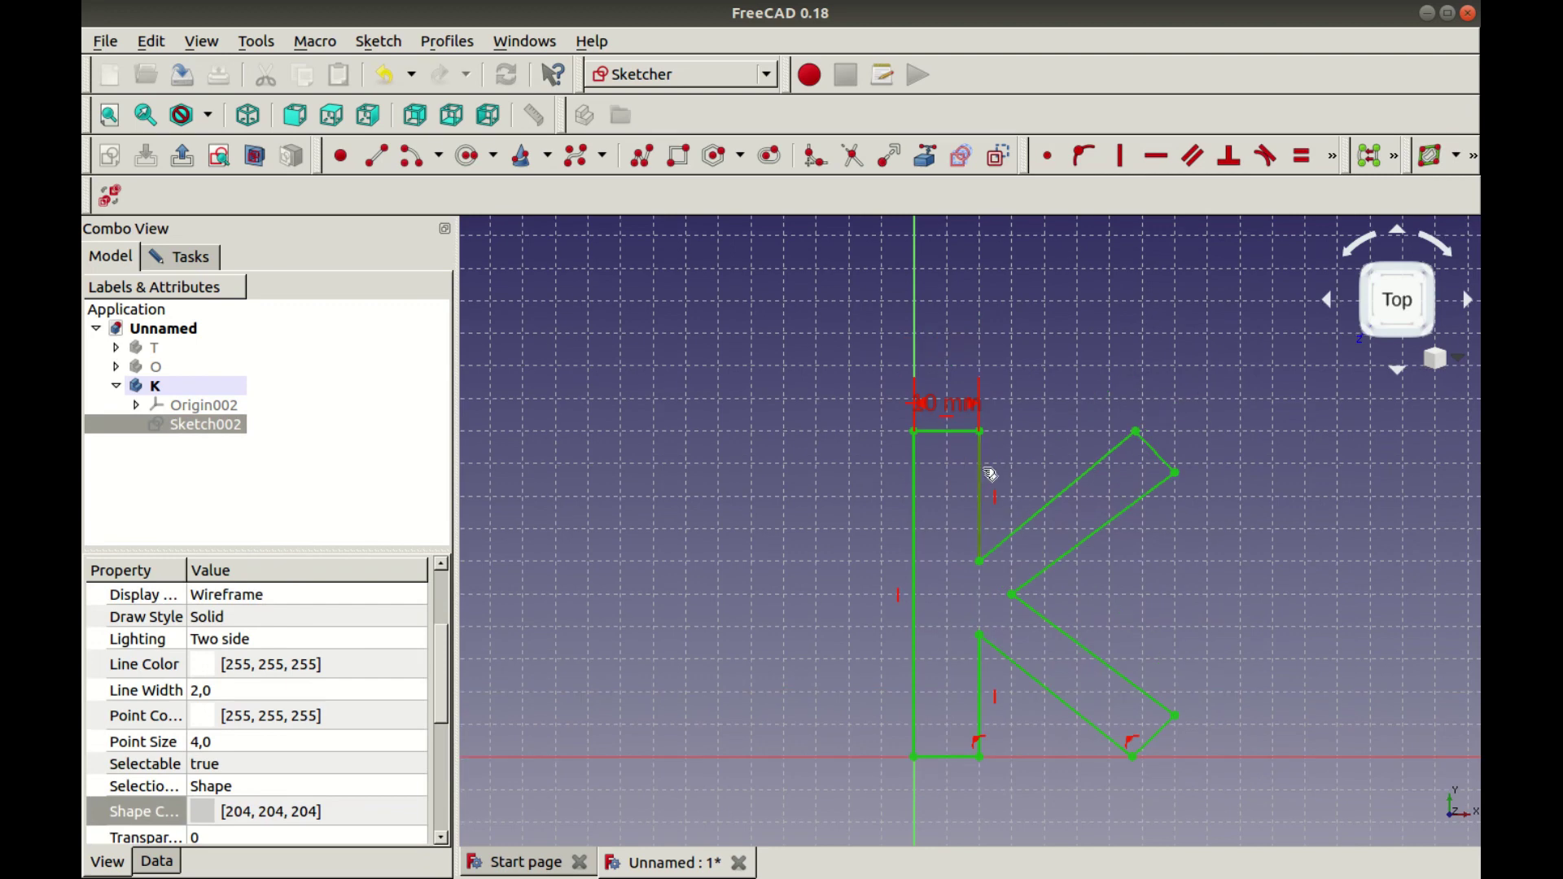
pyautogui.moveTo(985, 477)
pyautogui.mouseDown()
pyautogui.moveTo(987, 440)
pyautogui.moveTo(987, 470)
pyautogui.mouseUp()
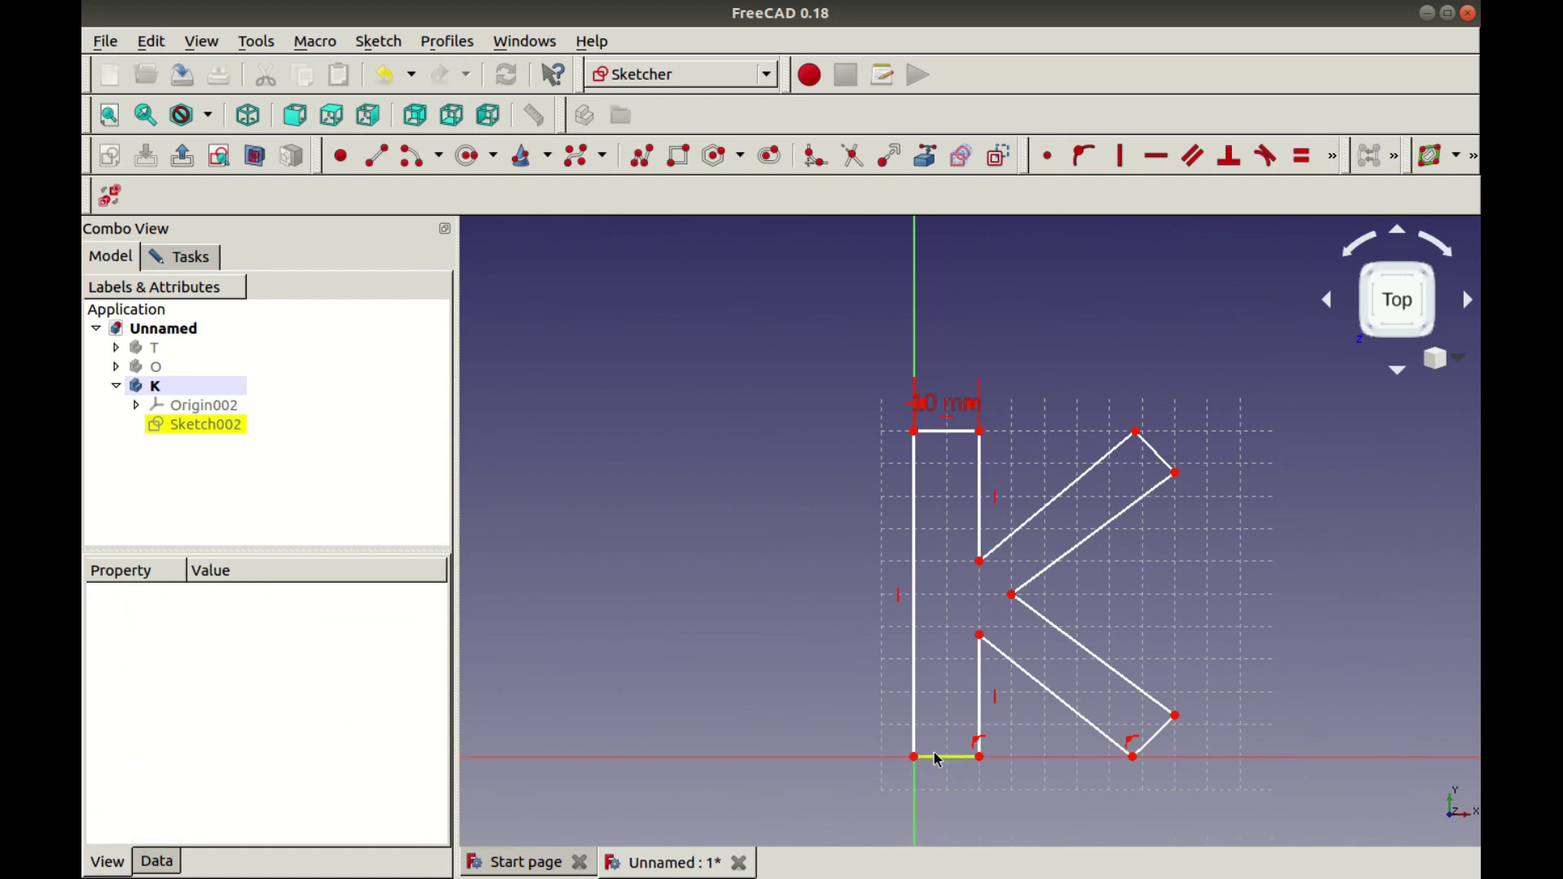
pyautogui.moveTo(941, 762)
pyautogui.mouseDown()
pyautogui.moveTo(966, 737)
pyautogui.moveTo(942, 757)
pyautogui.mouseUp()
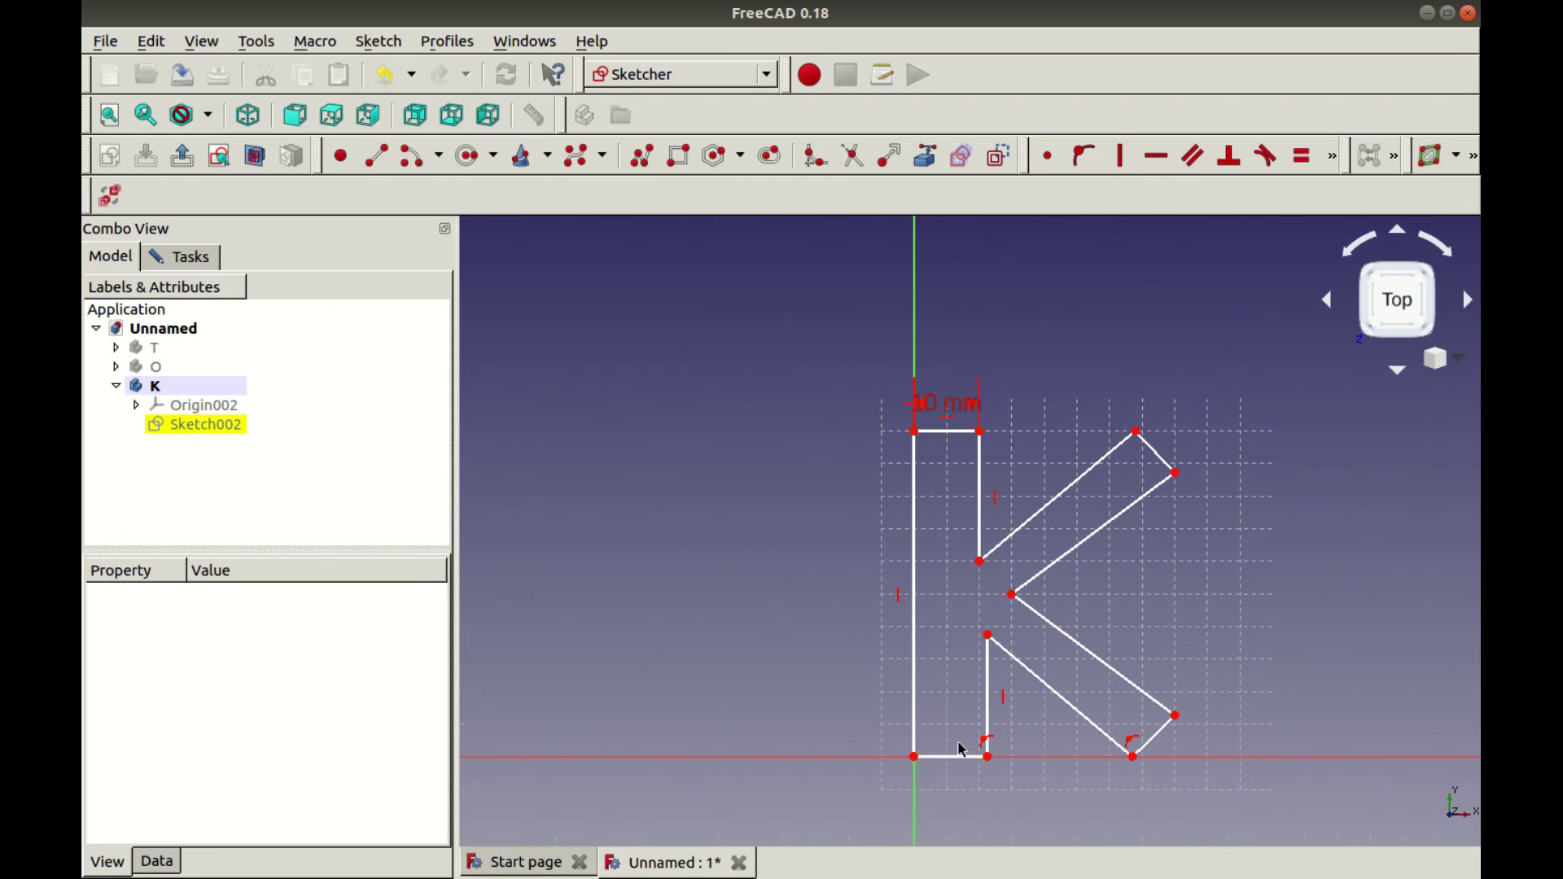
pyautogui.scroll(-2, 1034, 690)
pyautogui.scroll(2, 1027, 676)
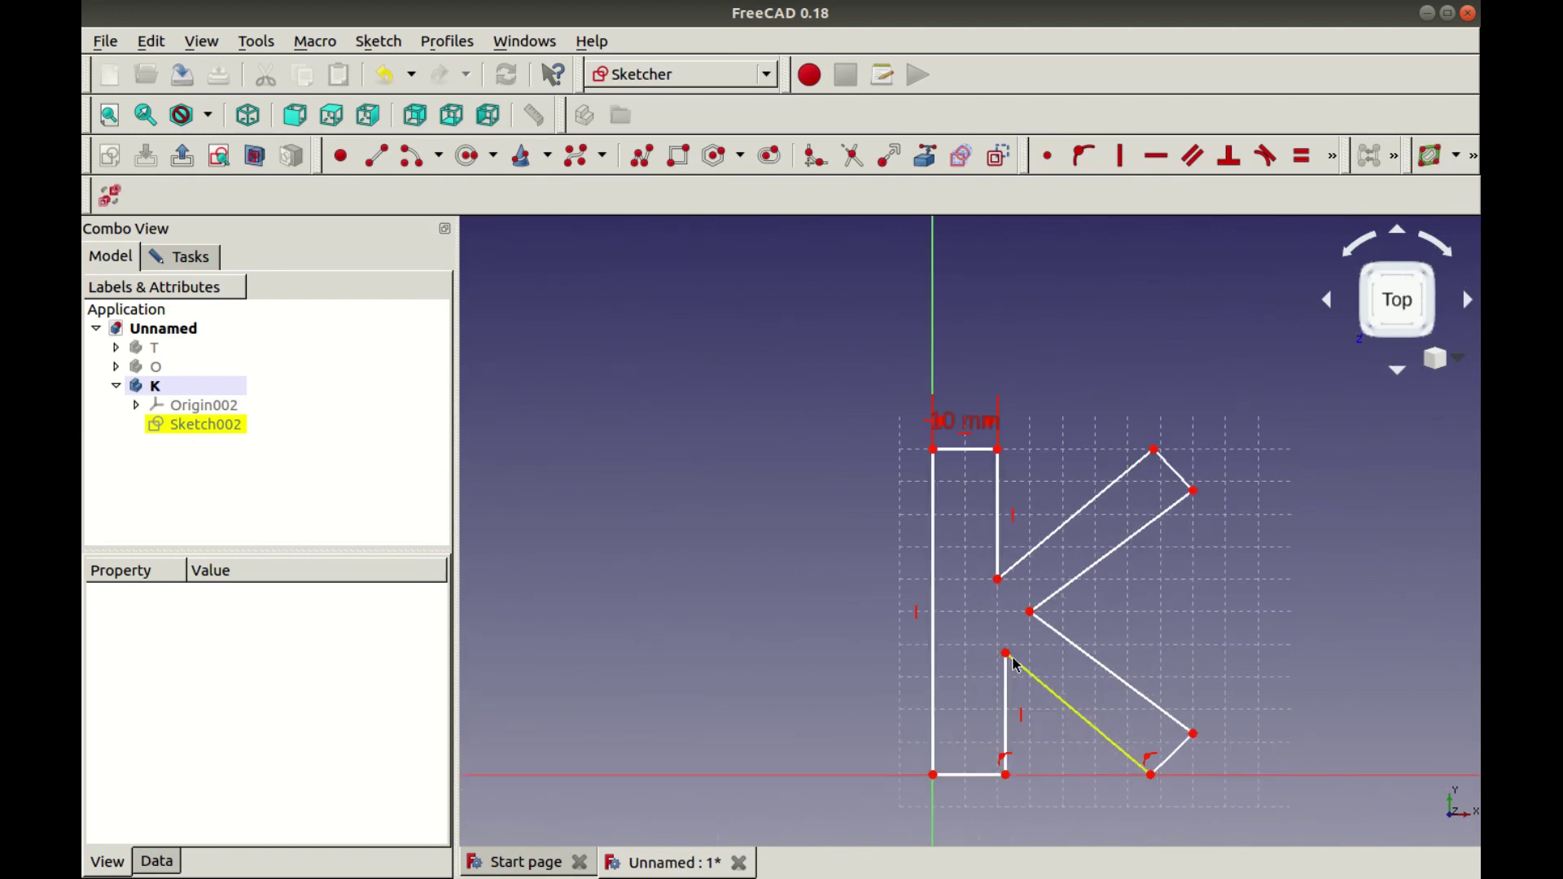
pyautogui.scroll(2, 1017, 664)
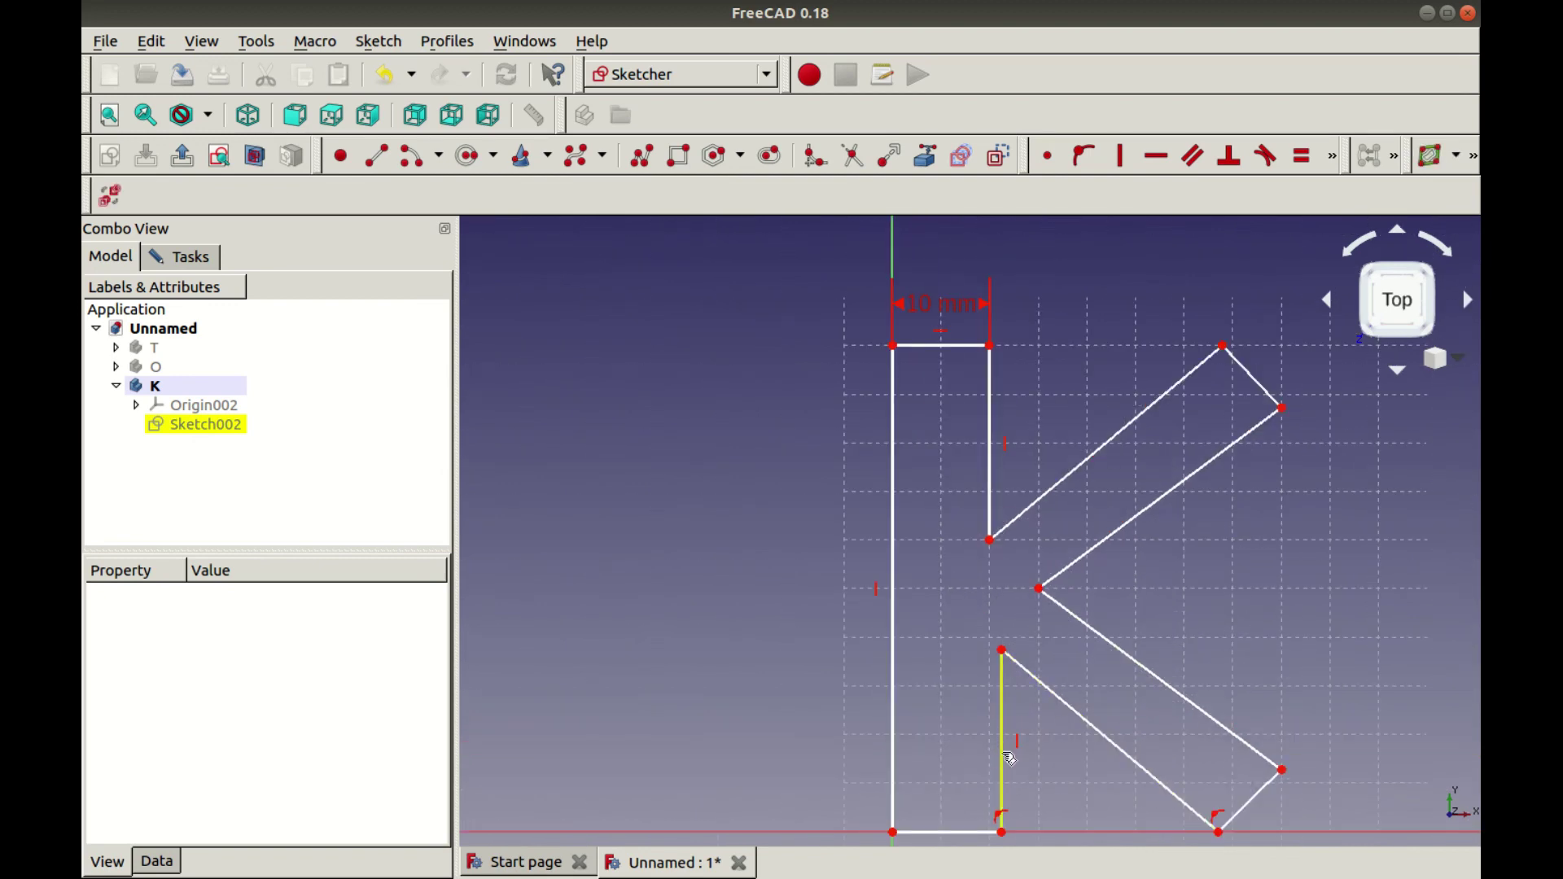
pyautogui.moveTo(1009, 759); pyautogui.dragTo(997, 759)
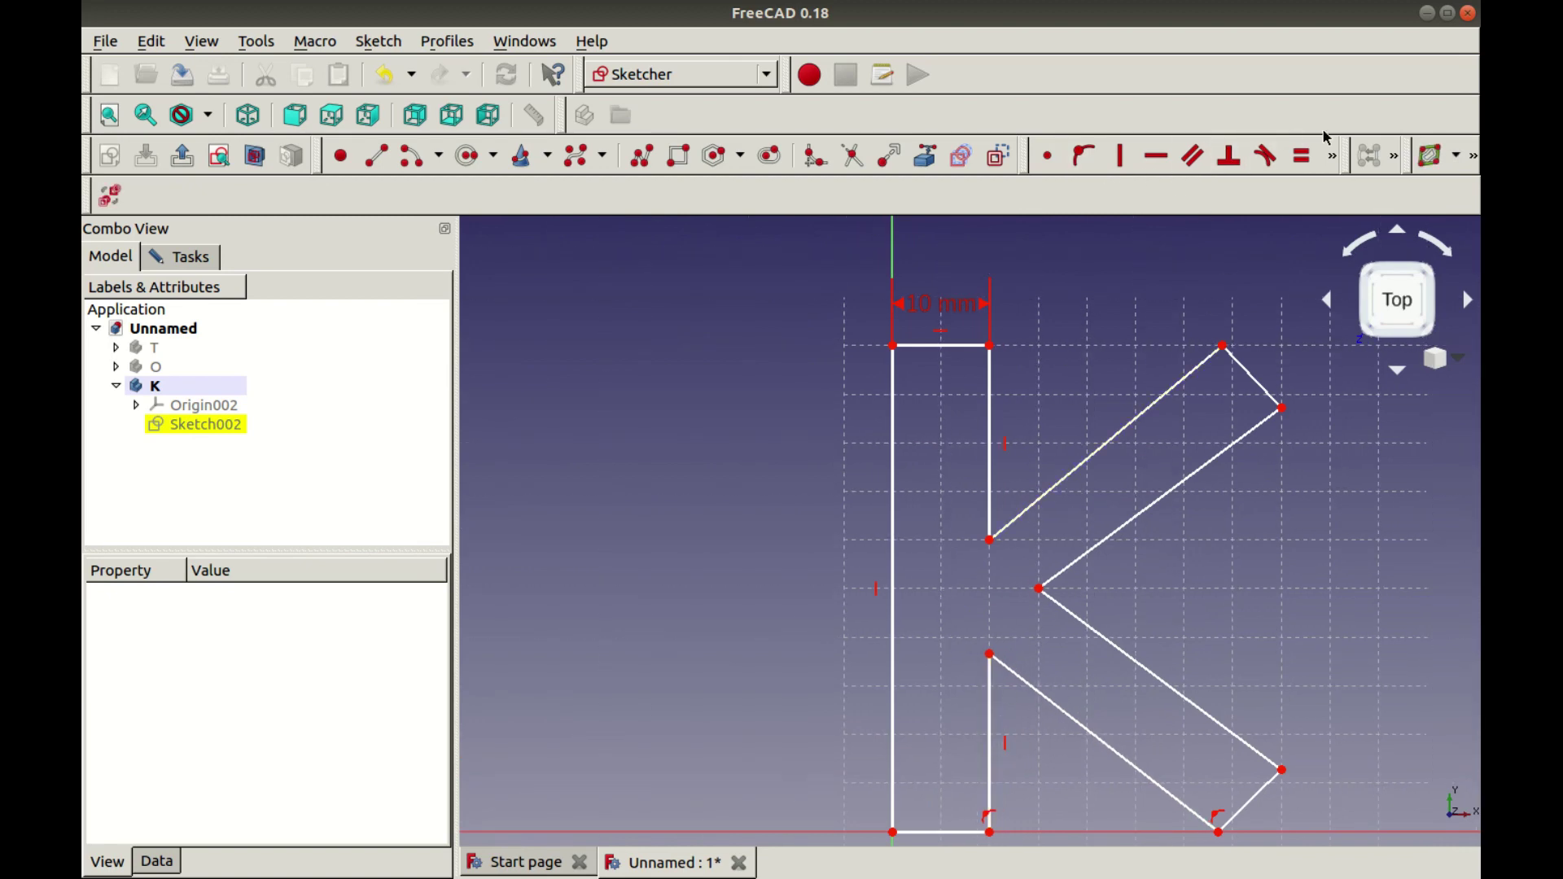
# Constrain the K's left edge to a 50 mm vertical height
pyautogui.click(902, 573)
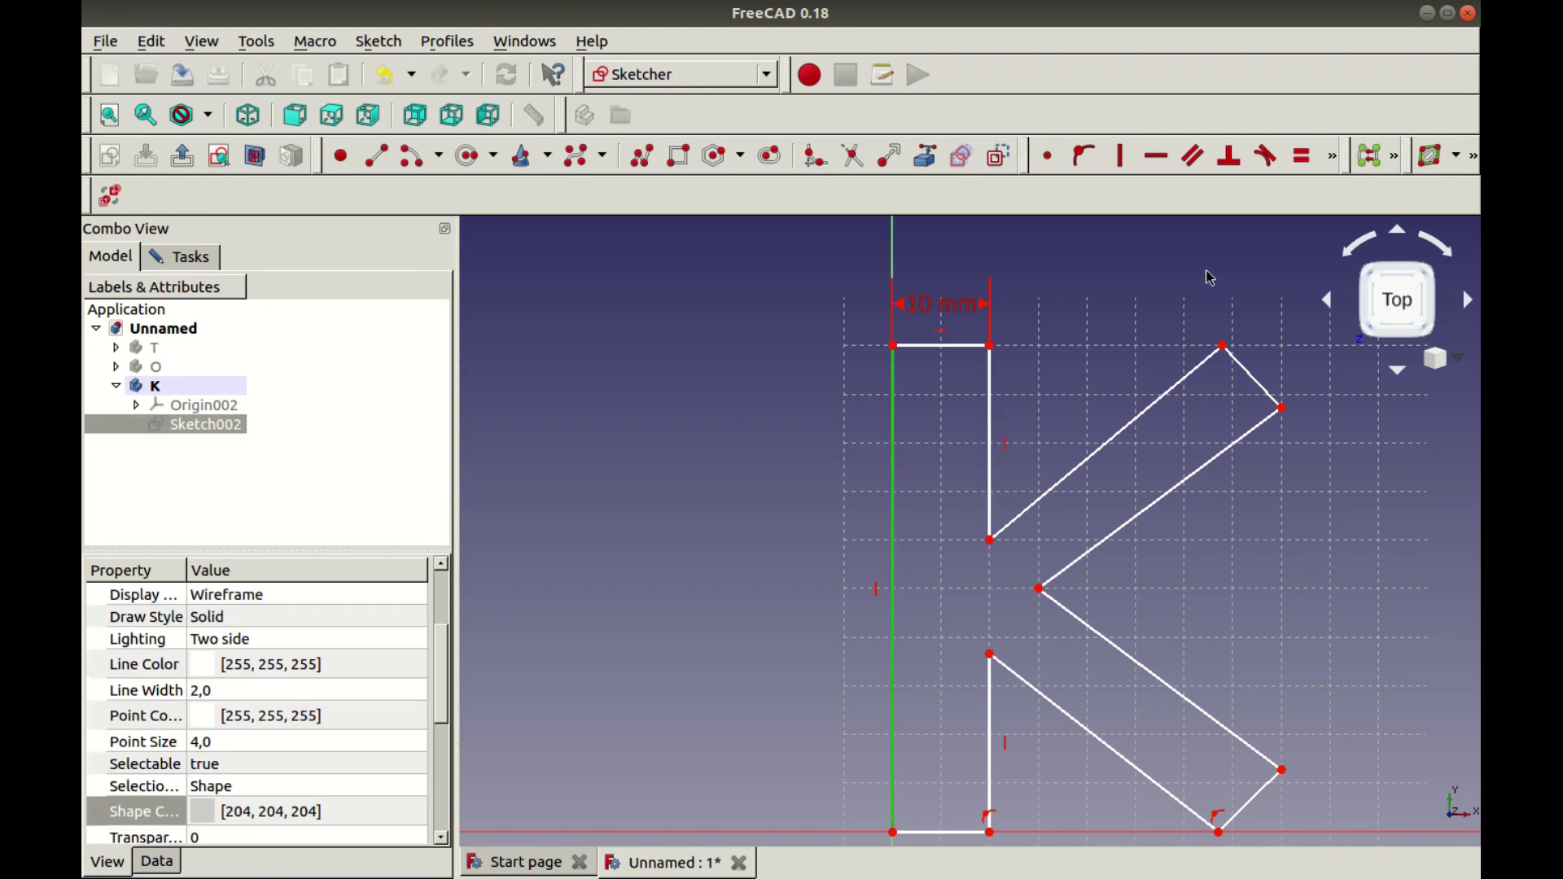
pyautogui.click(1333, 155)
pyautogui.click(1205, 193)
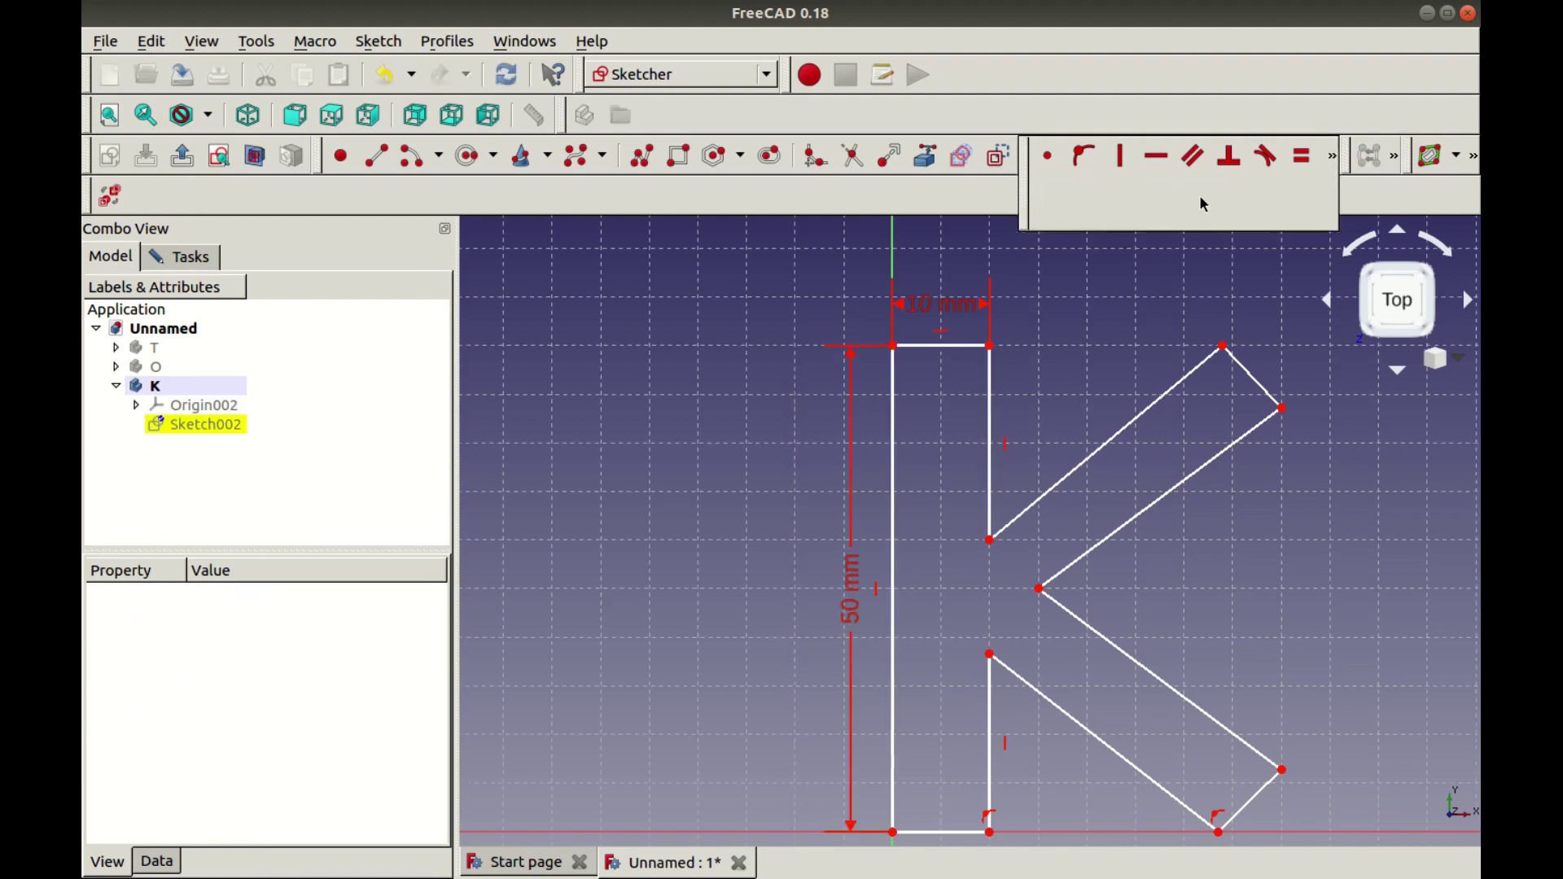
pyautogui.press('Return')
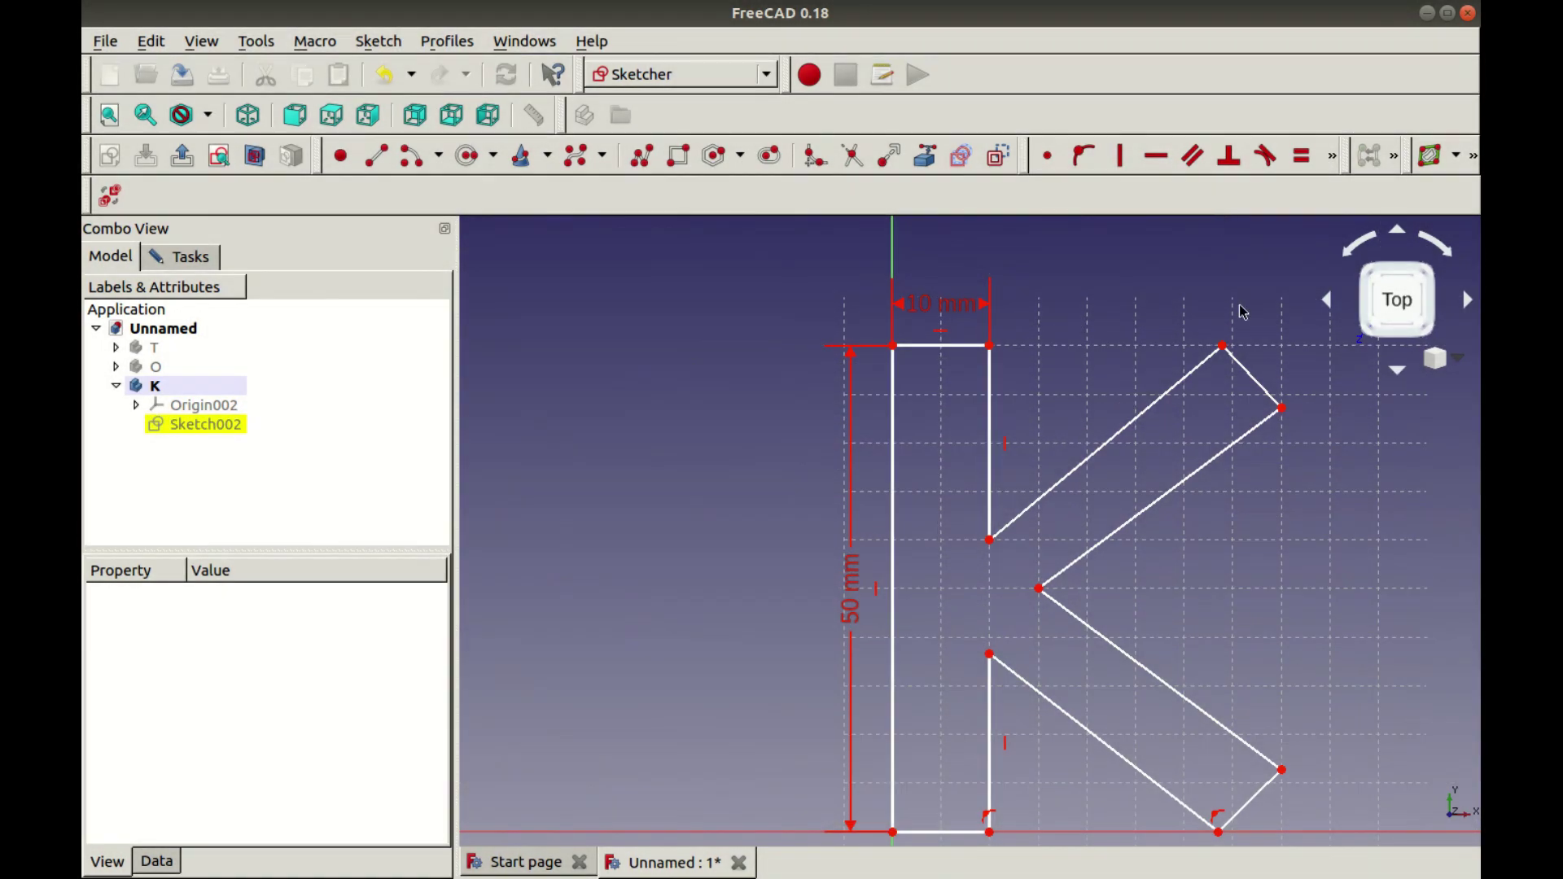
# Fix the bottom edge at 10 mm wide with its label placed below the letter
pyautogui.click(948, 832)
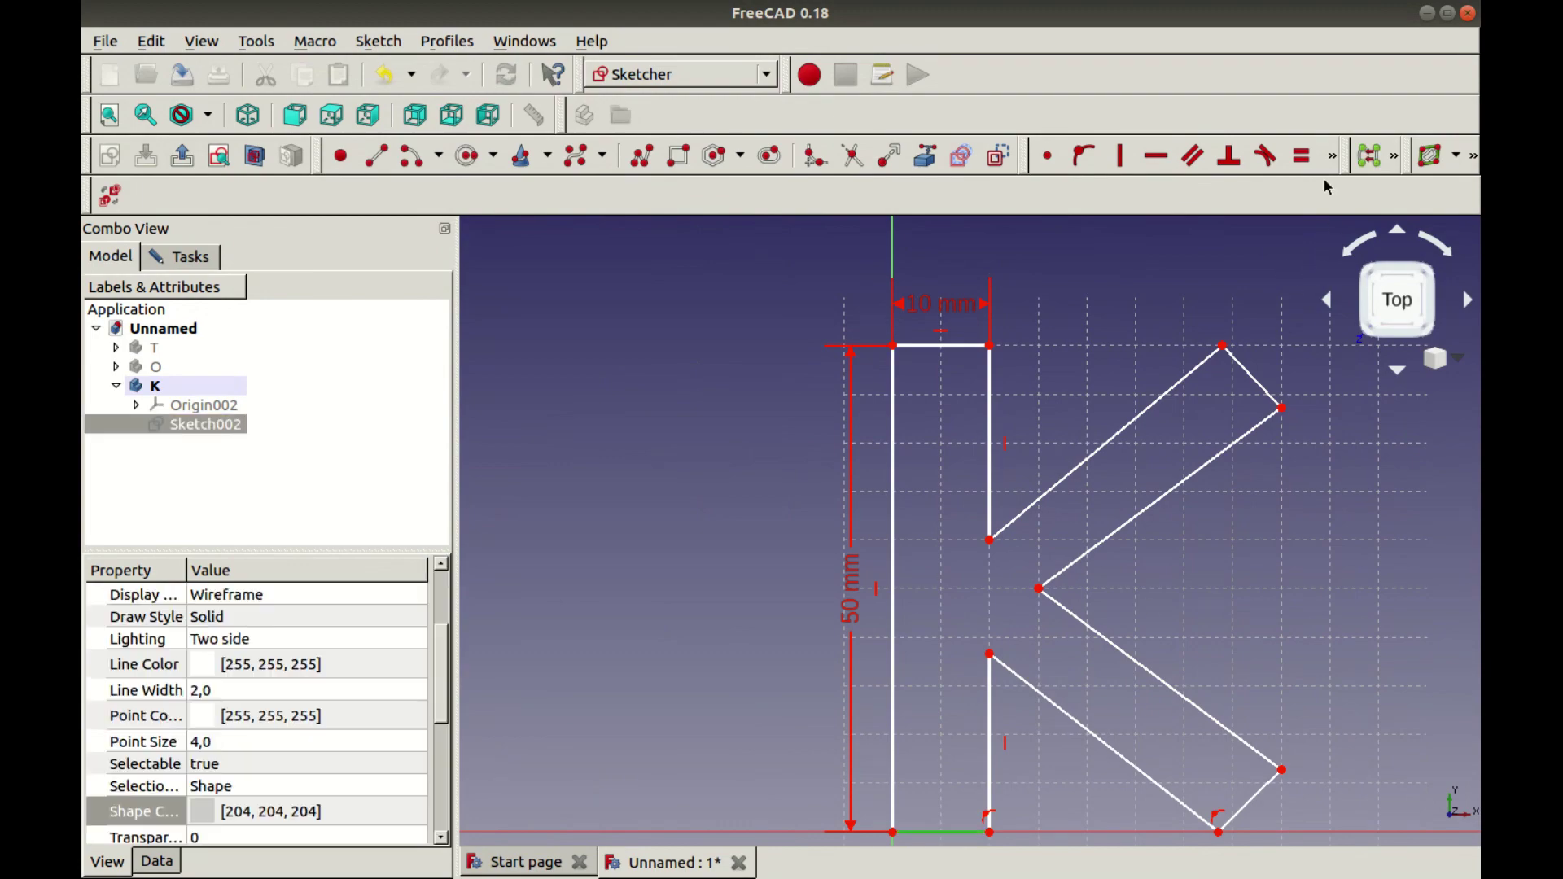
pyautogui.click(1333, 155)
pyautogui.click(1182, 205)
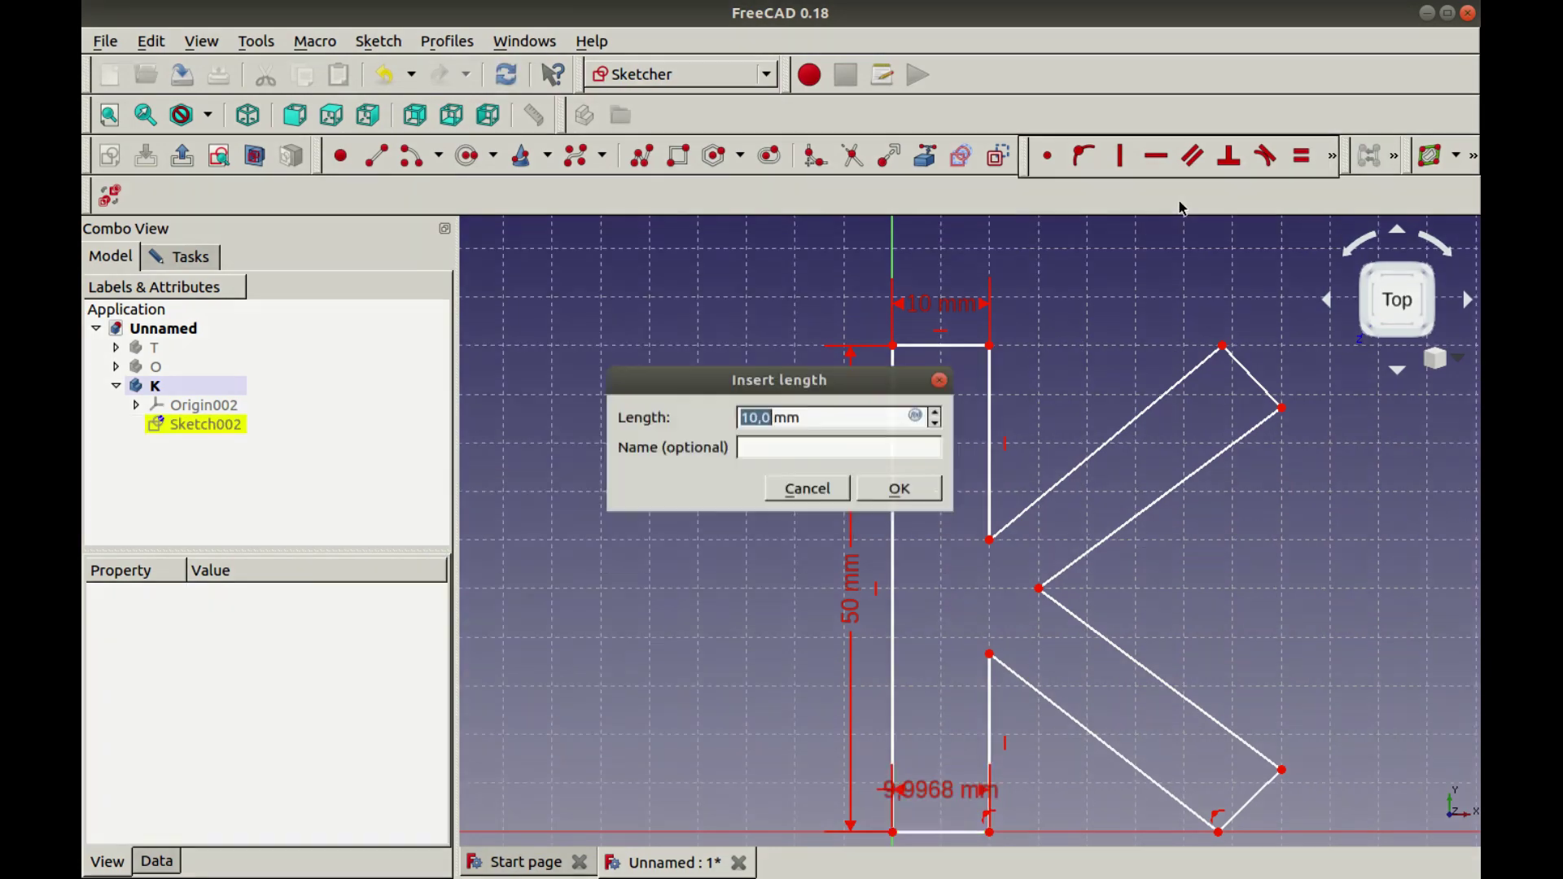
pyautogui.press('Return')
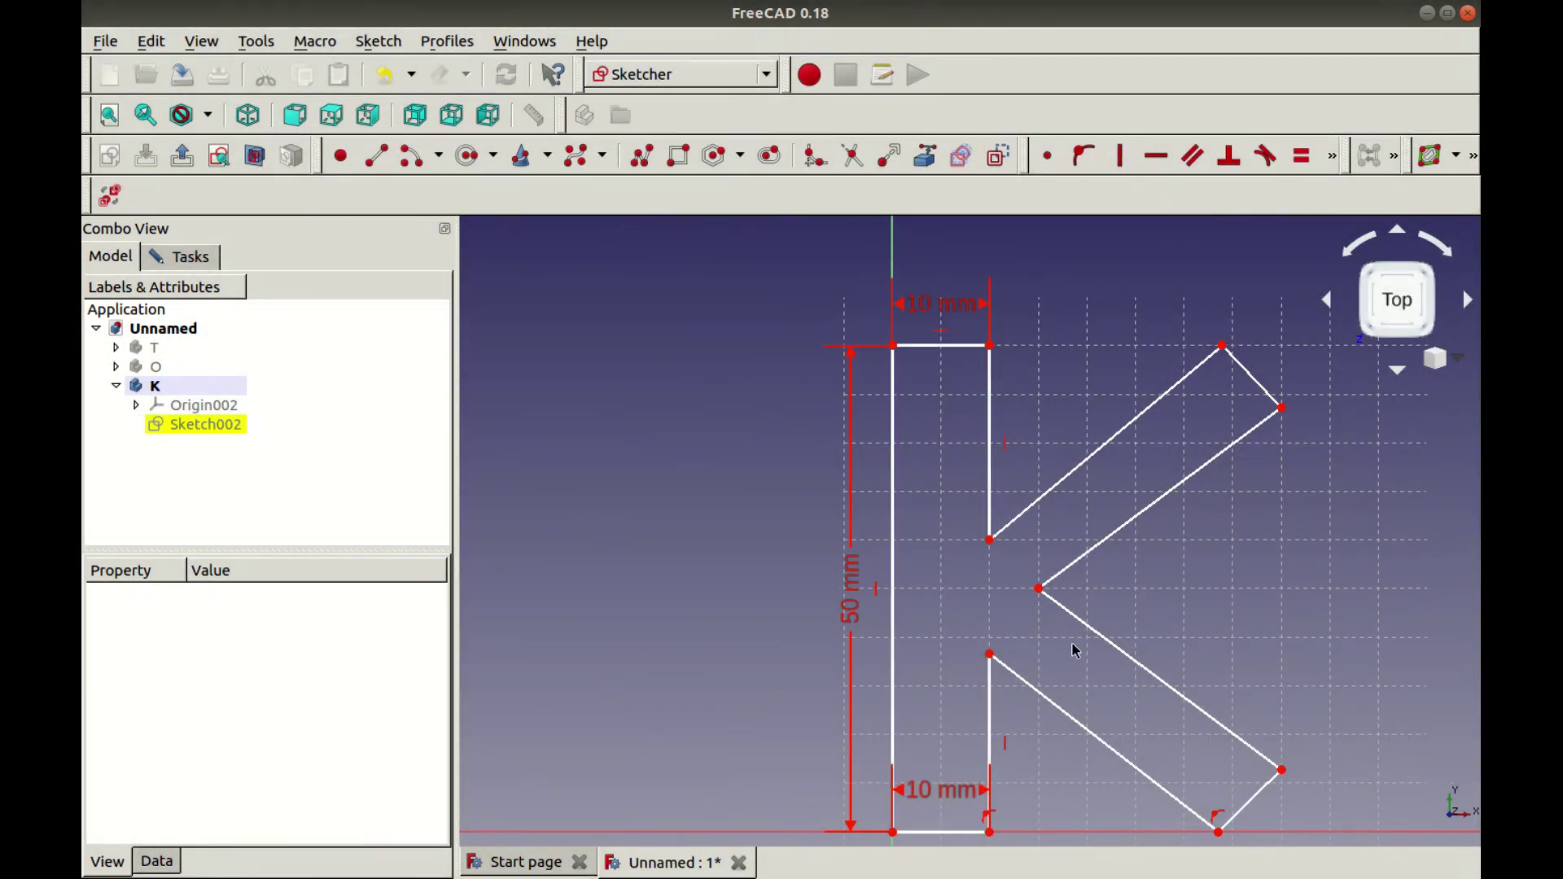
pyautogui.scroll(-2, 949, 753)
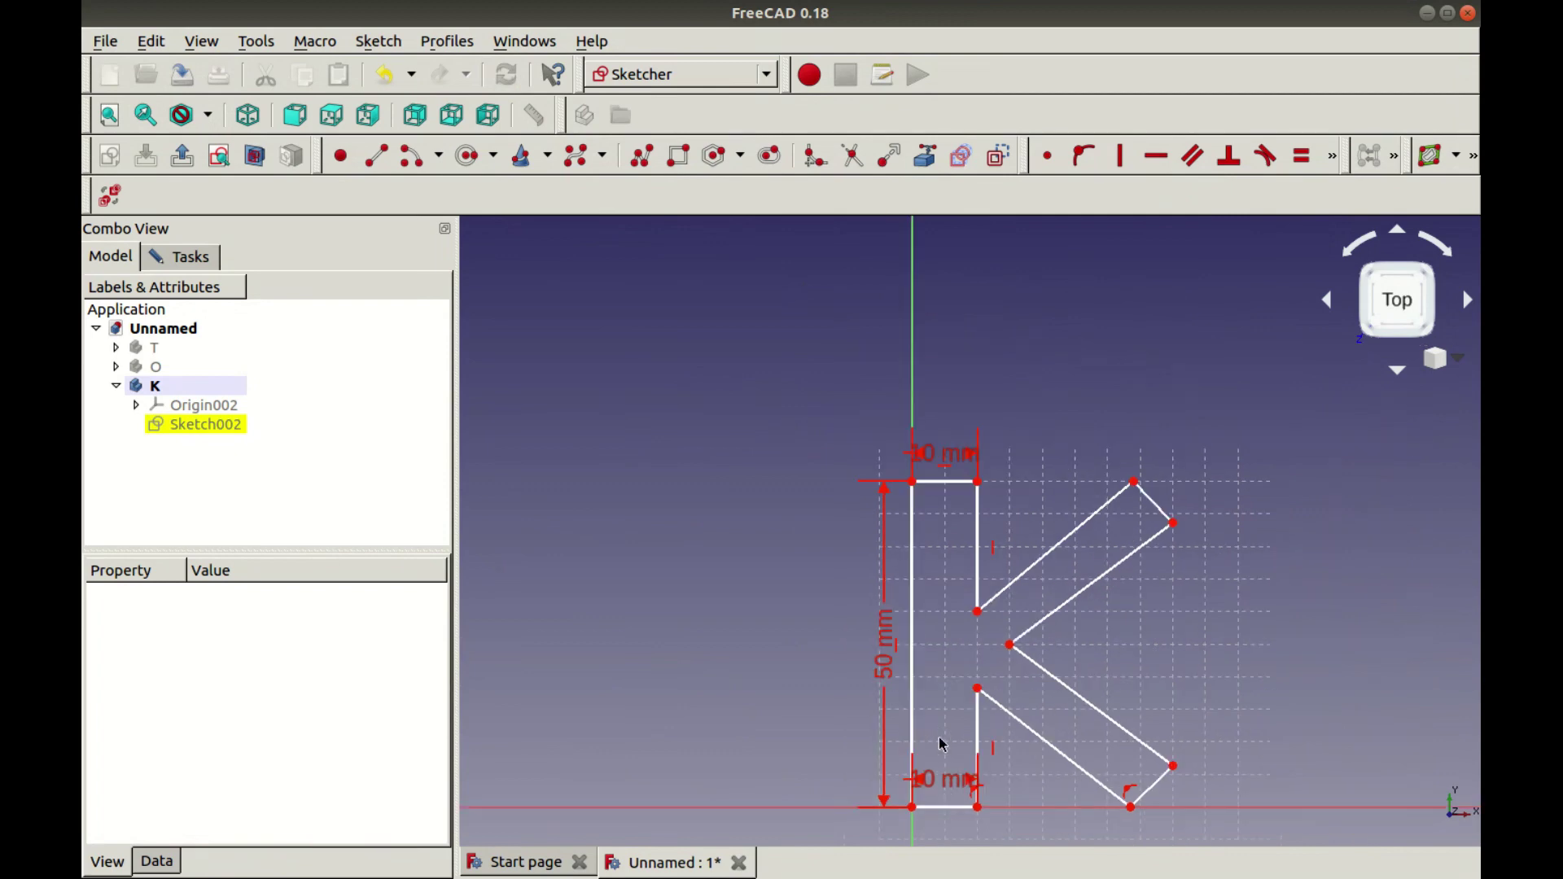
pyautogui.click(958, 806)
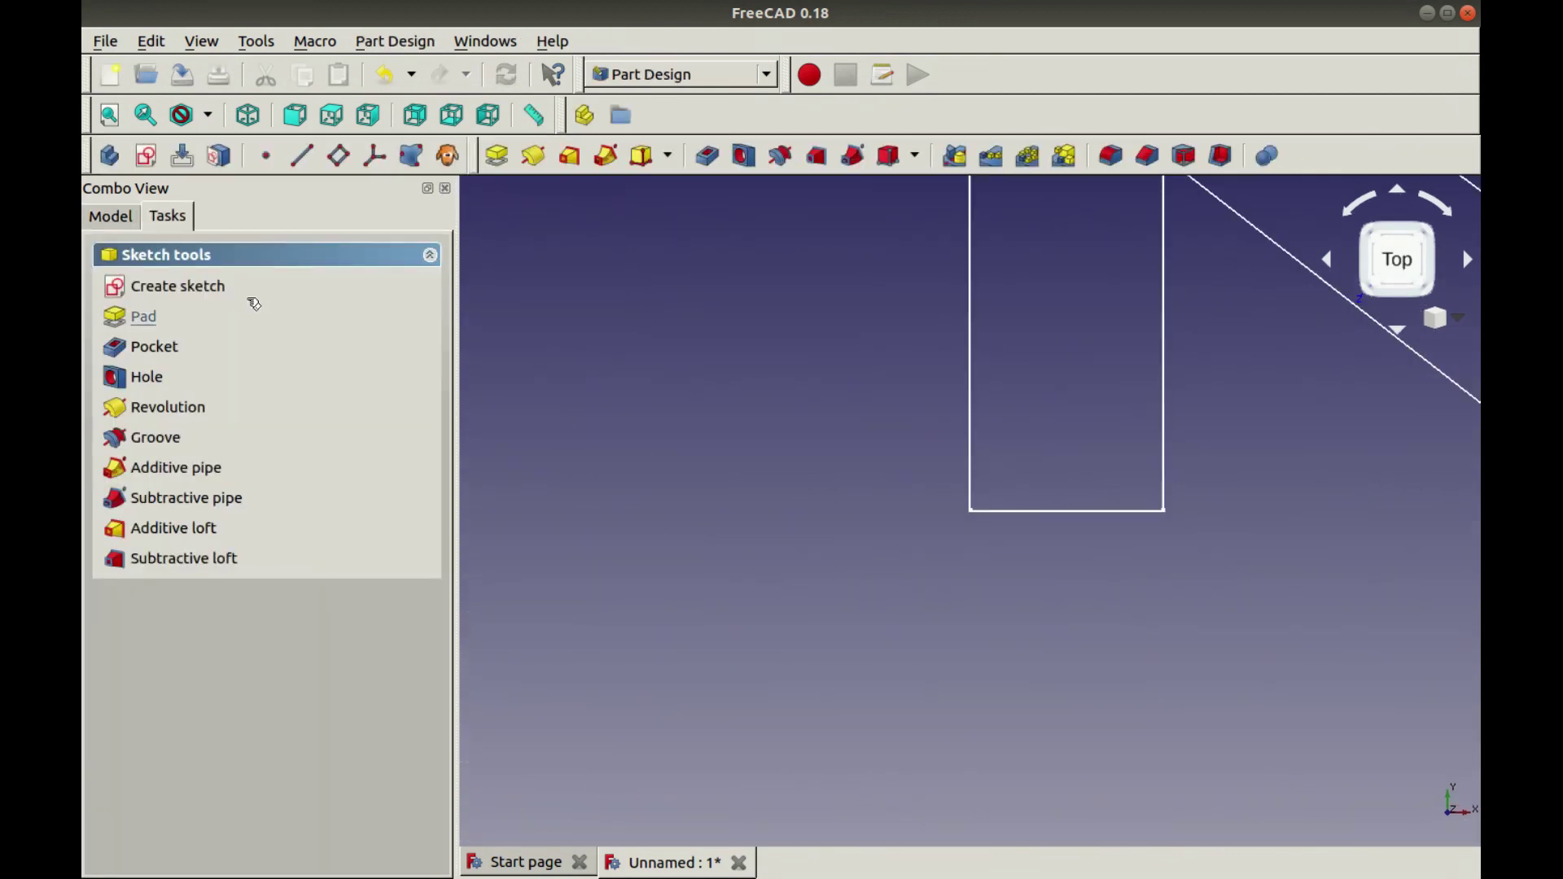
pyautogui.moveTo(1082, 461); pyautogui.dragTo(1075, 627)
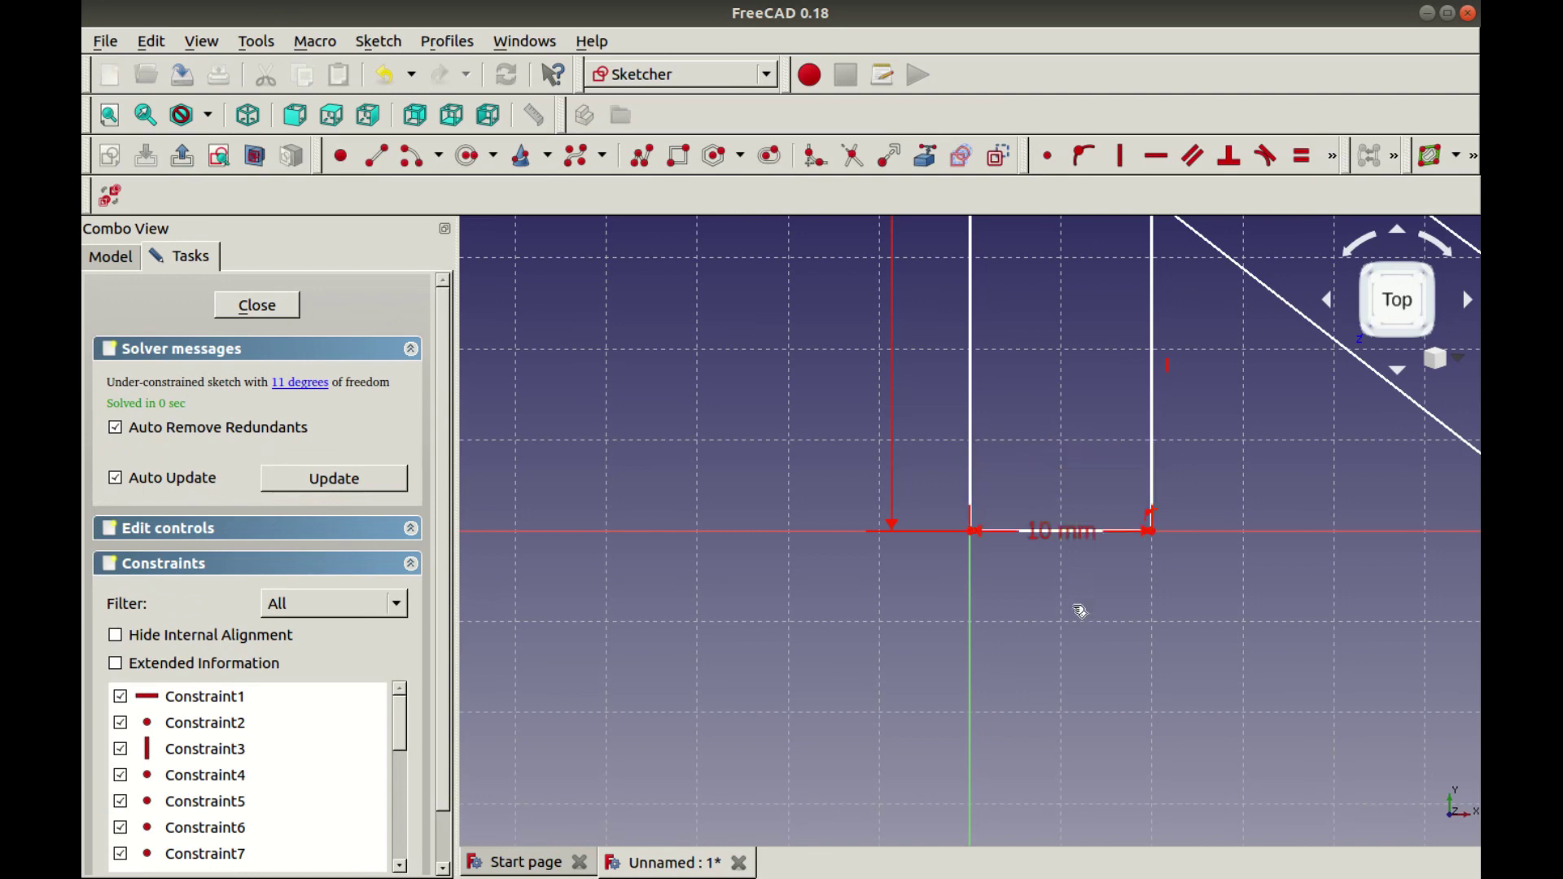
pyautogui.click(109, 114)
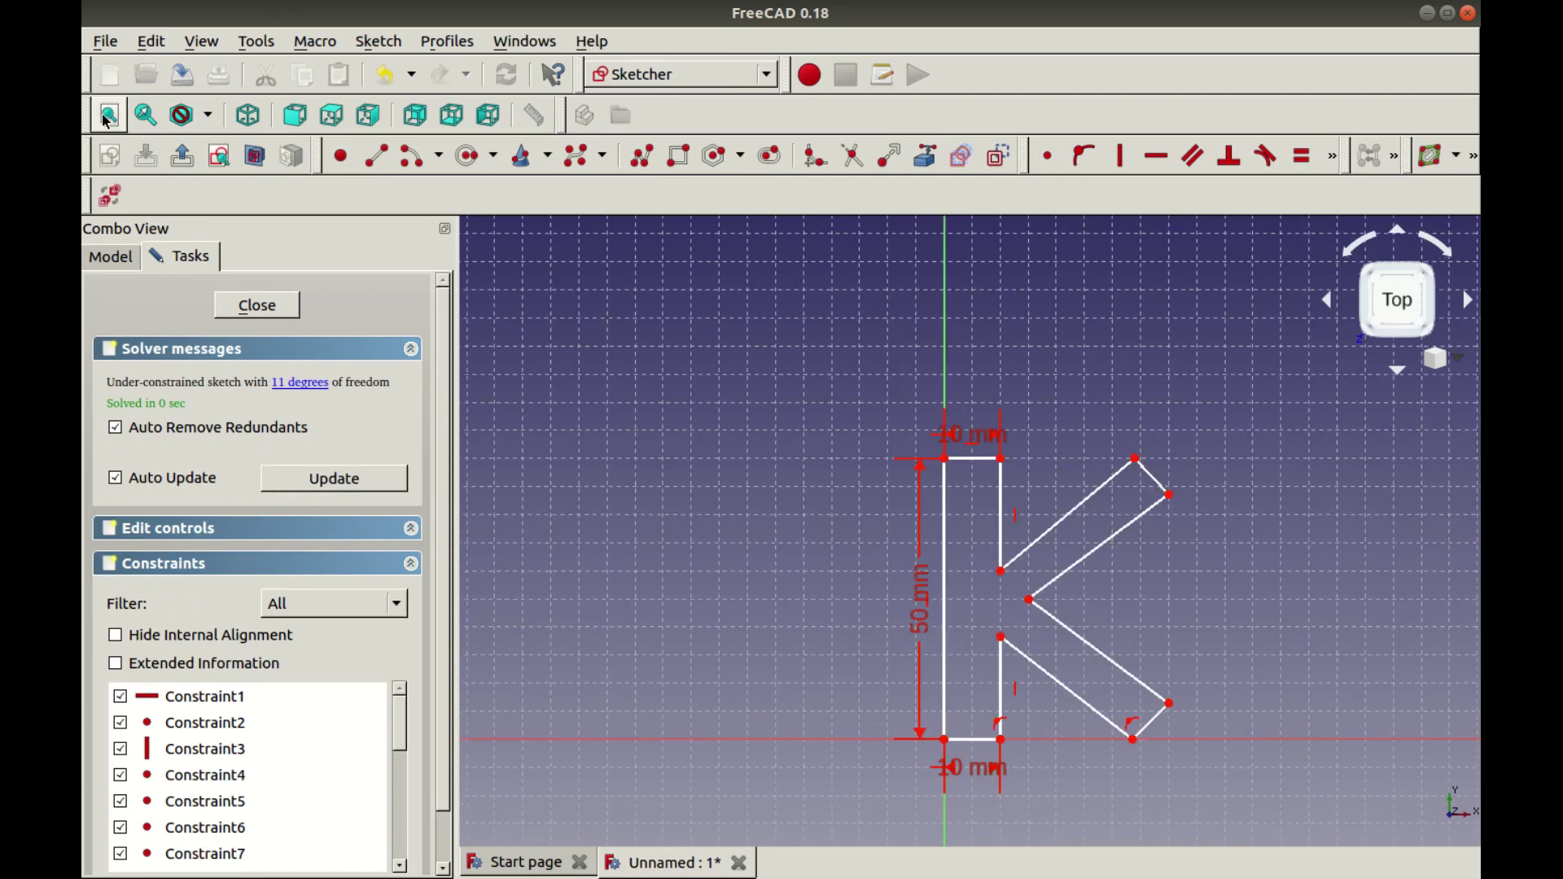
pyautogui.scroll(2, 980, 505)
pyautogui.scroll(2, 1042, 525)
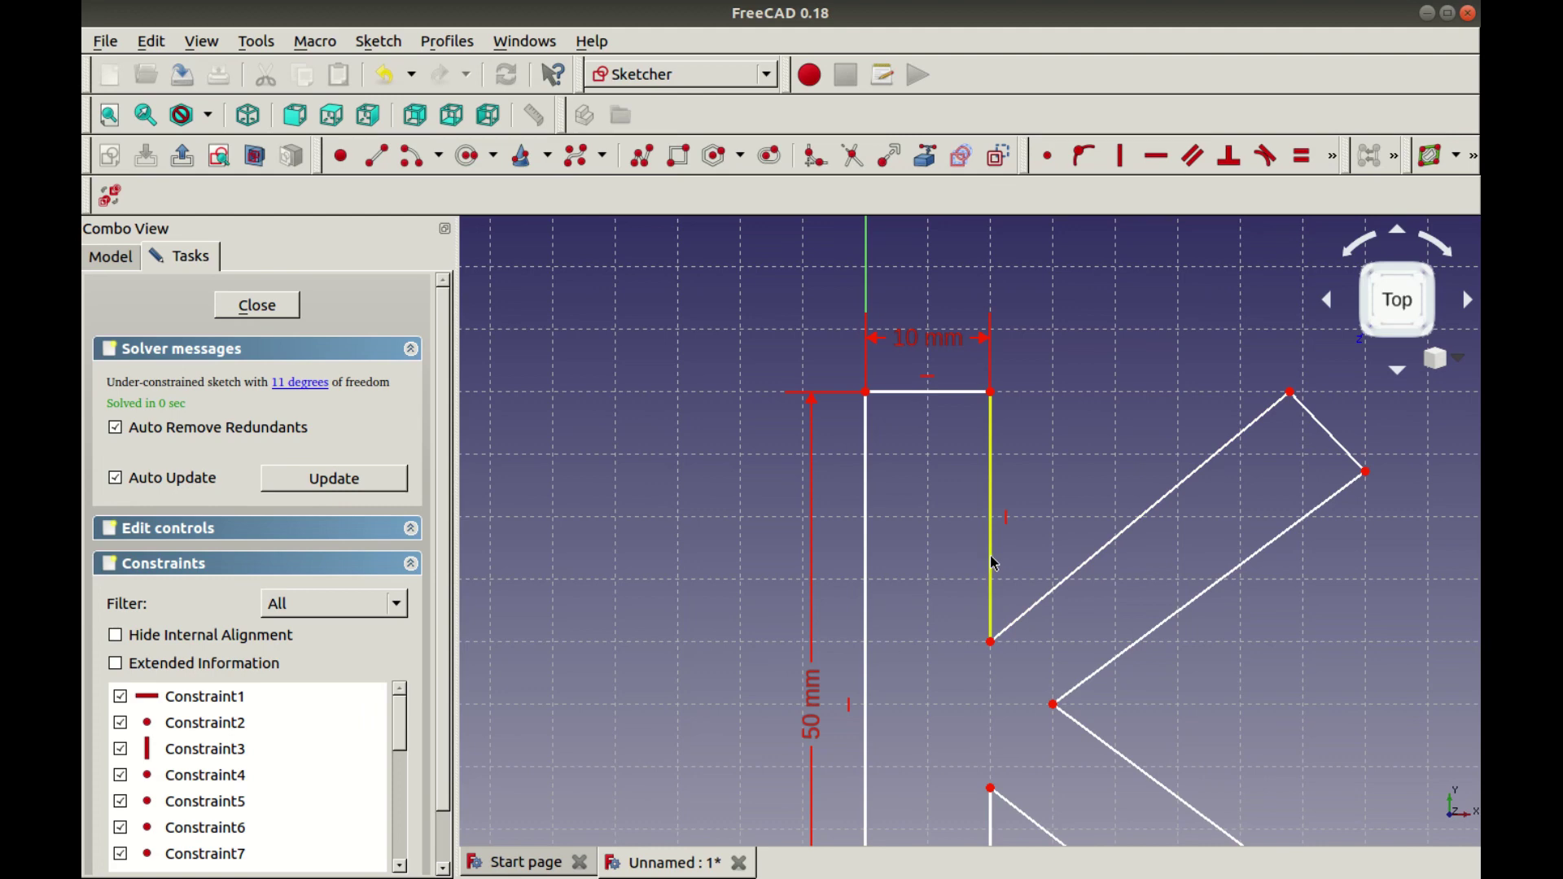
# Set a 45° angle between the upper inner stem edge and upper diagonal
pyautogui.click(993, 552)
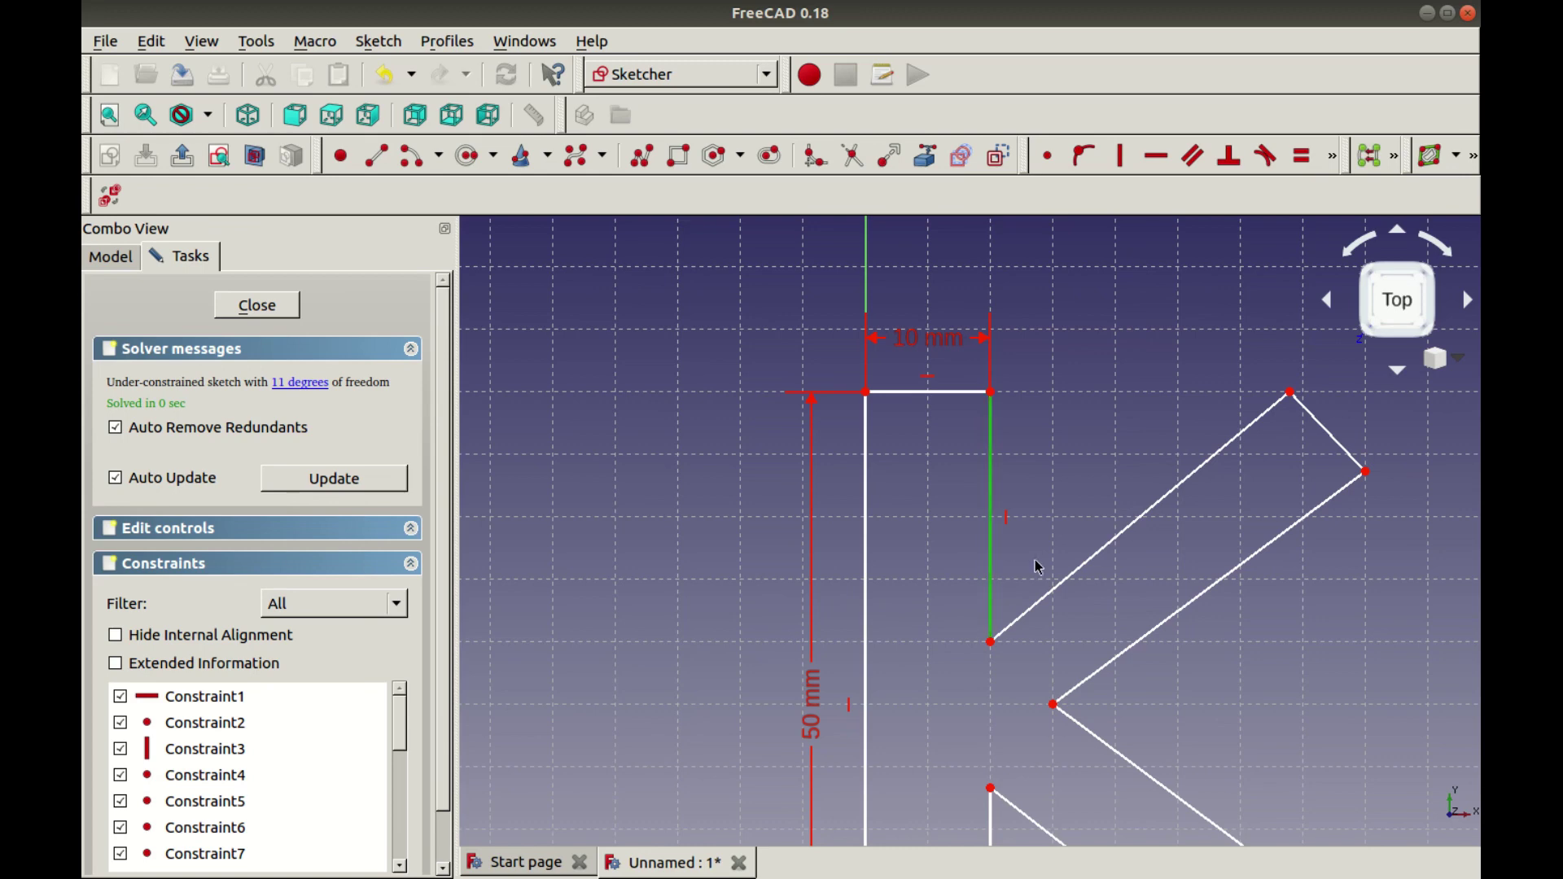
pyautogui.click(1047, 603)
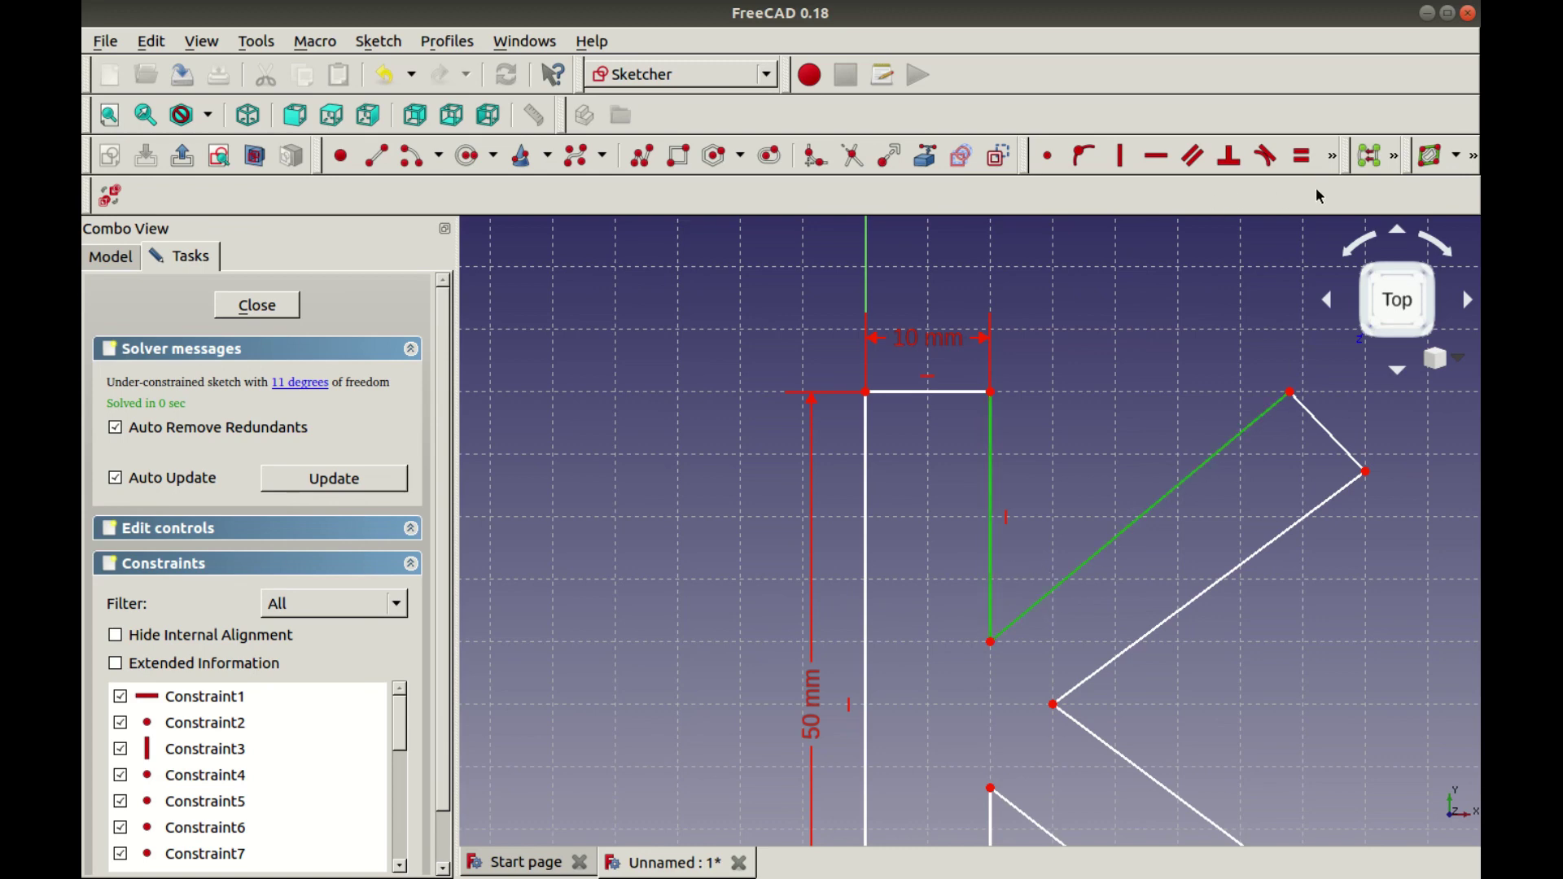
pyautogui.click(1332, 154)
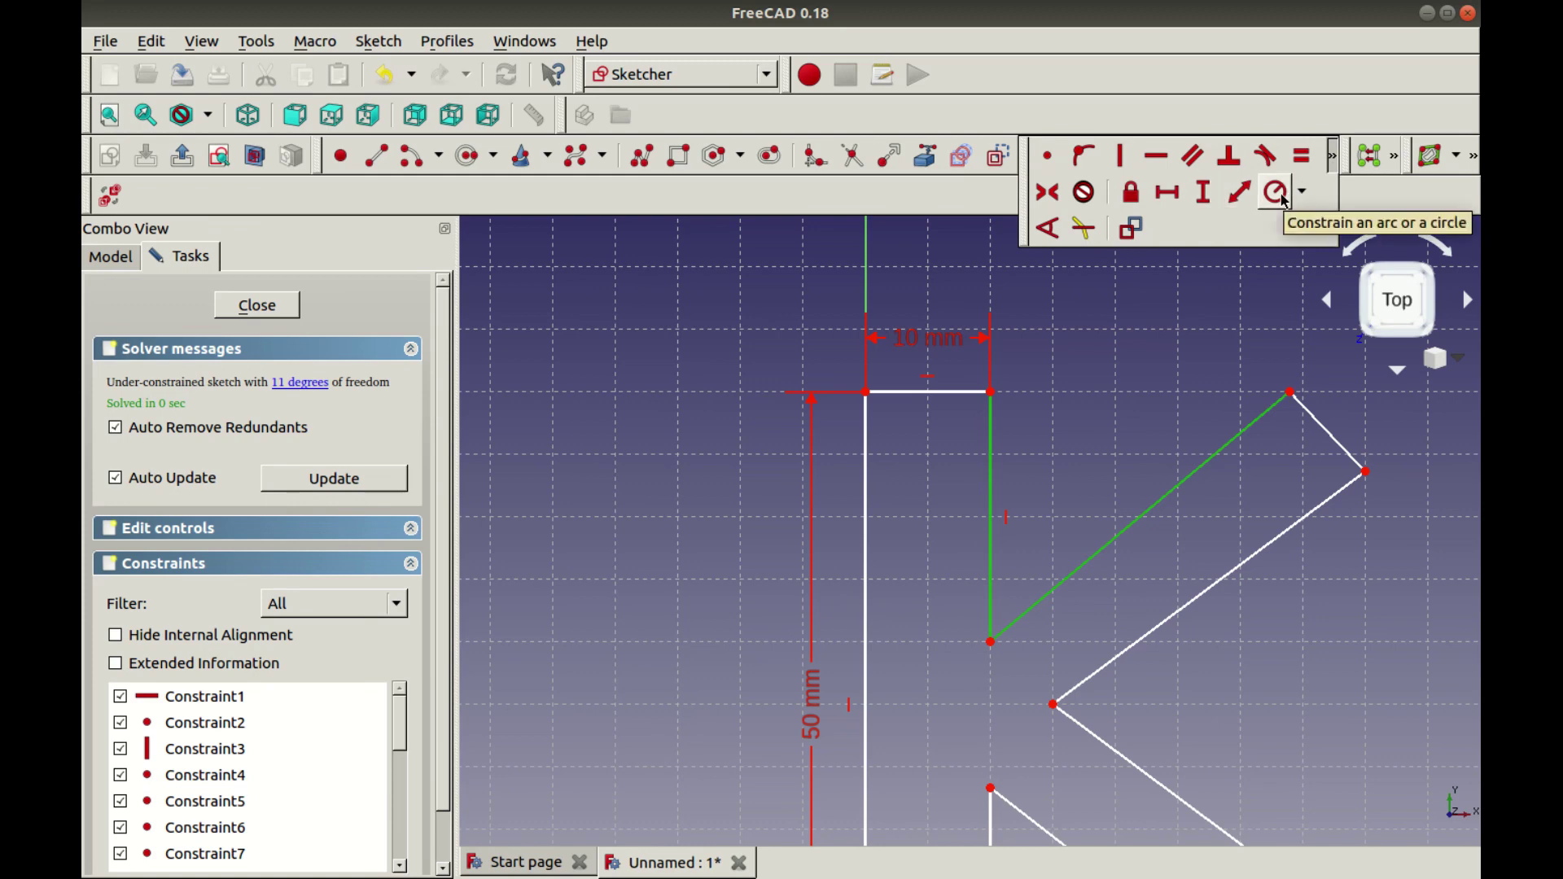
pyautogui.click(1049, 227)
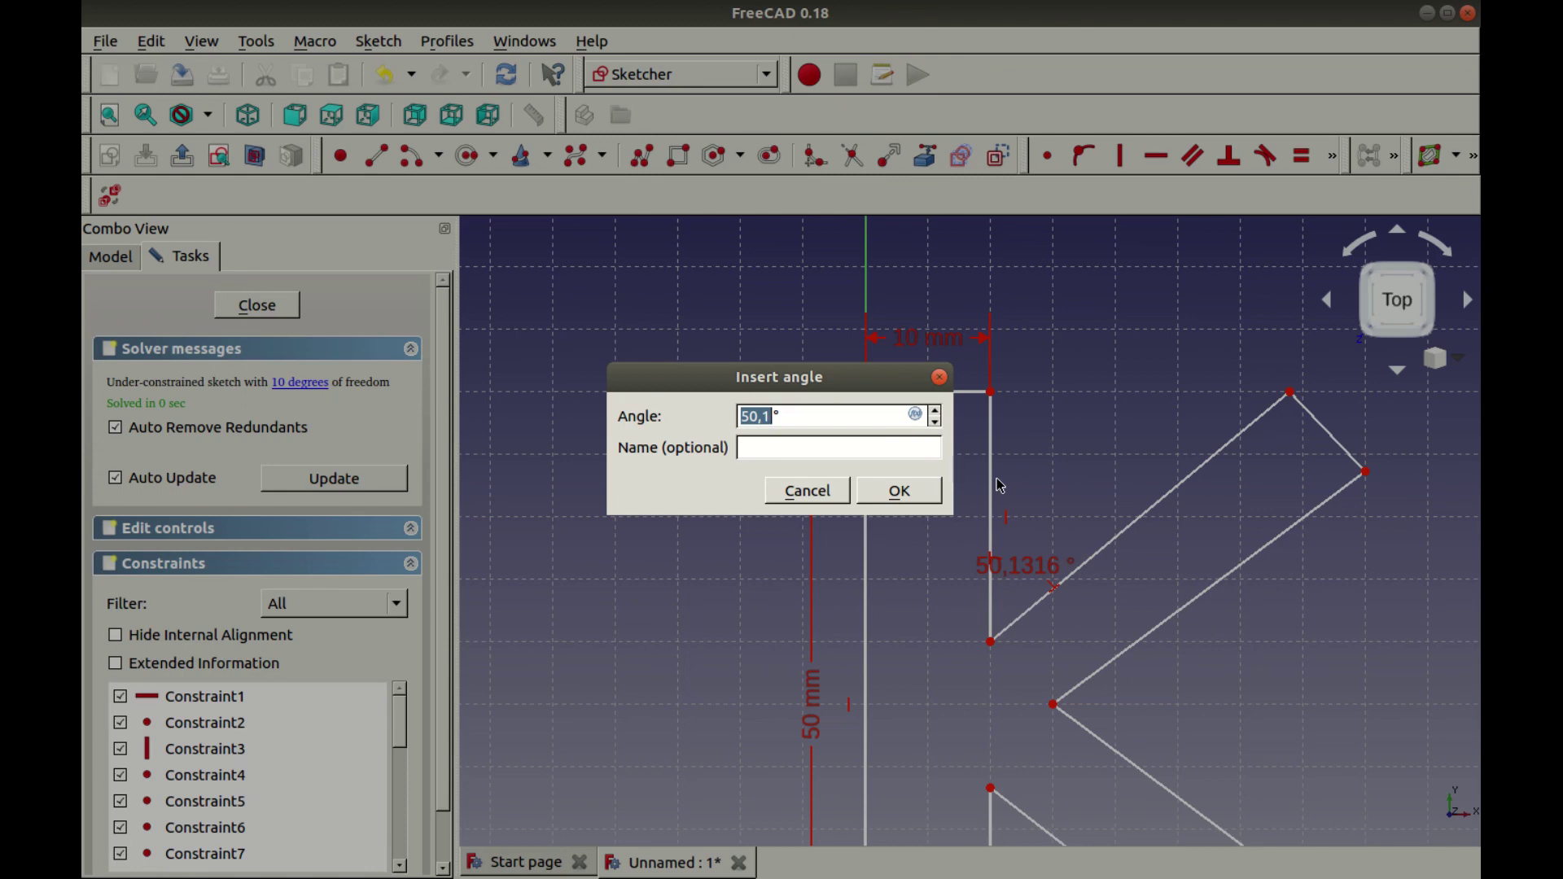
pyautogui.write('4')
pyautogui.press('Return')
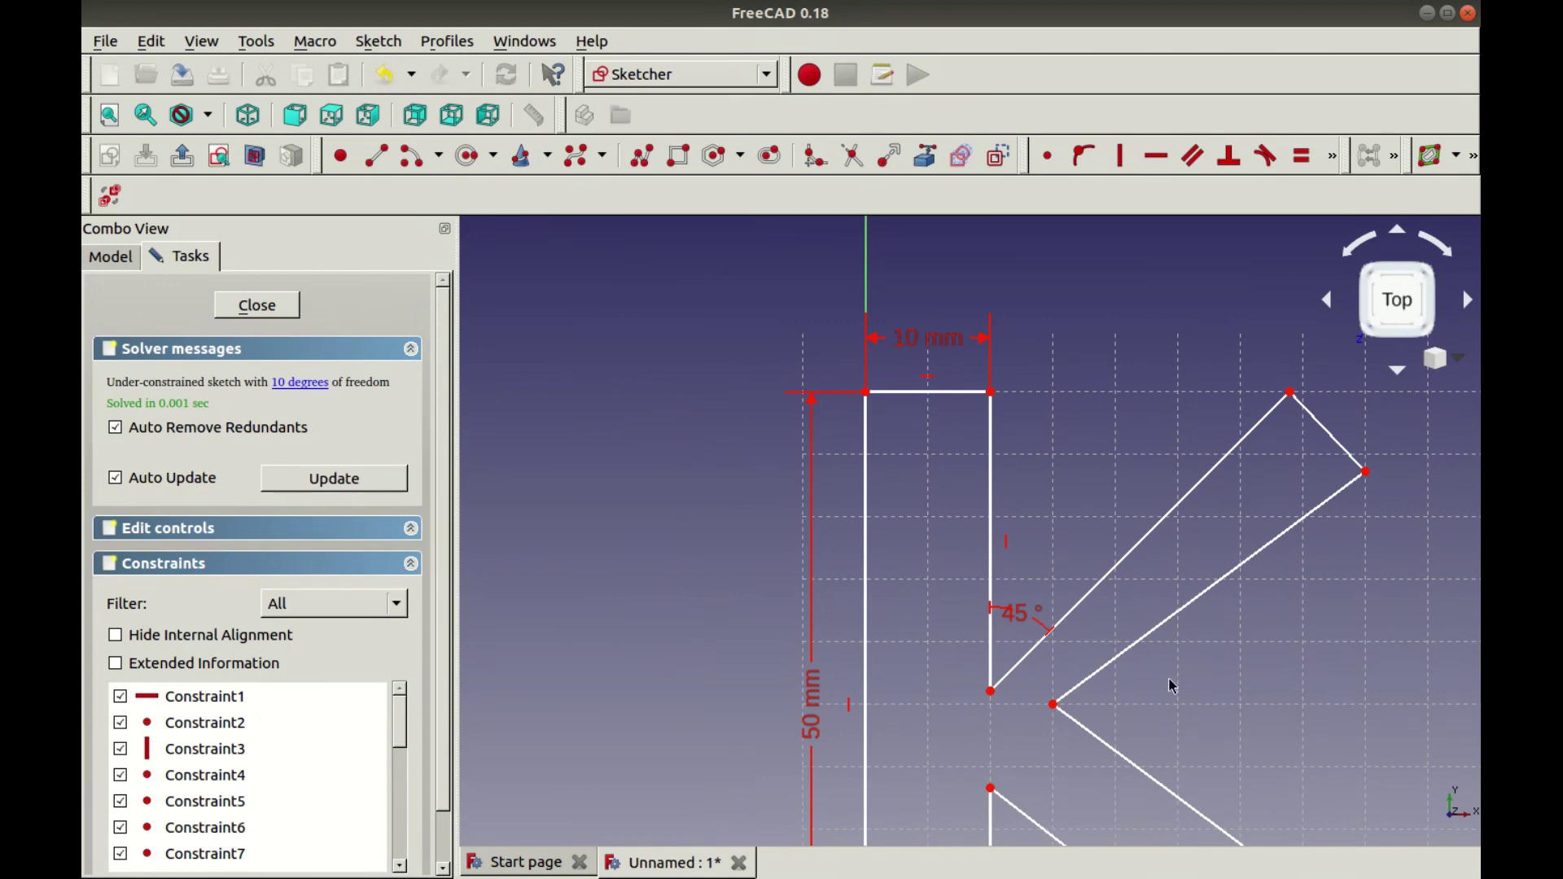
pyautogui.scroll(-2, 1172, 686)
pyautogui.scroll(-2, 729, 437)
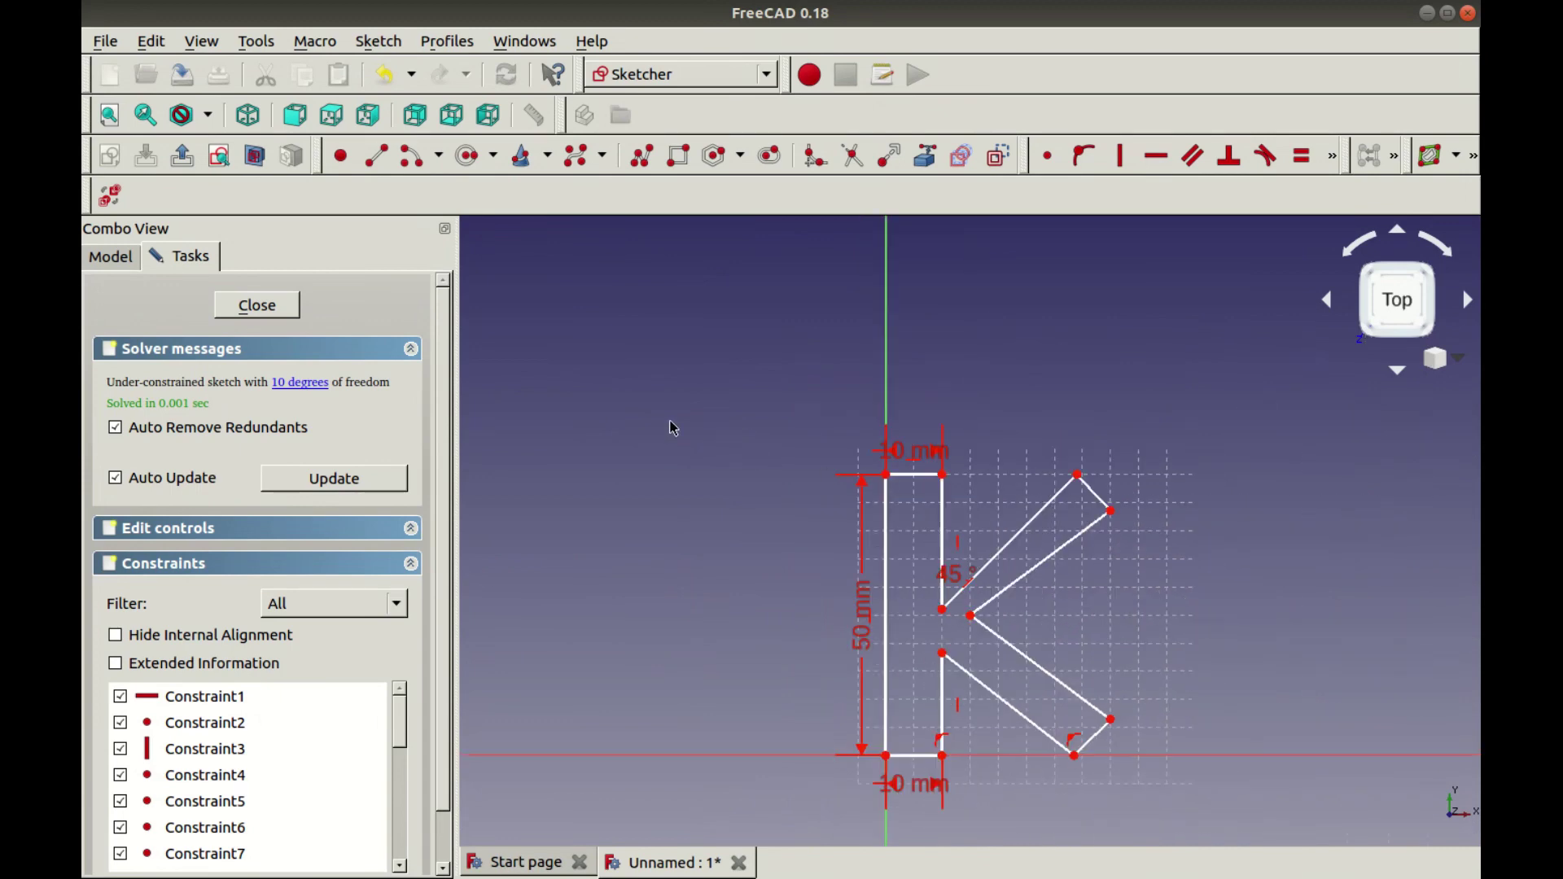
pyautogui.scroll(2, 836, 741)
# Set a 45° angle on the lower diagonal and tidy the arms' inner corners
pyautogui.click(1047, 659)
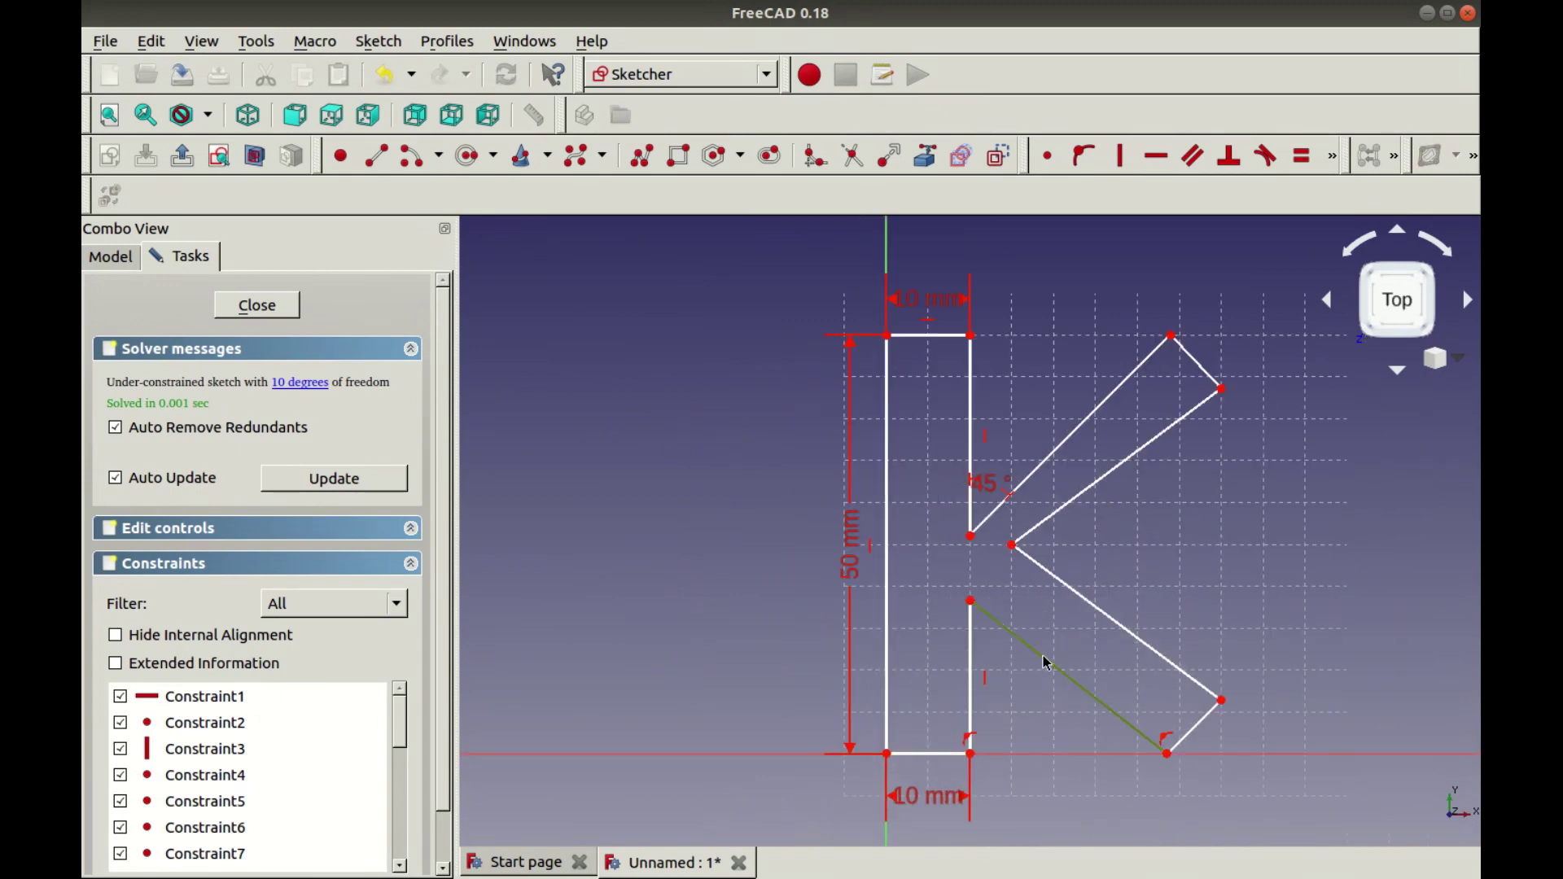
pyautogui.click(970, 705)
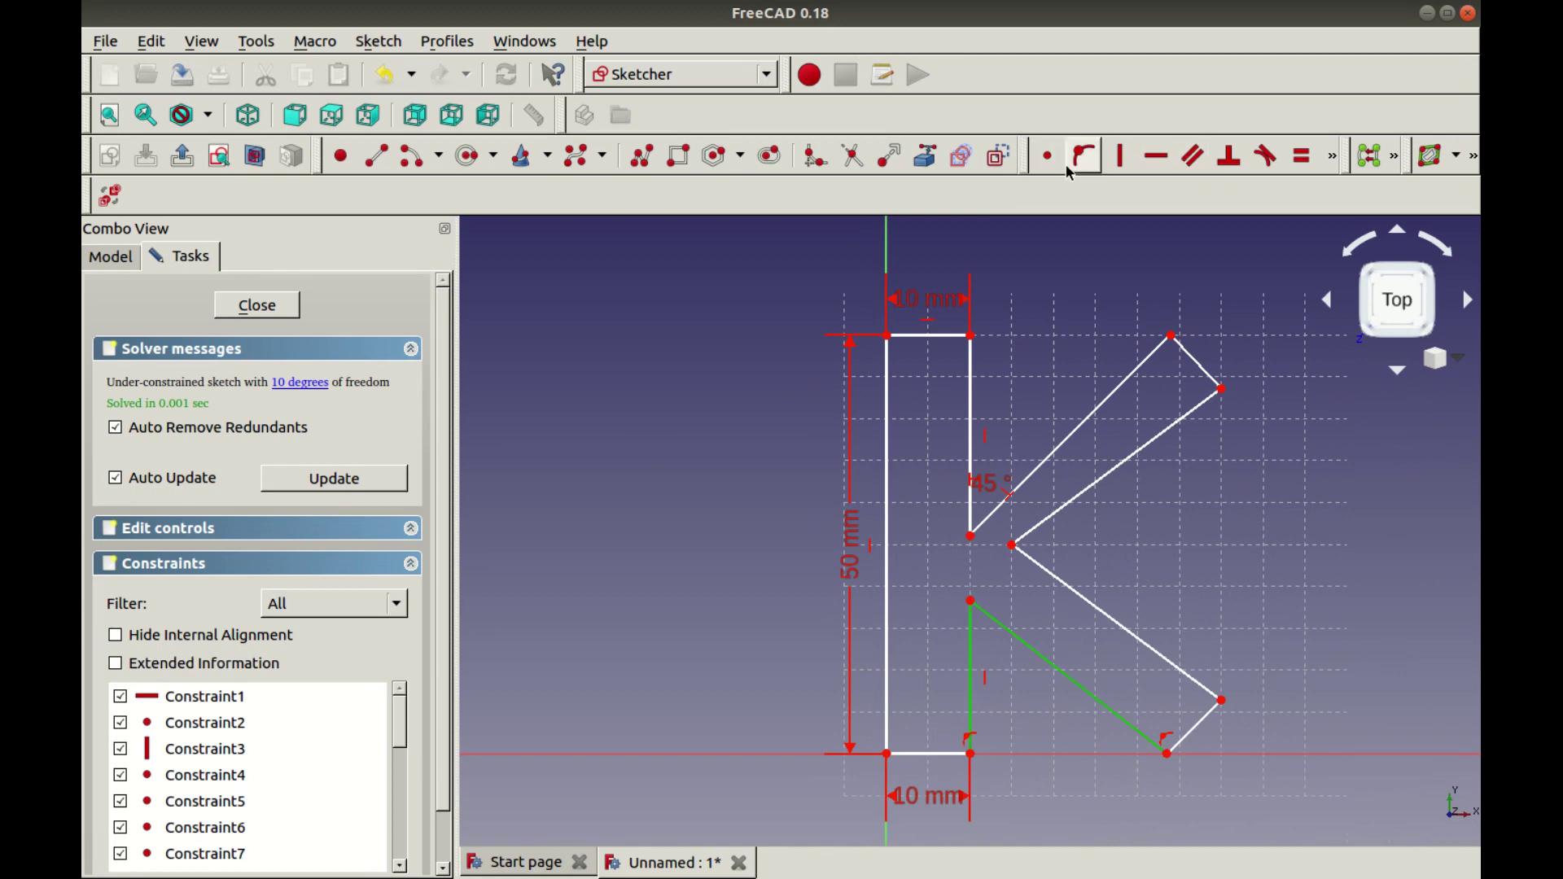
pyautogui.click(1334, 156)
pyautogui.click(1047, 227)
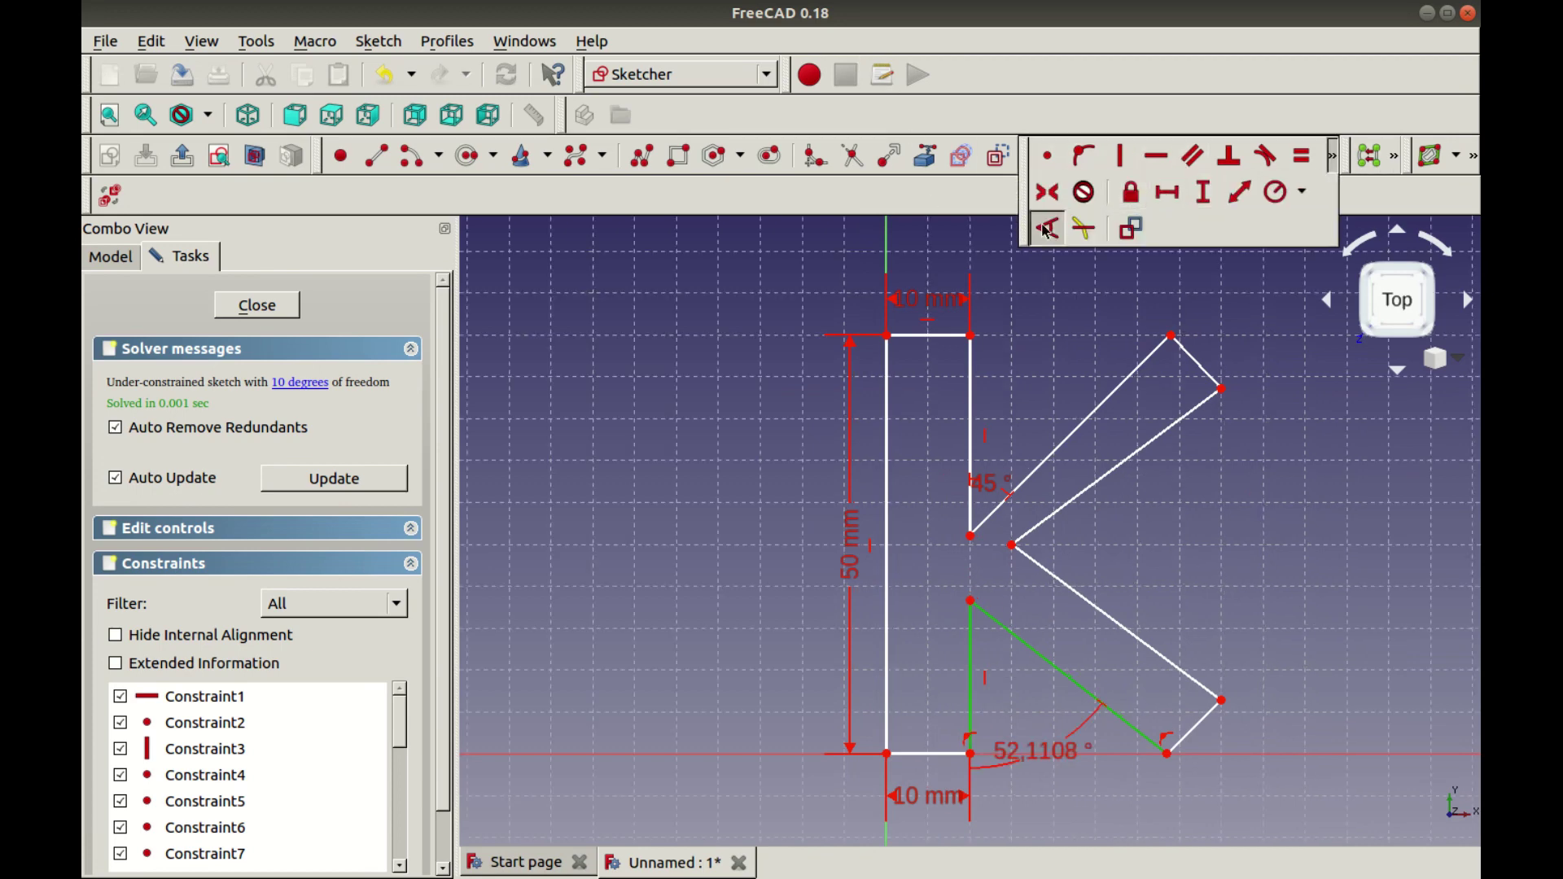
pyautogui.write('45')
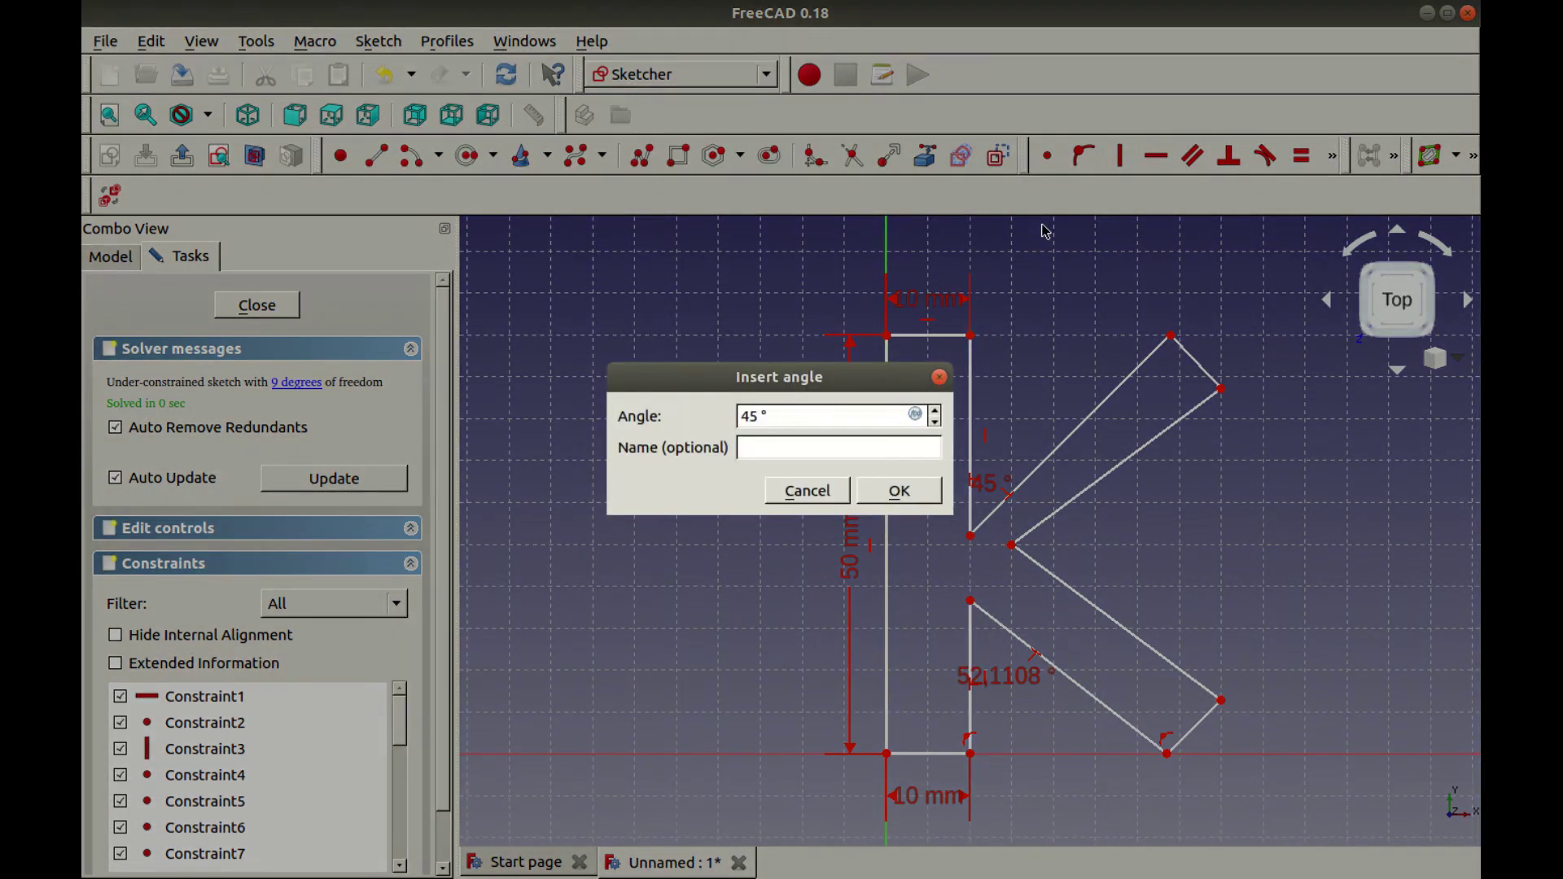
pyautogui.press('Return')
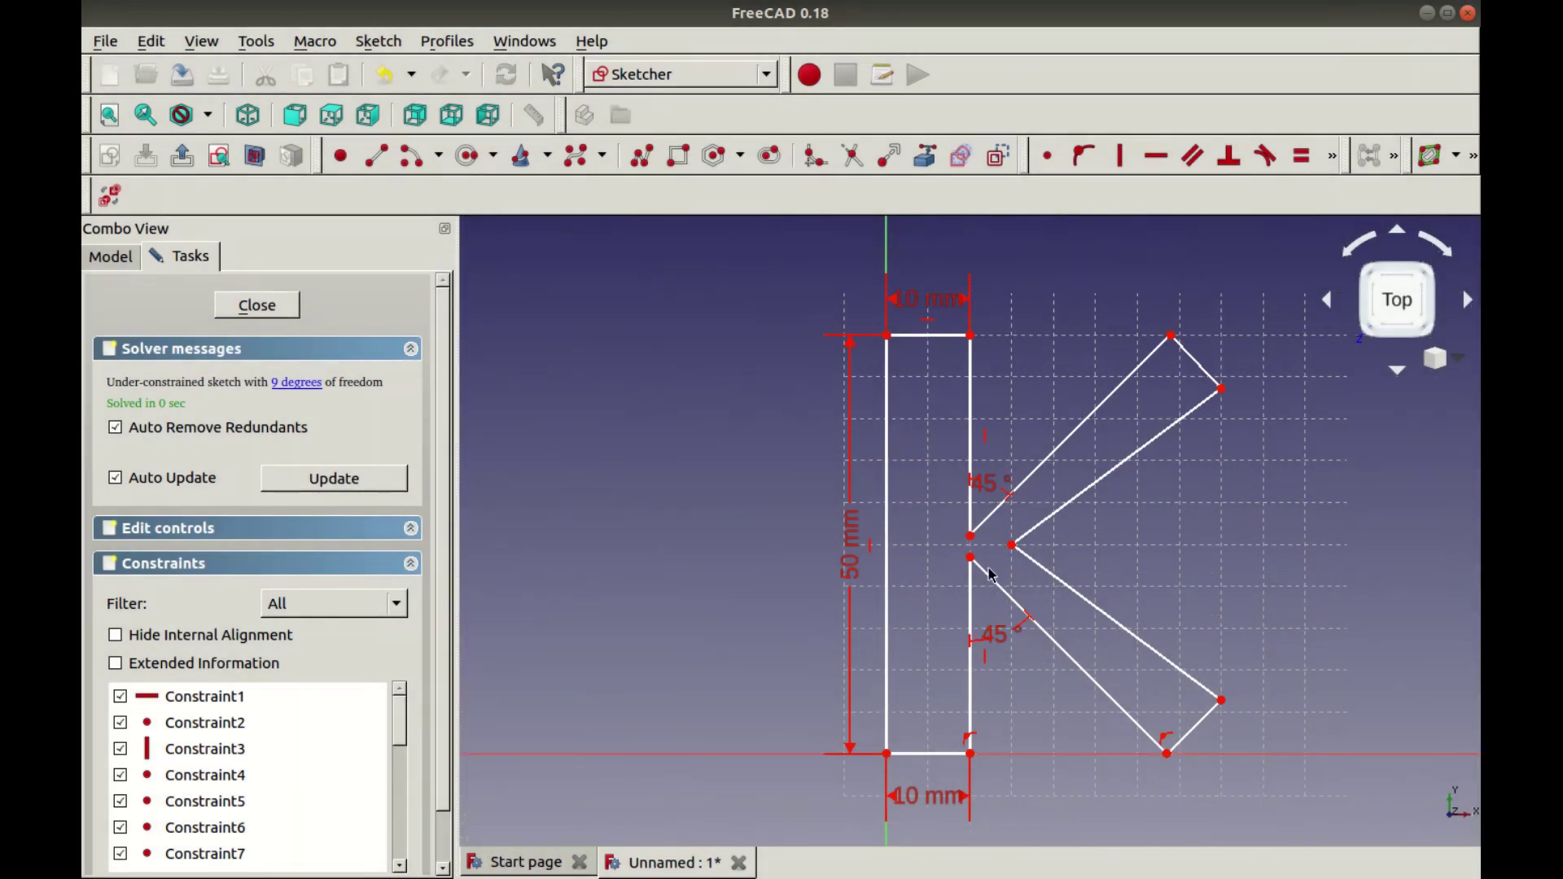
pyautogui.moveTo(970, 559); pyautogui.dragTo(987, 587)
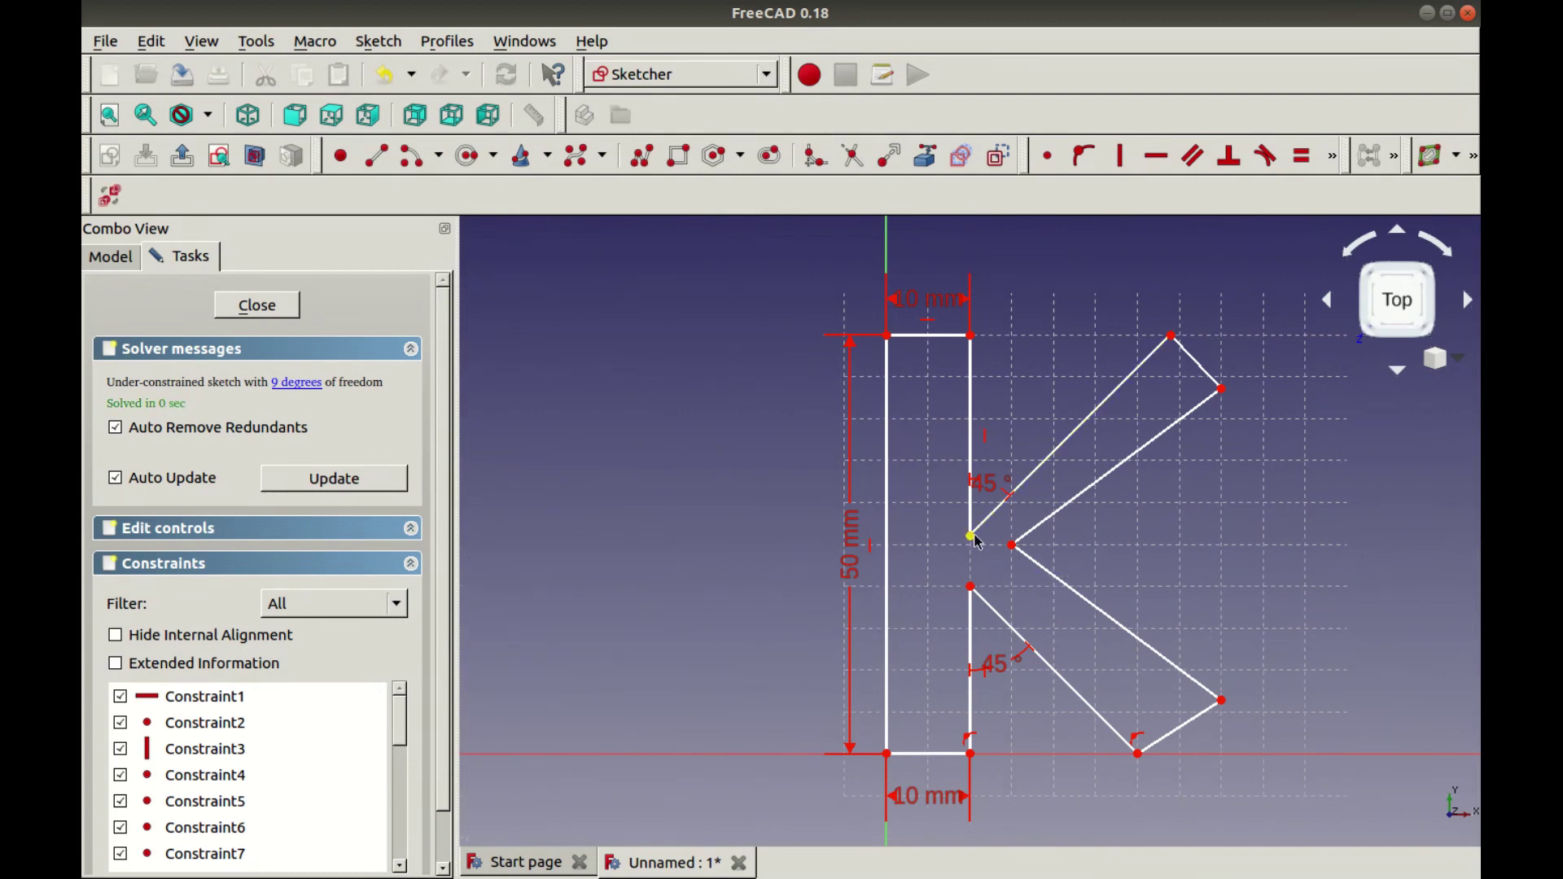
pyautogui.moveTo(973, 534); pyautogui.dragTo(983, 506)
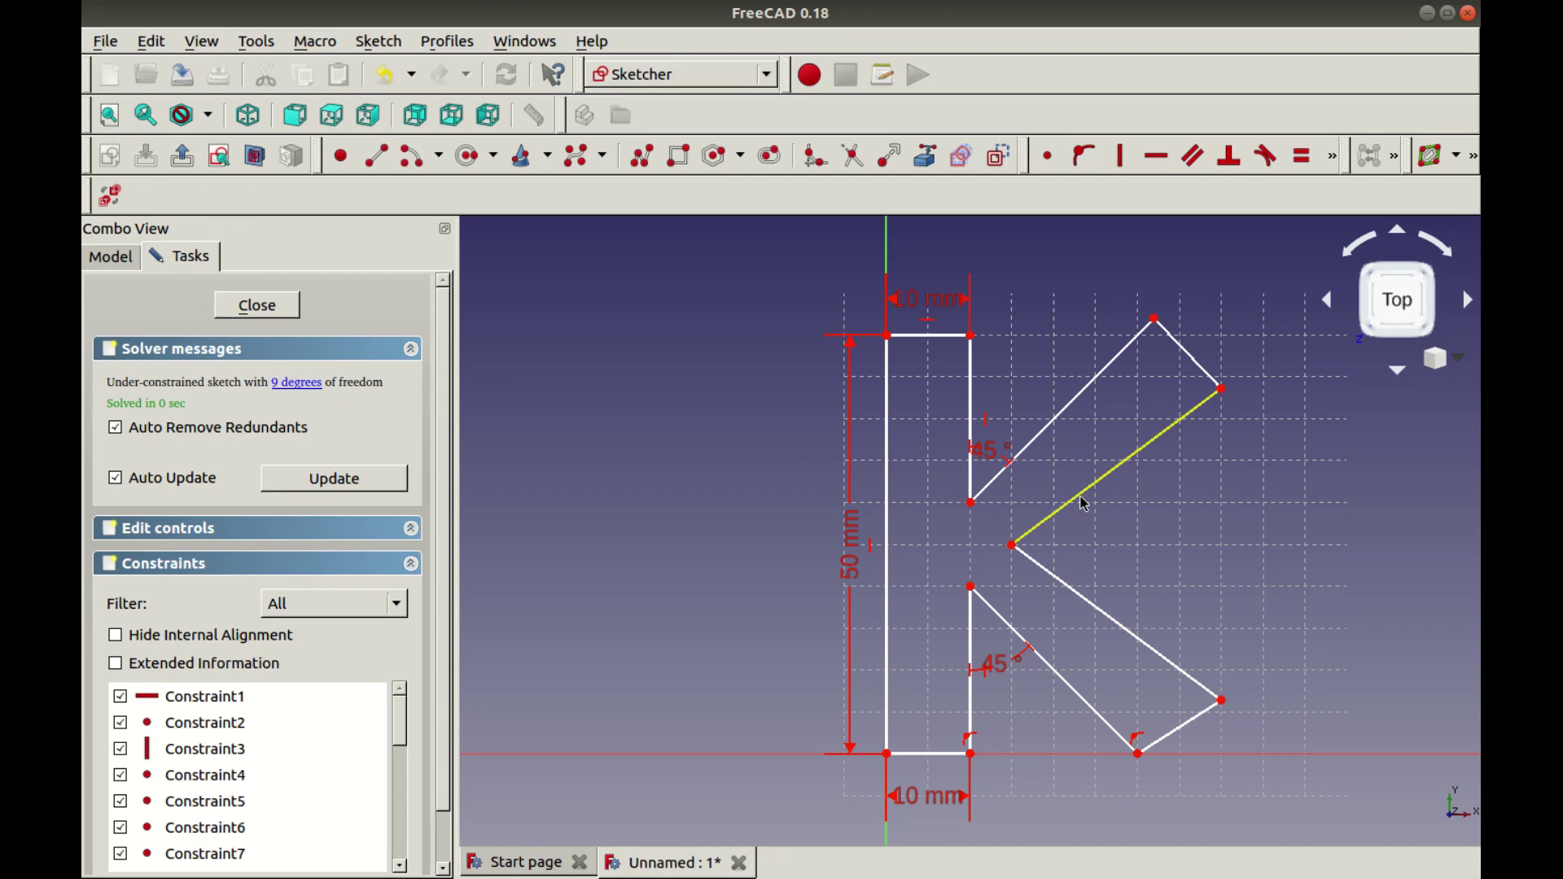
# Make the inner and outer diagonals of each K arm parallel
pyautogui.click(1041, 433)
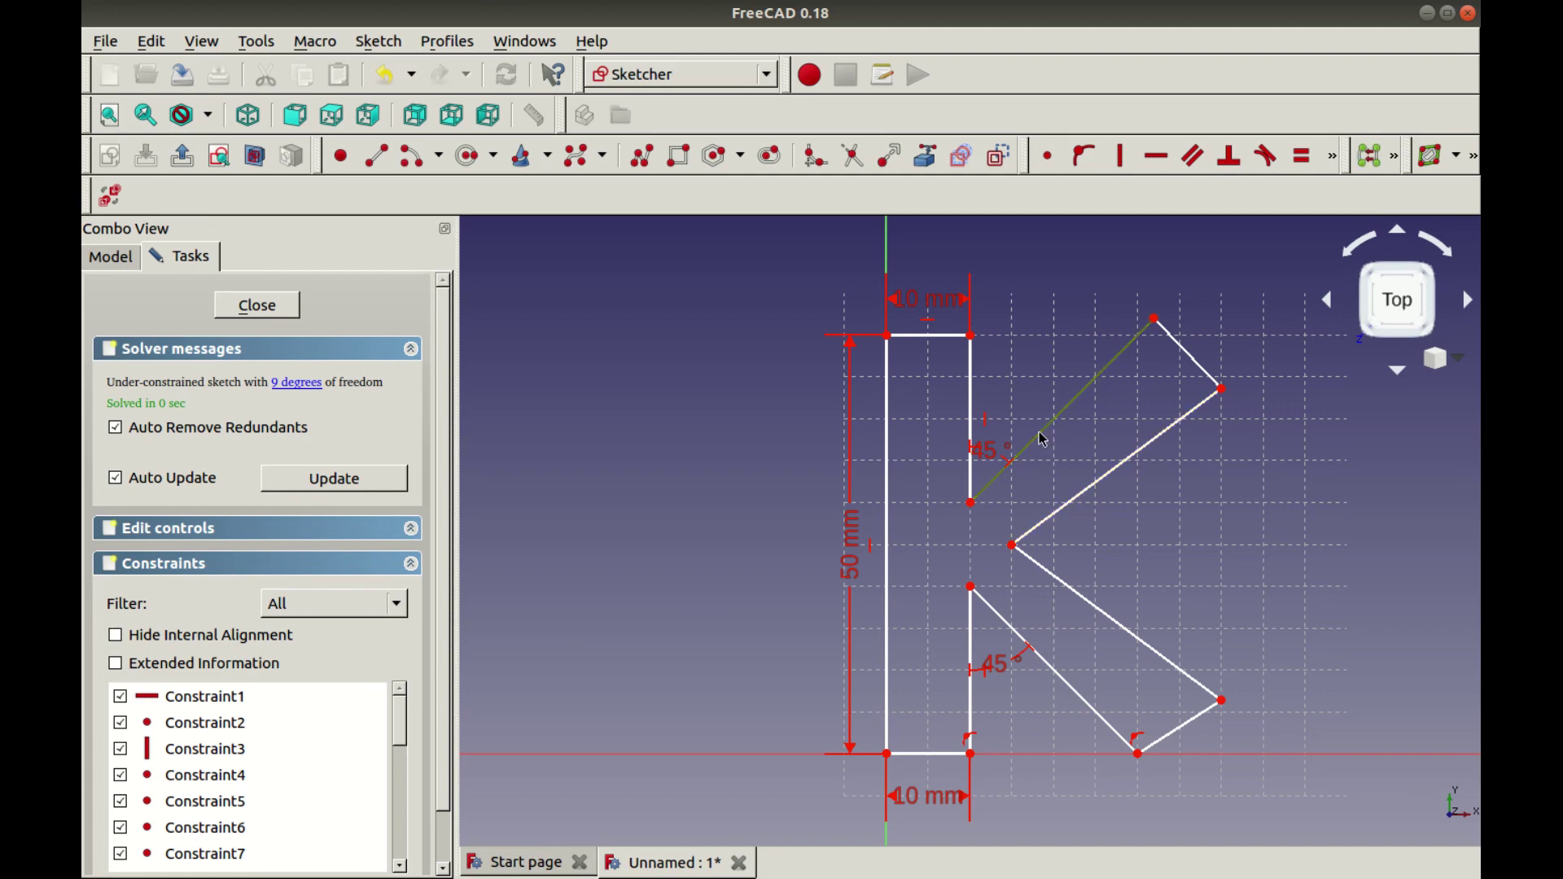
pyautogui.click(1079, 504)
pyautogui.click(1193, 157)
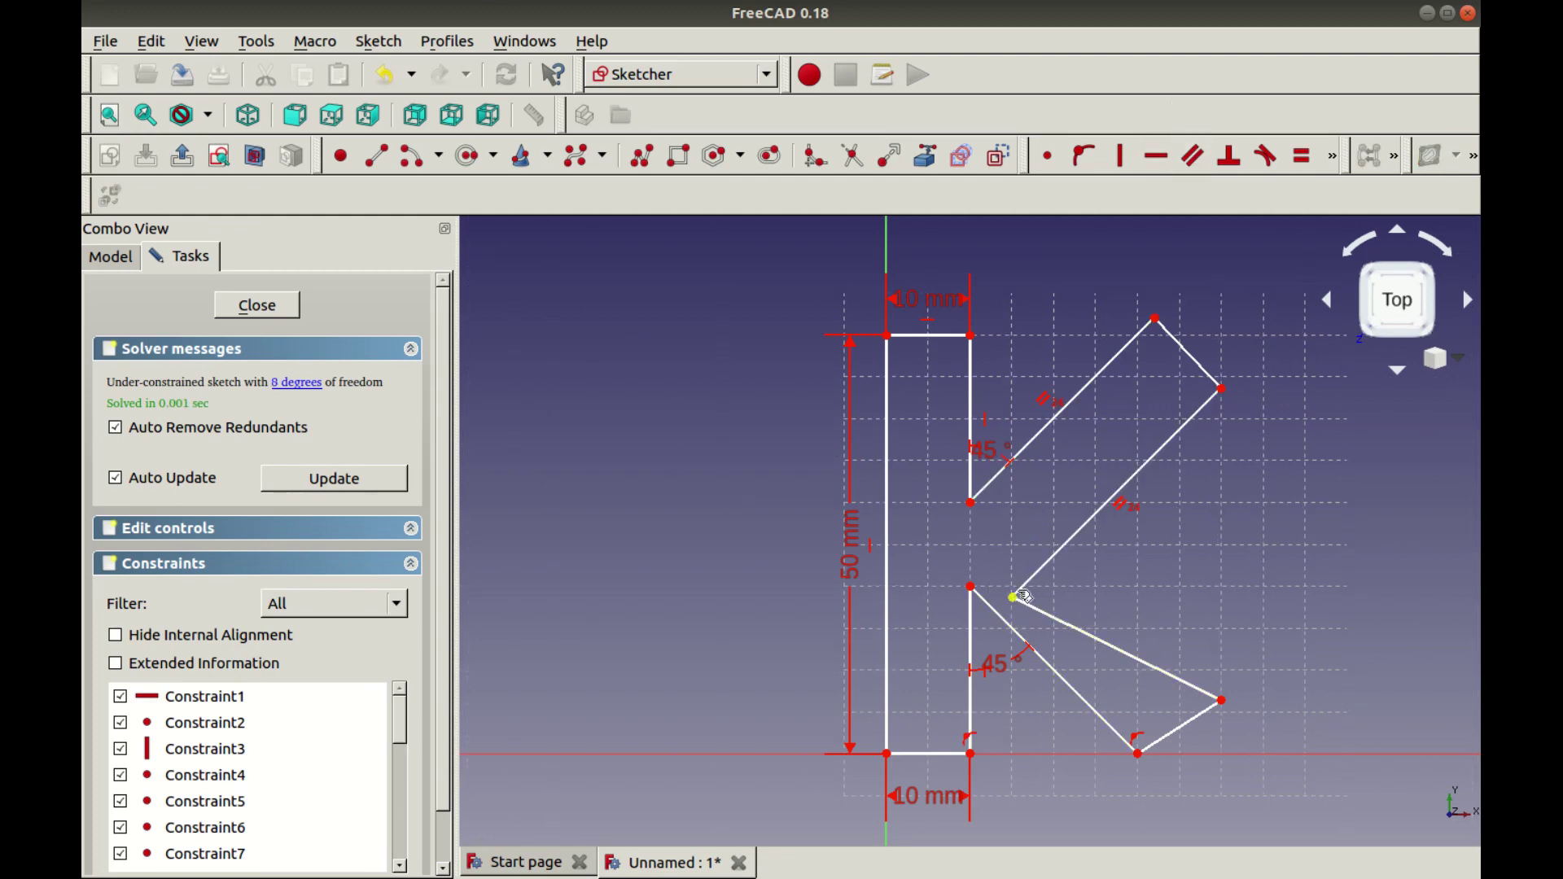
pyautogui.moveTo(1024, 597); pyautogui.dragTo(1055, 543)
pyautogui.click(1054, 667)
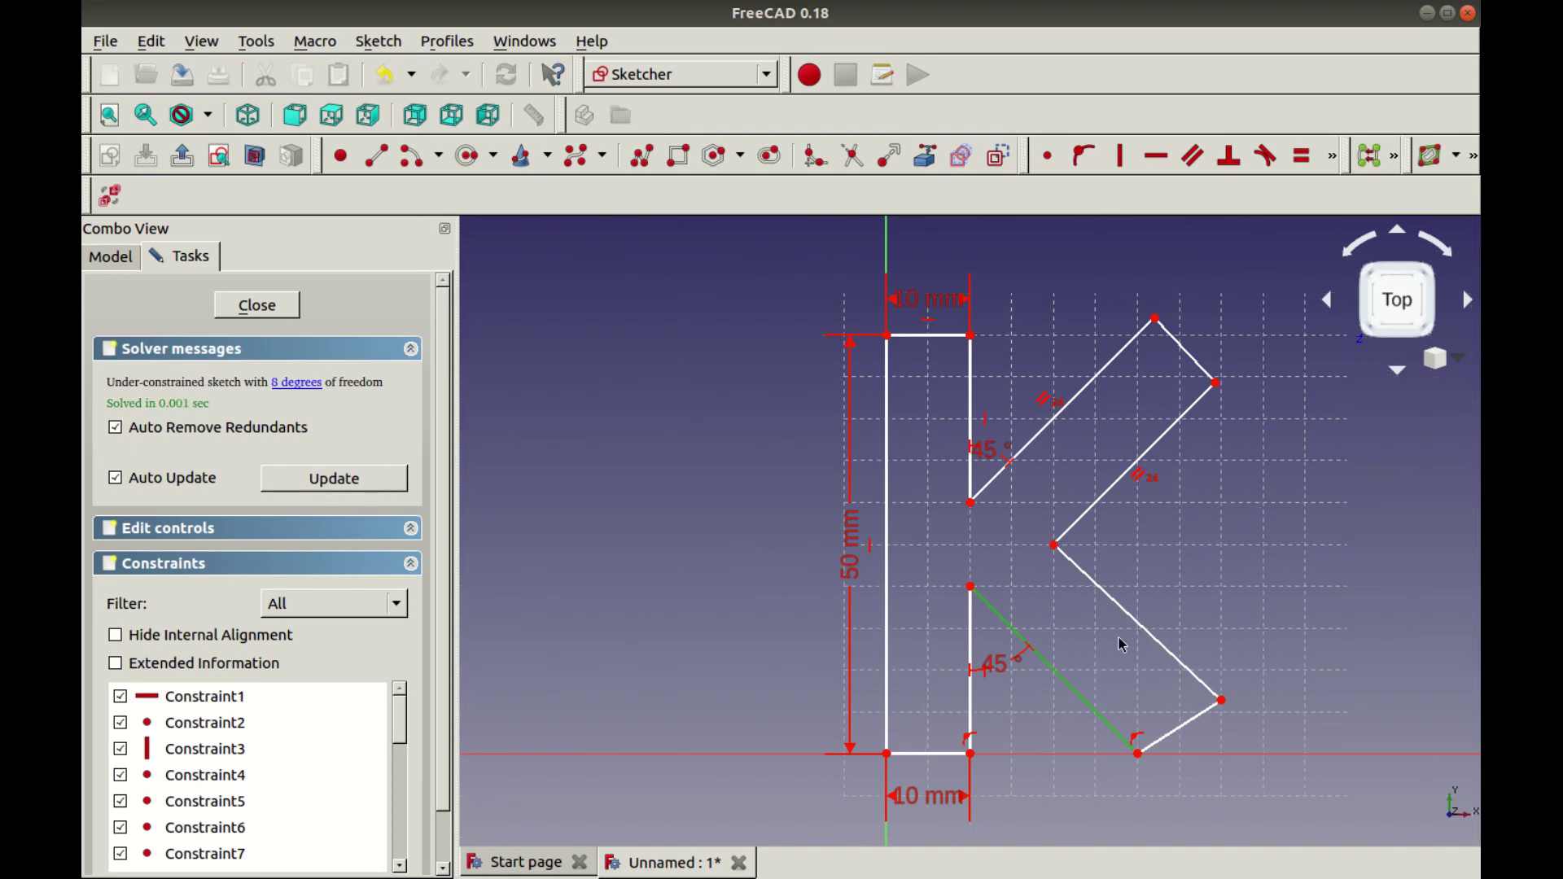
pyautogui.click(1133, 620)
pyautogui.click(1192, 155)
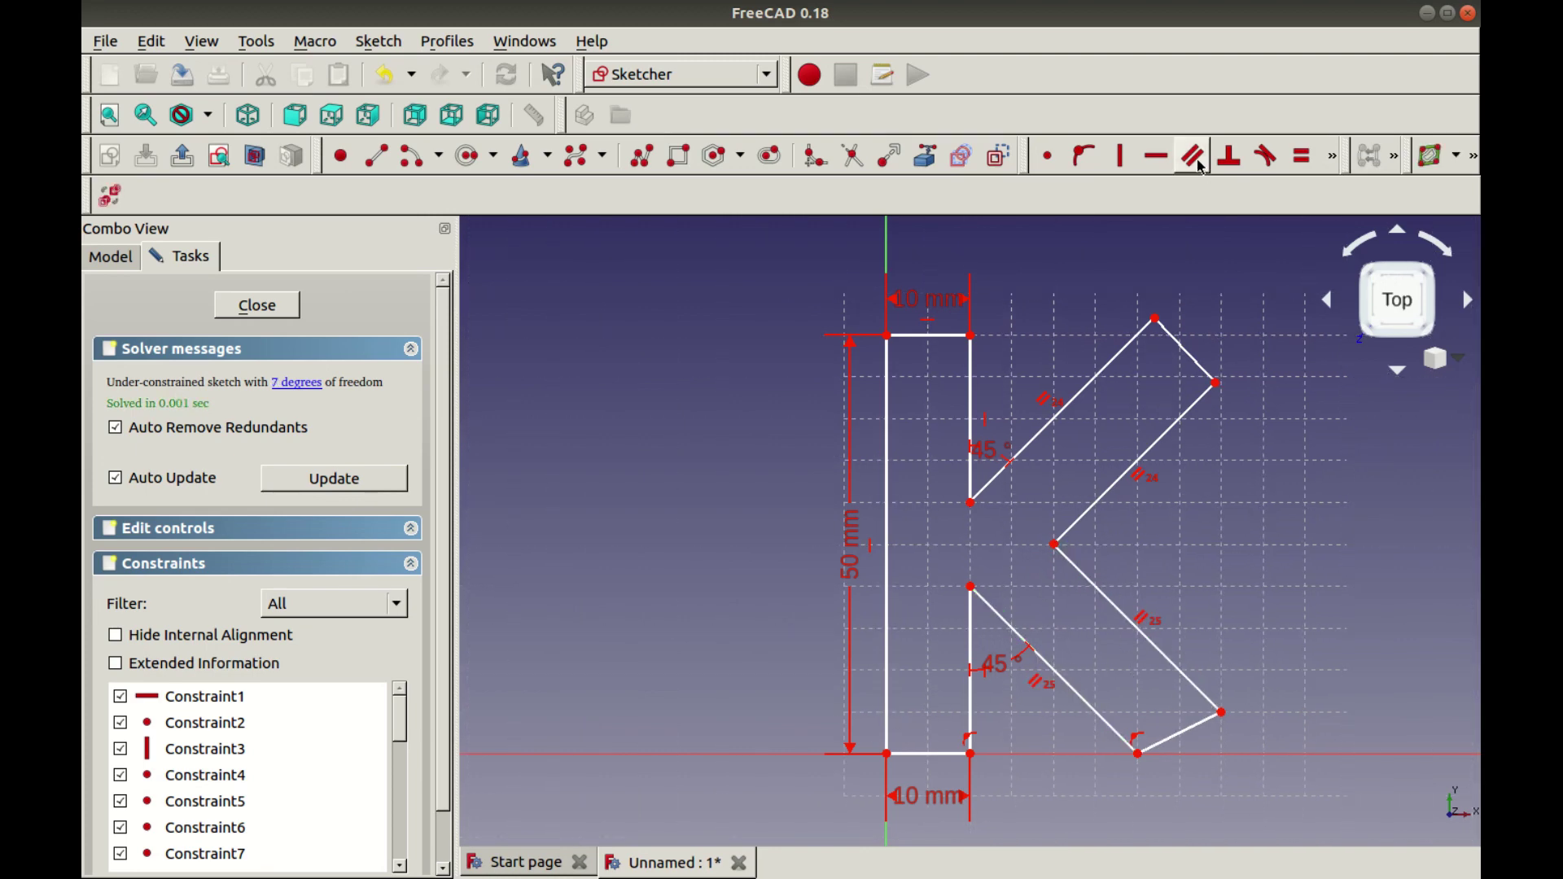
# Make the short top and bottom end edges perpendicular to their arm diagonals
pyautogui.click(1203, 735)
pyautogui.click(1180, 671)
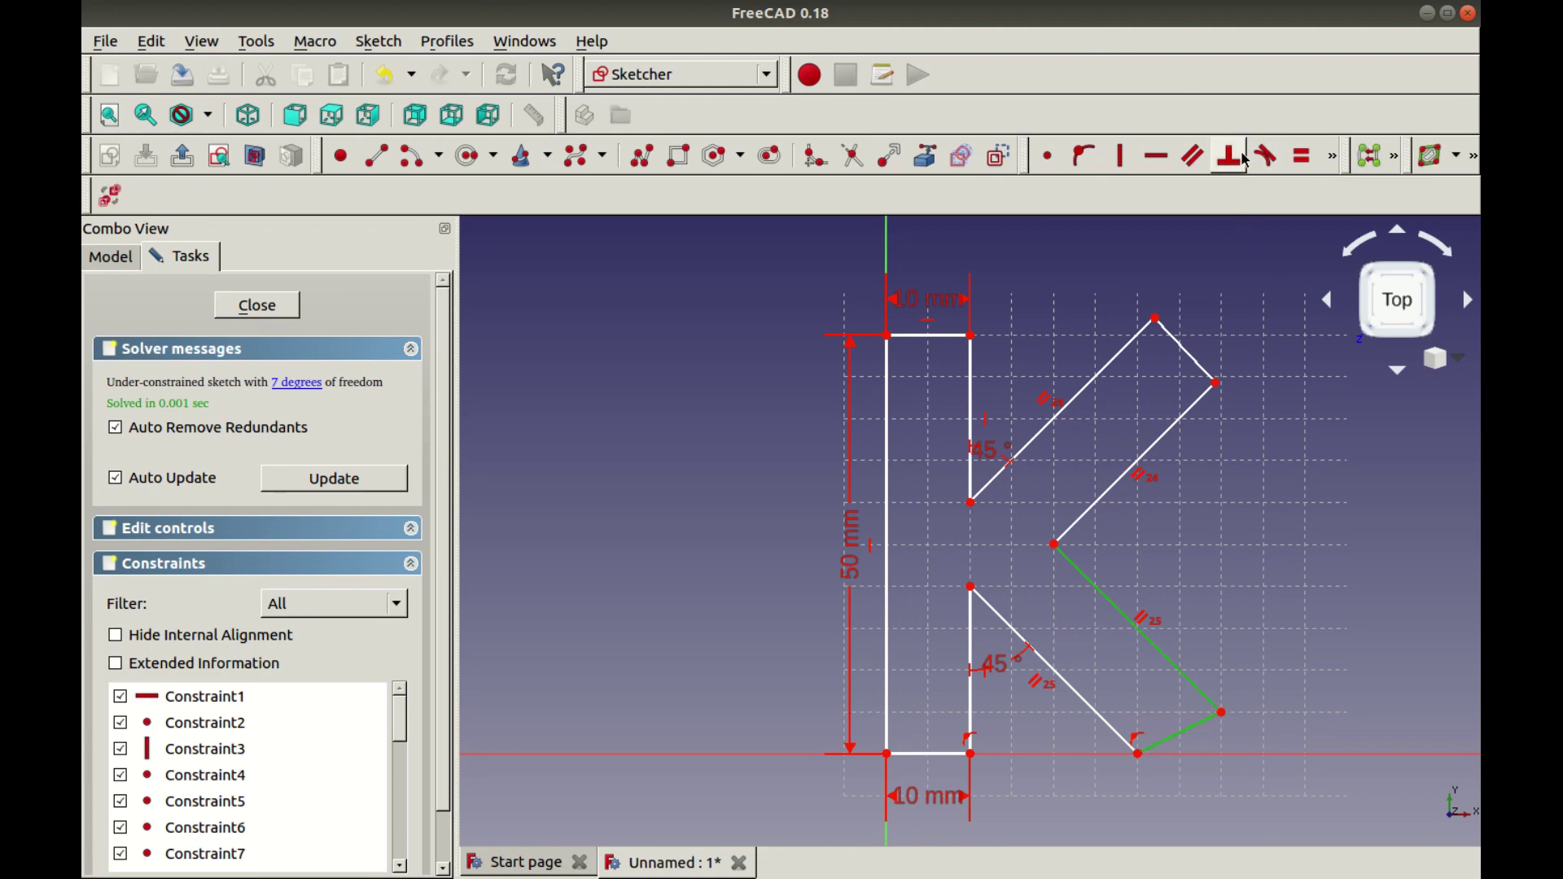
pyautogui.click(1231, 156)
pyautogui.click(1124, 353)
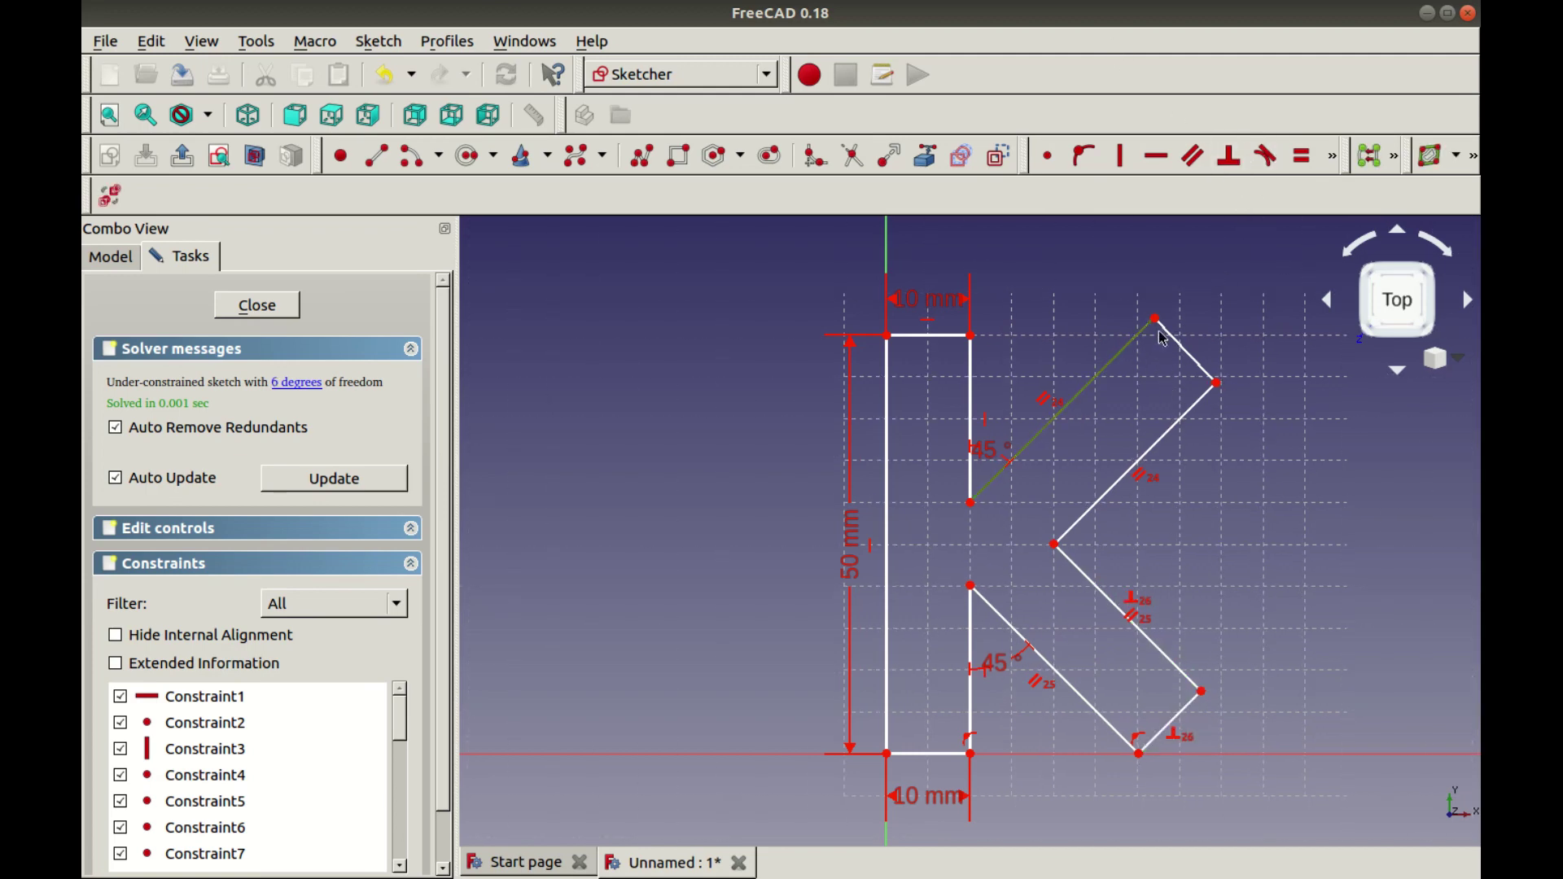
pyautogui.click(1186, 350)
pyautogui.click(1231, 155)
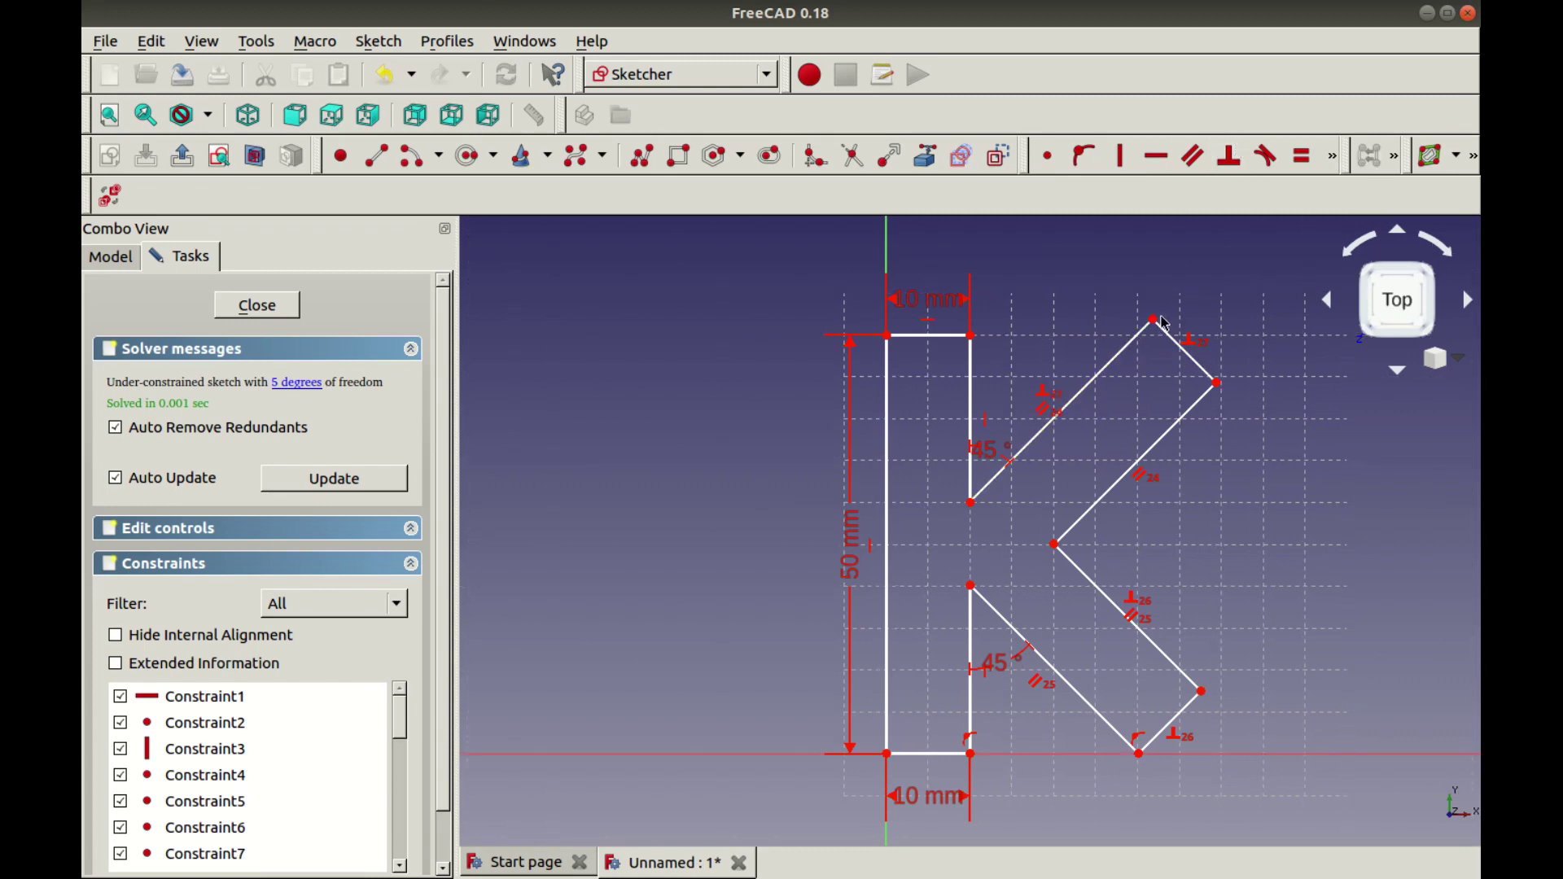
pyautogui.moveTo(1156, 324); pyautogui.dragTo(1159, 335)
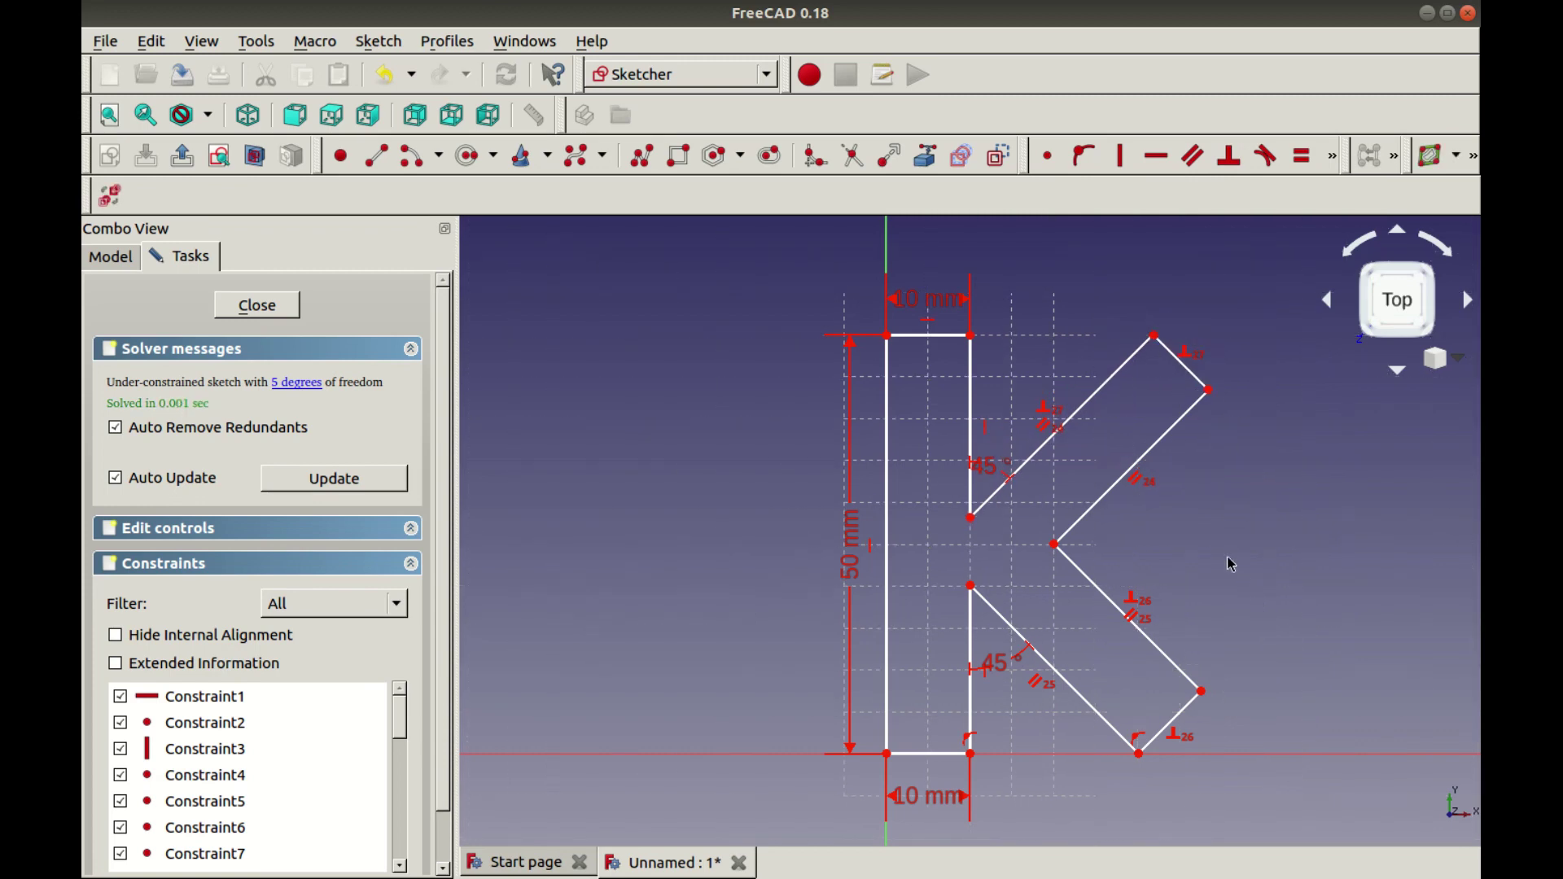
# Make the two short end edges equal in length
pyautogui.click(1187, 372)
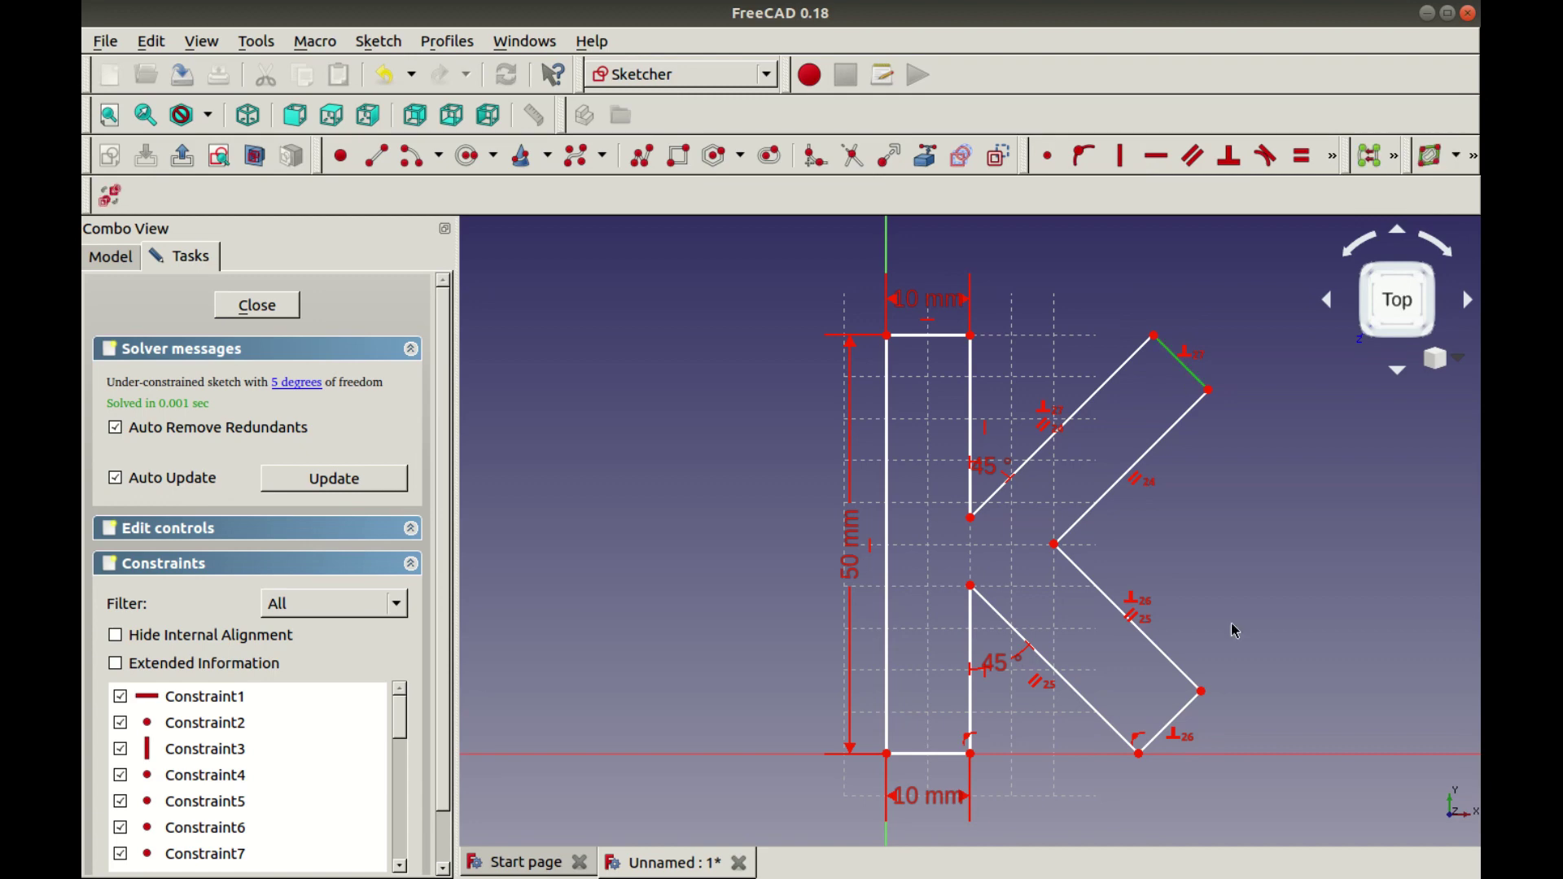
pyautogui.click(1165, 735)
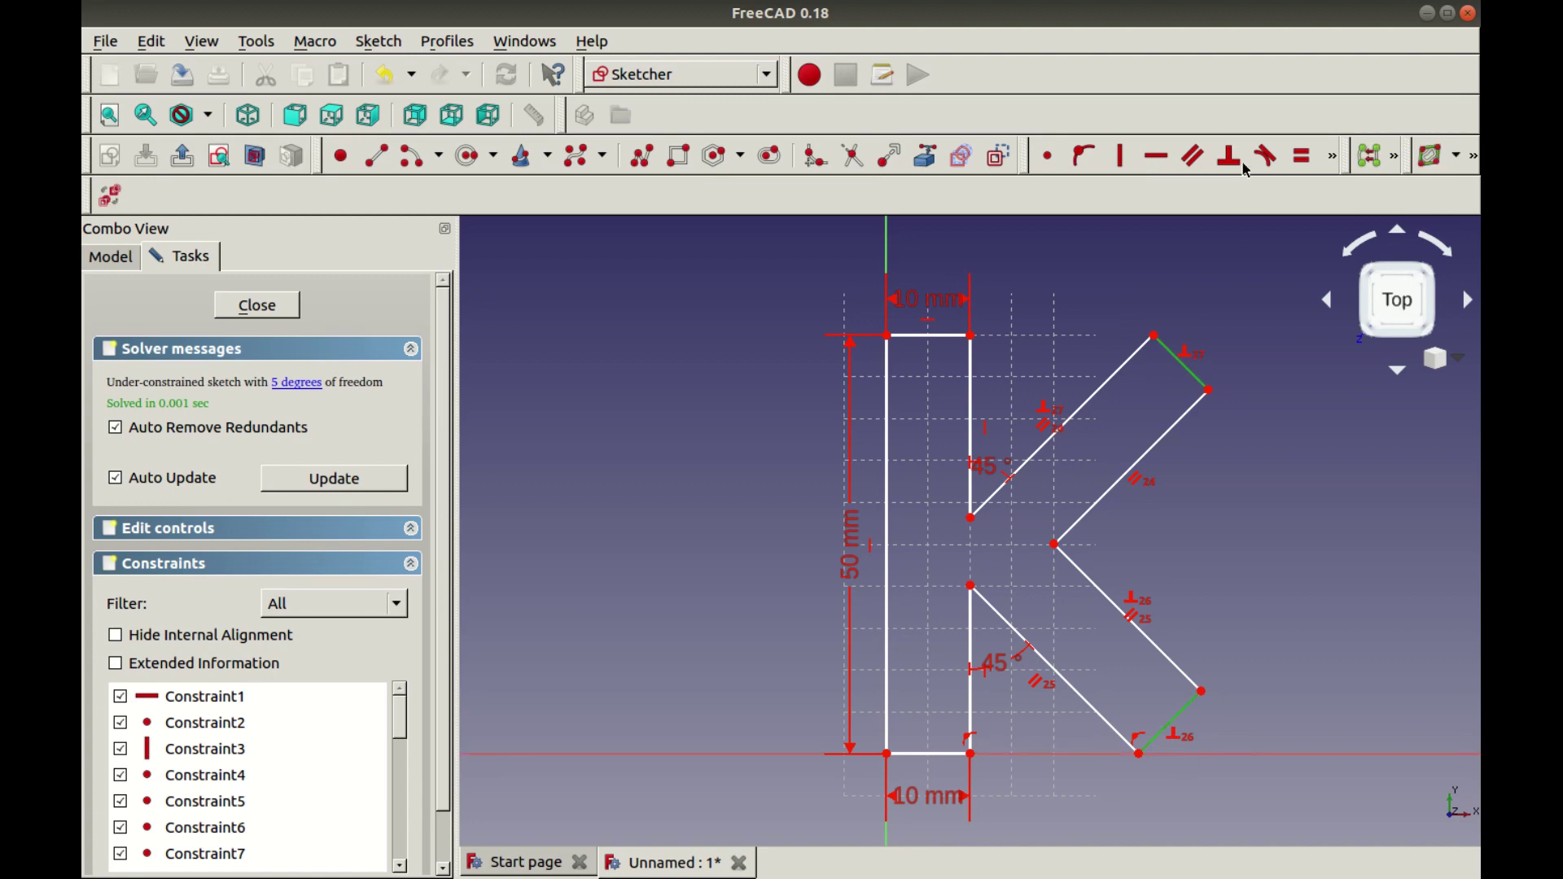
pyautogui.click(1302, 157)
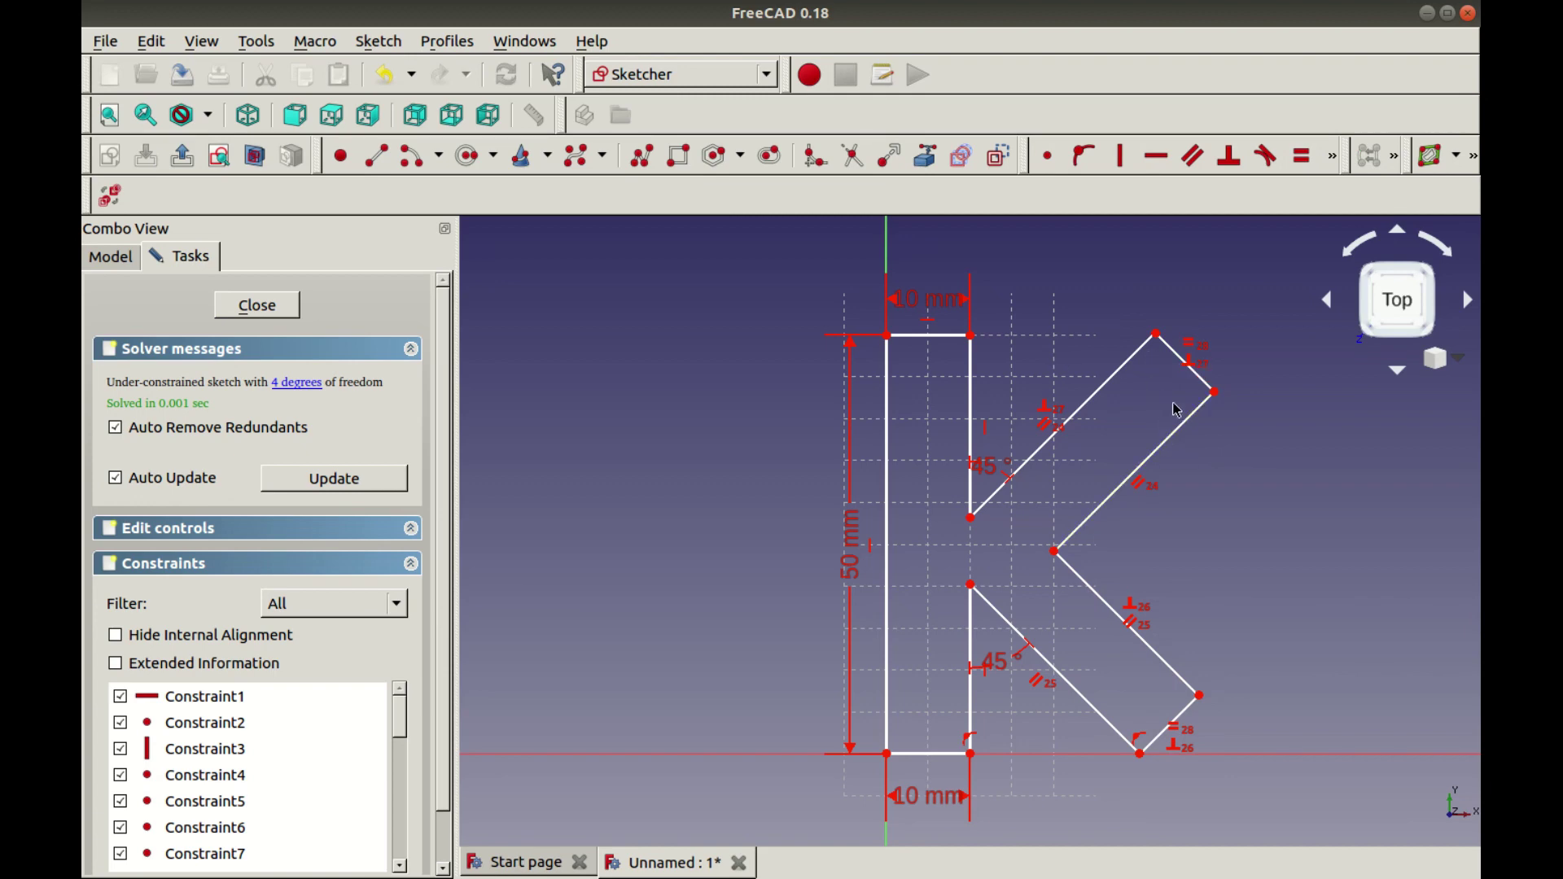
pyautogui.click(1204, 383)
pyautogui.click(1394, 513)
# Constrain the short top-right end edge to a 10 mm length
pyautogui.click(1174, 357)
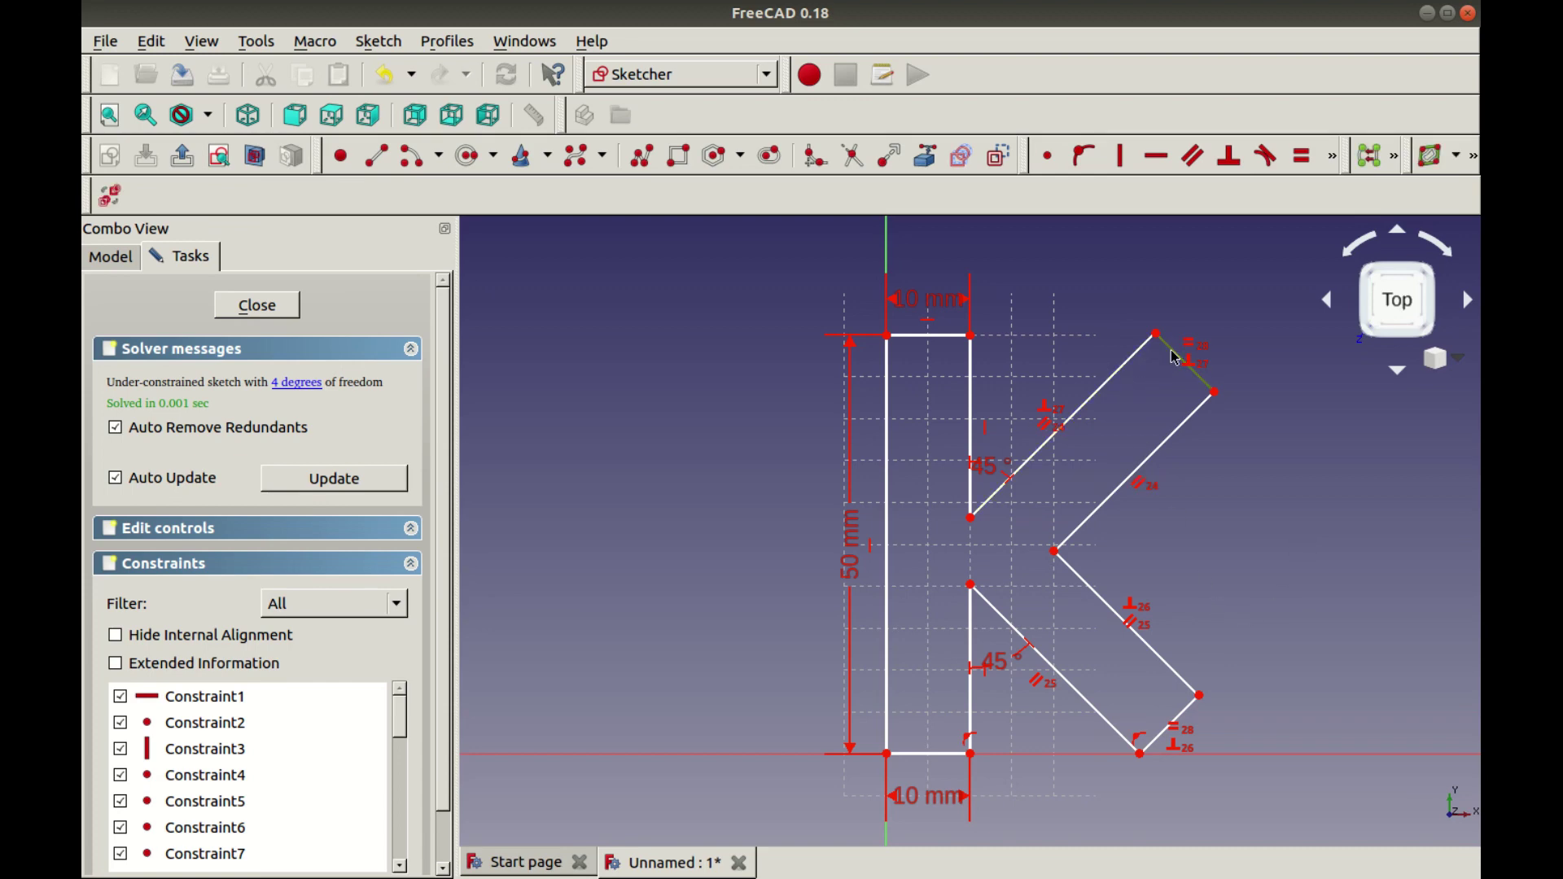
pyautogui.click(1332, 157)
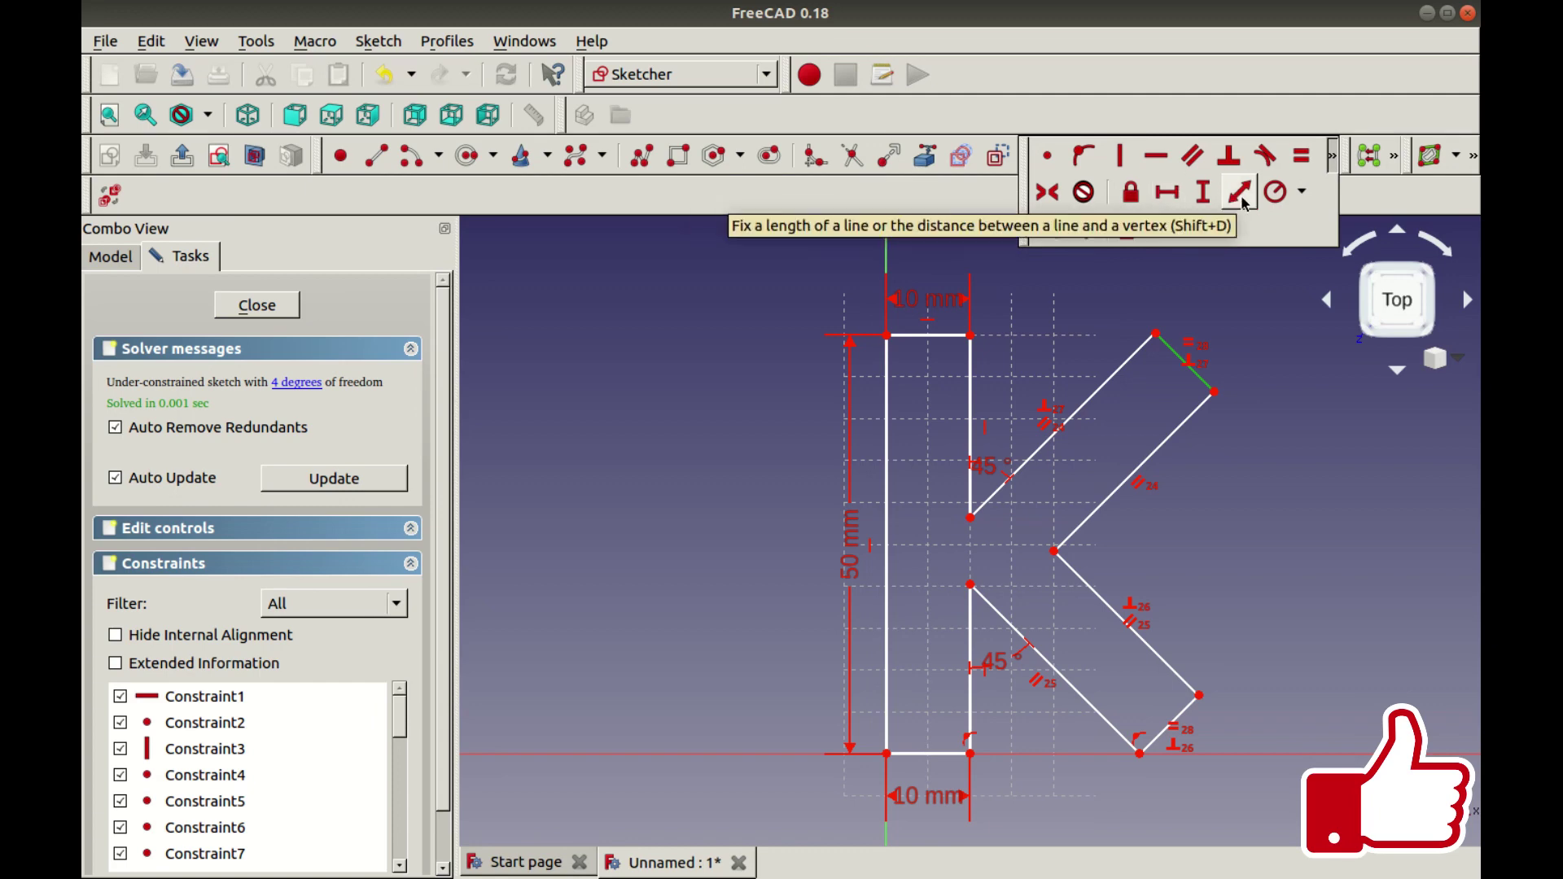
pyautogui.click(1241, 194)
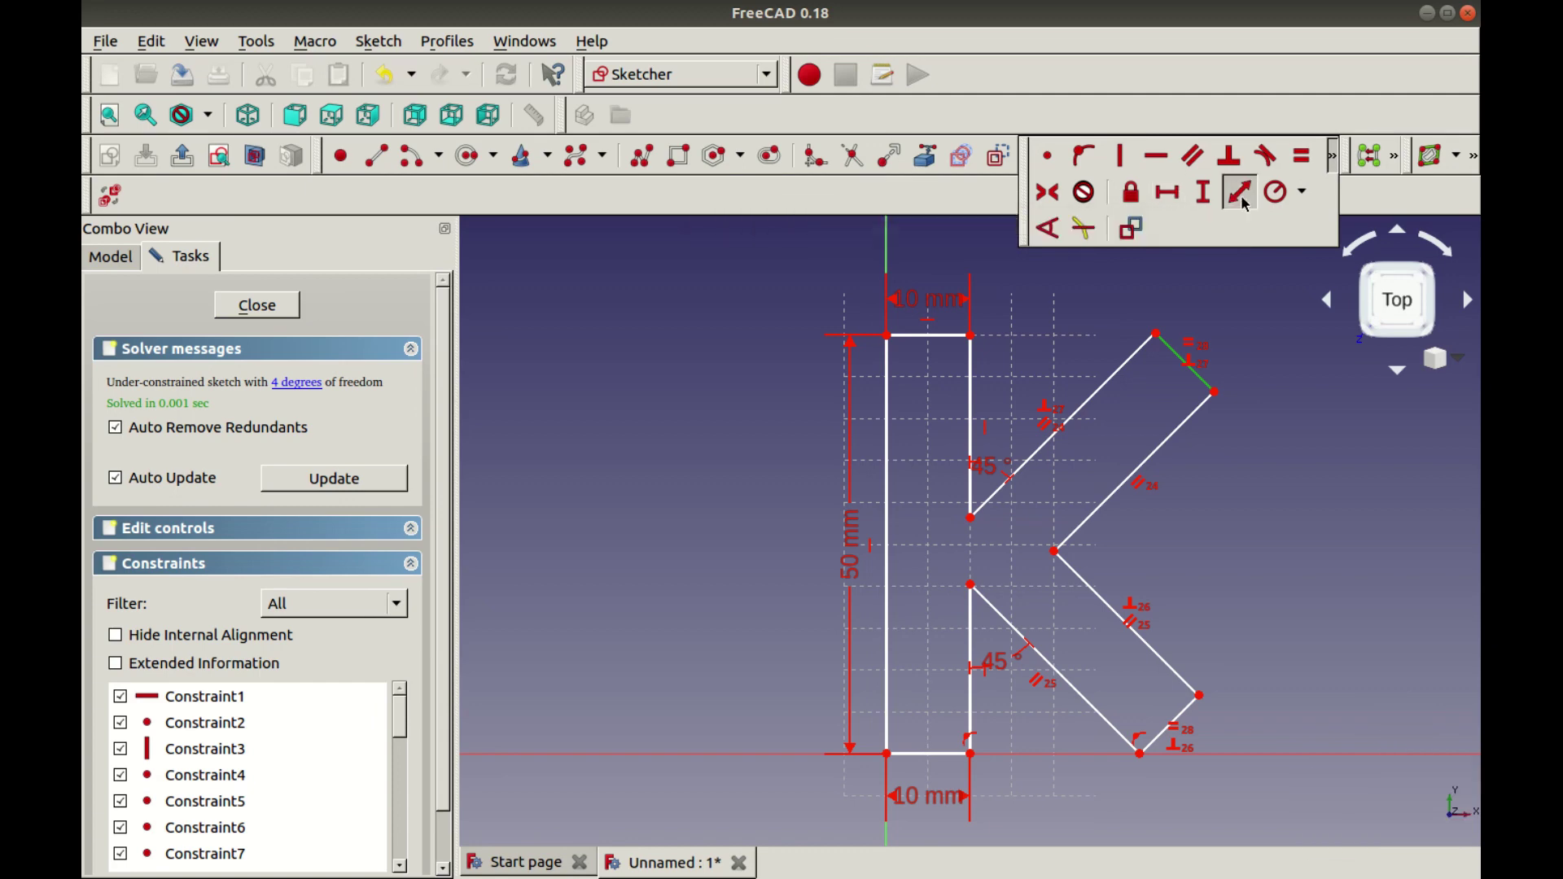
pyautogui.write('10')
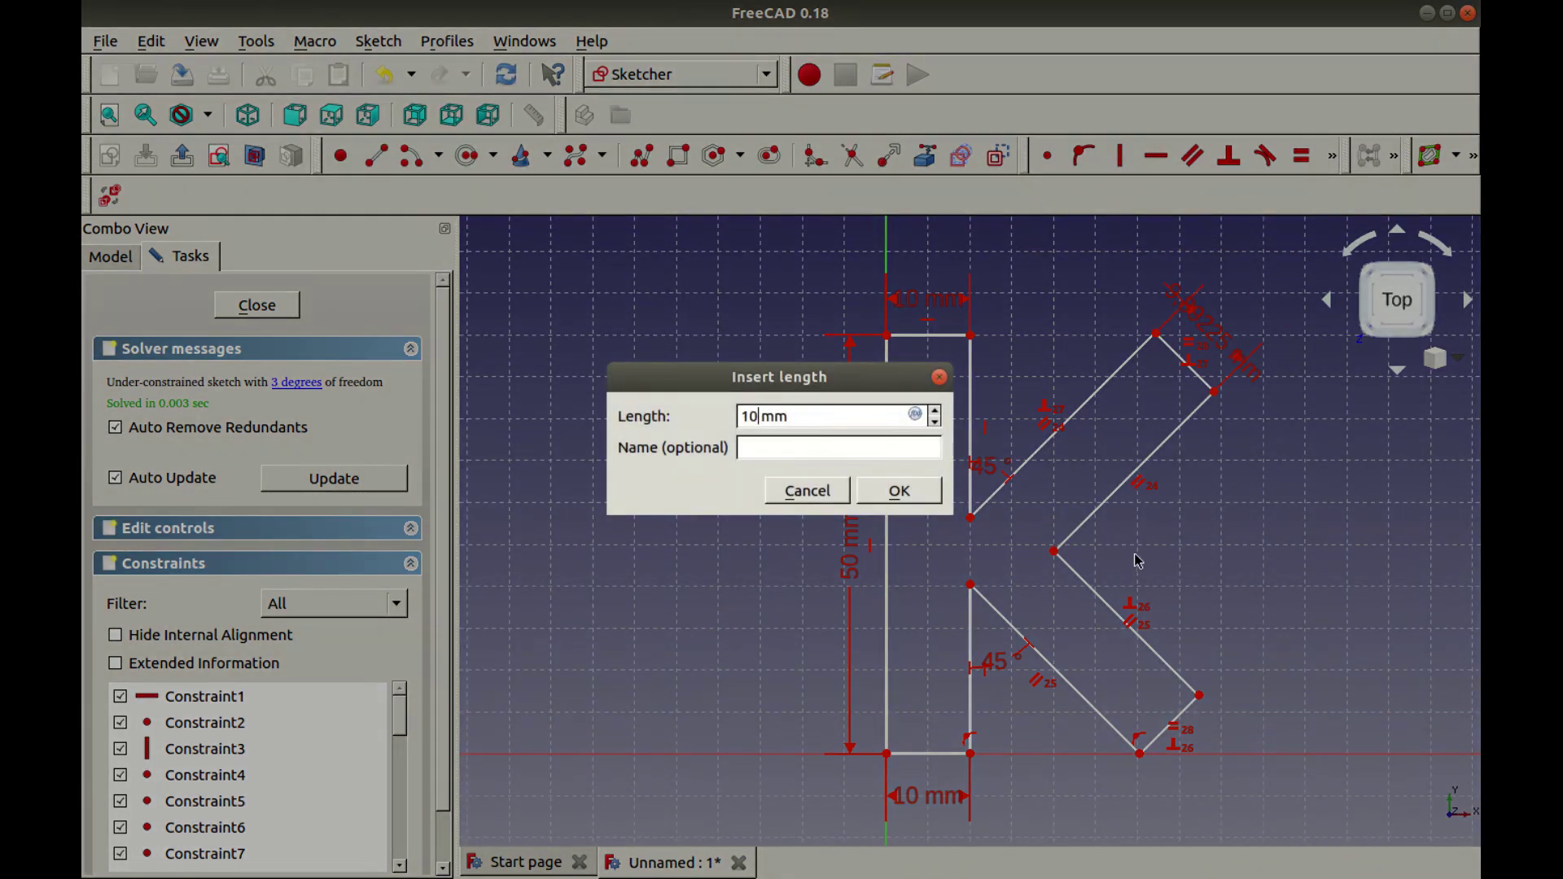
pyautogui.press('Return')
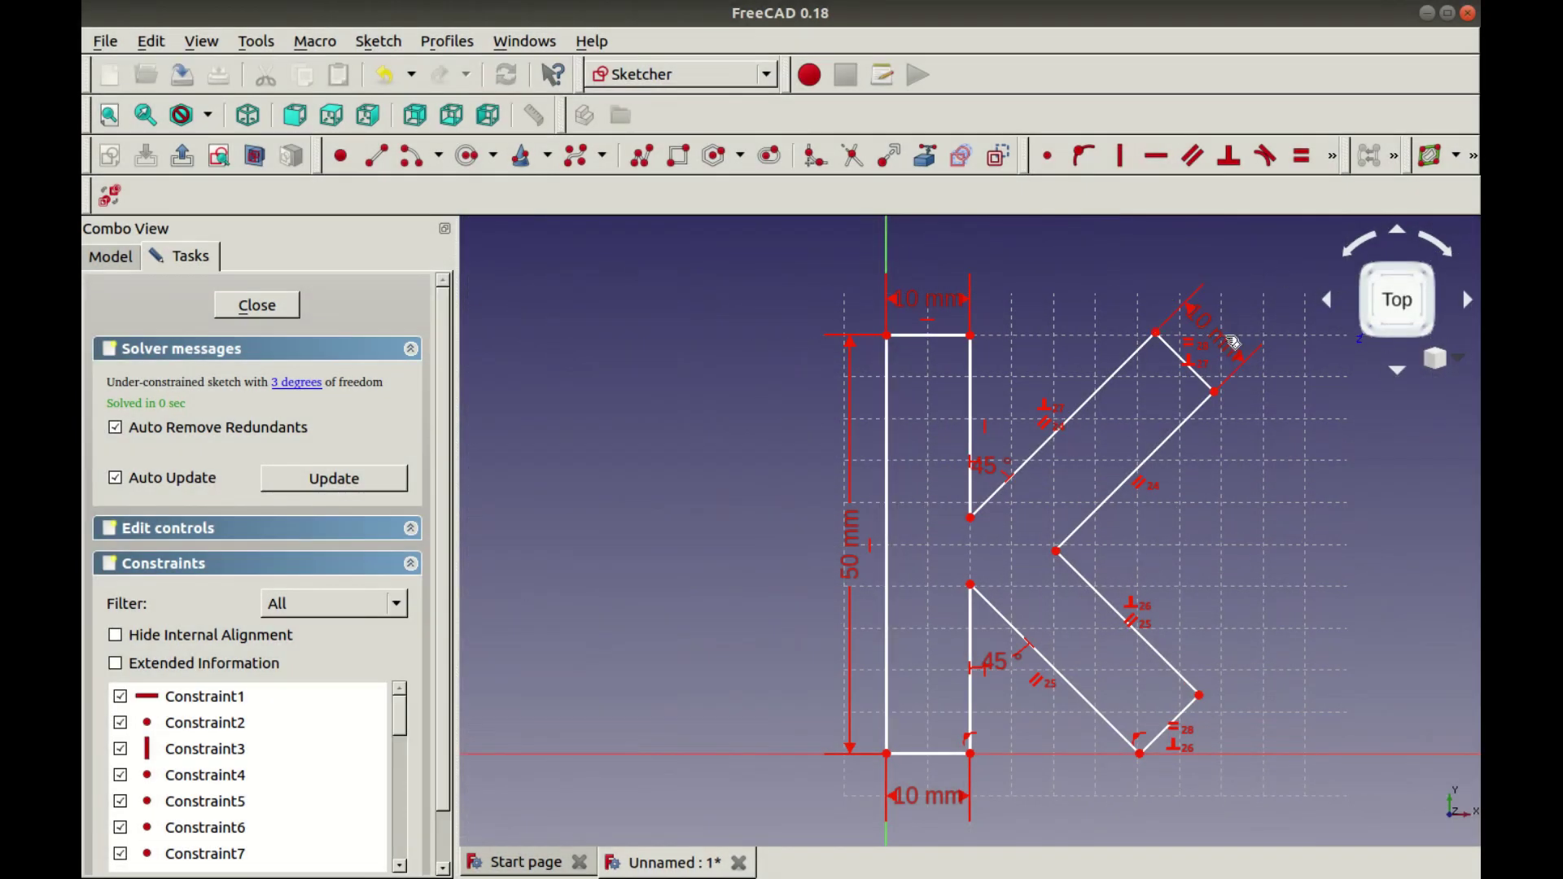
pyautogui.moveTo(1229, 348); pyautogui.dragTo(1229, 334)
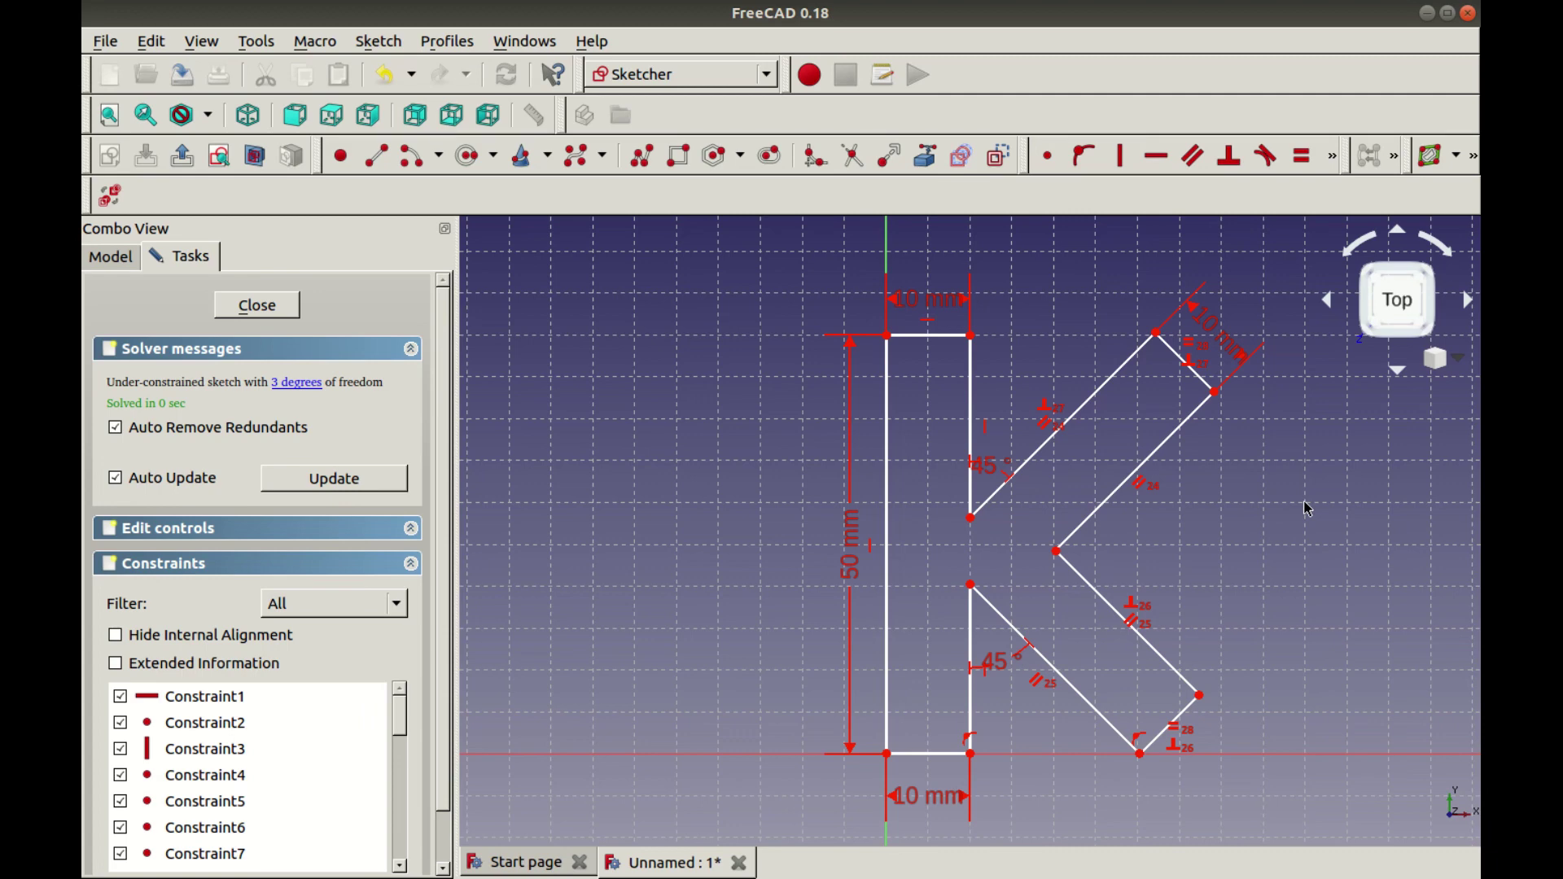
pyautogui.moveTo(1179, 361); pyautogui.dragTo(1177, 360)
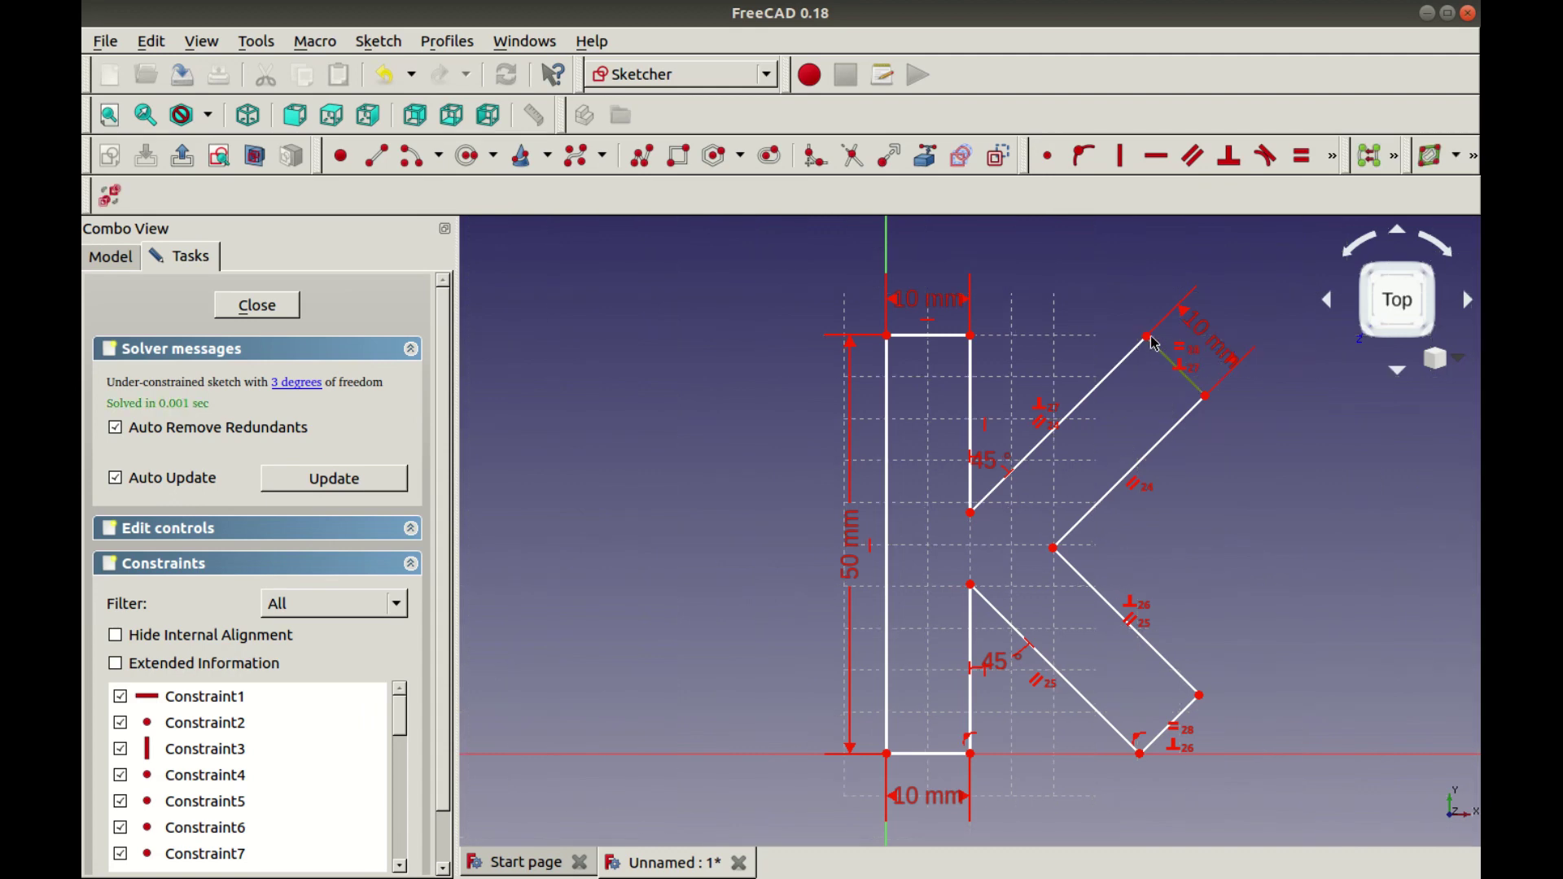
# Try a 50 mm vertical distance between the K's top and bottom corners
pyautogui.click(1148, 337)
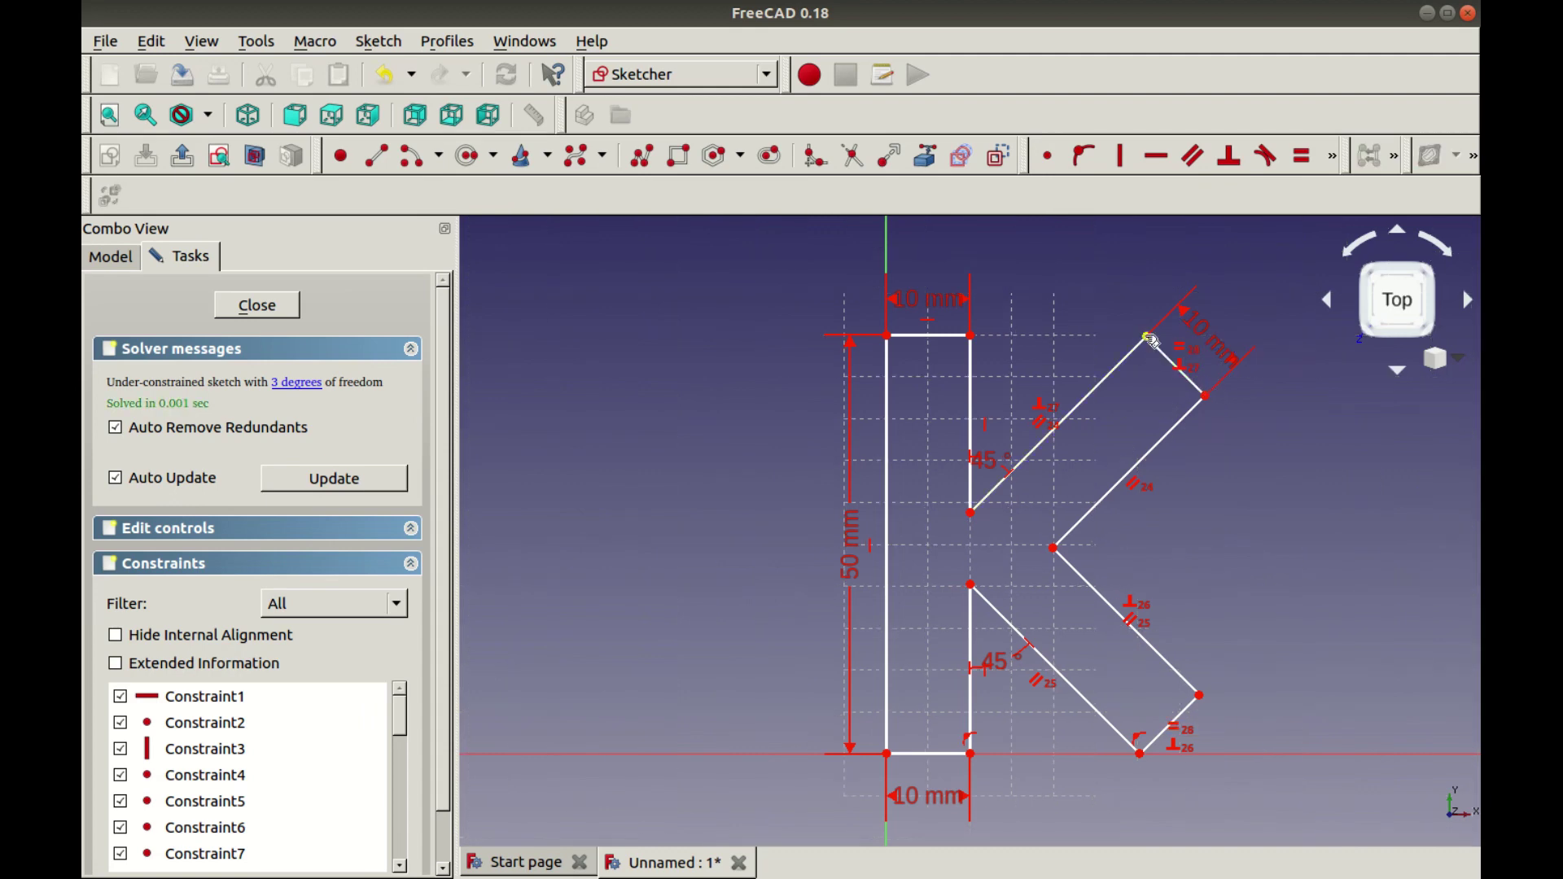
pyautogui.click(1141, 754)
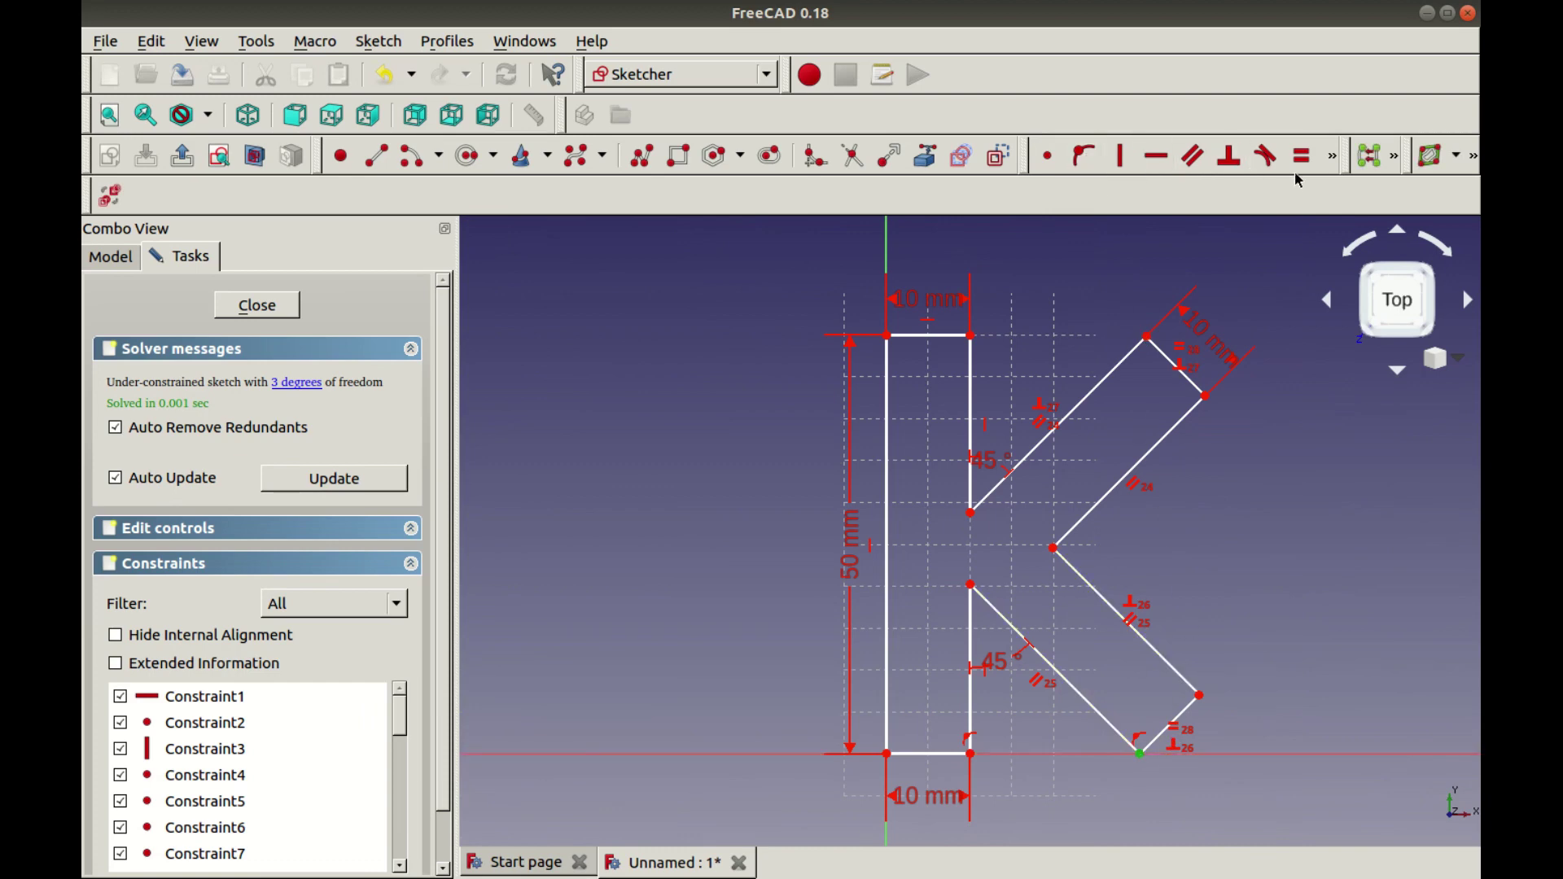
pyautogui.click(1332, 156)
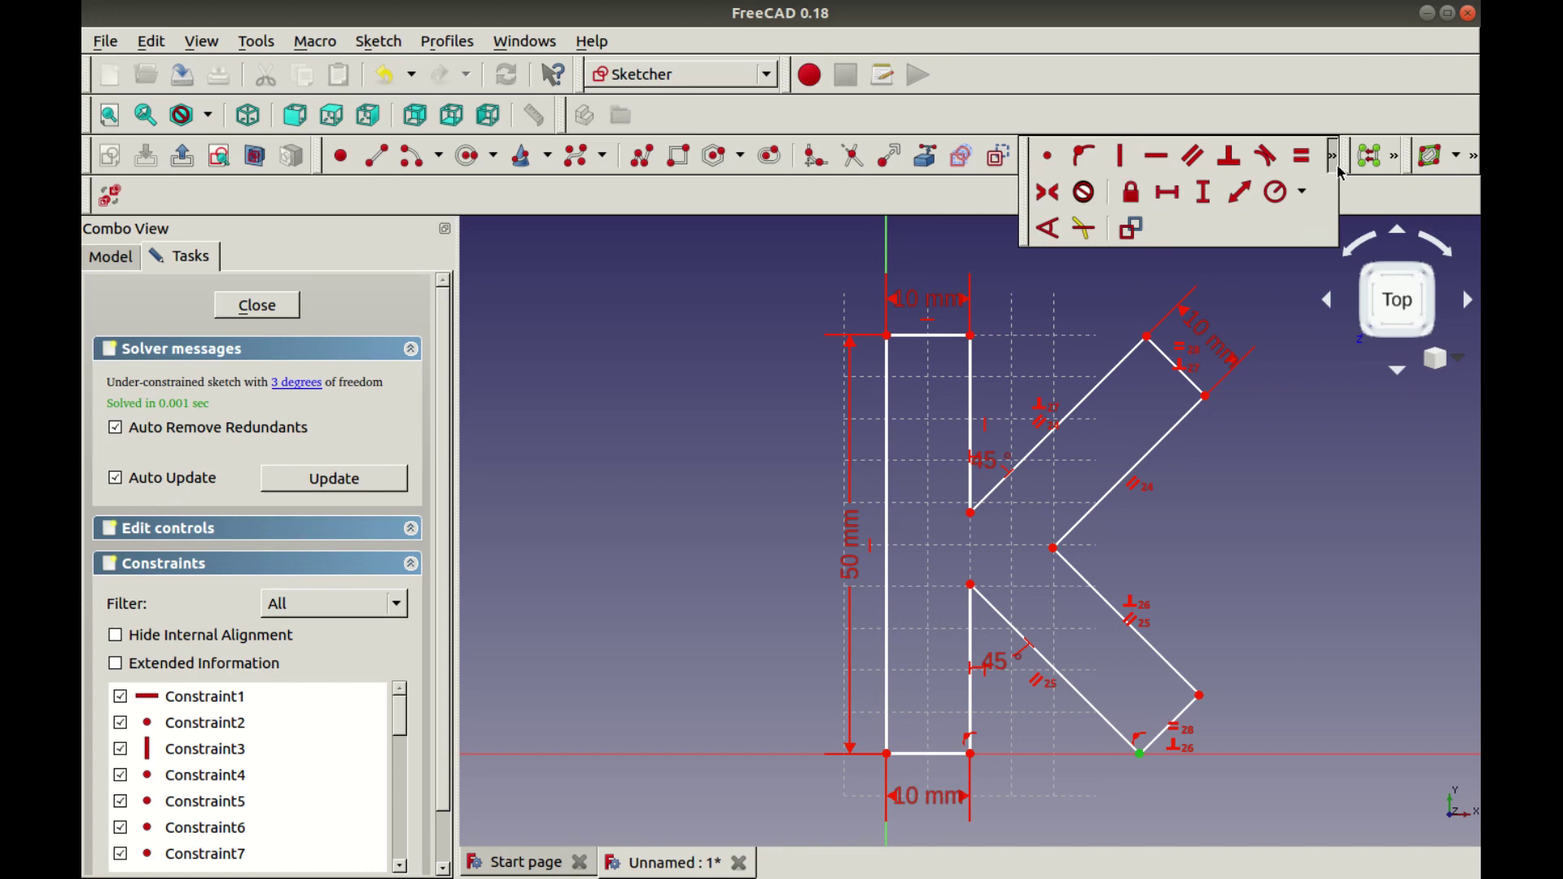
pyautogui.click(1203, 193)
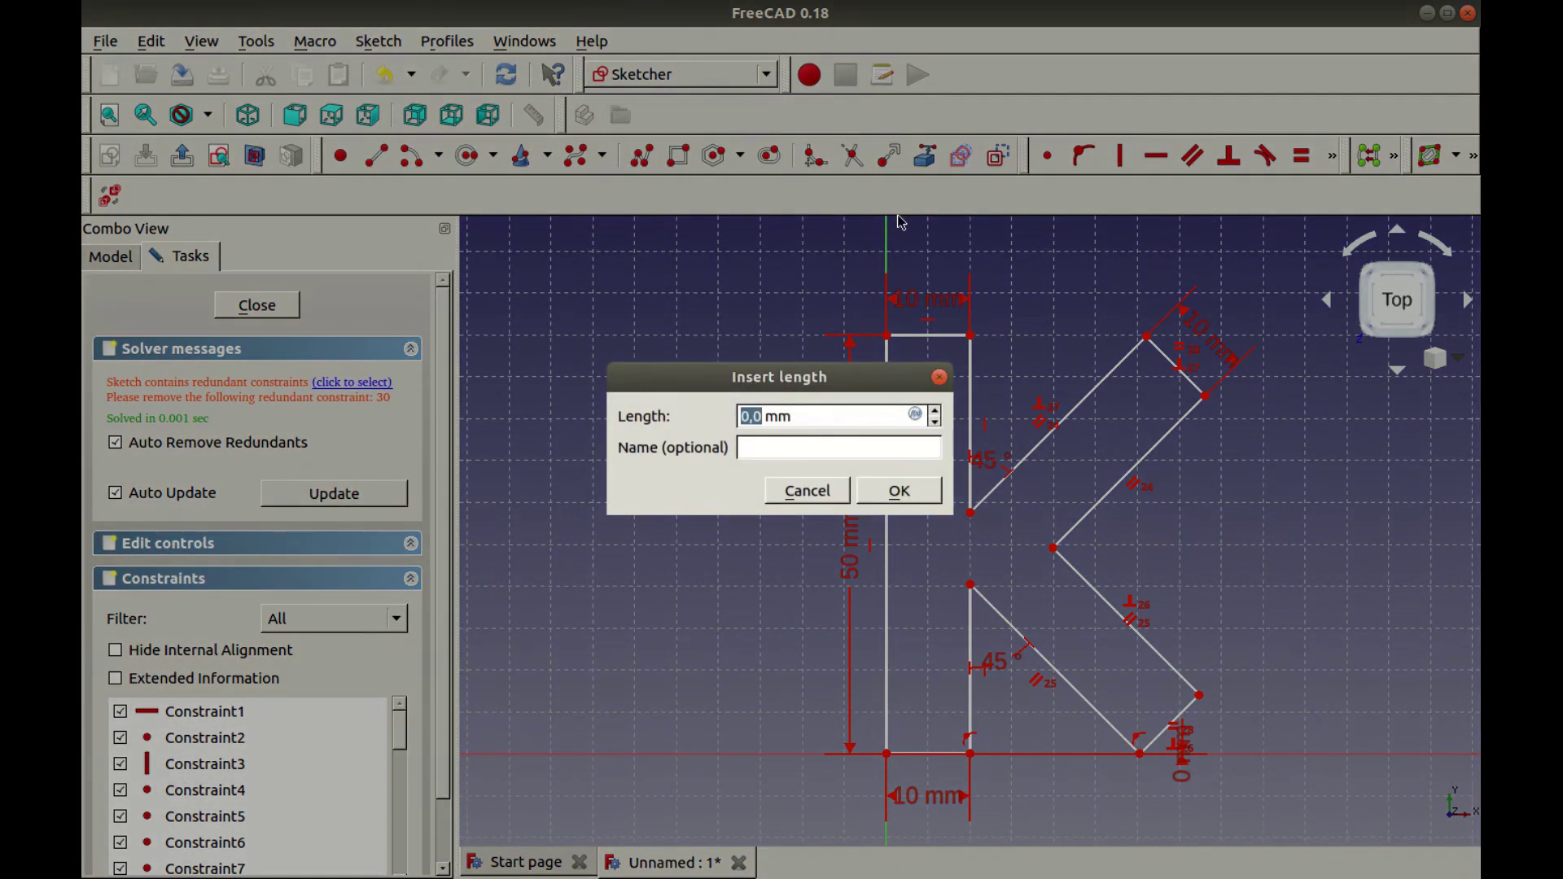
pyautogui.write('50')
pyautogui.click(905, 491)
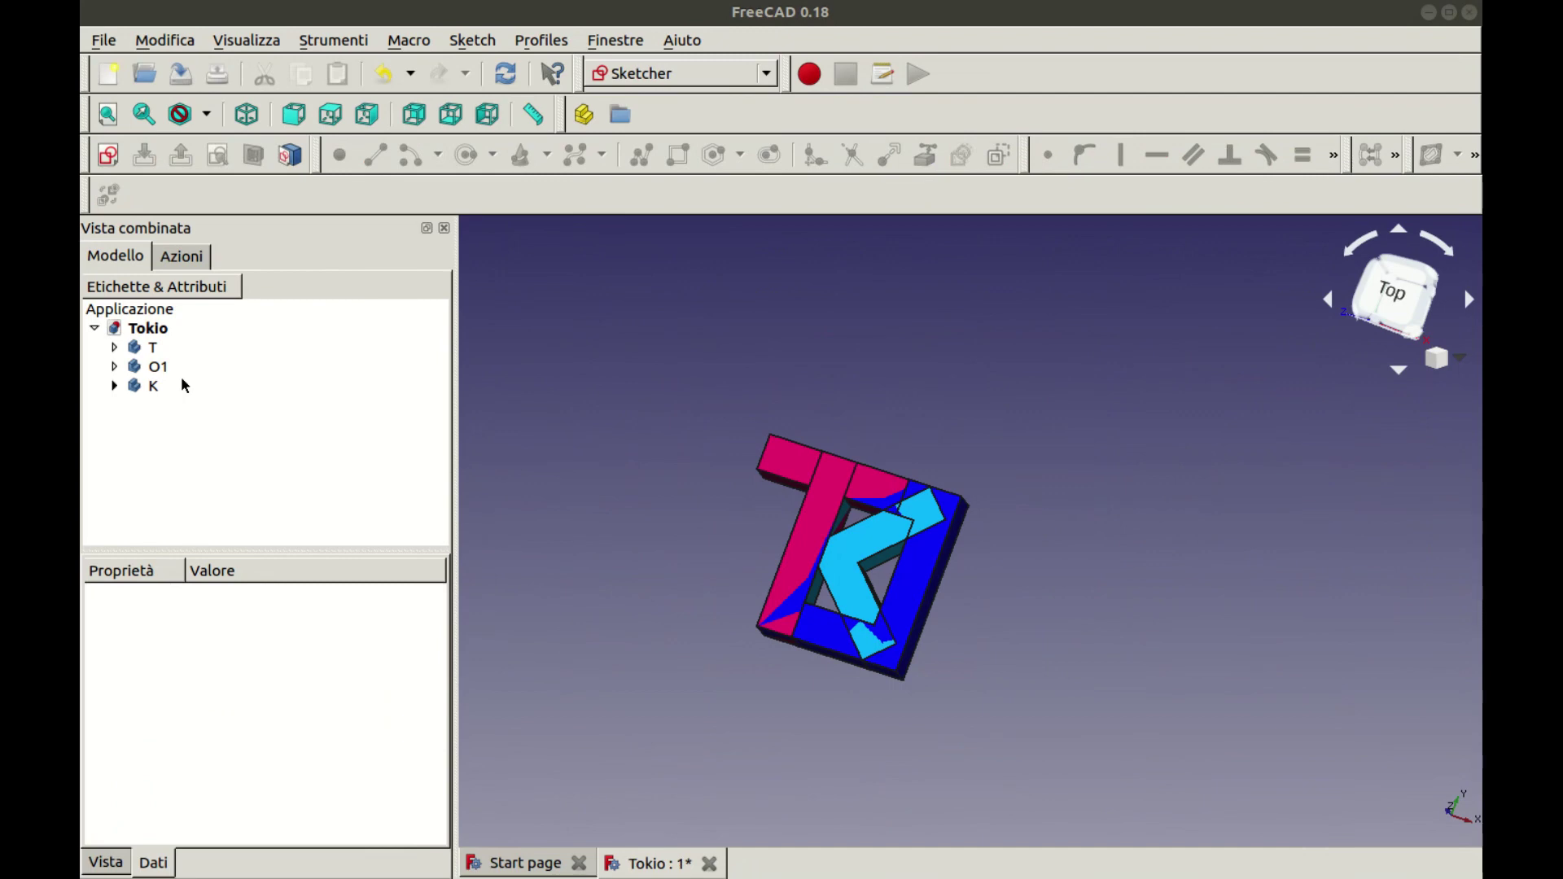
# In Part Design, create a new body with a sketch on XY_Plane003
pyautogui.click(766, 73)
pyautogui.click(694, 247)
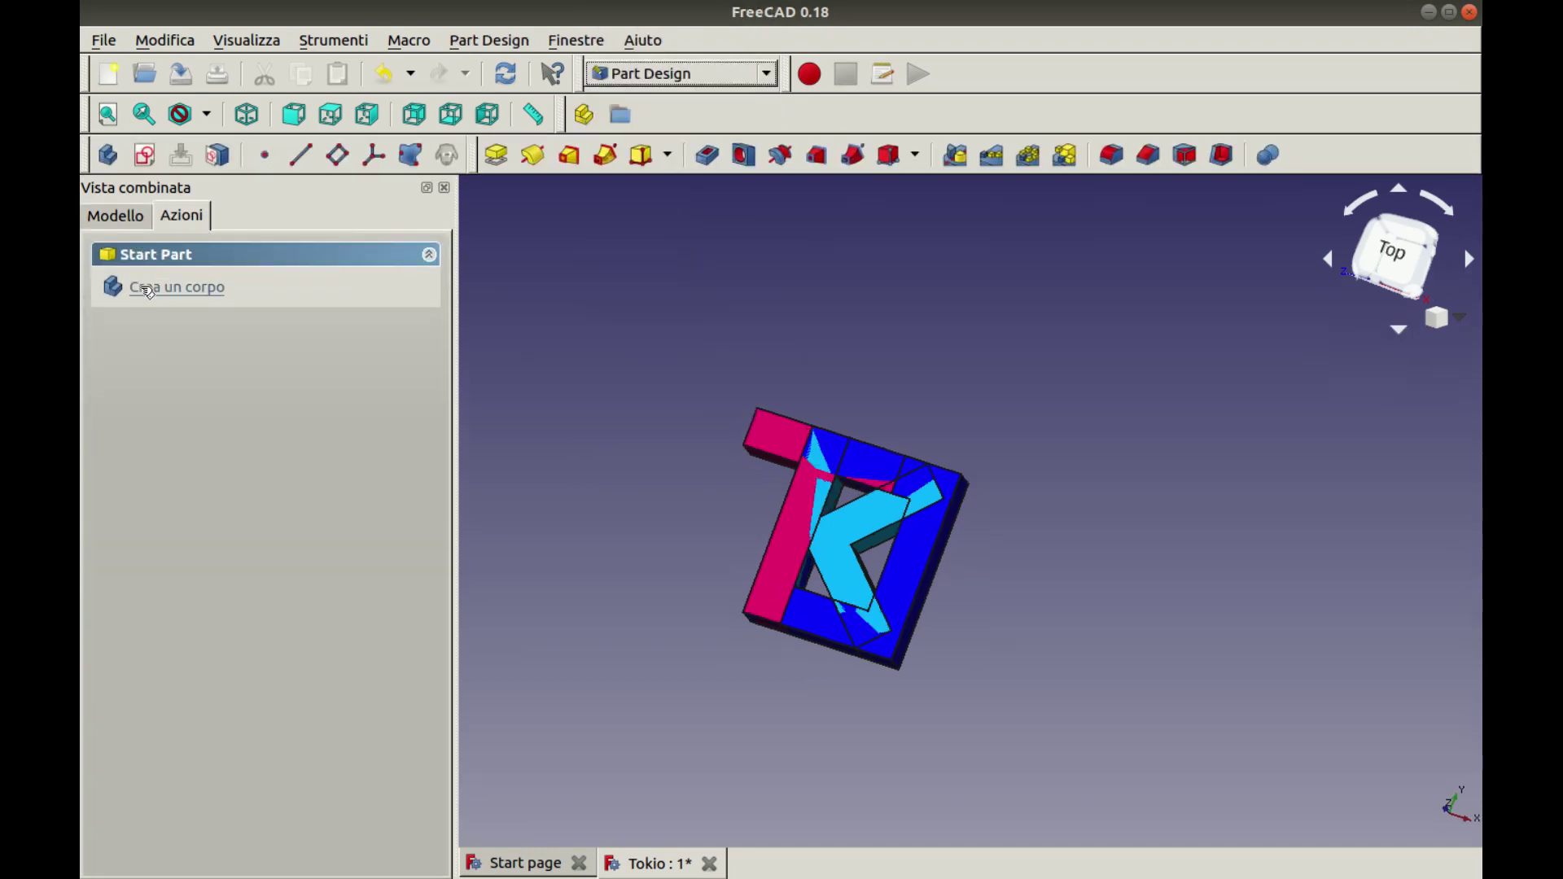
pyautogui.click(167, 286)
pyautogui.click(161, 280)
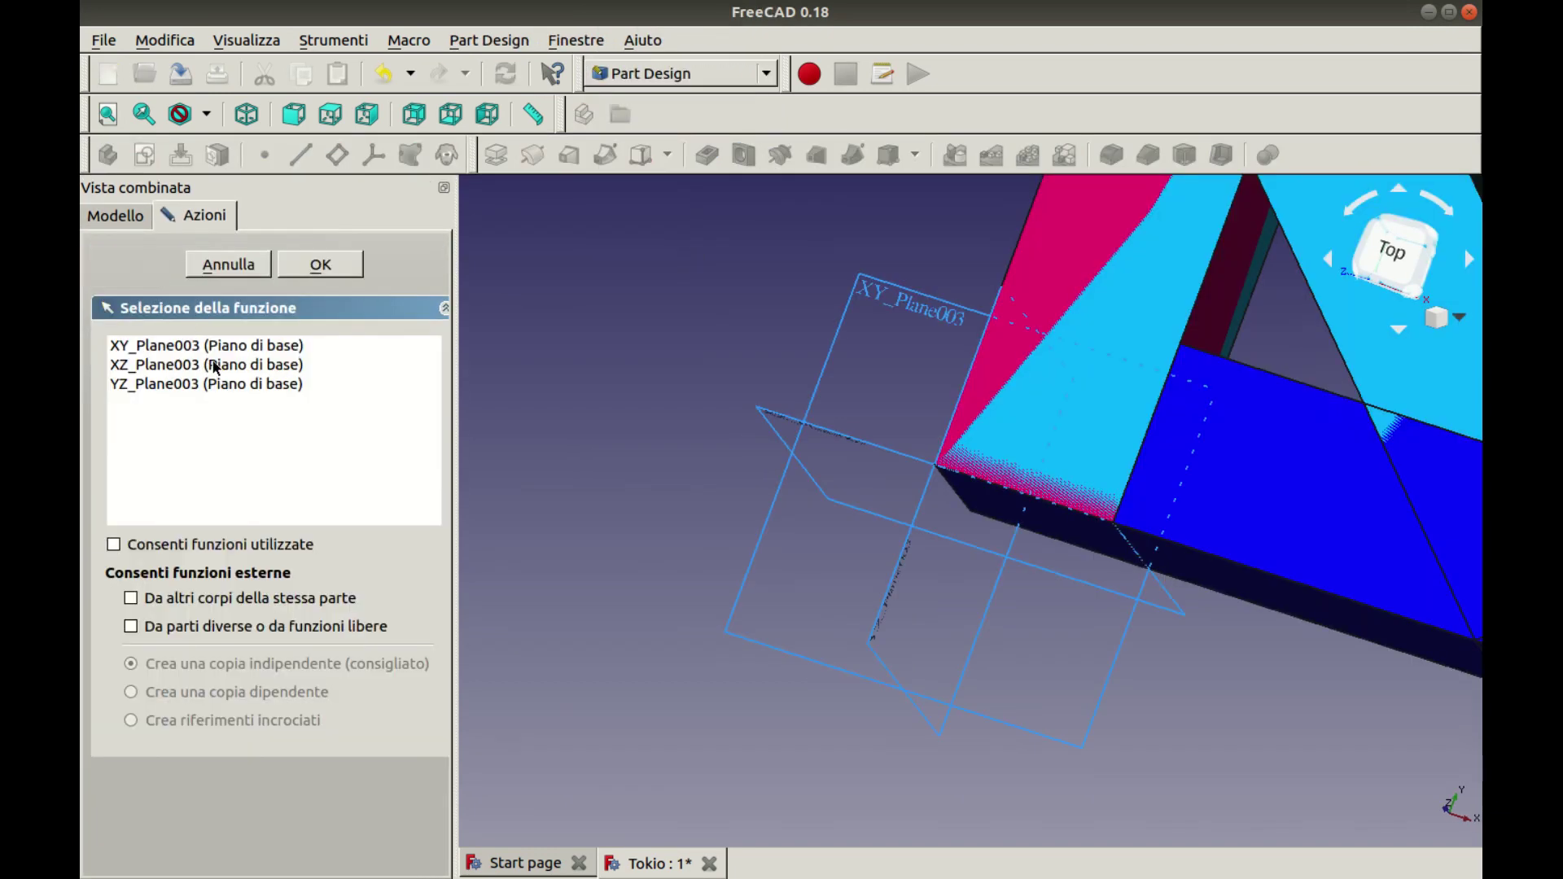
pyautogui.click(192, 350)
pyautogui.click(313, 262)
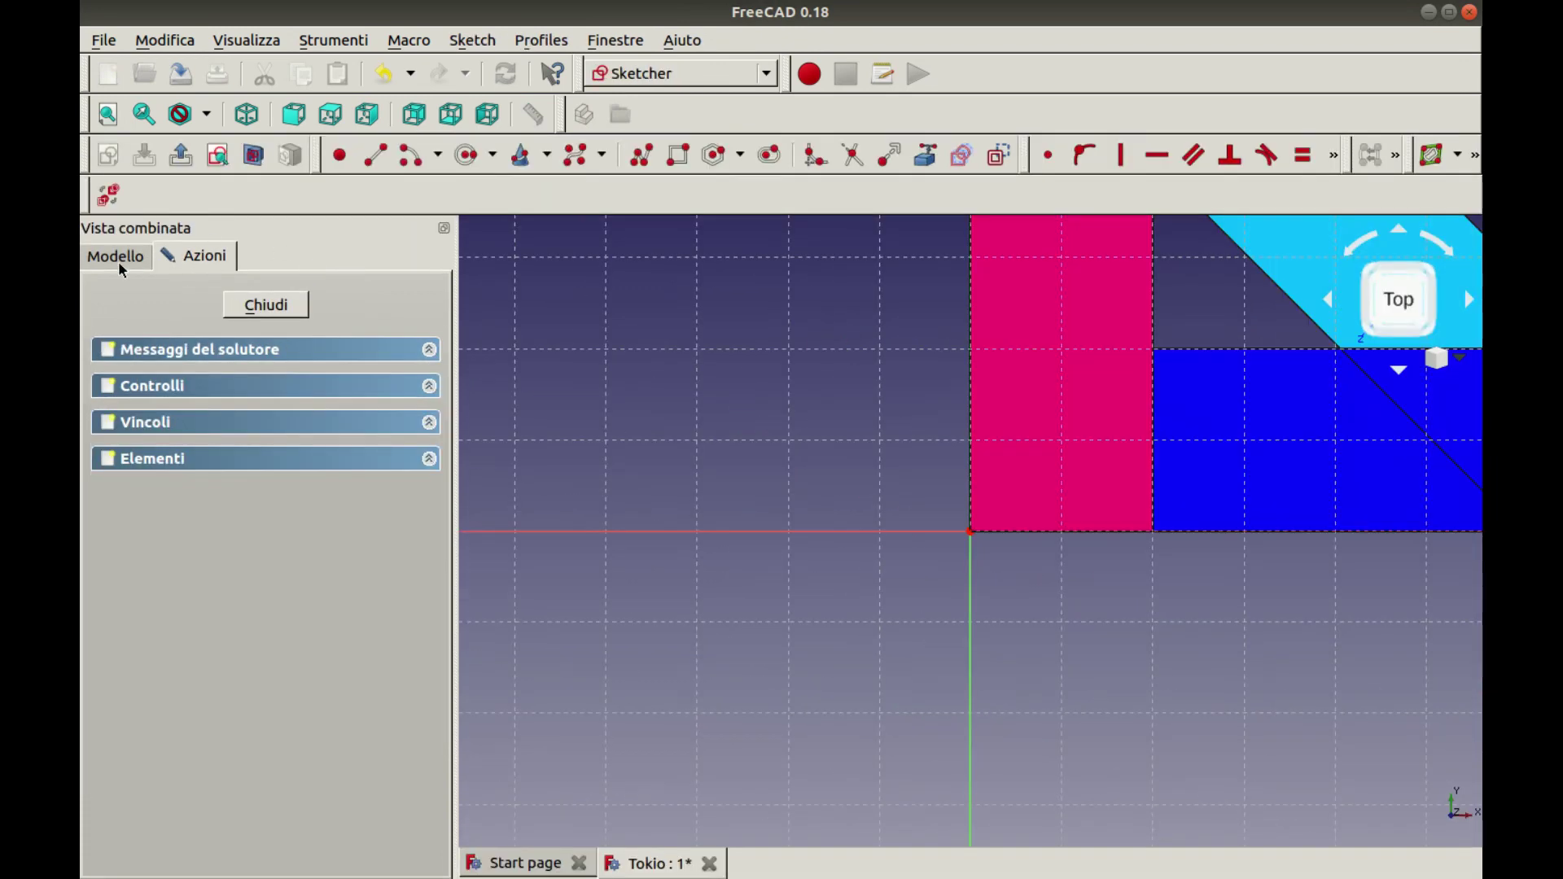
# Hide the T and O1 letter bodies in the Model tree
pyautogui.click(119, 257)
pyautogui.click(161, 347)
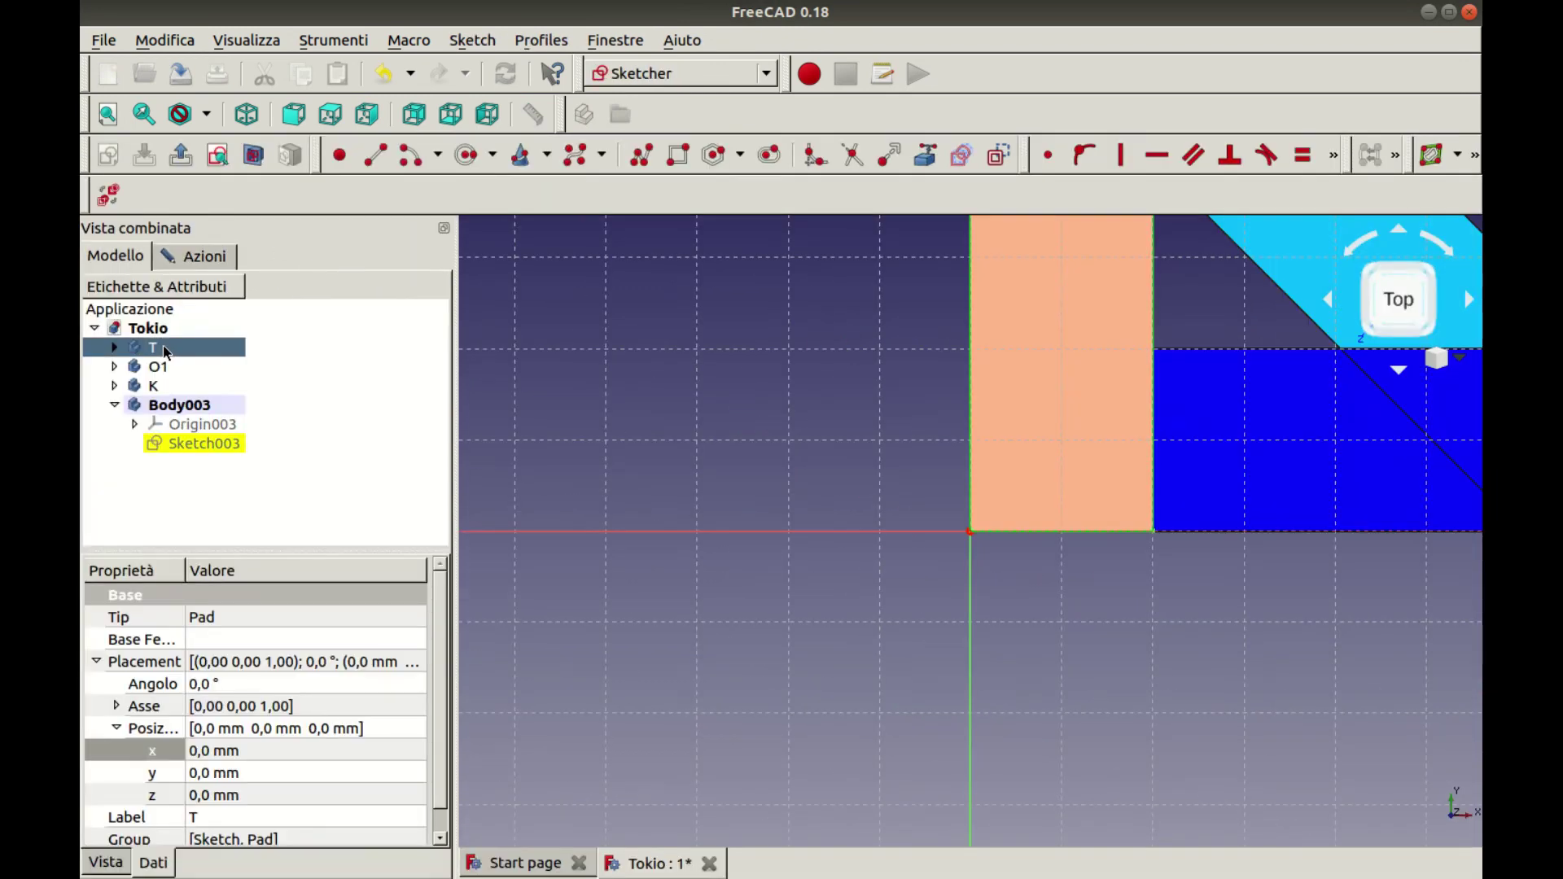
pyautogui.click(158, 366)
pyautogui.press('space')
pyautogui.press('space')
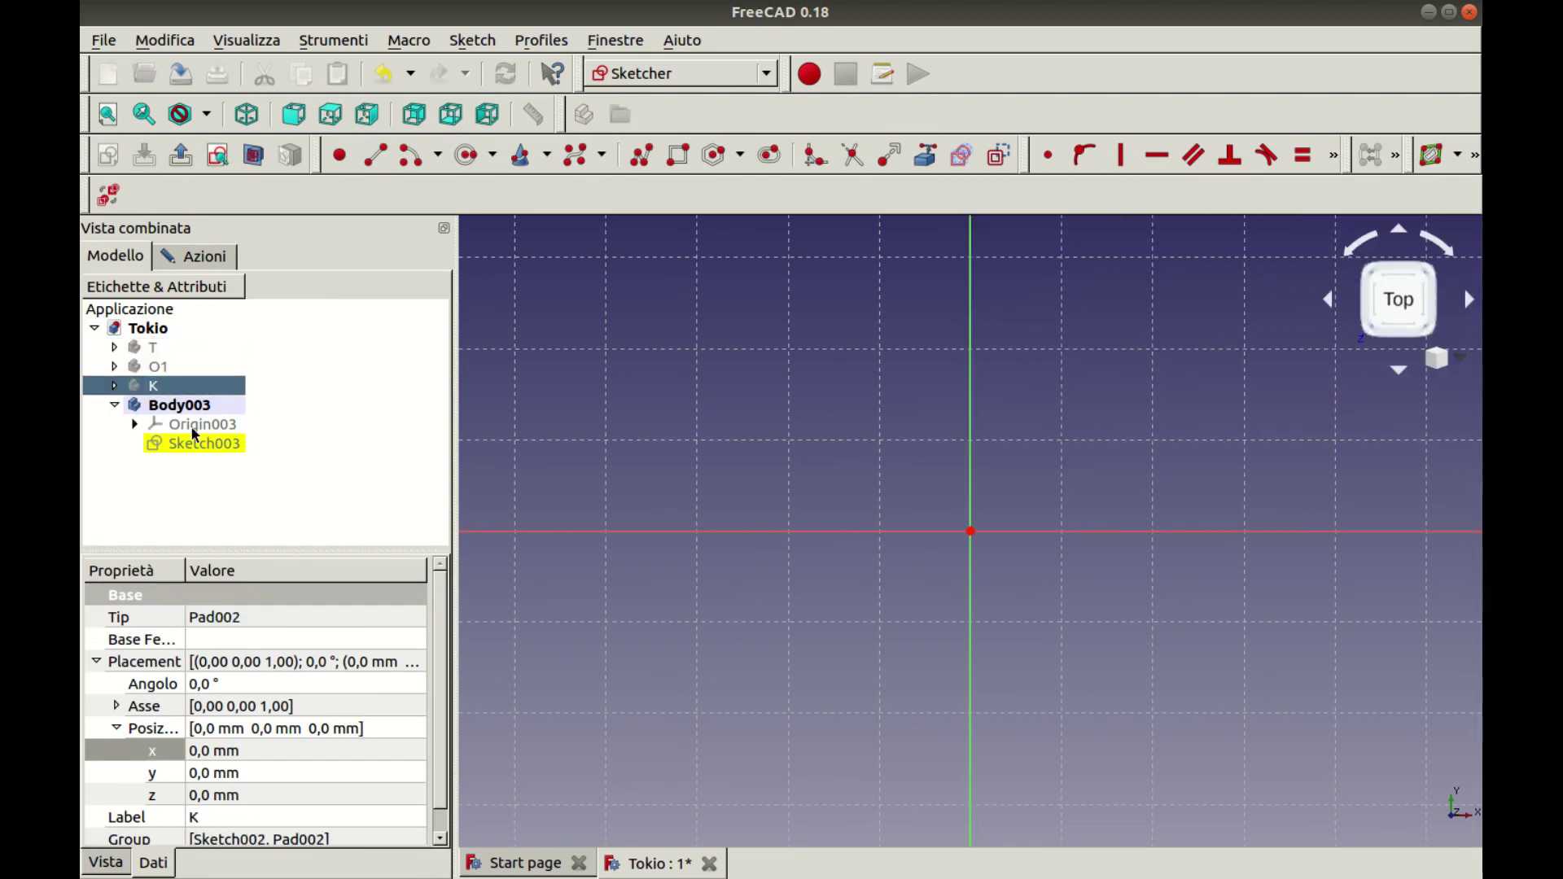
# Rename the new body Body003 to Y
pyautogui.click(115, 404)
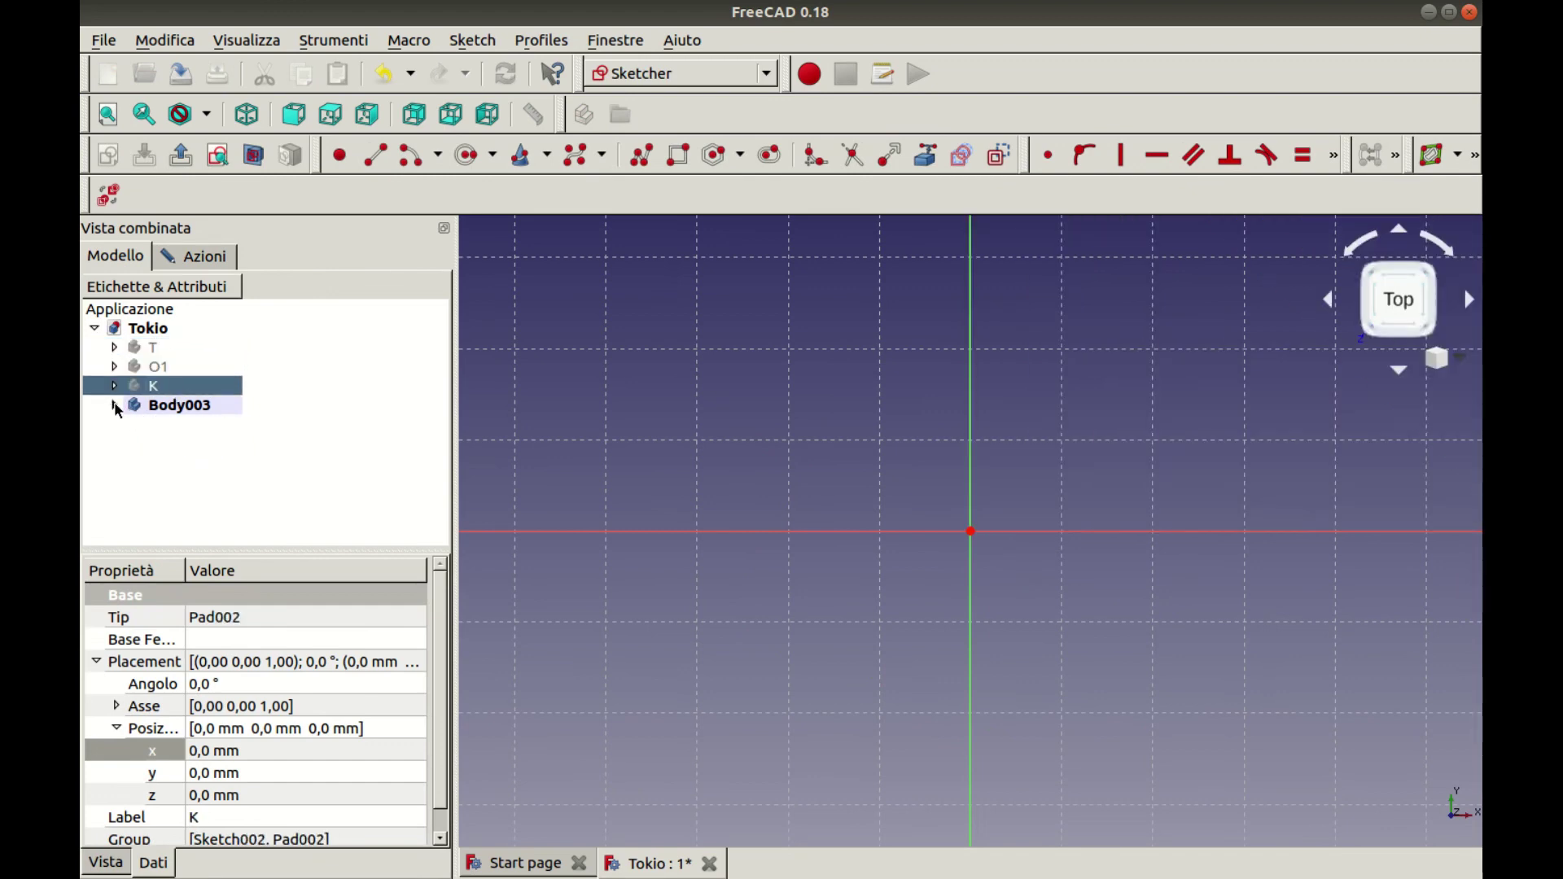
pyautogui.scroll(-1, 787, 437)
pyautogui.scroll(-1, 786, 435)
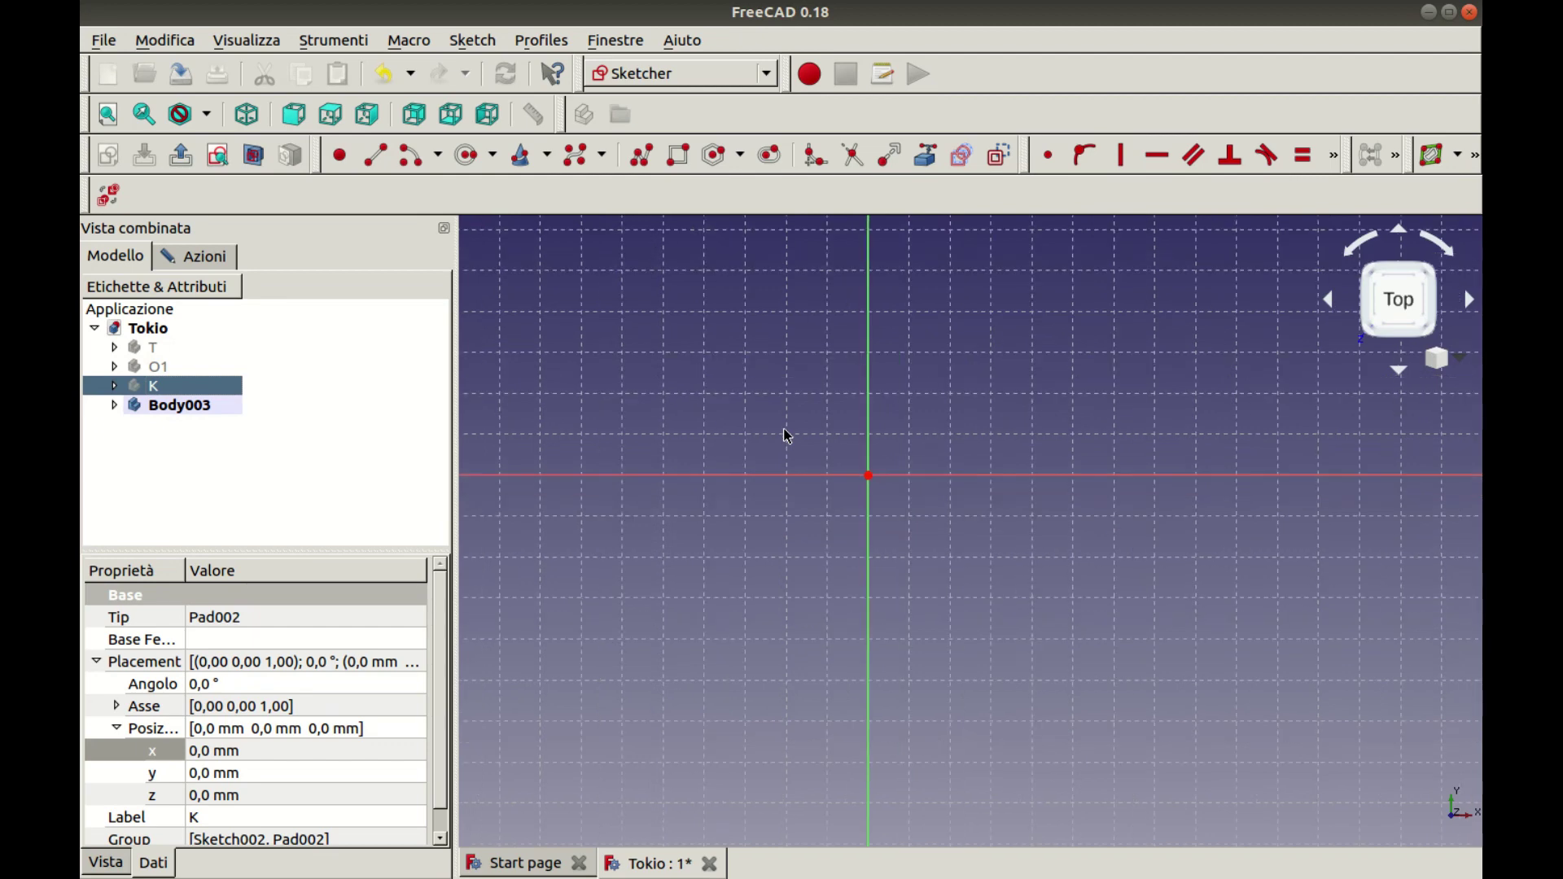
pyautogui.click(184, 415)
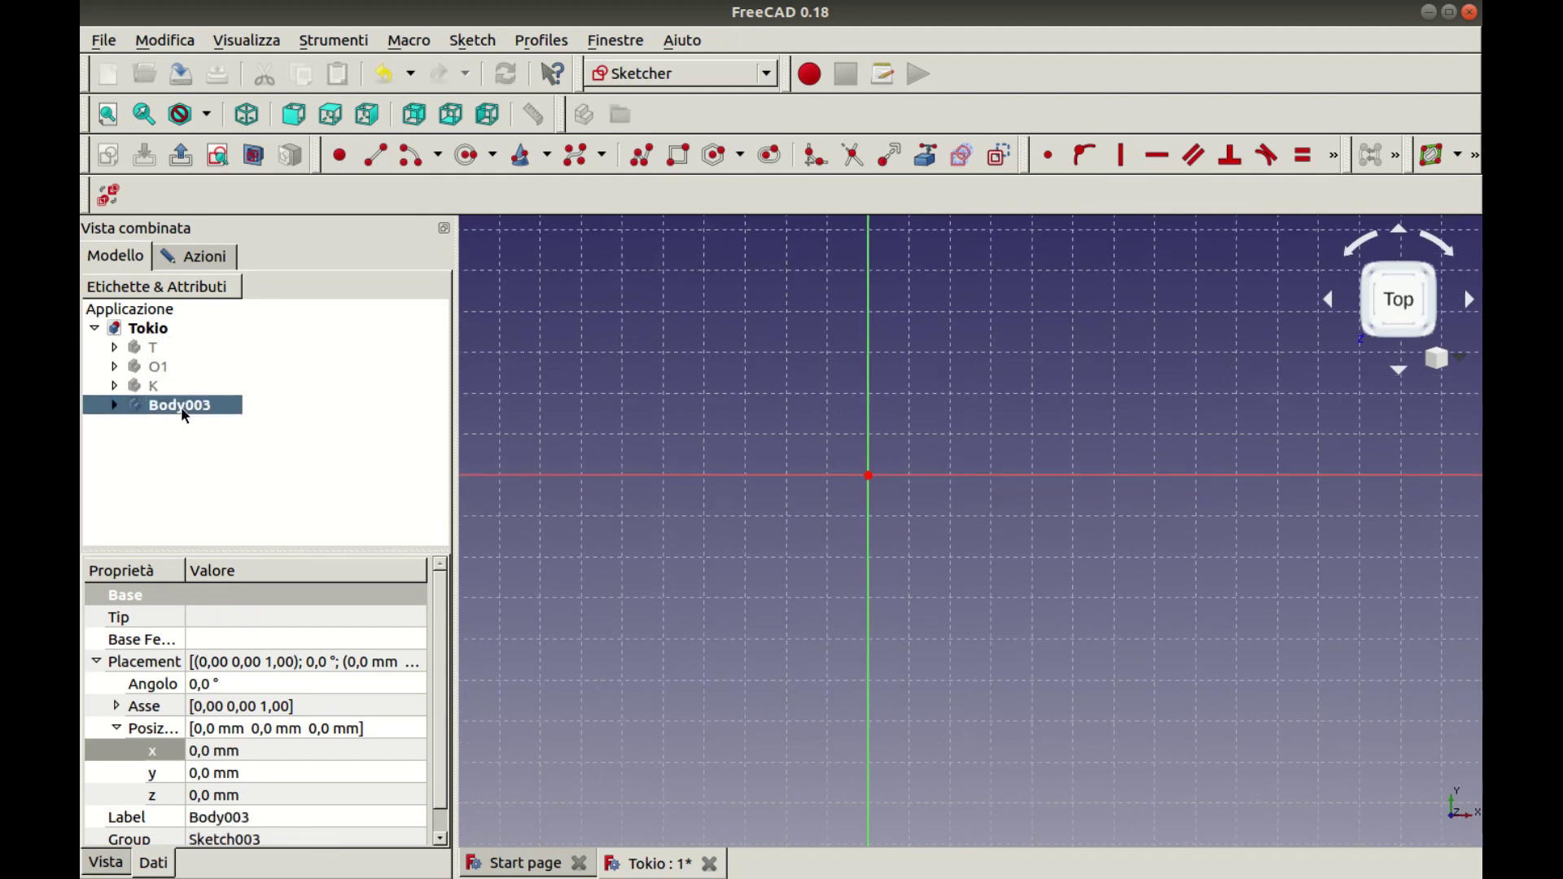
pyautogui.click(181, 407)
pyautogui.write('Y')
pyautogui.press('Return')
# Show the K body again, fit all, and open Y's sketch
pyautogui.click(167, 384)
pyautogui.press('space')
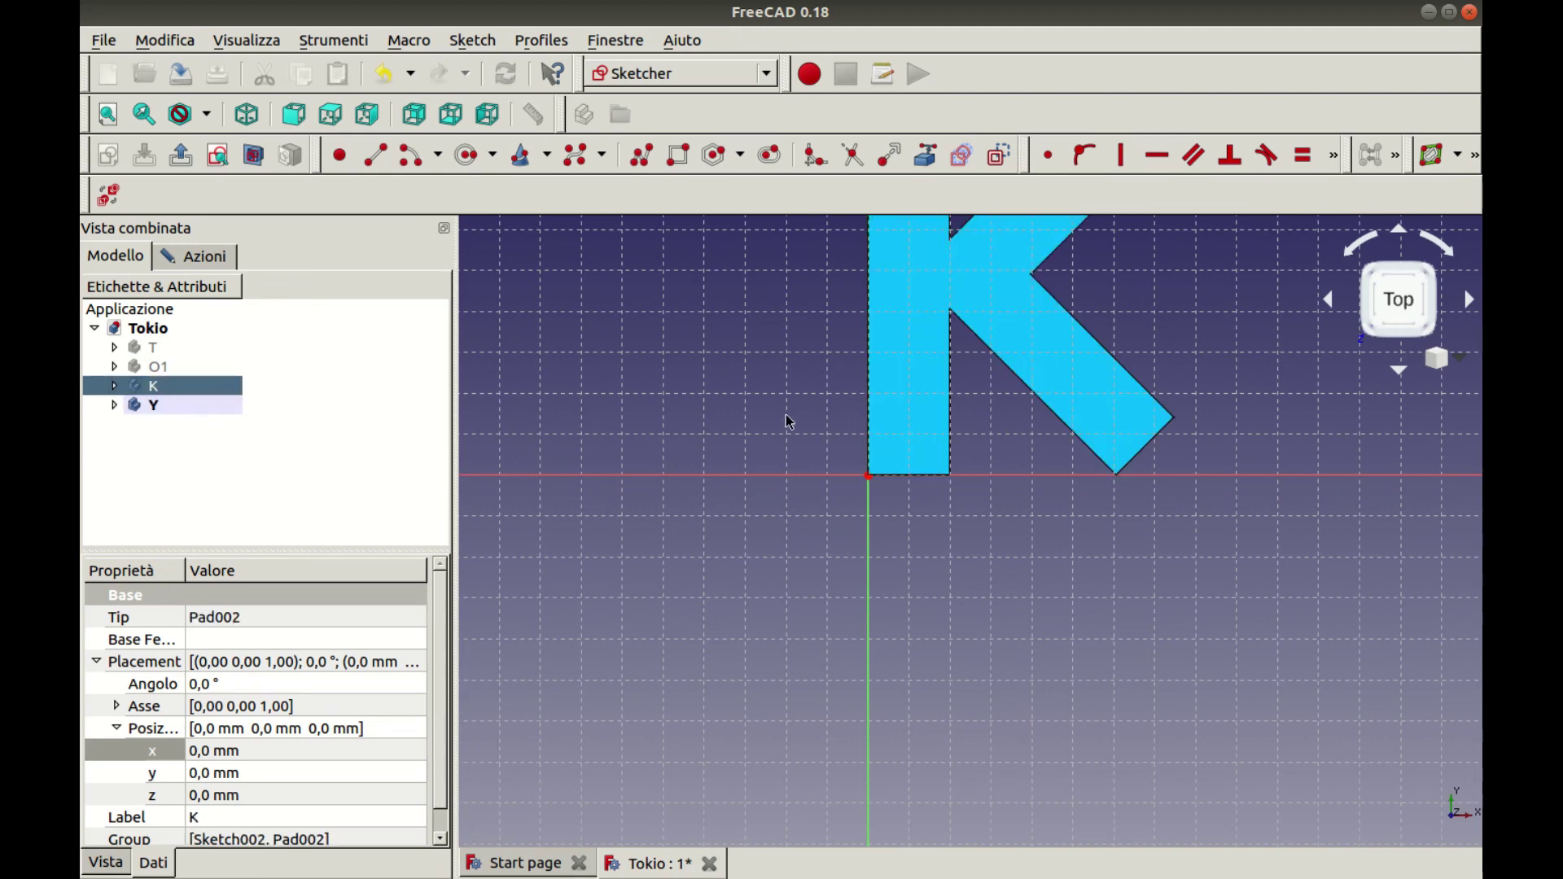
pyautogui.click(107, 114)
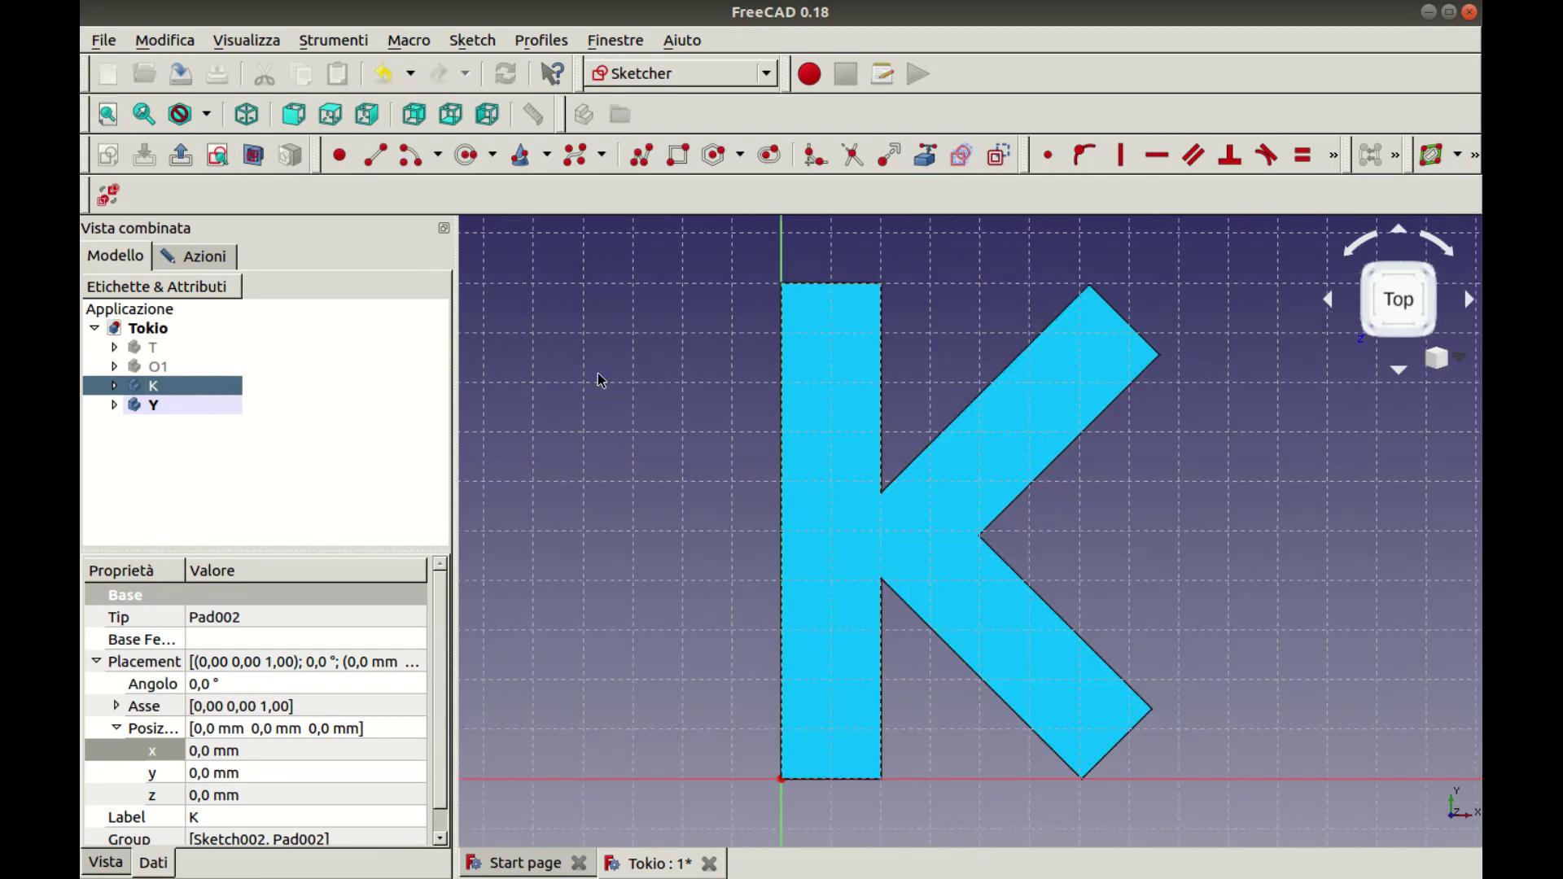
pyautogui.click(159, 405)
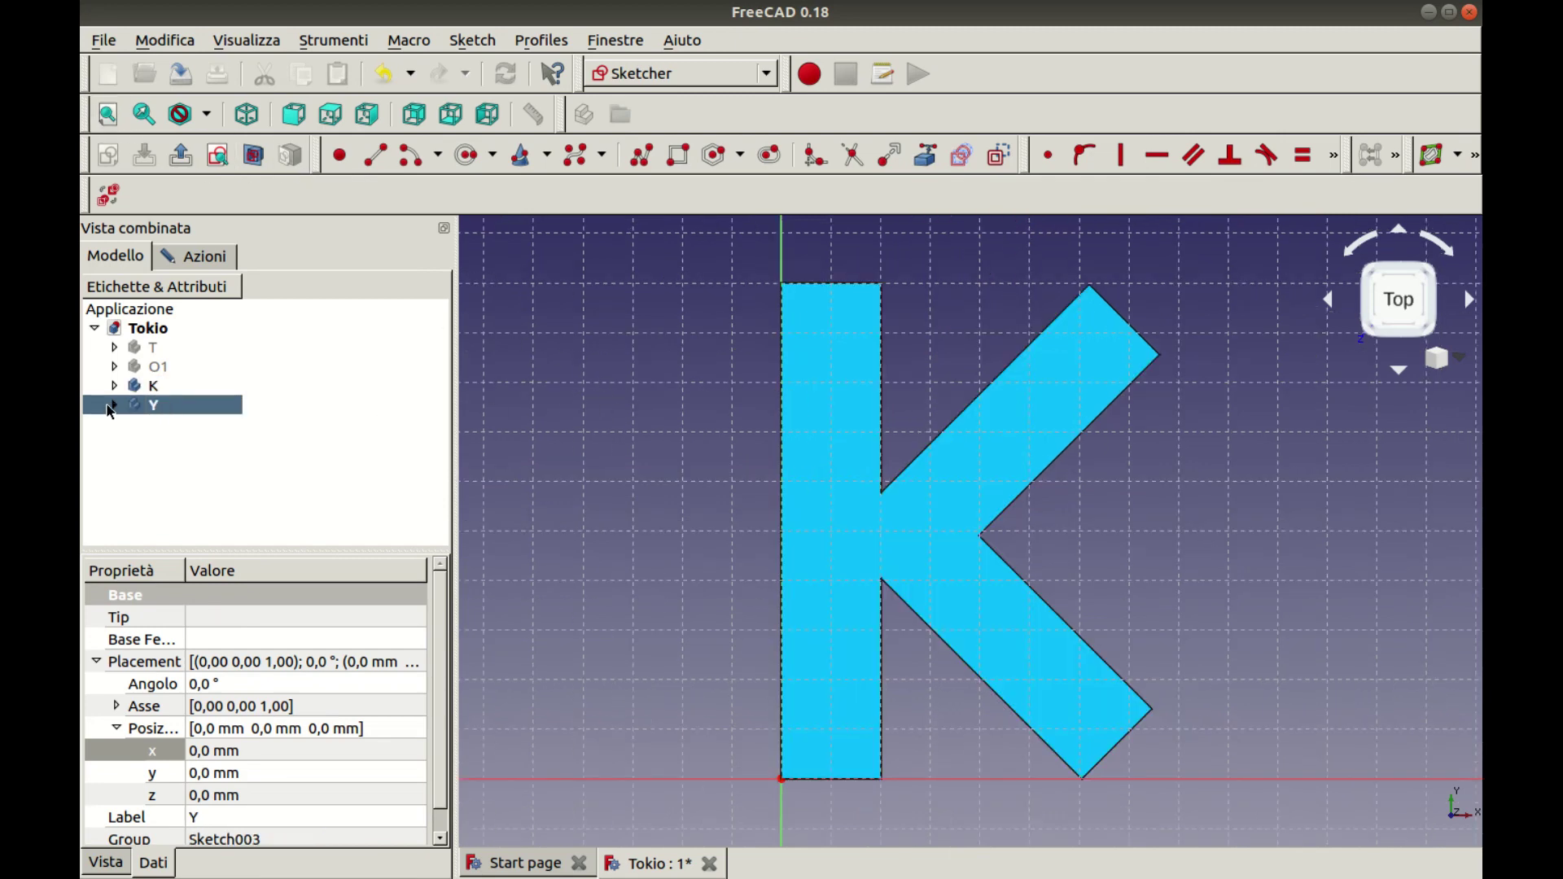
pyautogui.click(113, 405)
pyautogui.click(192, 442)
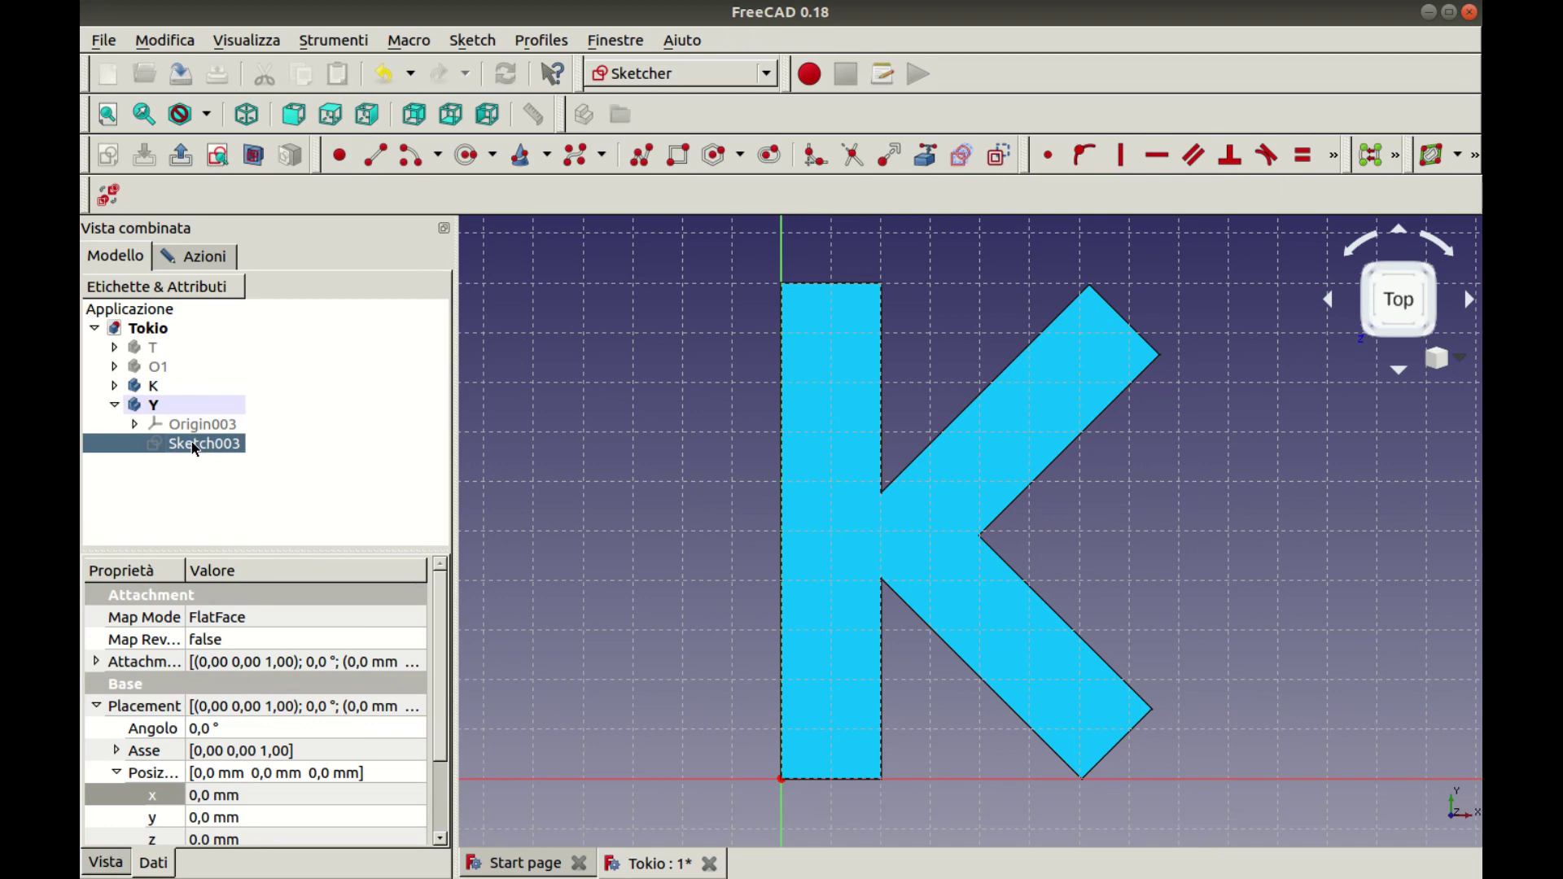
pyautogui.doubleClick(192, 443)
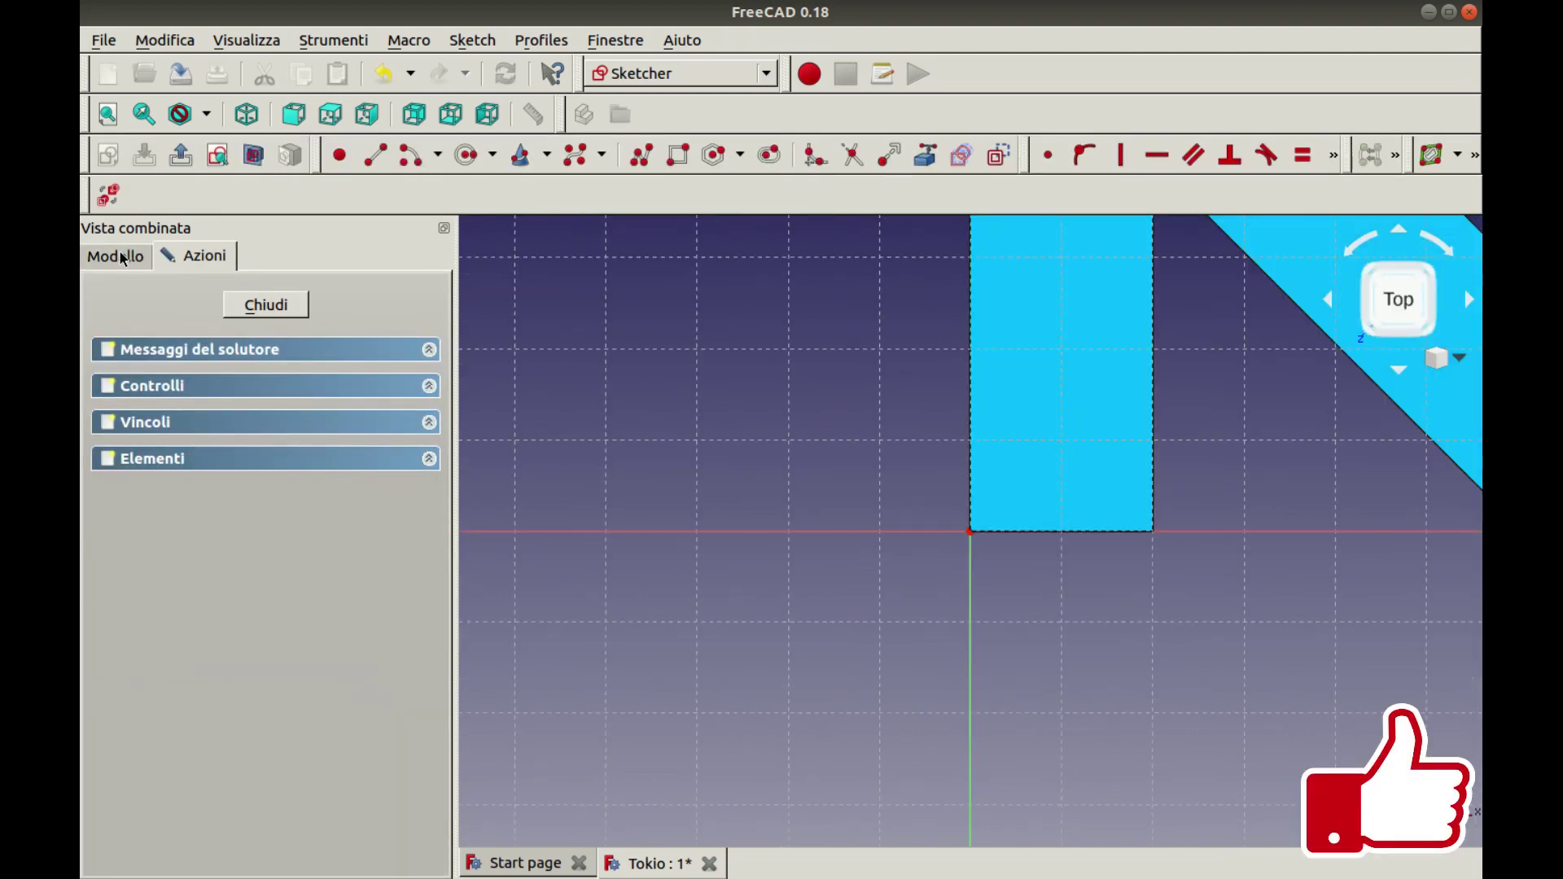
# Expand the Solver messages and Constraints panels, fit the K in view, and start a polyline
pyautogui.click(431, 350)
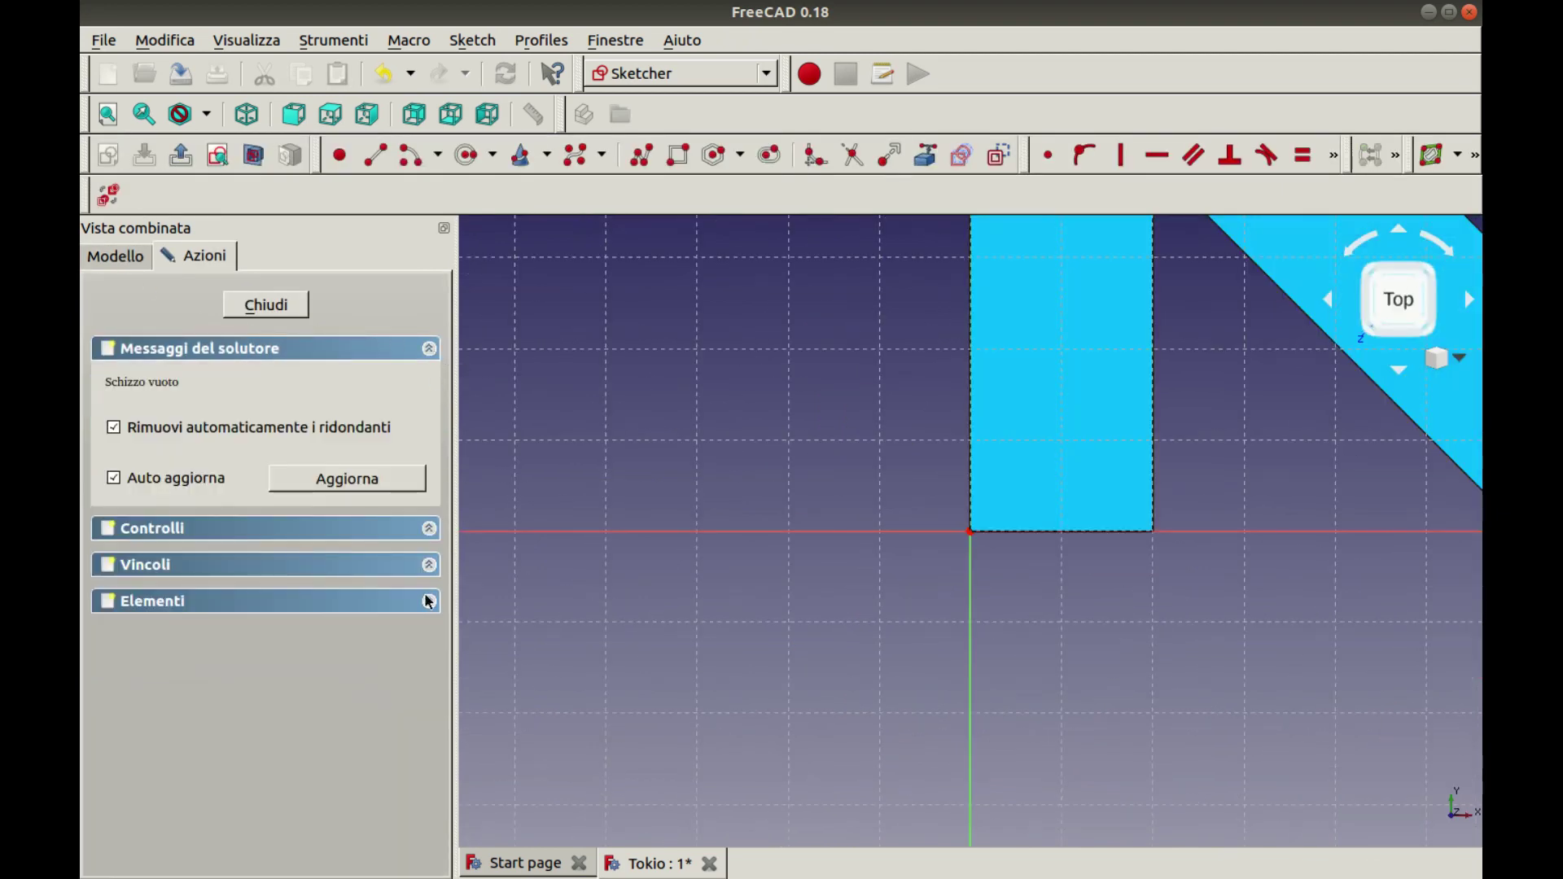
pyautogui.click(429, 528)
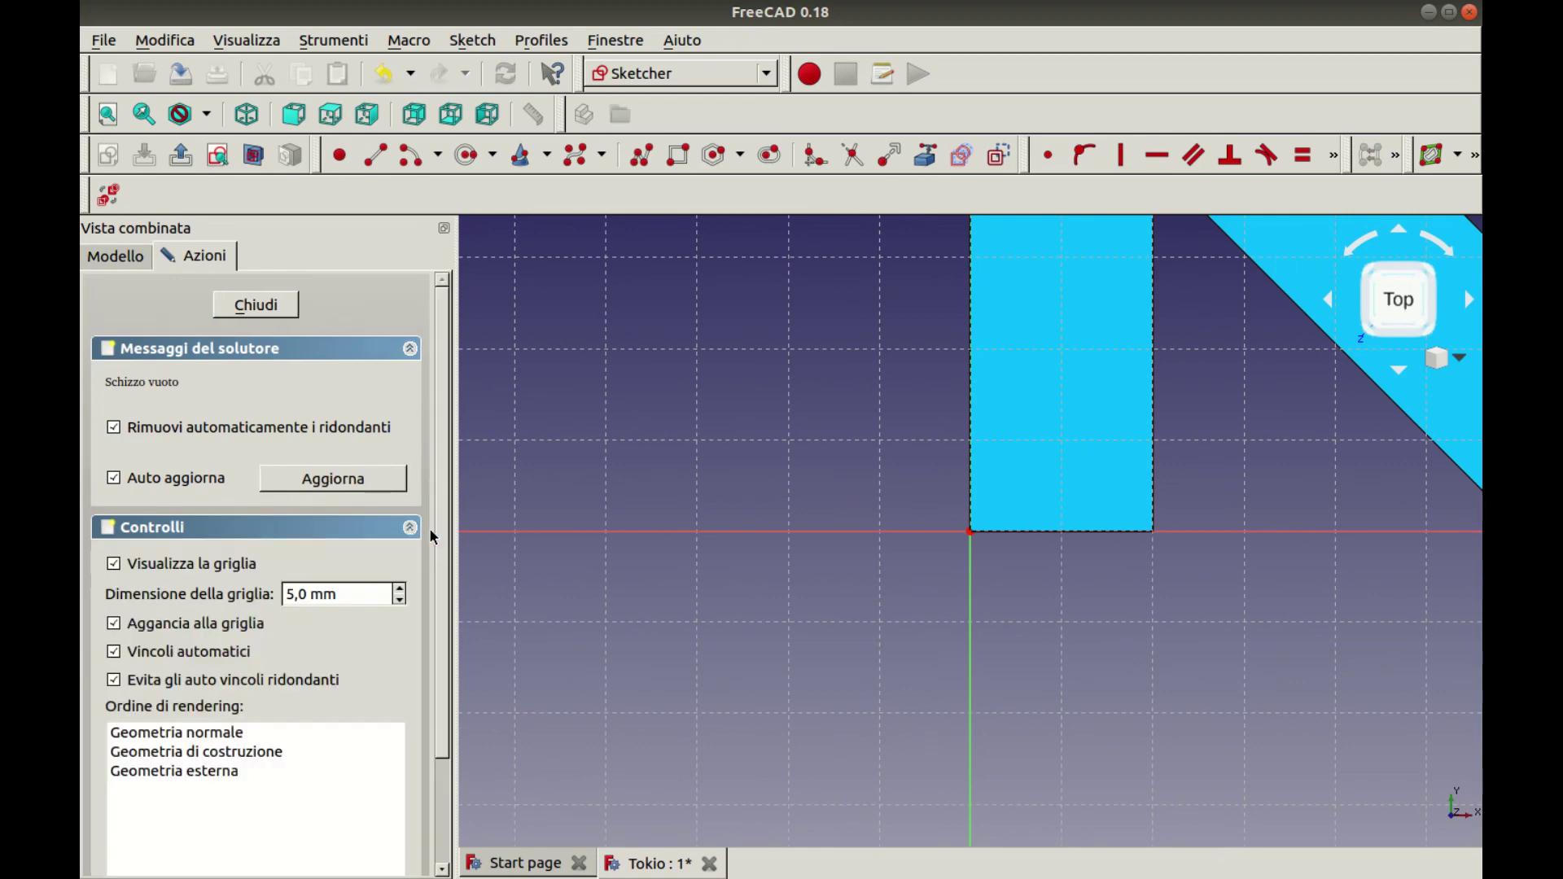
pyautogui.click(412, 527)
pyautogui.click(410, 560)
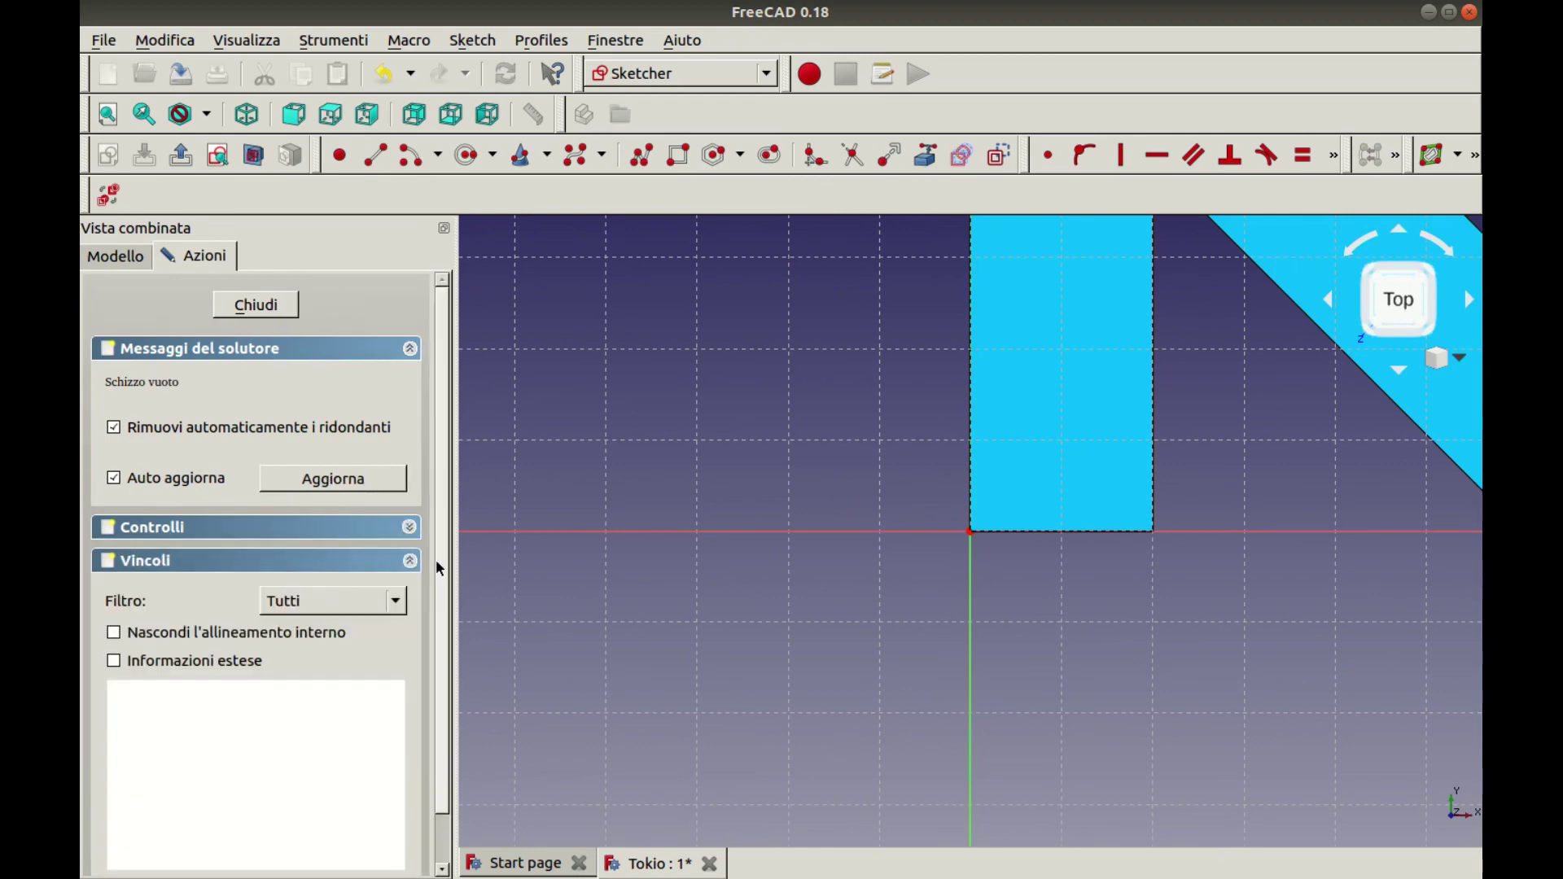
pyautogui.click(107, 114)
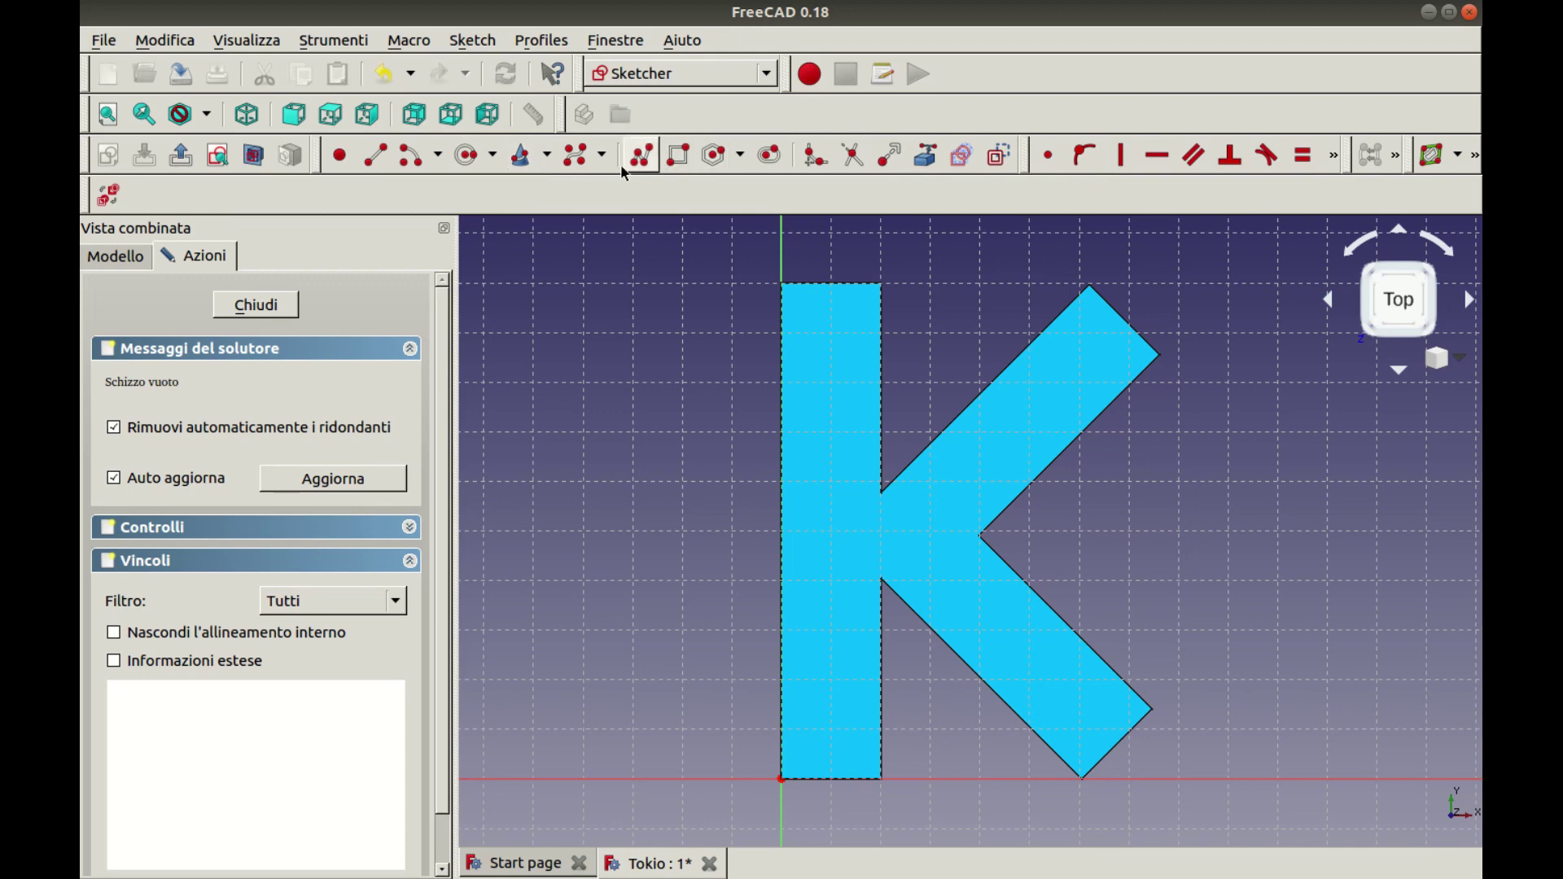
pyautogui.click(641, 157)
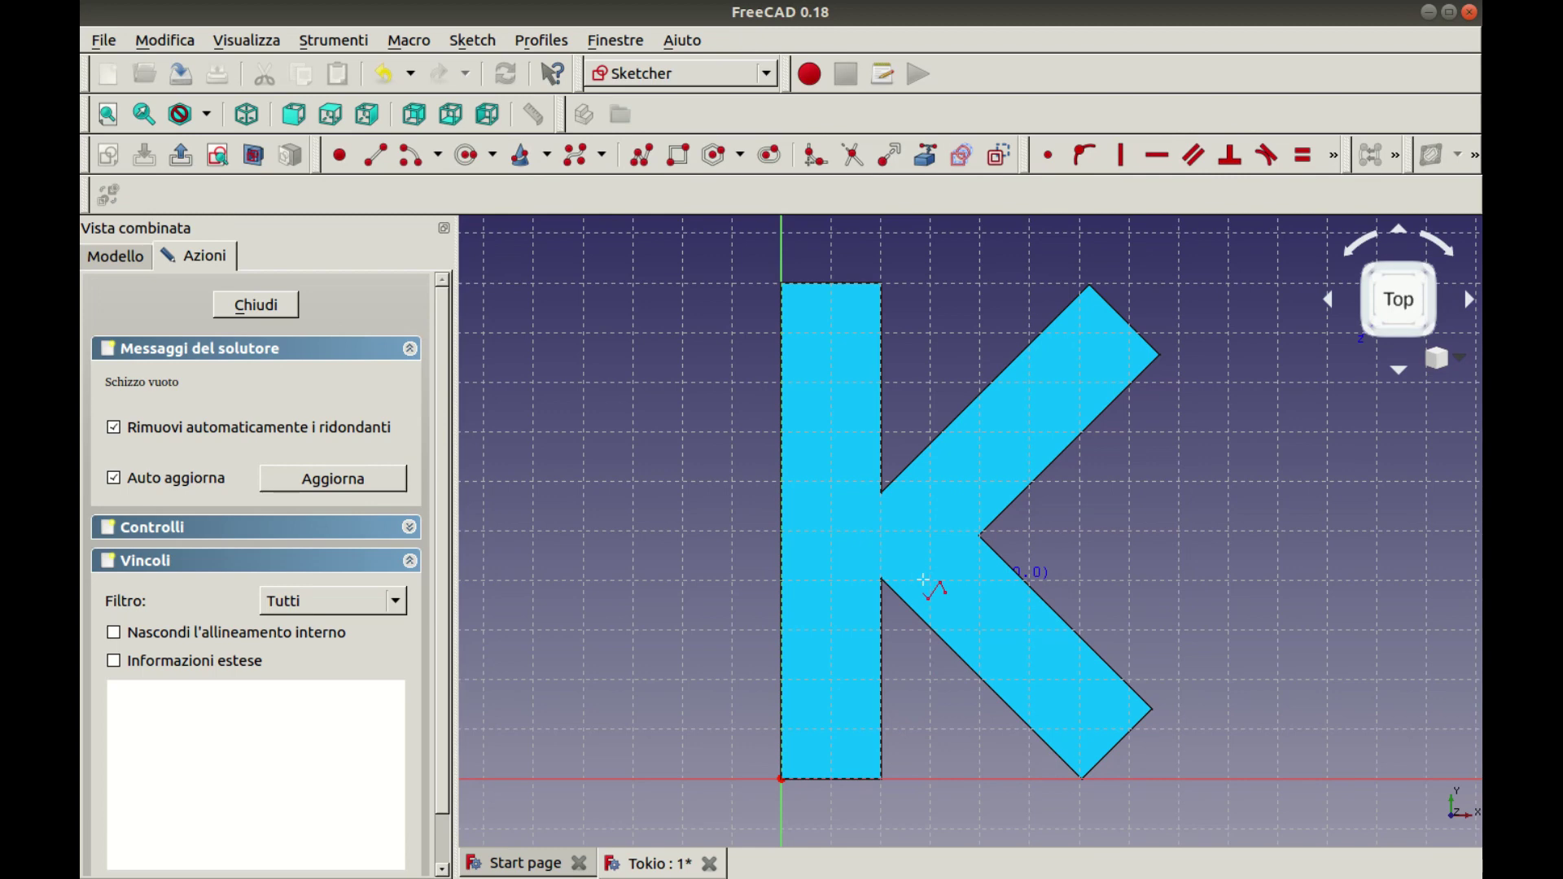
# Draw a closed Y outline in Sketch003 with stem, two arms and top caps, ending at the stem
pyautogui.click(917, 583)
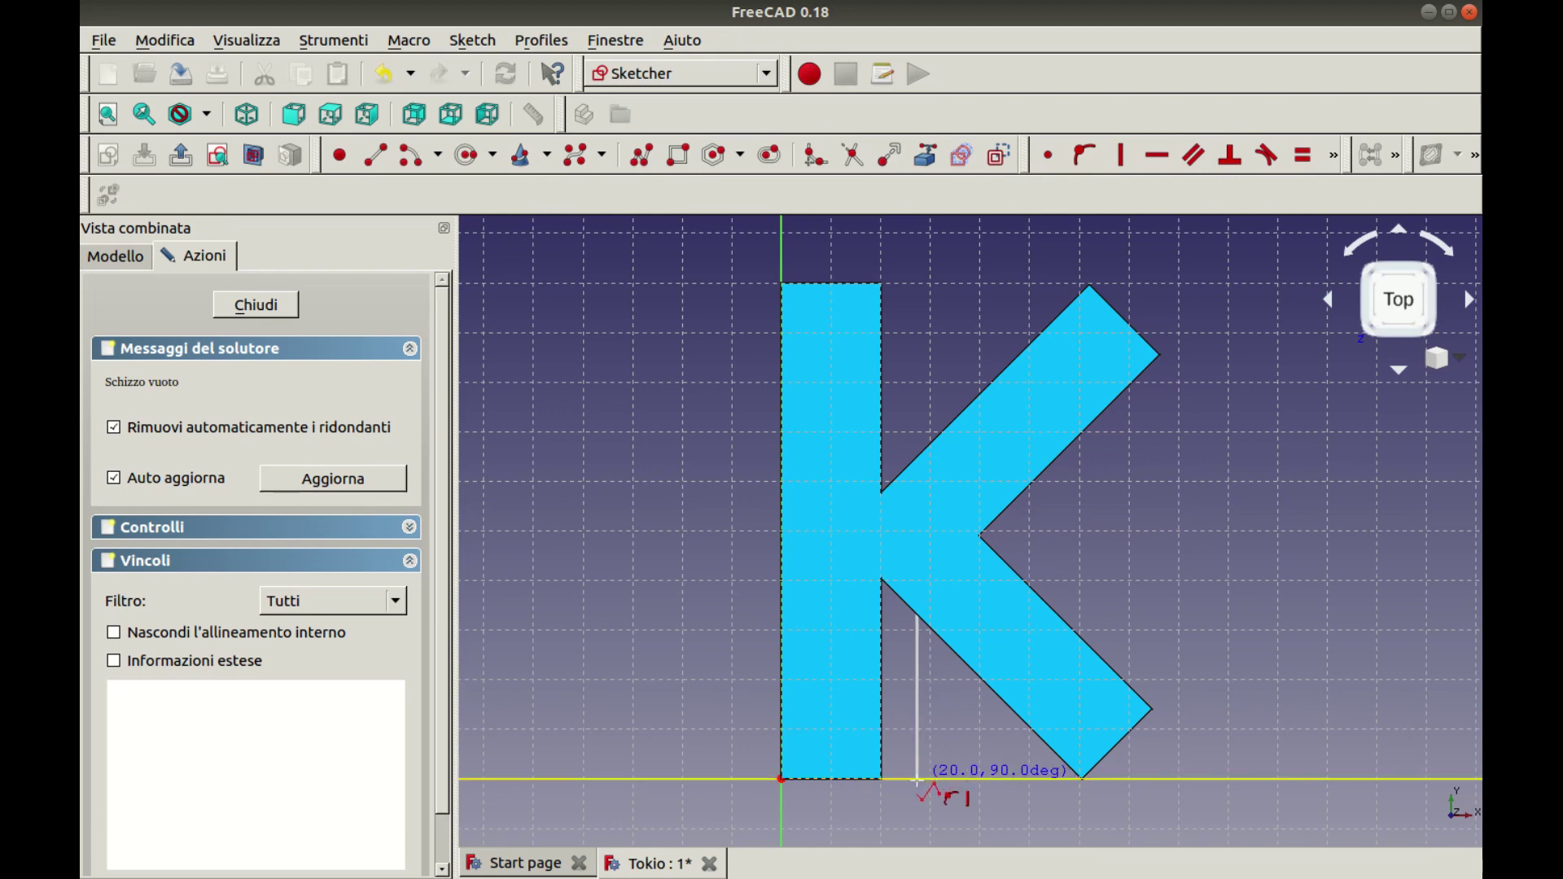
pyautogui.click(917, 778)
pyautogui.click(1016, 779)
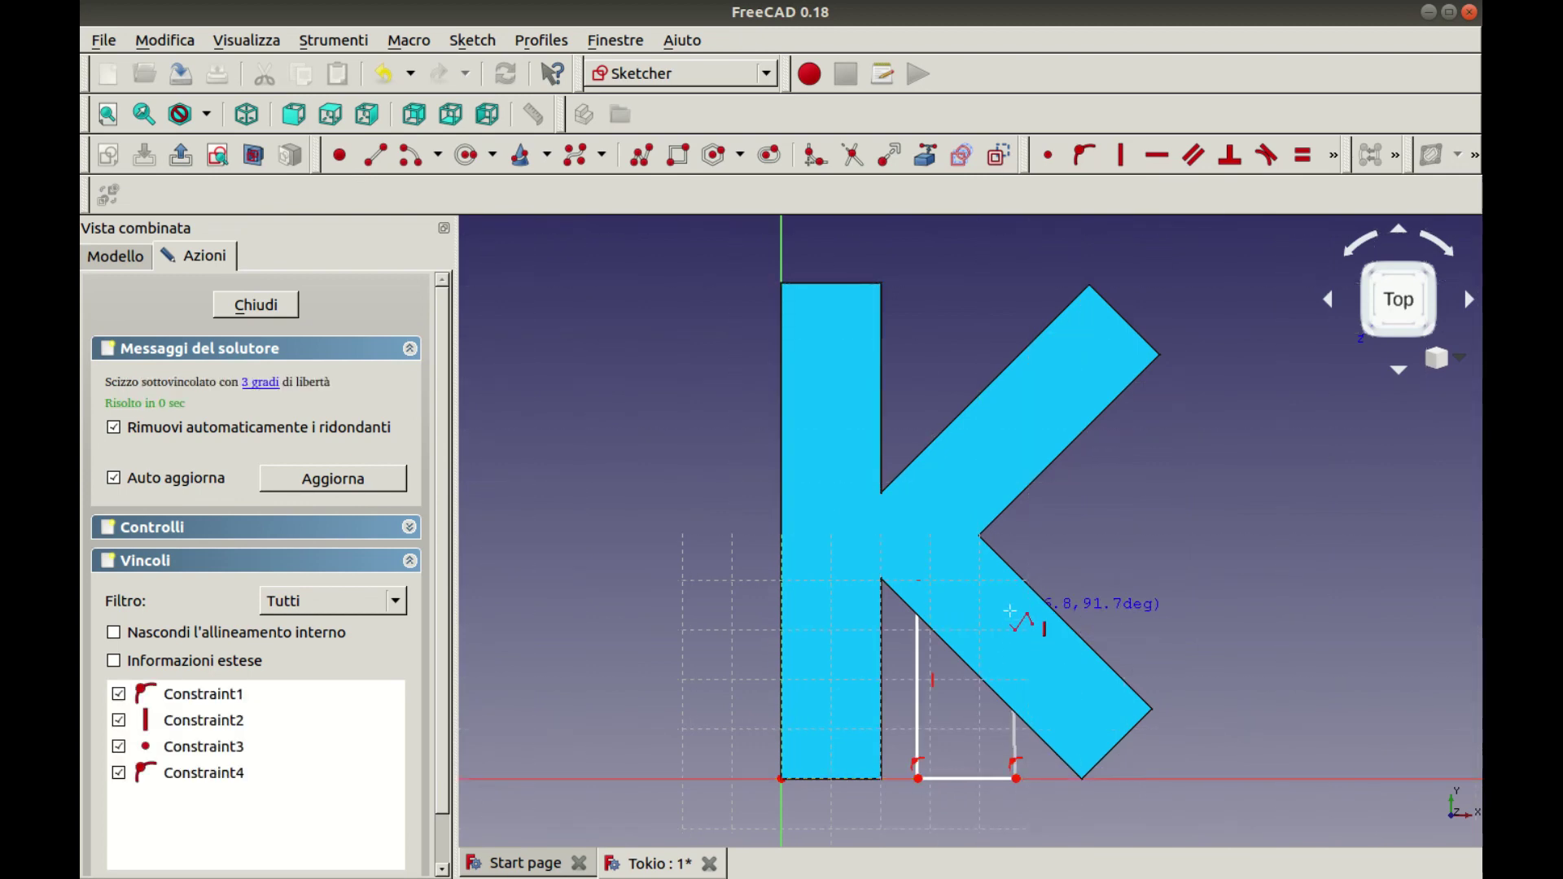
pyautogui.click(1016, 620)
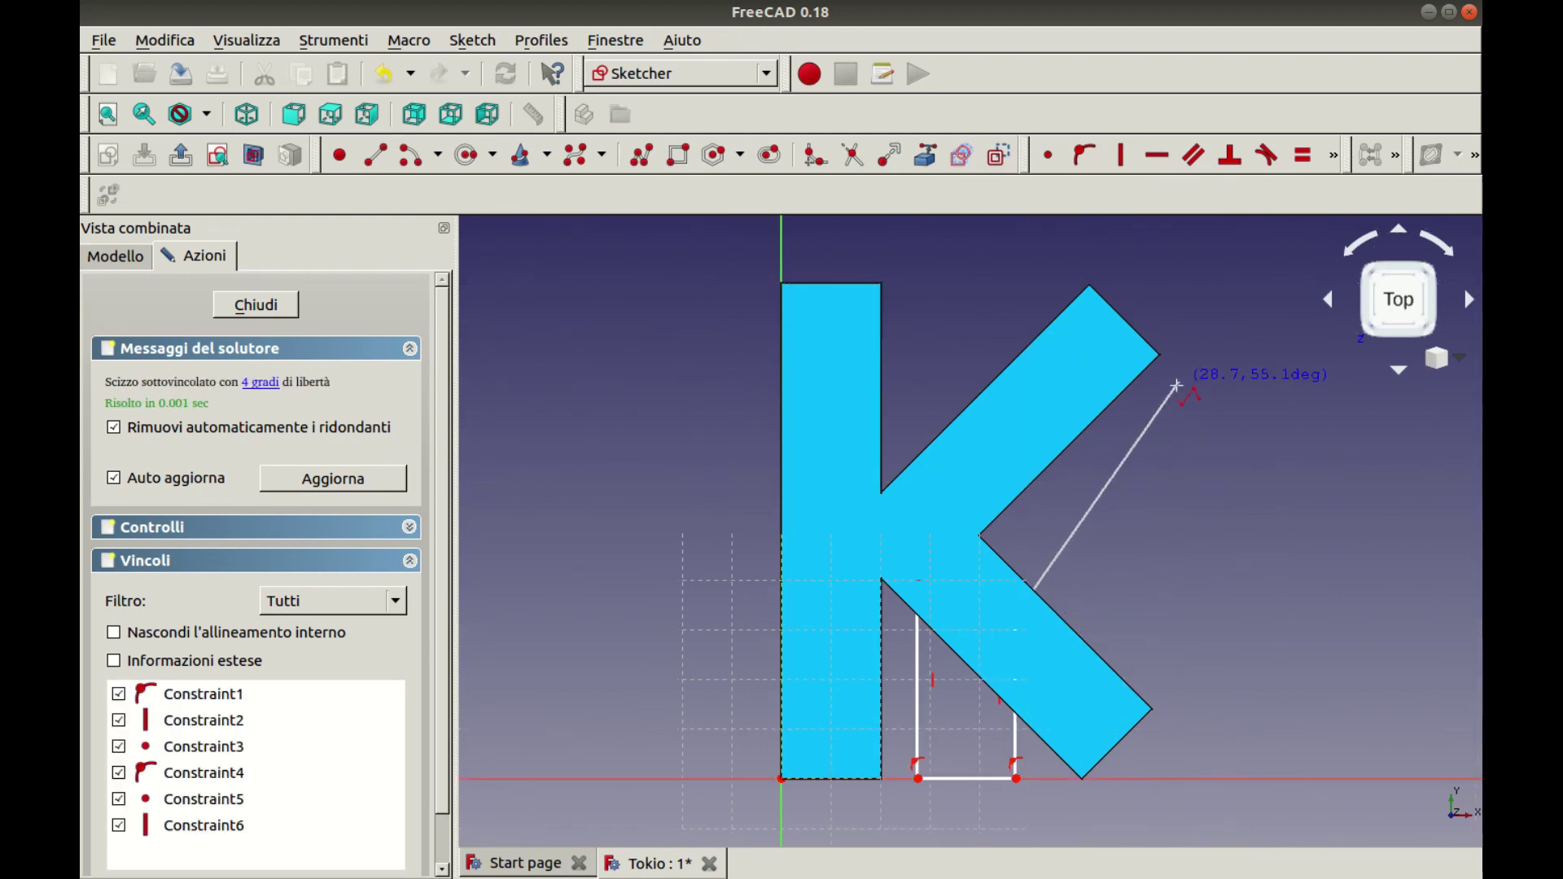
pyautogui.click(1178, 331)
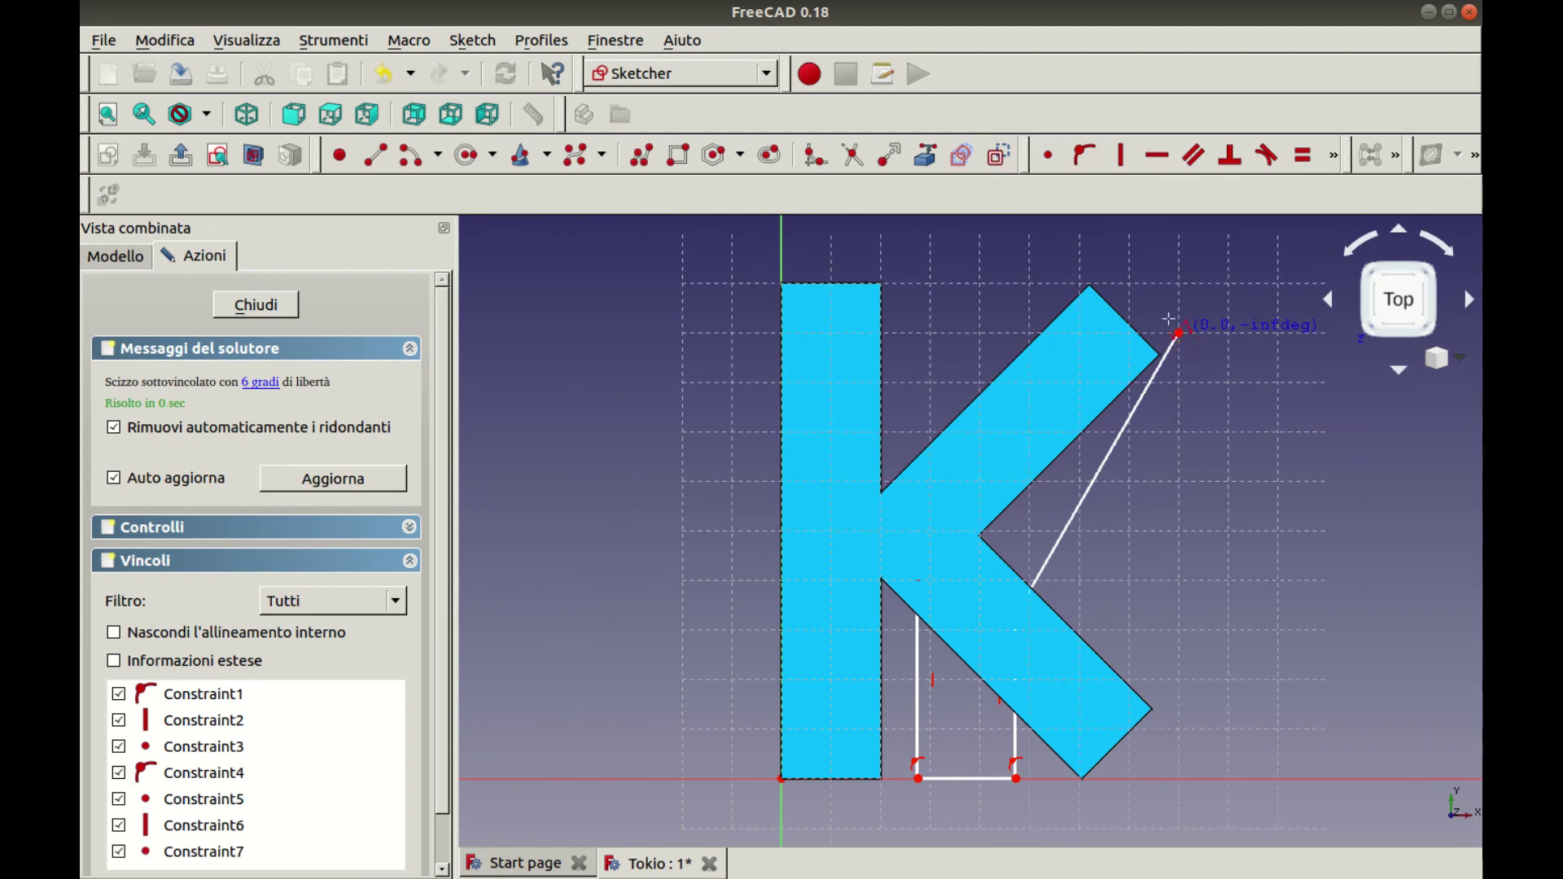
pyautogui.click(1107, 285)
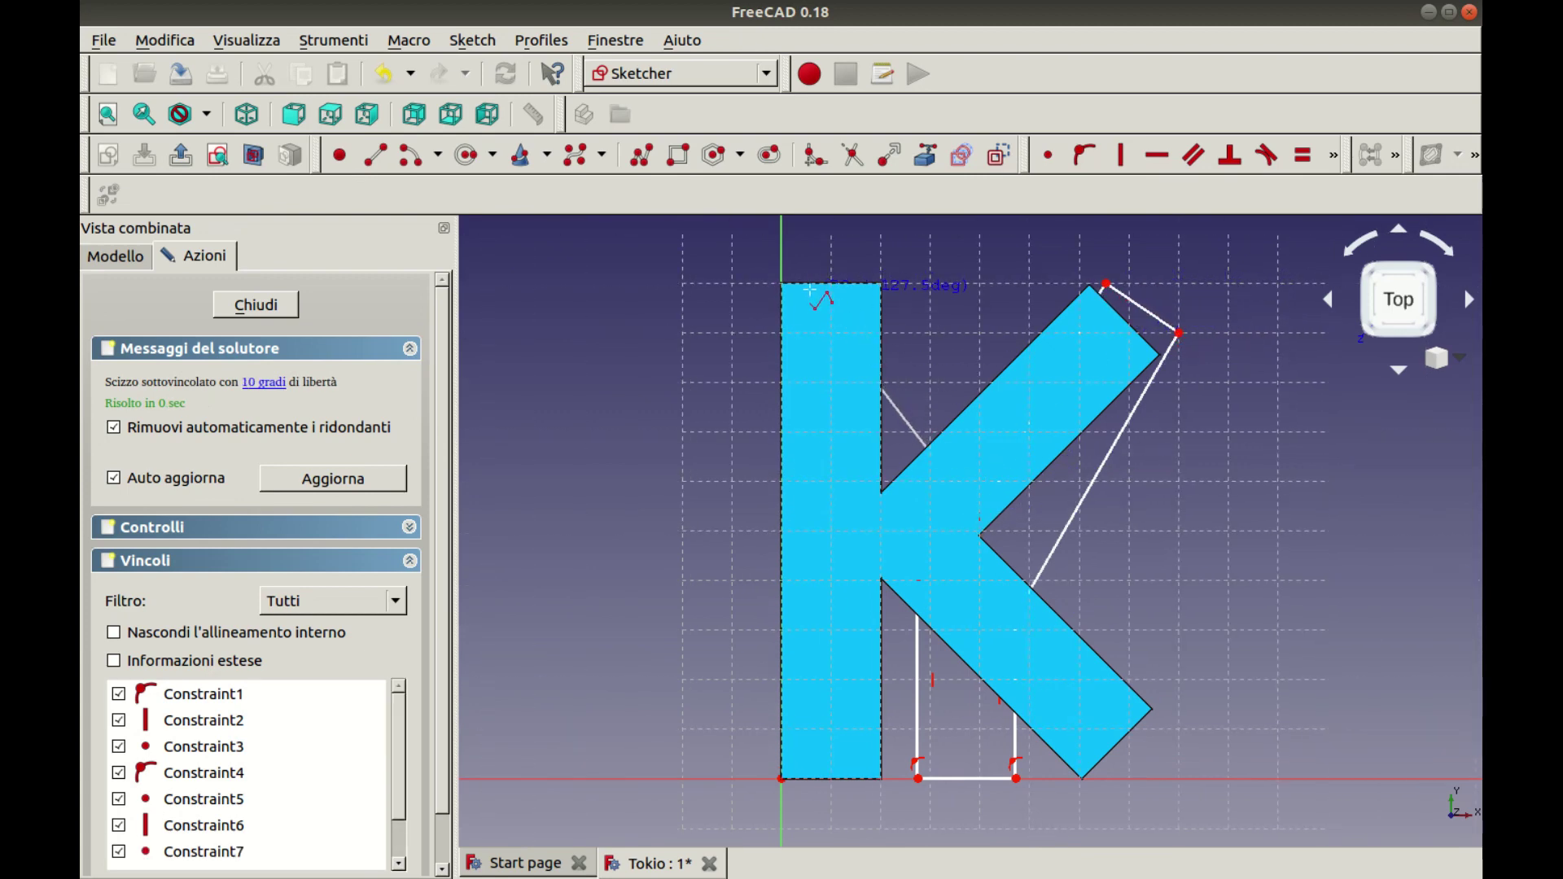
pyautogui.click(849, 283)
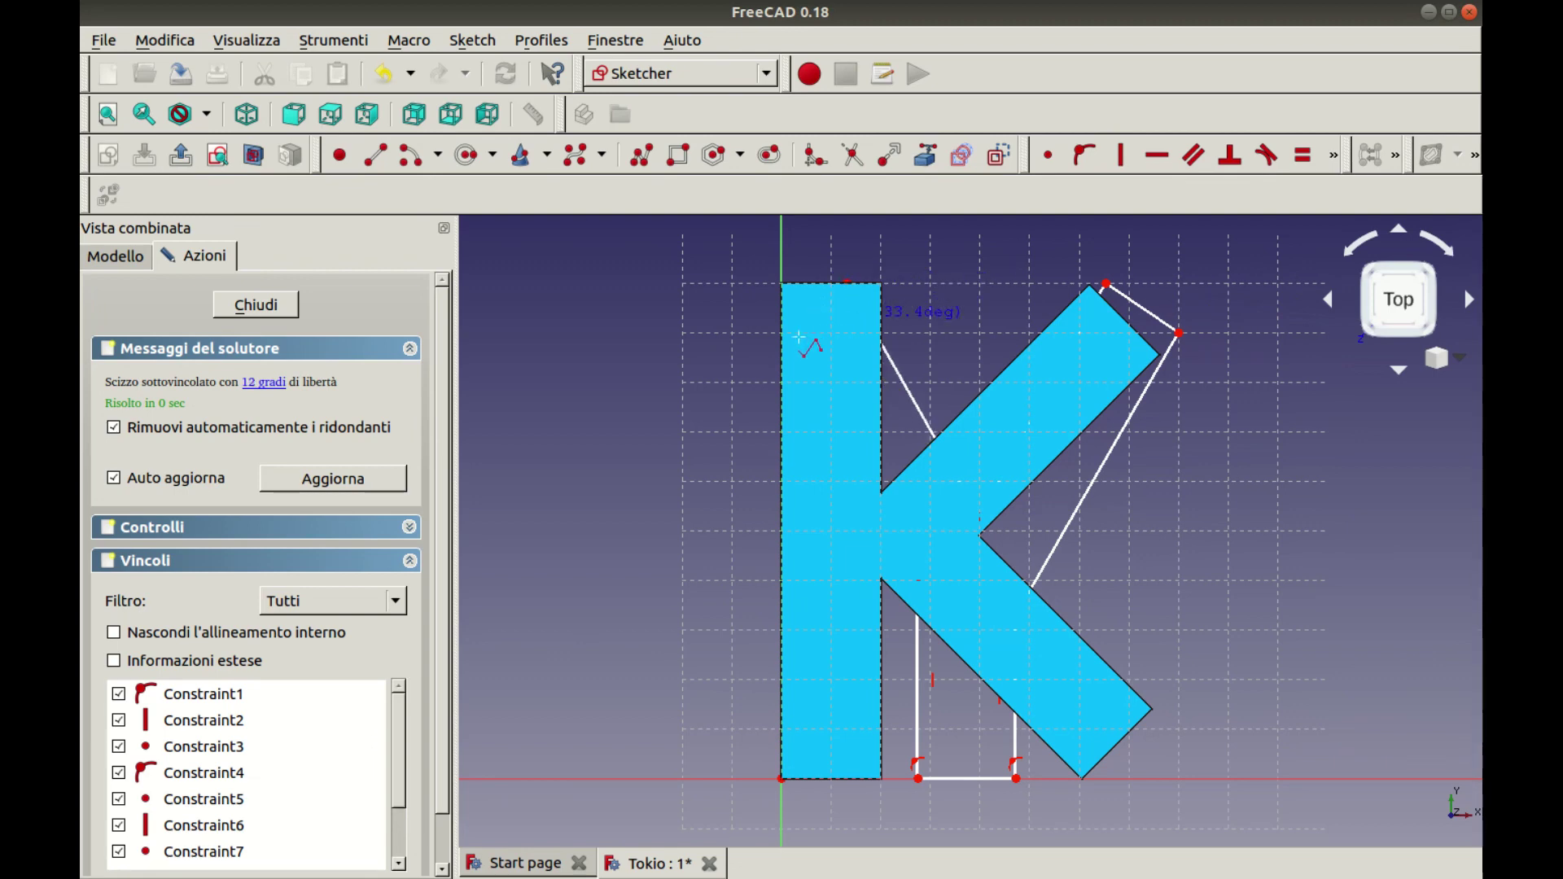
pyautogui.click(921, 578)
pyautogui.click(918, 576)
pyautogui.click(116, 256)
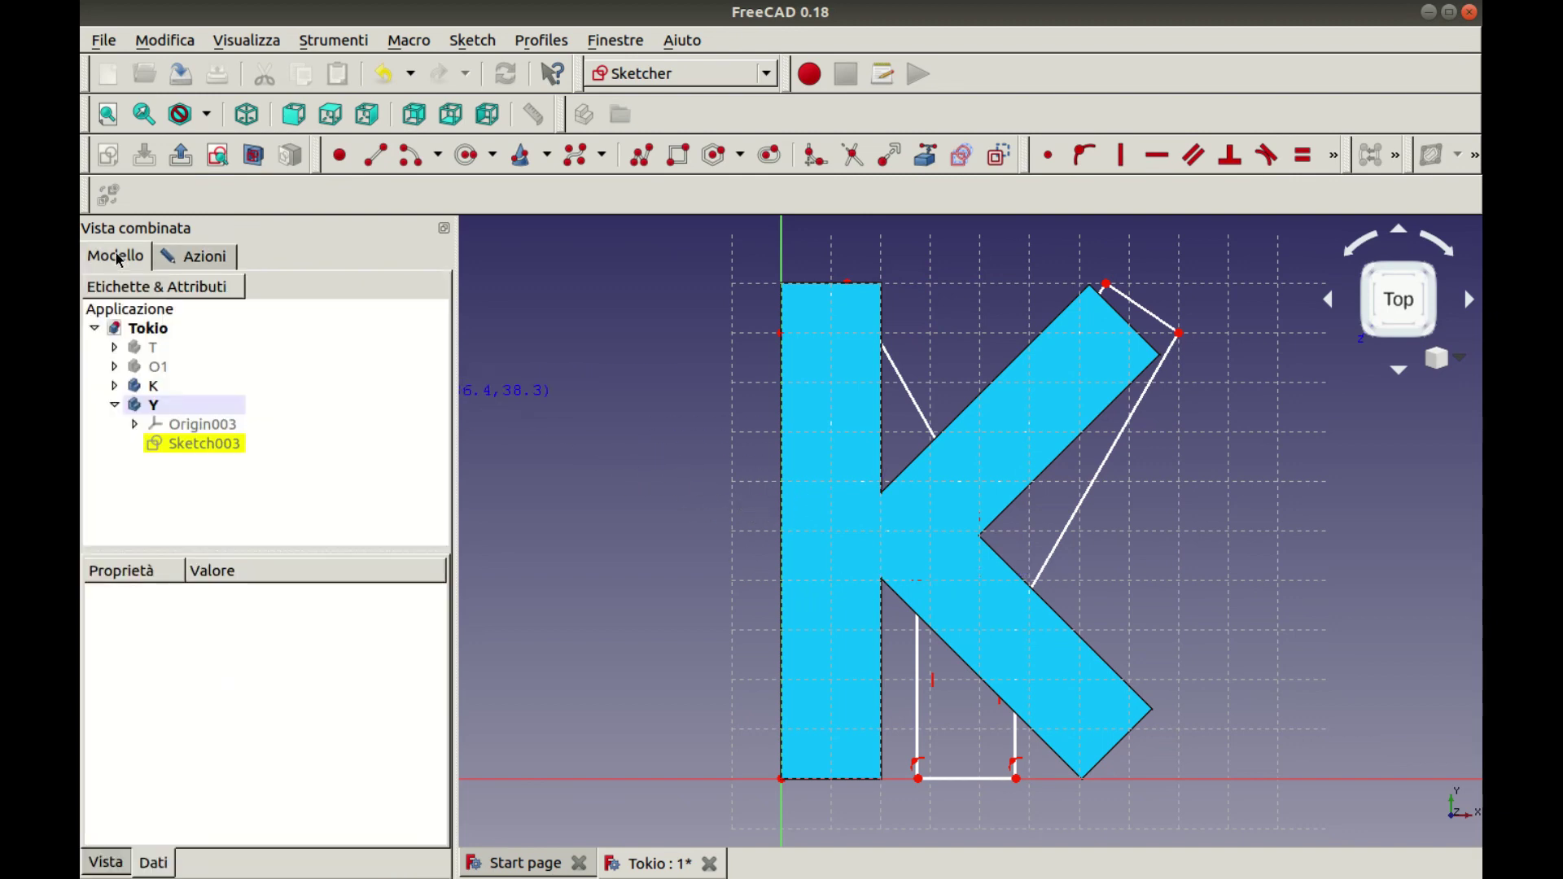
# Hide the blue K solid, finish the polyline, and select the Y outline sketch
pyautogui.click(154, 386)
pyautogui.press('space')
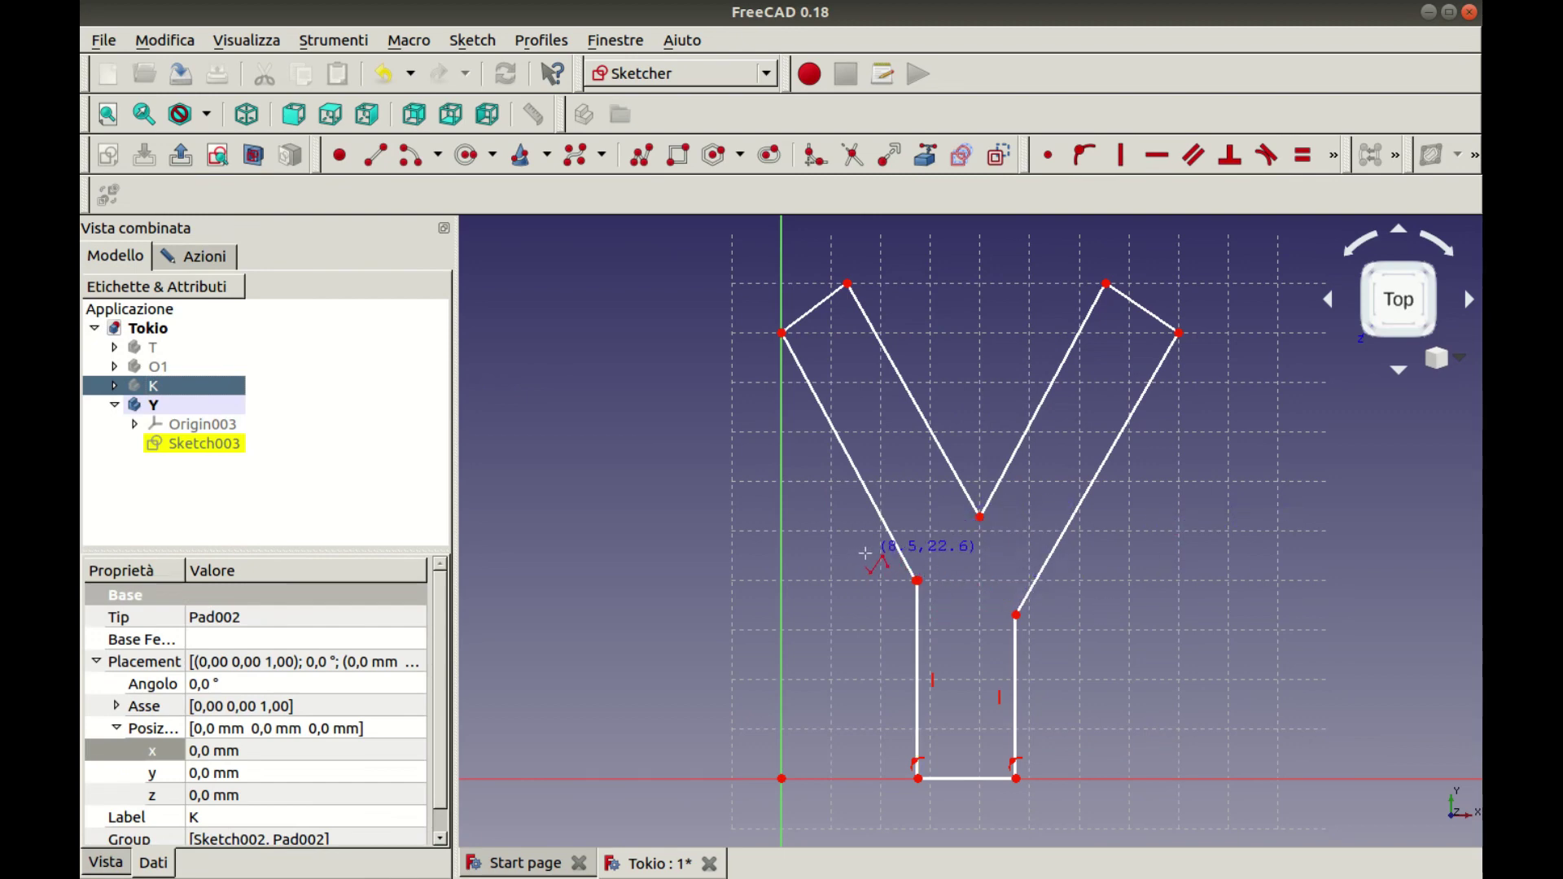
pyautogui.rightClick(869, 550)
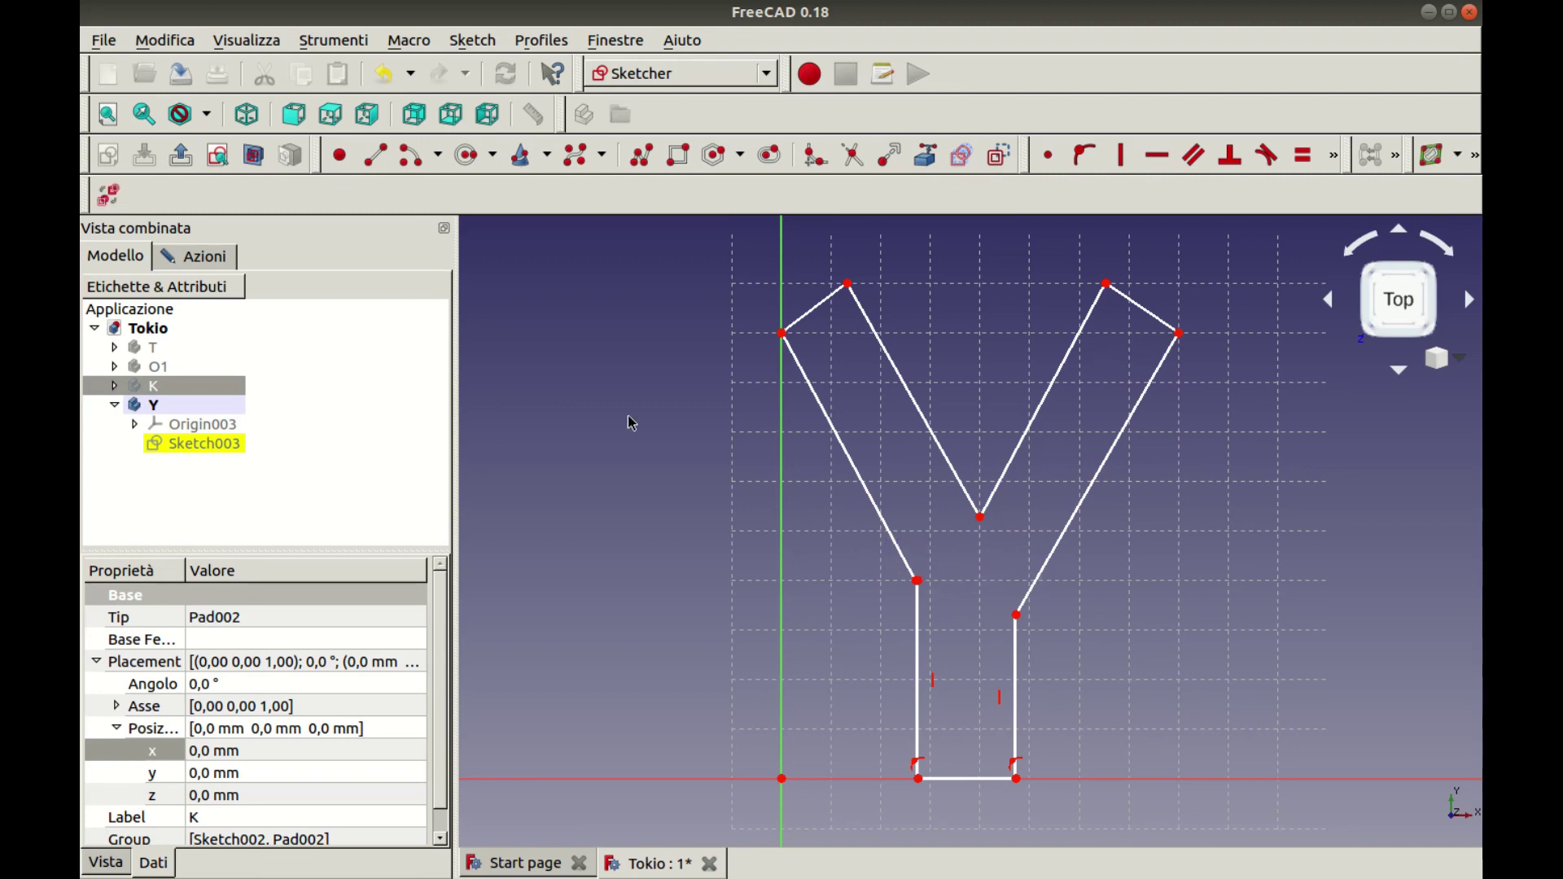
pyautogui.click(151, 404)
pyautogui.click(203, 443)
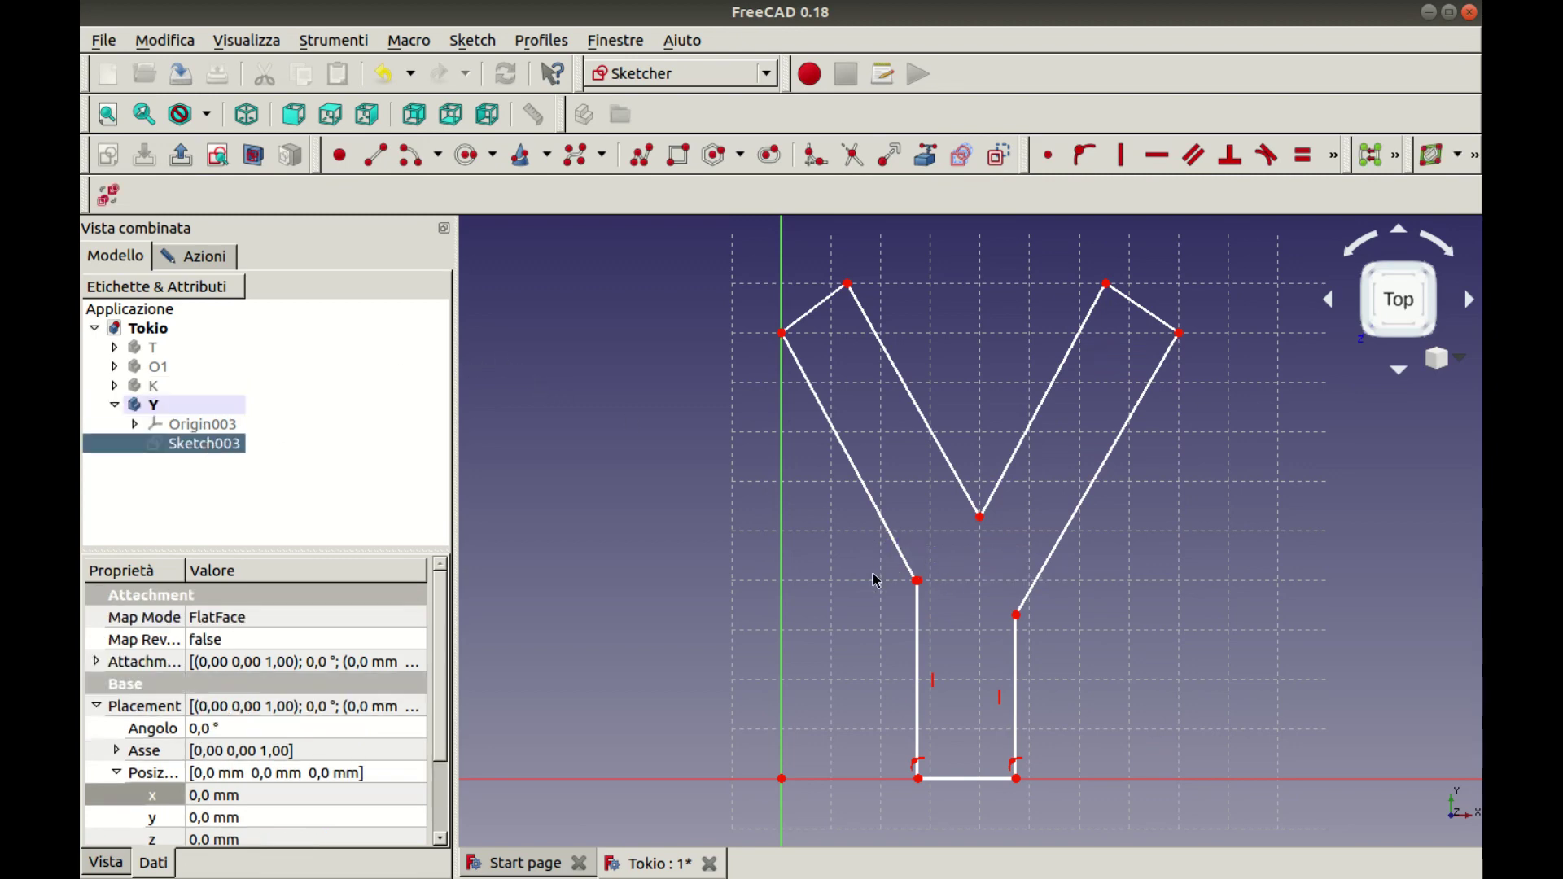
pyautogui.click(917, 580)
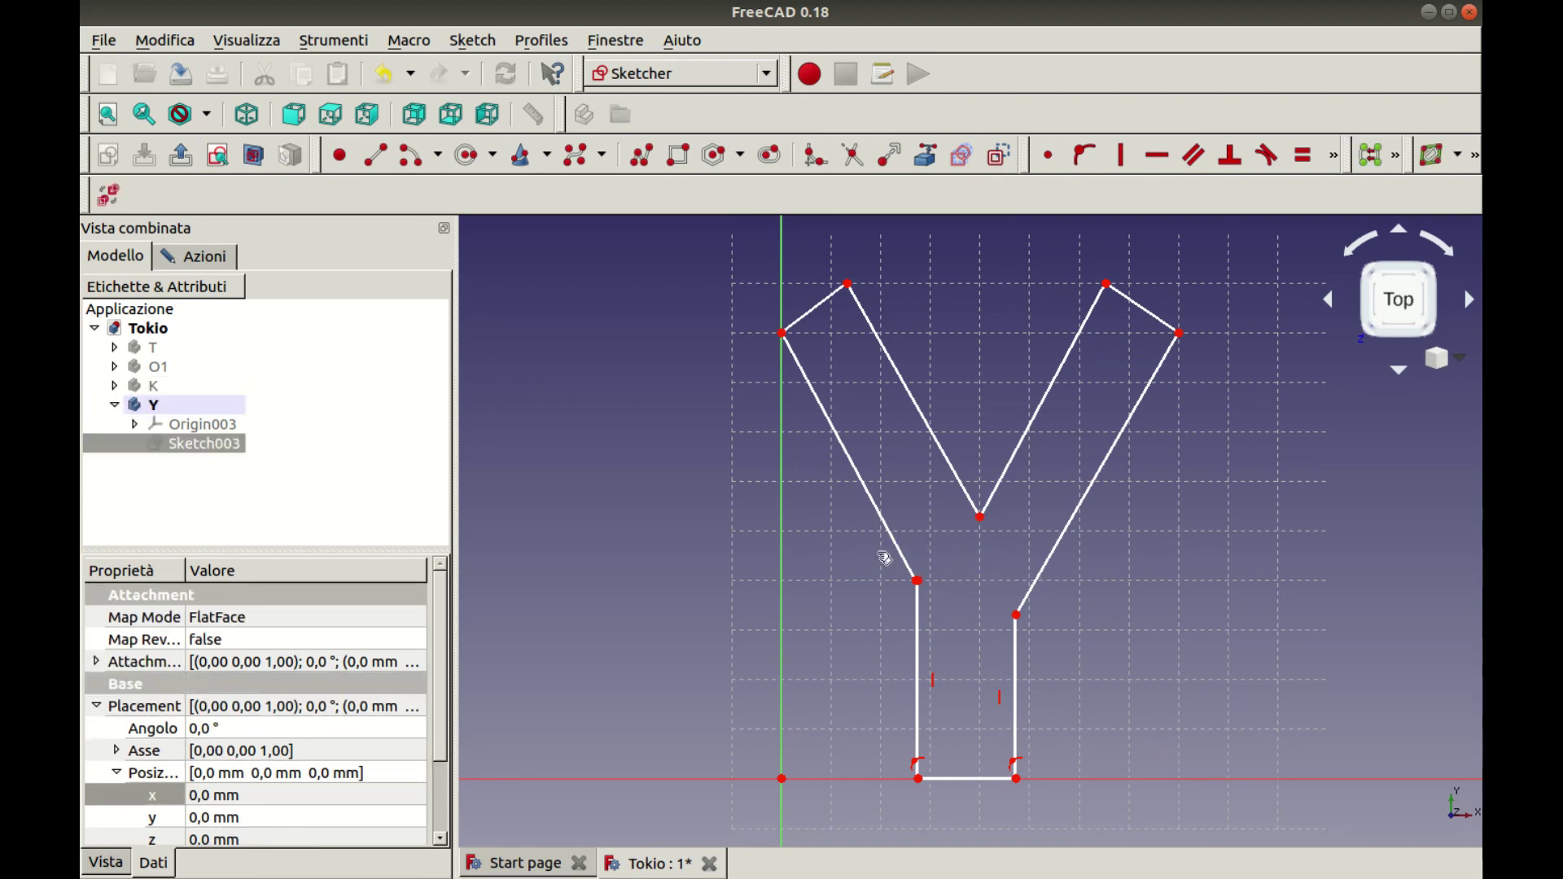
# Set the Y stem's bottom edge to a 10 mm horizontal width
pyautogui.click(1048, 157)
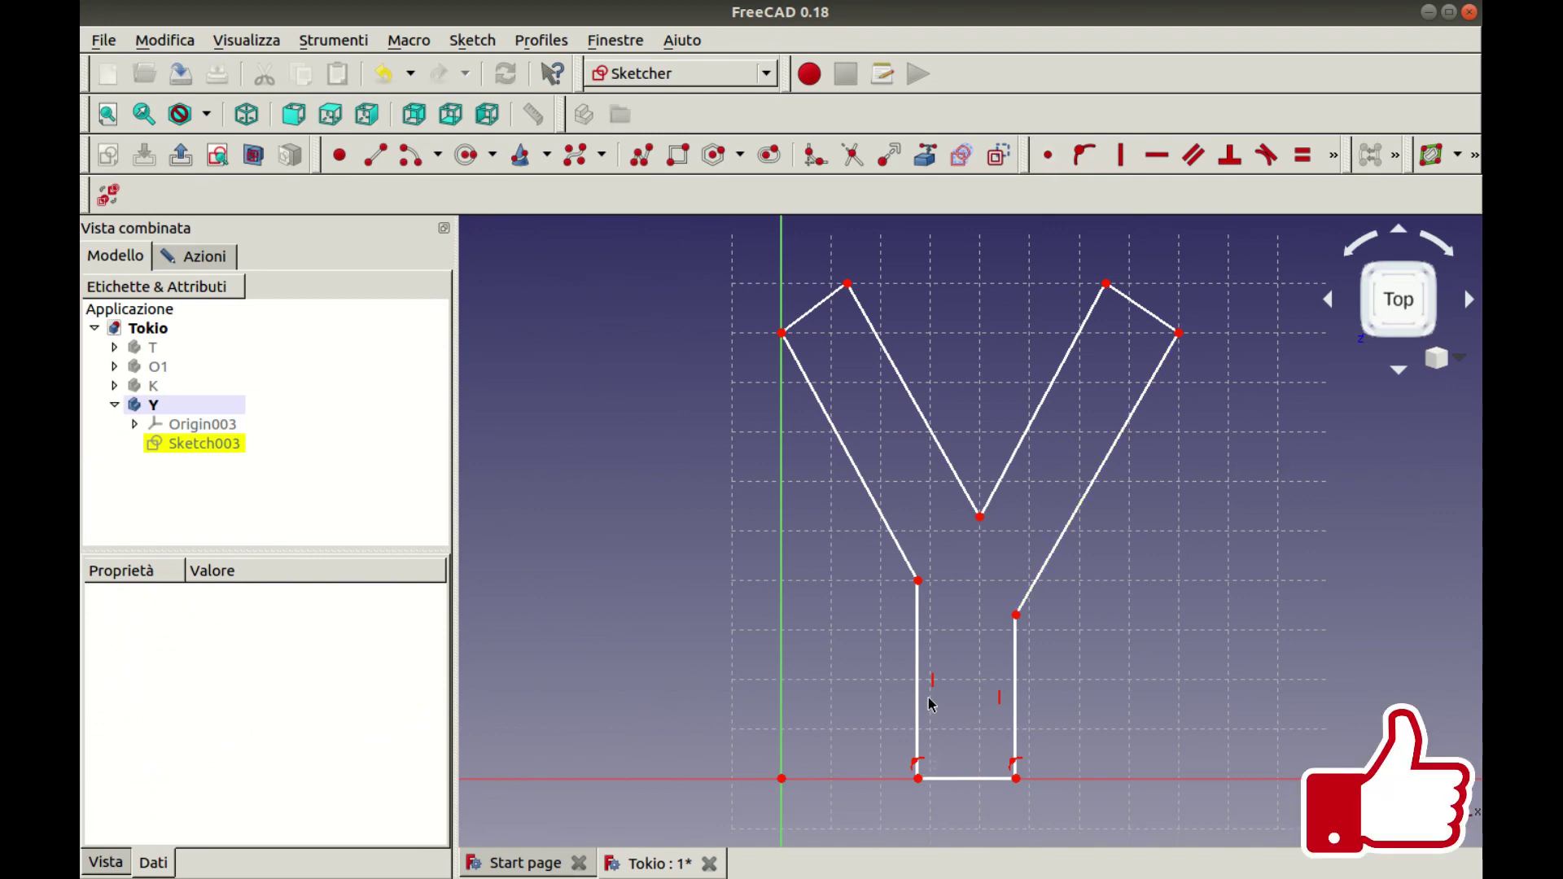
pyautogui.click(969, 779)
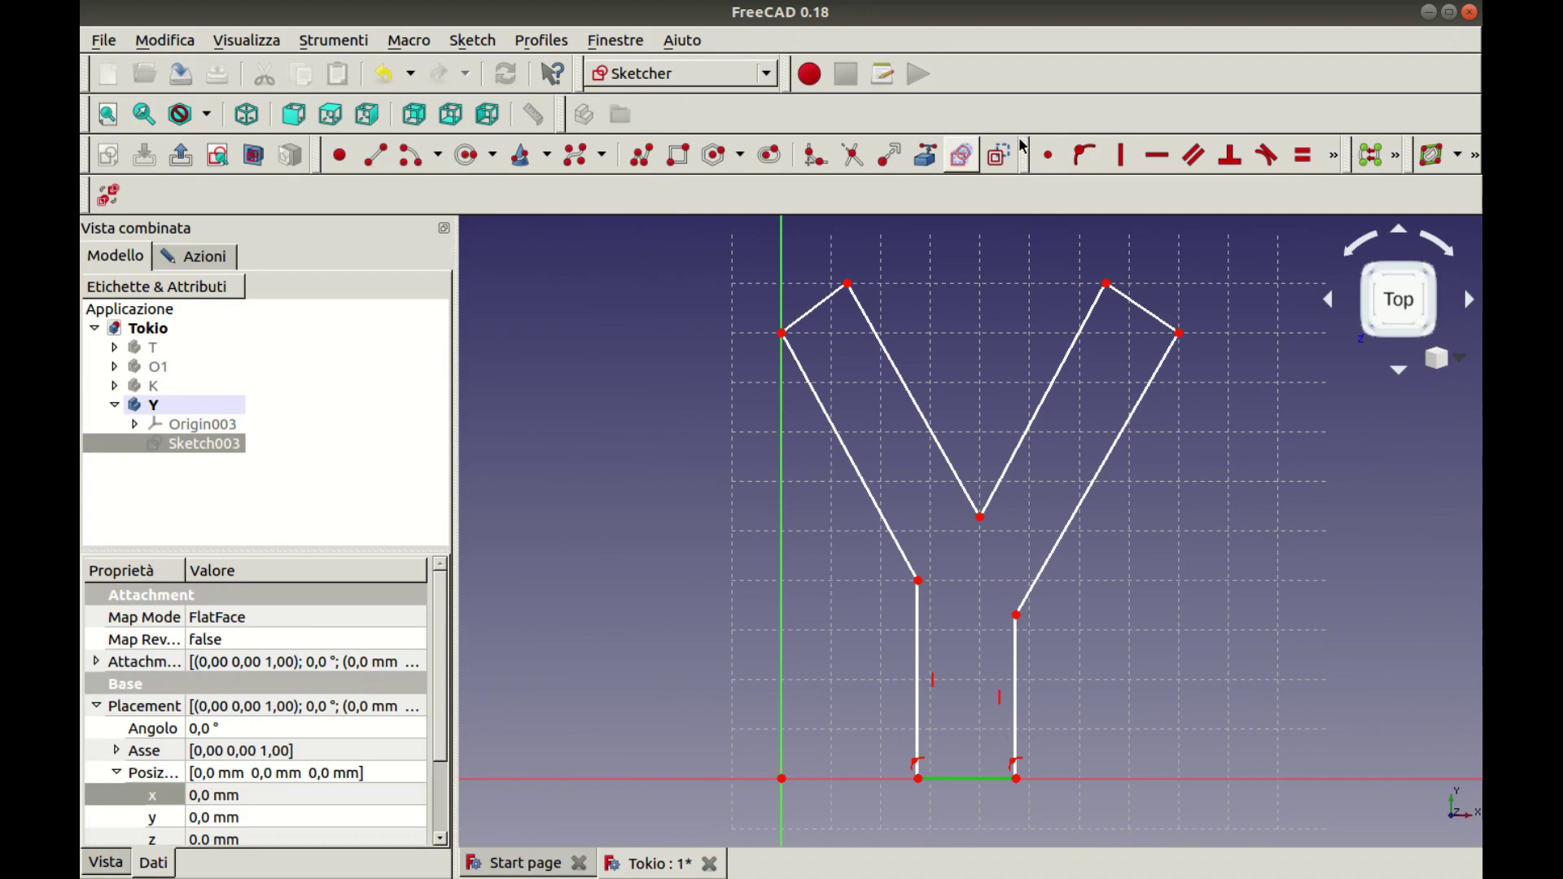
pyautogui.click(1328, 169)
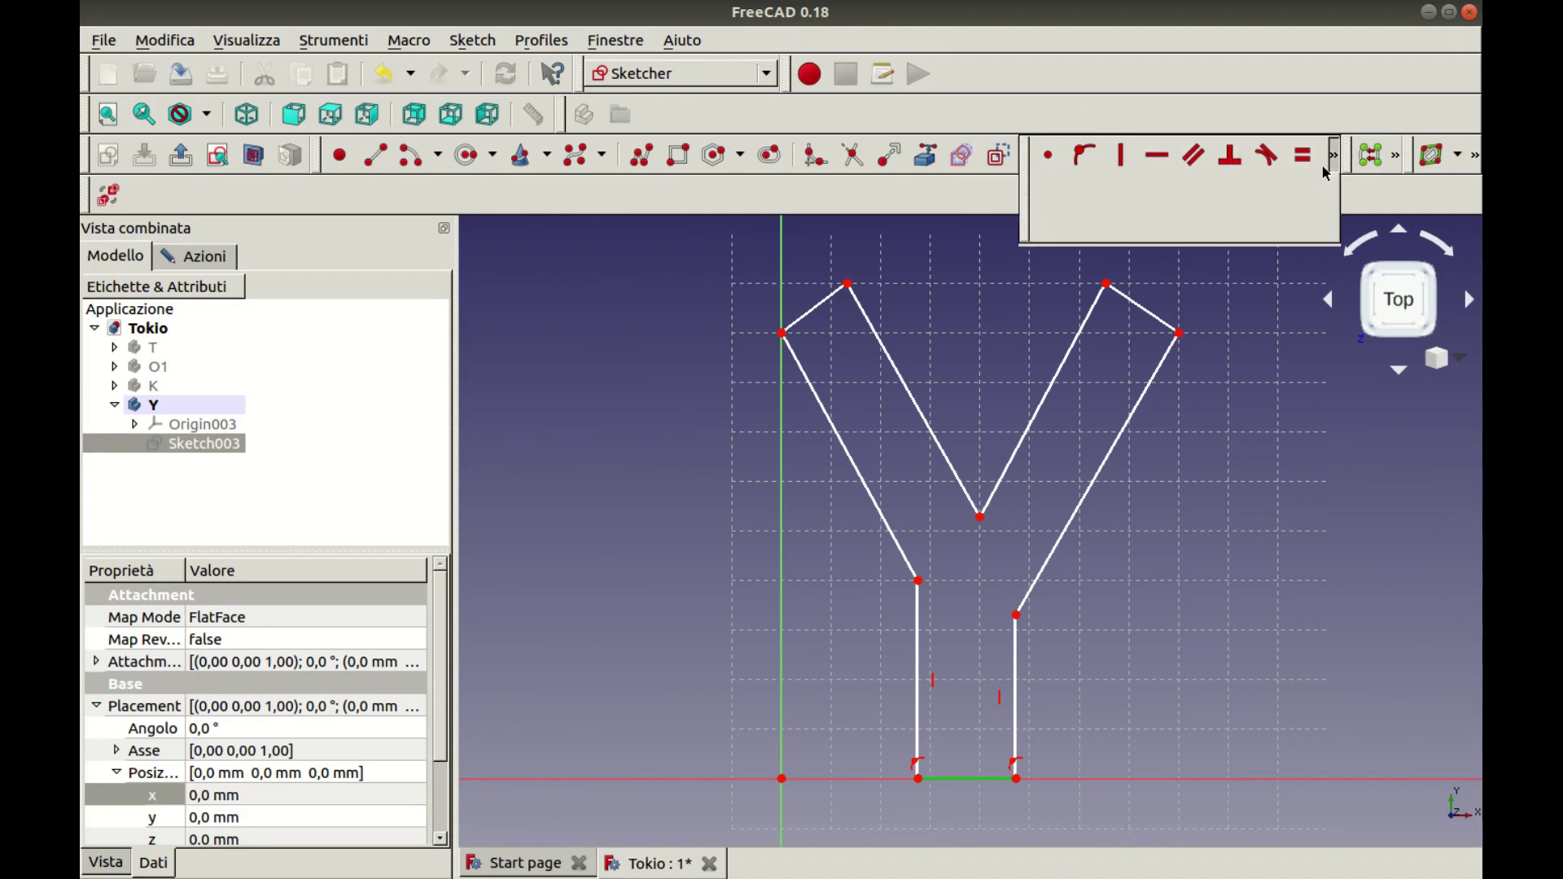
pyautogui.click(1173, 197)
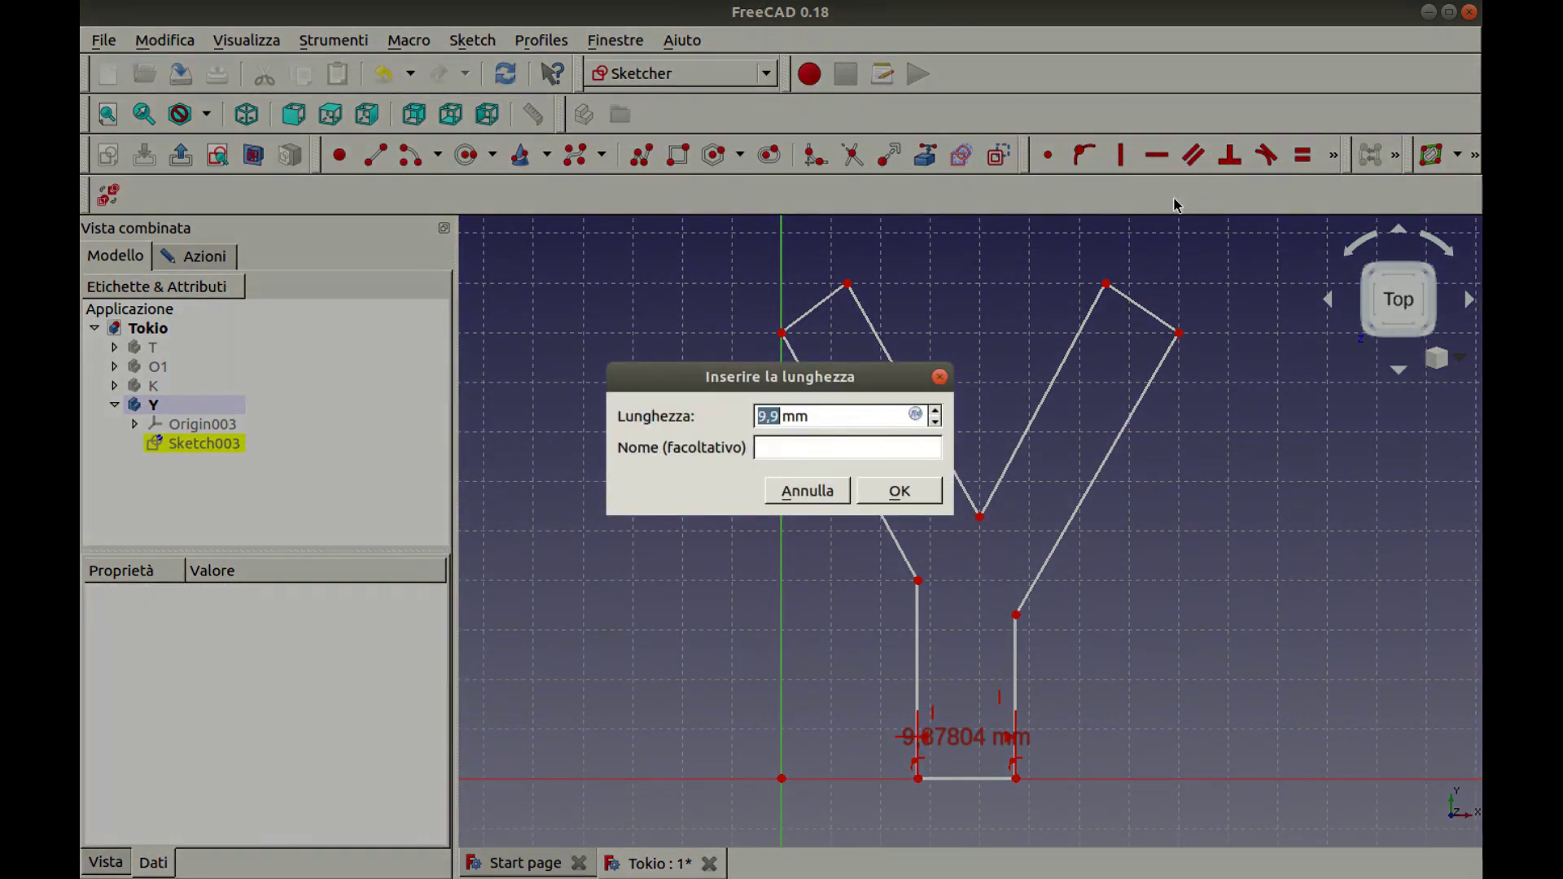
pyautogui.write('10')
pyautogui.press('Return')
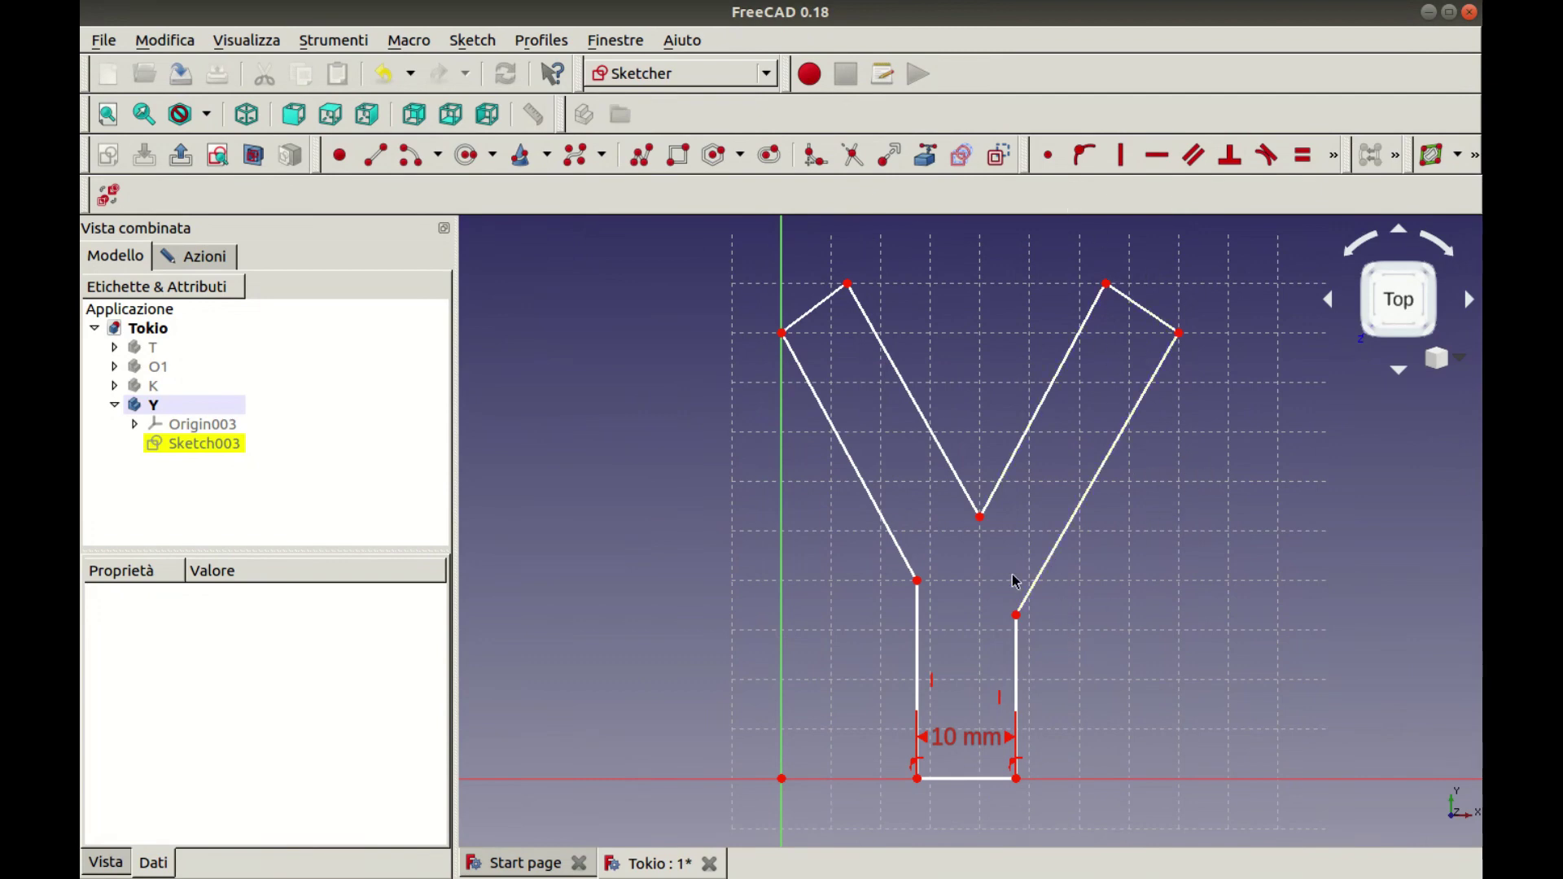
# Constrain the stem's left and right sides to equal length
pyautogui.click(1016, 658)
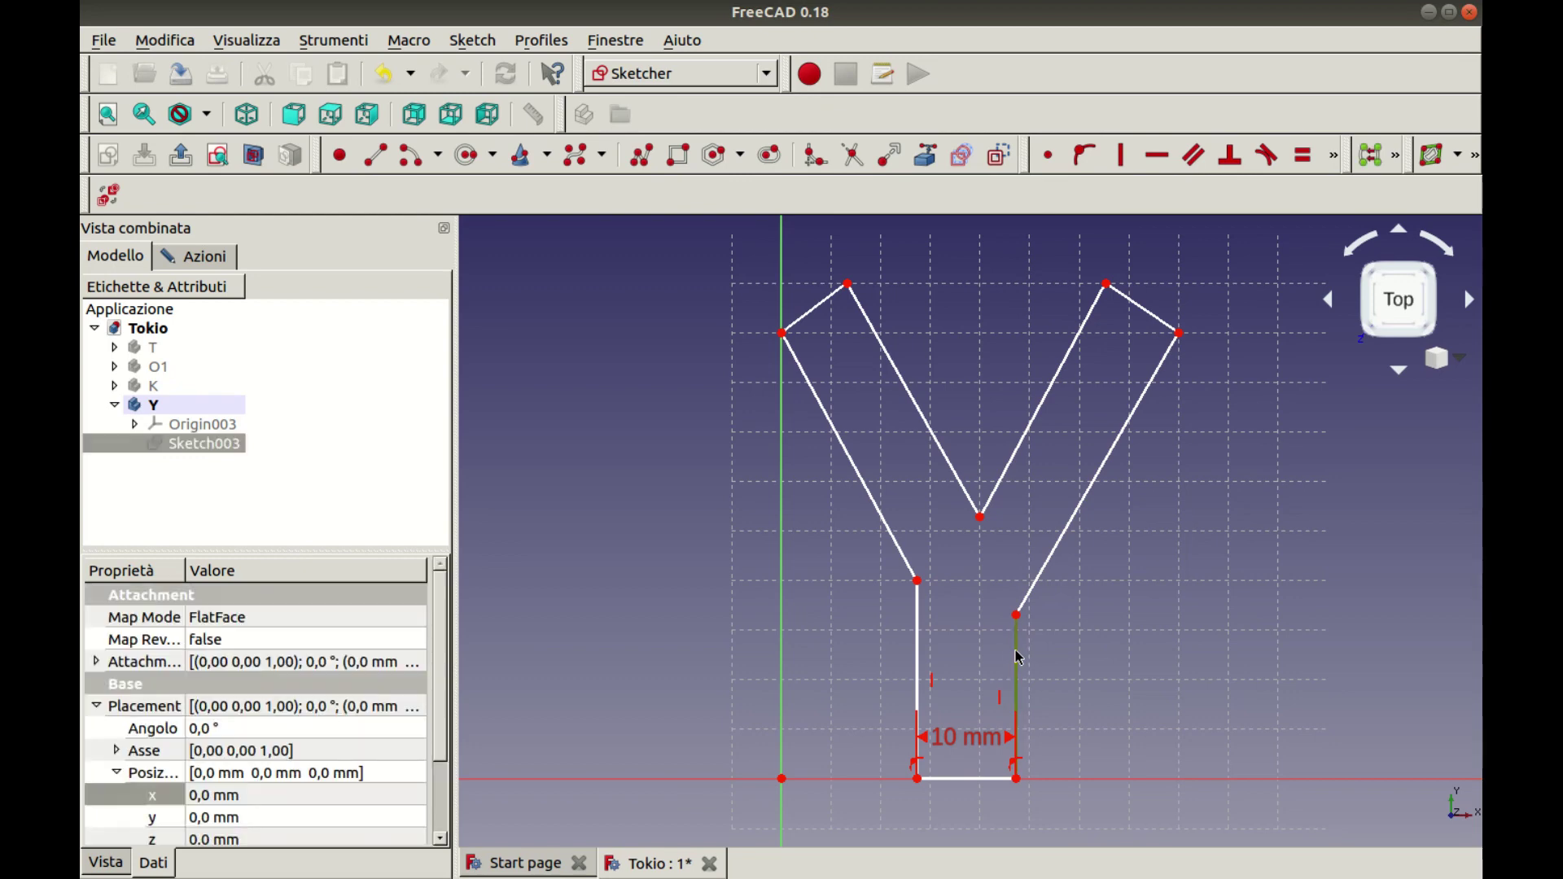
pyautogui.click(918, 651)
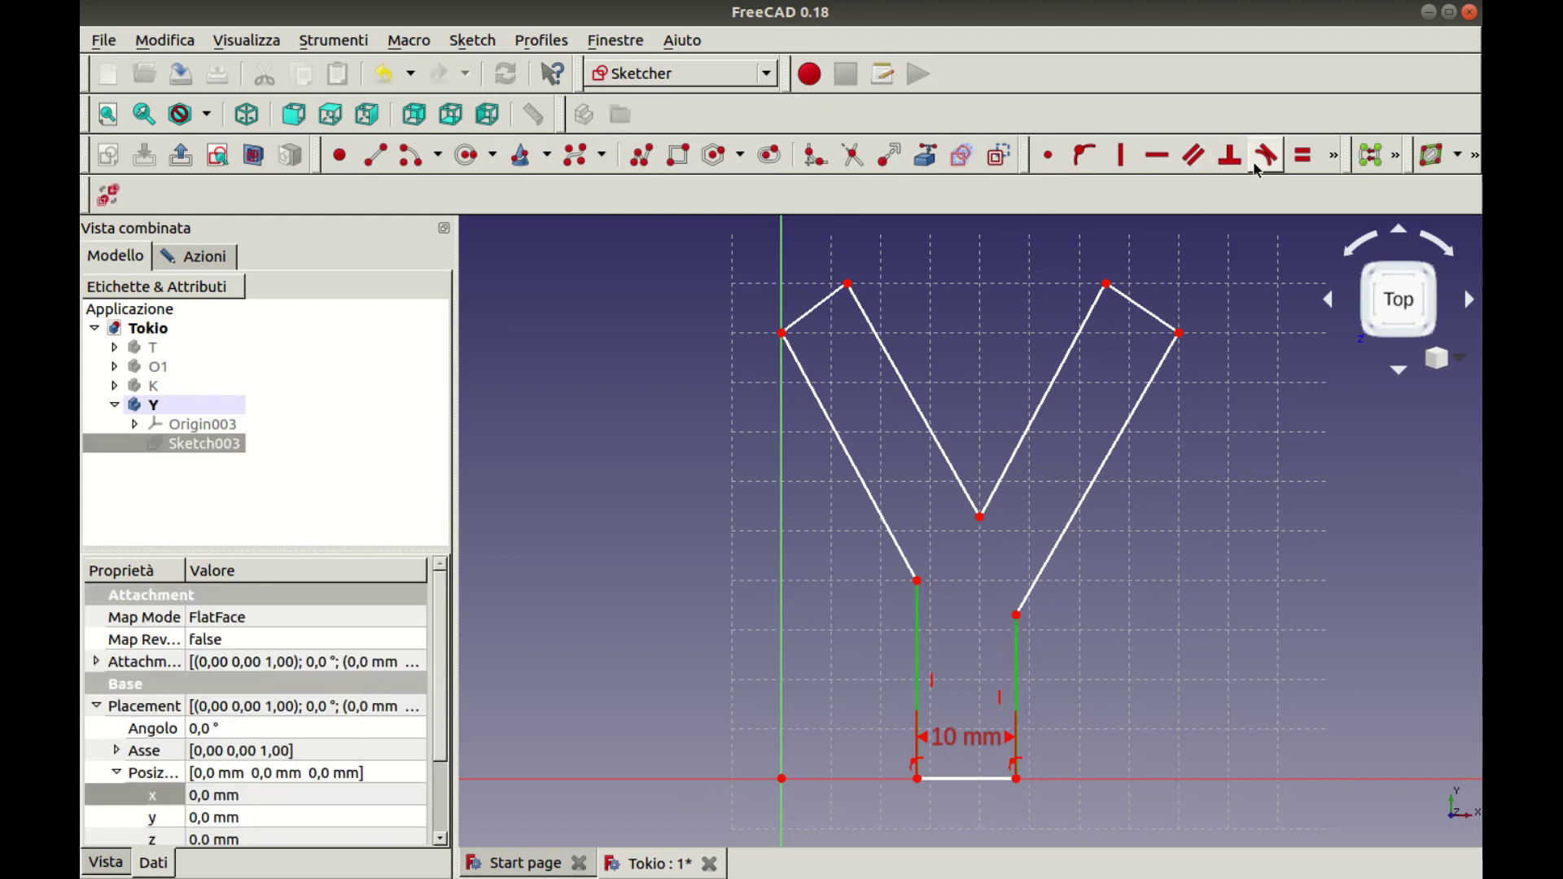
pyautogui.click(1305, 160)
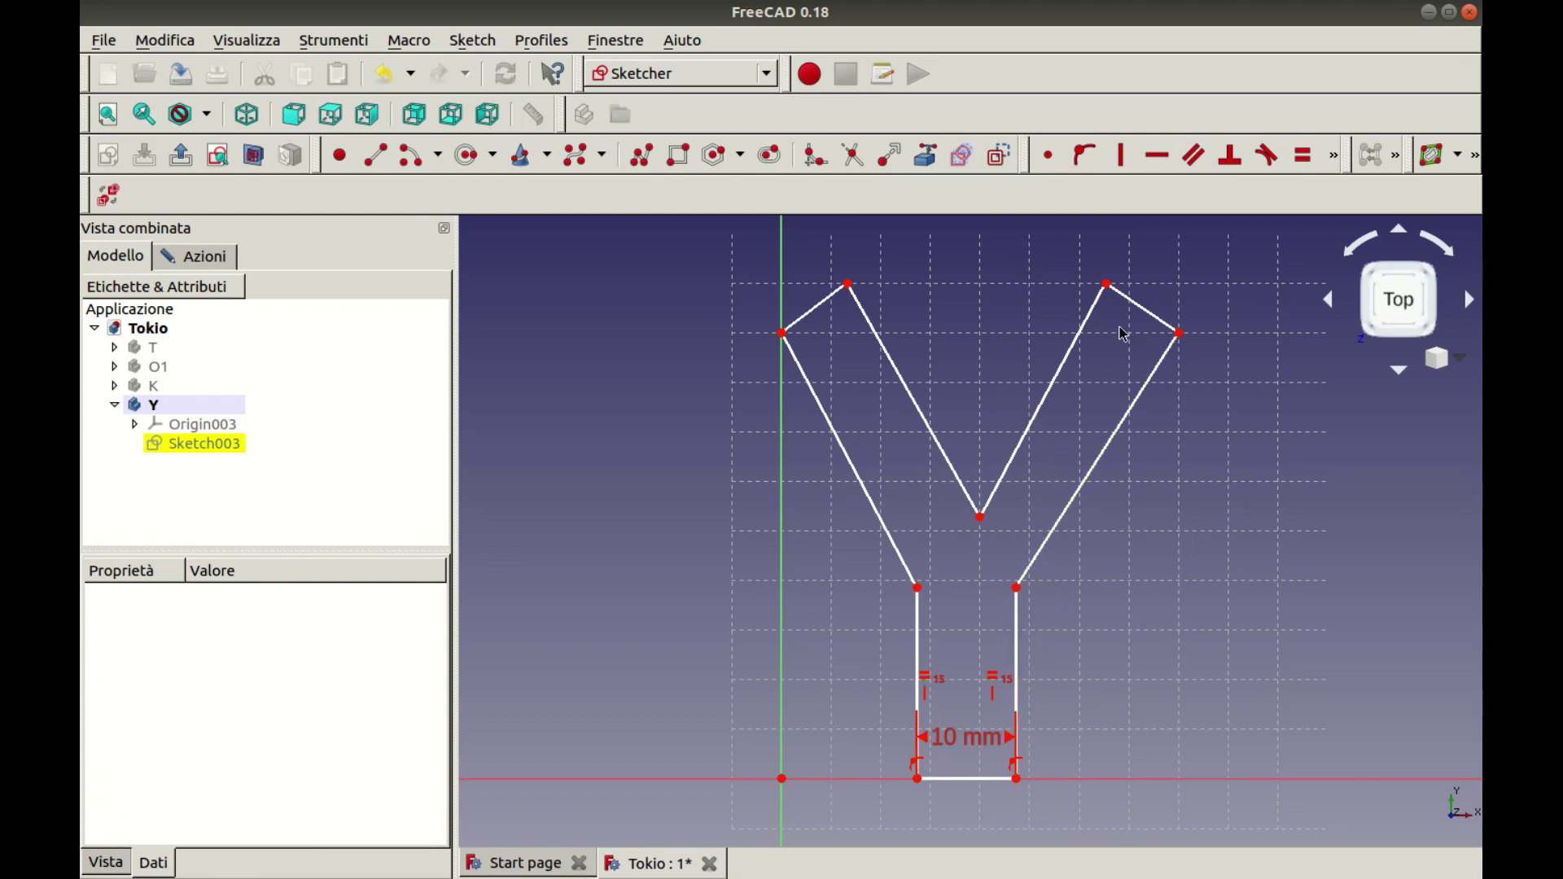
# Give the Y's top-right cap edge a 10 mm length
pyautogui.click(1137, 306)
pyautogui.click(1333, 155)
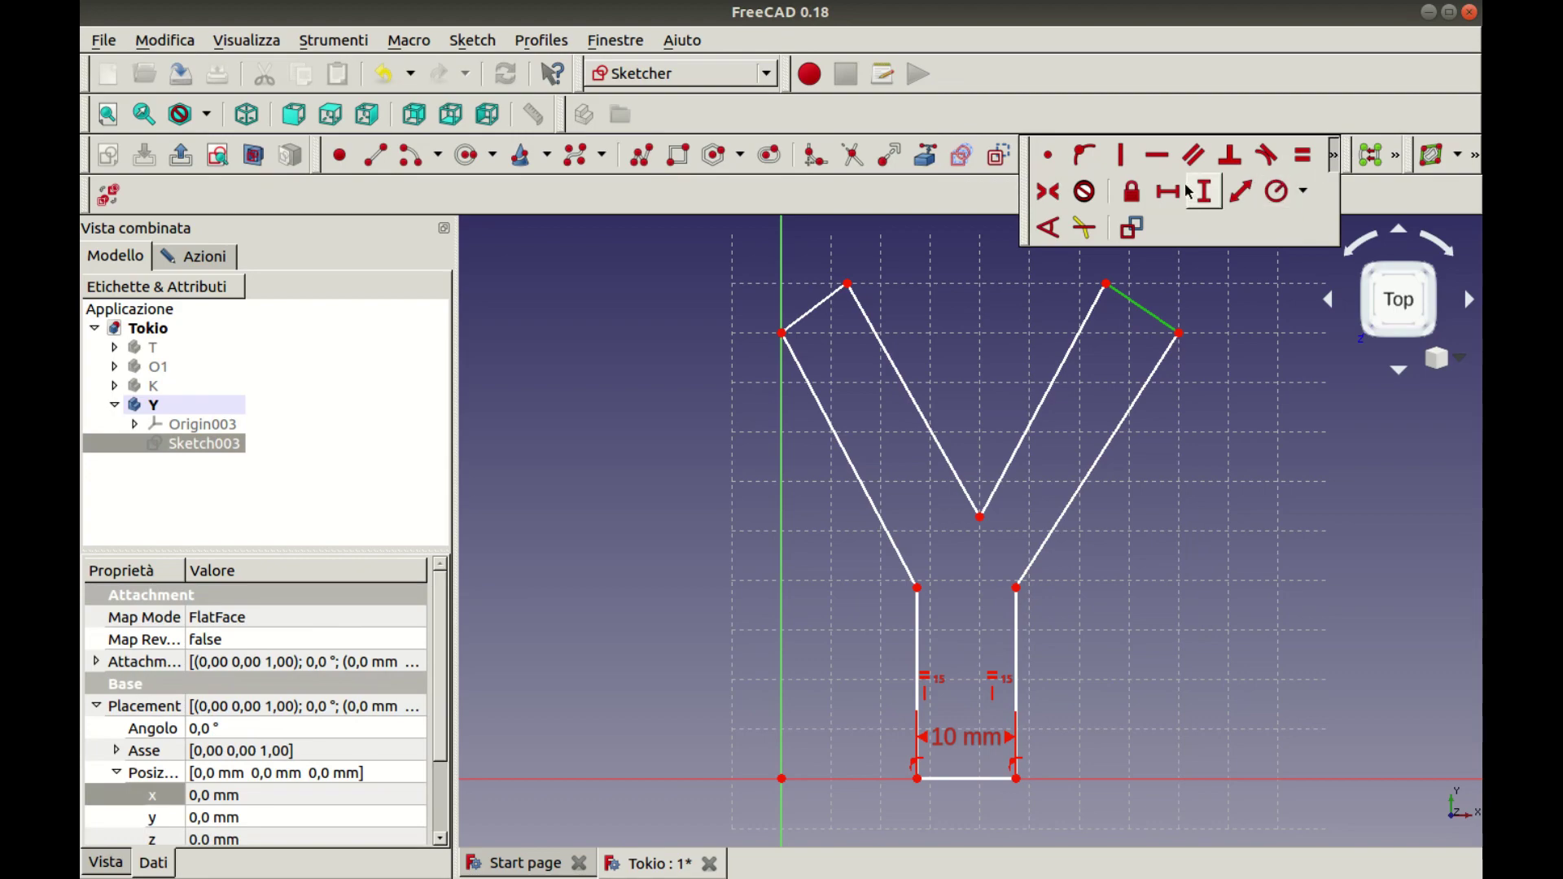
pyautogui.click(1244, 196)
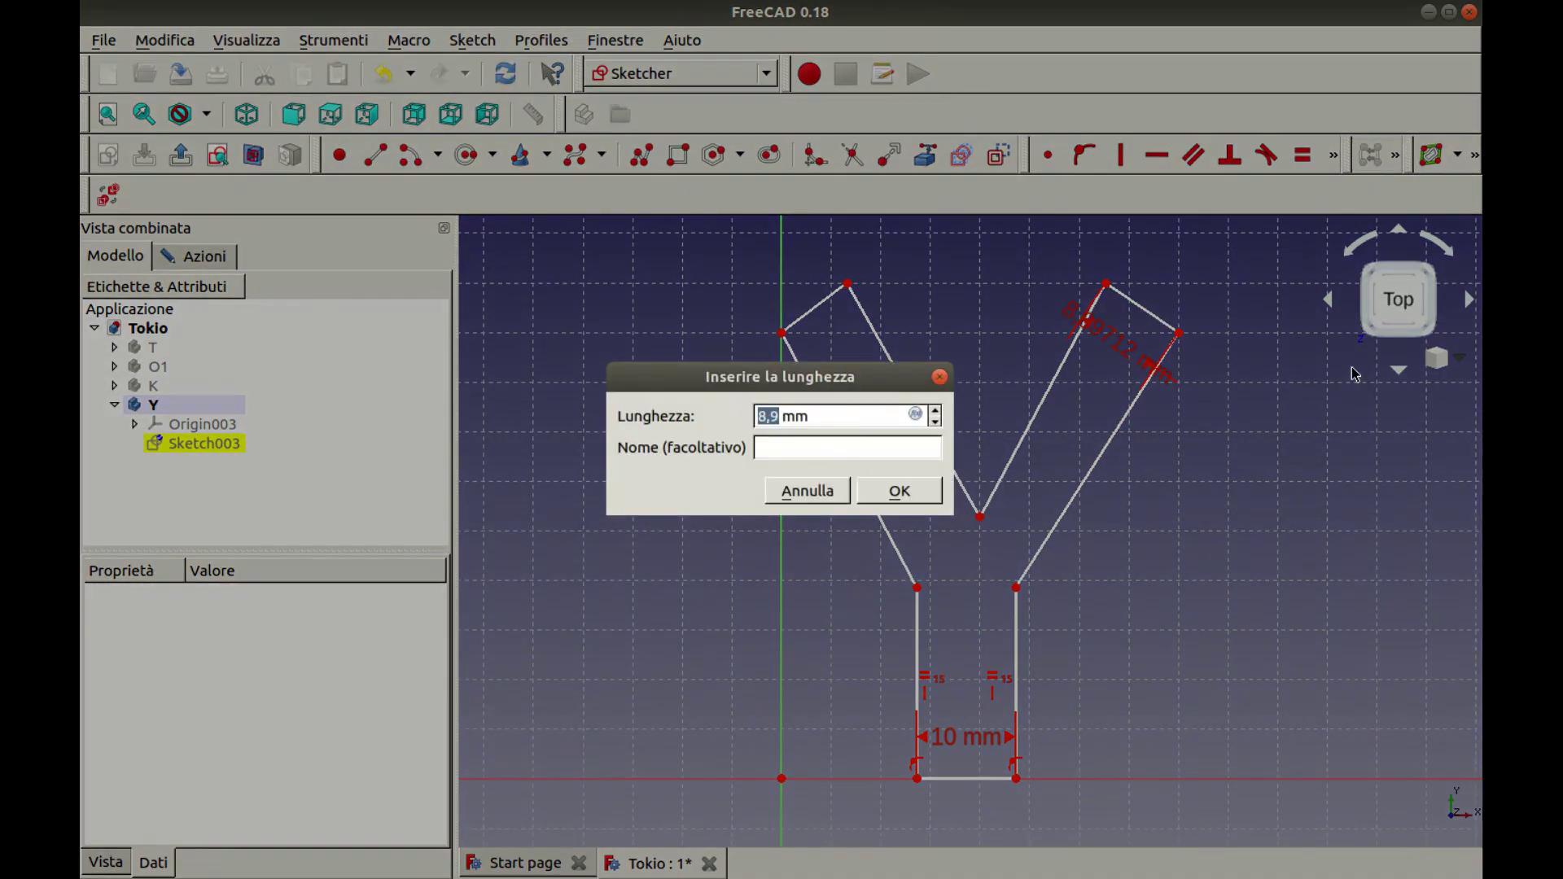
pyautogui.write('10')
pyautogui.press('Return')
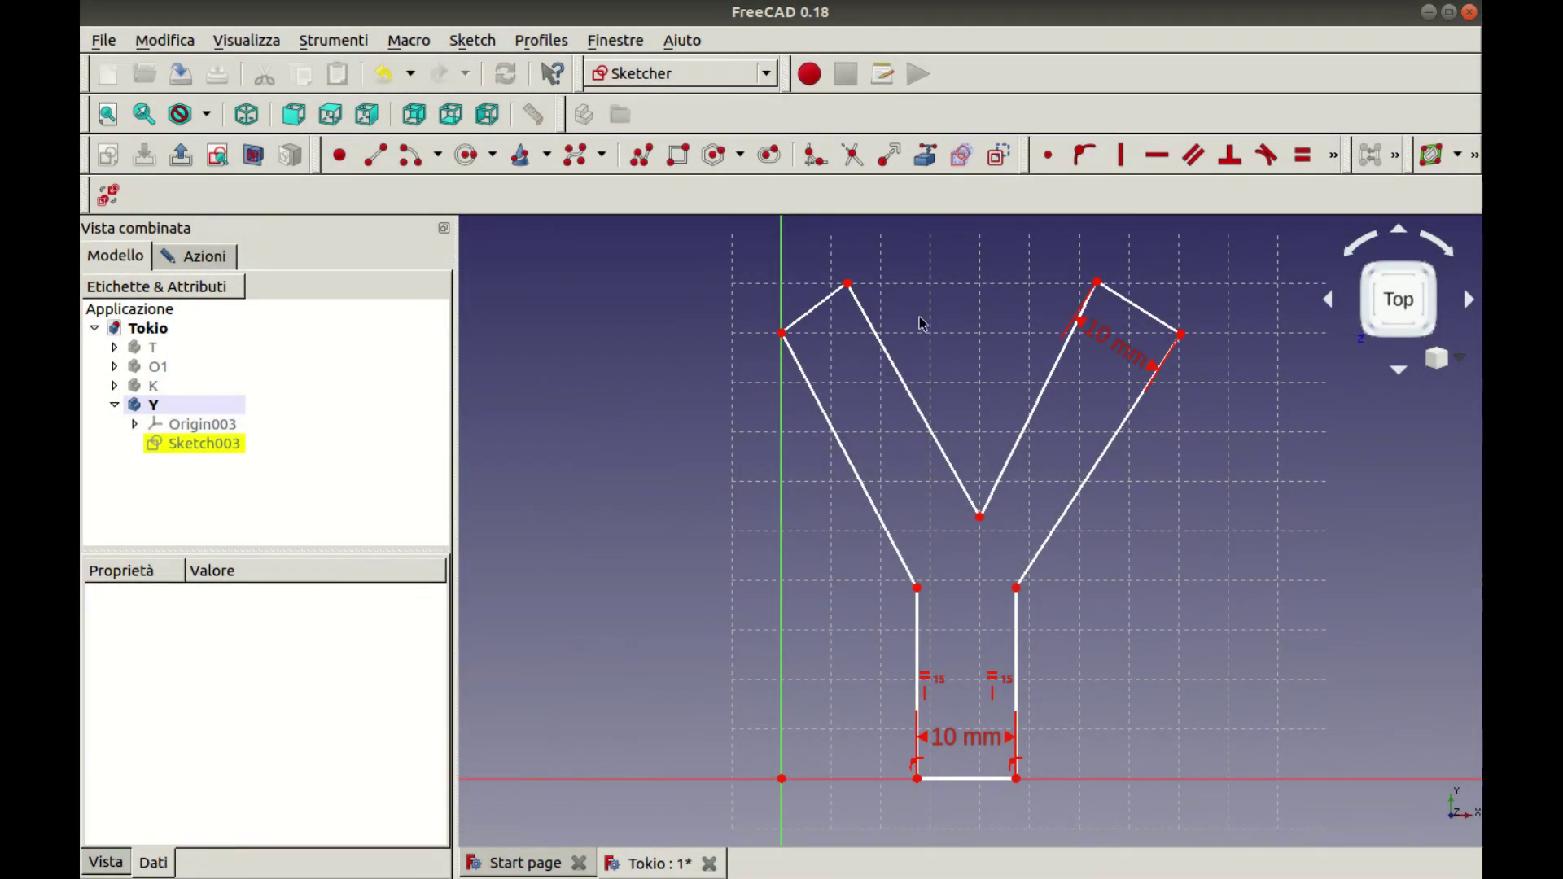
# Make the top-left and top-right cap edges equal length
pyautogui.click(828, 308)
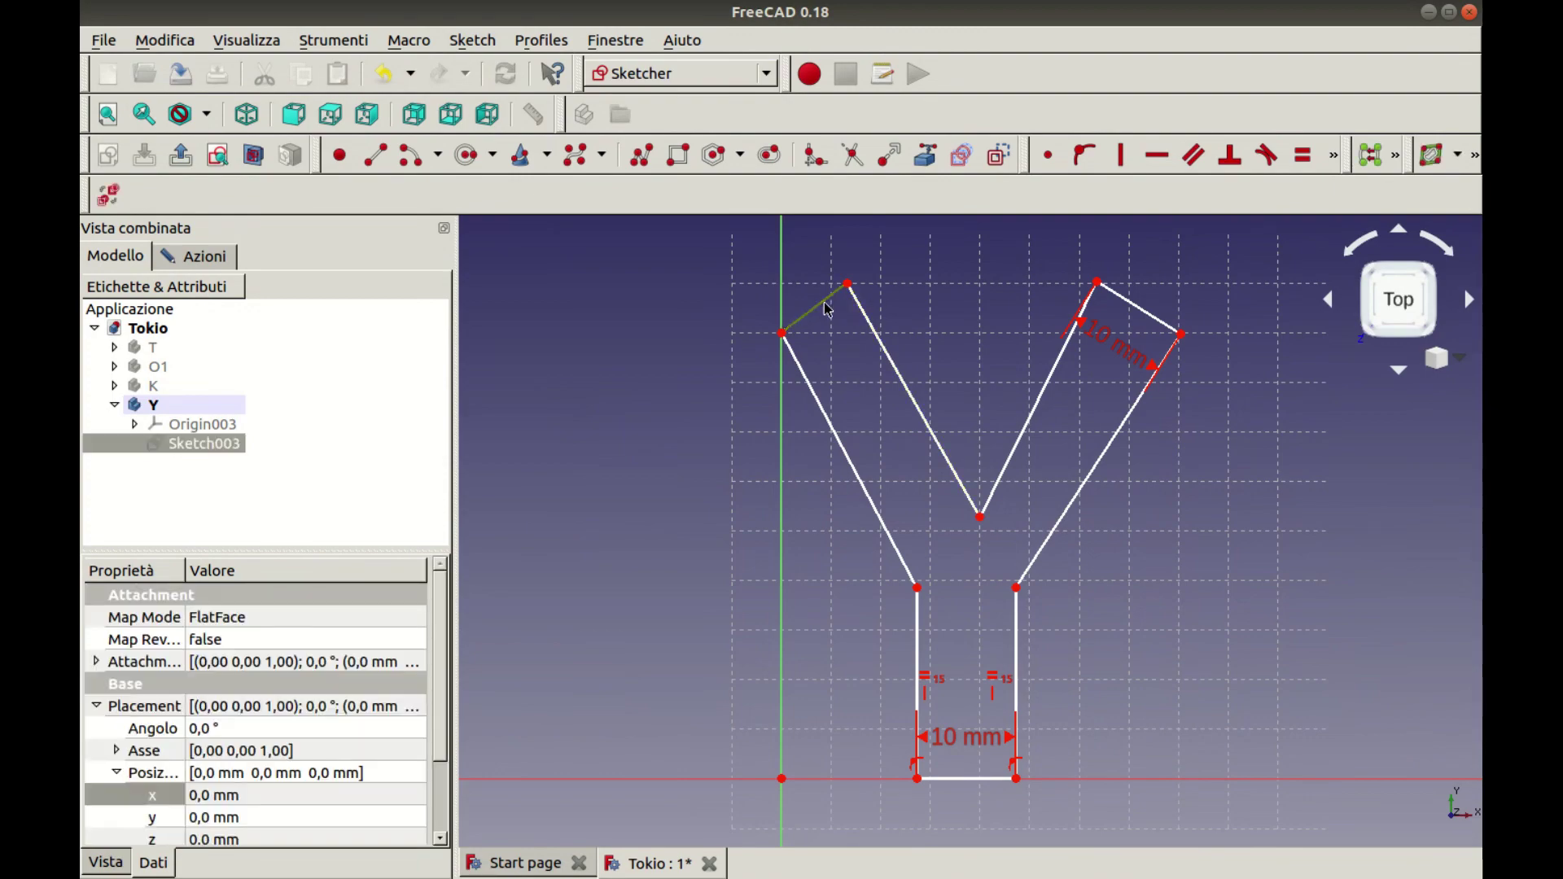
pyautogui.click(1335, 156)
pyautogui.click(1243, 204)
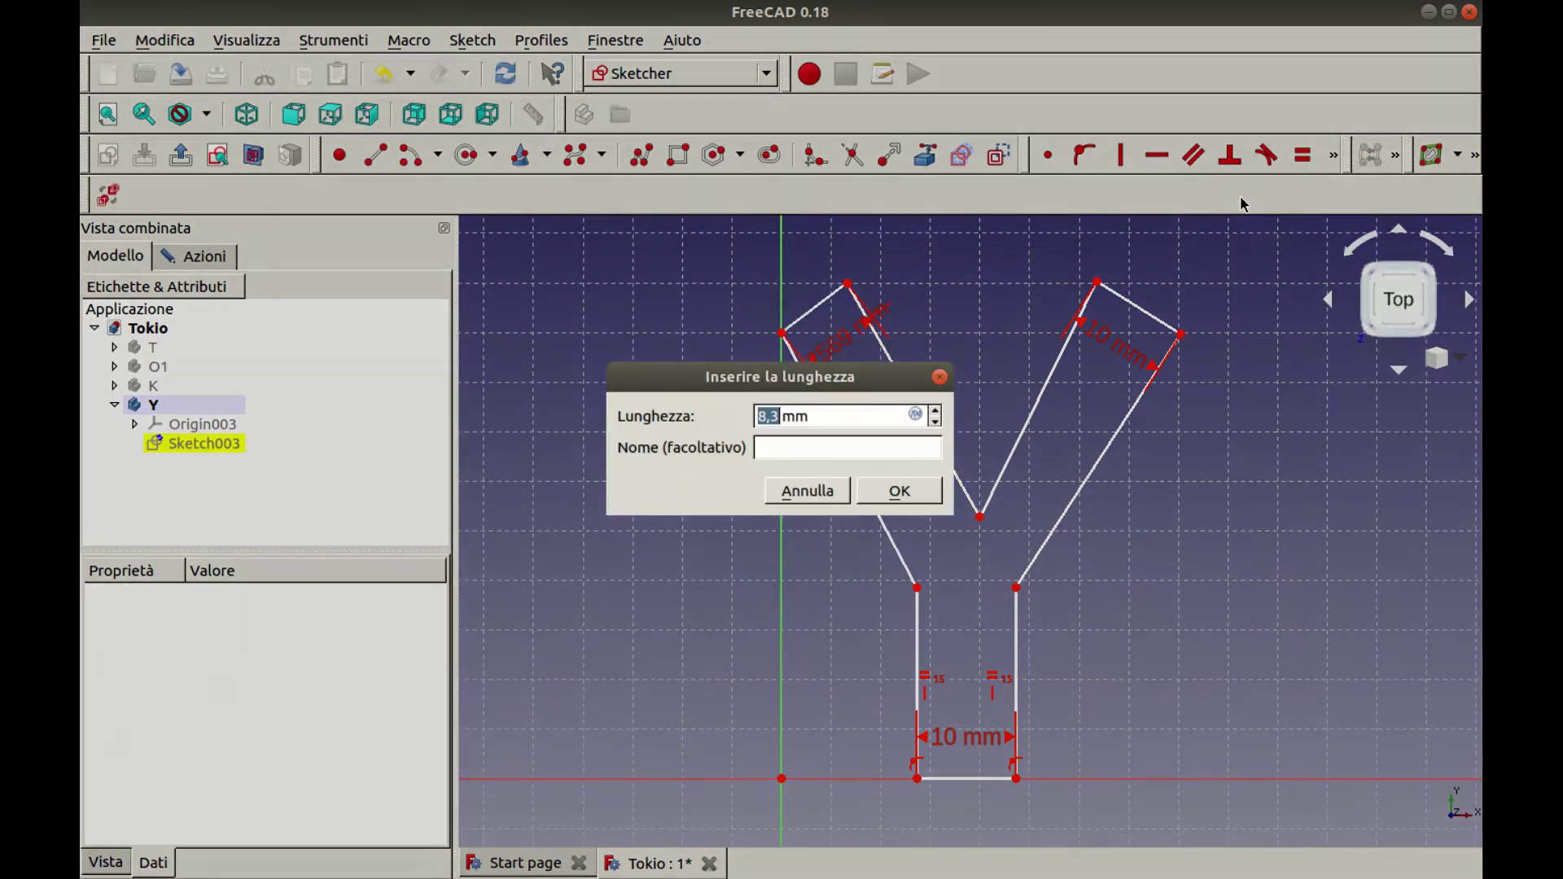
pyautogui.press('Escape')
pyautogui.click(1143, 308)
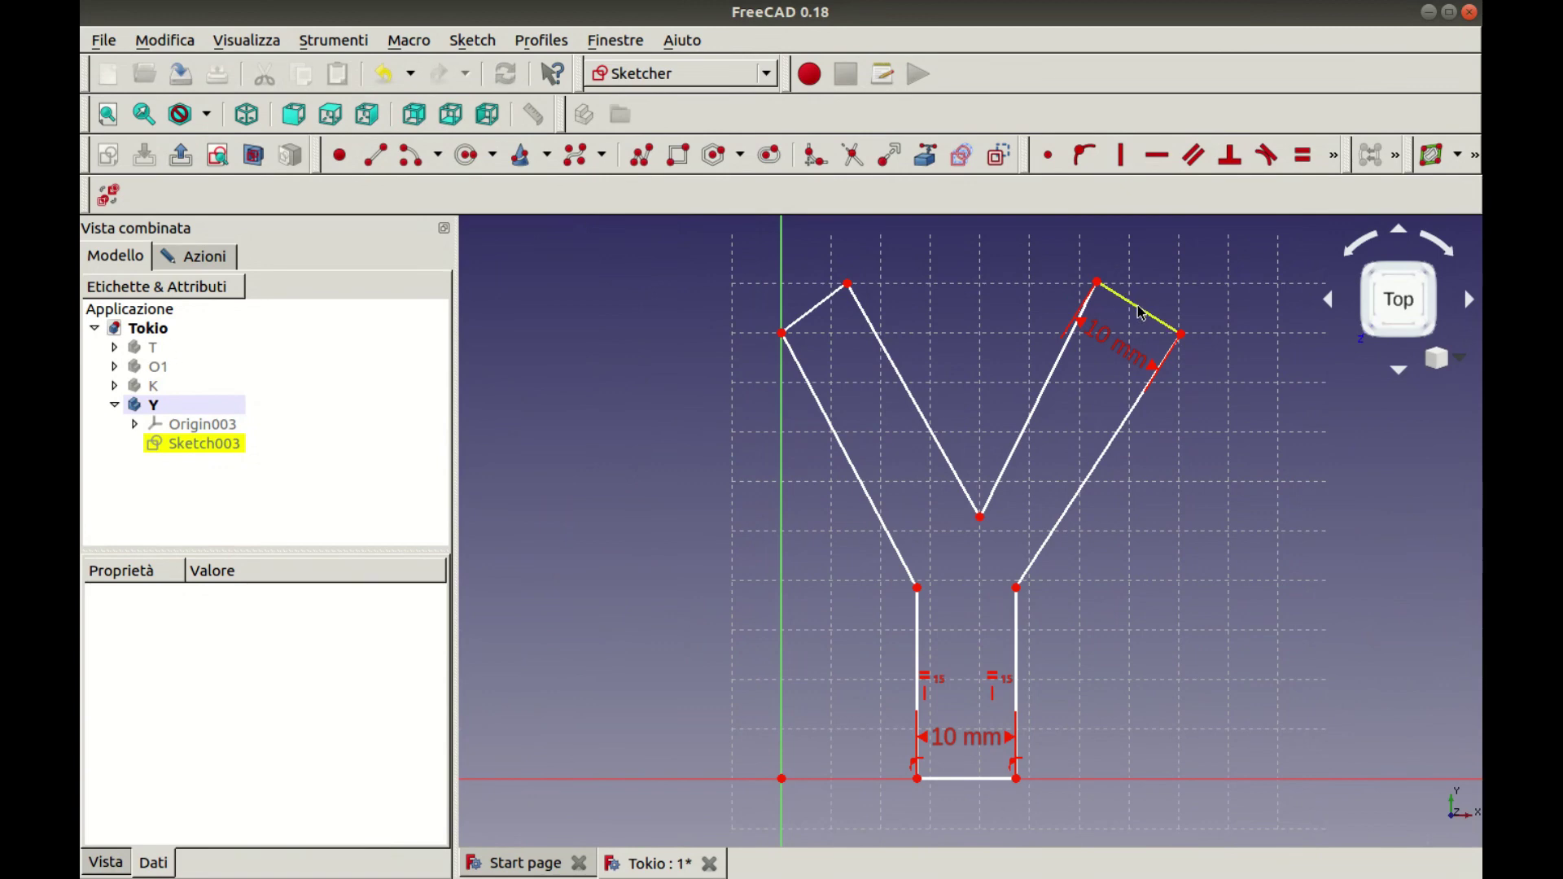
pyautogui.click(832, 318)
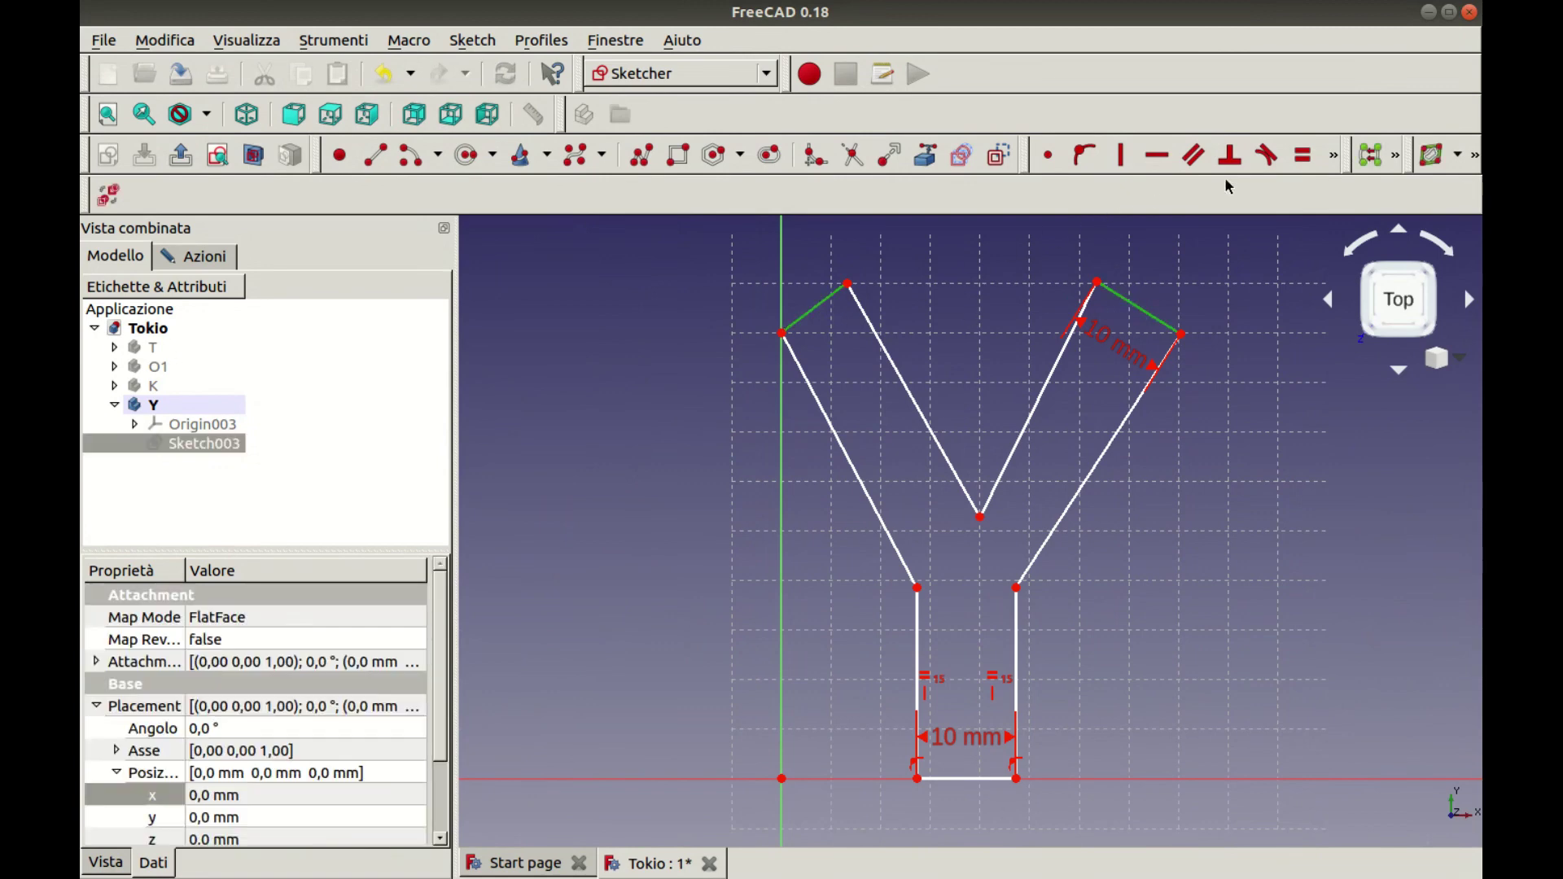
pyautogui.click(1304, 159)
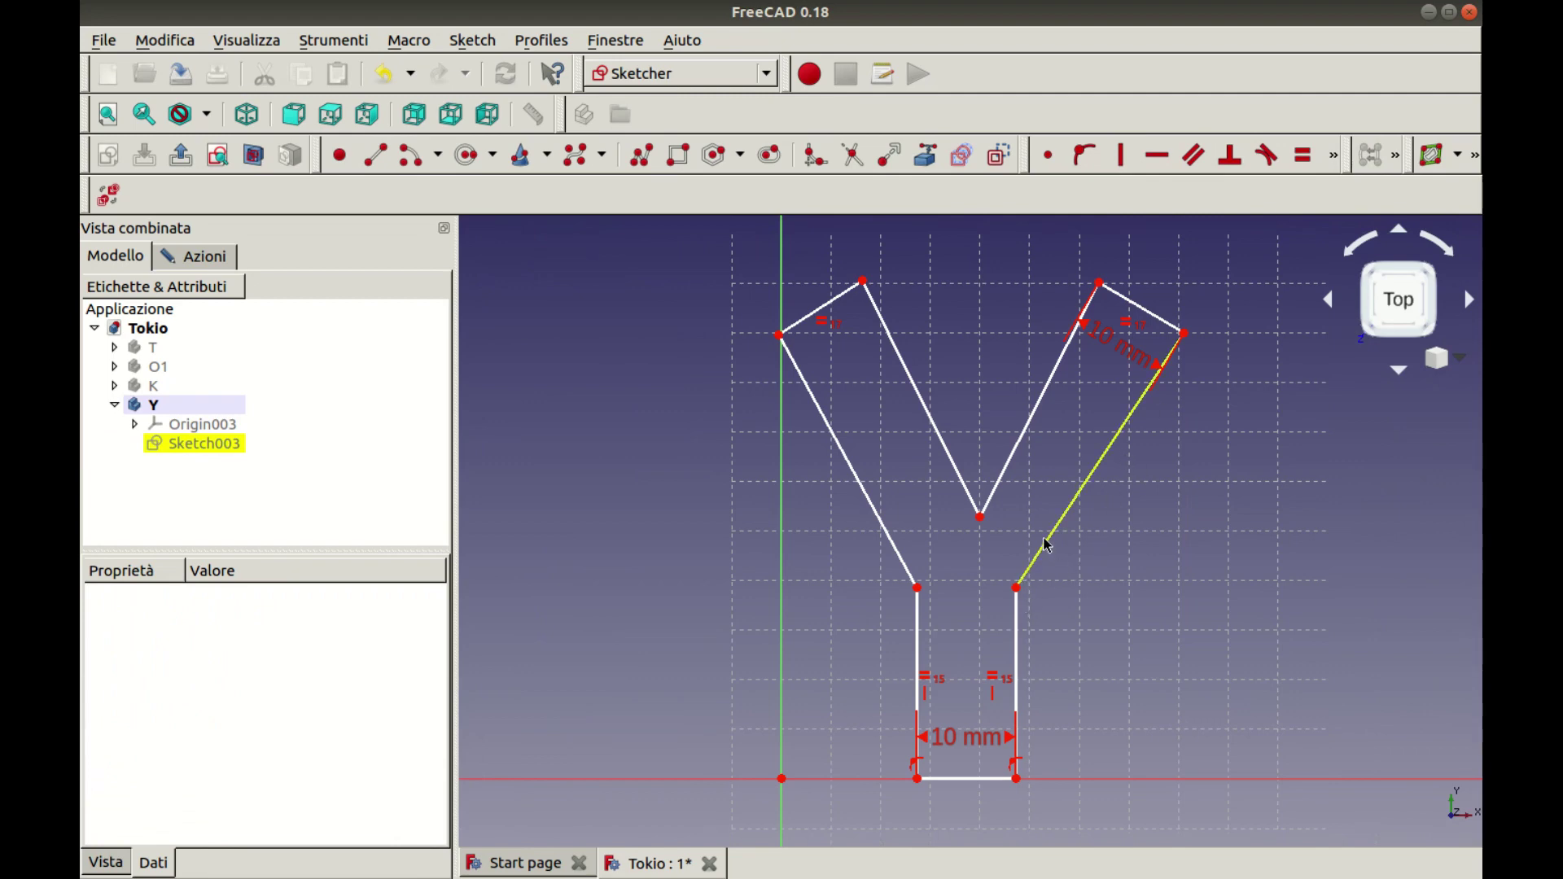
# Make the right arm's top edge perpendicular to its diagonal and its two sides parallel
pyautogui.click(1169, 328)
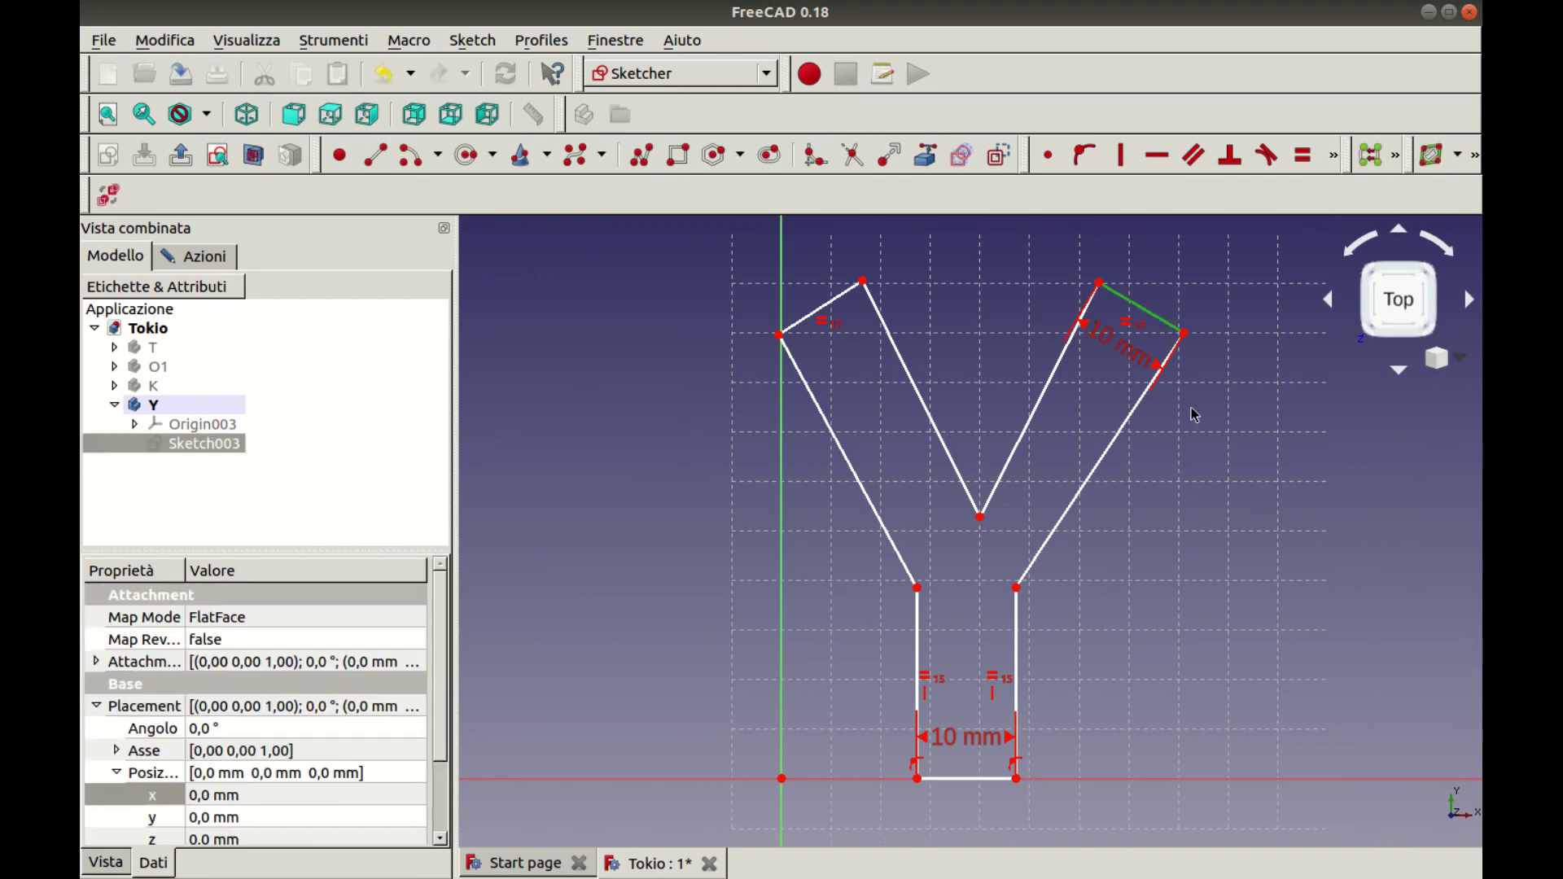
pyautogui.click(1129, 429)
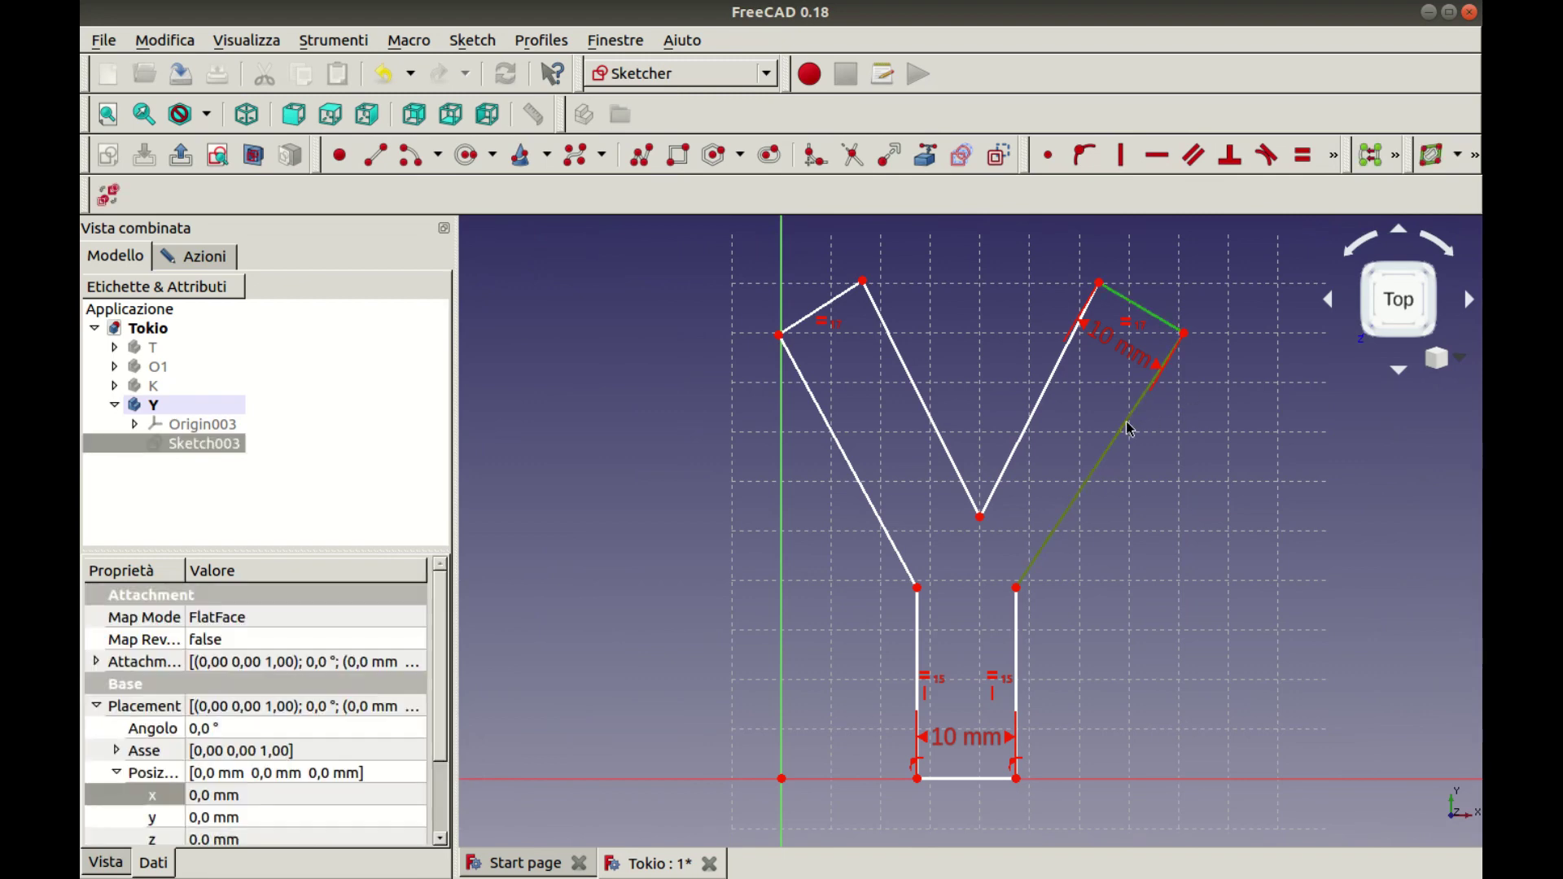
pyautogui.click(1238, 167)
pyautogui.click(1073, 501)
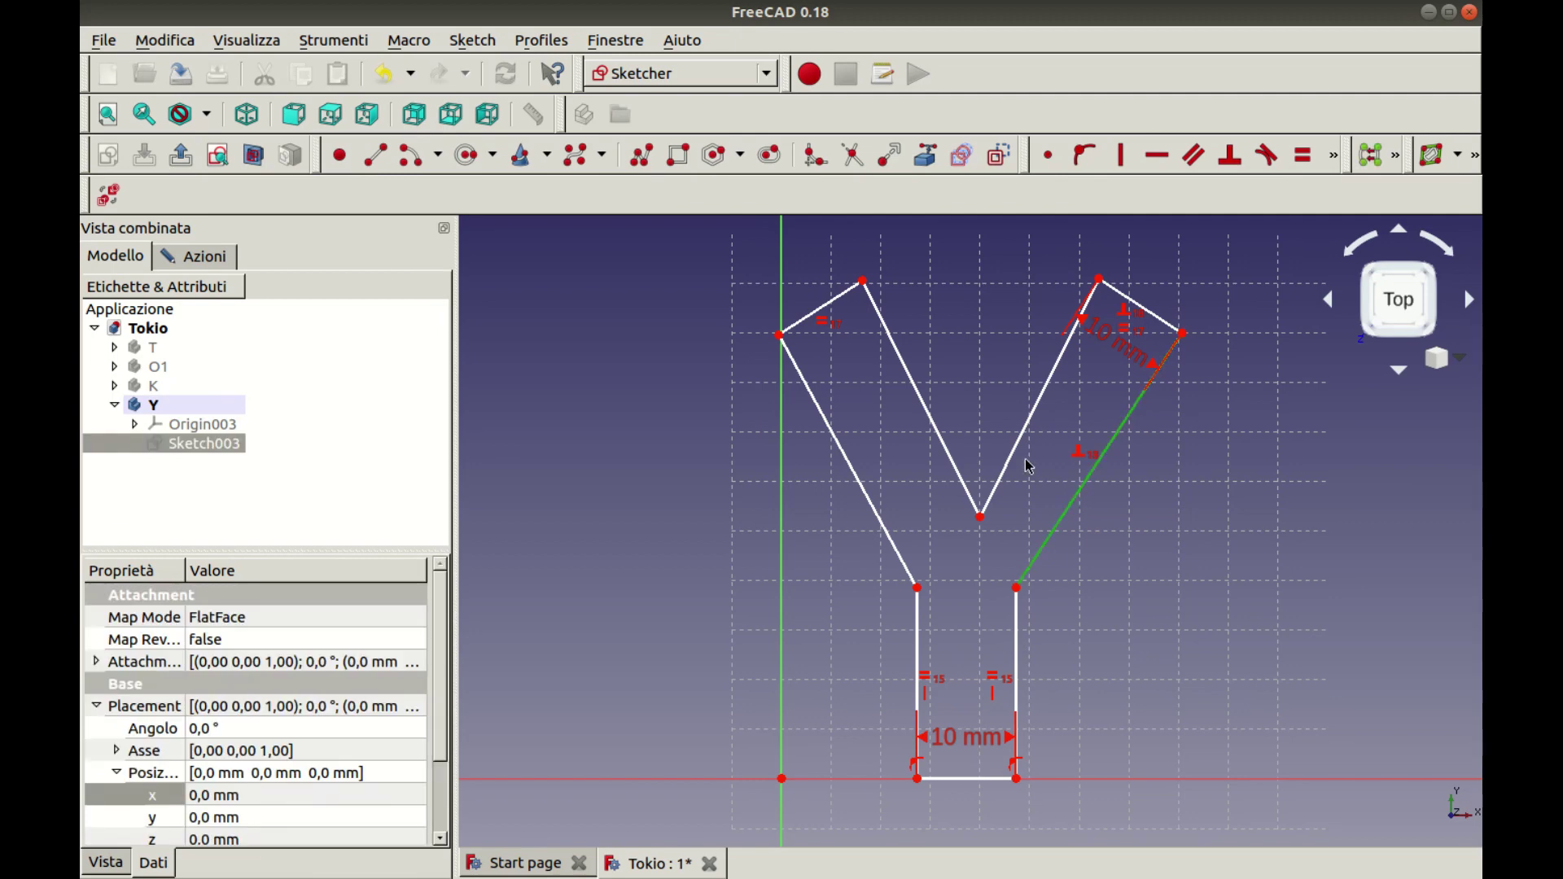
pyautogui.click(1013, 460)
pyautogui.click(1193, 154)
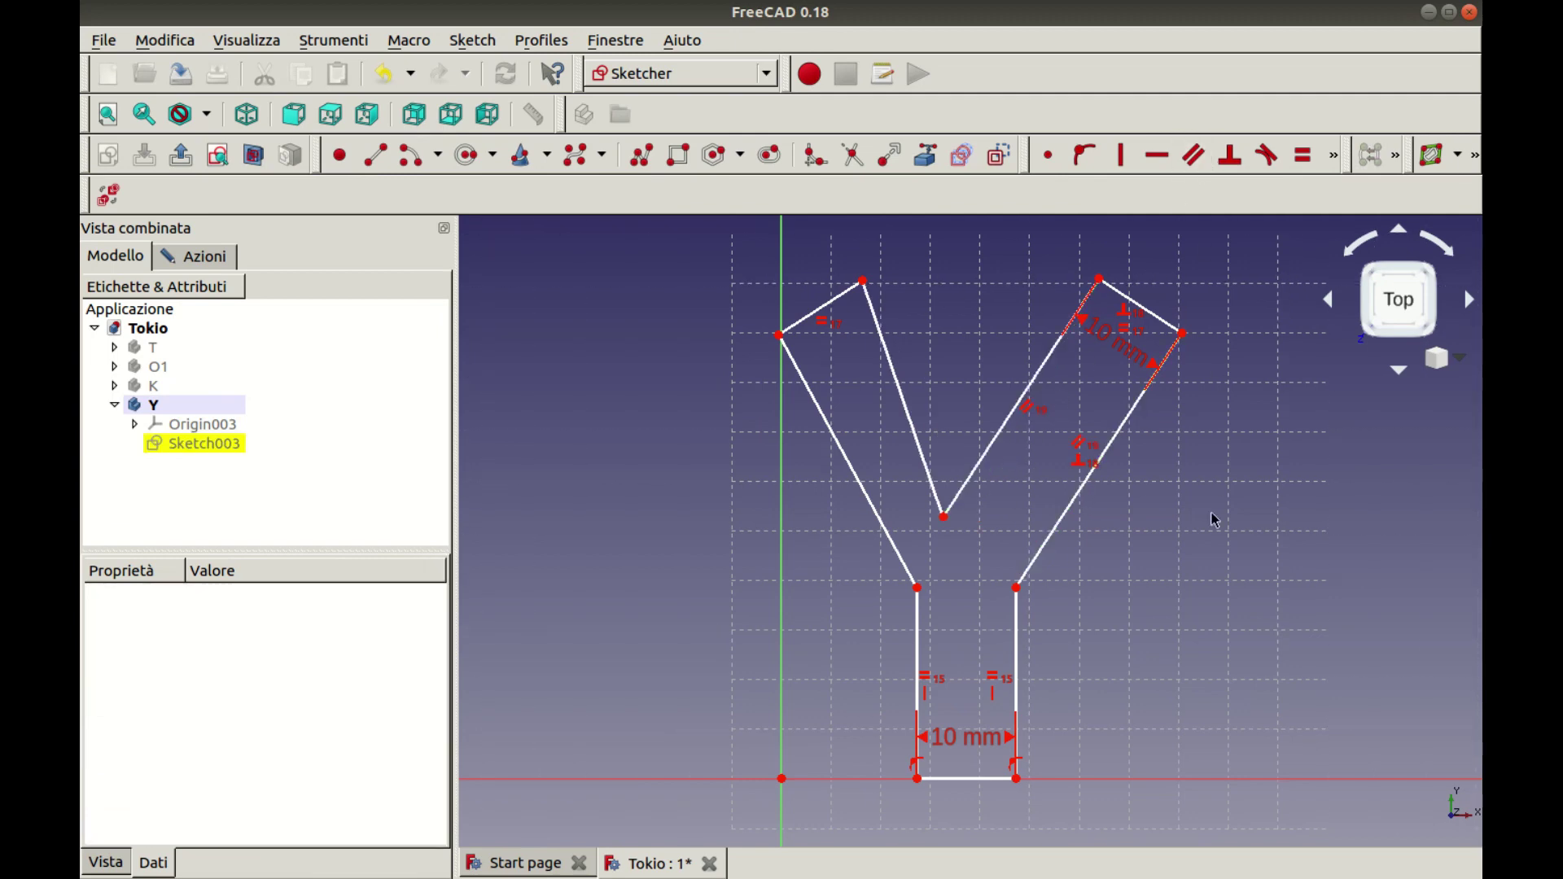
# Make the left arm's top edge perpendicular to its inner diagonal and its two sides parallel
pyautogui.click(851, 301)
pyautogui.click(873, 324)
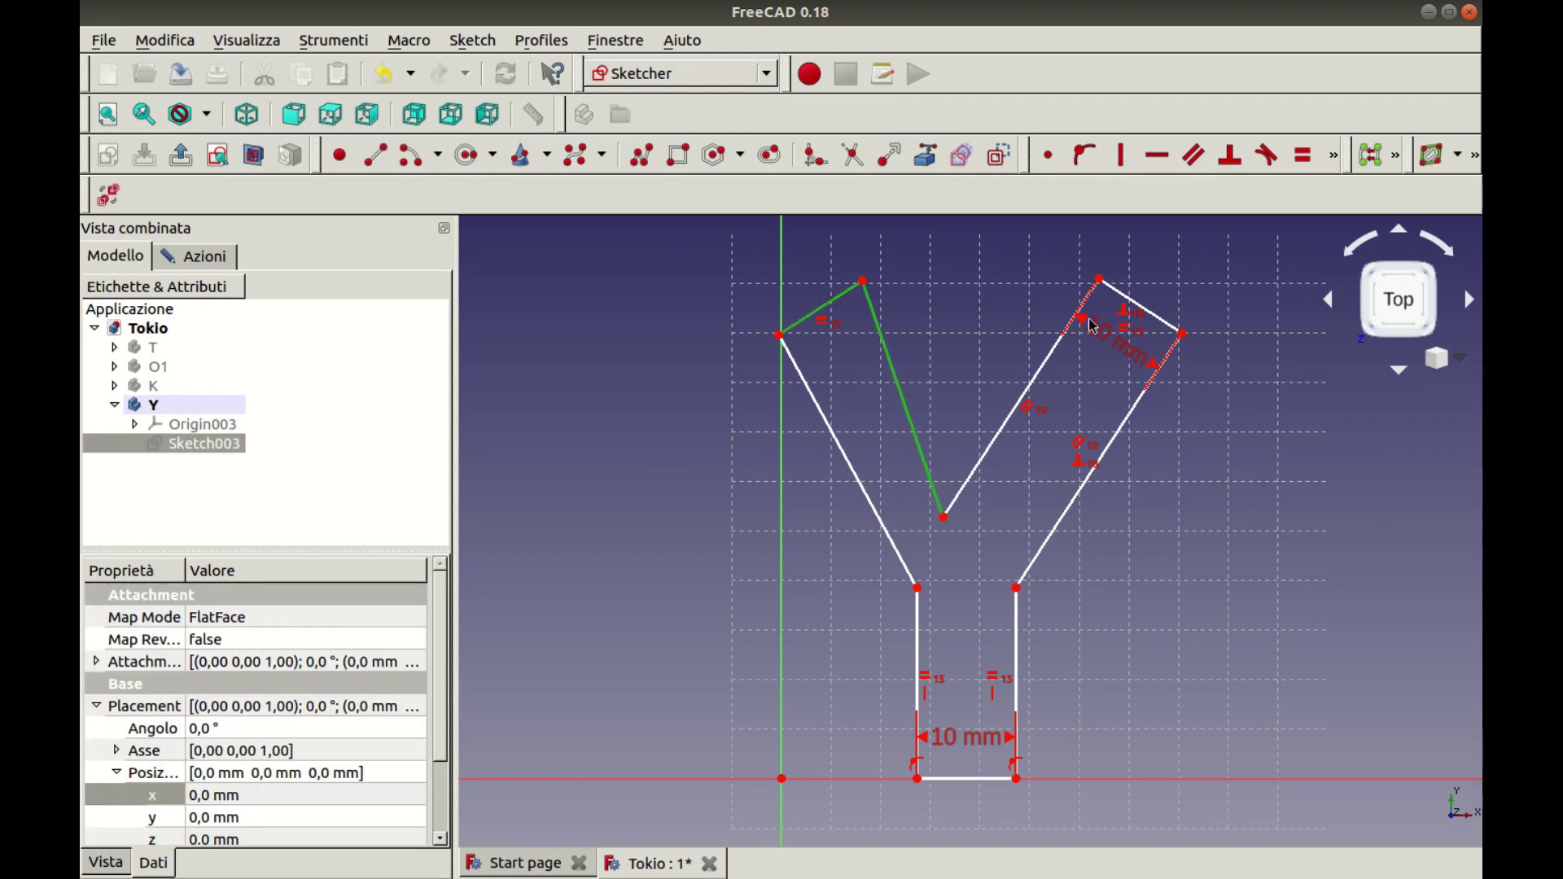
pyautogui.click(1230, 154)
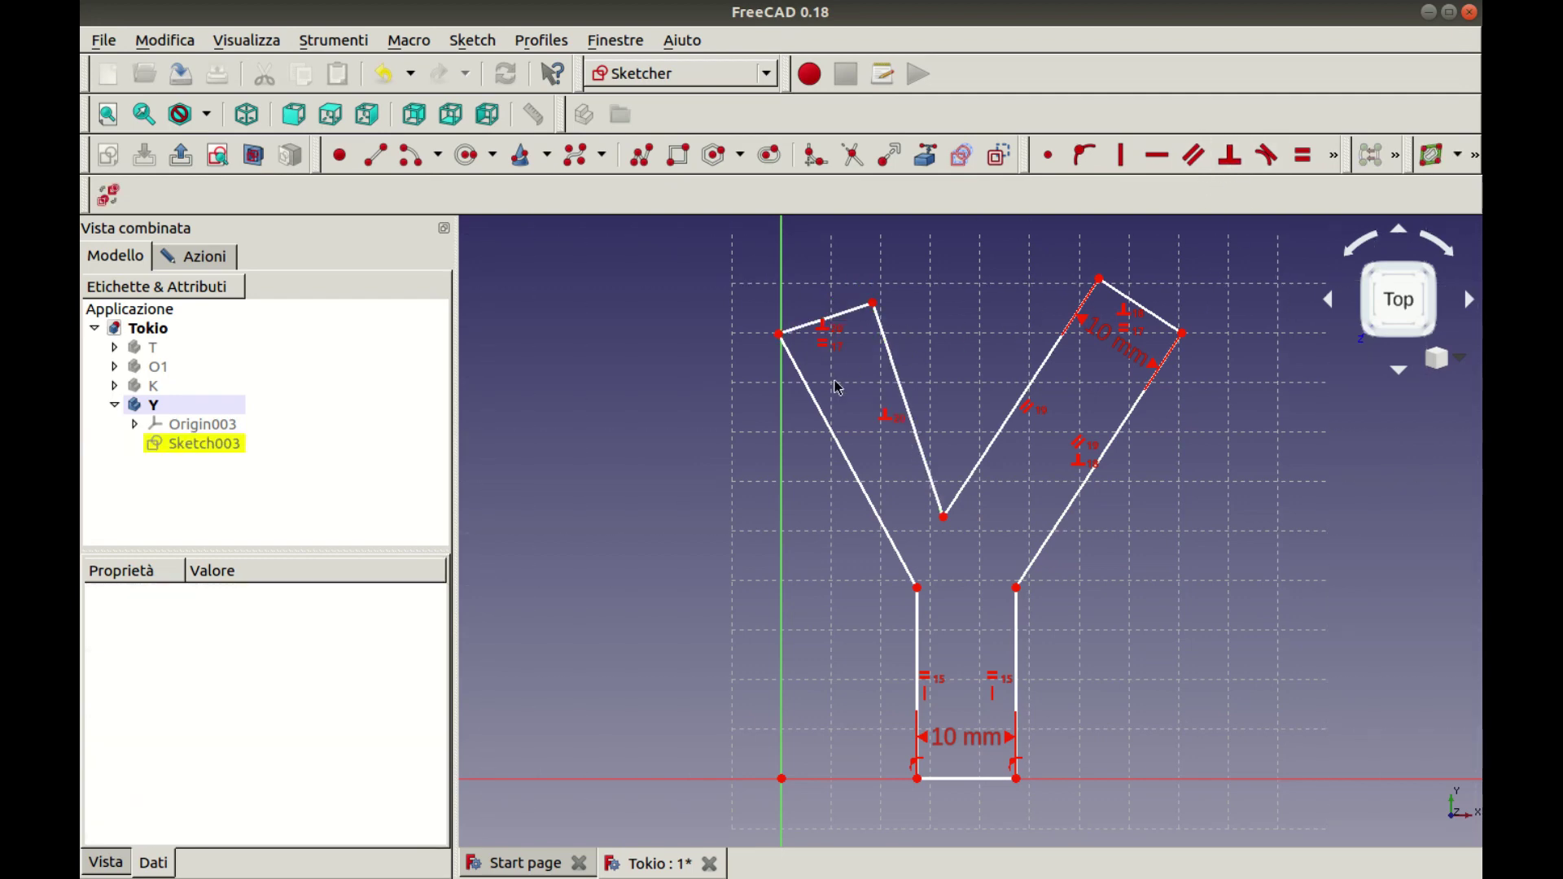
pyautogui.click(922, 451)
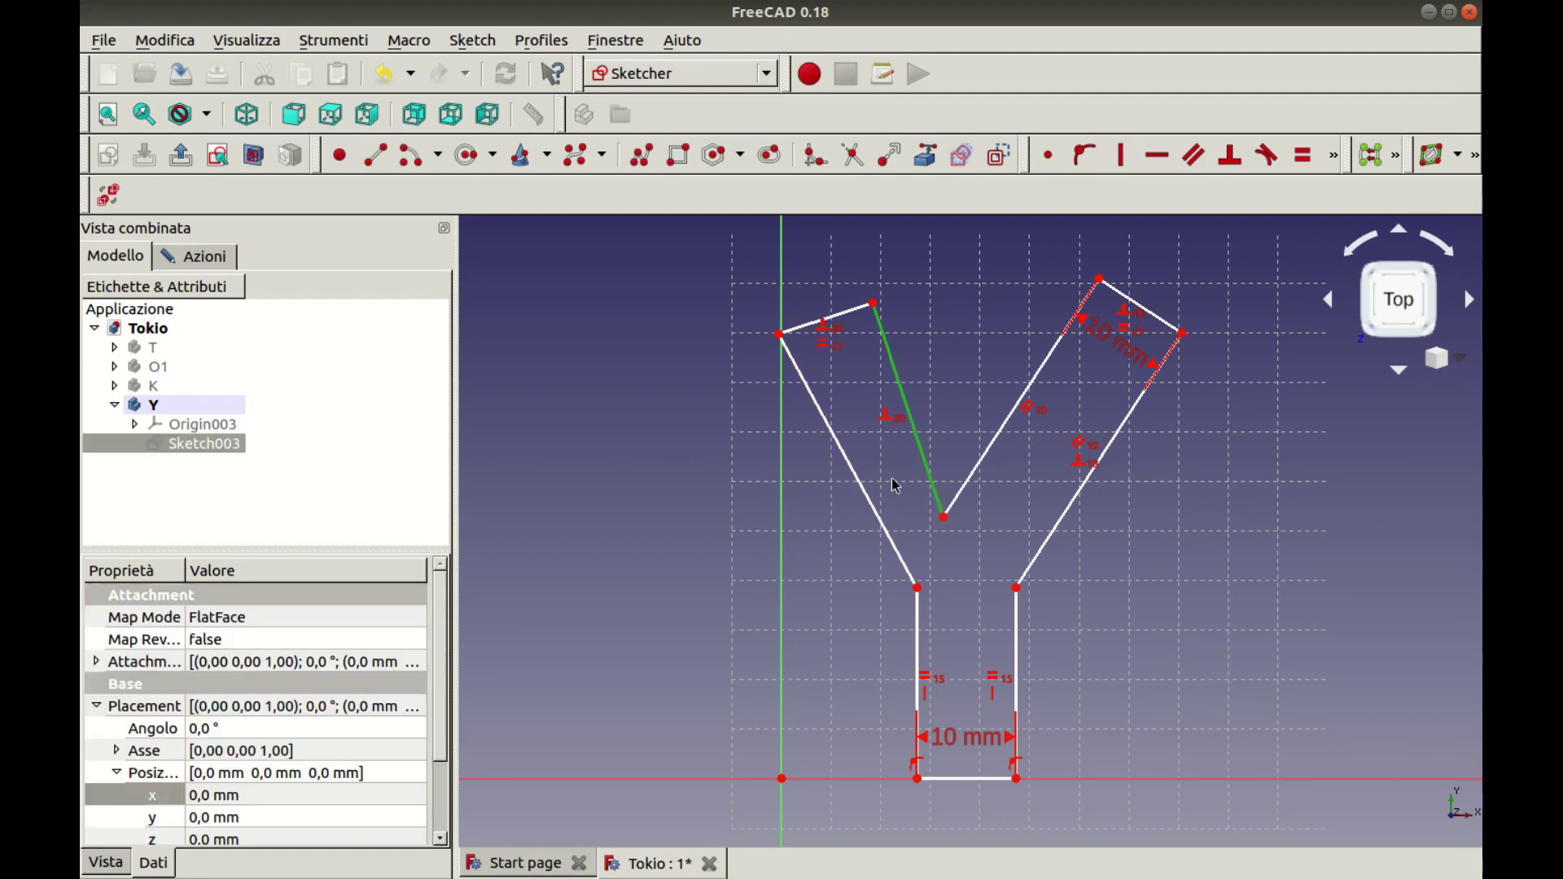
pyautogui.click(880, 521)
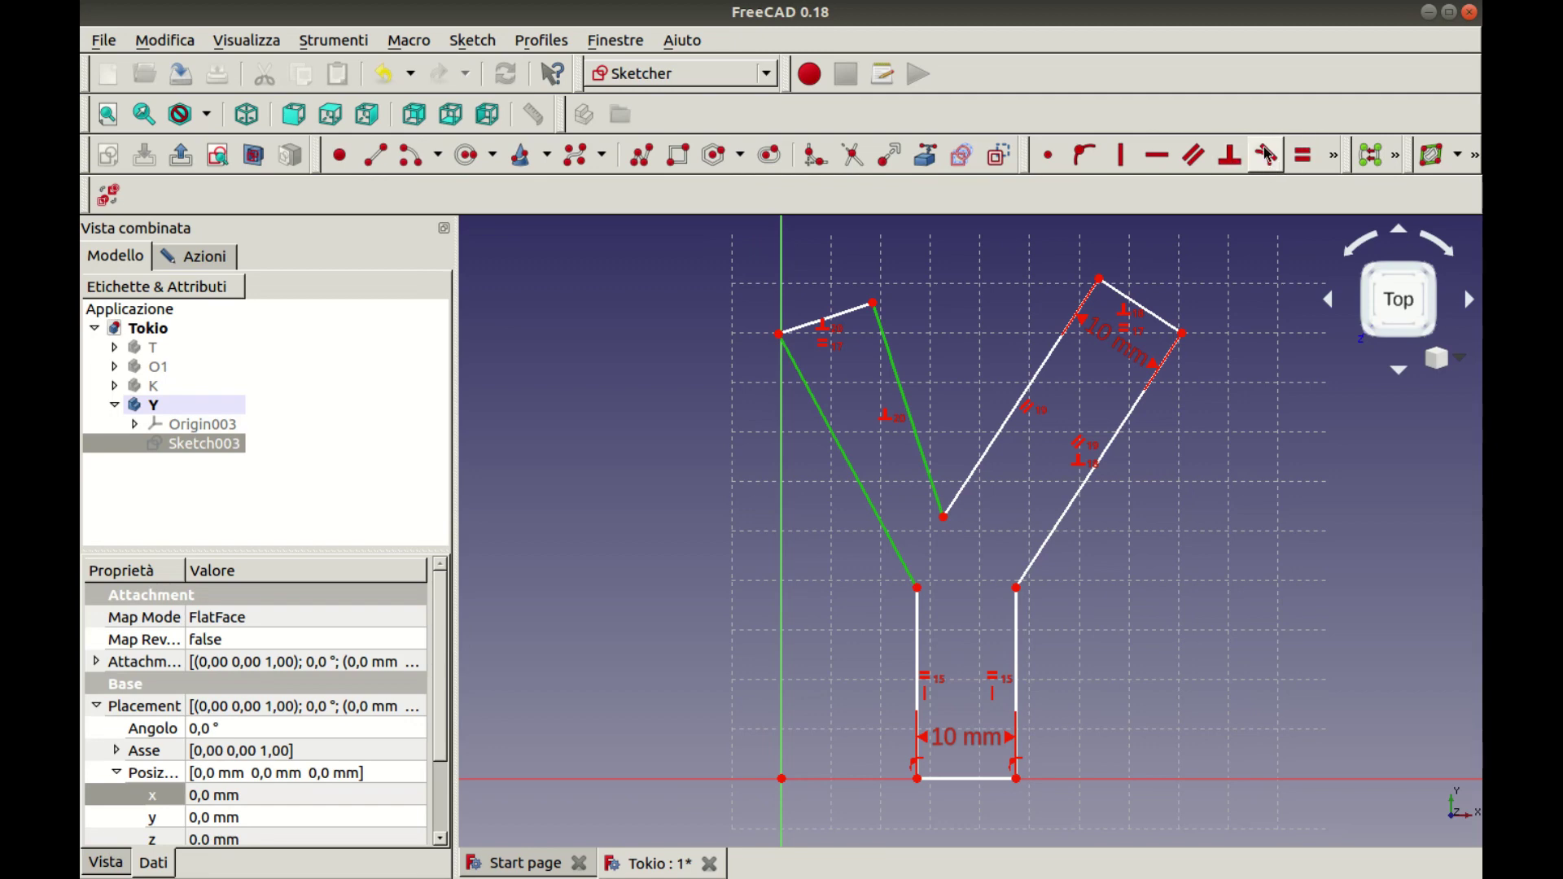
pyautogui.click(1193, 167)
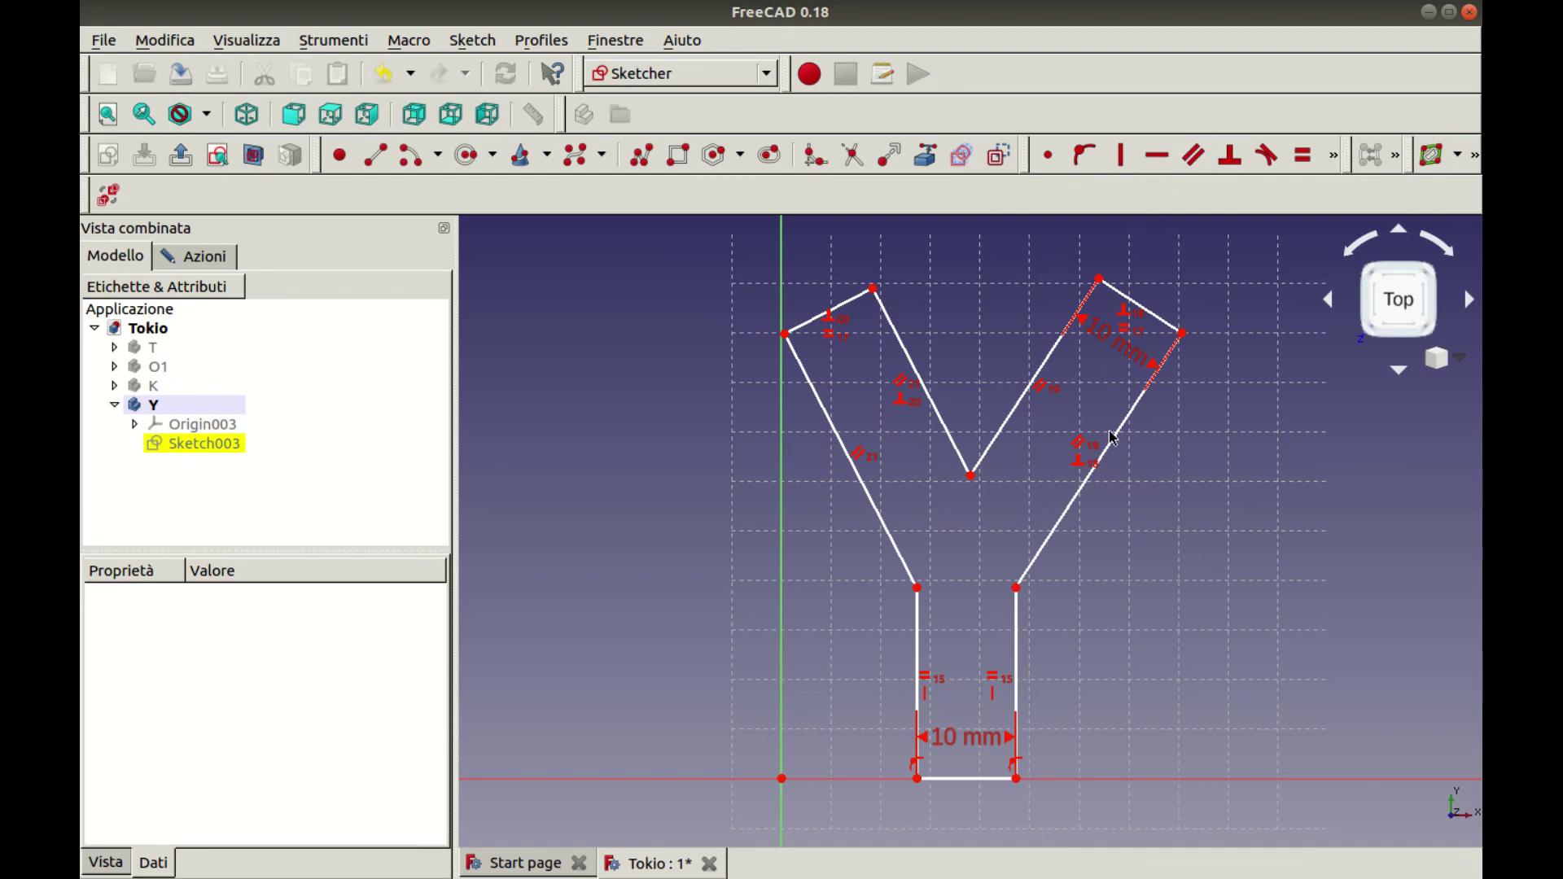
# Constrain the two inner V lines of the Y to equal length
pyautogui.click(945, 425)
pyautogui.click(1002, 434)
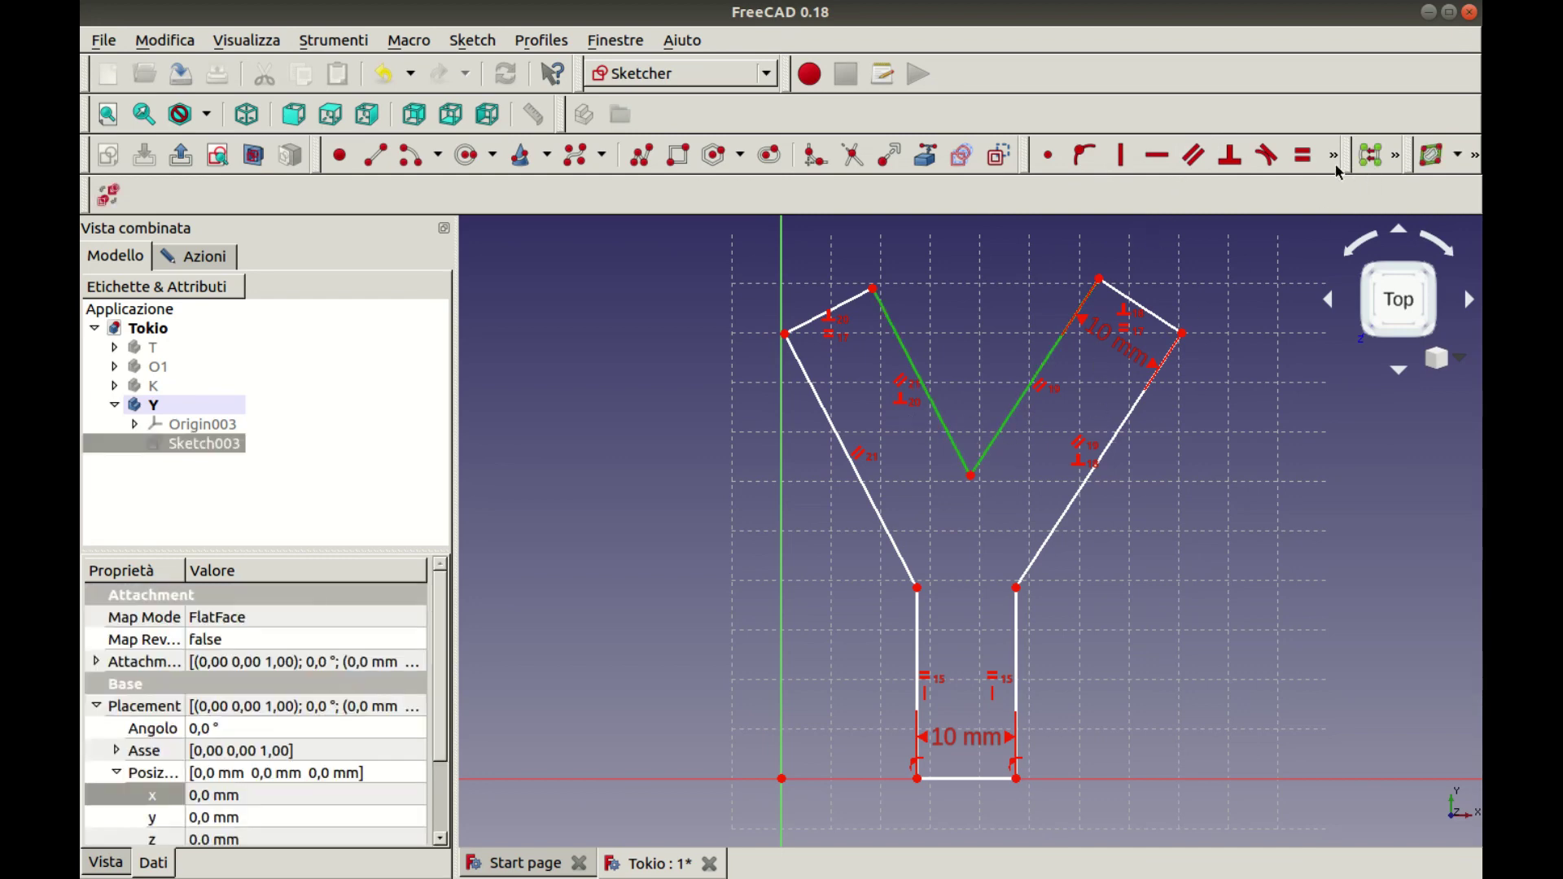
pyautogui.click(1304, 160)
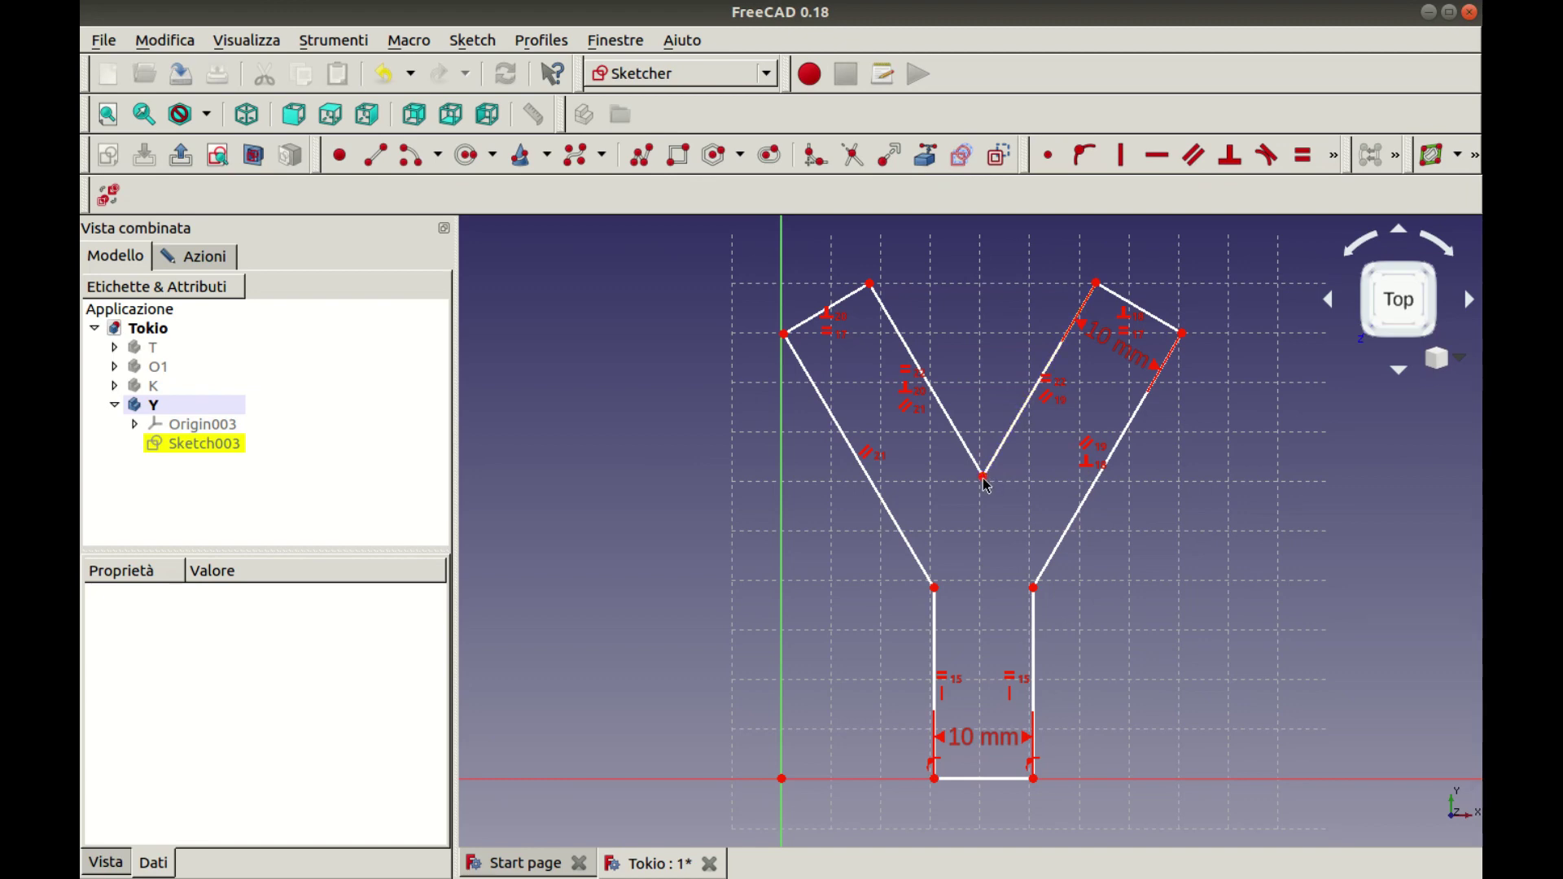
# Reshape the Y's V vertex and top-right corner, comparing against the K, then hide K again
pyautogui.moveTo(983, 479)
pyautogui.mouseDown()
pyautogui.moveTo(988, 524)
pyautogui.moveTo(985, 419)
pyautogui.moveTo(981, 480)
pyautogui.mouseUp()
pyautogui.click(157, 388)
pyautogui.press('space')
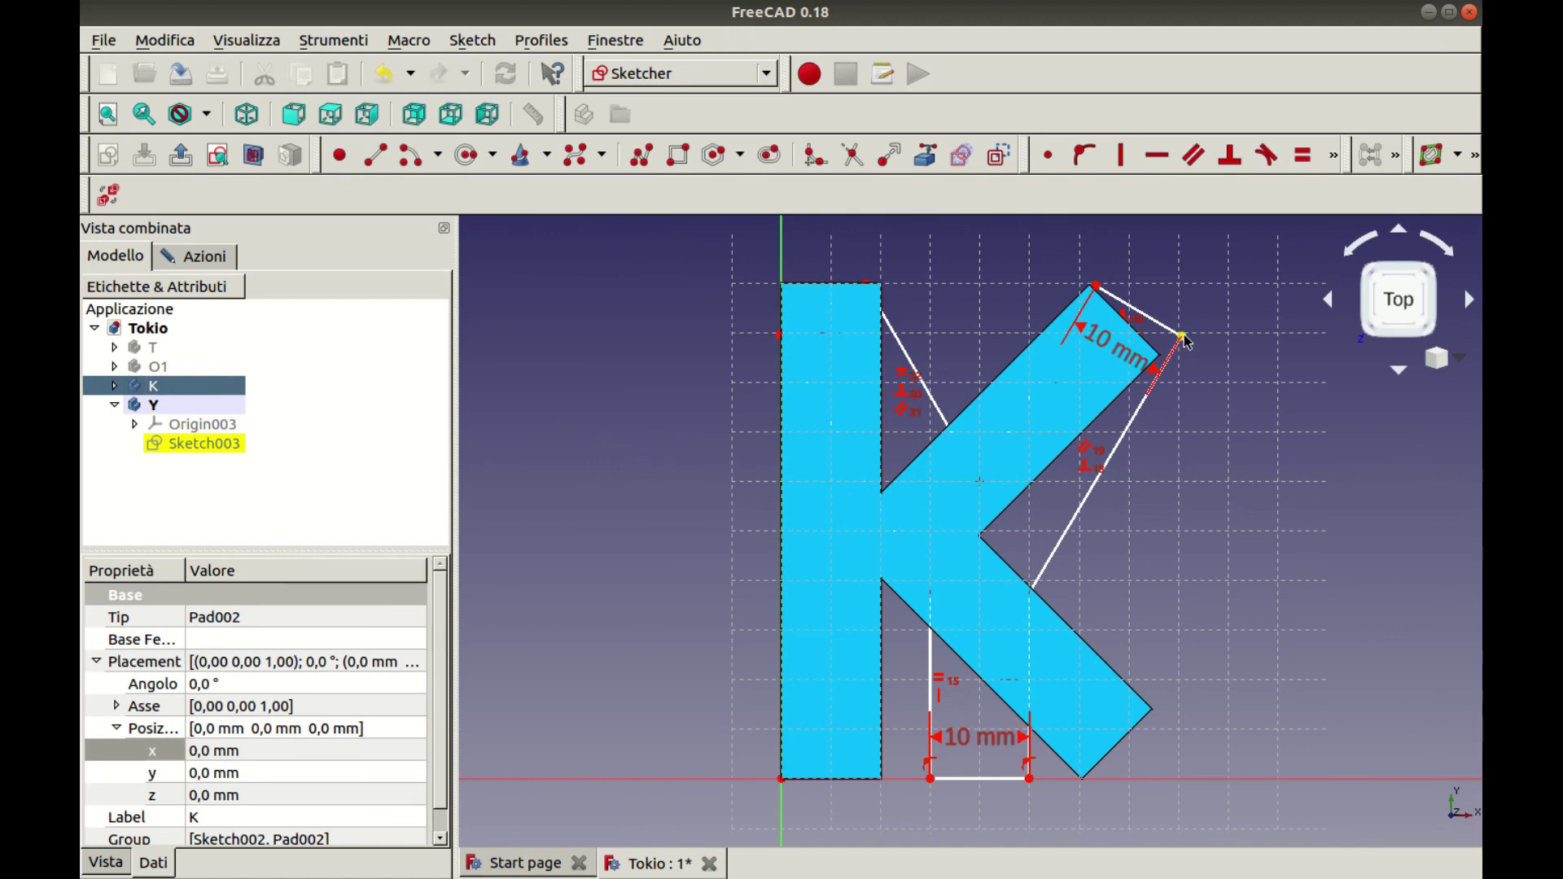
pyautogui.moveTo(1182, 335); pyautogui.dragTo(1160, 358)
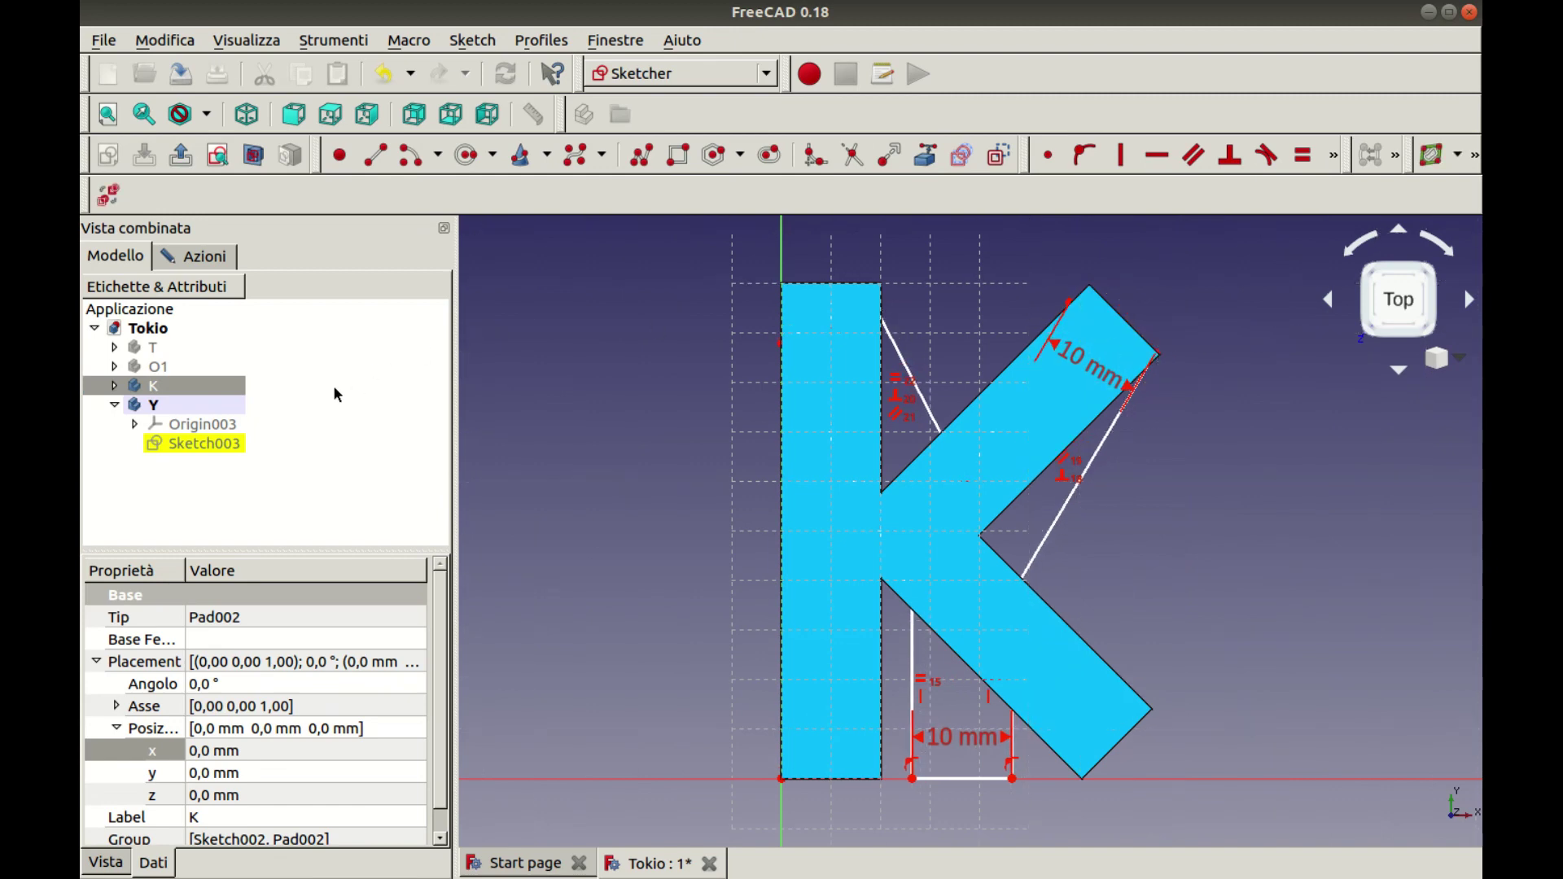
pyautogui.click(161, 390)
pyautogui.press('space')
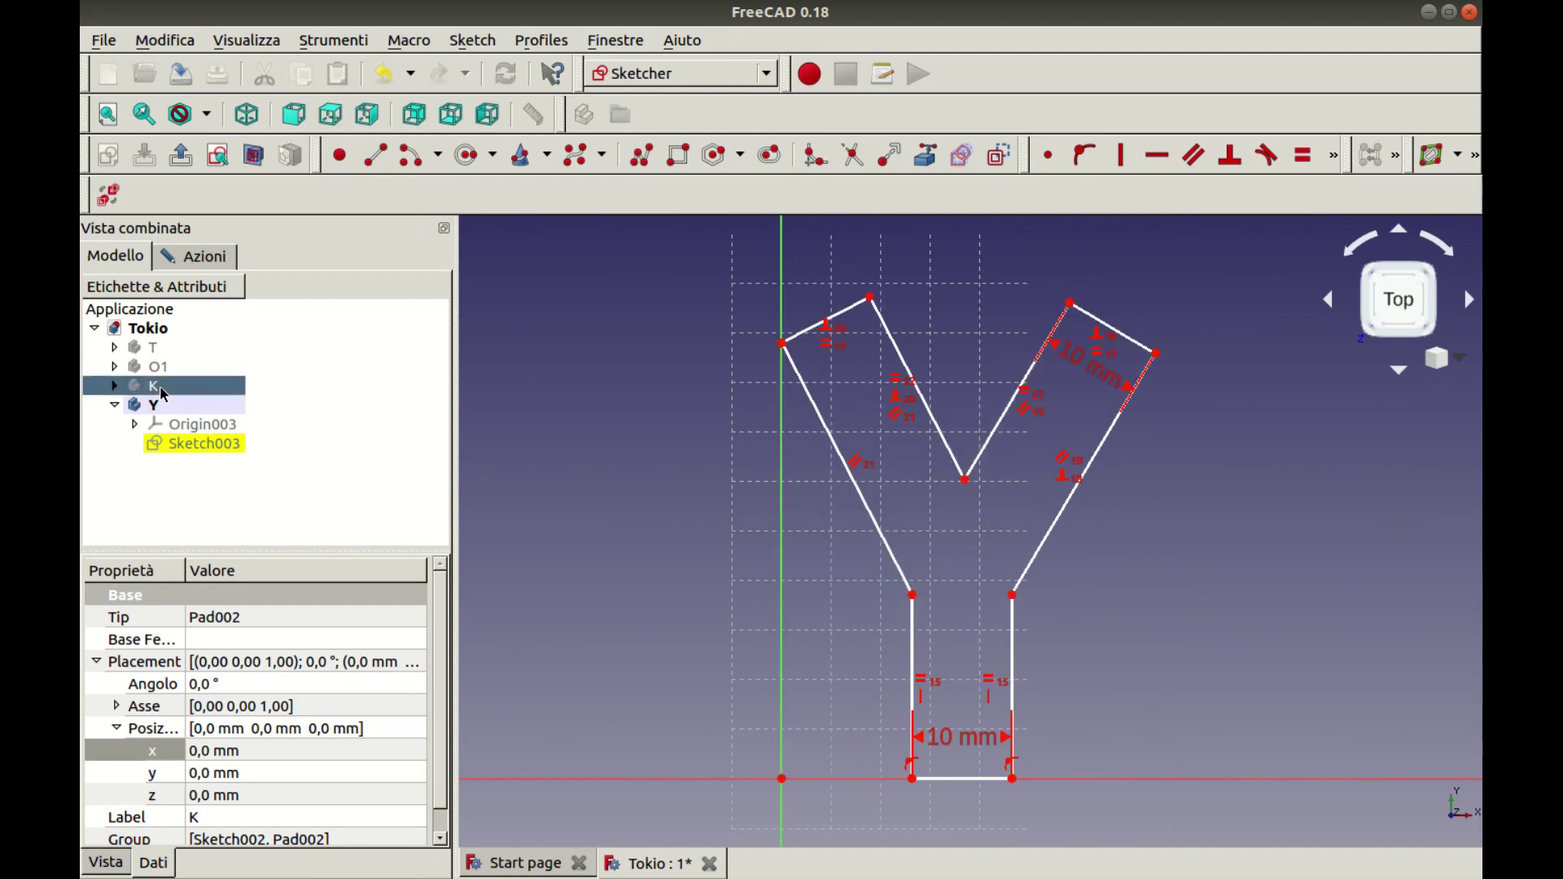
pyautogui.press('space')
pyautogui.press('space')
pyautogui.press('space')
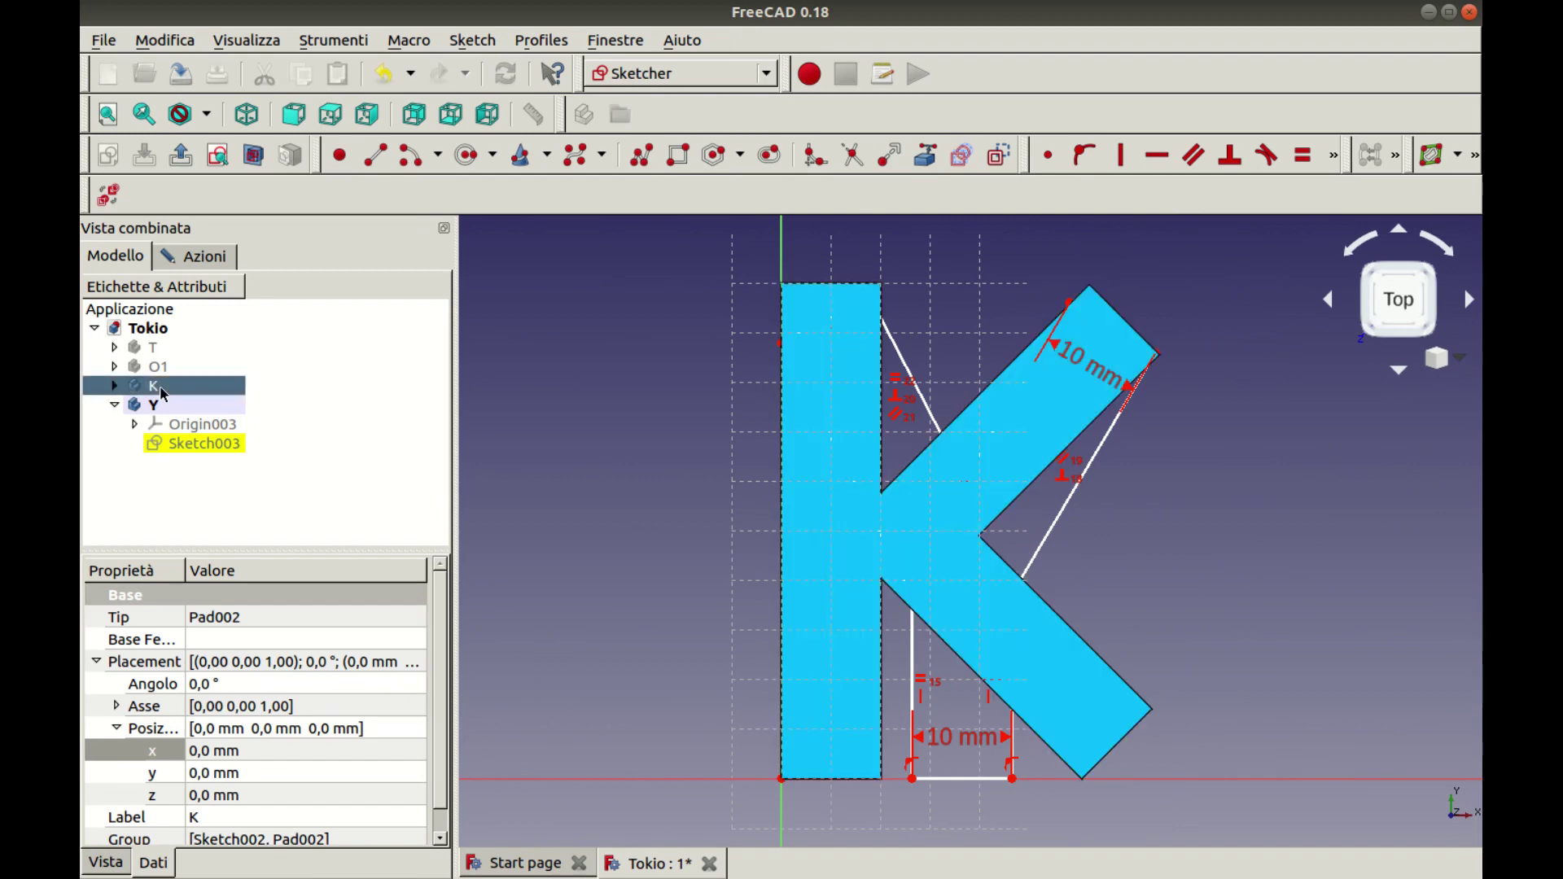
pyautogui.press('space')
pyautogui.press('space')
pyautogui.press('space')
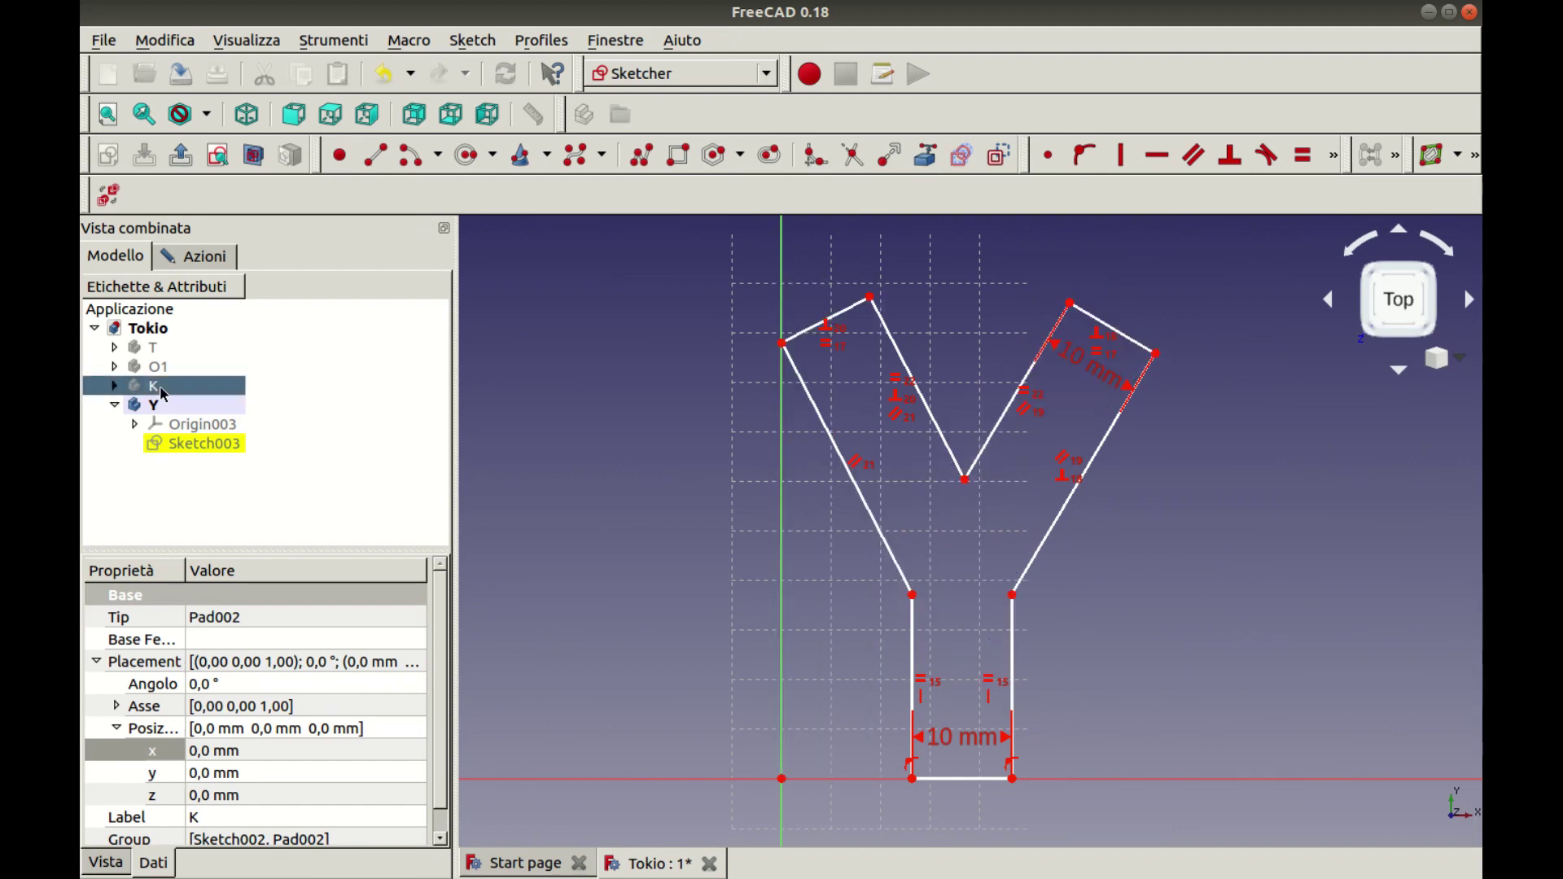
pyautogui.press('space')
pyautogui.press('space')
# Show the sketch's solver messages and constraints, and select the stem's bottom-left vertex with the origin
pyautogui.click(189, 407)
pyautogui.click(187, 271)
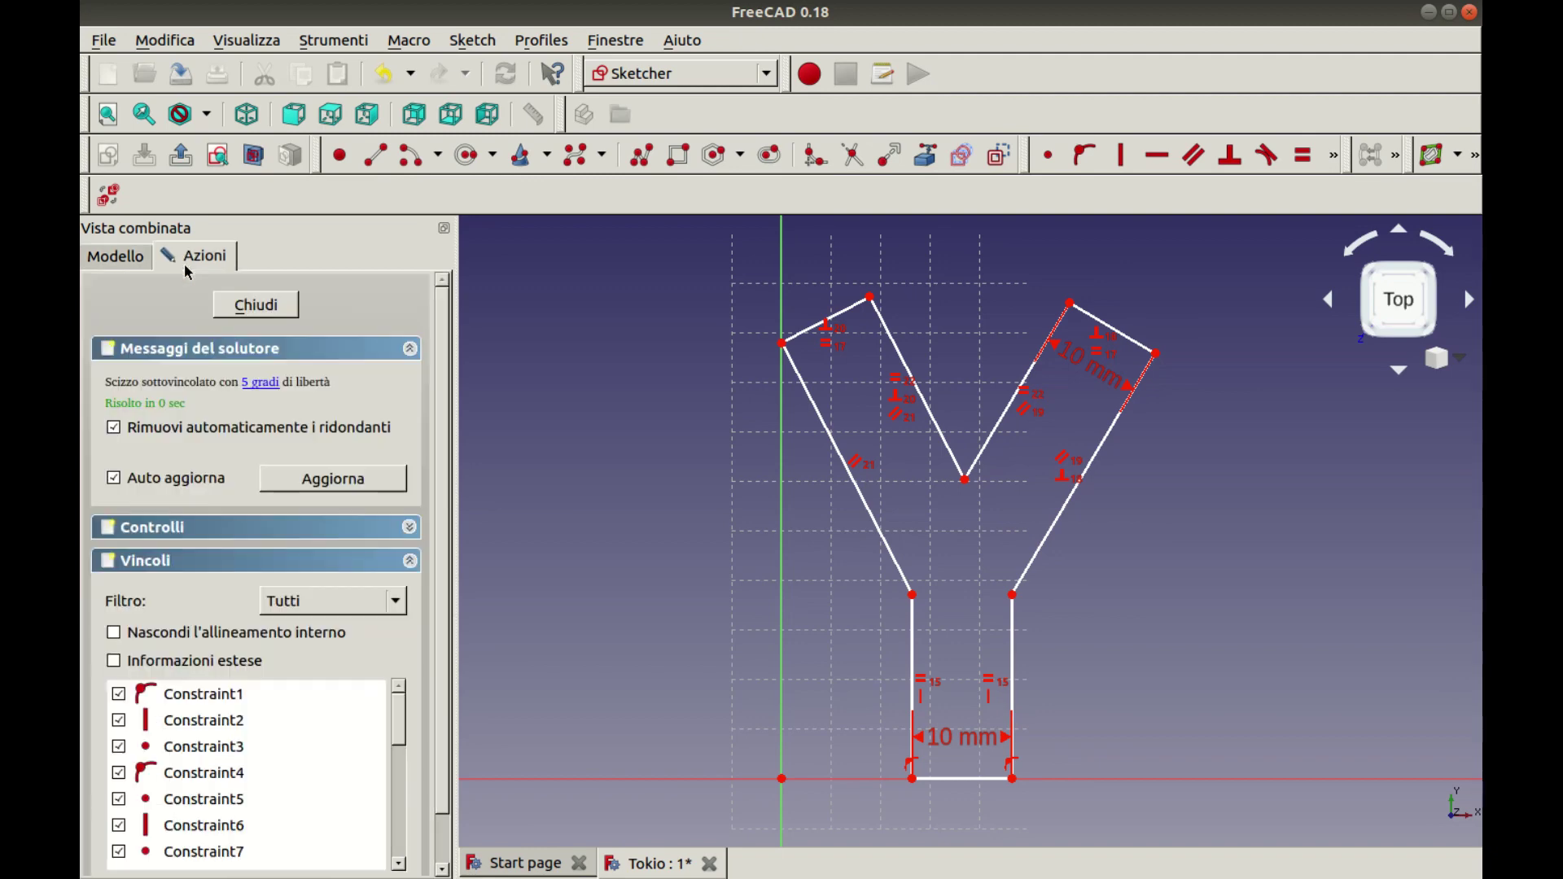
pyautogui.click(913, 779)
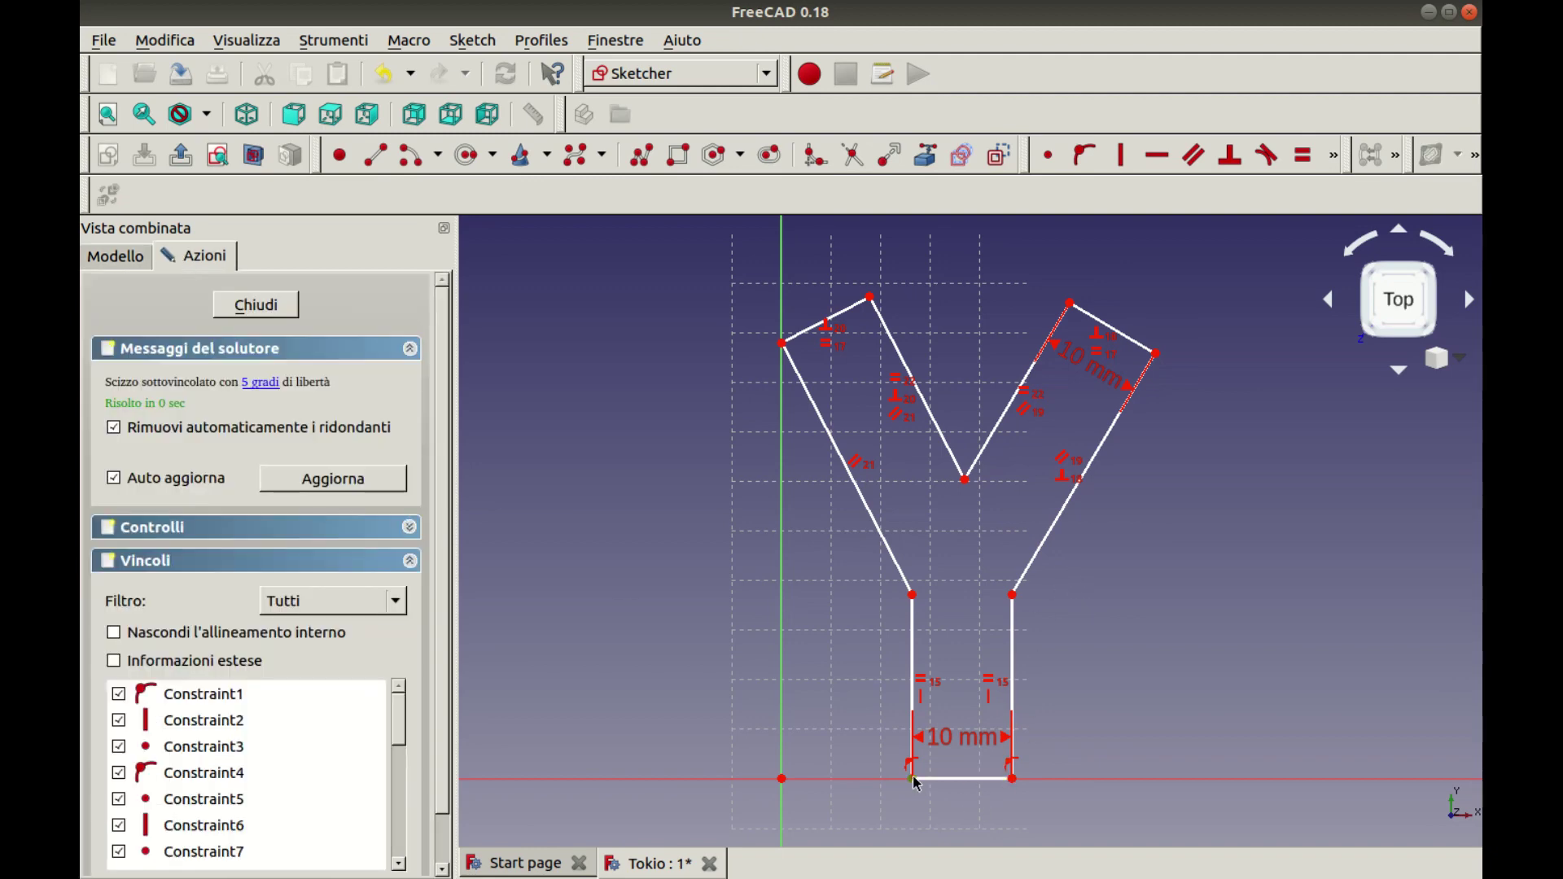
pyautogui.click(782, 779)
pyautogui.click(1049, 162)
# Make the stem's bottom-left vertex coincident with the origin, then undo it
pyautogui.press('Escape')
pyautogui.click(781, 779)
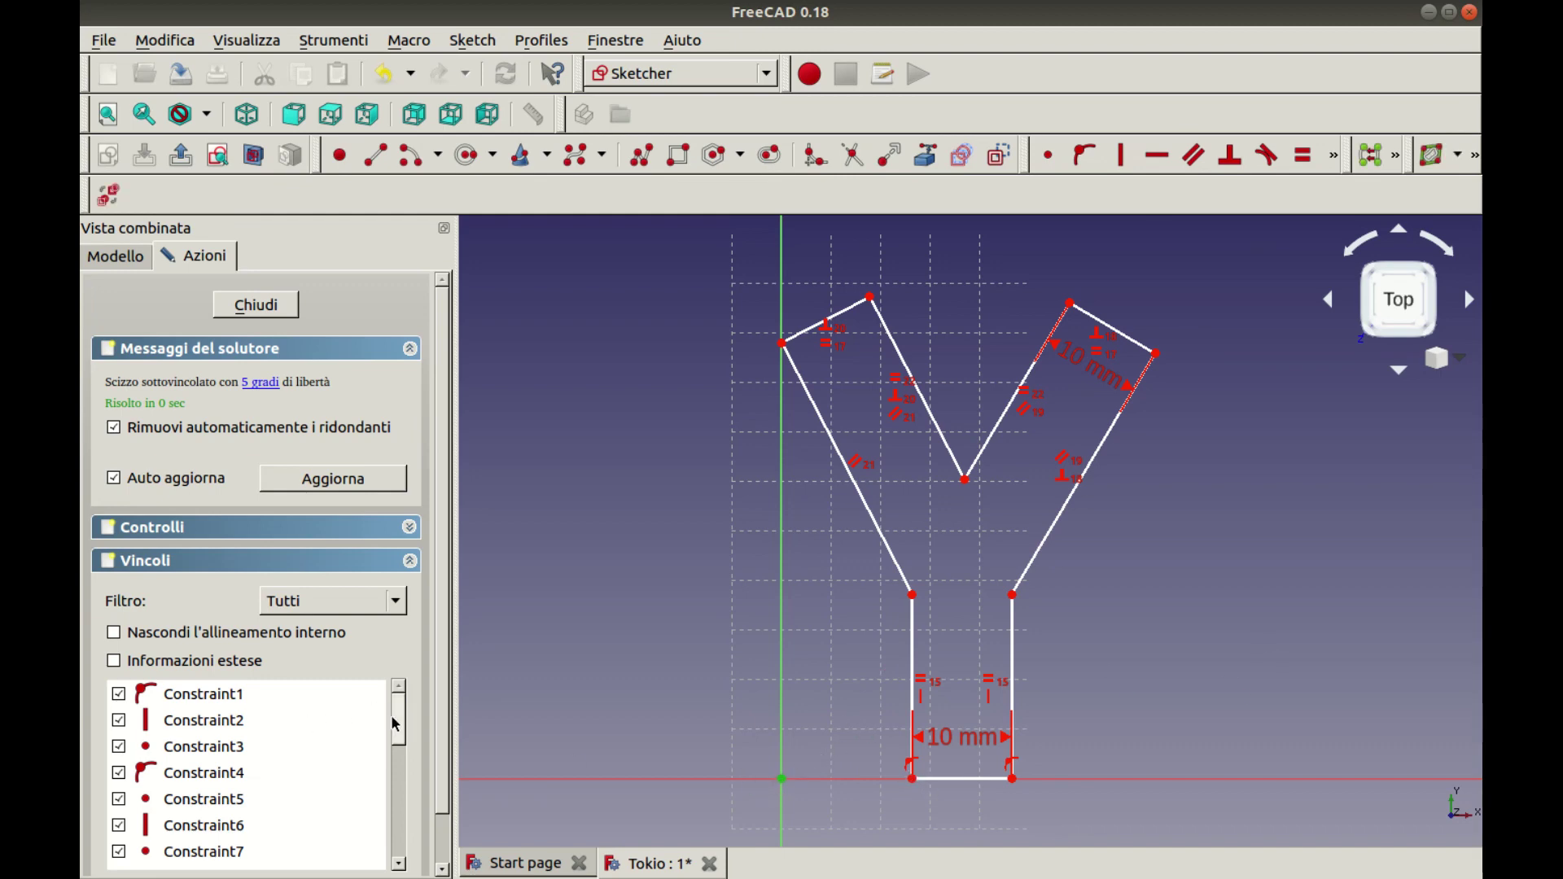
pyautogui.scroll(-5, 245, 774)
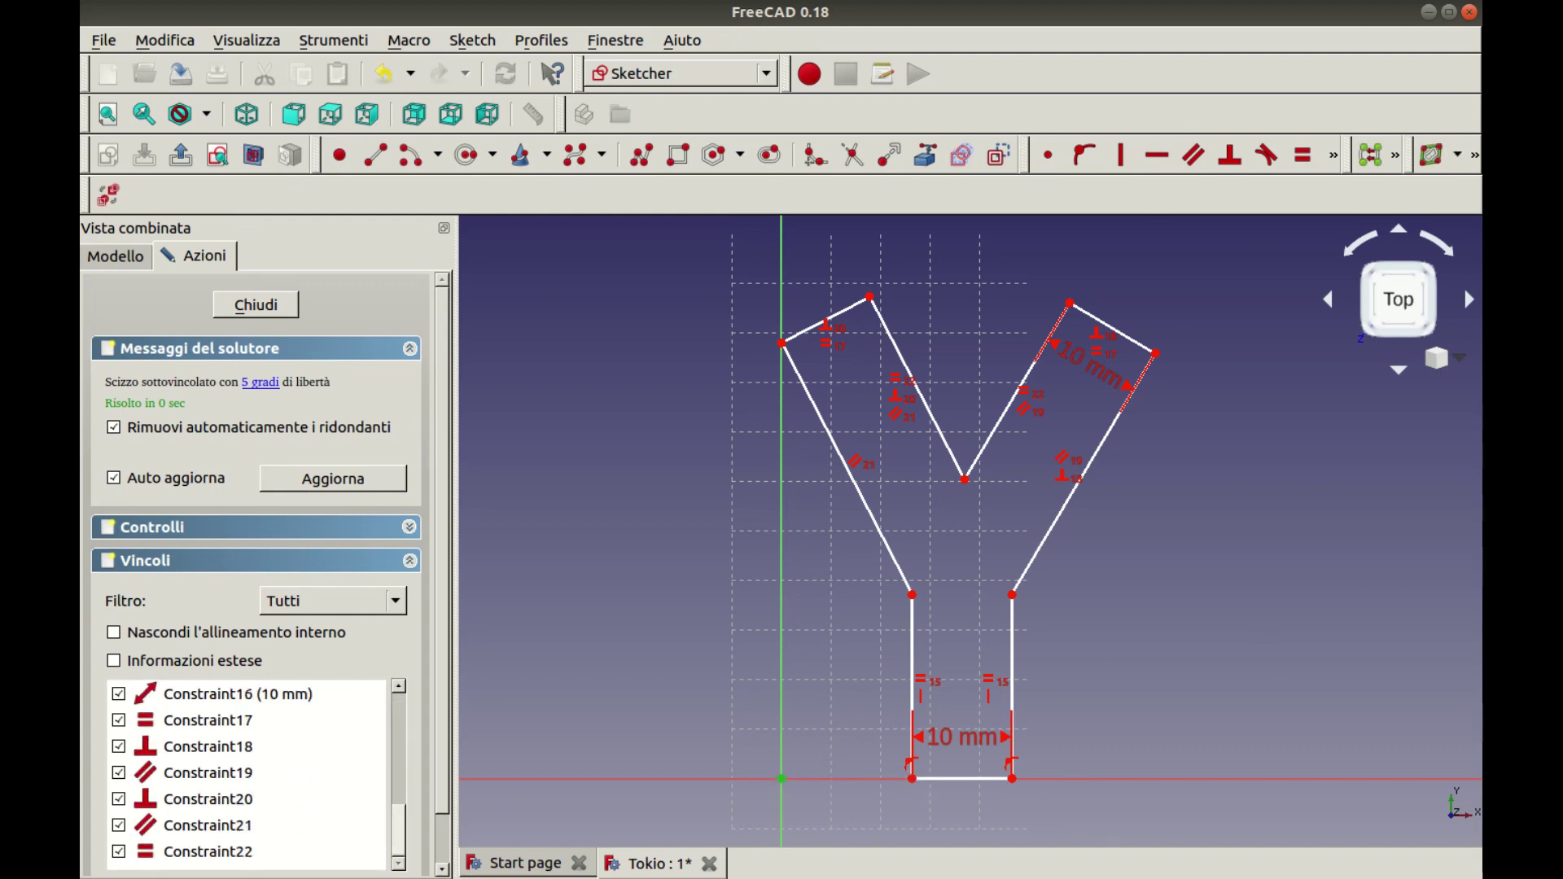
pyautogui.click(911, 779)
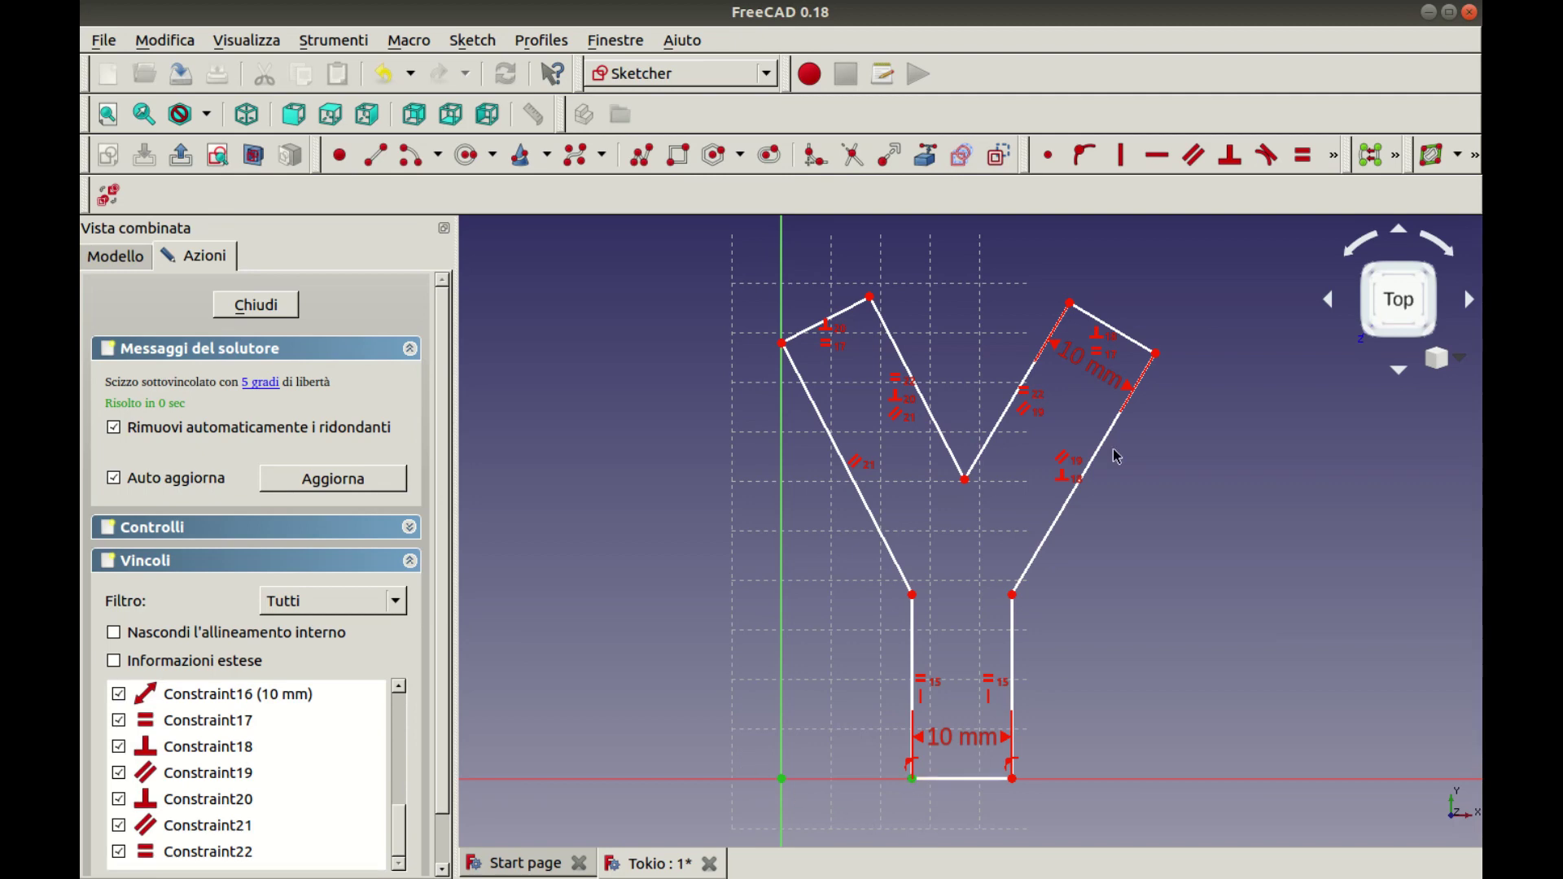
pyautogui.click(1046, 153)
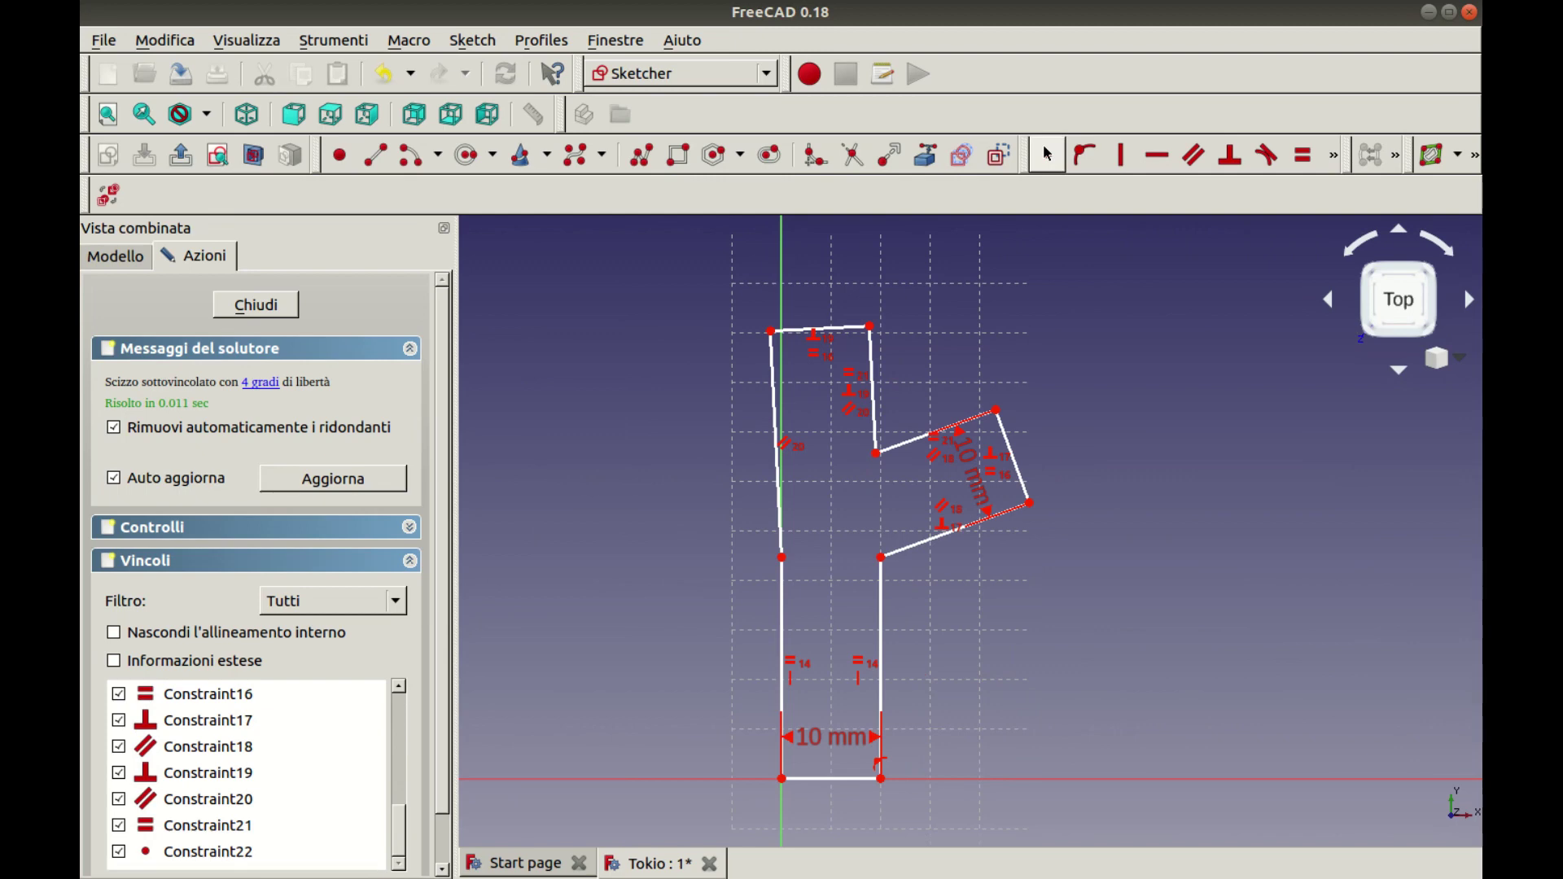
pyautogui.hotkey('ctrl', 'z')
pyautogui.hotkey('ctrl', 'z')
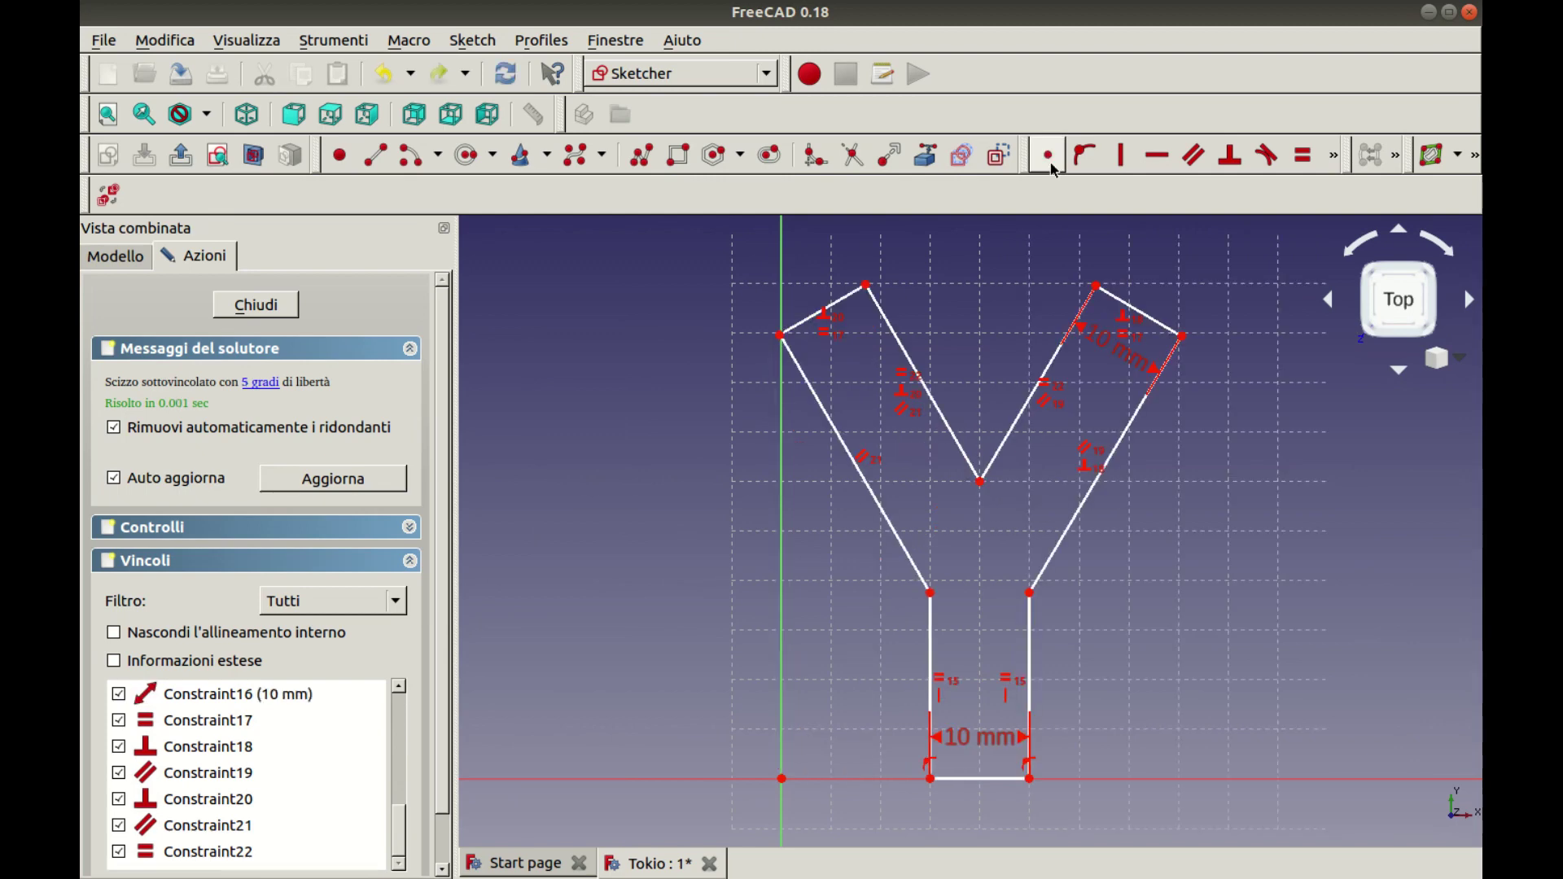
# Set a 60° angle between the two inner V lines
pyautogui.click(961, 443)
pyautogui.click(1005, 439)
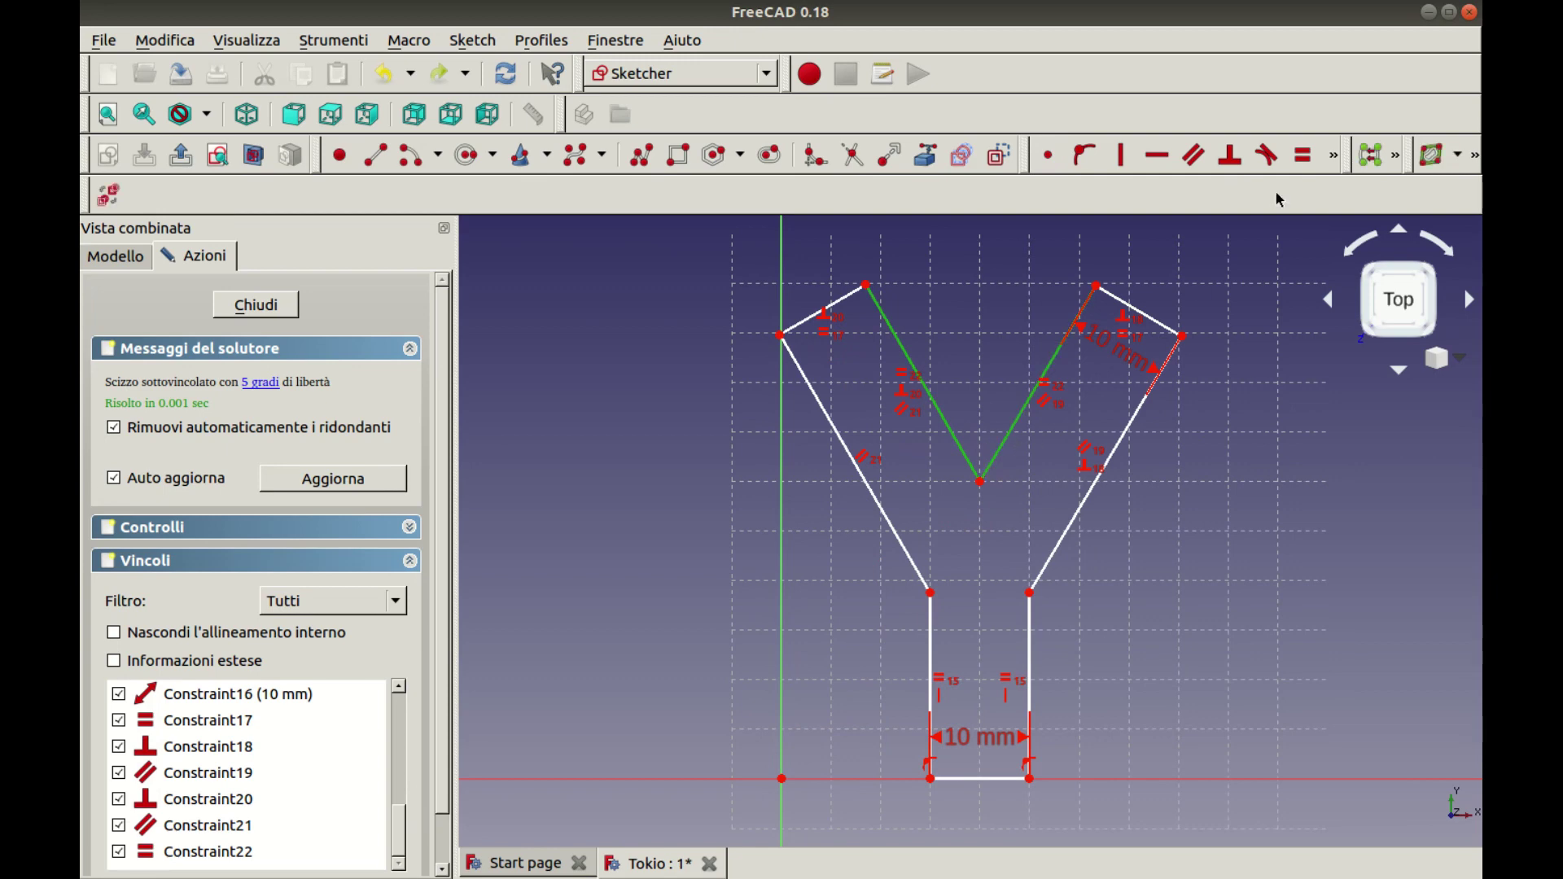
pyautogui.click(1336, 159)
pyautogui.click(1050, 218)
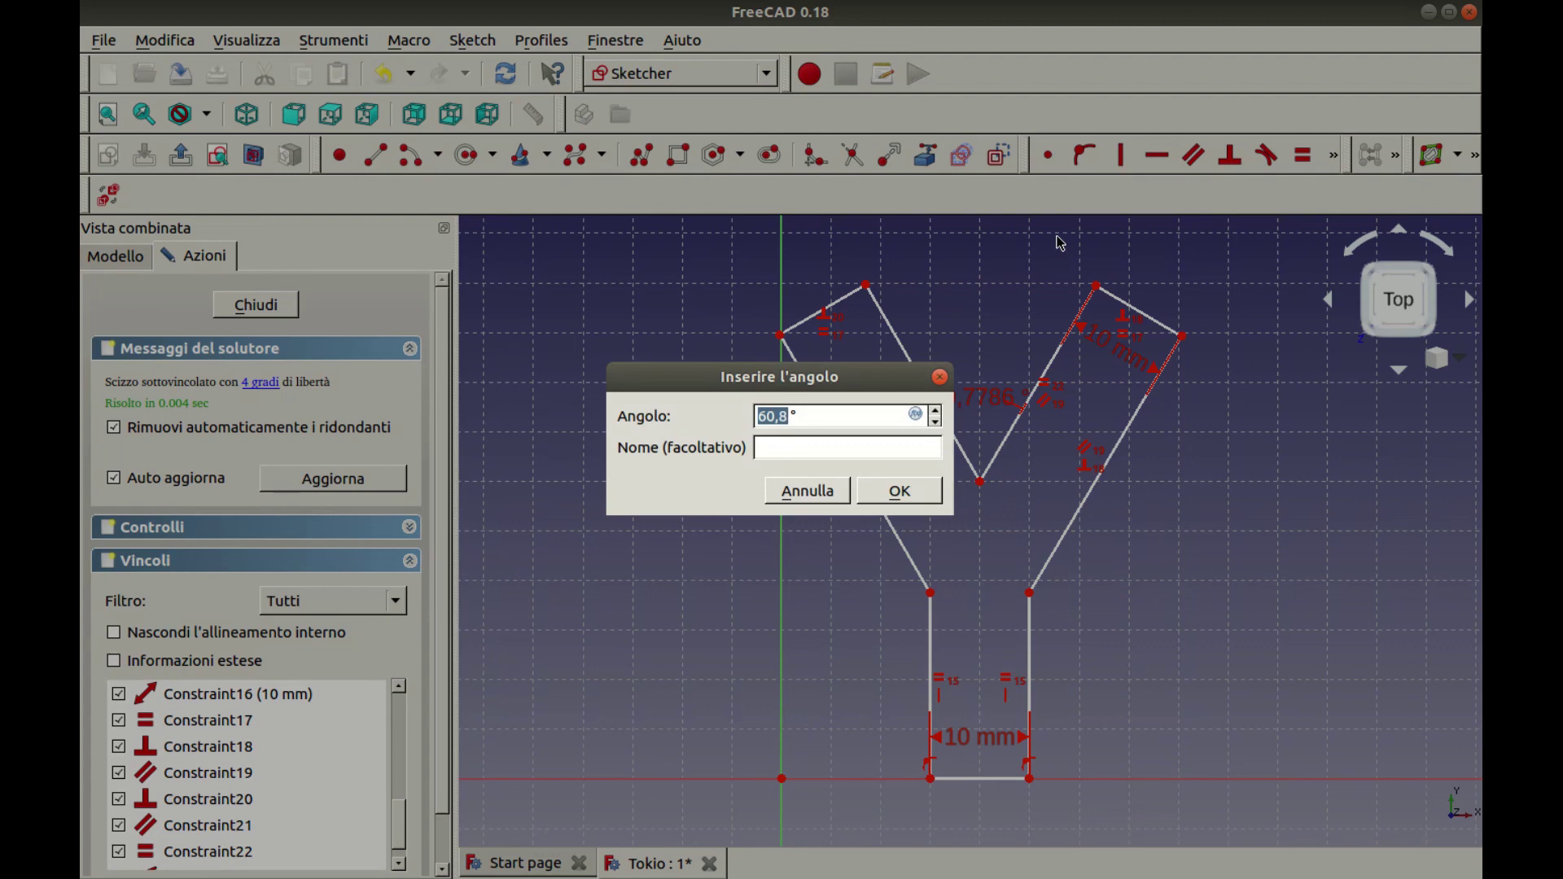
pyautogui.write('60')
pyautogui.press('Return')
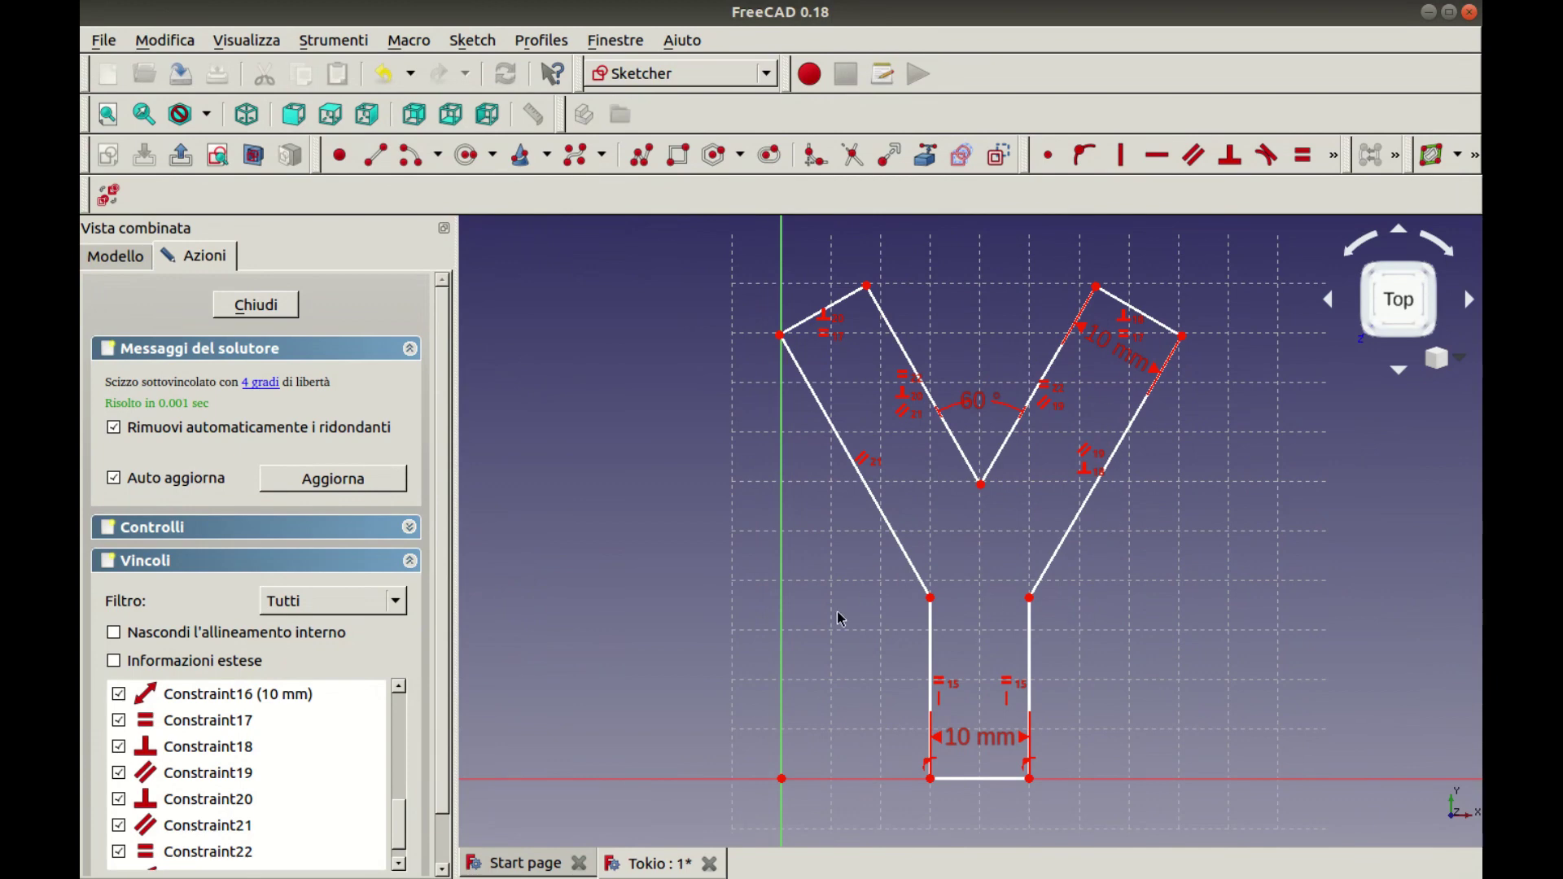
# Join the stem's bottom-left corner to the origin again, then undo it
pyautogui.click(930, 779)
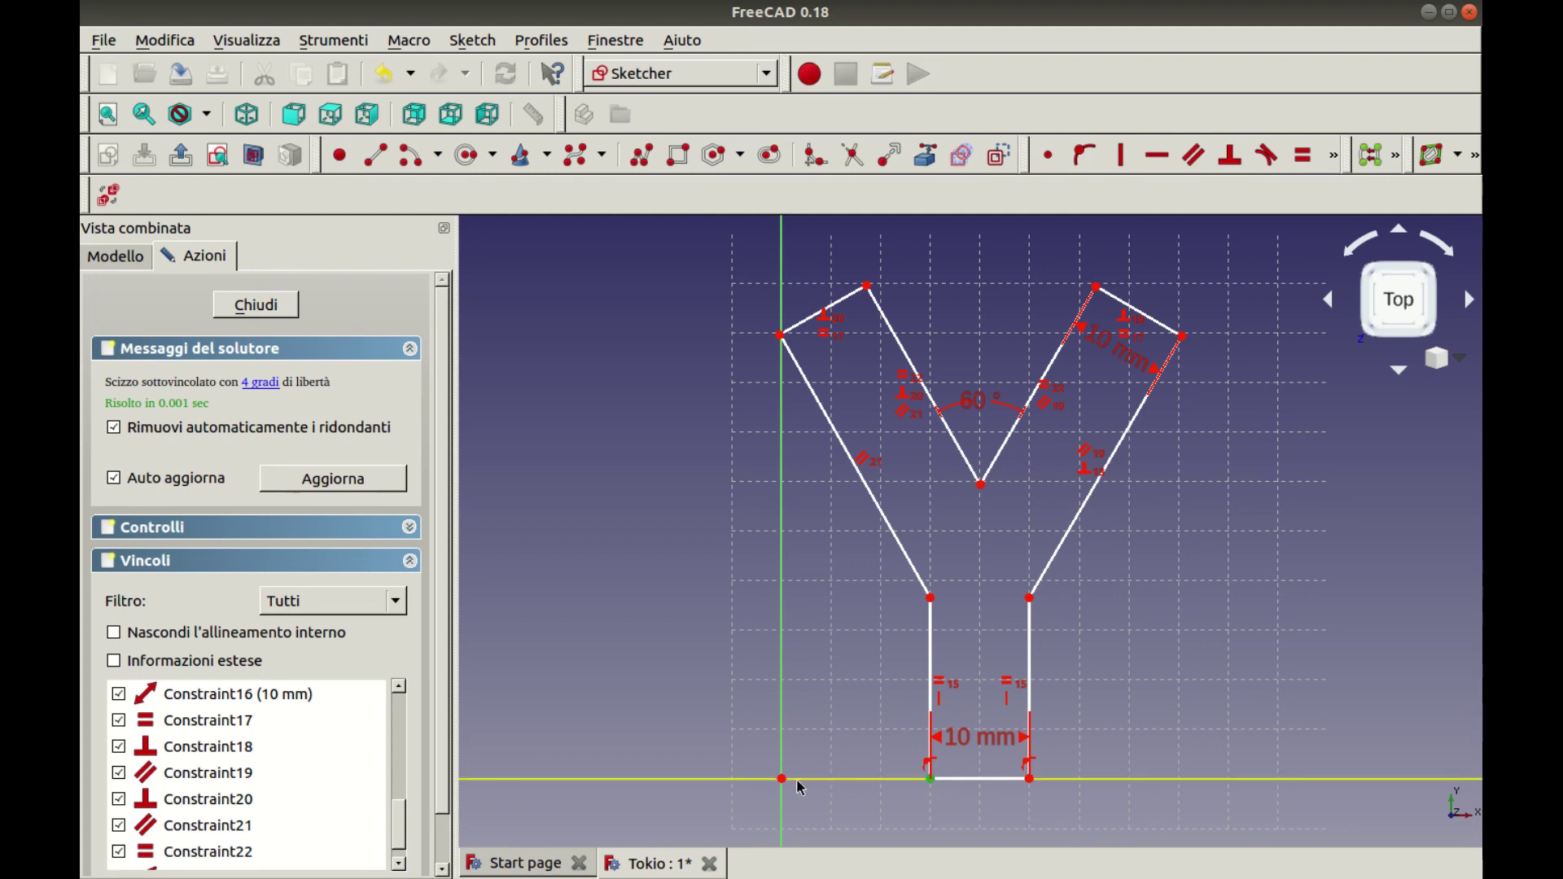
pyautogui.click(782, 779)
pyautogui.click(1050, 155)
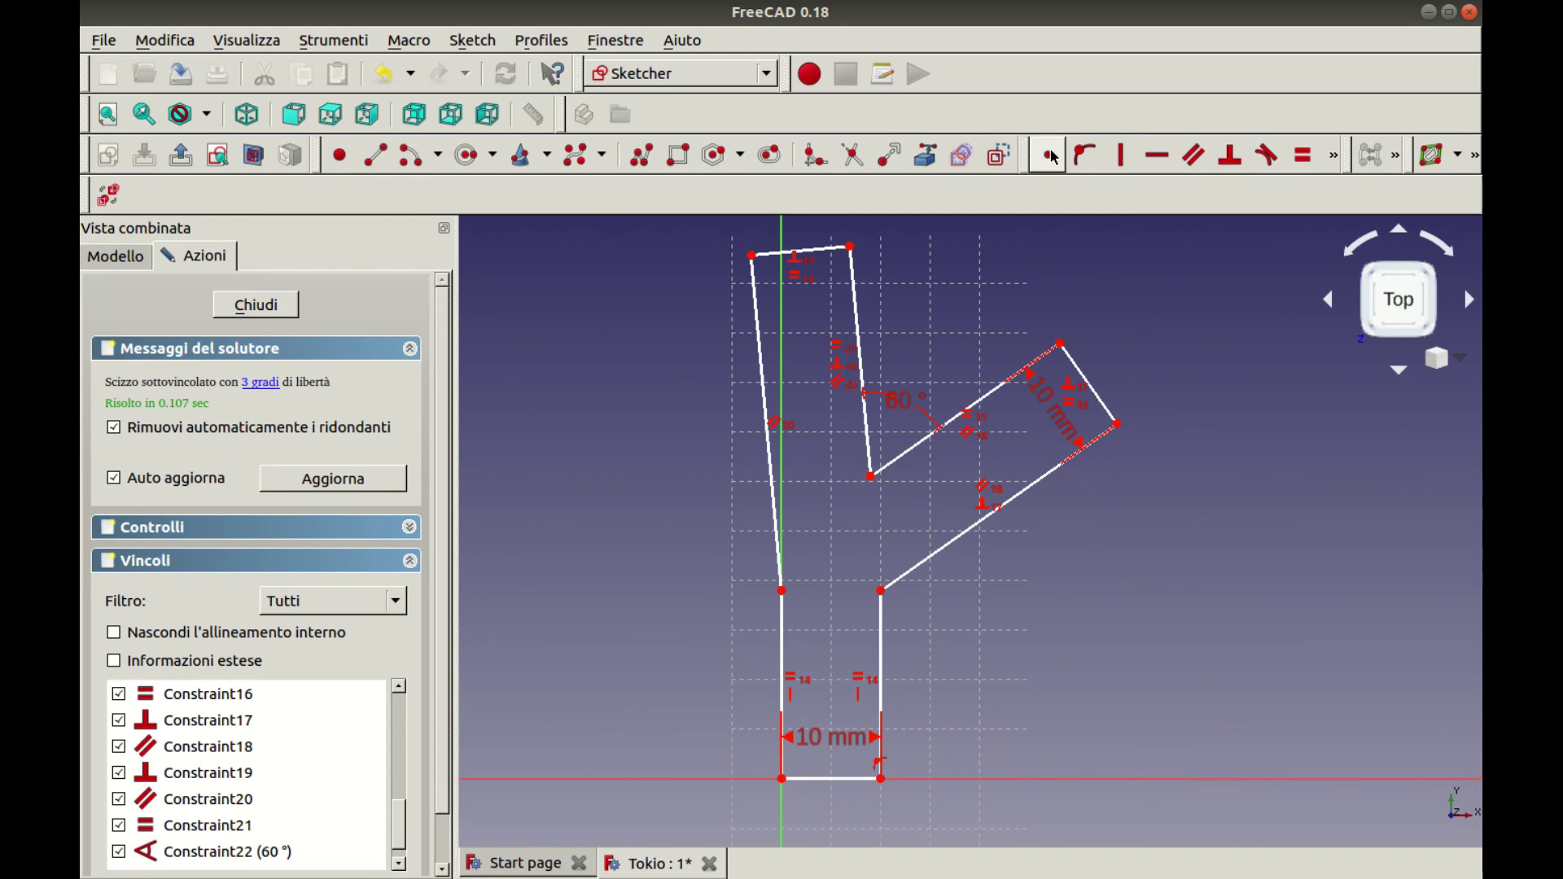
pyautogui.hotkey('ctrl', 'z')
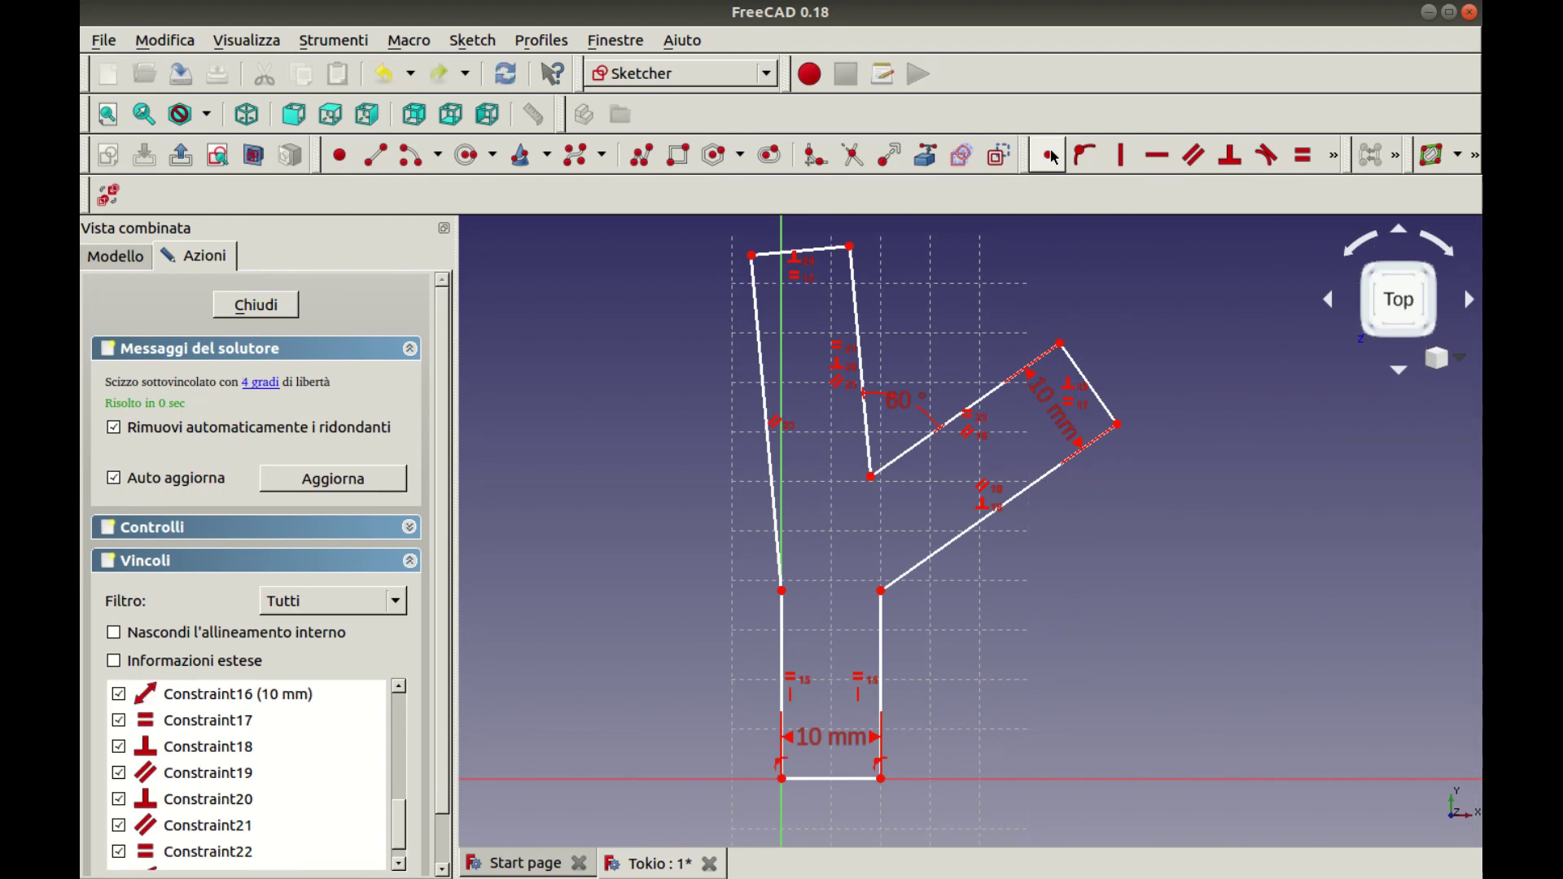
# Undo back to the symmetric Y, then expand the constraint list and solver messages
pyautogui.hotkey('ctrl', 'z')
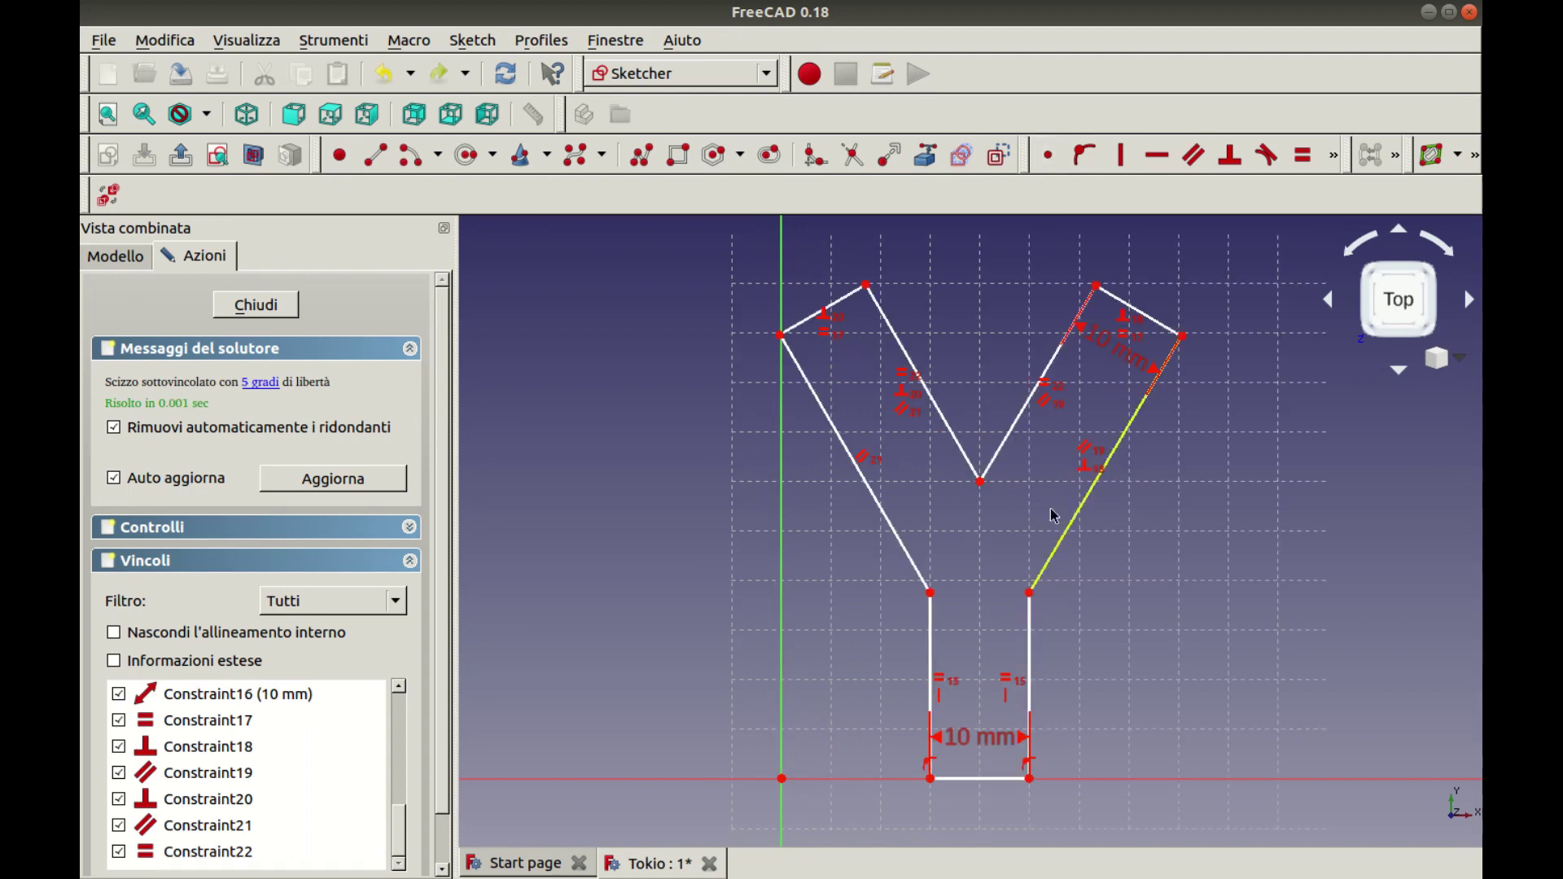
pyautogui.click(923, 383)
pyautogui.click(1014, 423)
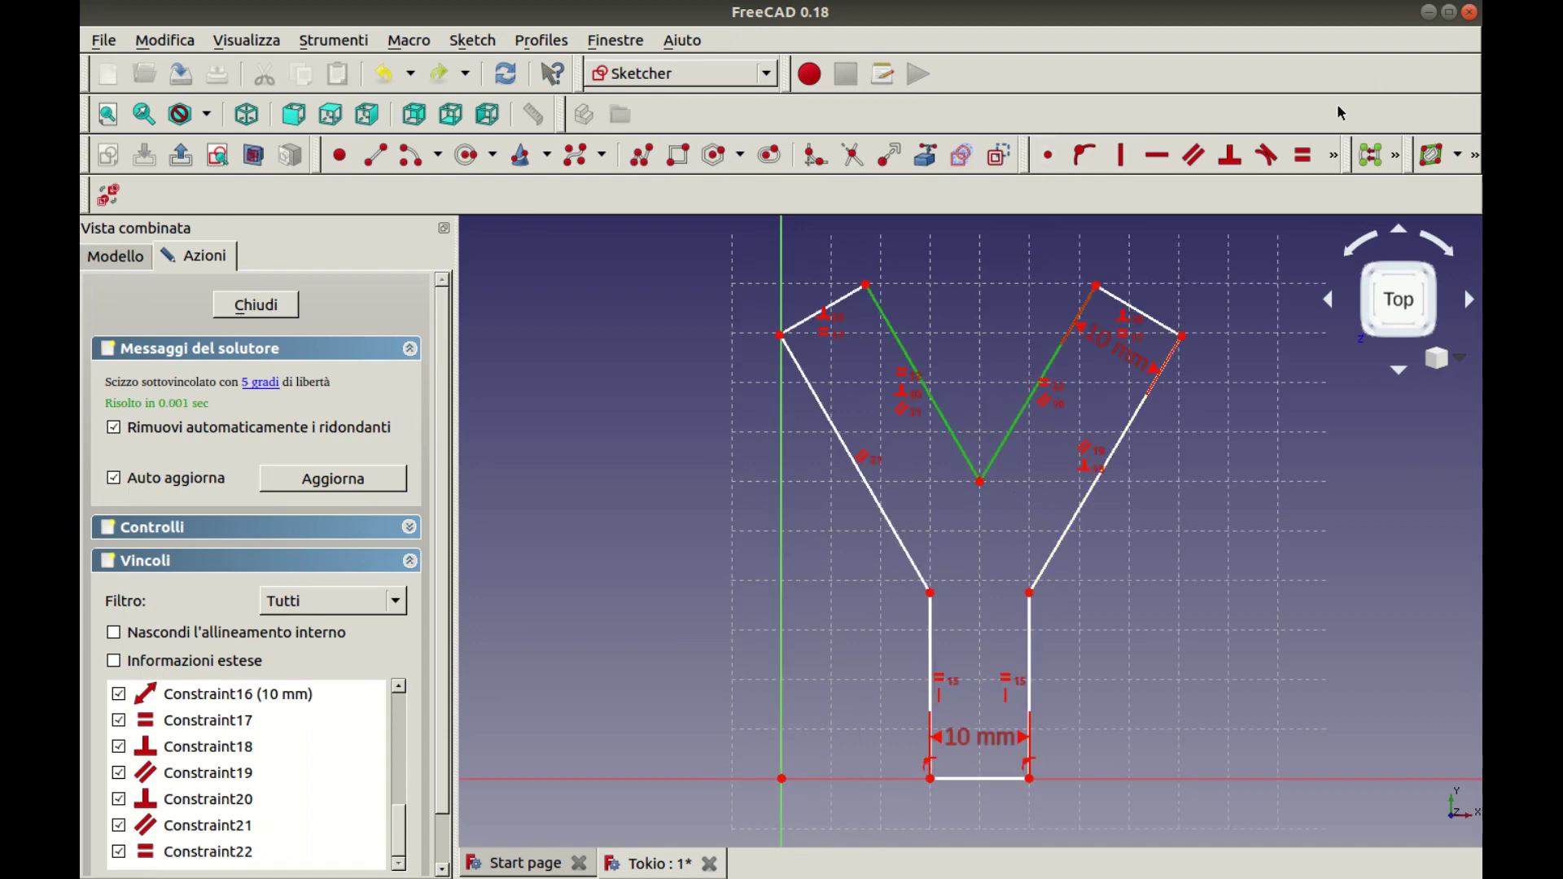
pyautogui.click(1332, 155)
pyautogui.click(1282, 197)
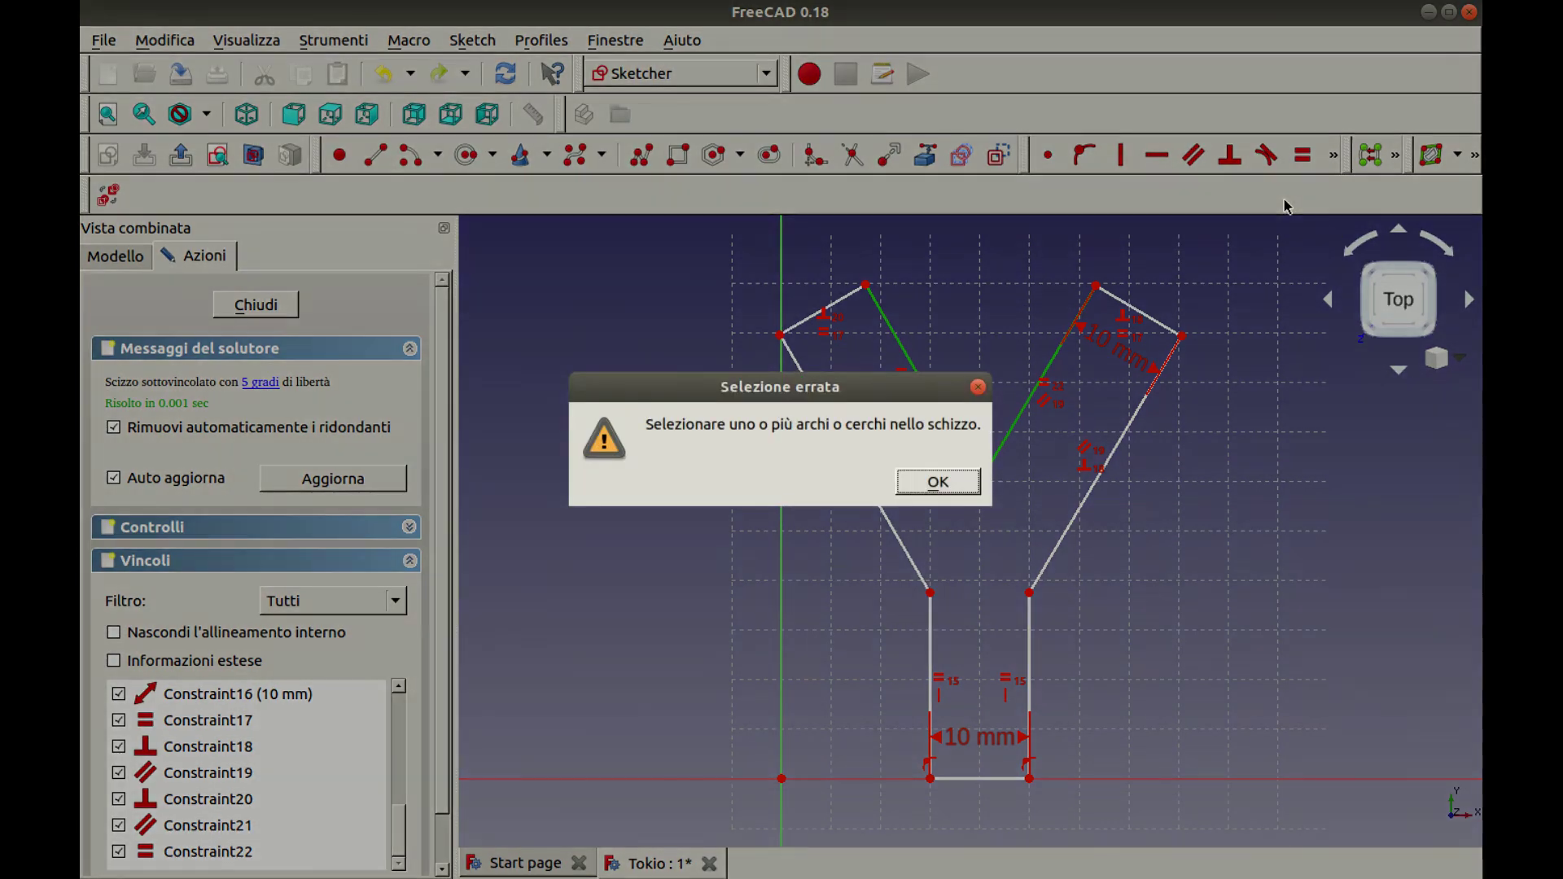
pyautogui.press('Return')
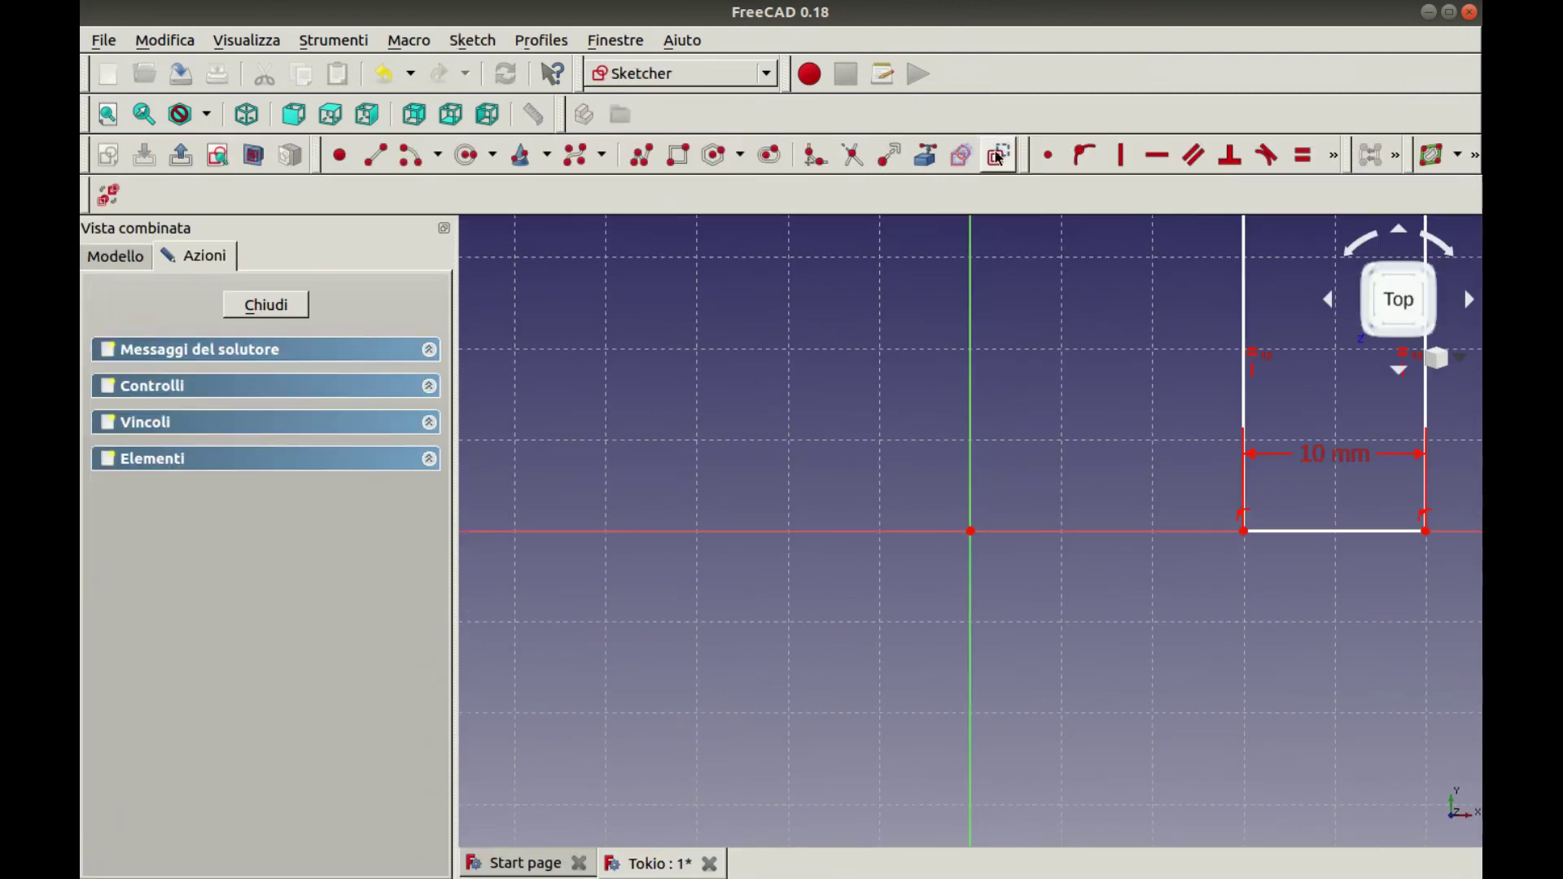
pyautogui.click(107, 114)
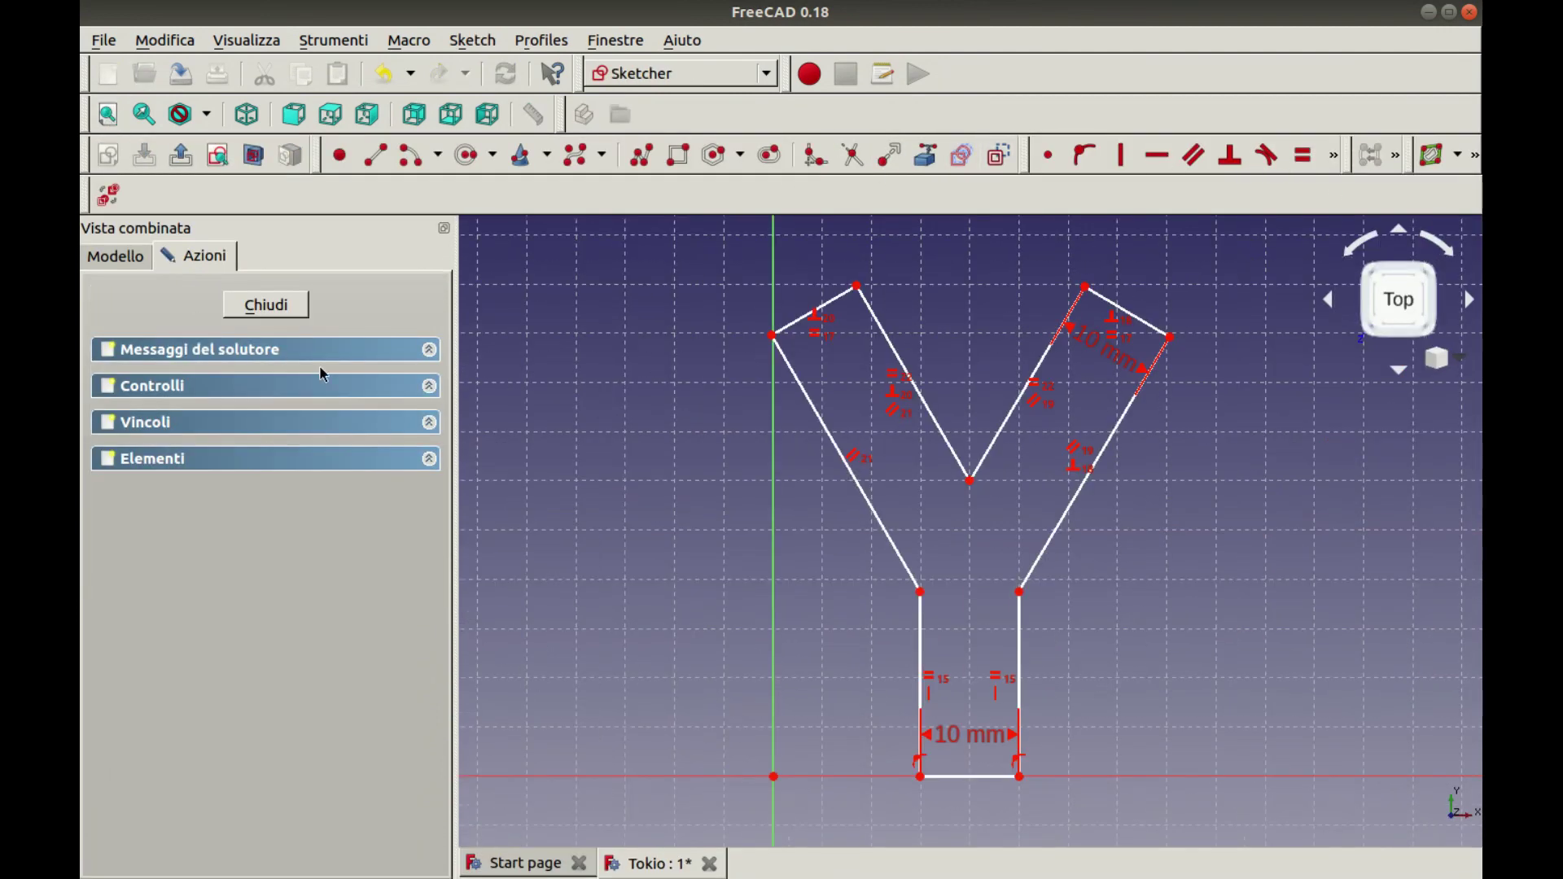
pyautogui.click(429, 422)
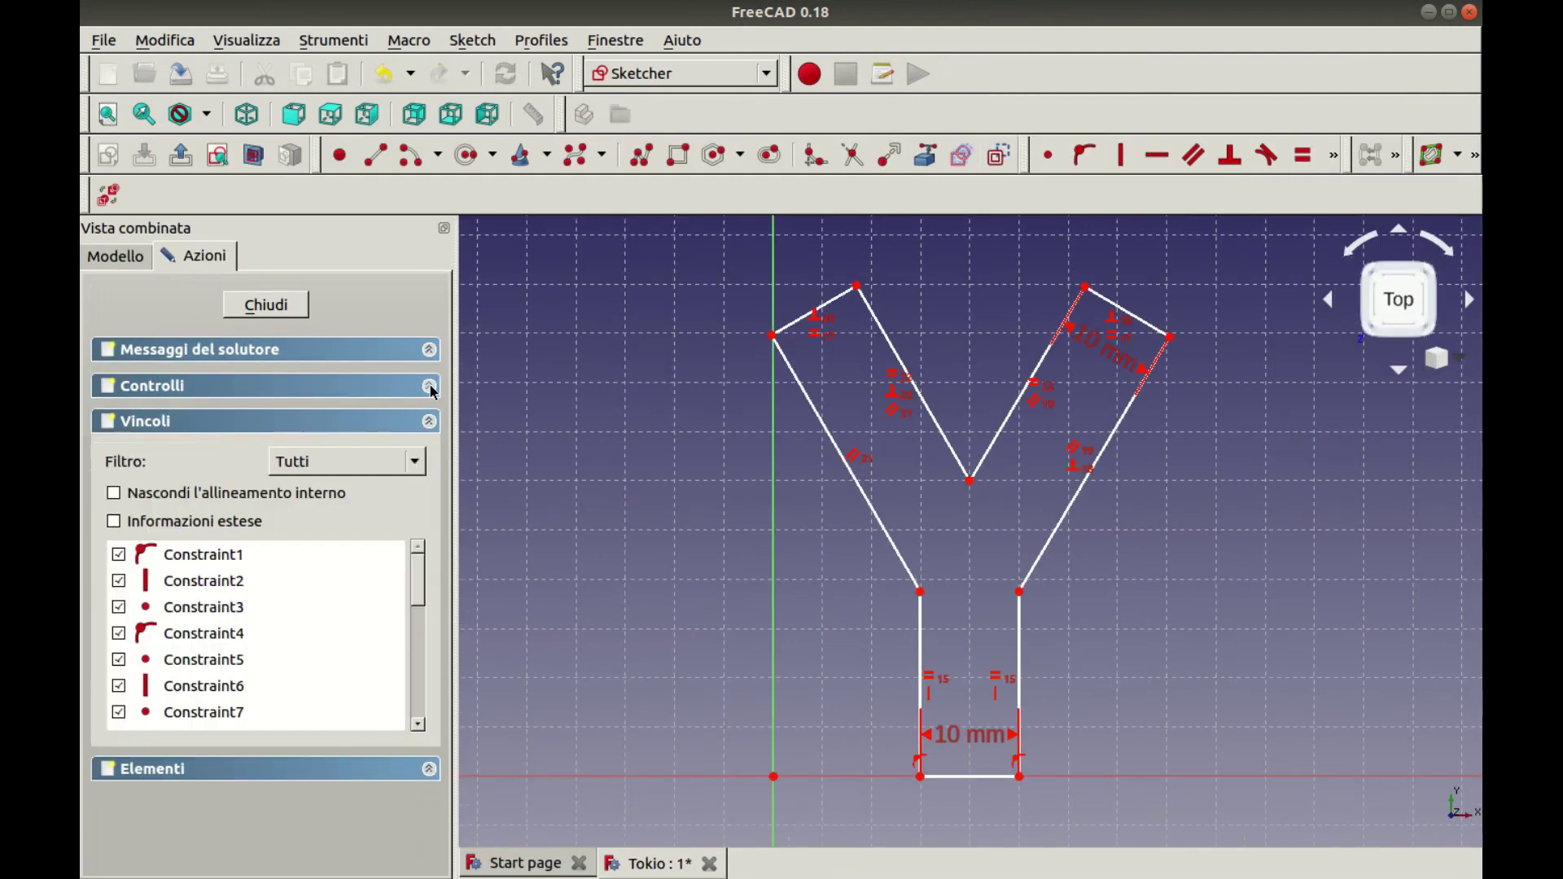
pyautogui.click(429, 350)
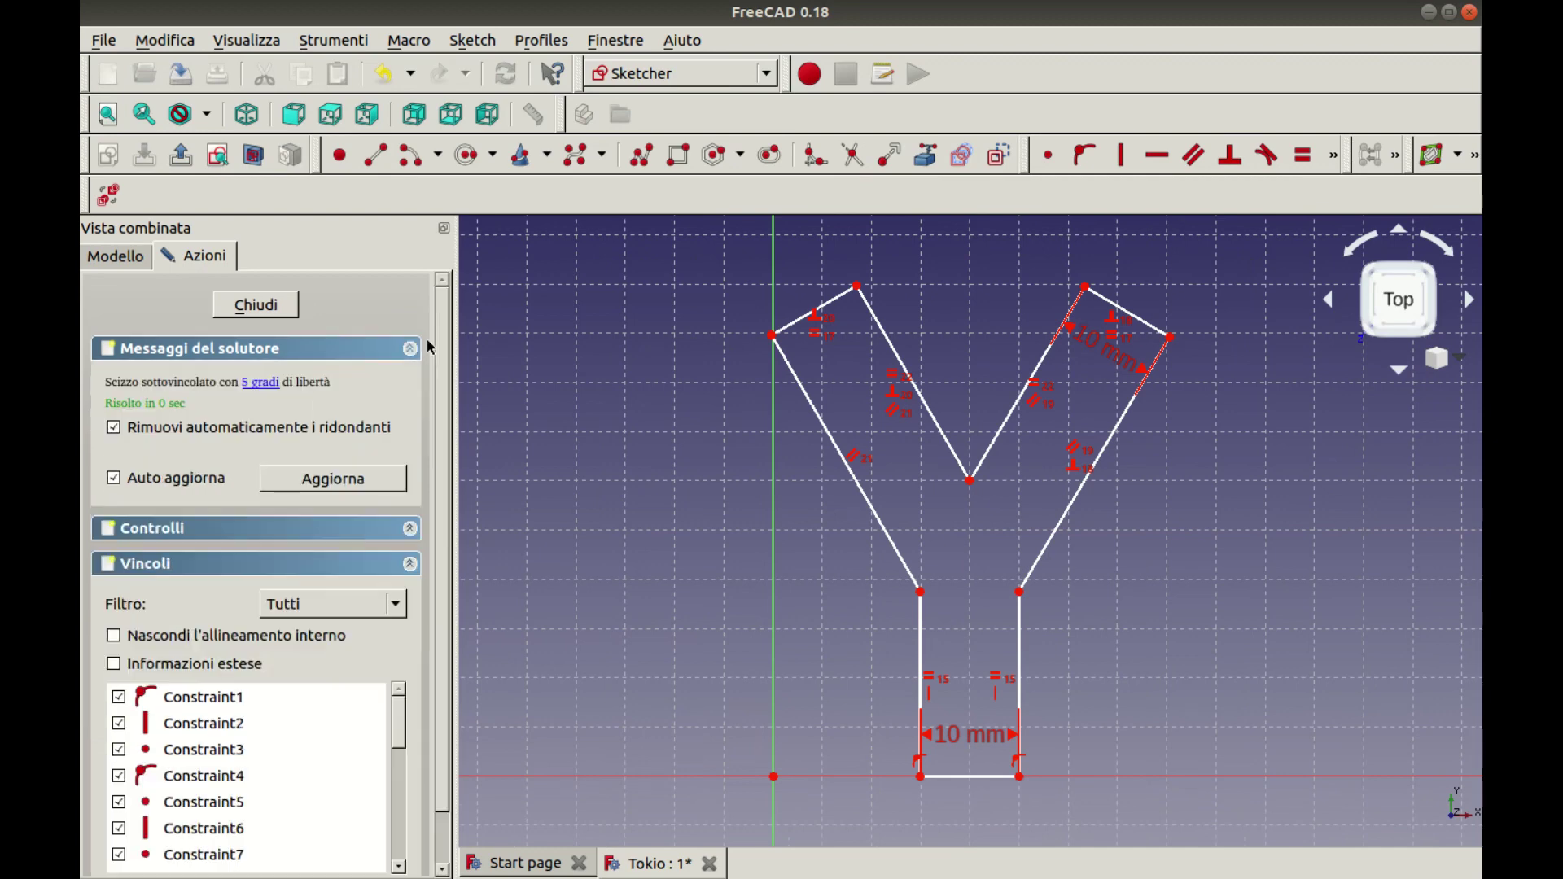
# Constrain the two inner V edges to 60° and select the right arm and stem edges
pyautogui.click(957, 460)
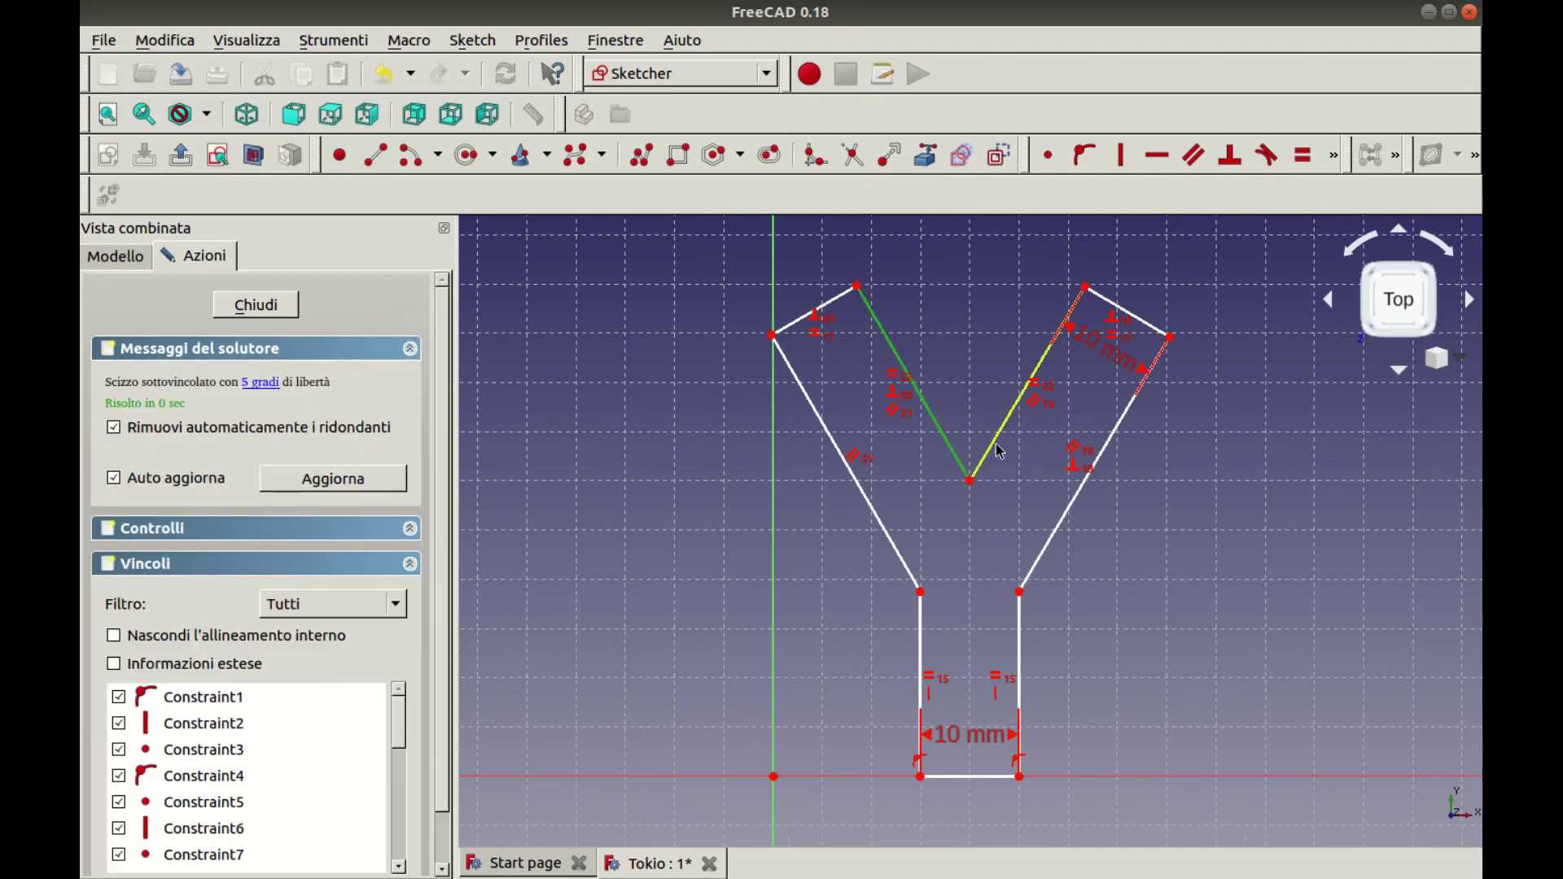
pyautogui.click(1008, 416)
pyautogui.click(1334, 157)
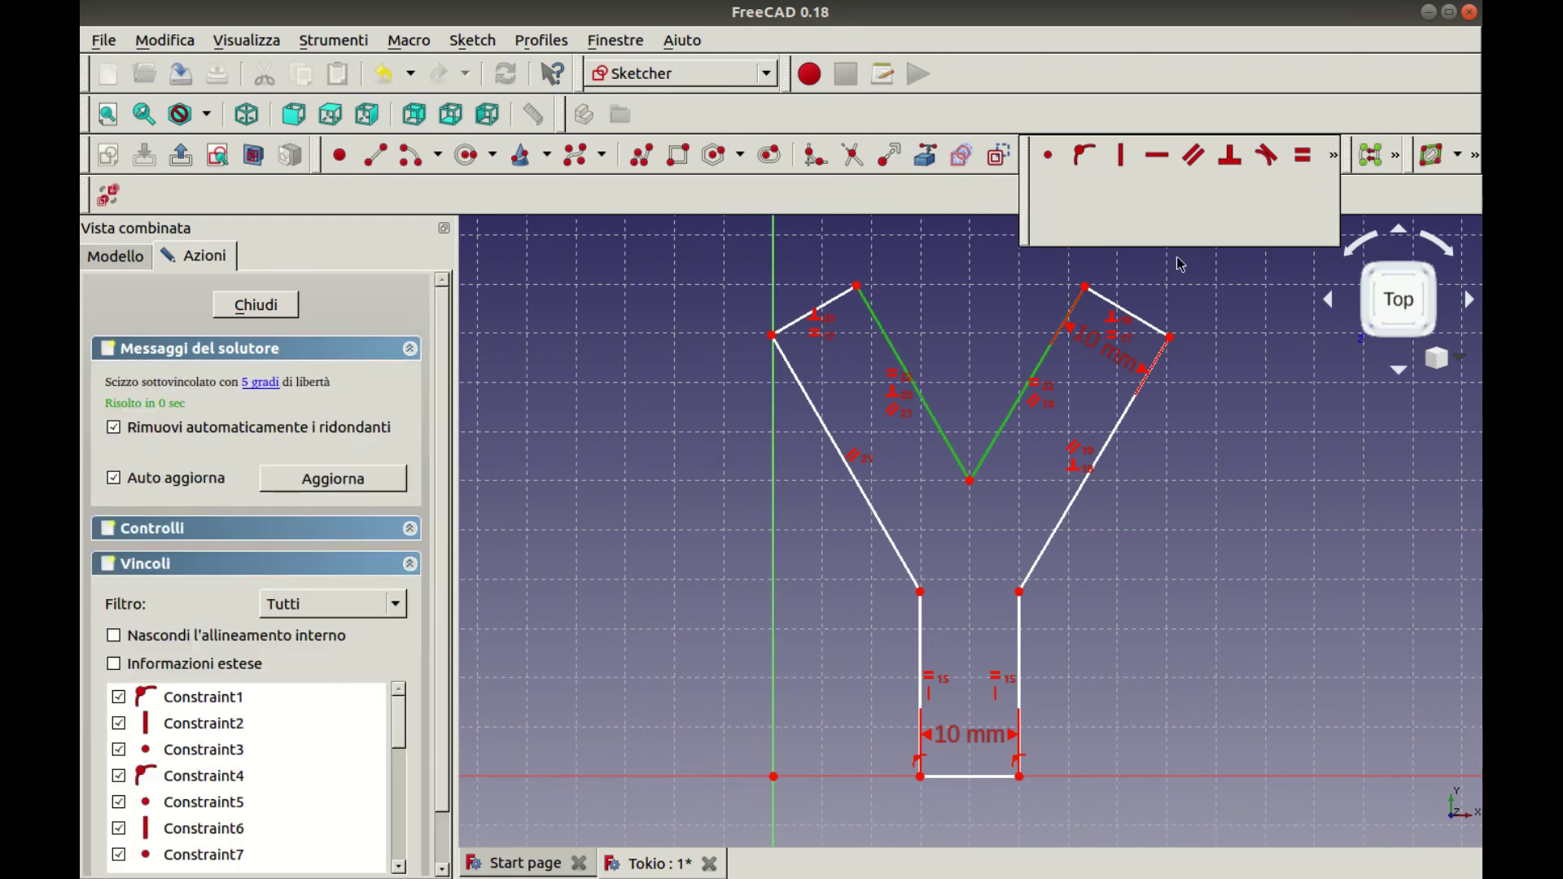
pyautogui.click(1339, 159)
pyautogui.click(1337, 157)
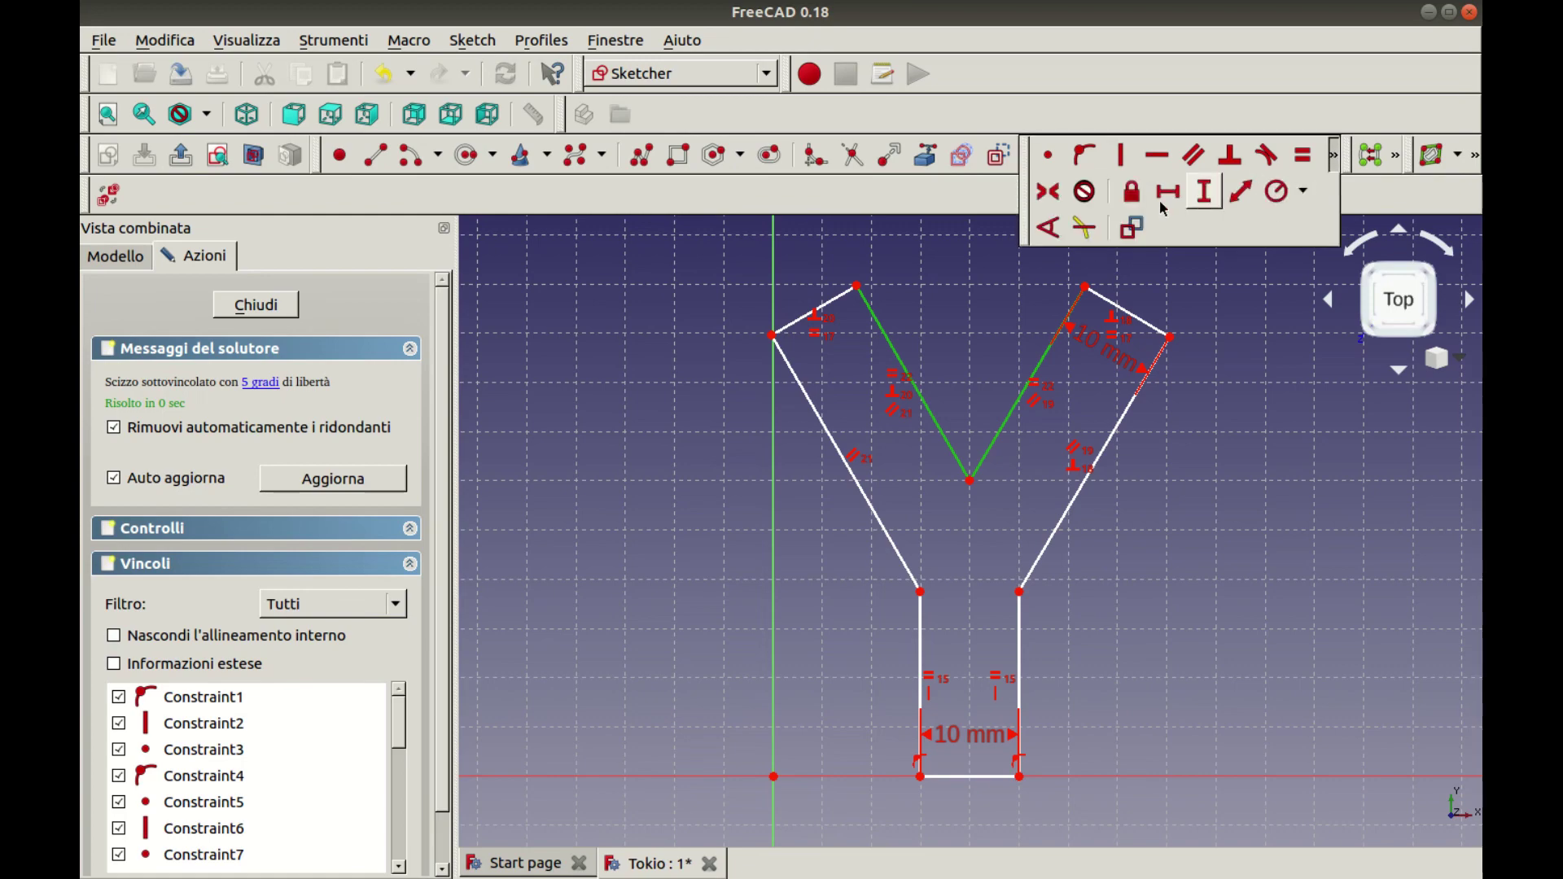
pyautogui.click(1050, 228)
pyautogui.write('60')
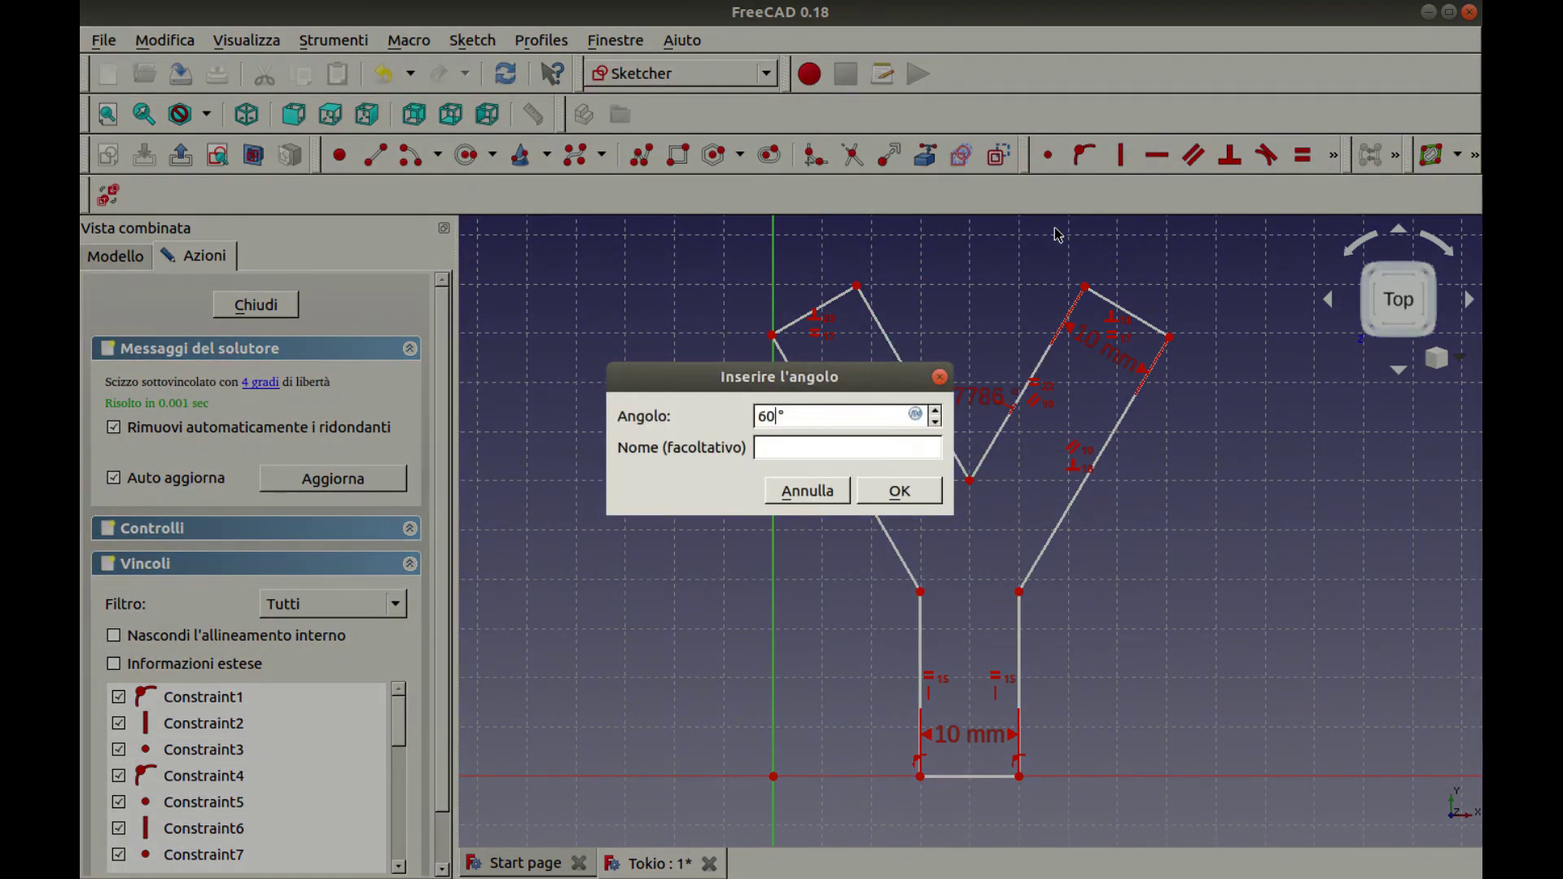
pyautogui.press('Return')
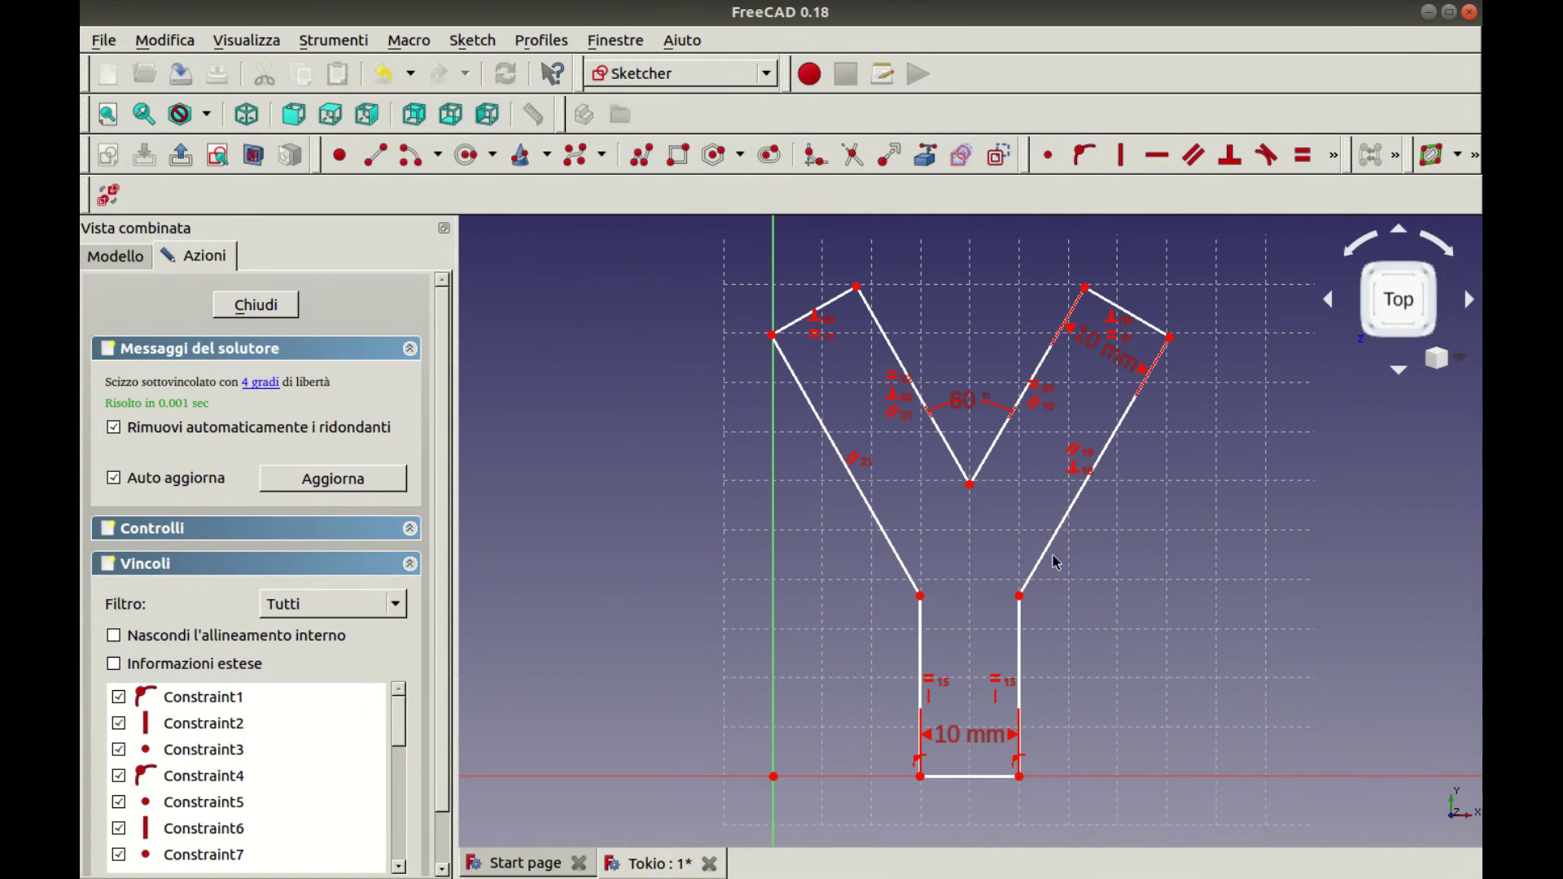
pyautogui.click(1046, 566)
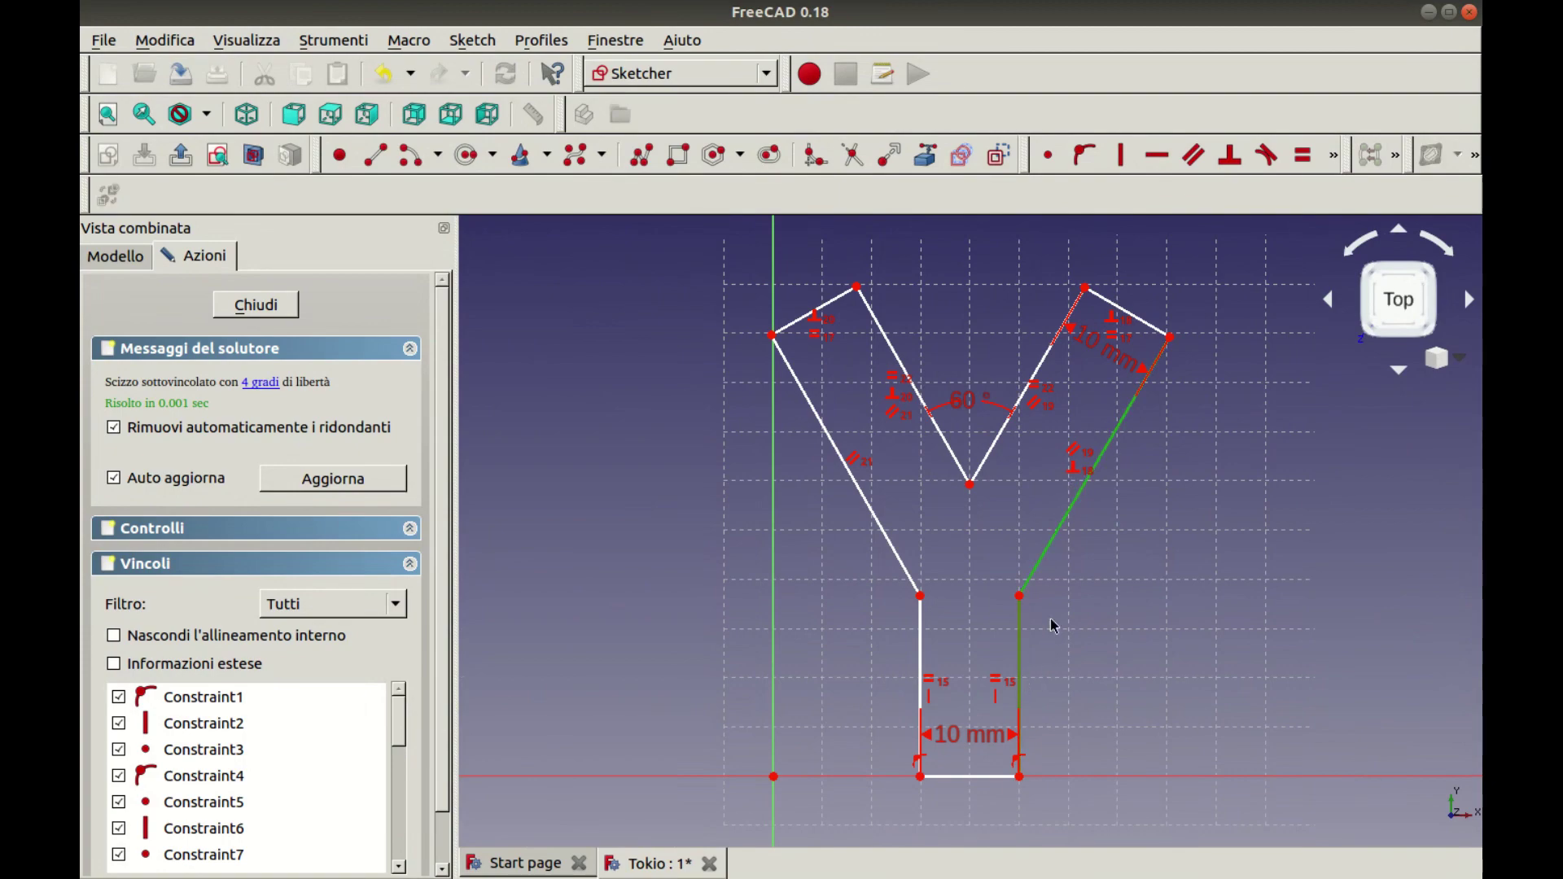
pyautogui.click(1335, 155)
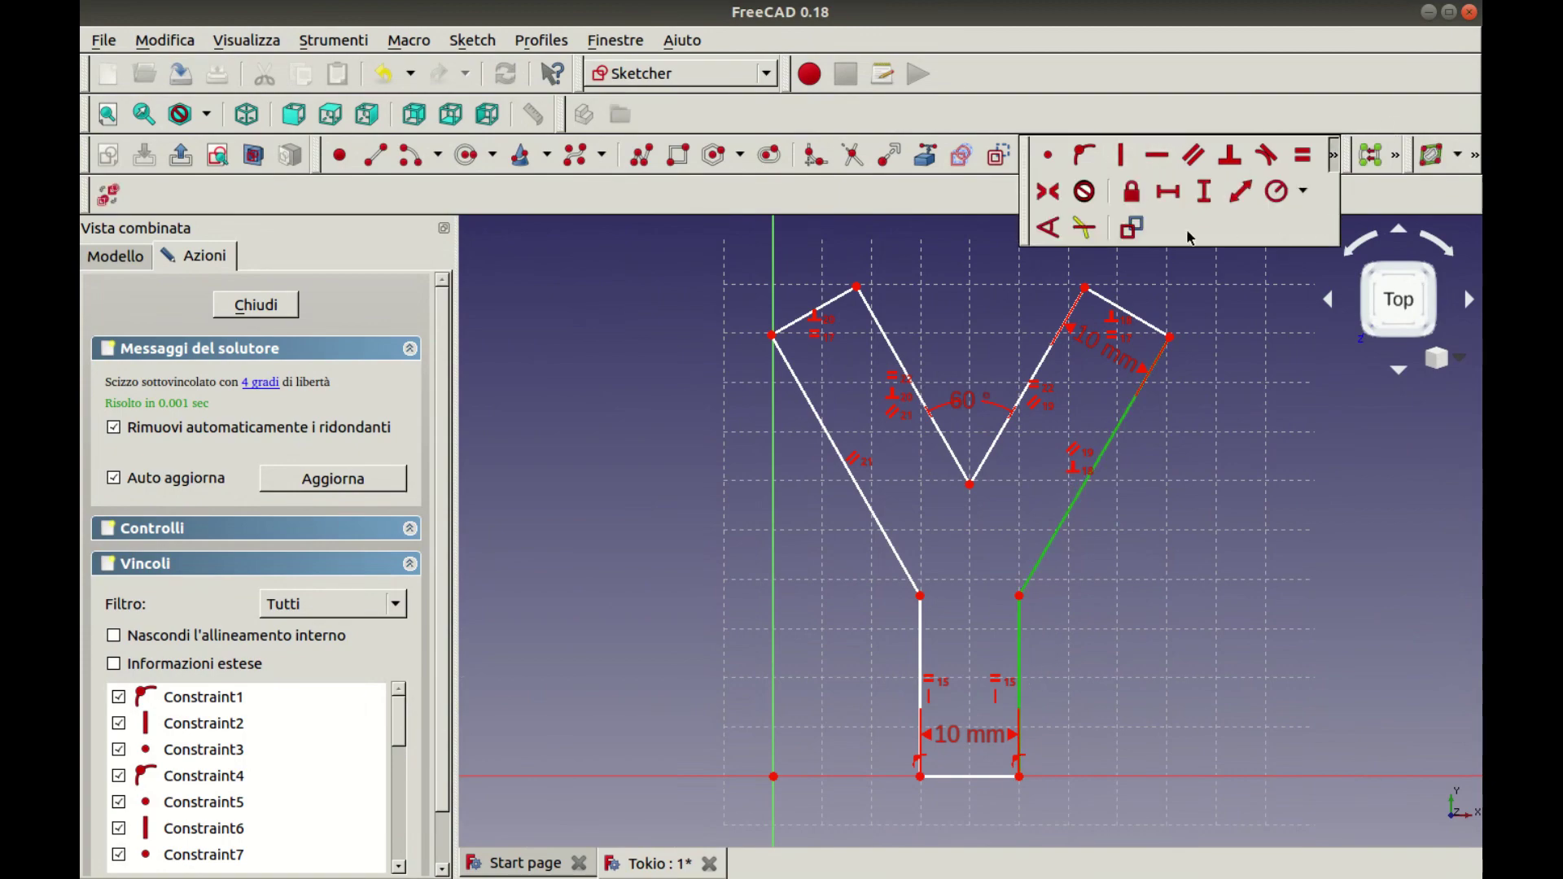
# Fix the right arm to the right stem side at 149.8°, then test the remaining freedom
pyautogui.click(1048, 228)
pyautogui.press('Return')
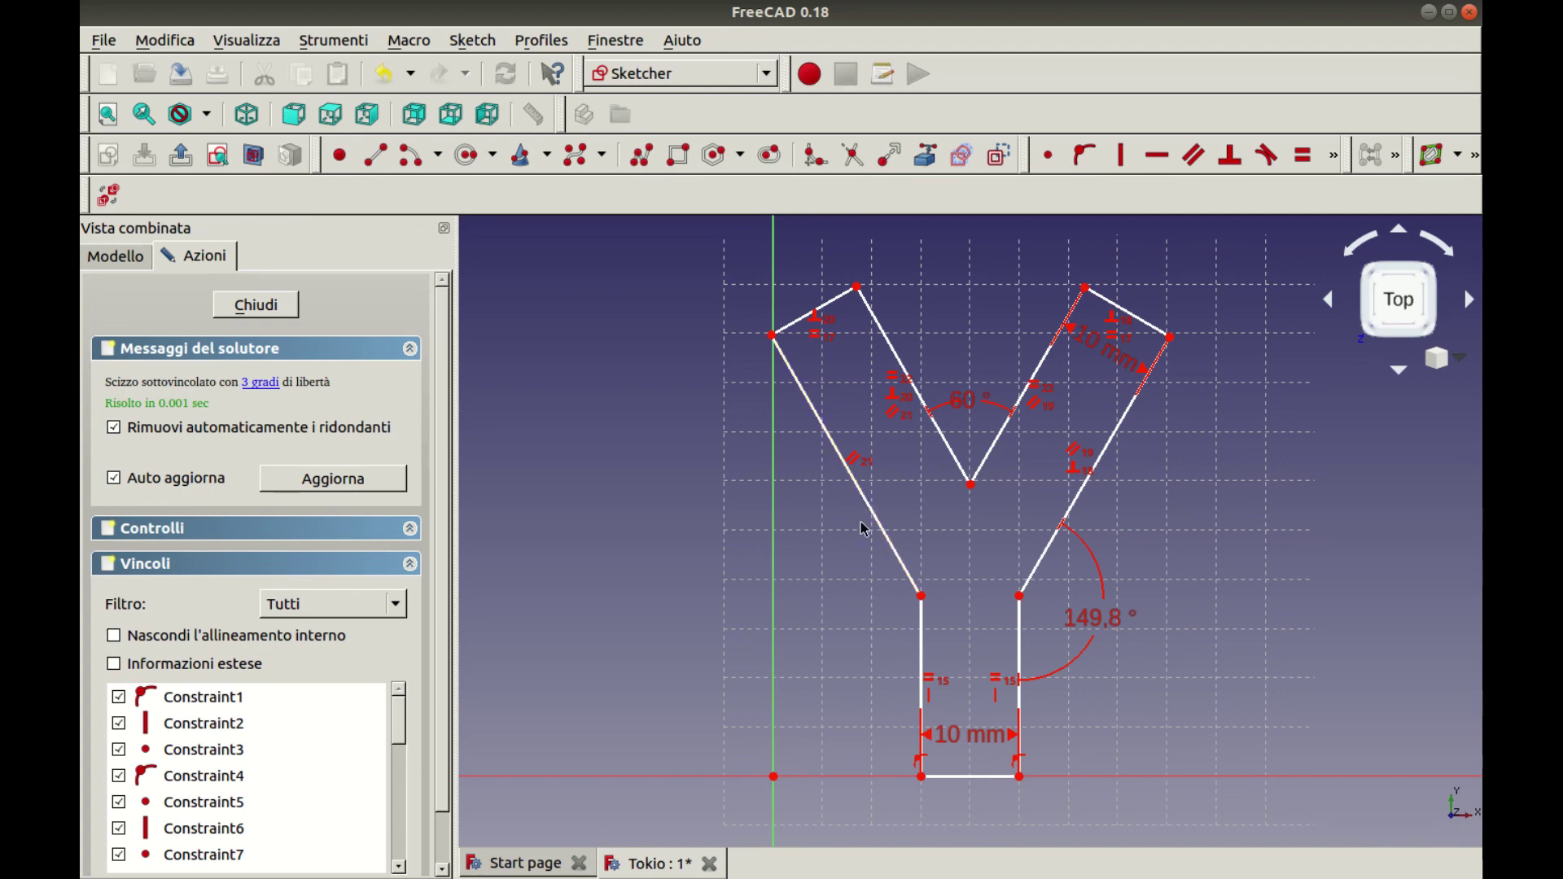
pyautogui.moveTo(840, 308); pyautogui.dragTo(847, 306)
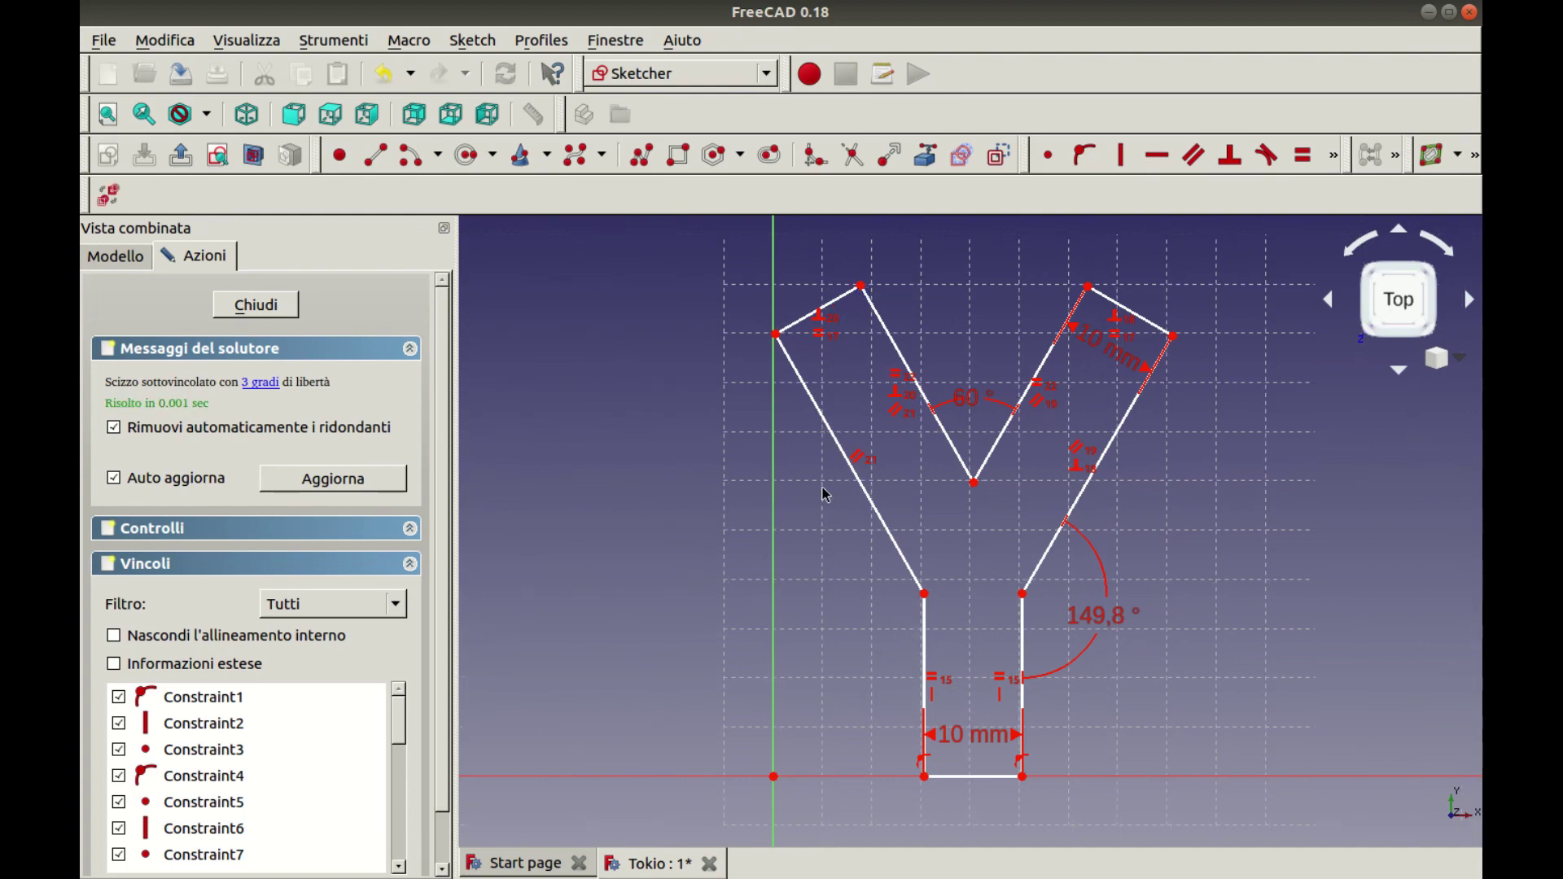
# Give the left arm's outer edge a 30.4 mm length
pyautogui.click(1333, 155)
pyautogui.click(1248, 204)
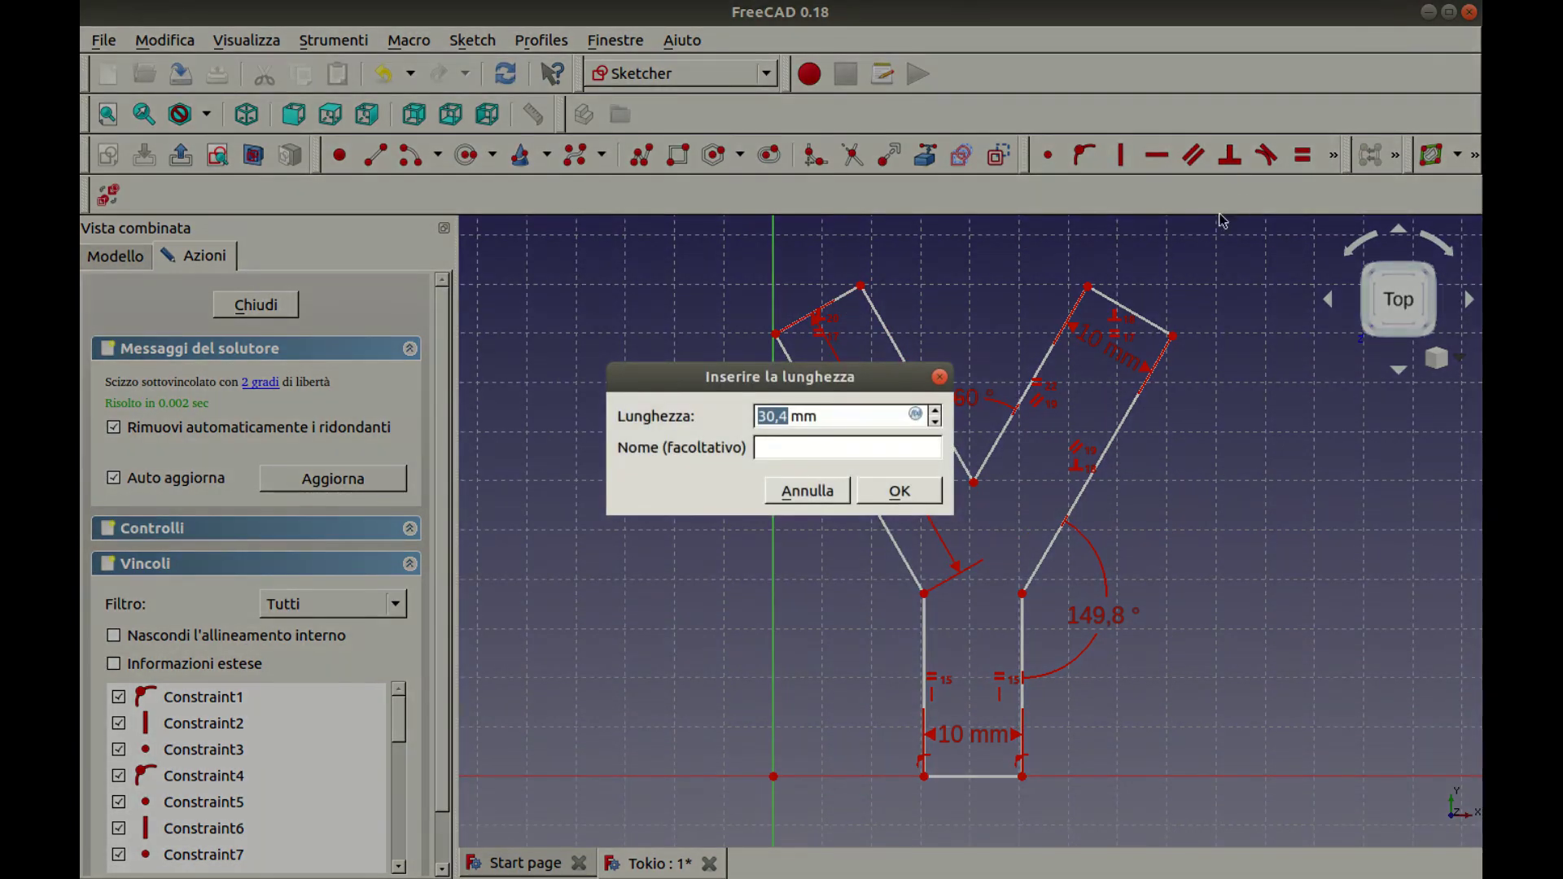
pyautogui.press('Return')
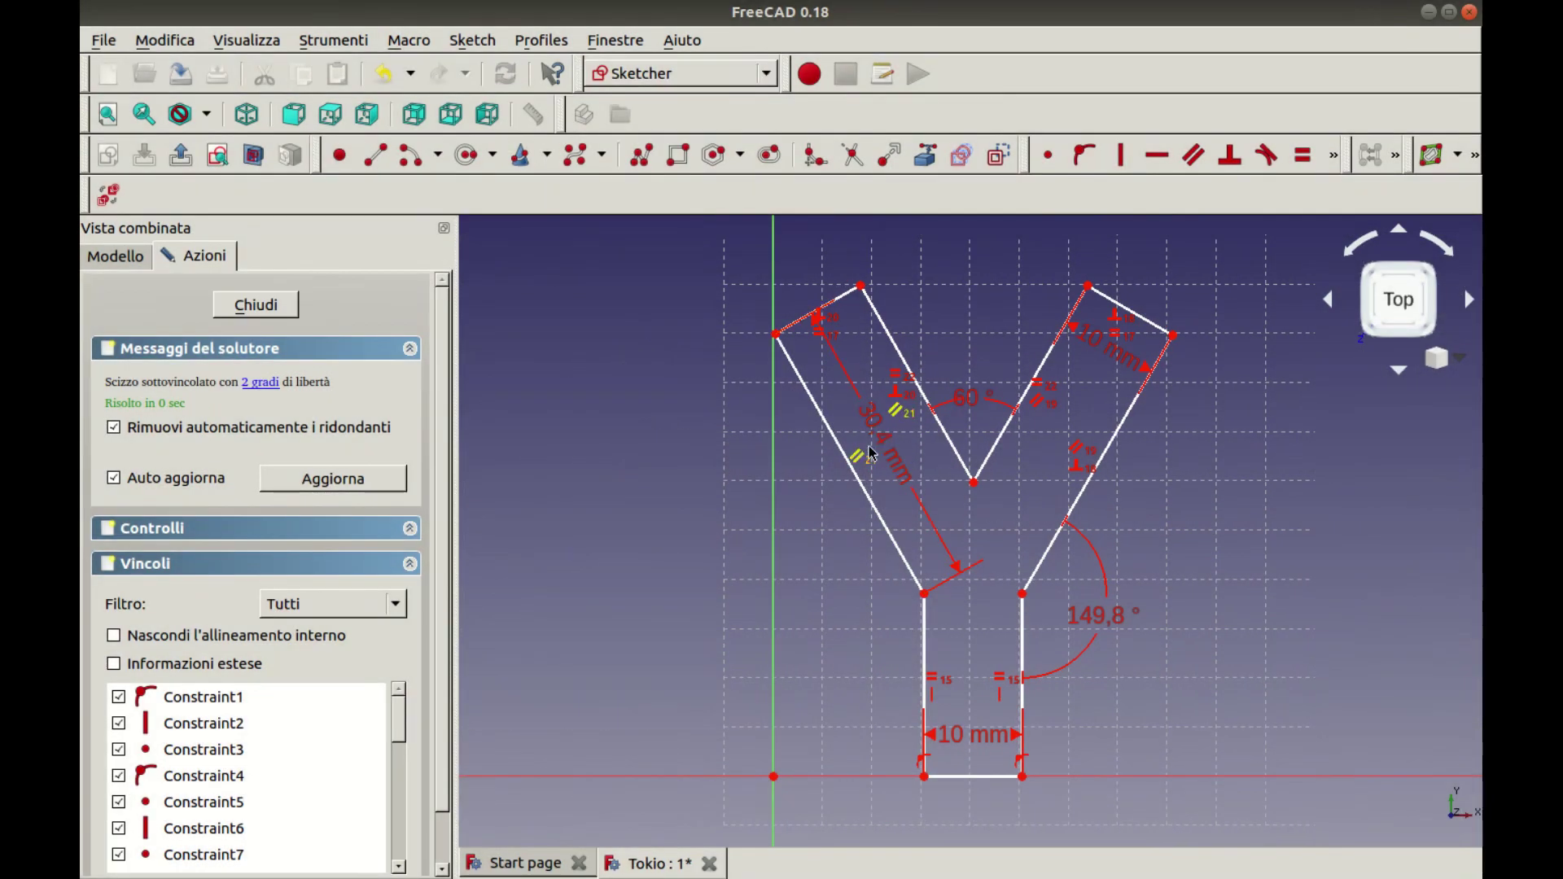
pyautogui.moveTo(883, 446); pyautogui.dragTo(828, 499)
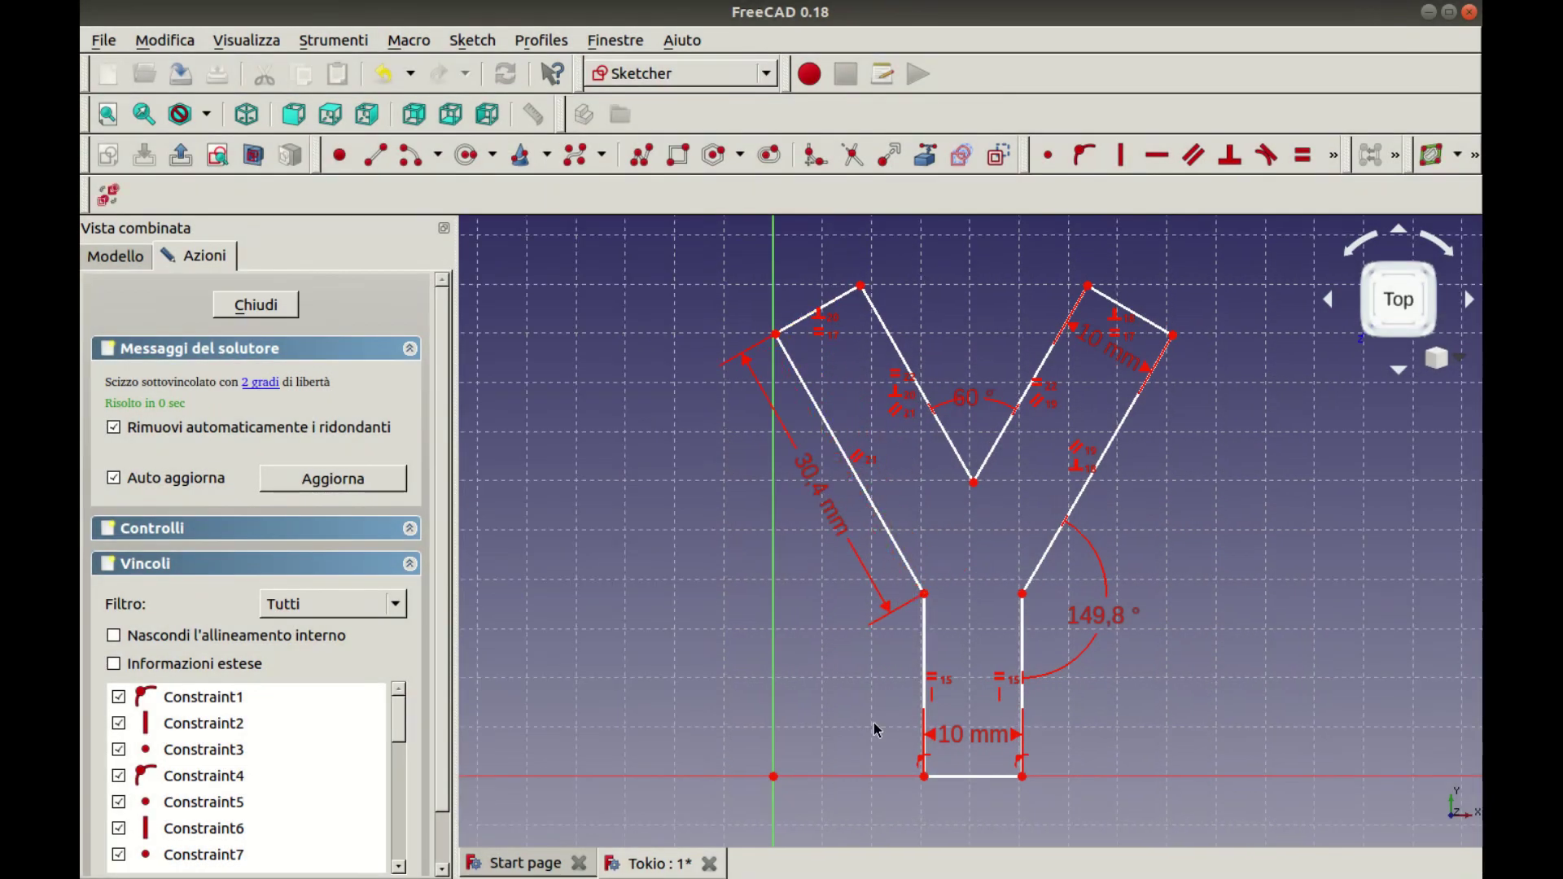
# Place the stem's bottom-left corner on the origin and set an 18.7 mm stem height
pyautogui.click(924, 776)
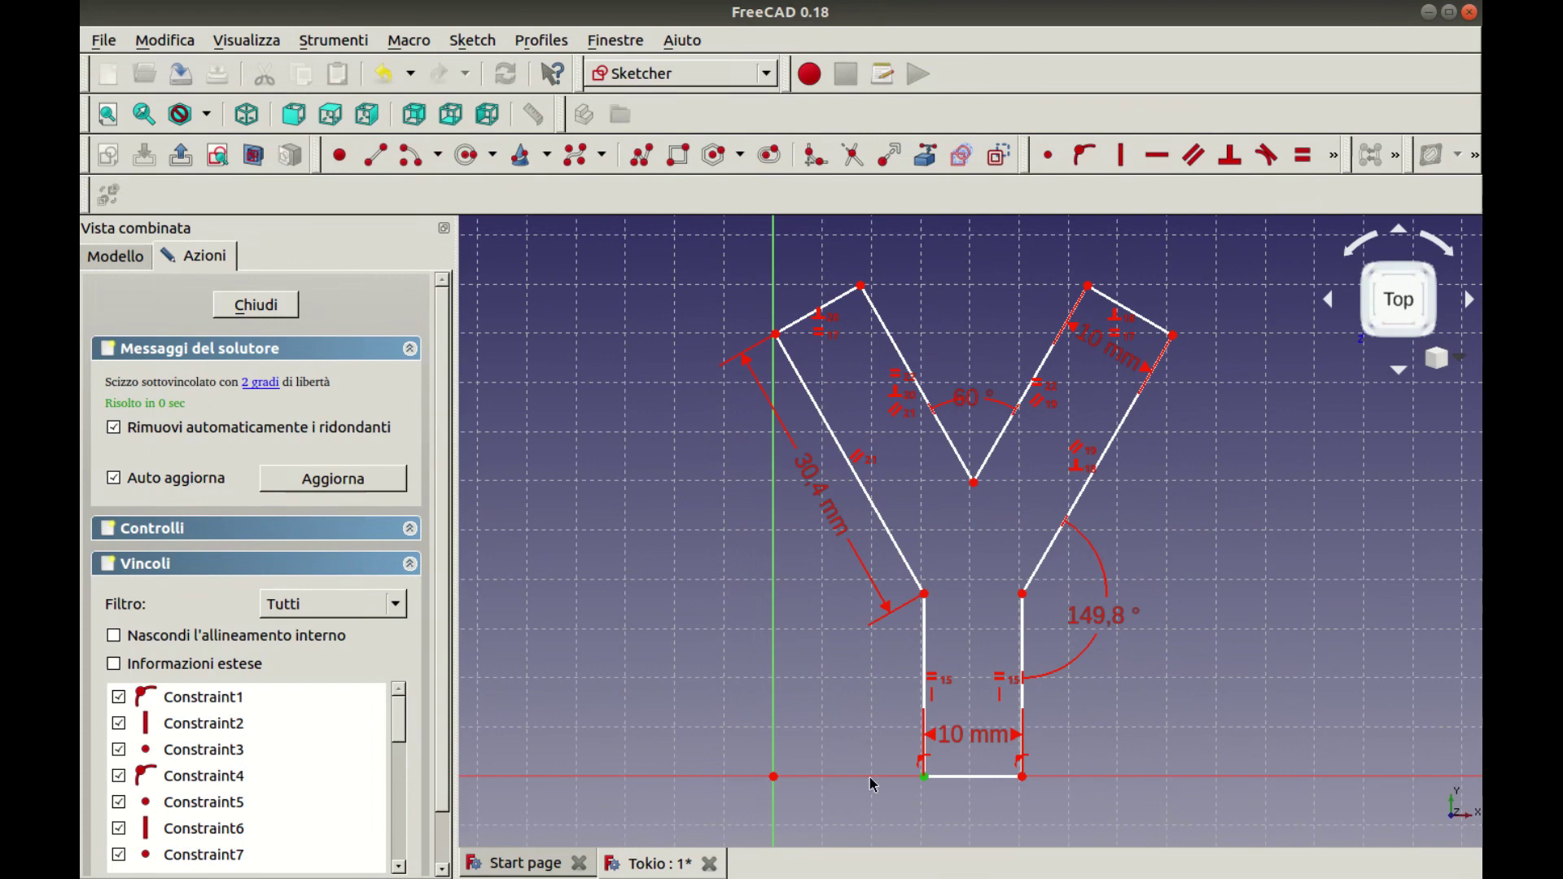
pyautogui.keyDown('ctrl'); pyautogui.click(774, 775); pyautogui.keyUp('ctrl')
pyautogui.click(1047, 160)
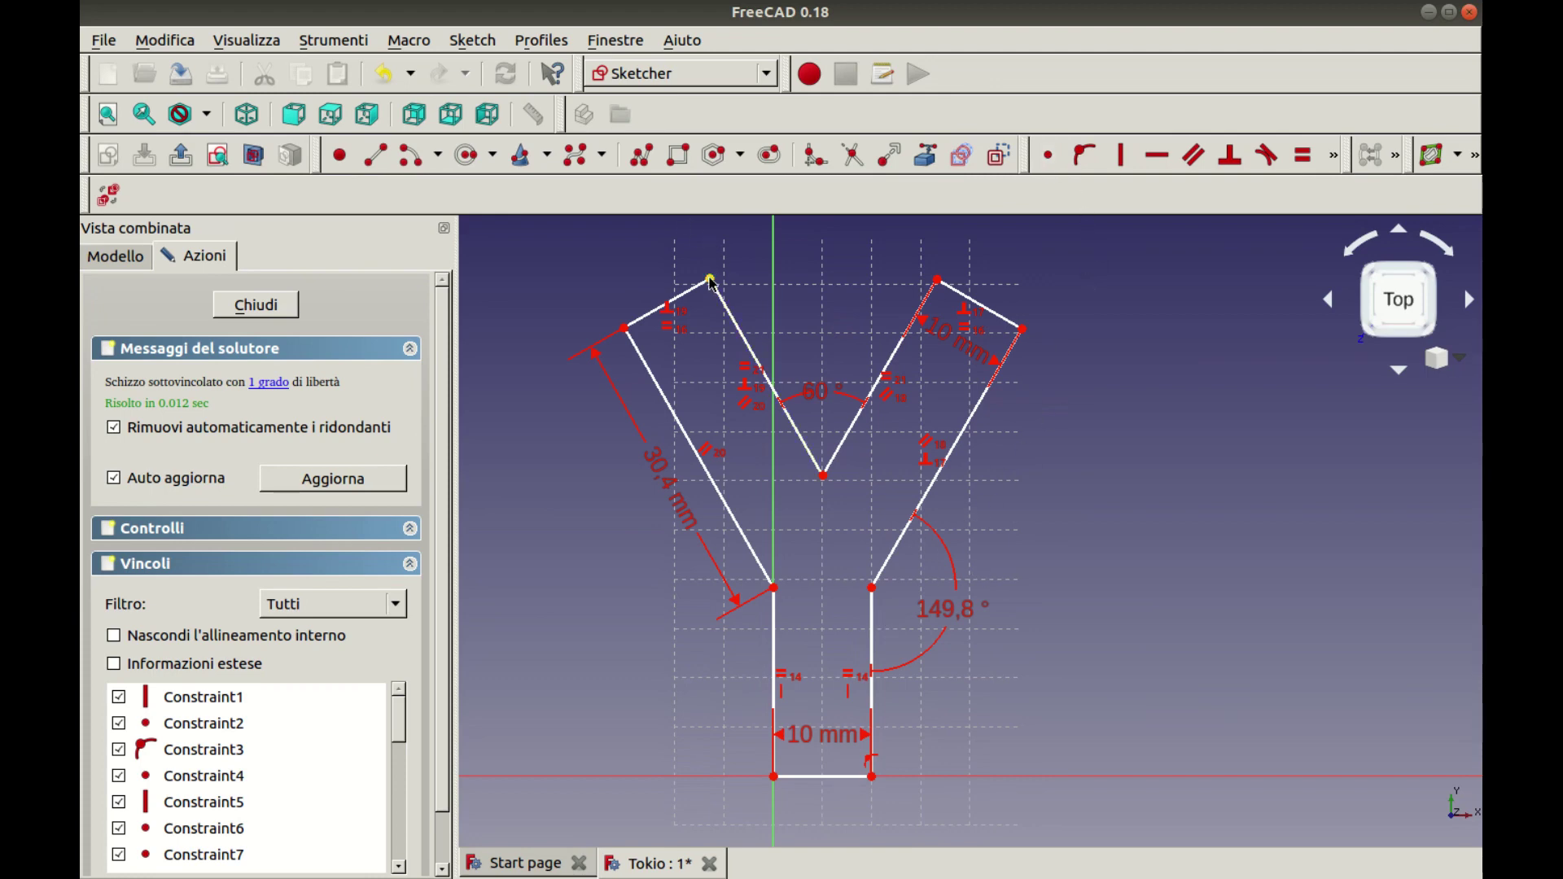
pyautogui.moveTo(710, 281); pyautogui.dragTo(728, 295)
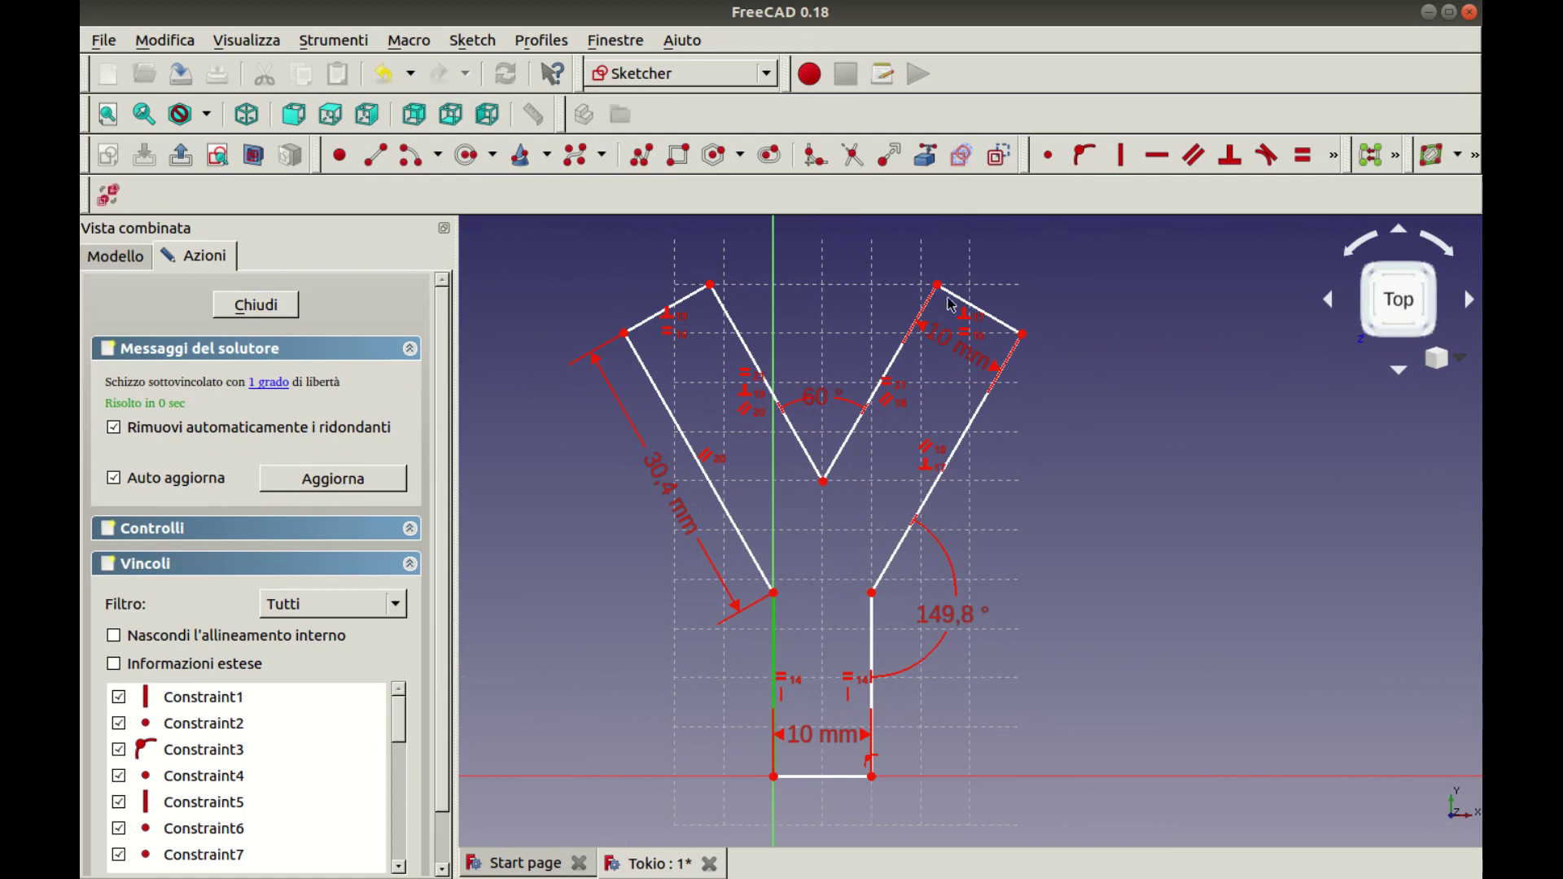
pyautogui.click(1340, 166)
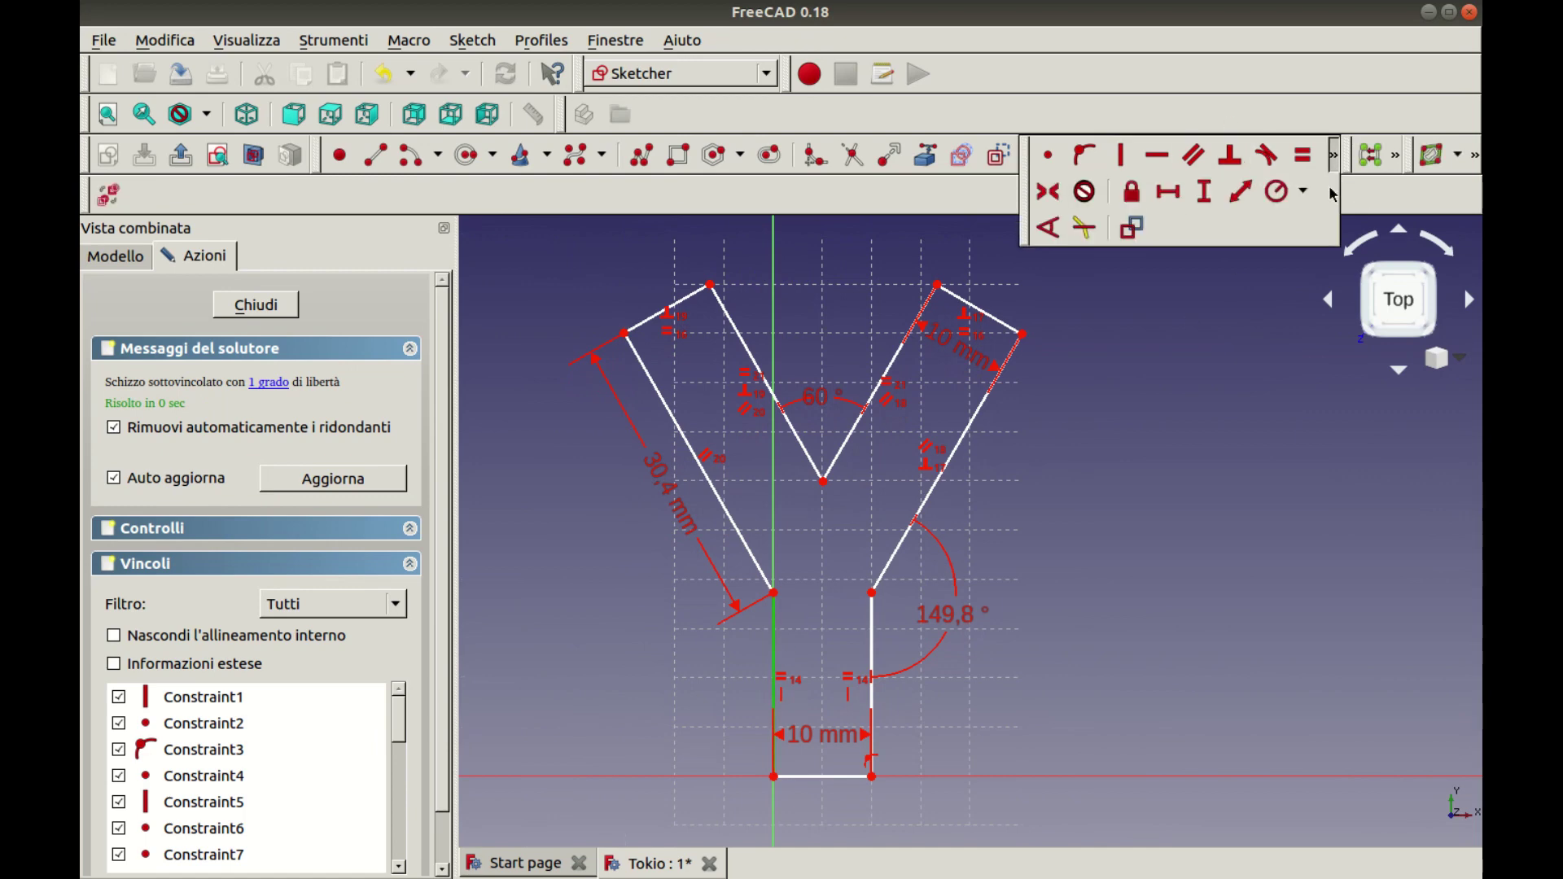
pyautogui.click(1196, 188)
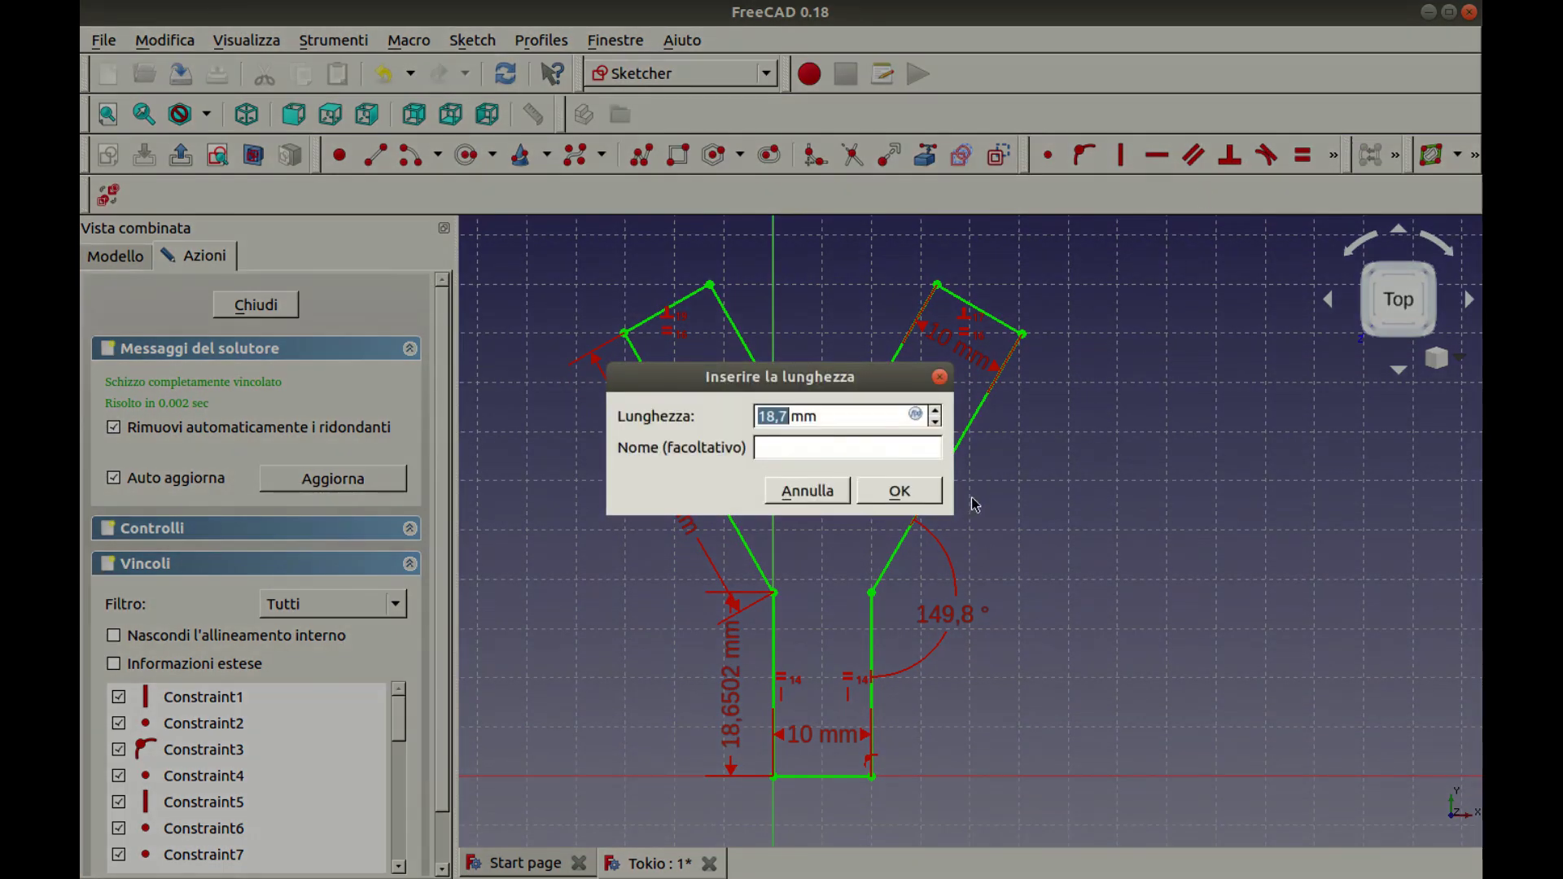
pyautogui.click(902, 492)
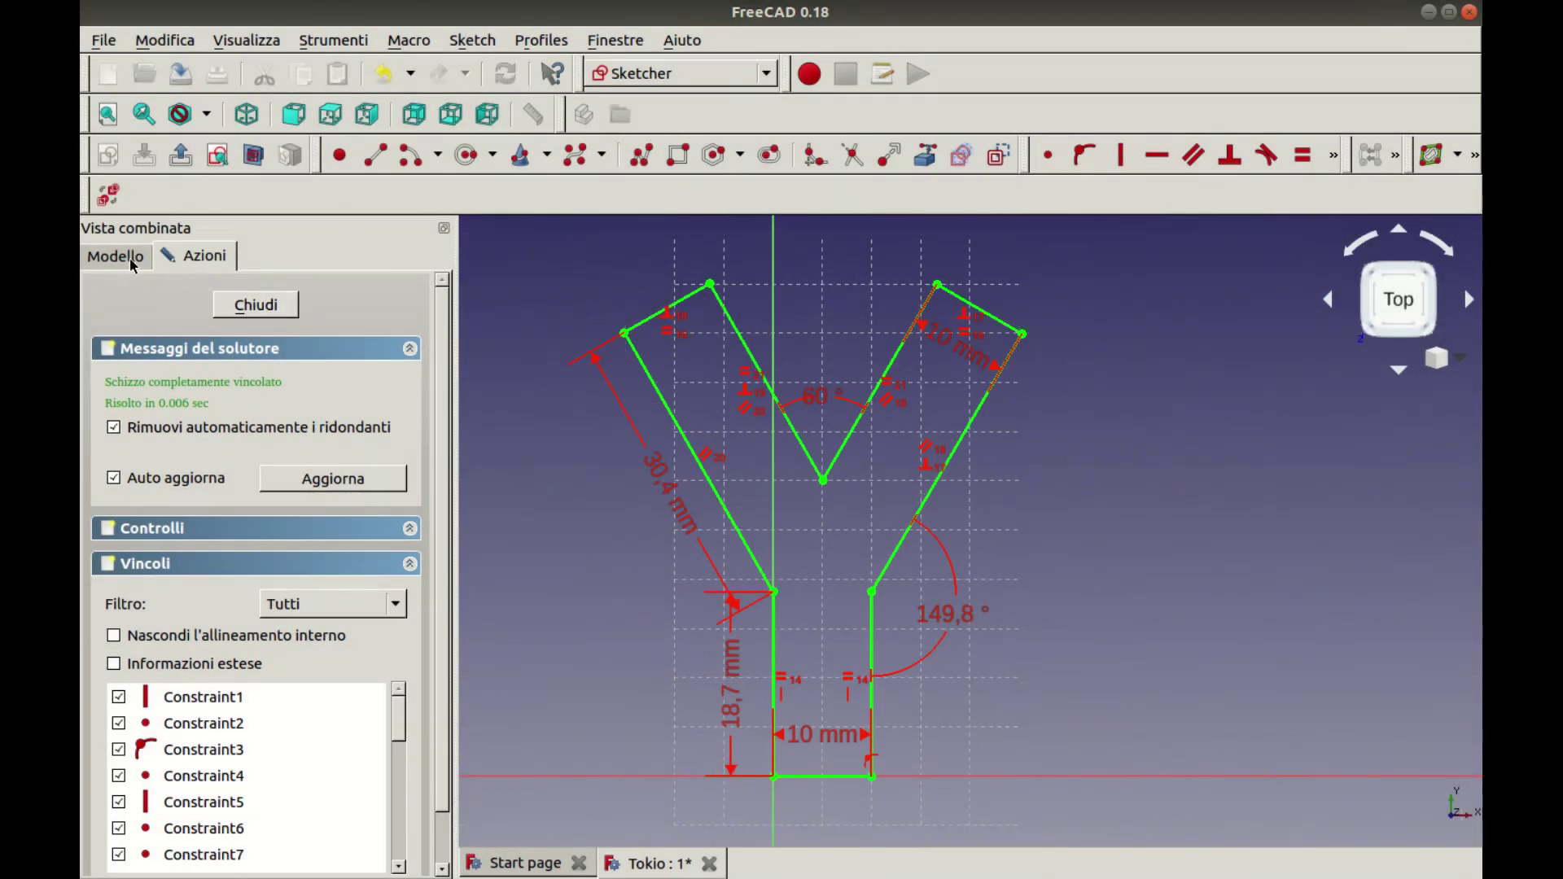
# Close the Y sketch and pad it 10 mm into a solid
pyautogui.click(256, 304)
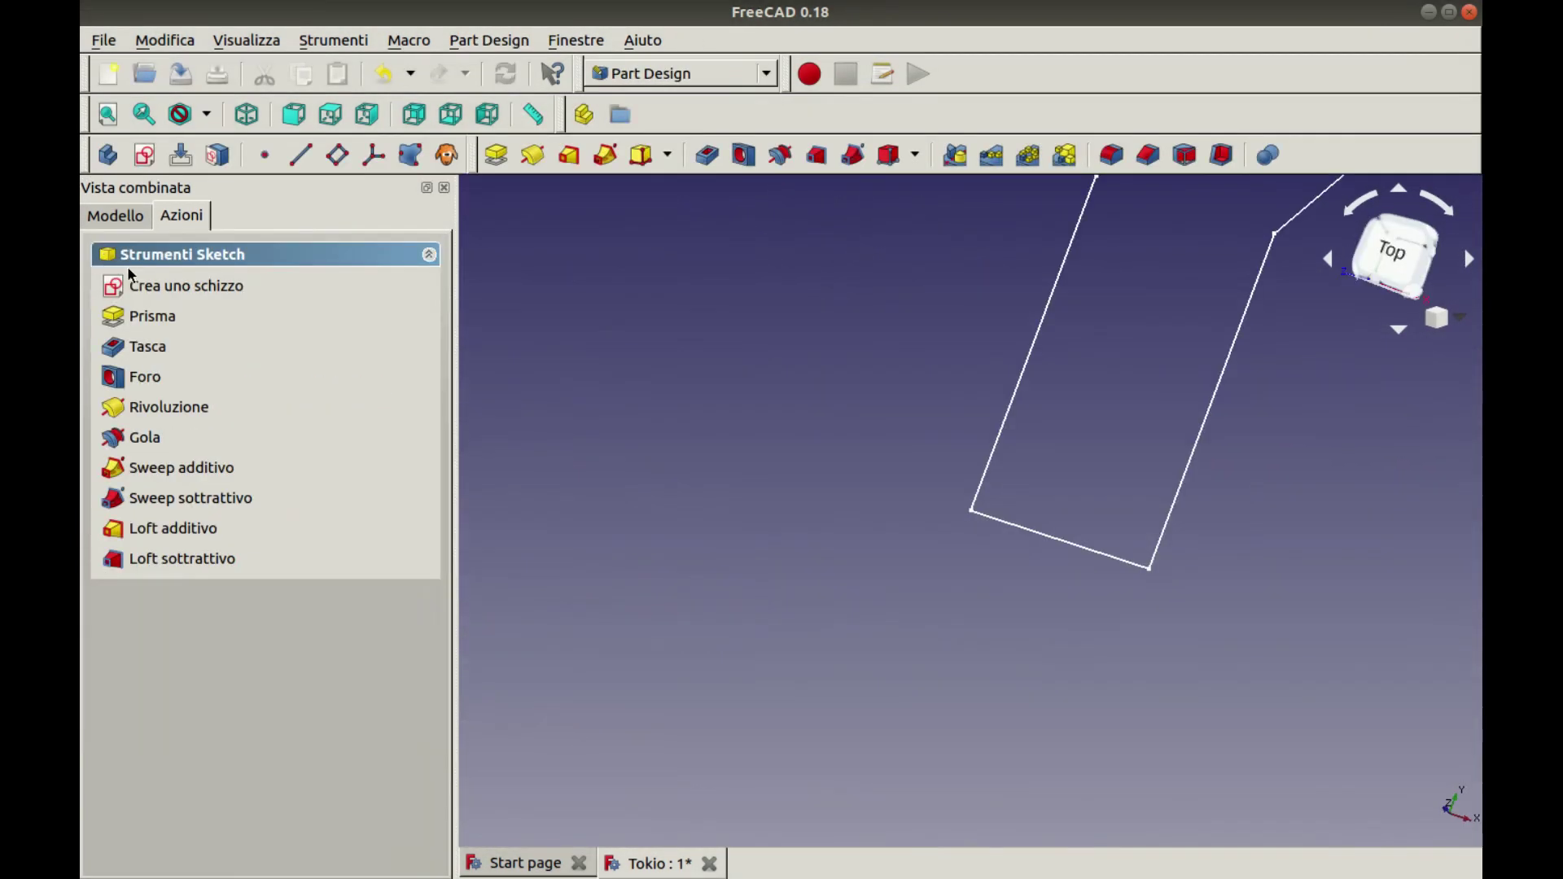
pyautogui.click(147, 316)
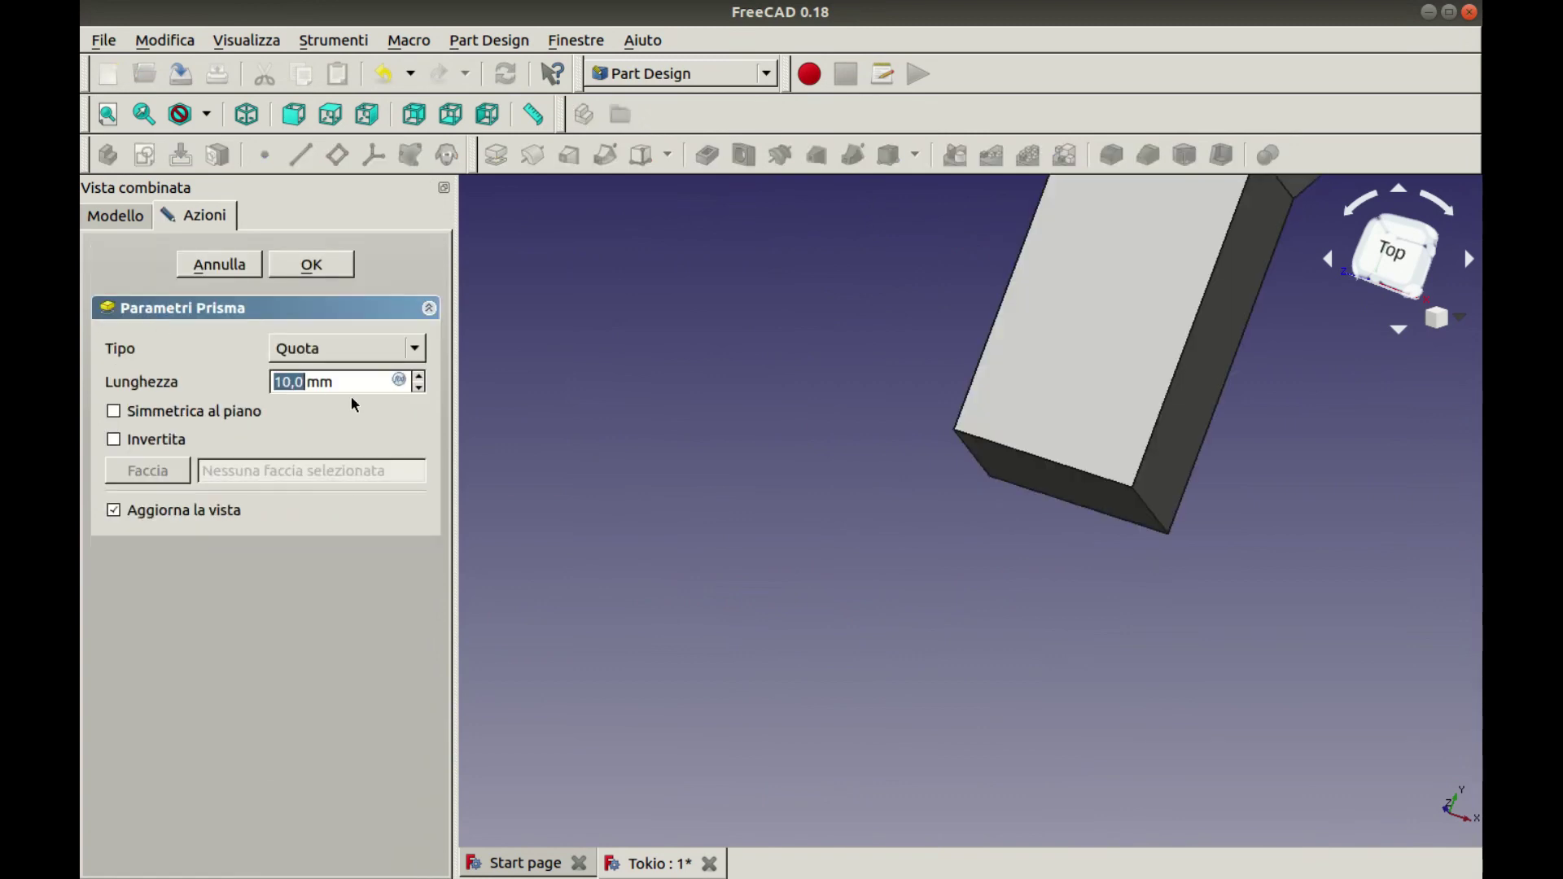
pyautogui.press('Return')
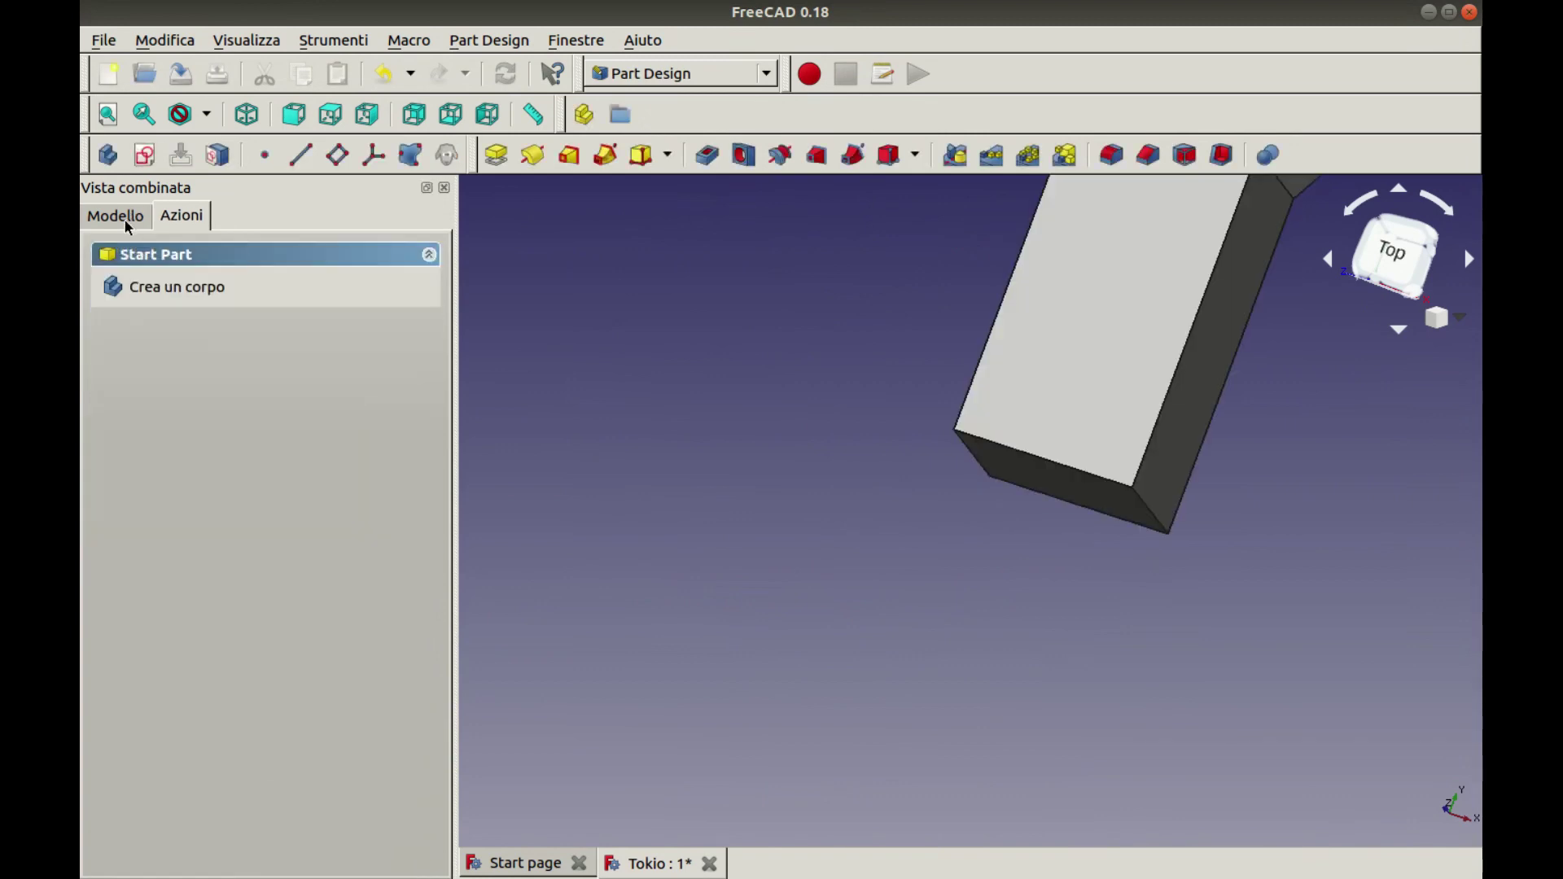
# Duplicate body O1 in the model tree and label the copy O2
pyautogui.click(128, 224)
pyautogui.click(115, 364)
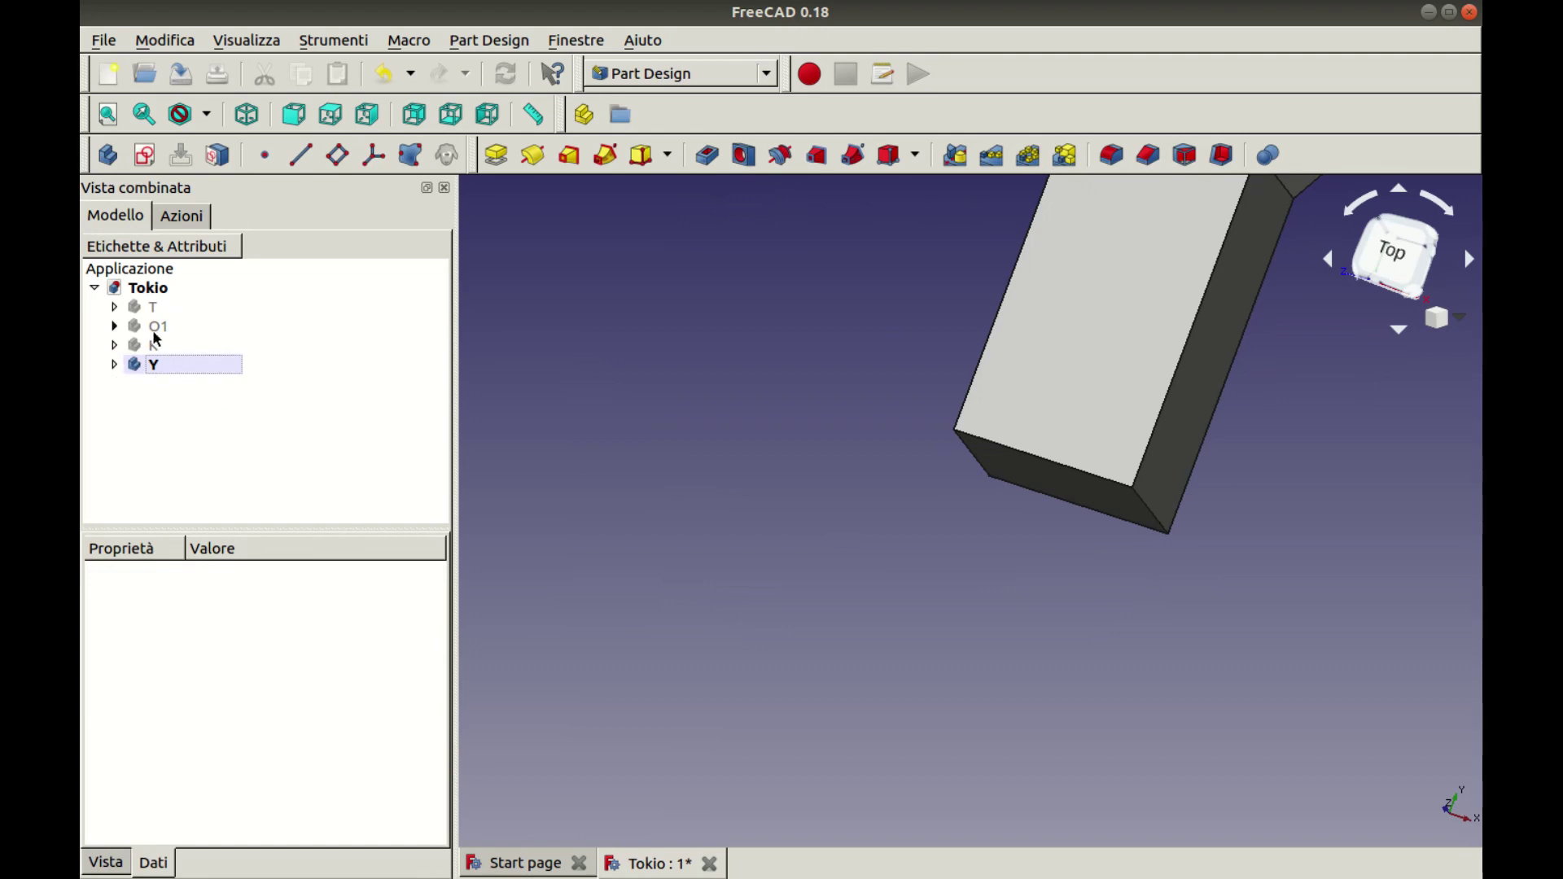
pyautogui.click(159, 327)
pyautogui.hotkey('ctrl', 'c')
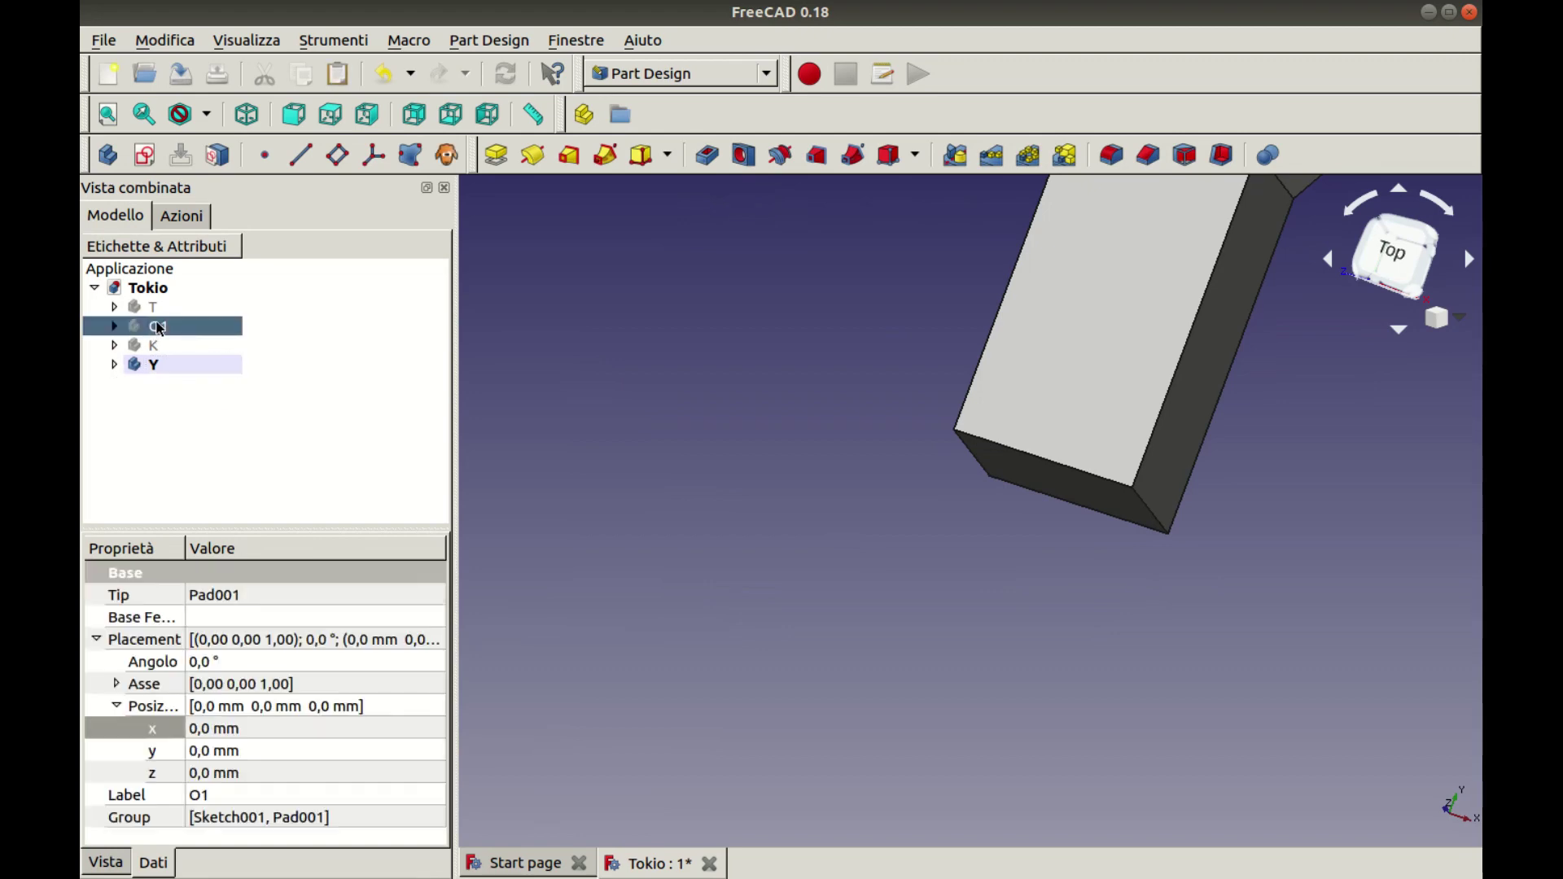
pyautogui.hotkey('ctrl', 'v')
pyautogui.click(180, 386)
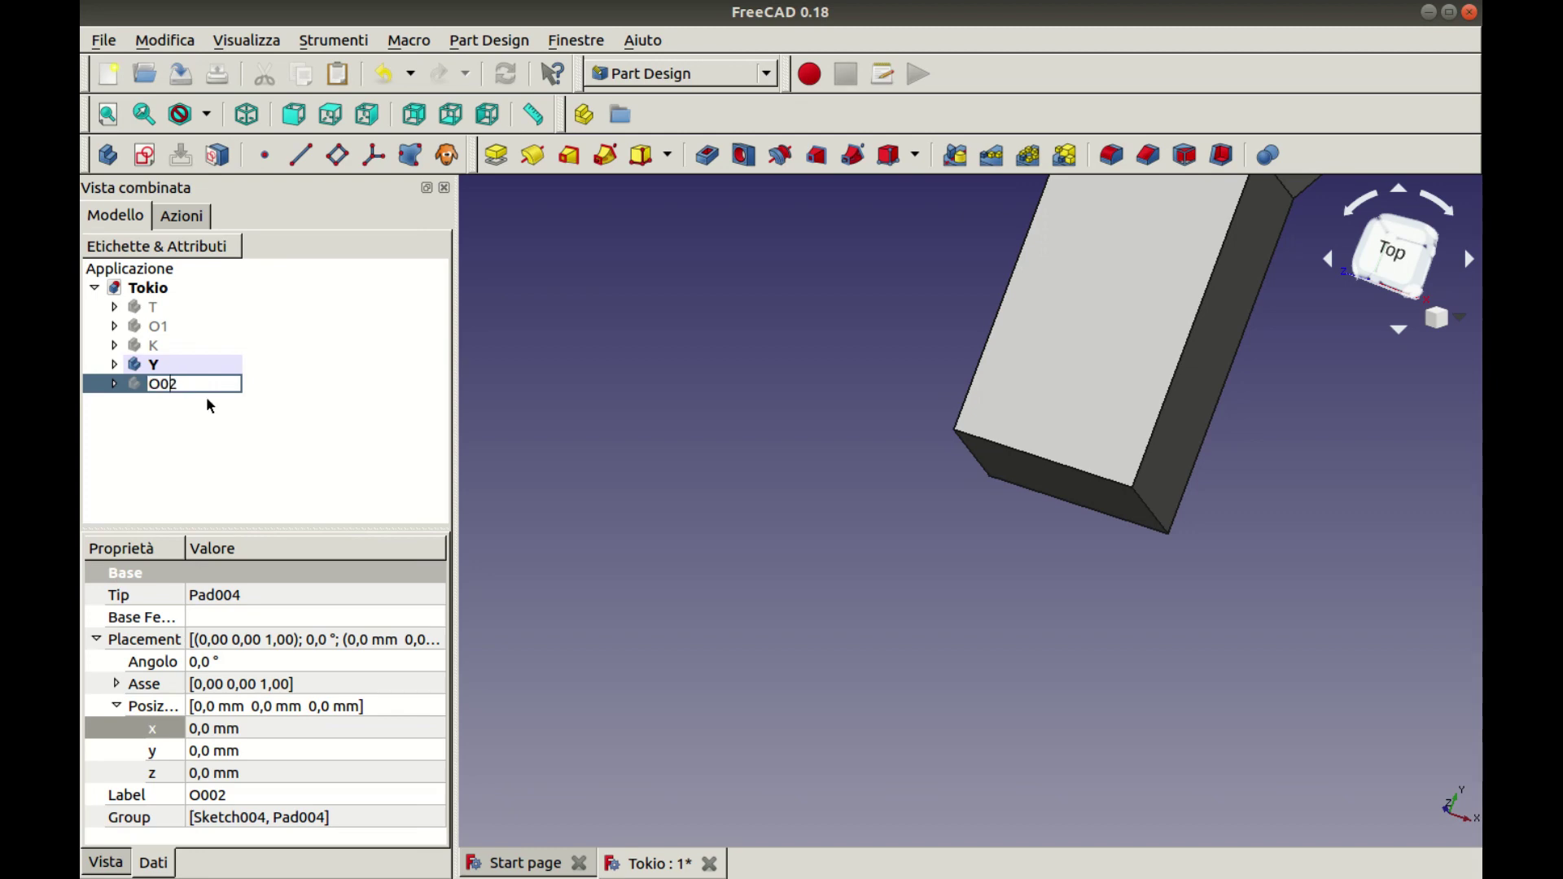
pyautogui.click(334, 392)
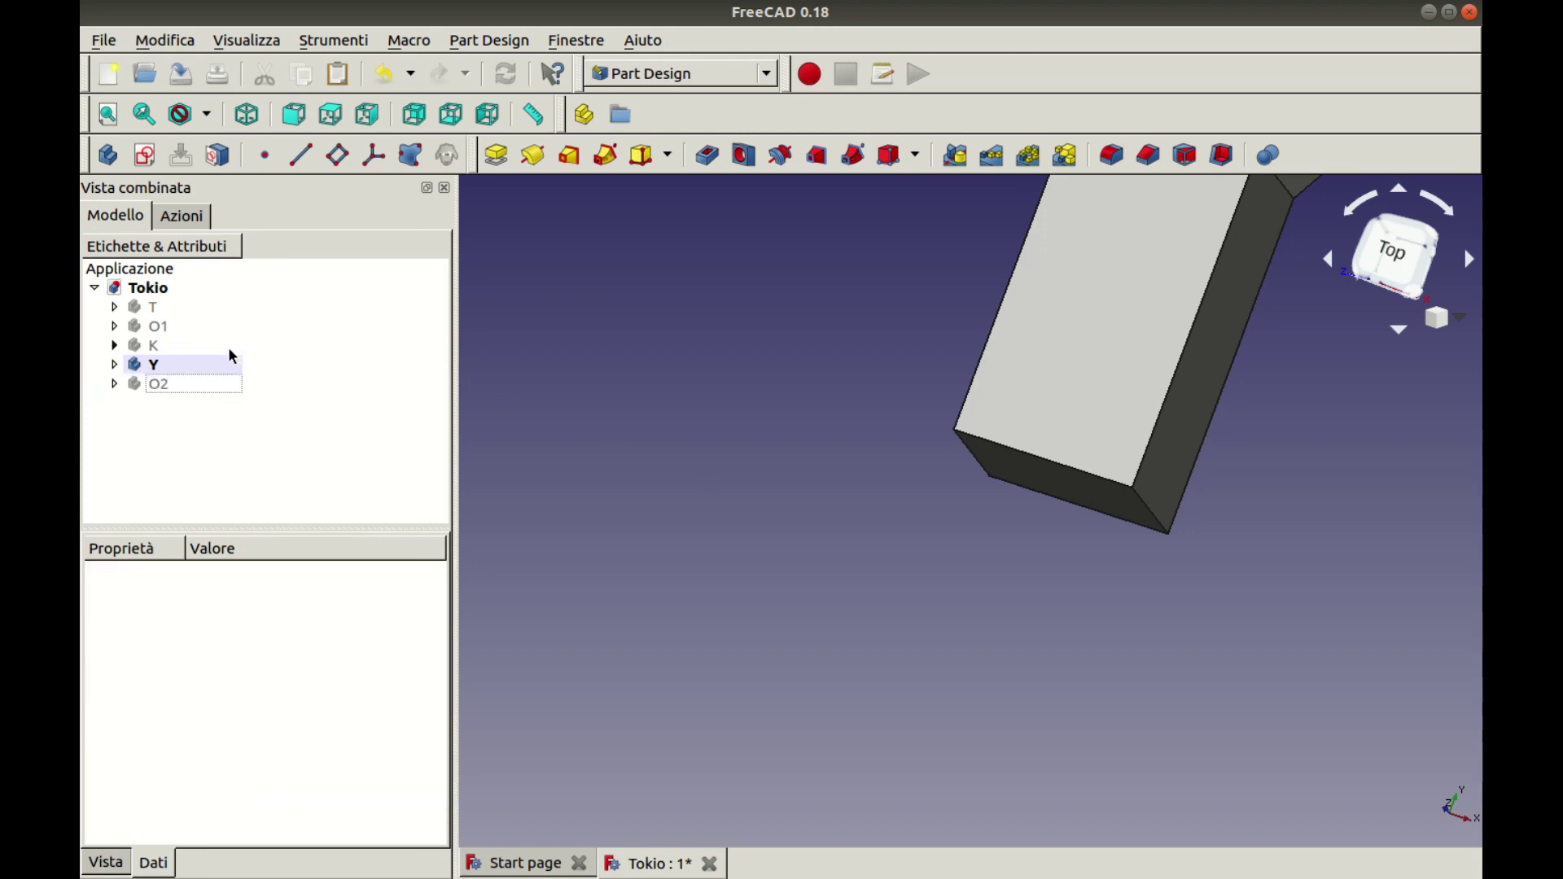
# Open the Shape Color chooser for body Y from its View properties
pyautogui.click(206, 371)
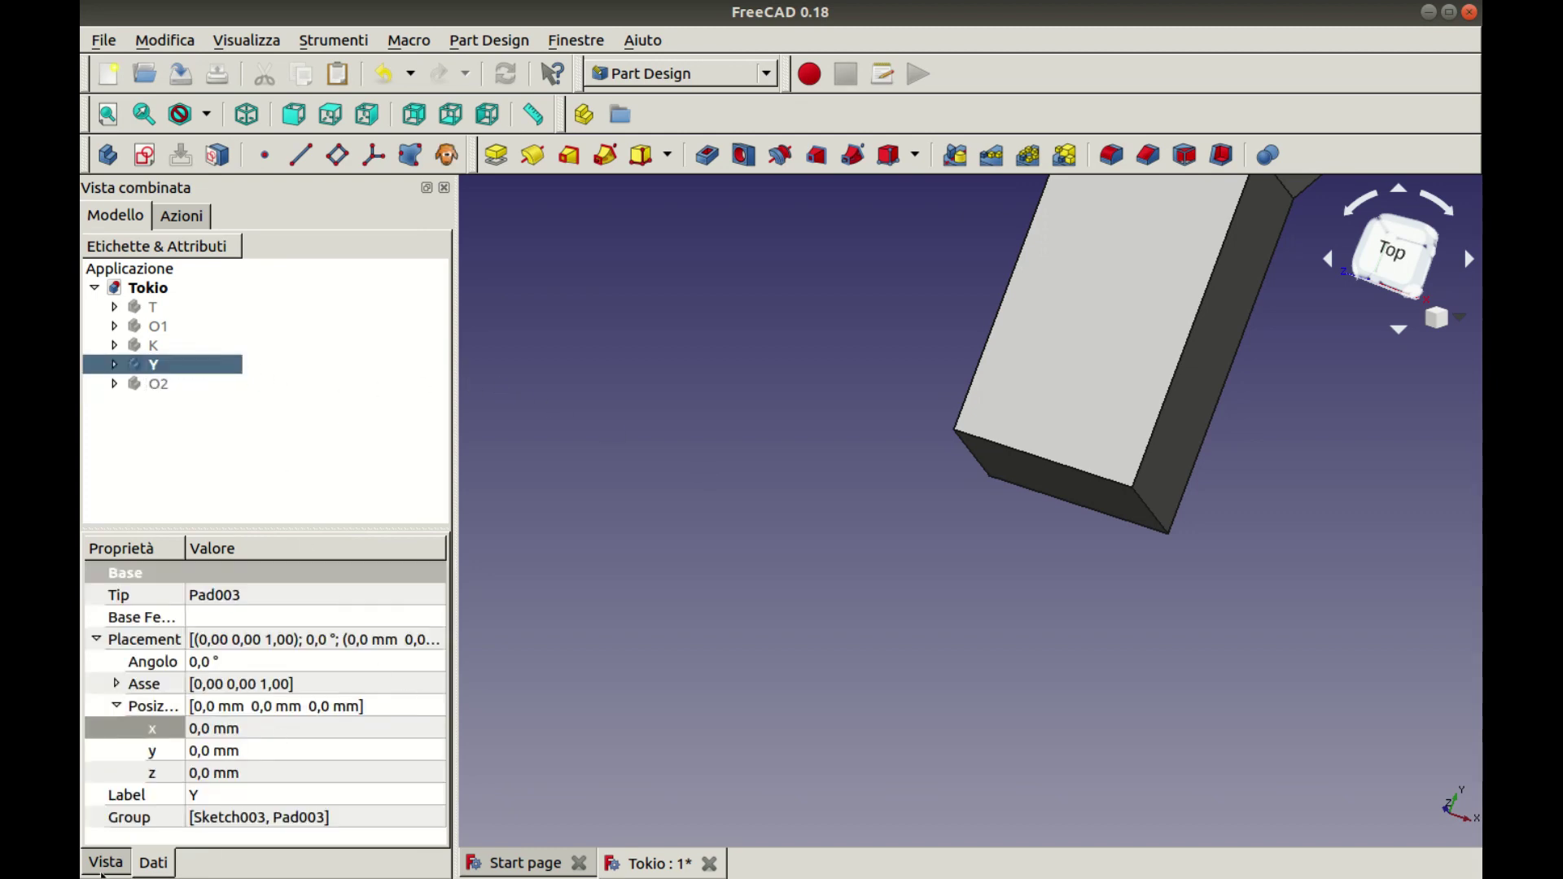
pyautogui.click(101, 868)
pyautogui.scroll(-2, 284, 802)
pyautogui.click(252, 770)
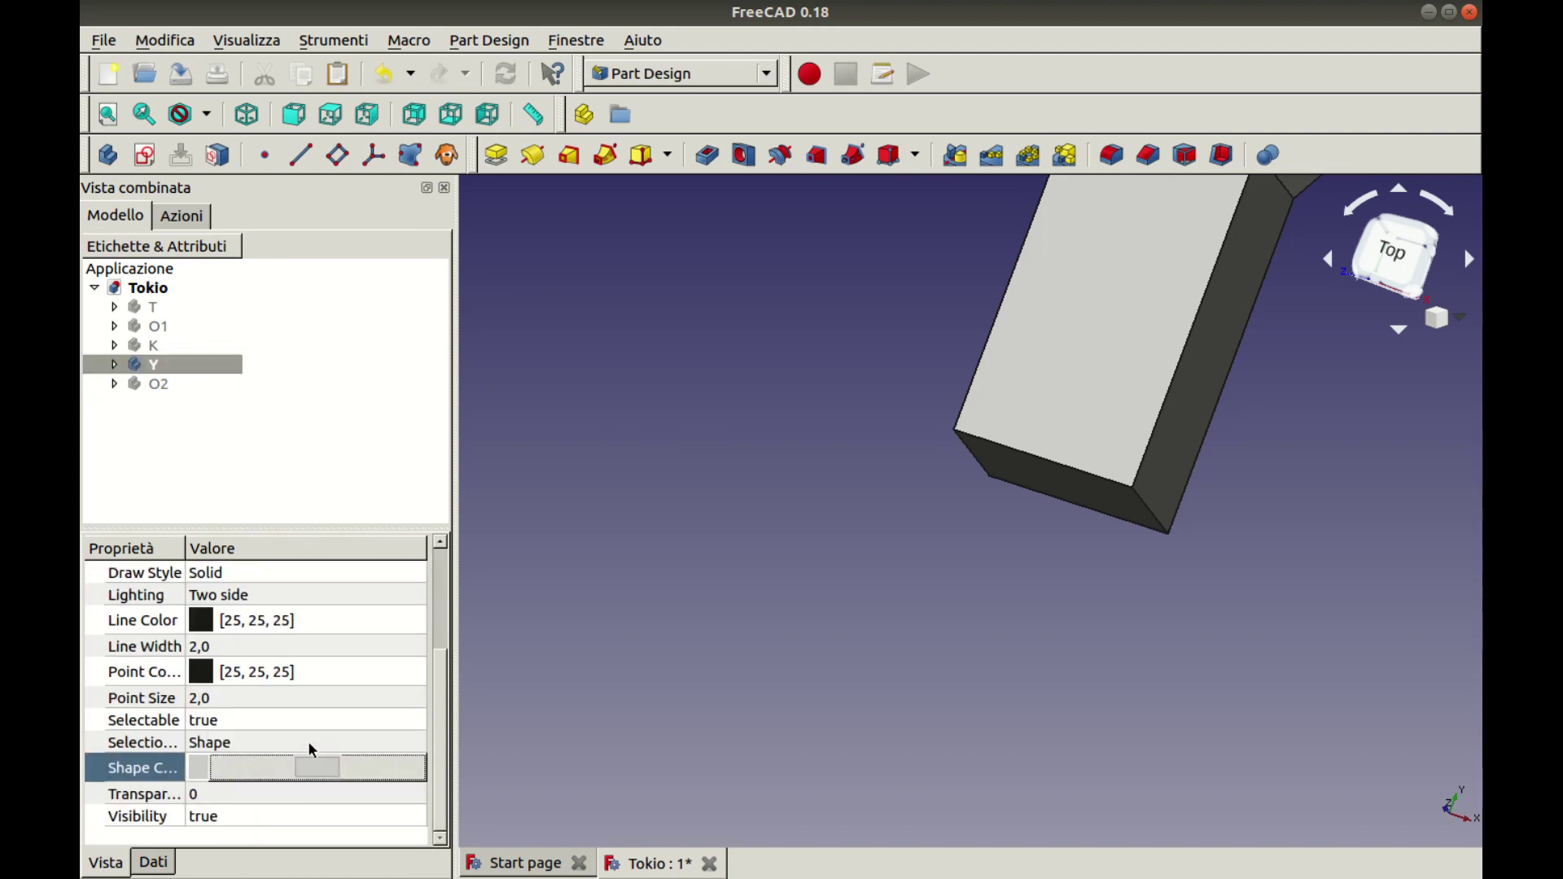
pyautogui.click(317, 768)
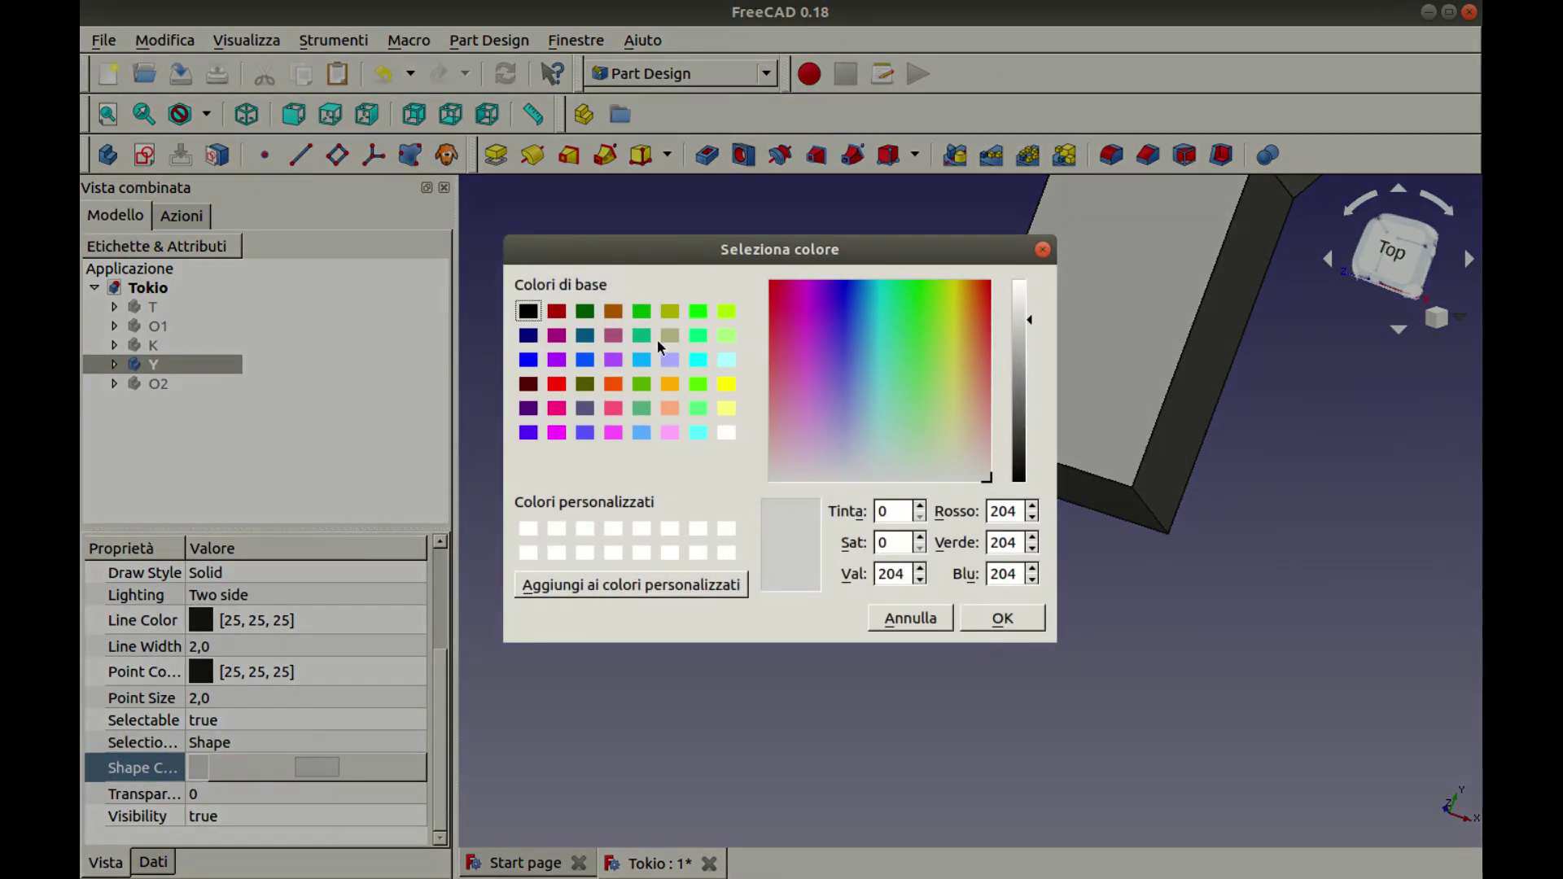
# Colour the Y letter a slightly darkened yellow
pyautogui.click(724, 387)
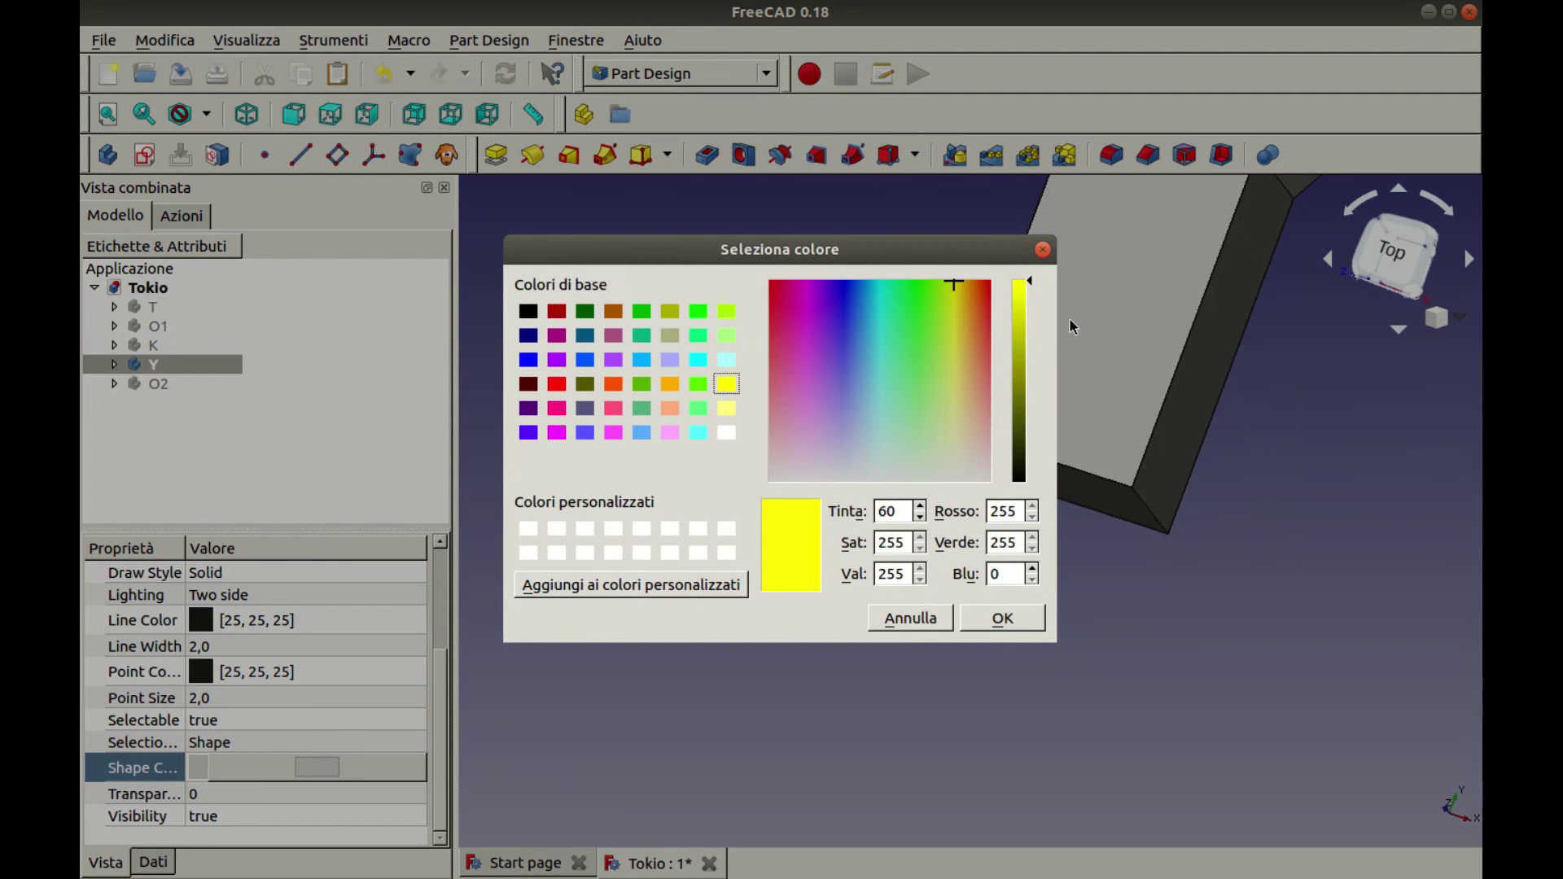
pyautogui.click(1023, 316)
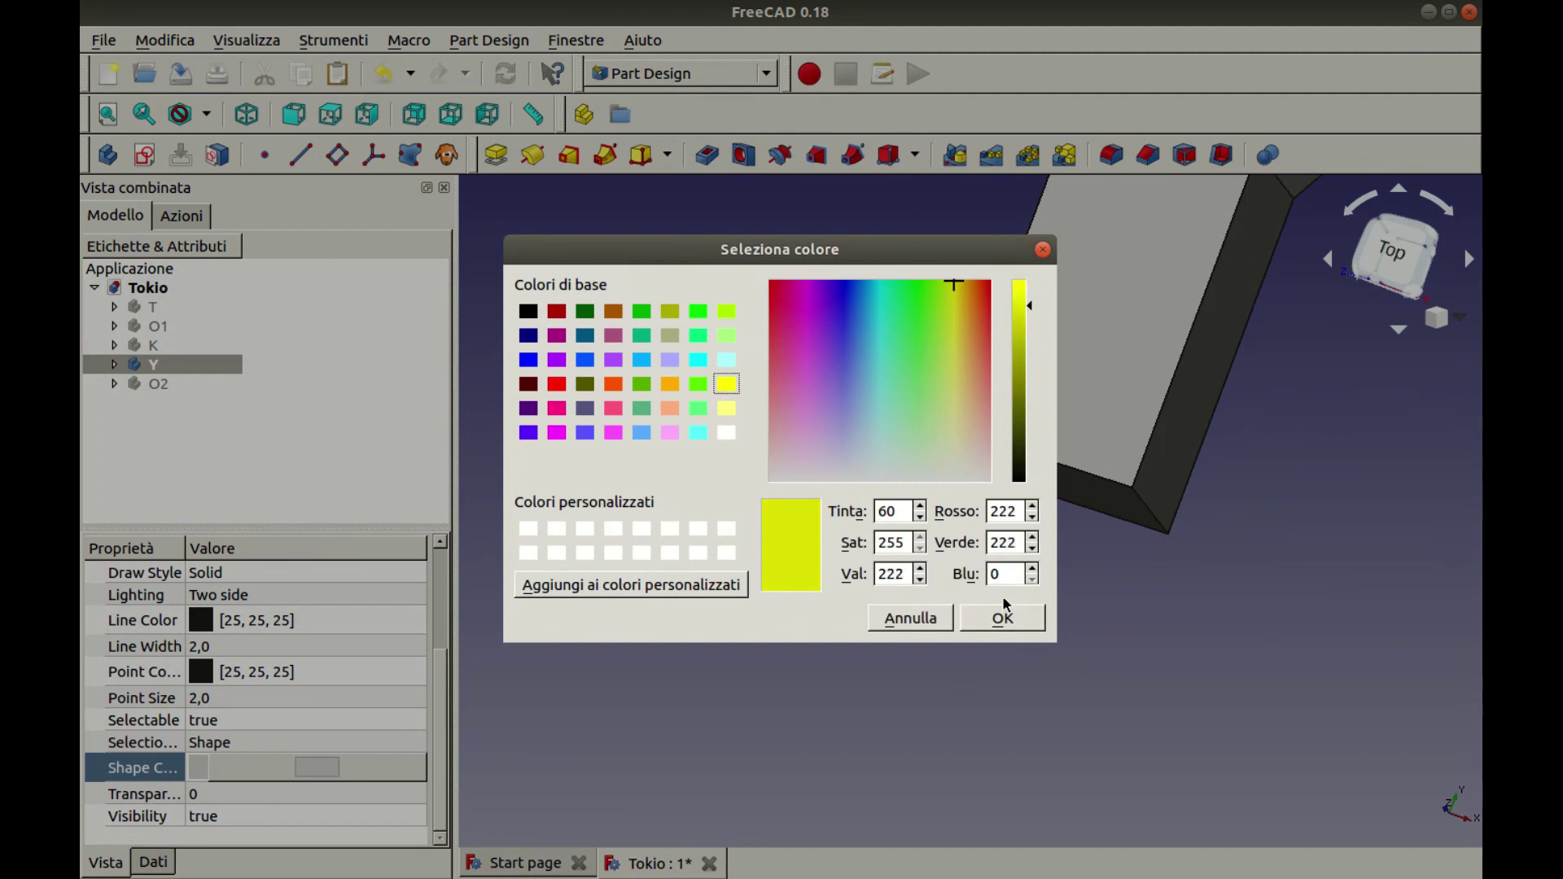
pyautogui.click(1003, 619)
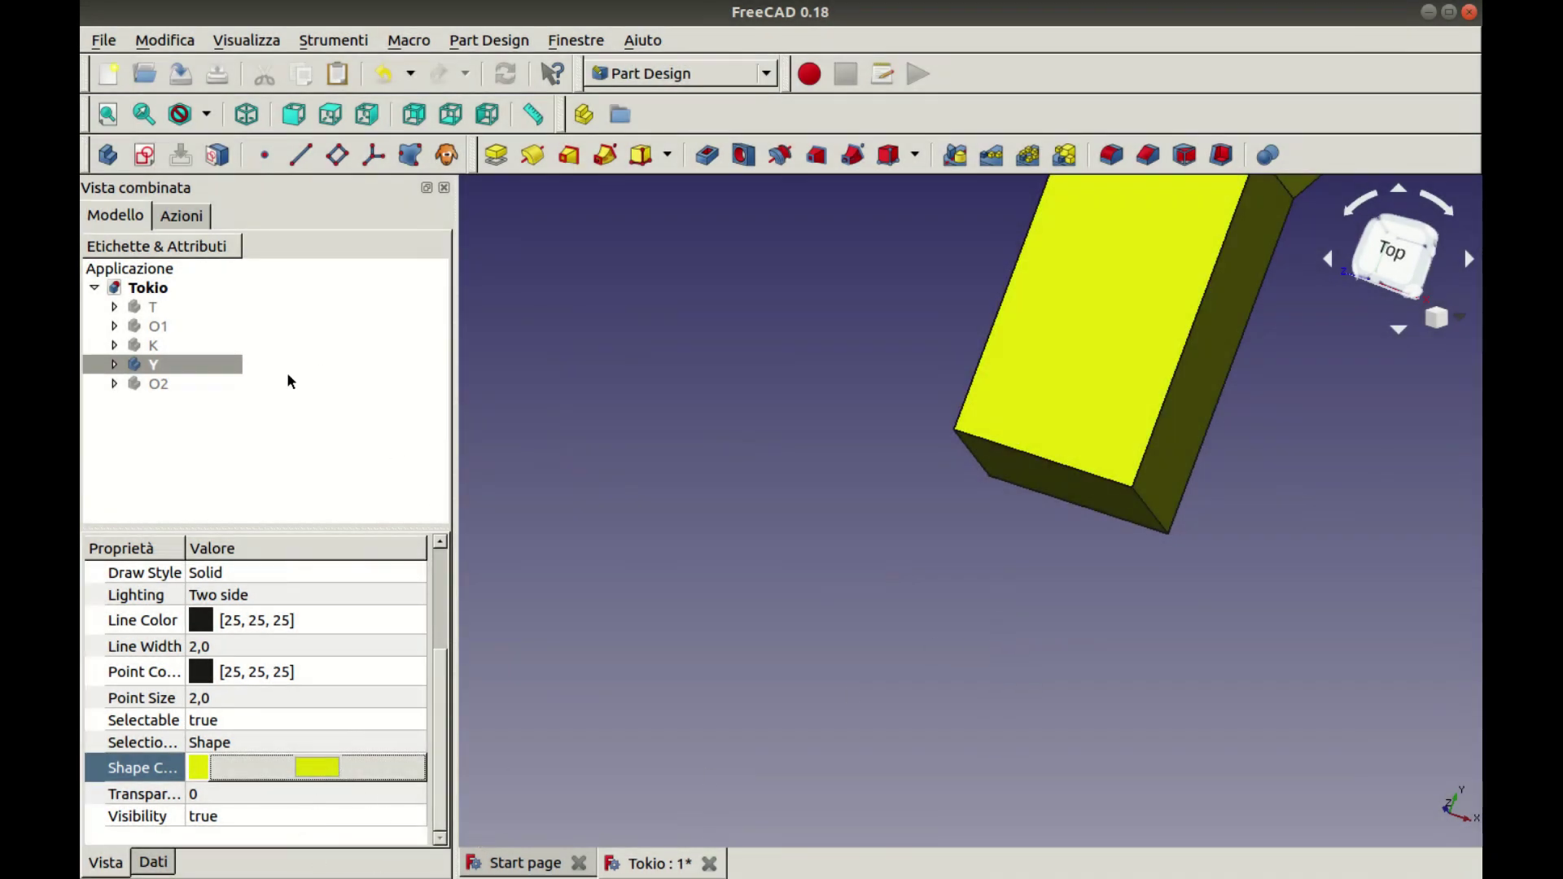
# Change body O2's shape colour to red, then clear the selection
pyautogui.click(140, 386)
pyautogui.click(386, 766)
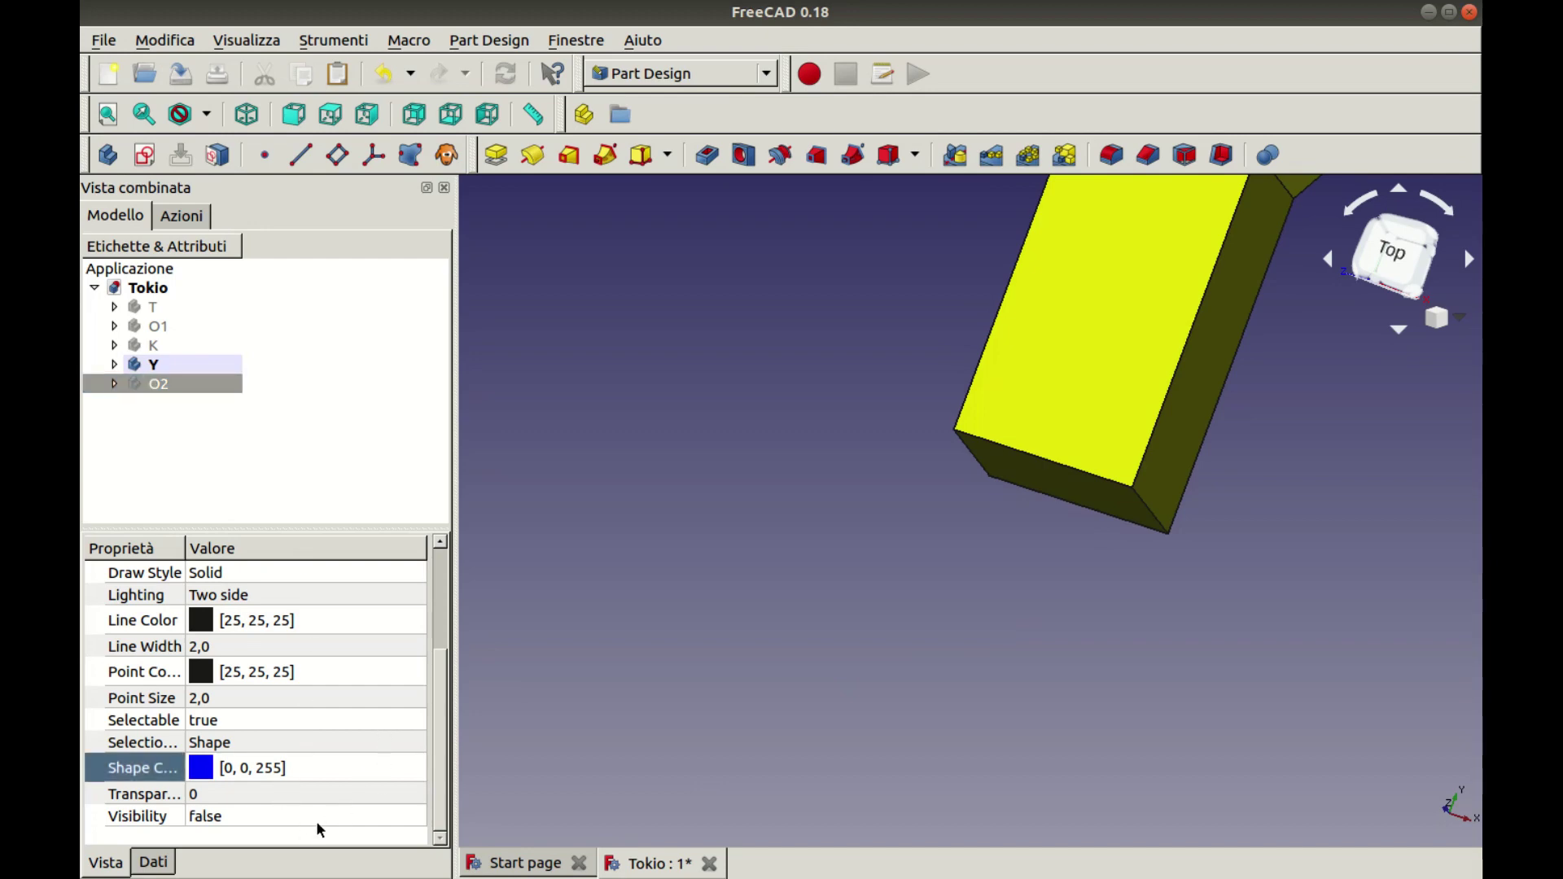
pyautogui.click(301, 767)
pyautogui.click(322, 767)
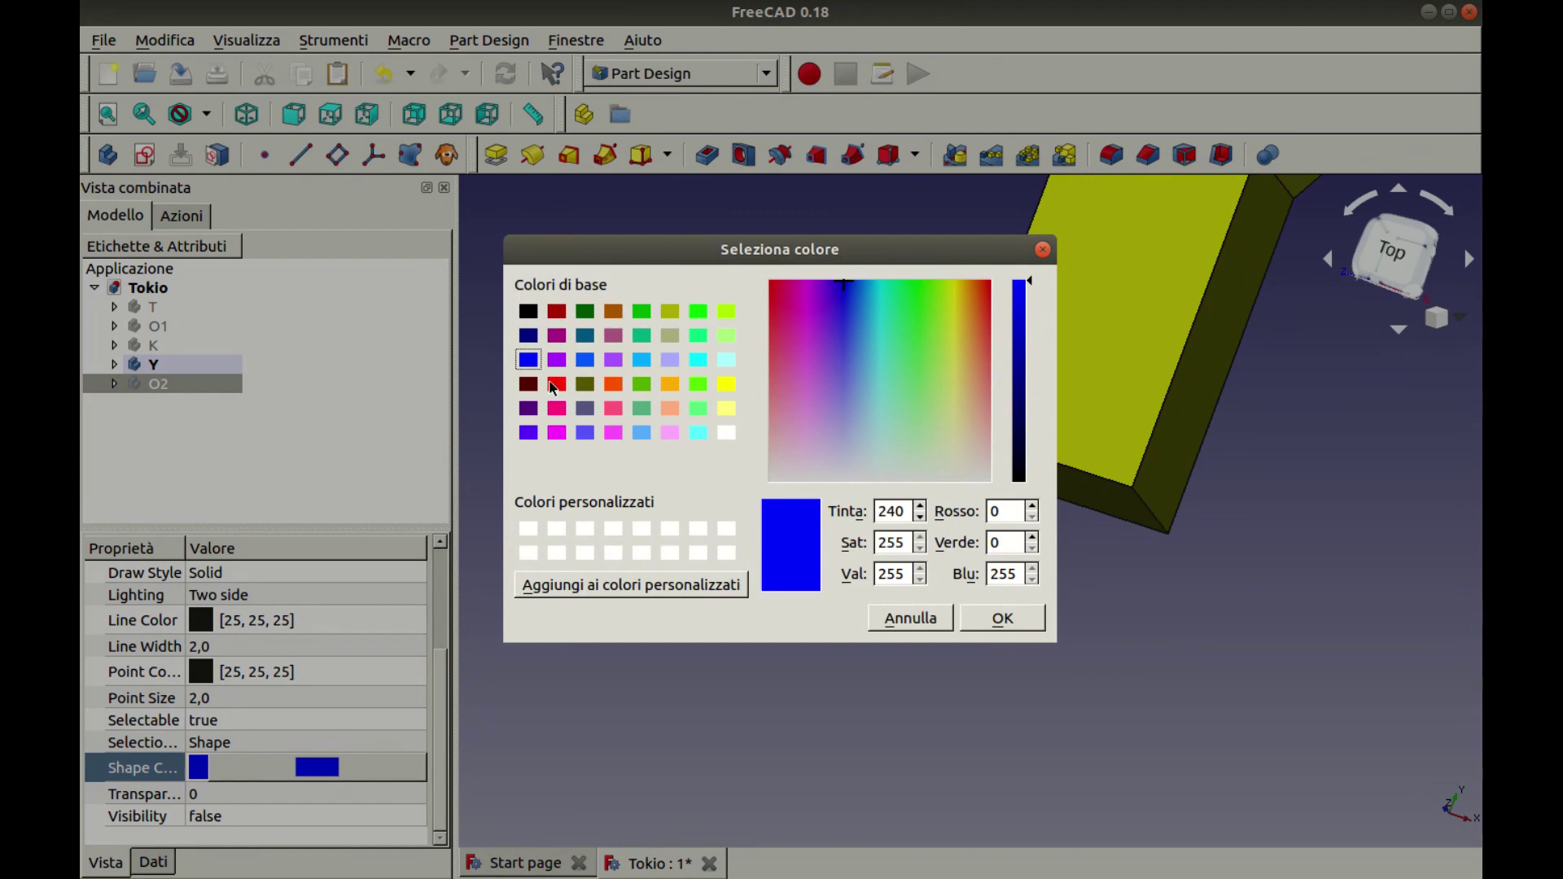
pyautogui.click(553, 388)
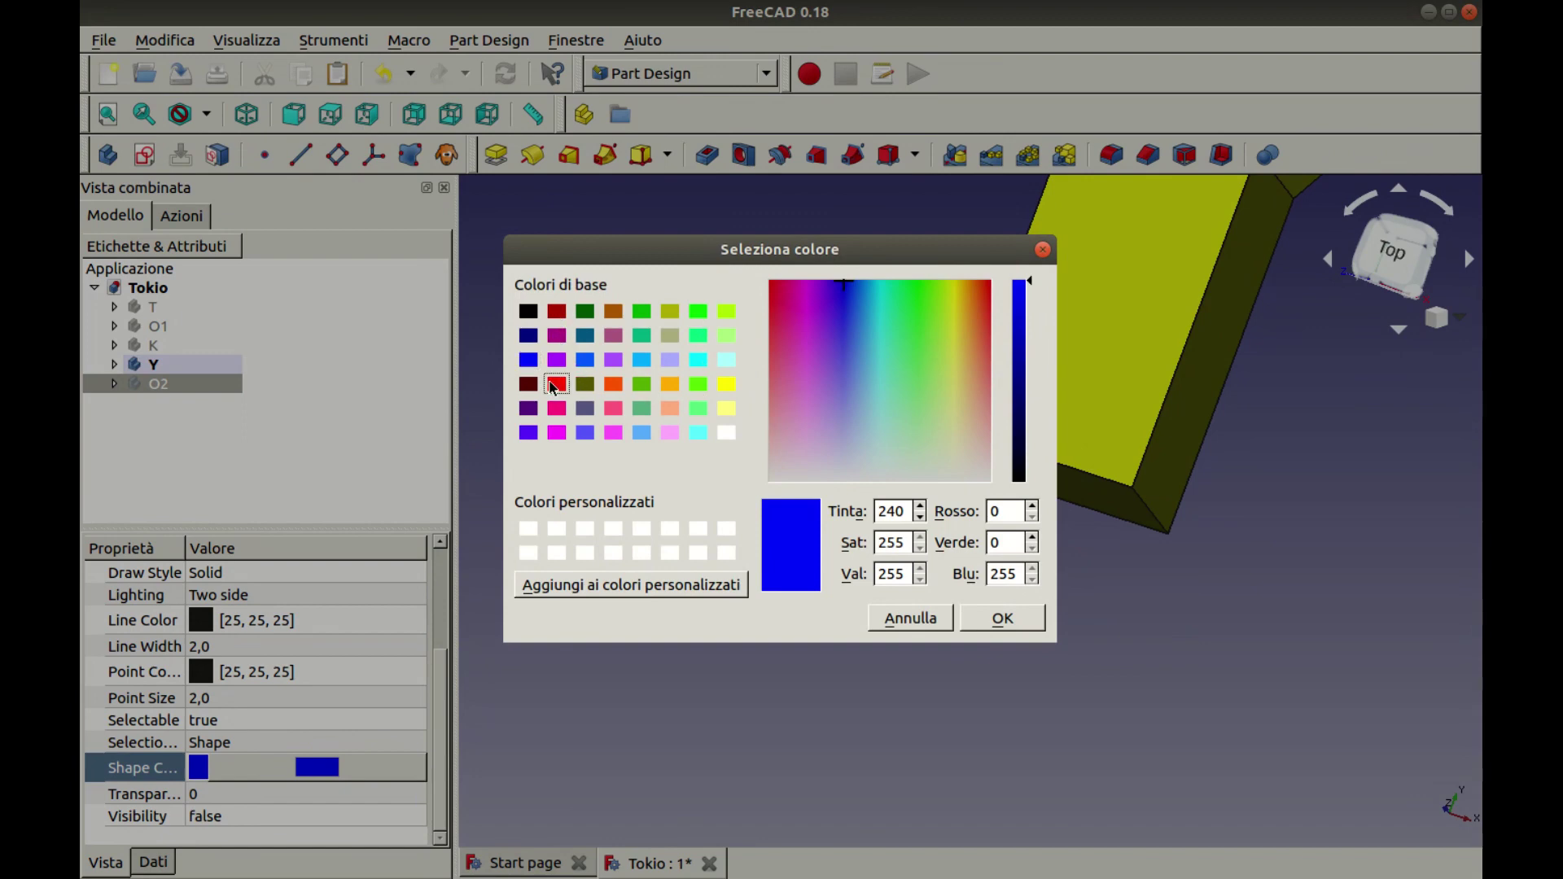
pyautogui.click(1000, 619)
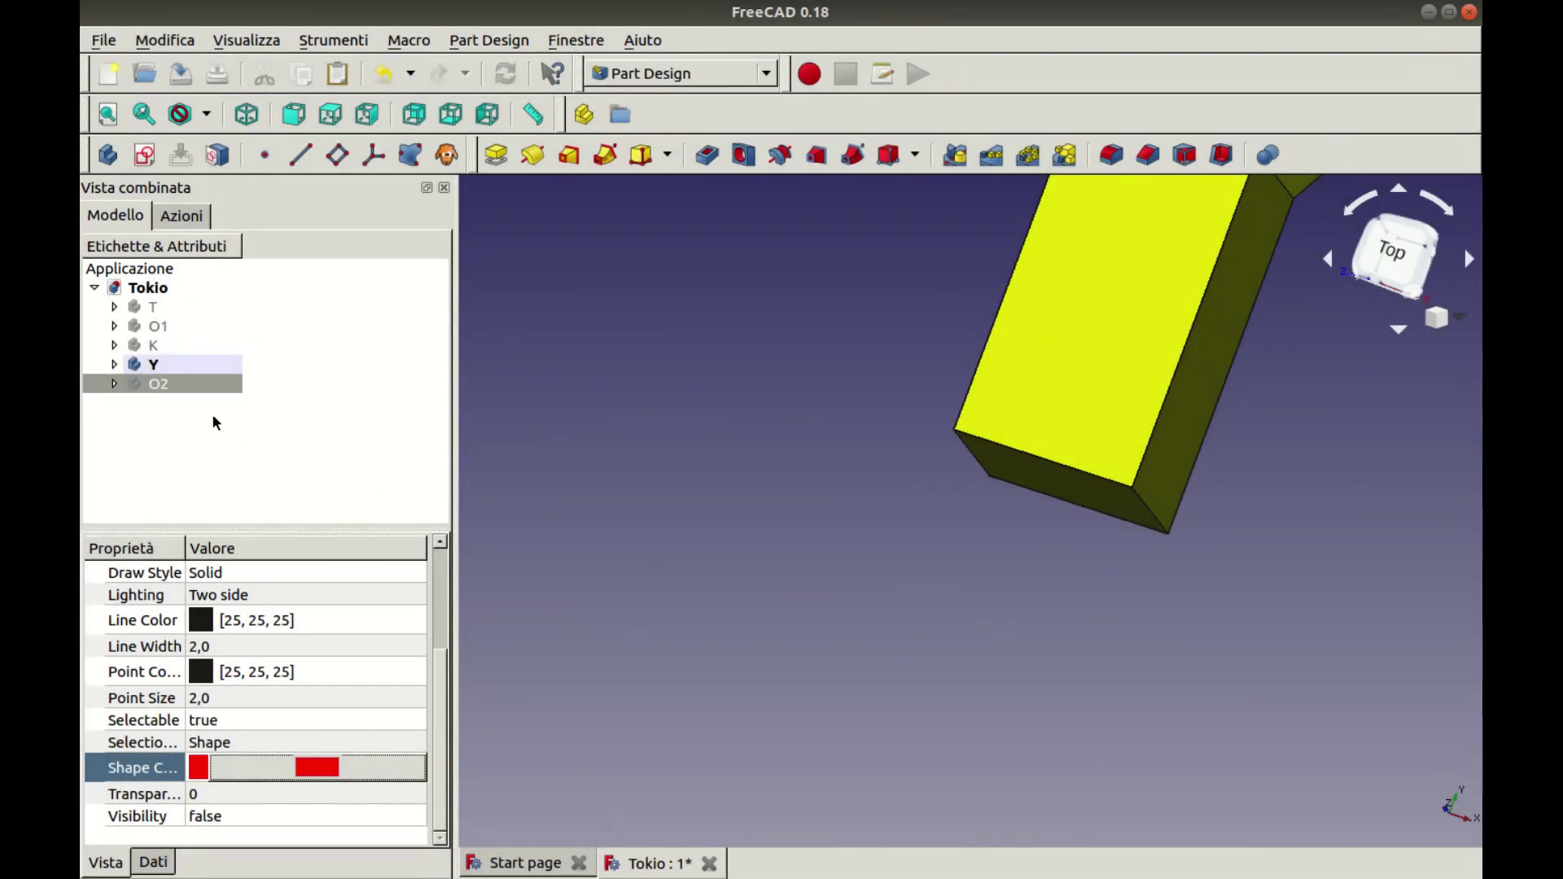
pyautogui.click(307, 395)
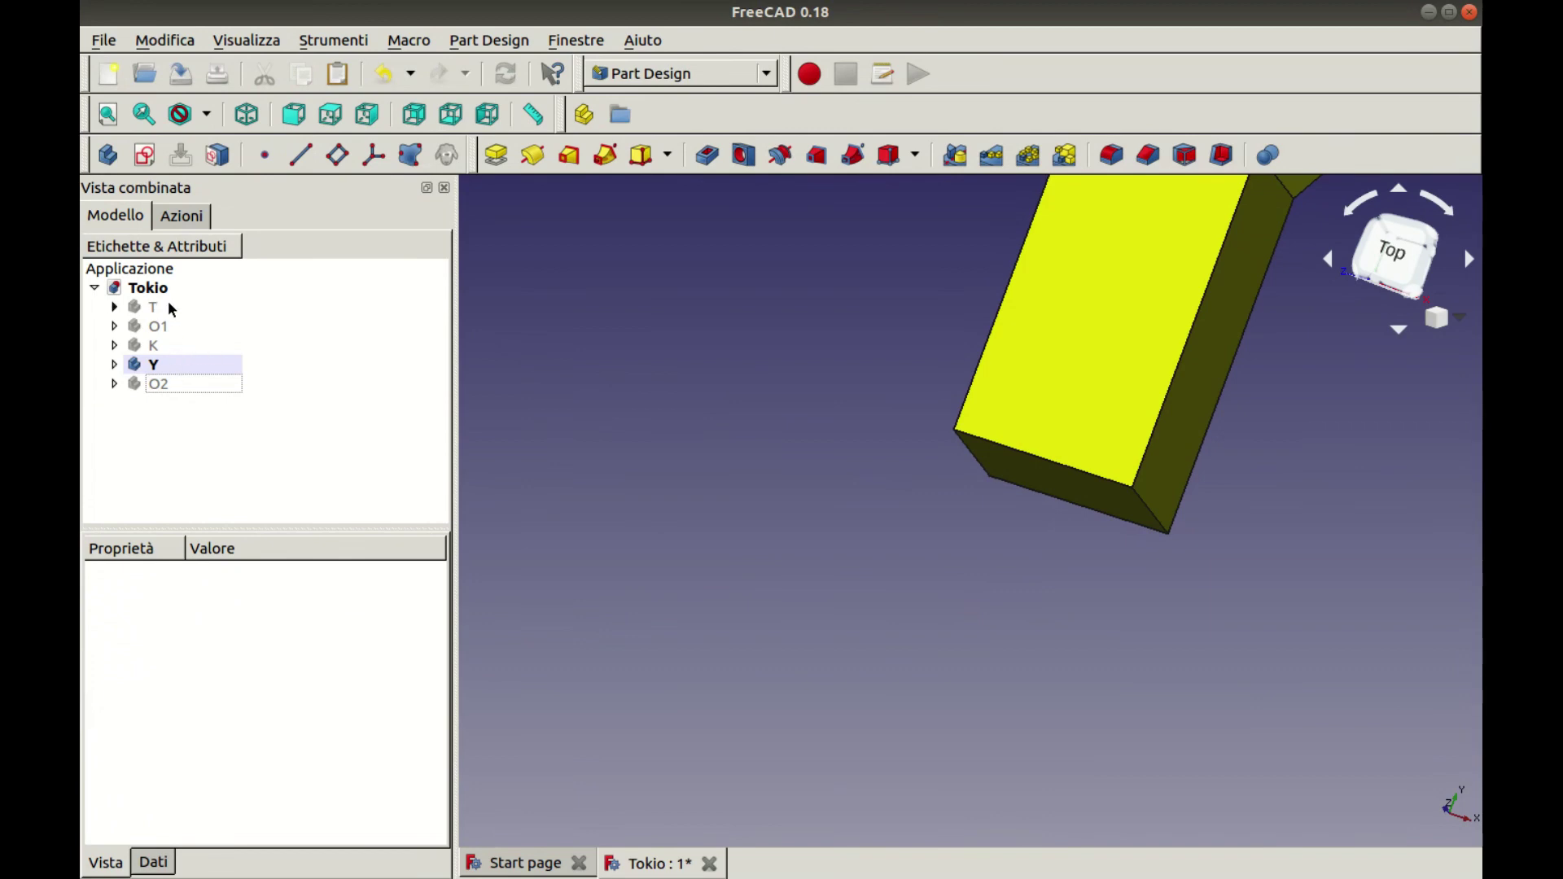
# Make the O2, K, O1 and T letters visible and view them from the top
pyautogui.click(107, 114)
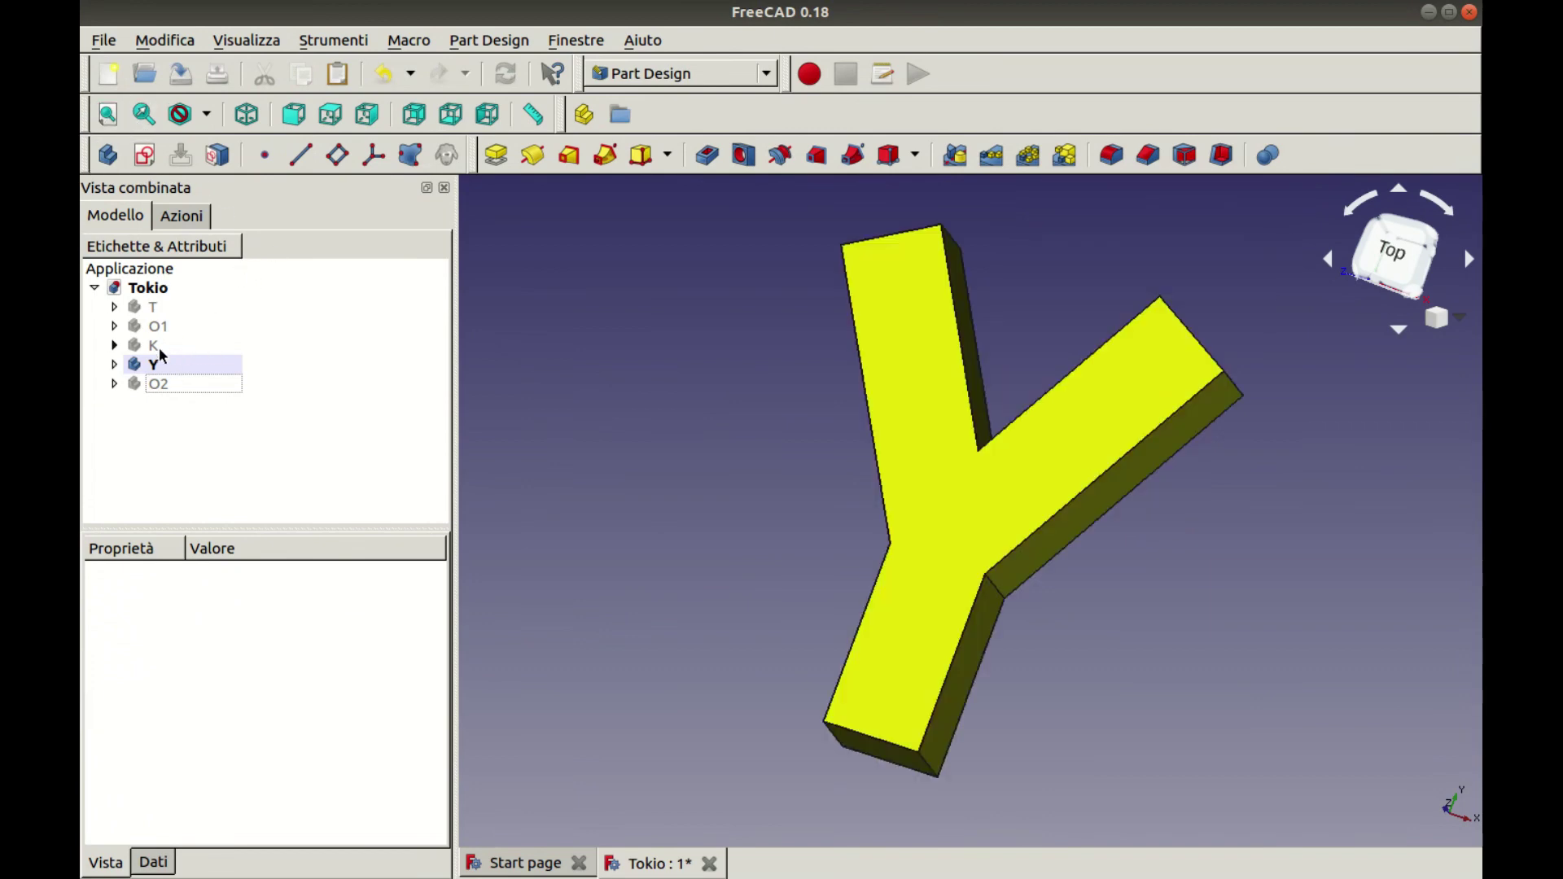
pyautogui.click(182, 390)
pyautogui.press('space')
pyautogui.click(186, 350)
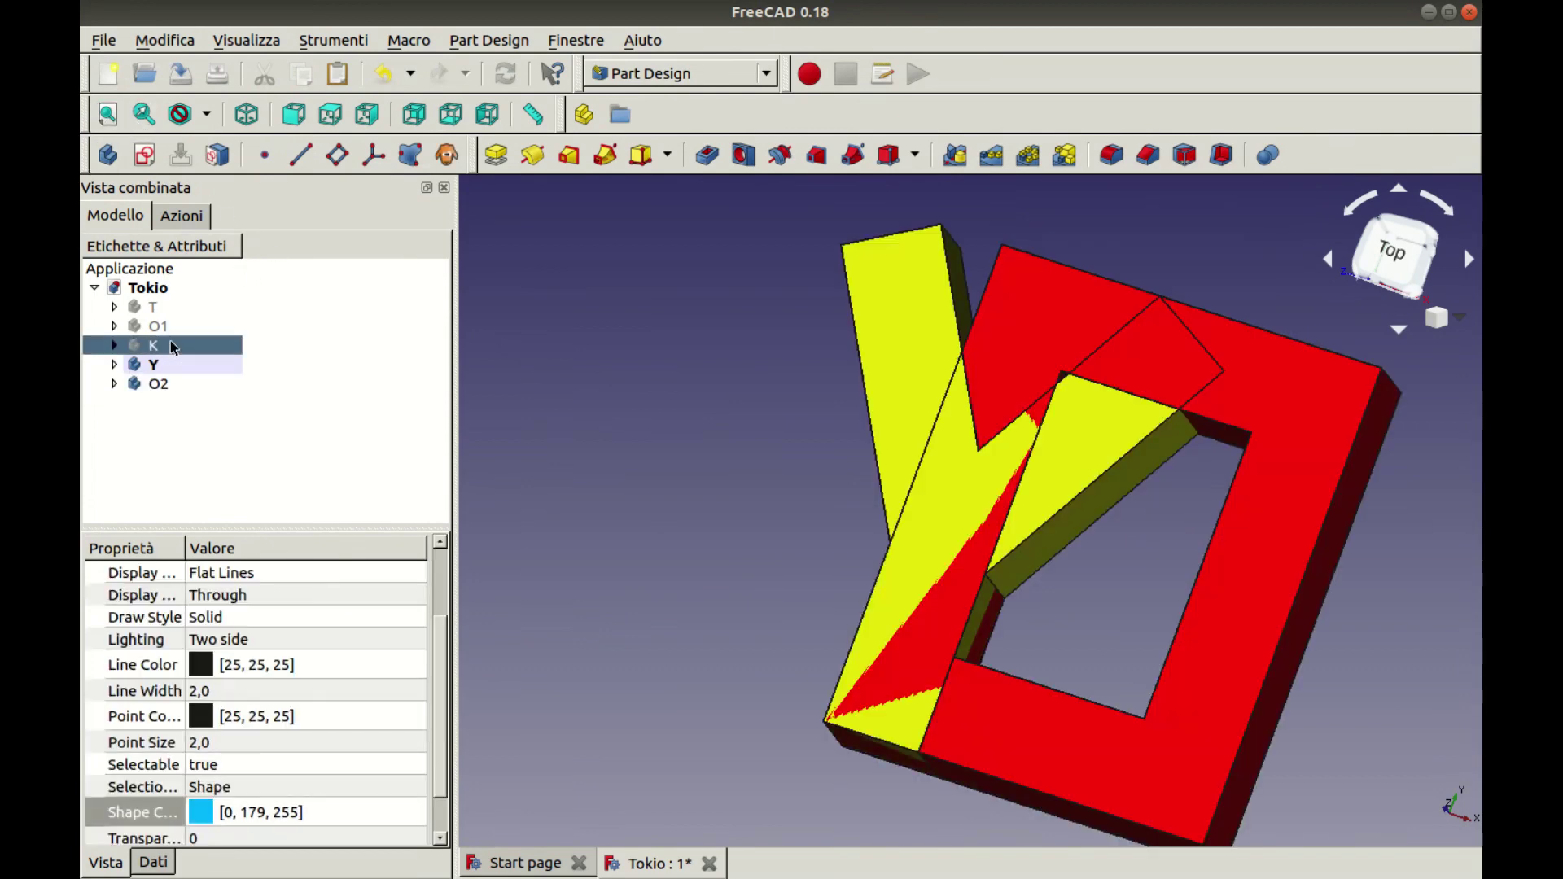
pyautogui.press('space')
pyautogui.press('space')
pyautogui.click(174, 307)
pyautogui.press('space')
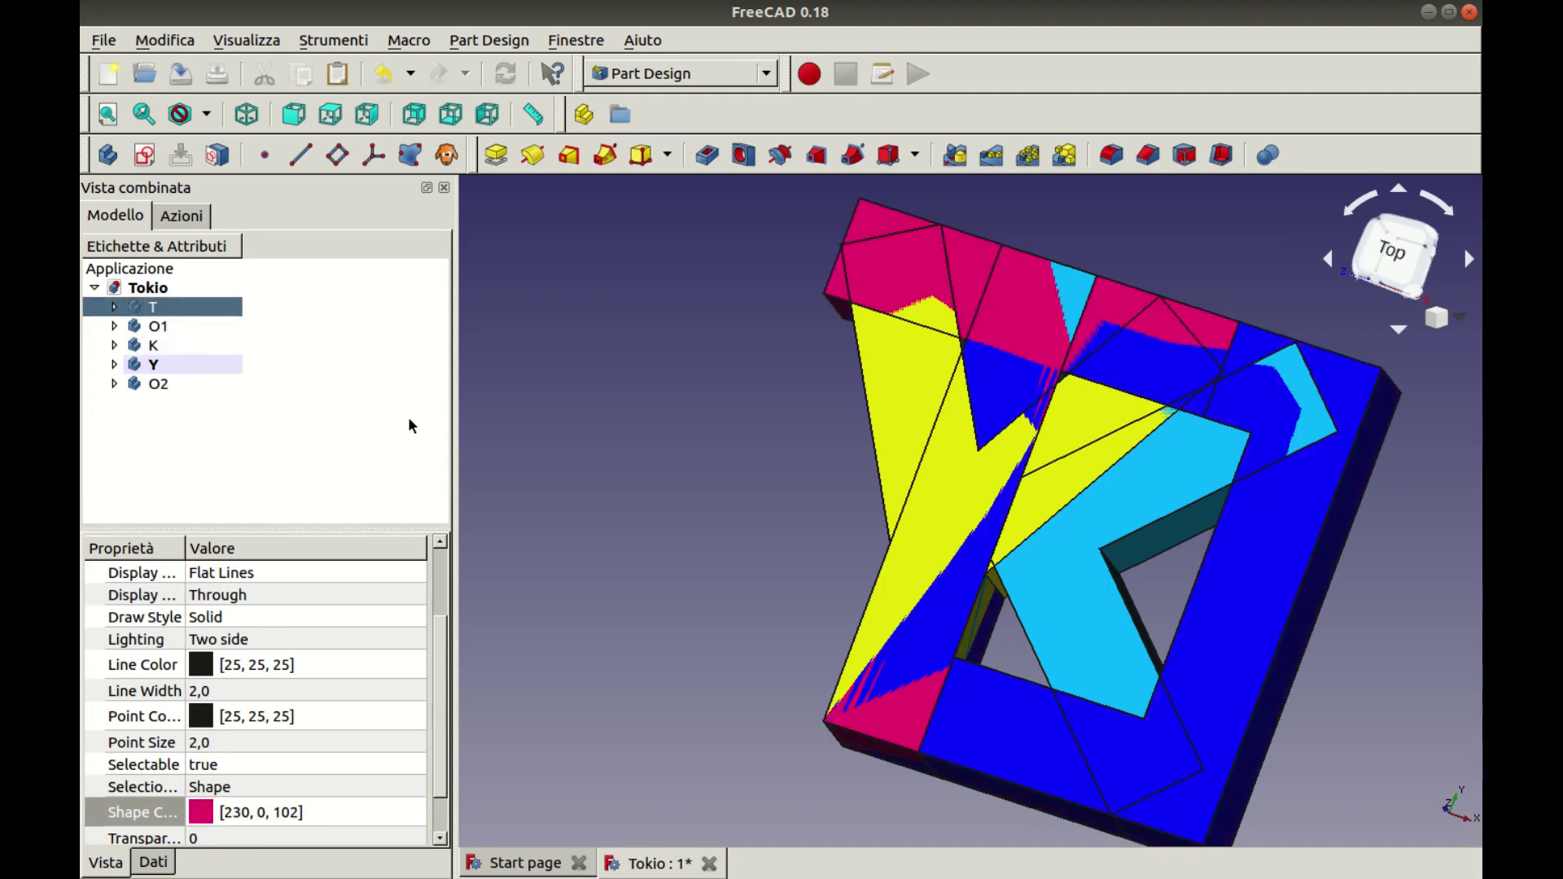
pyautogui.click(329, 114)
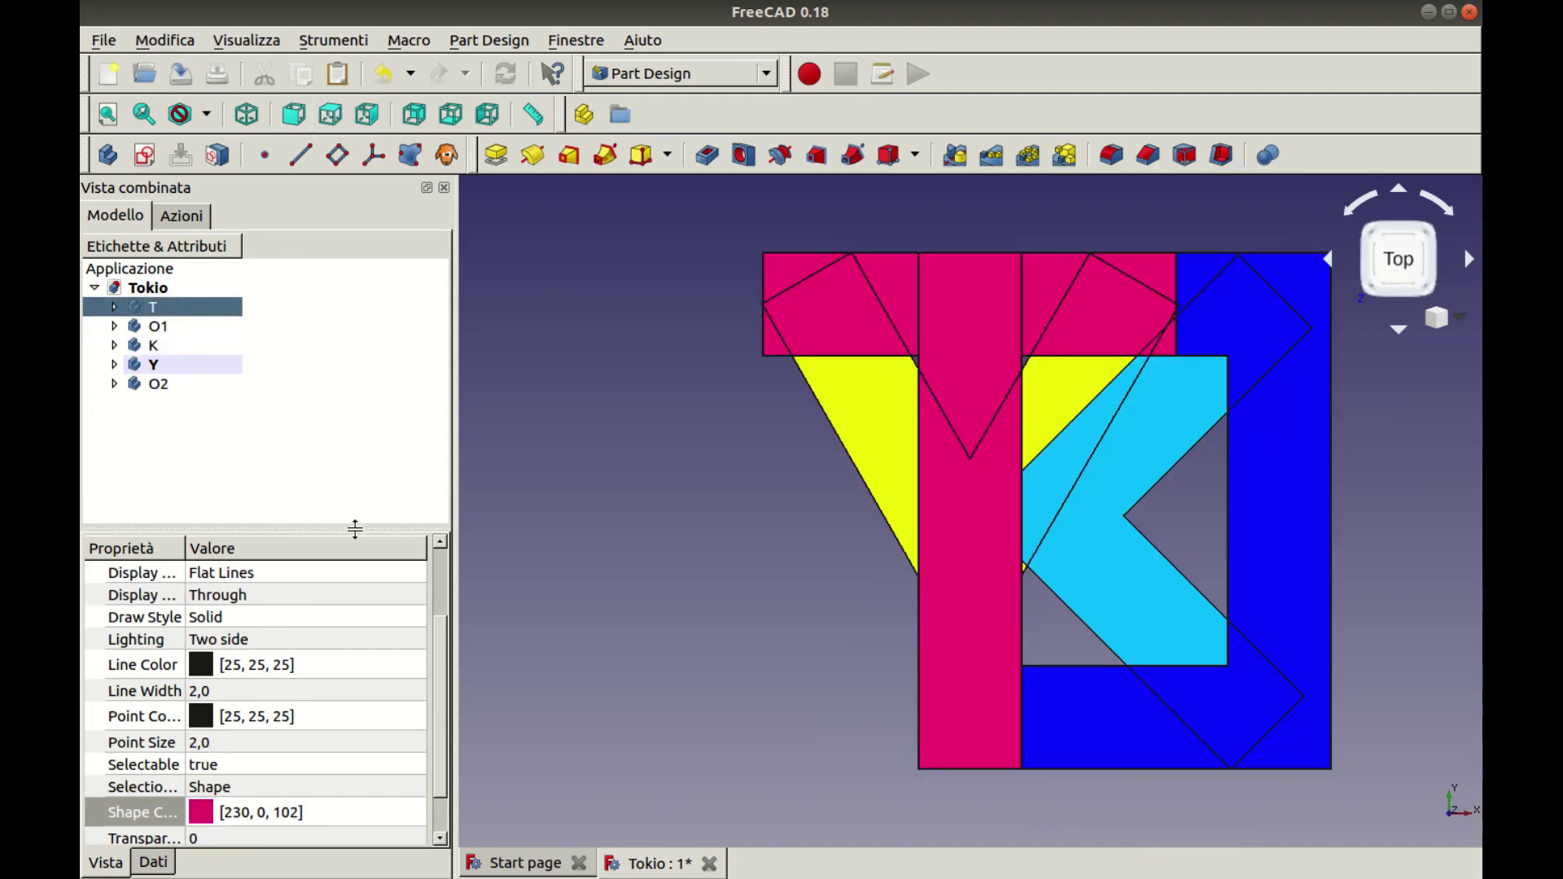
pyautogui.scroll(-4, 629, 466)
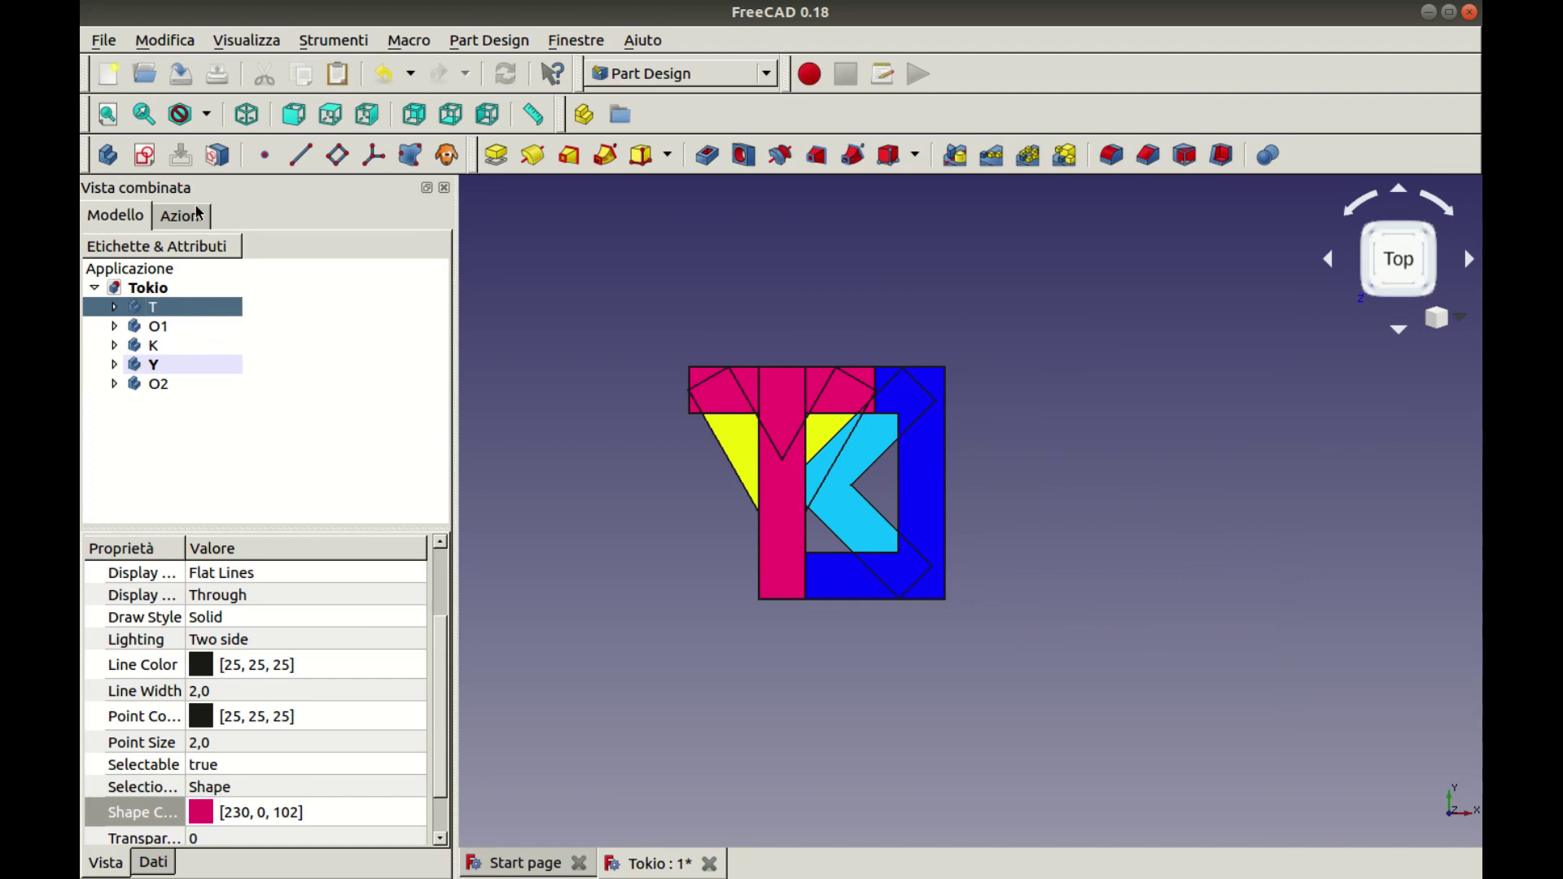
# Show T's Placement properties and adjust its x position value
pyautogui.click(155, 863)
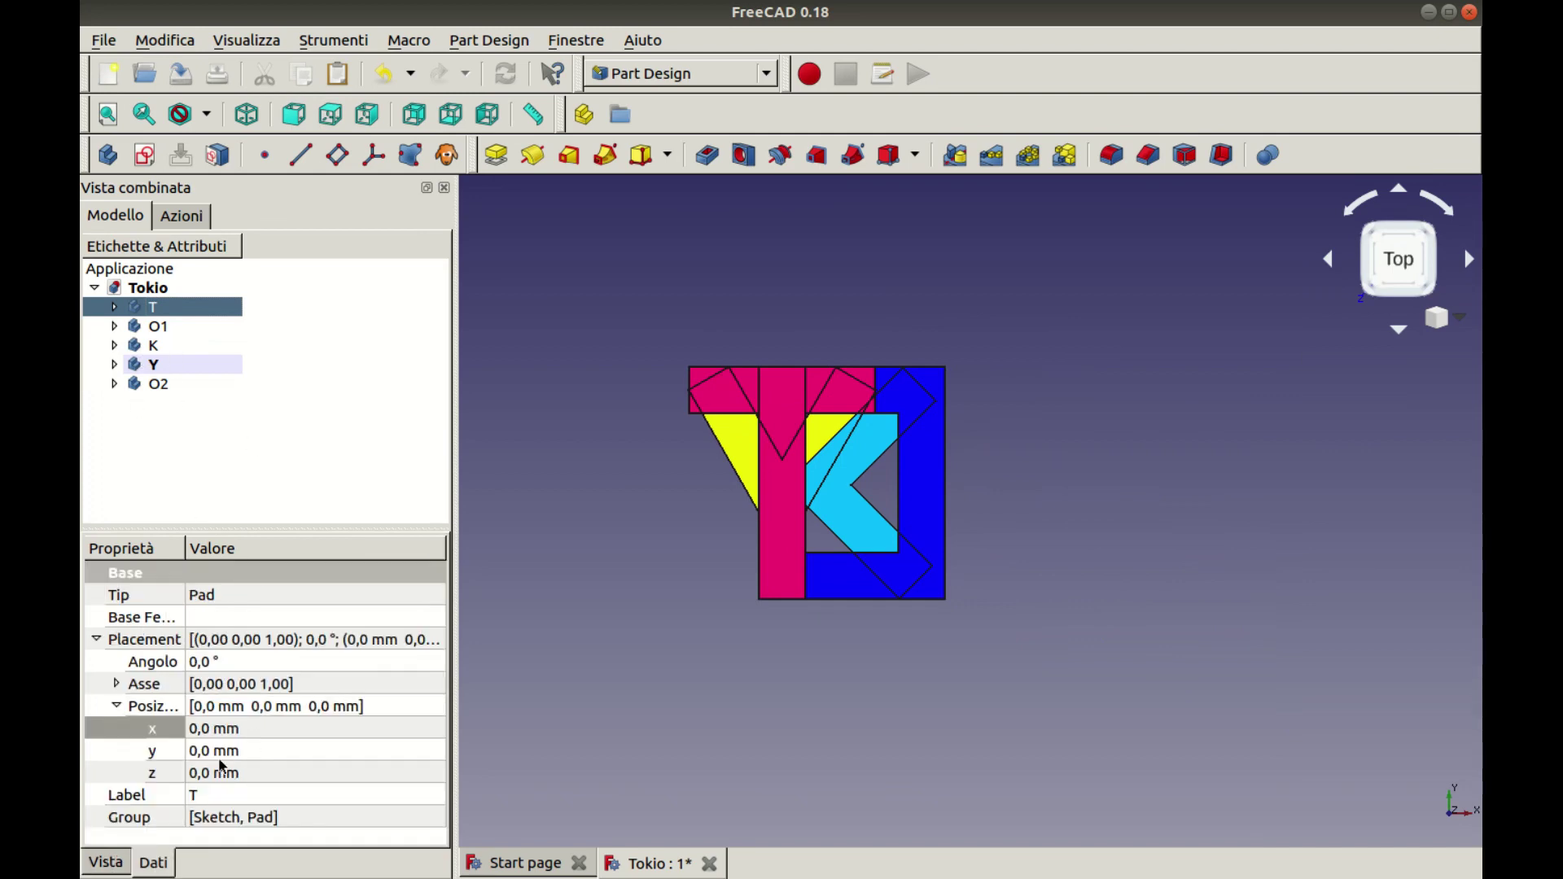
pyautogui.click(216, 735)
pyautogui.scroll(-6, 214, 730)
pyautogui.scroll(-6, 213, 730)
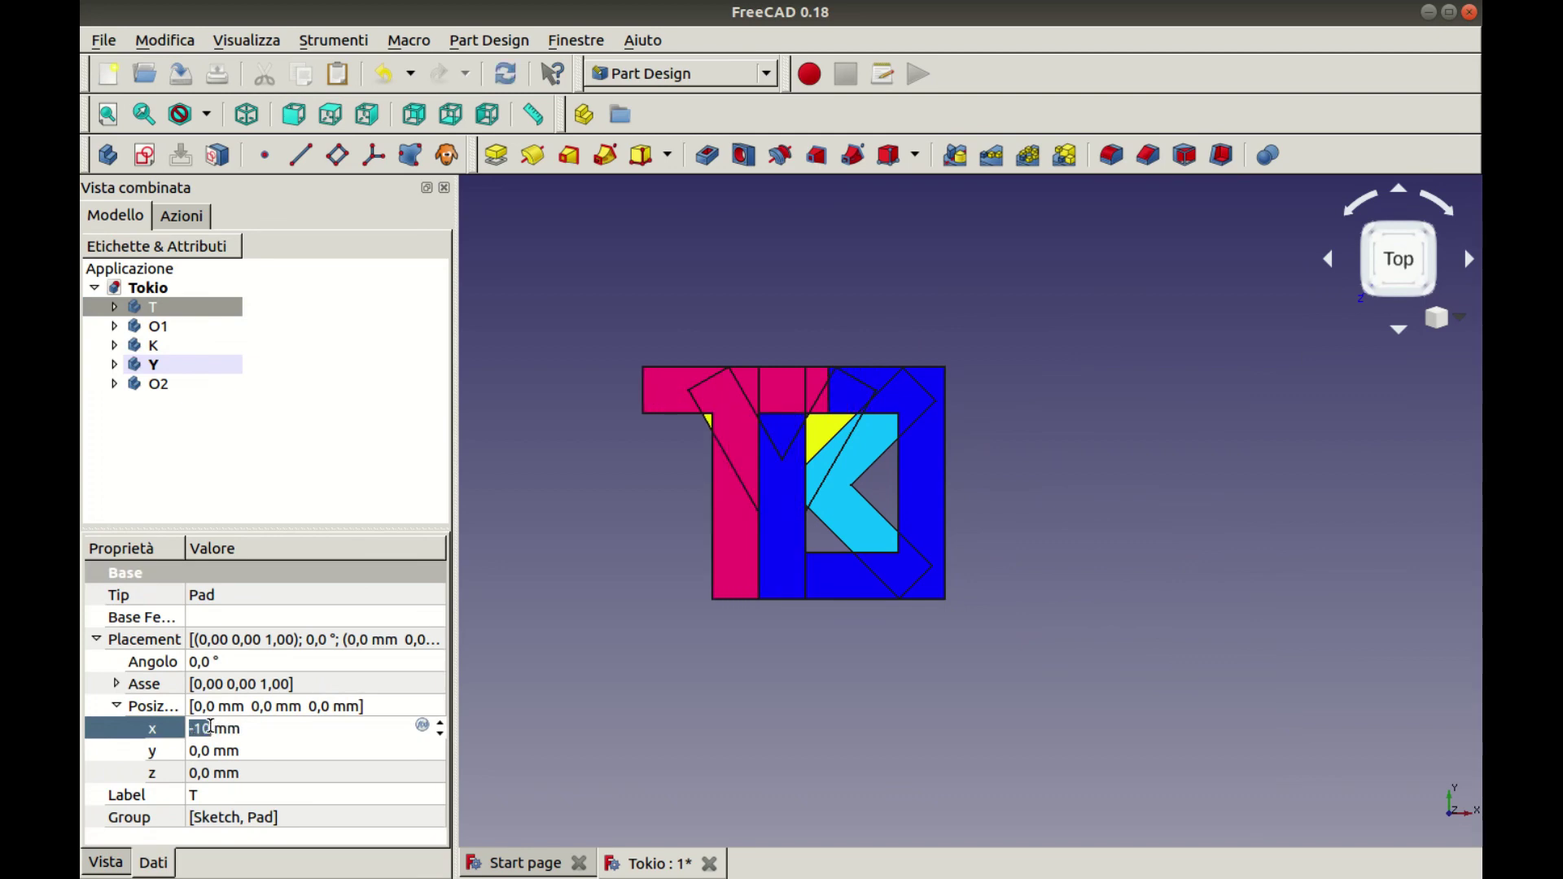
pyautogui.scroll(-6, 212, 727)
pyautogui.scroll(-4, 212, 727)
pyautogui.scroll(-3, 211, 727)
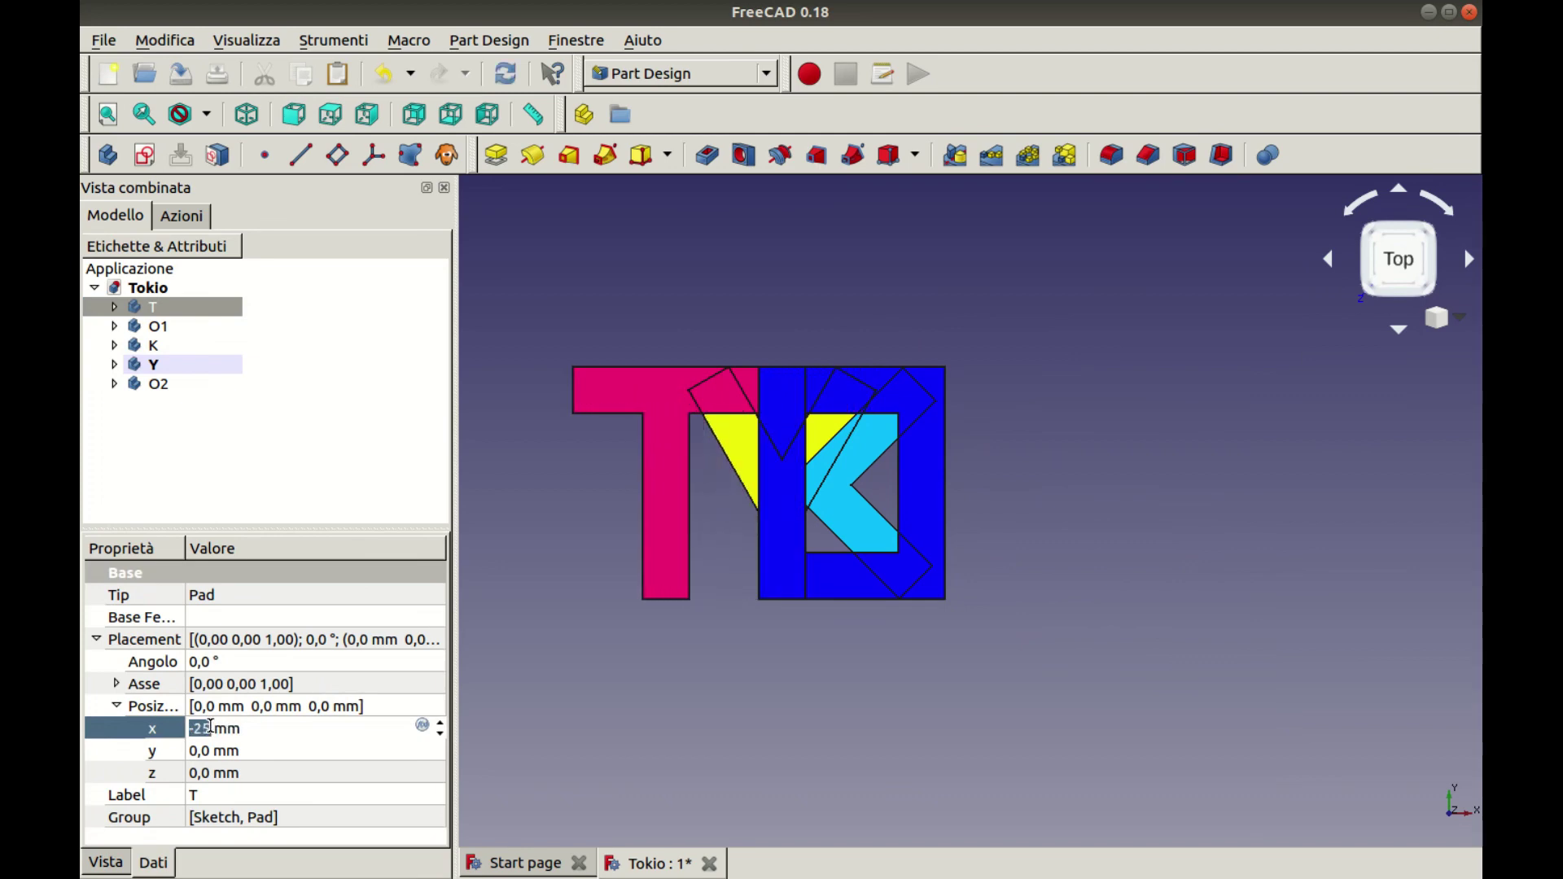
pyautogui.scroll(-1, 212, 727)
pyautogui.scroll(-1, 211, 727)
pyautogui.scroll(-2, 211, 727)
pyautogui.scroll(-1, 211, 727)
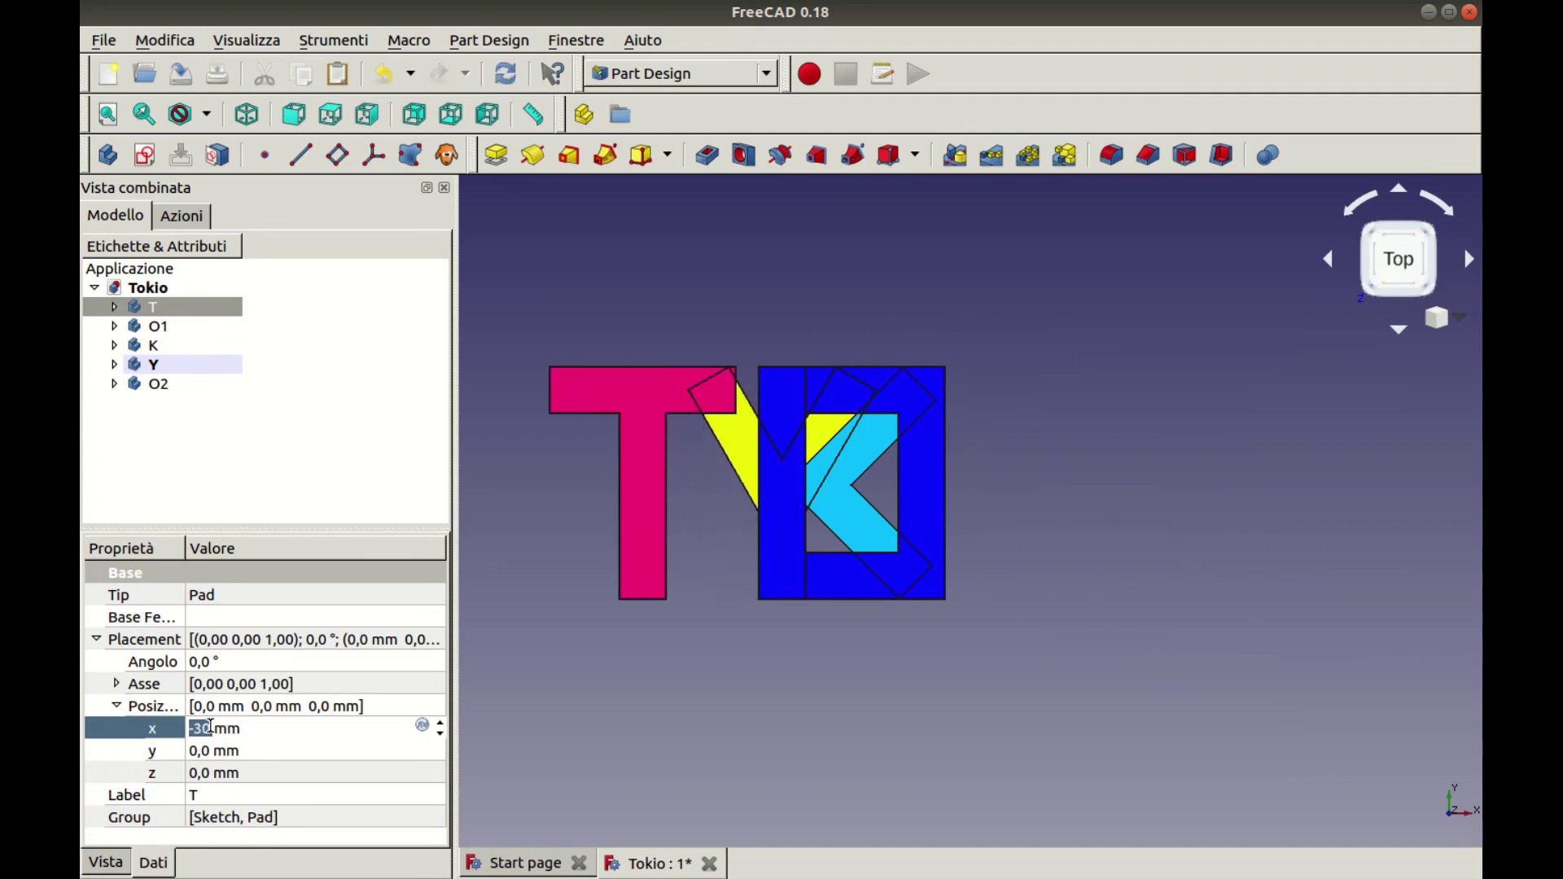
# Move the K letter to Placement x 45 mm
pyautogui.click(269, 478)
pyautogui.click(154, 347)
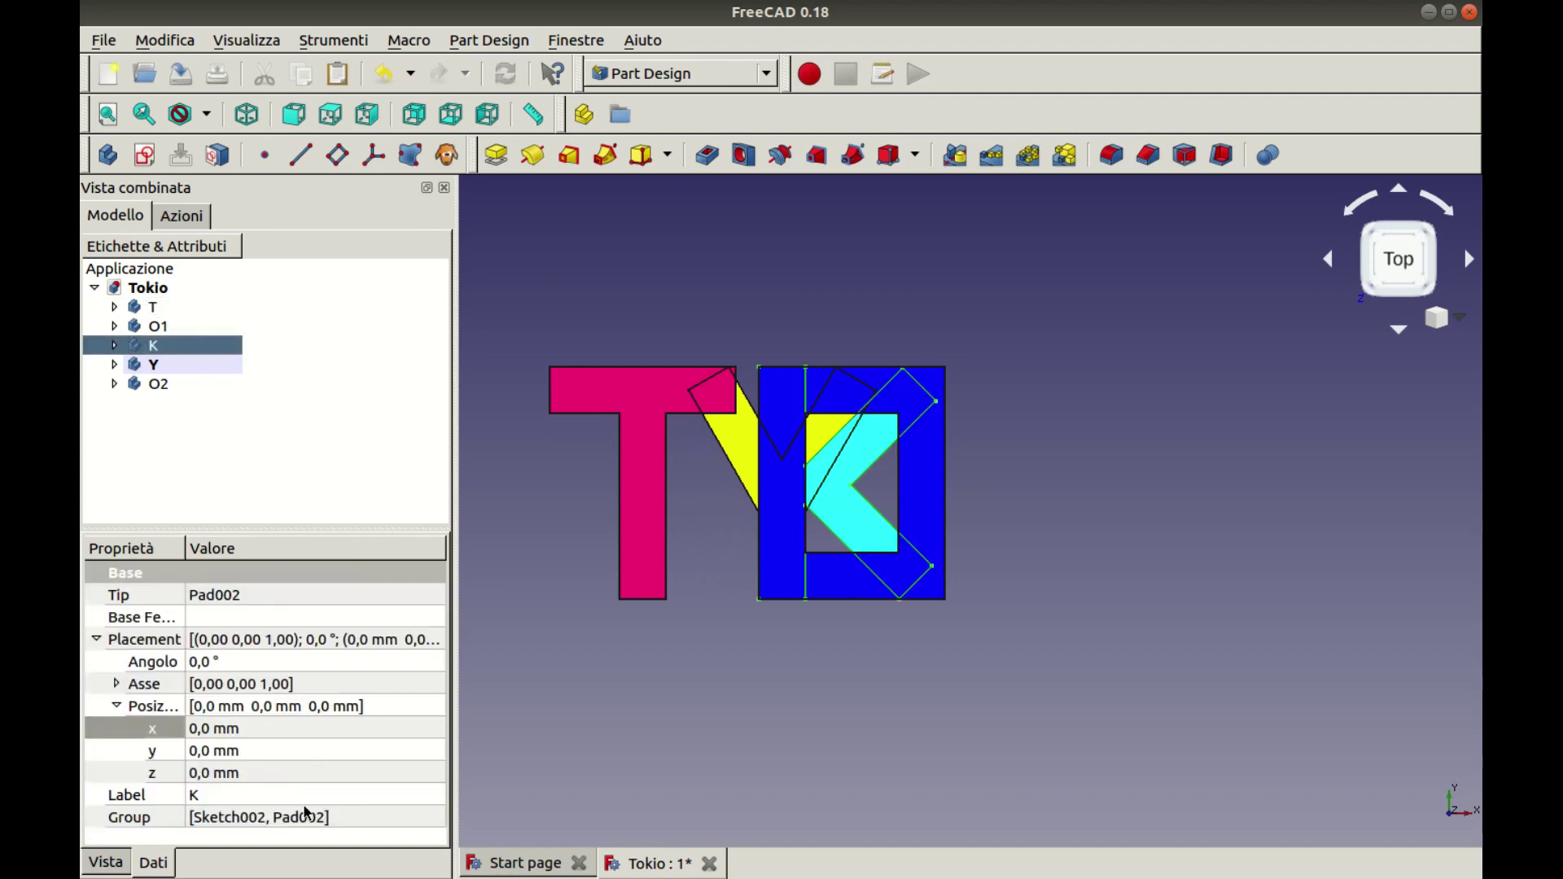
pyautogui.click(202, 730)
pyautogui.scroll(6, 202, 730)
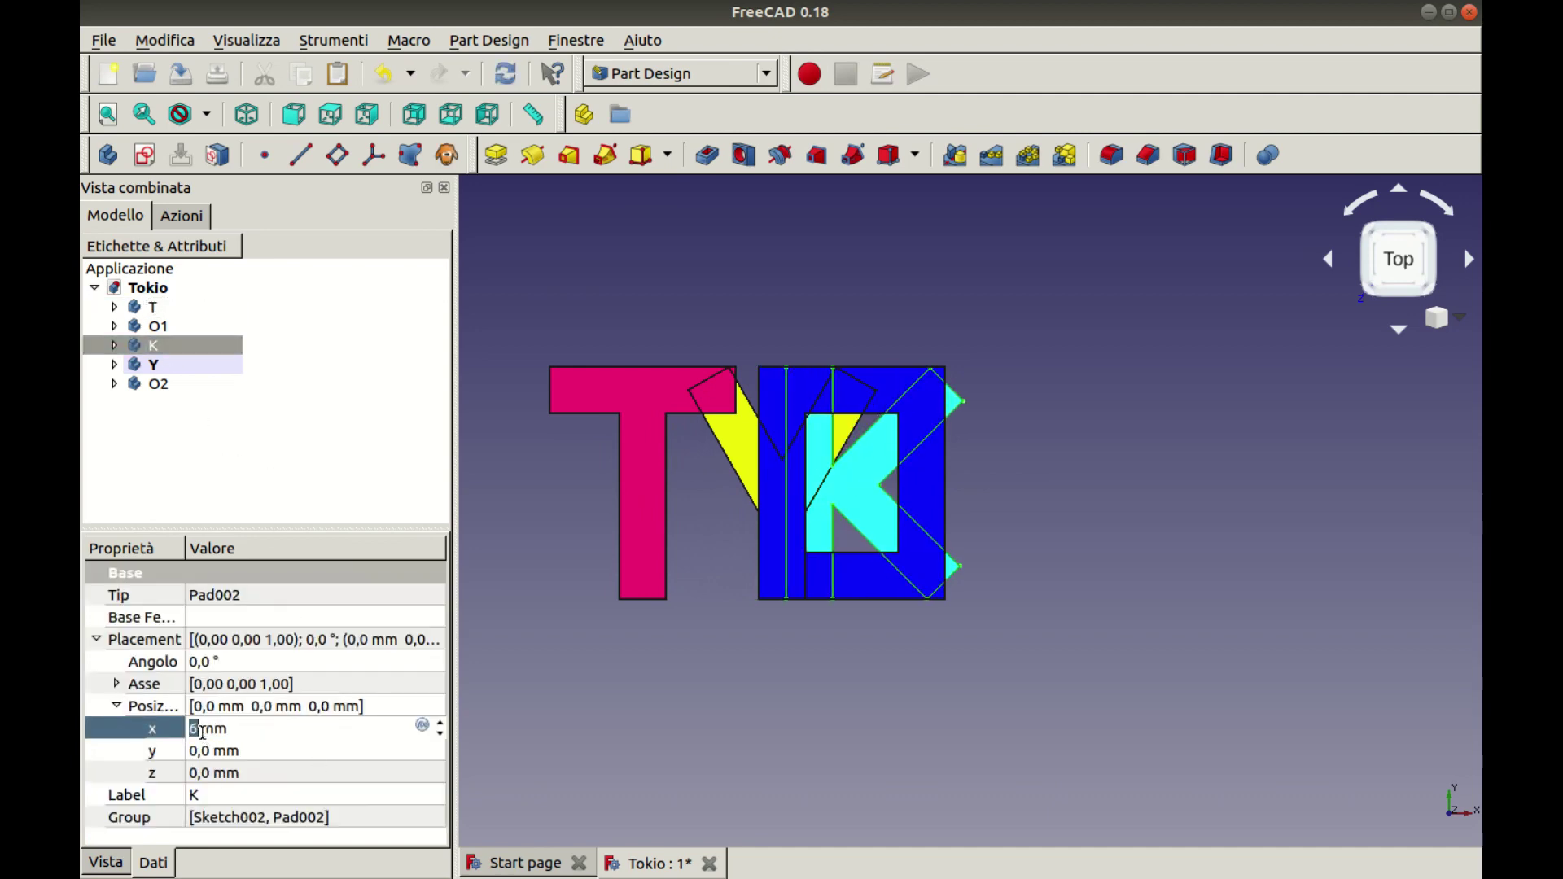
pyautogui.scroll(8, 202, 729)
pyautogui.scroll(9, 202, 729)
pyautogui.scroll(7, 202, 730)
pyautogui.scroll(3, 201, 730)
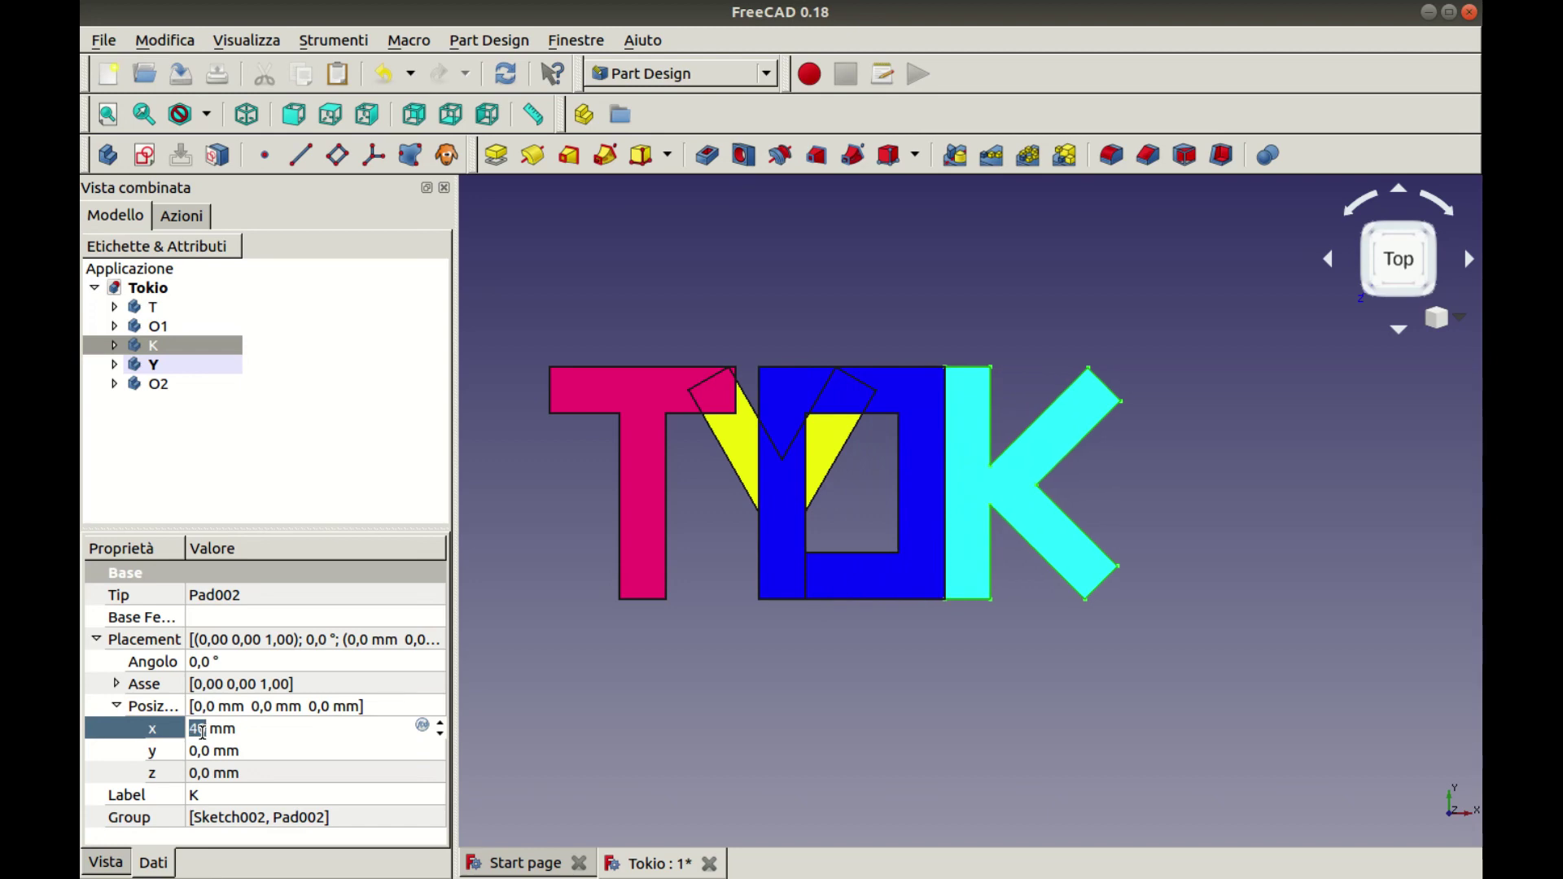
pyautogui.scroll(-1, 202, 730)
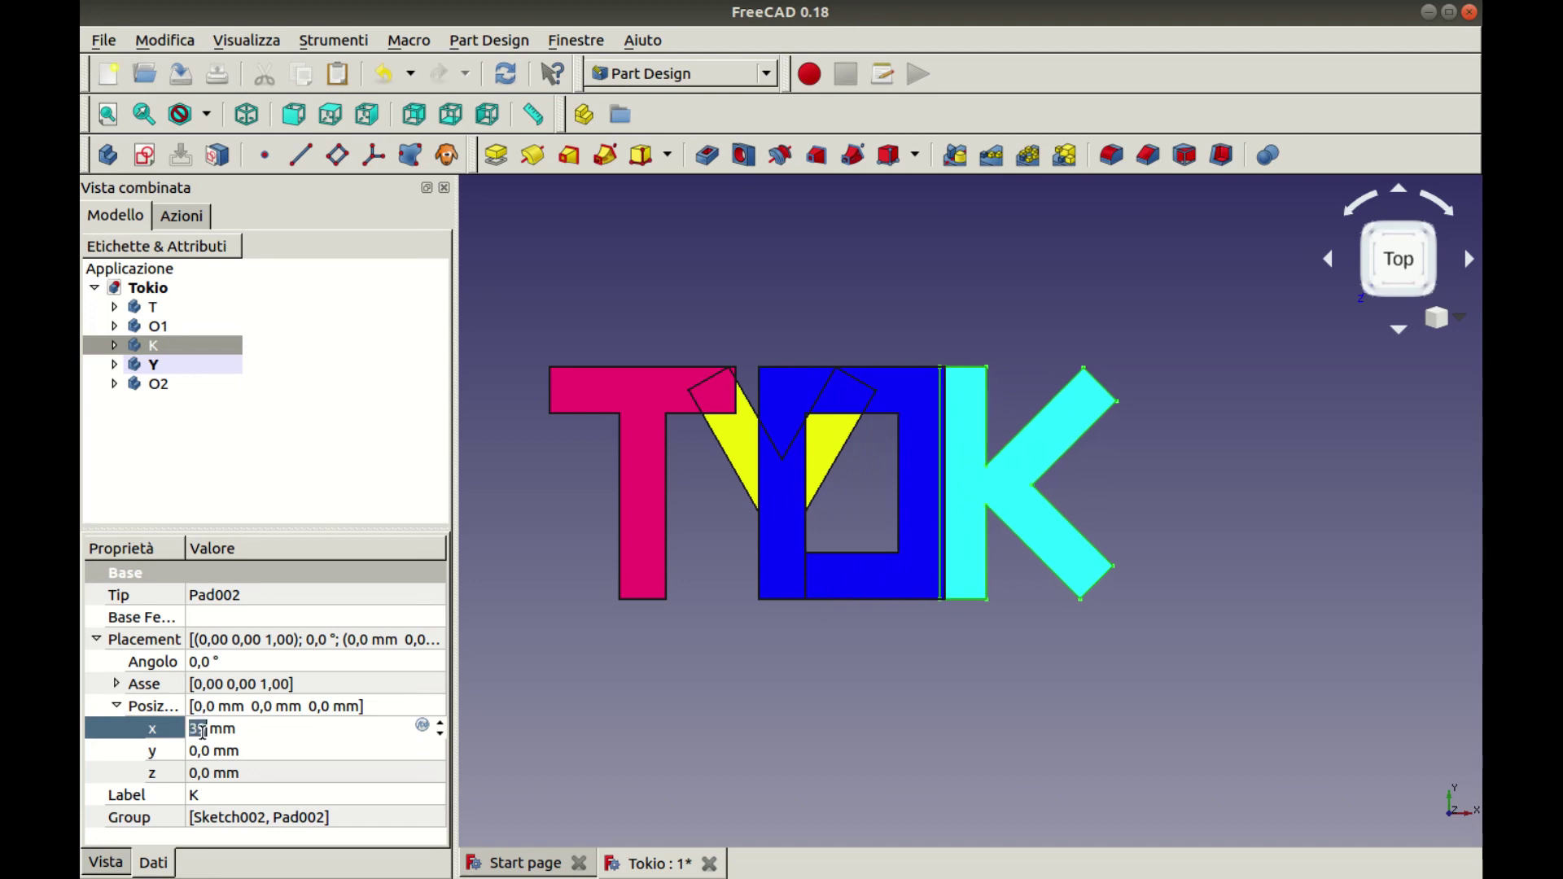
pyautogui.scroll(1, 202, 730)
pyautogui.scroll(1, 202, 731)
pyautogui.scroll(2, 202, 730)
pyautogui.scroll(1, 202, 730)
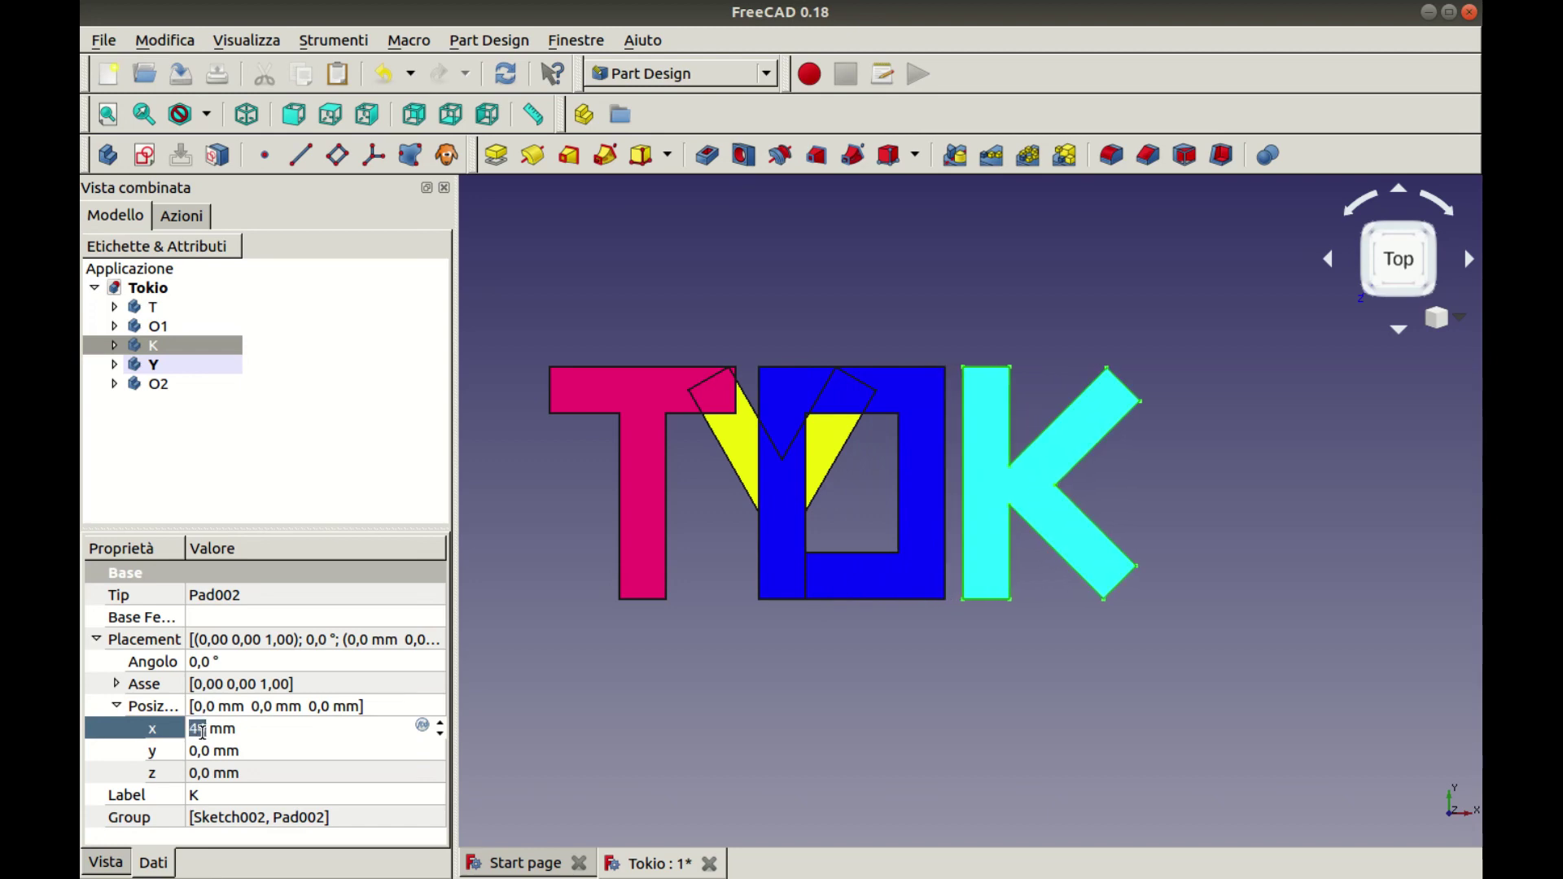
pyautogui.scroll(1, 202, 730)
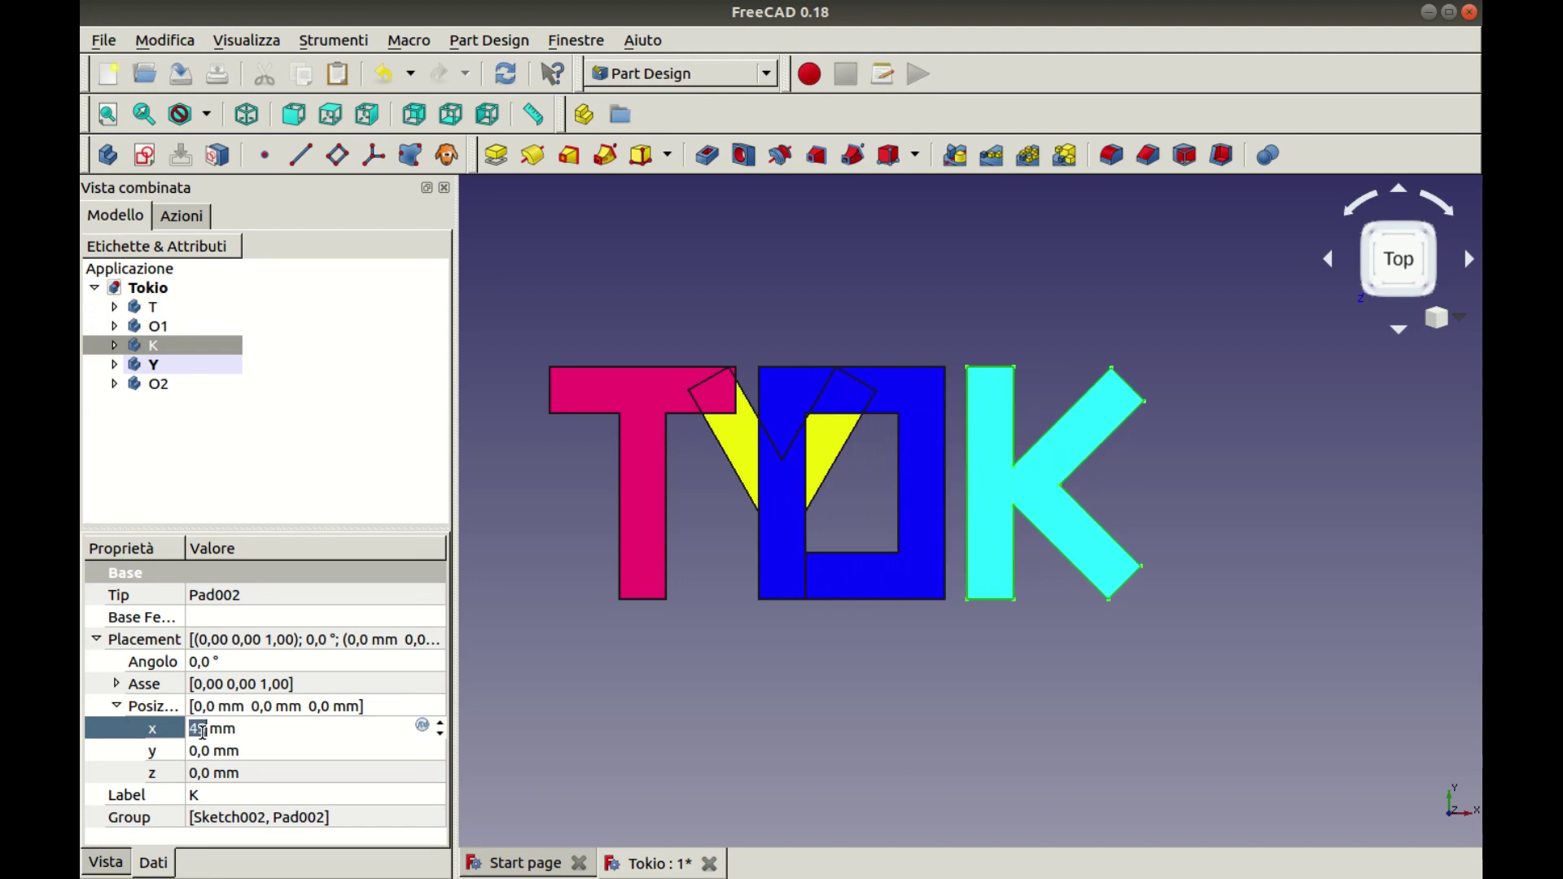
# Move the Y letter to Placement x 103 mm
pyautogui.click(177, 366)
pyautogui.click(210, 728)
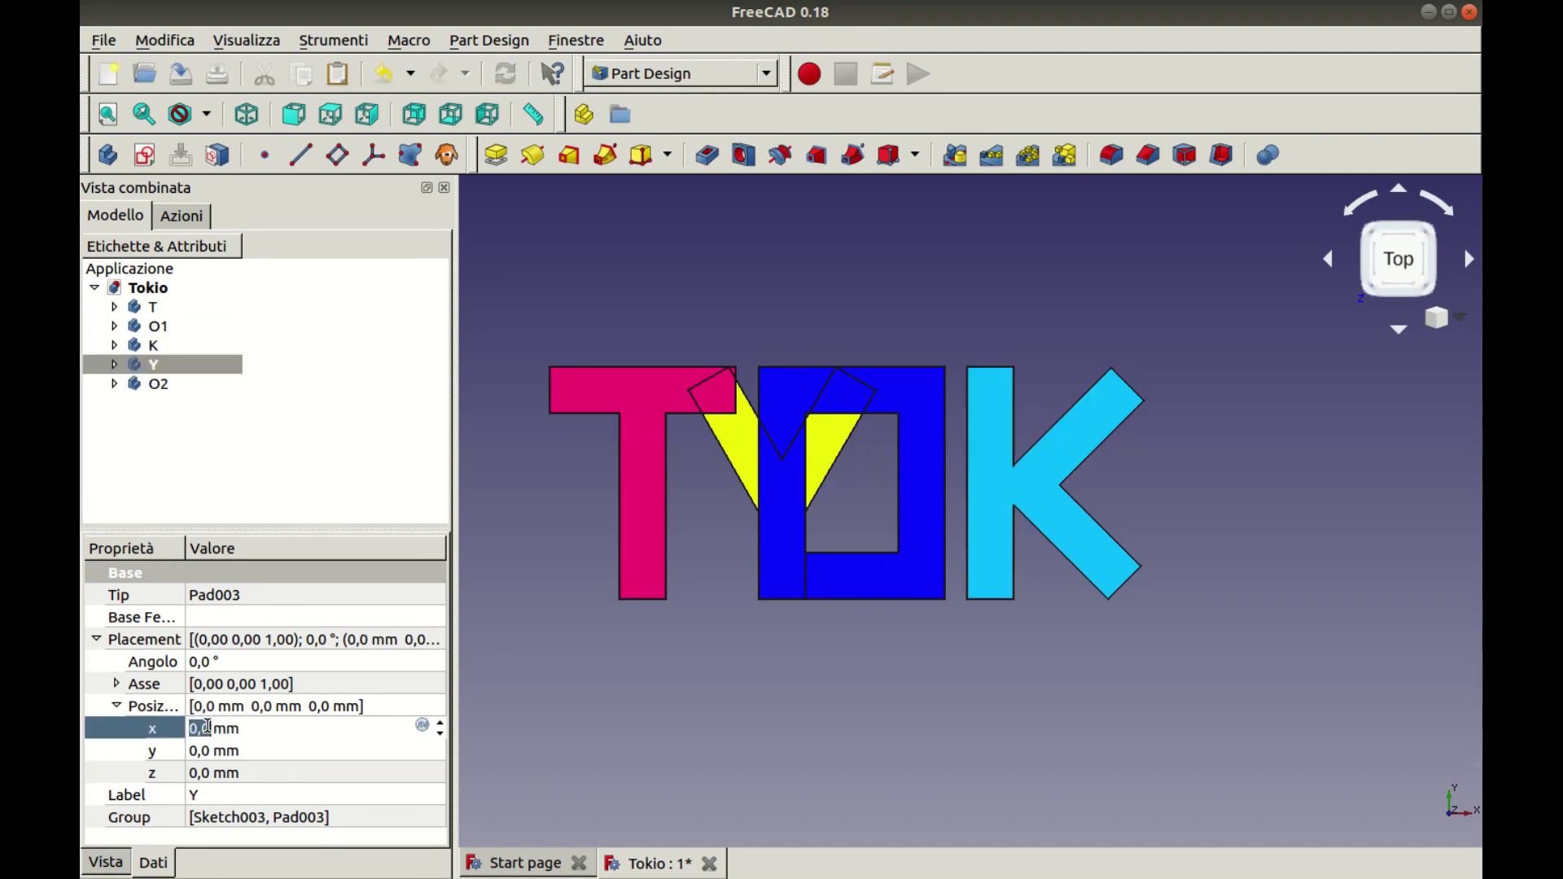
pyautogui.scroll(1, 209, 727)
pyautogui.scroll(1, 209, 727)
pyautogui.scroll(3, 209, 727)
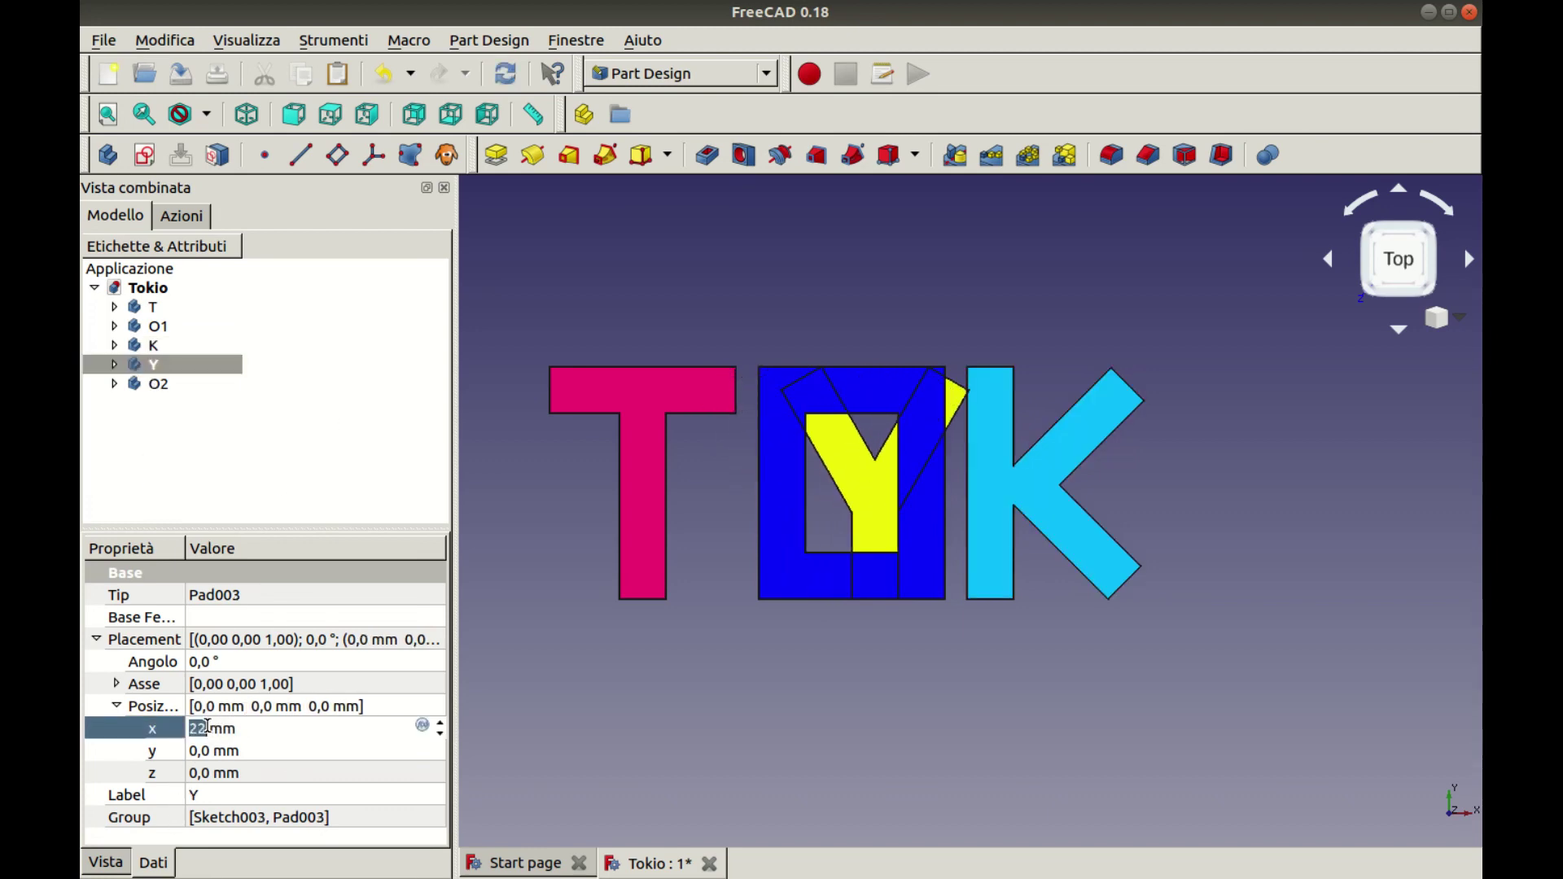
pyautogui.scroll(8, 209, 726)
pyautogui.scroll(7, 208, 727)
pyautogui.scroll(8, 209, 727)
pyautogui.scroll(2, 207, 727)
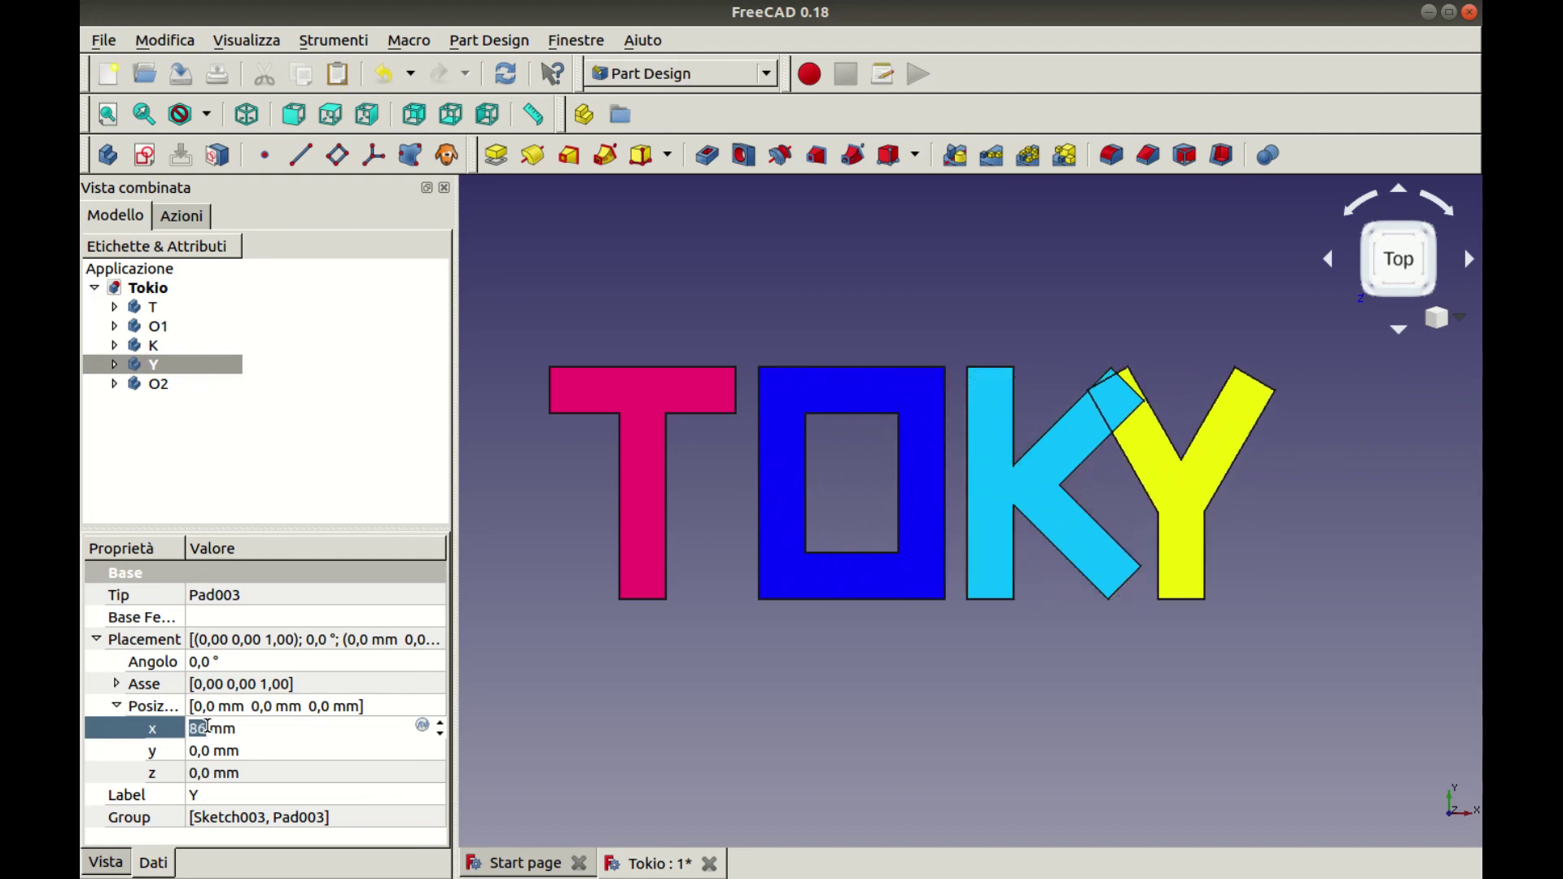
pyautogui.scroll(3, 208, 727)
pyautogui.scroll(3, 208, 727)
pyautogui.scroll(3, 208, 726)
pyautogui.scroll(1, 208, 727)
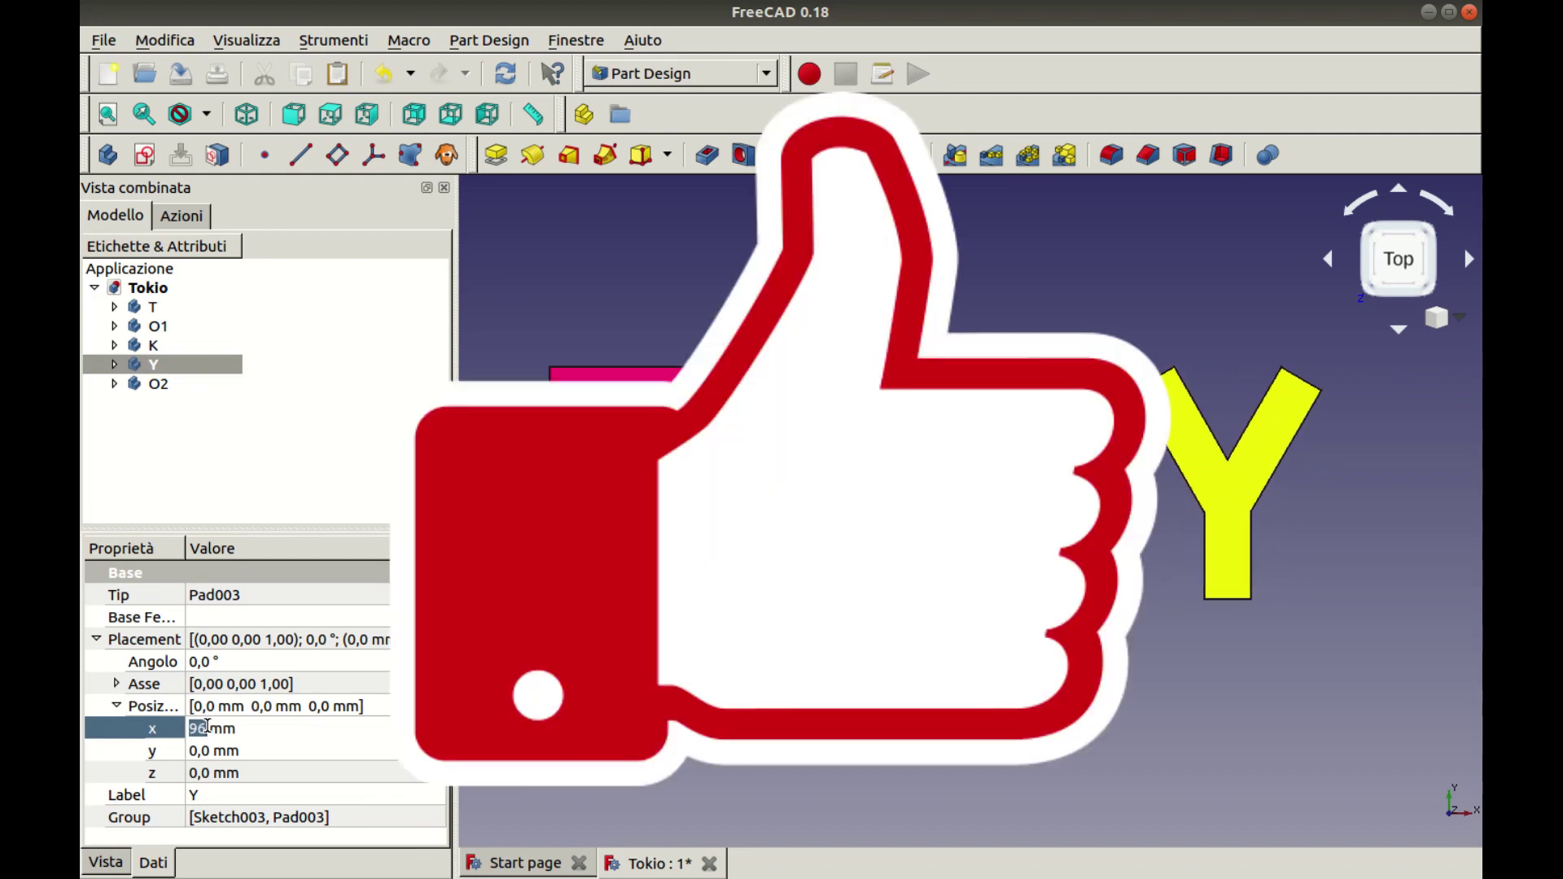
pyautogui.scroll(1, 208, 726)
pyautogui.scroll(1, 207, 727)
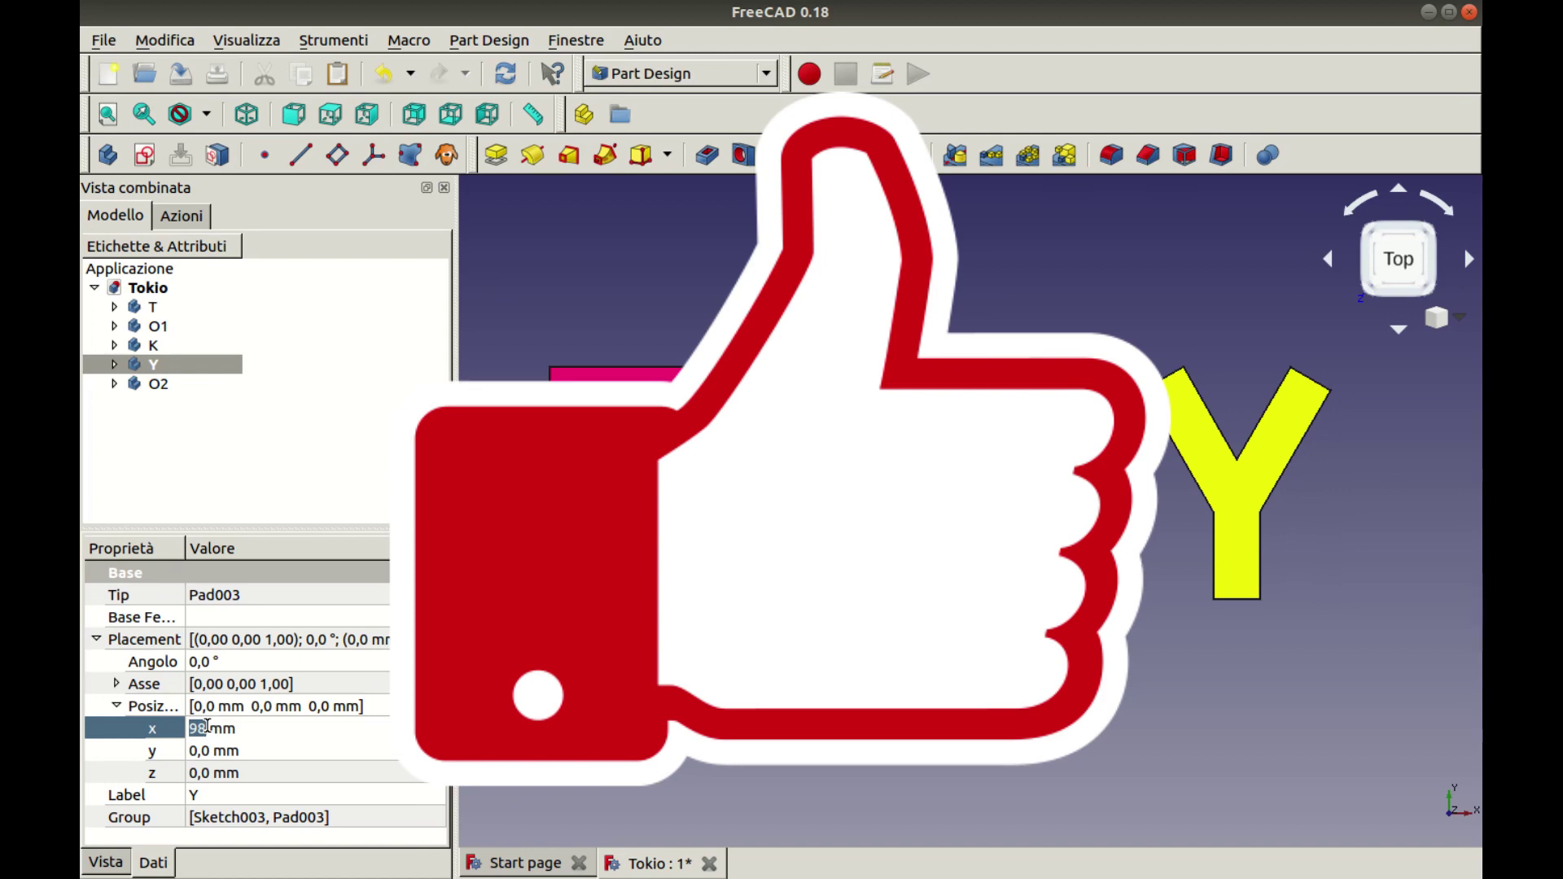
pyautogui.scroll(2, 207, 727)
pyautogui.scroll(2, 207, 726)
pyautogui.scroll(2, 207, 727)
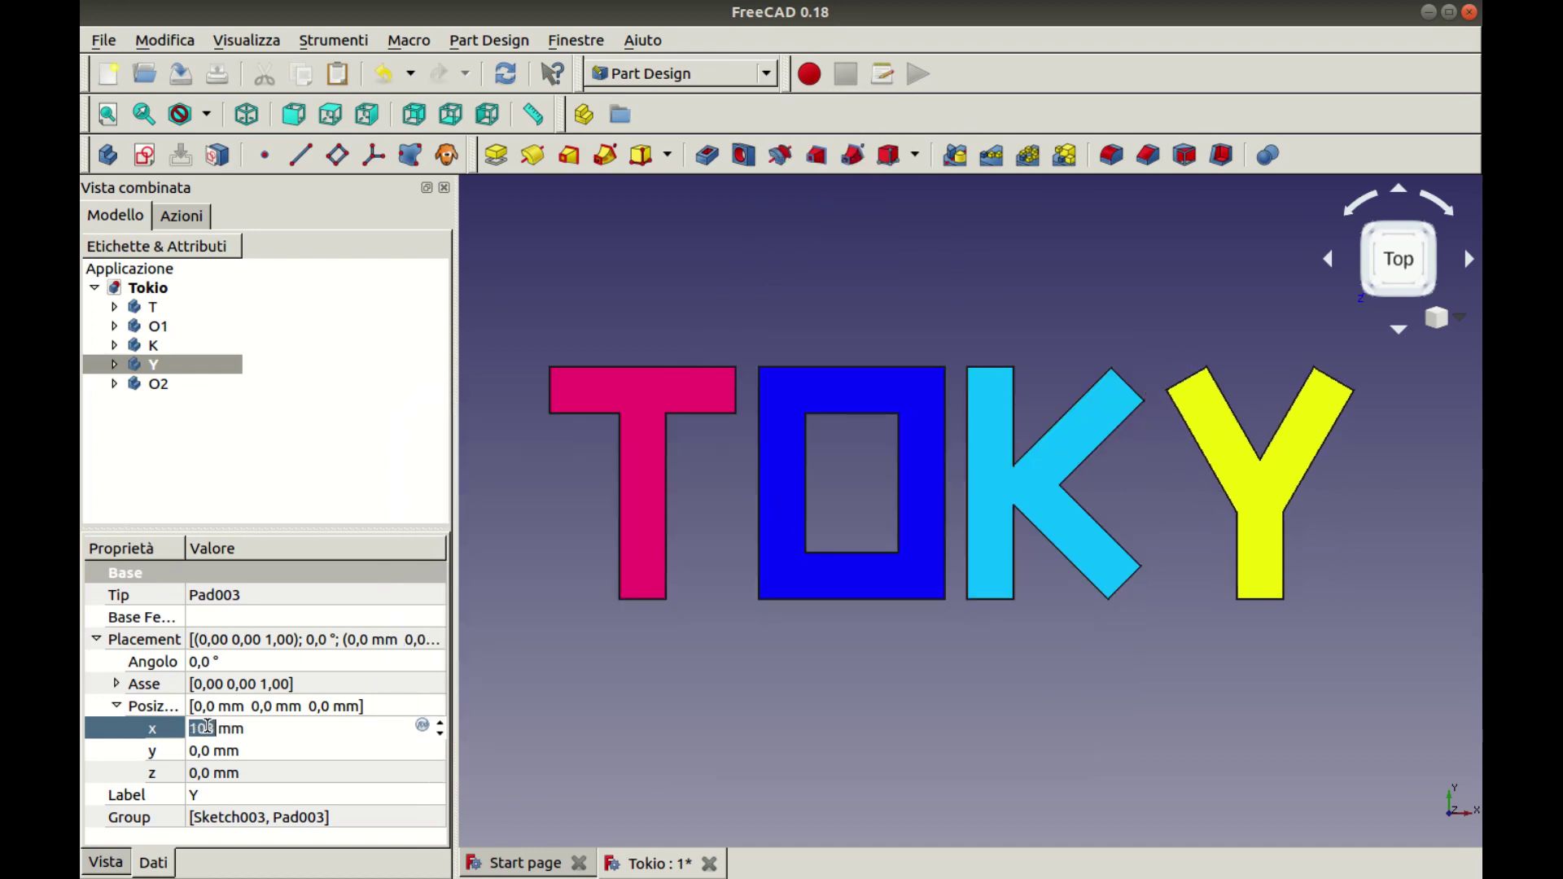
# Move the second O letter to Placement x 133 mm
pyautogui.click(193, 385)
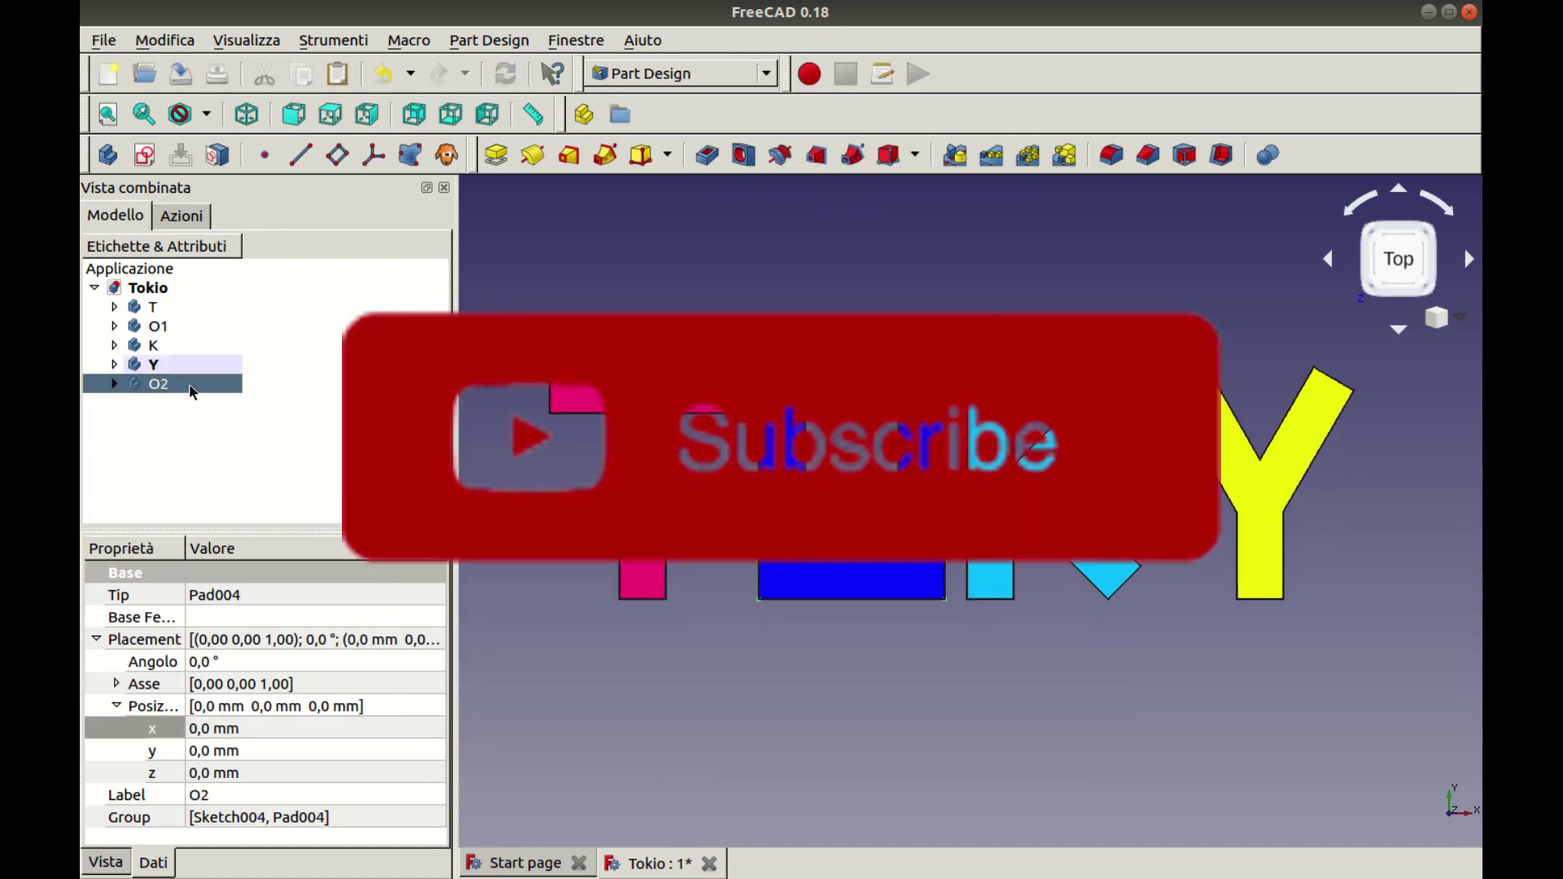
pyautogui.click(200, 729)
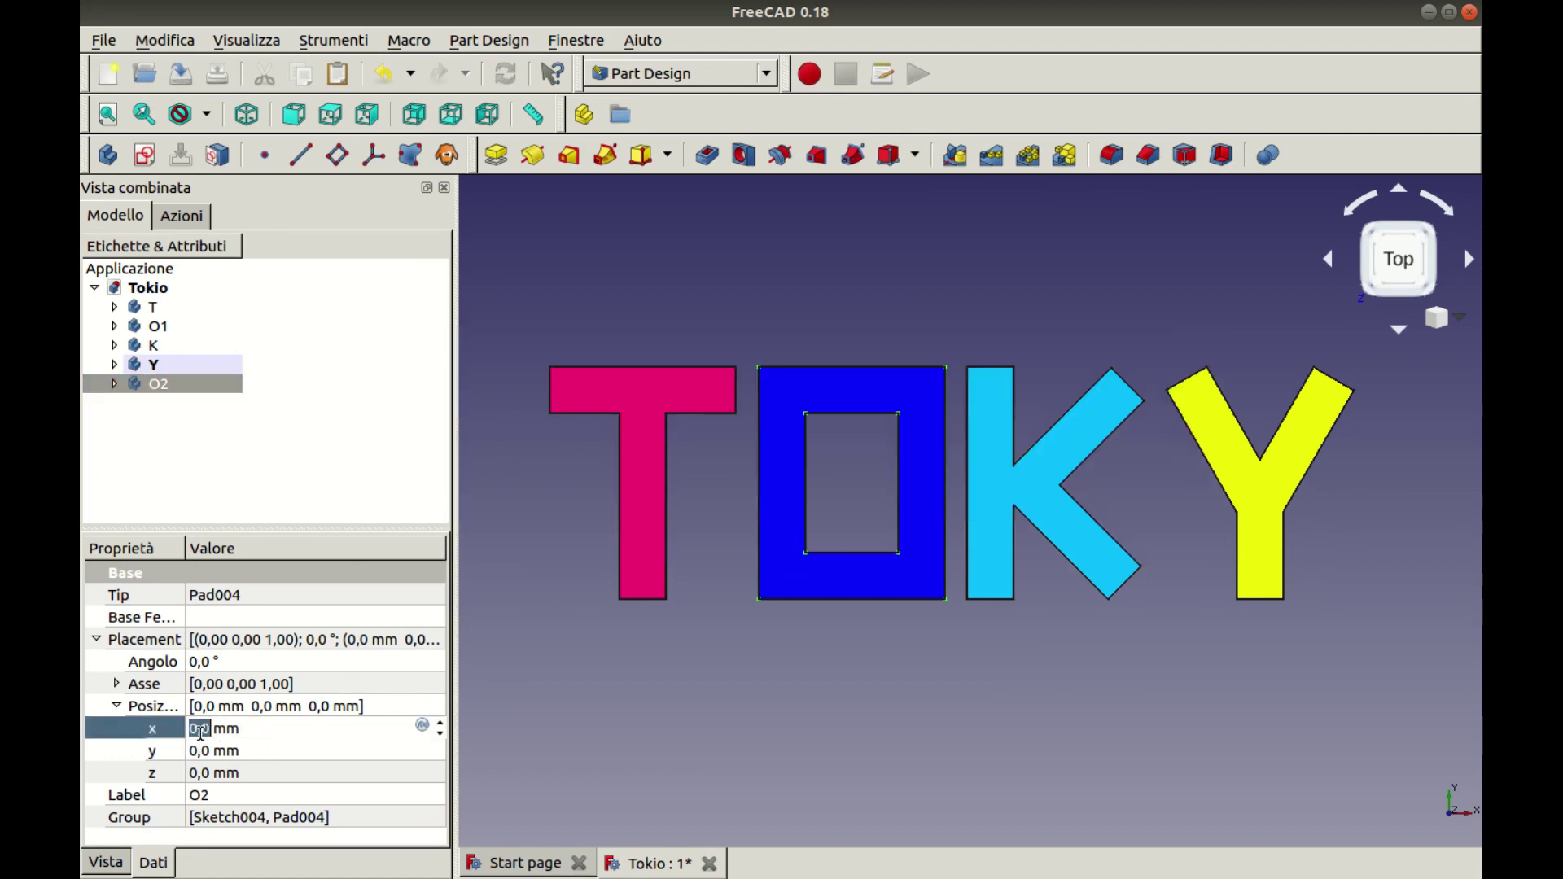
pyautogui.scroll(3, 200, 728)
pyautogui.scroll(15, 200, 728)
pyautogui.scroll(20, 200, 729)
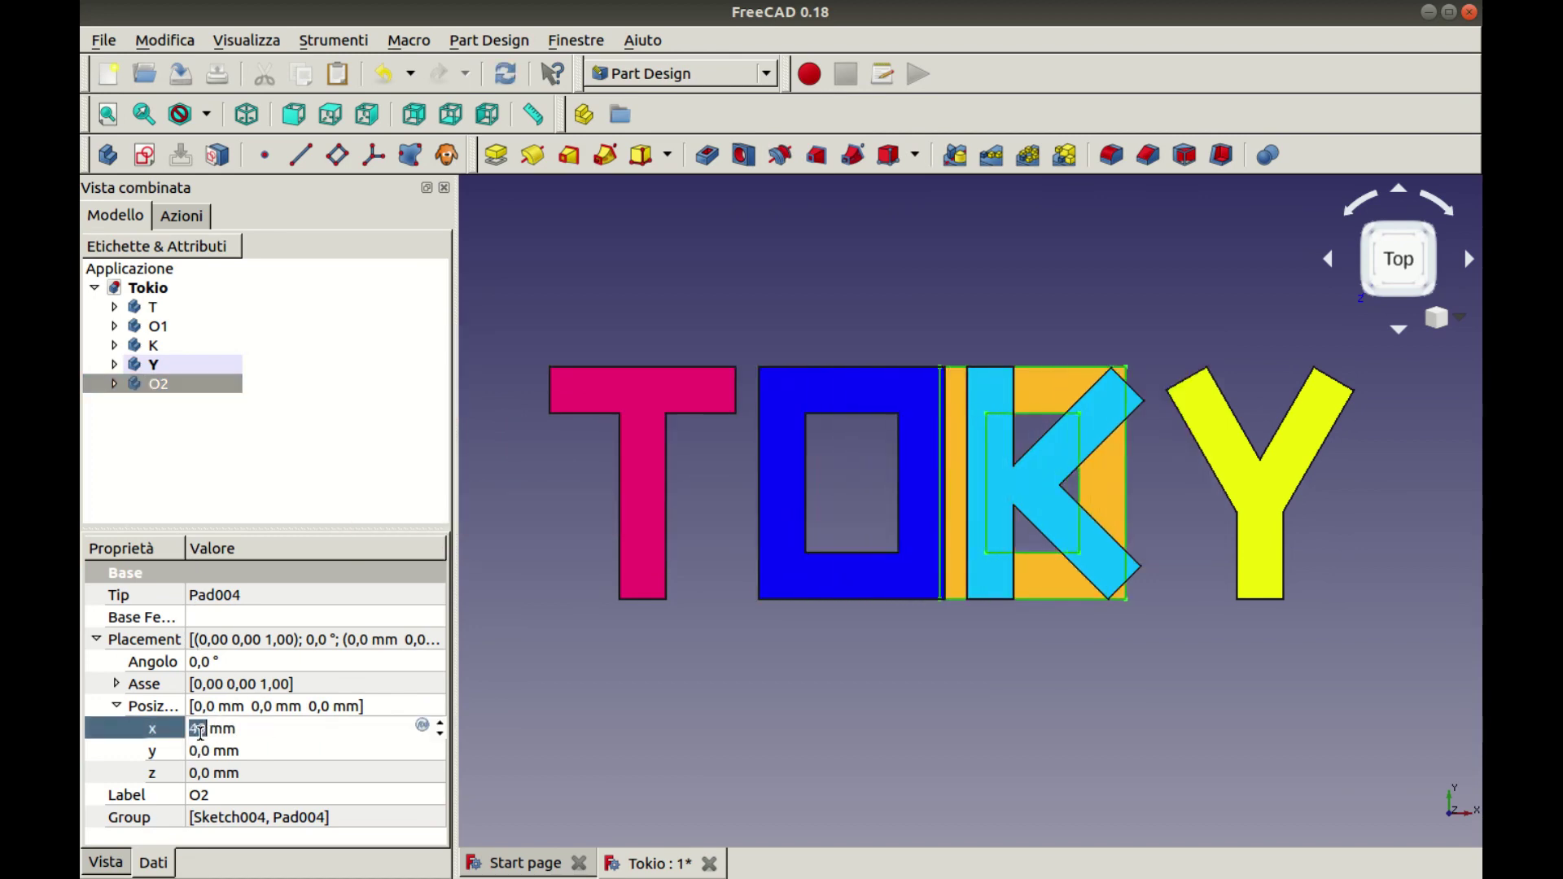
pyautogui.scroll(17, 200, 729)
pyautogui.scroll(13, 201, 728)
pyautogui.scroll(19, 200, 729)
pyautogui.scroll(20, 200, 729)
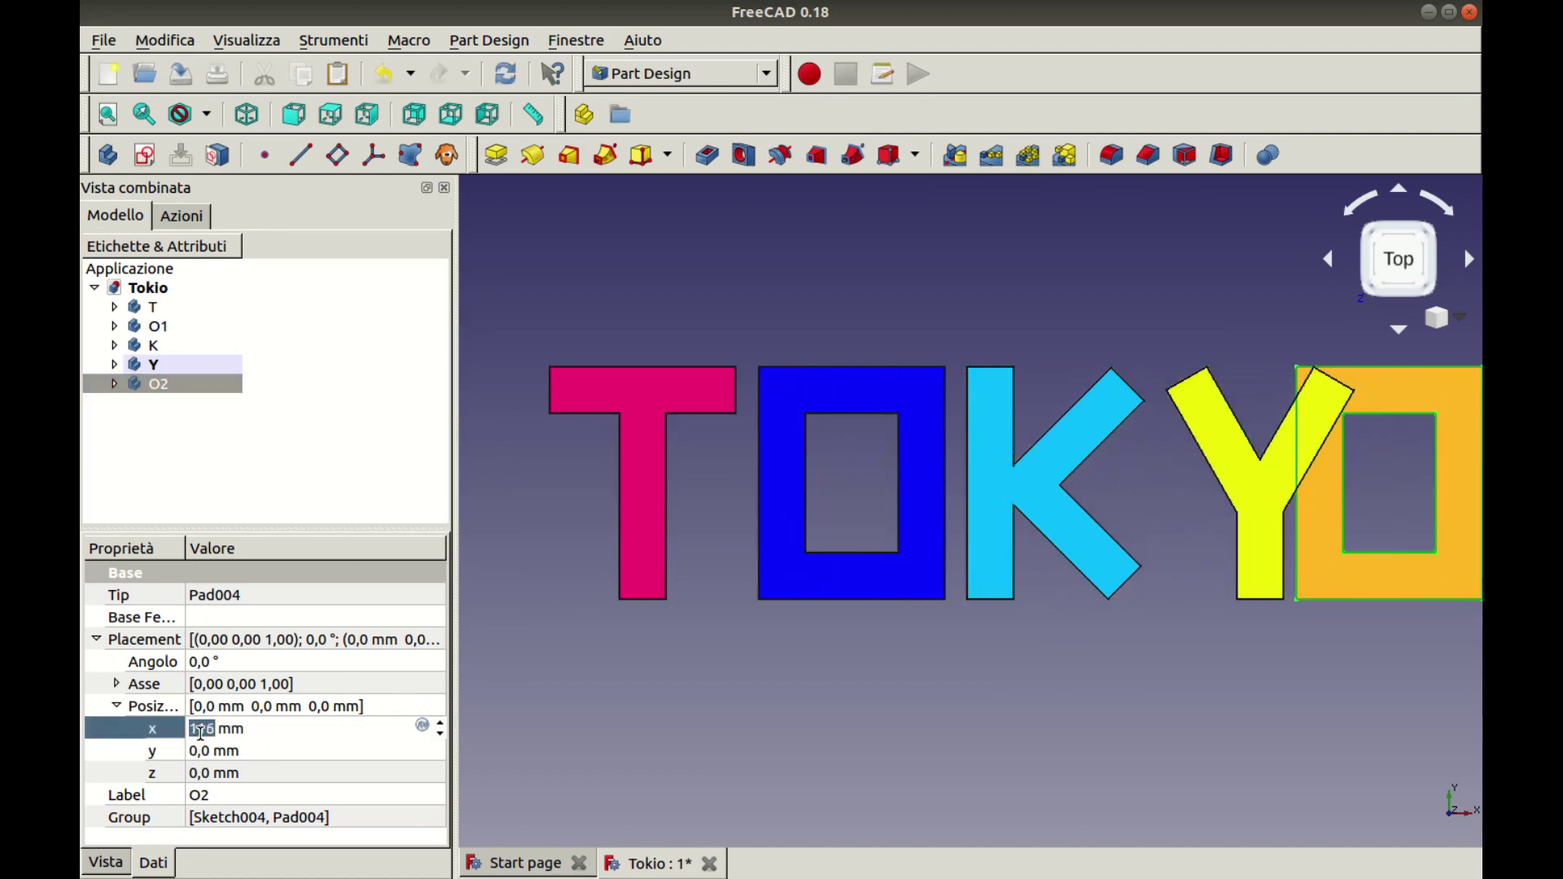
pyautogui.scroll(4, 200, 729)
pyautogui.scroll(4, 201, 728)
pyautogui.scroll(3, 201, 728)
pyautogui.scroll(3, 200, 728)
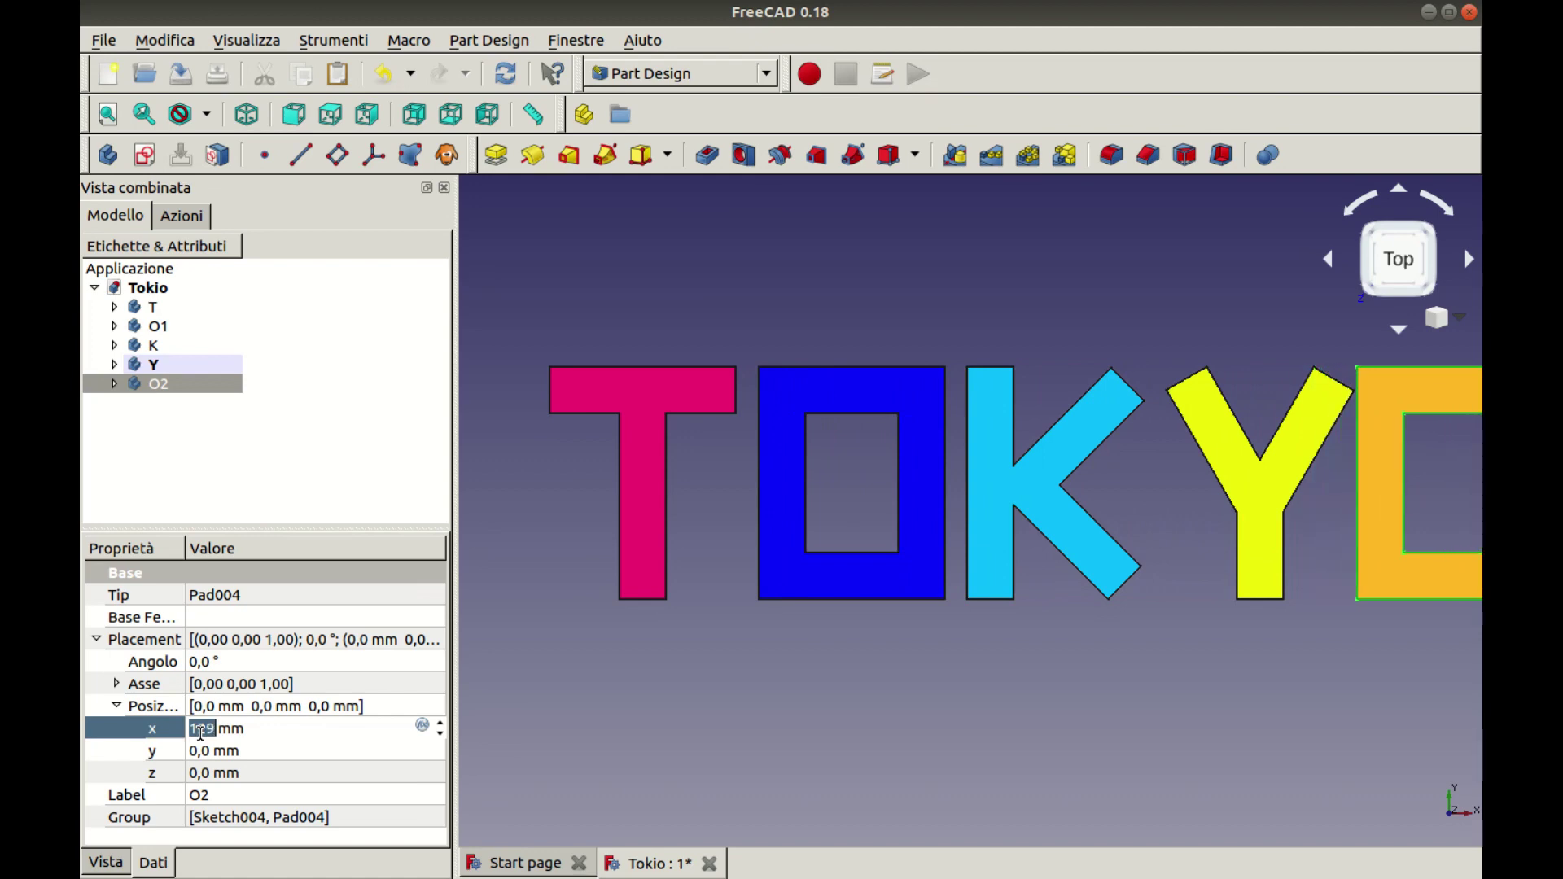
pyautogui.scroll(1, 201, 729)
pyautogui.scroll(1, 200, 728)
pyautogui.scroll(1, 201, 729)
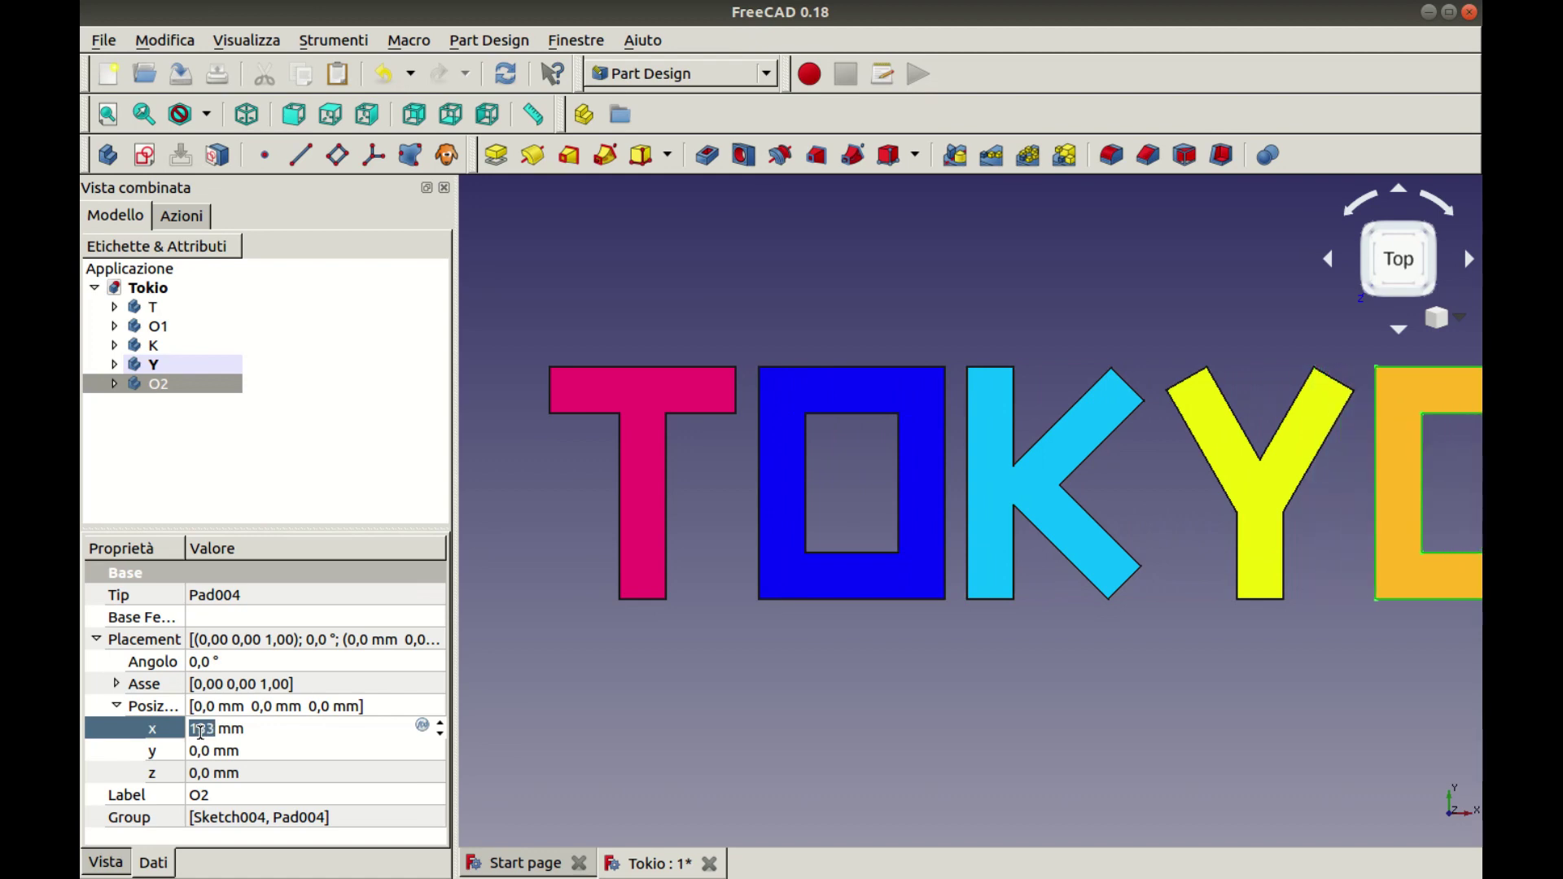
pyautogui.scroll(-2, 625, 631)
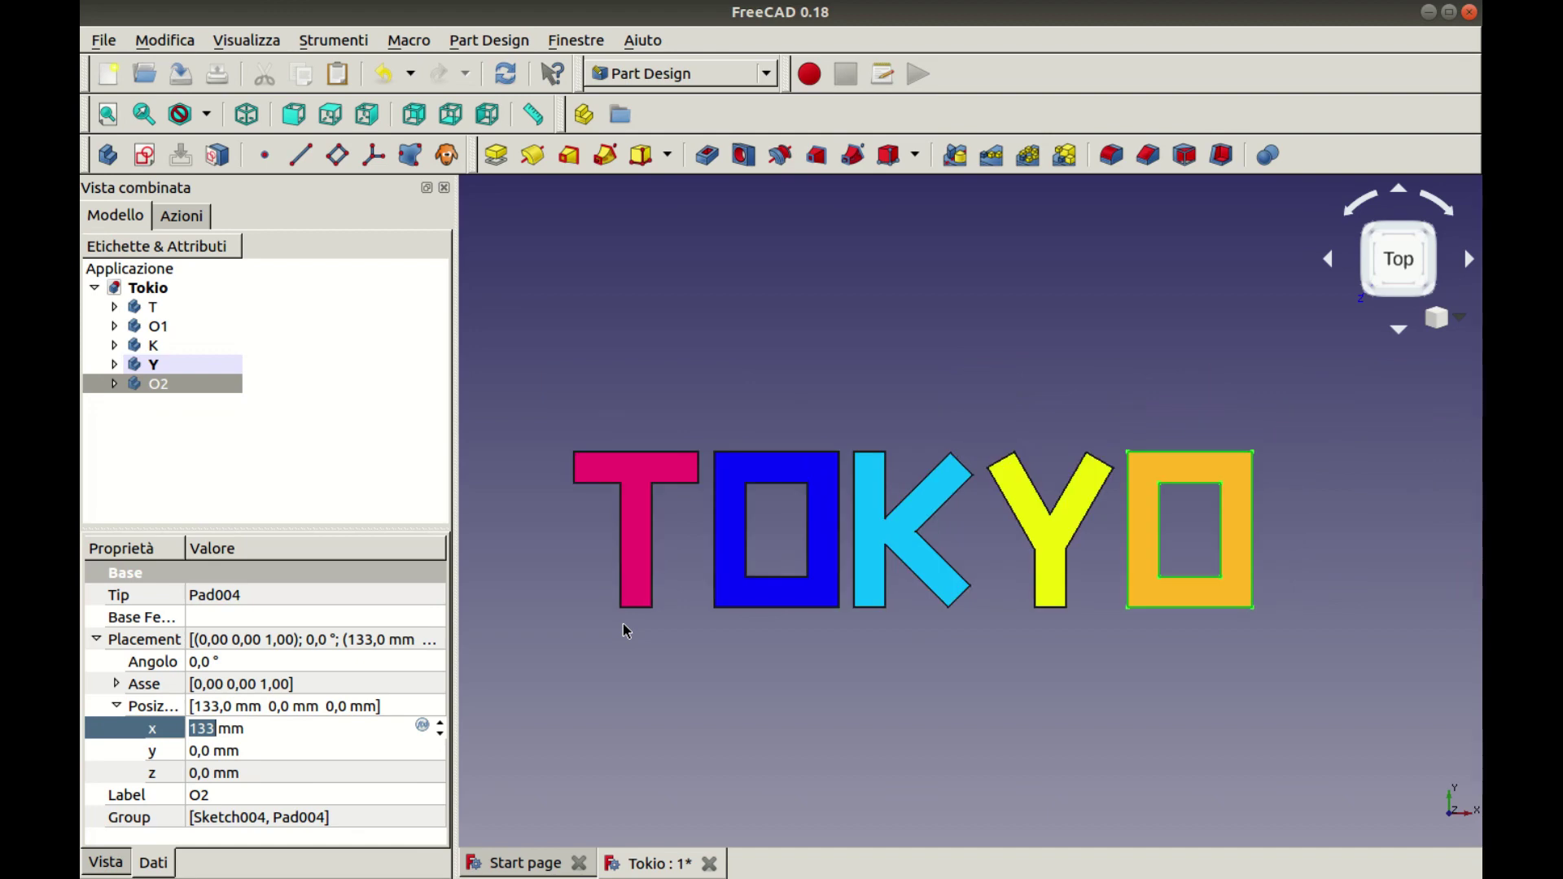
# Start the Tools object-rotation turntable on TOKYO, tuning its speed and angle sliders
pyautogui.click(986, 738)
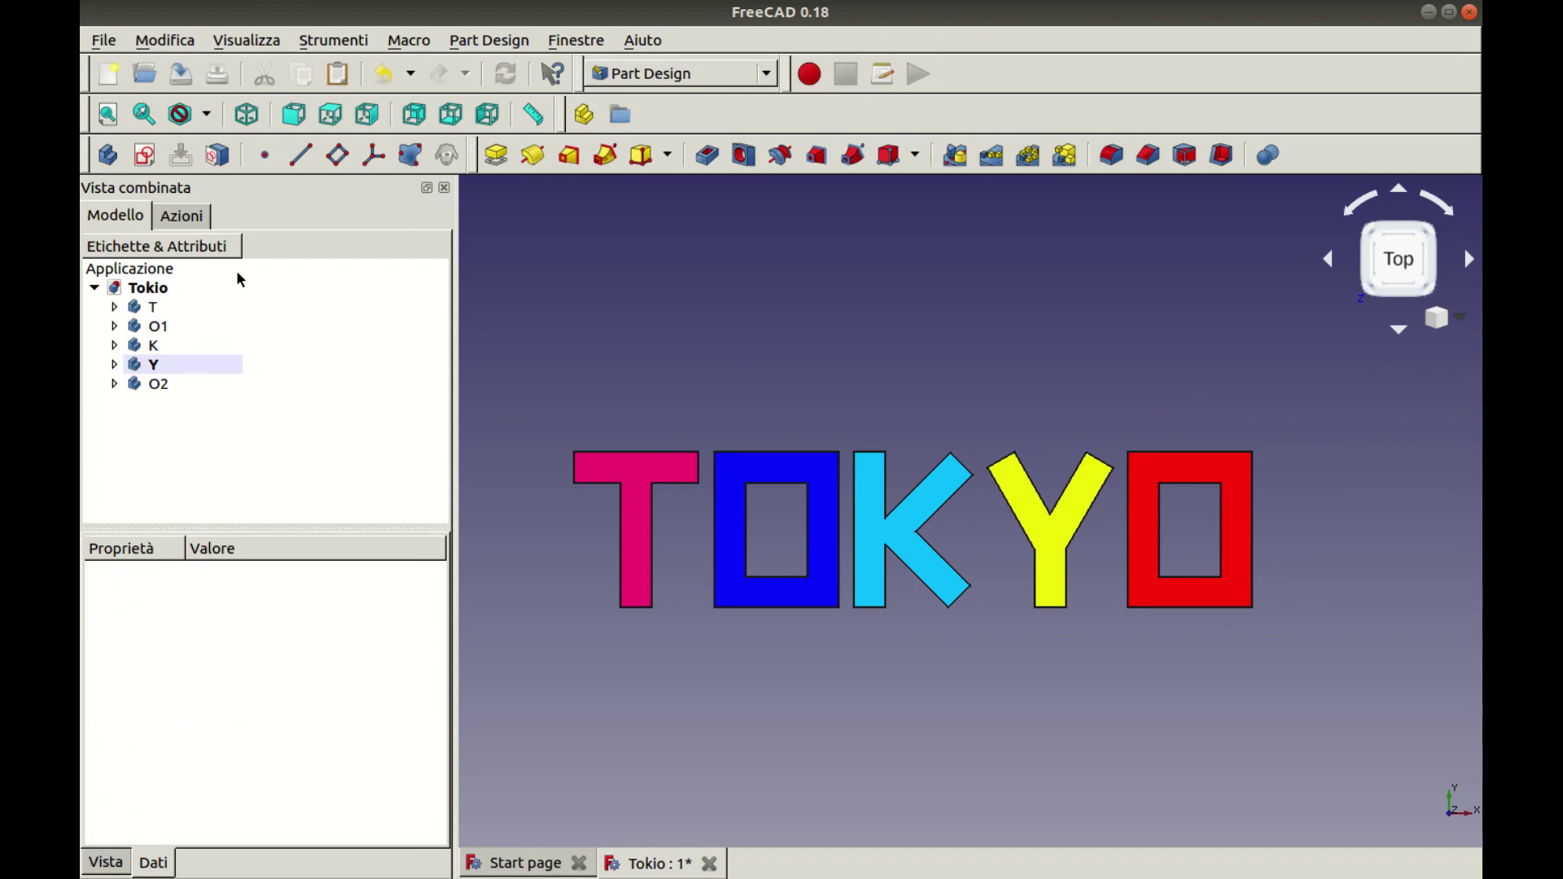
pyautogui.click(250, 42)
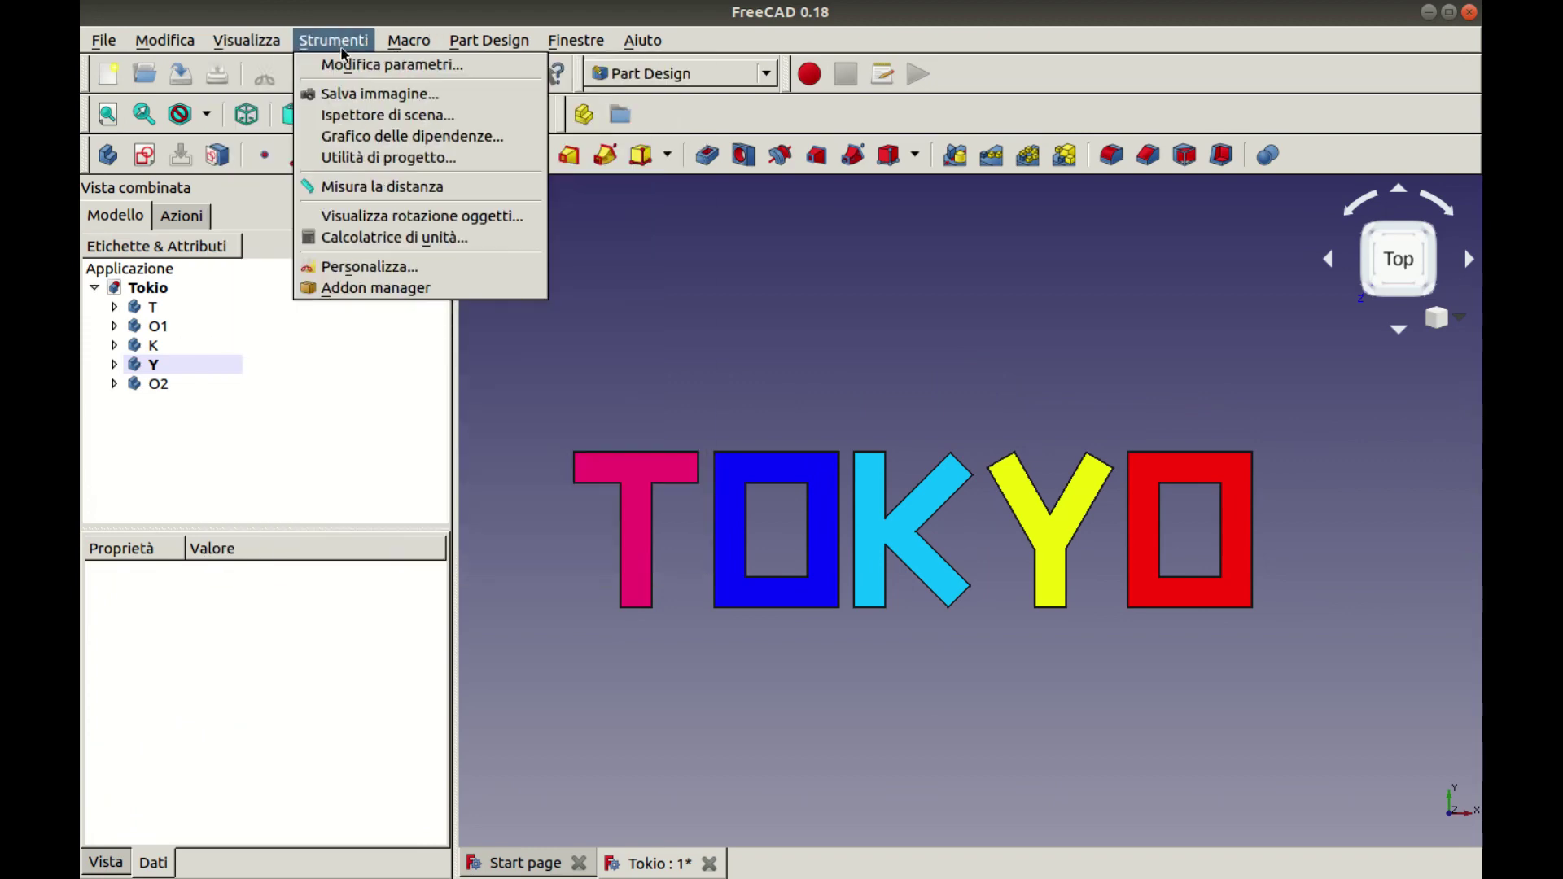
pyautogui.click(449, 226)
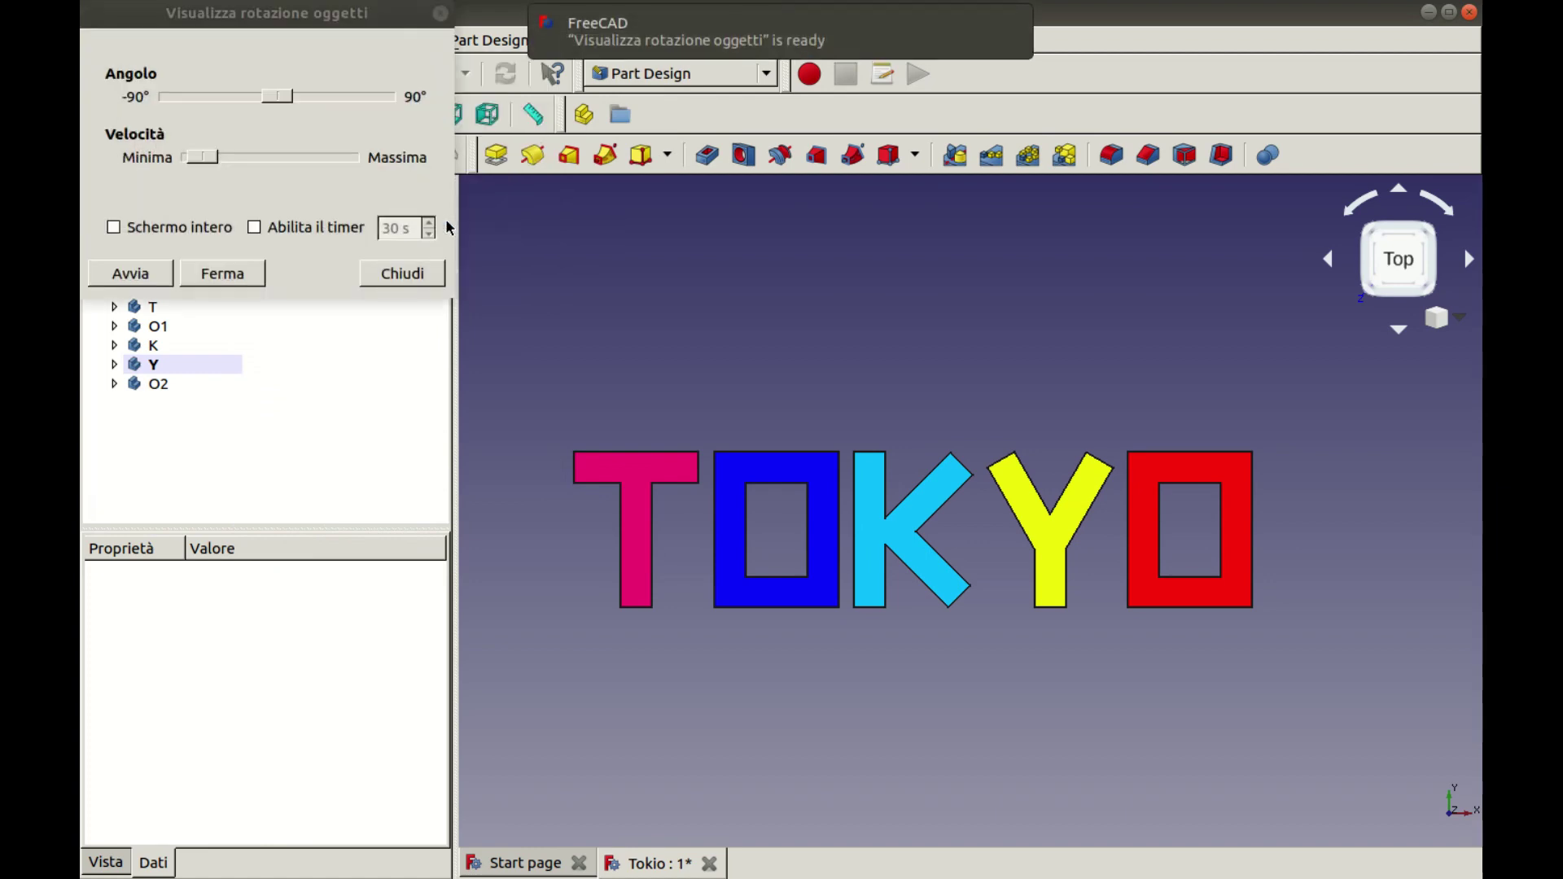
pyautogui.moveTo(203, 157); pyautogui.dragTo(218, 157)
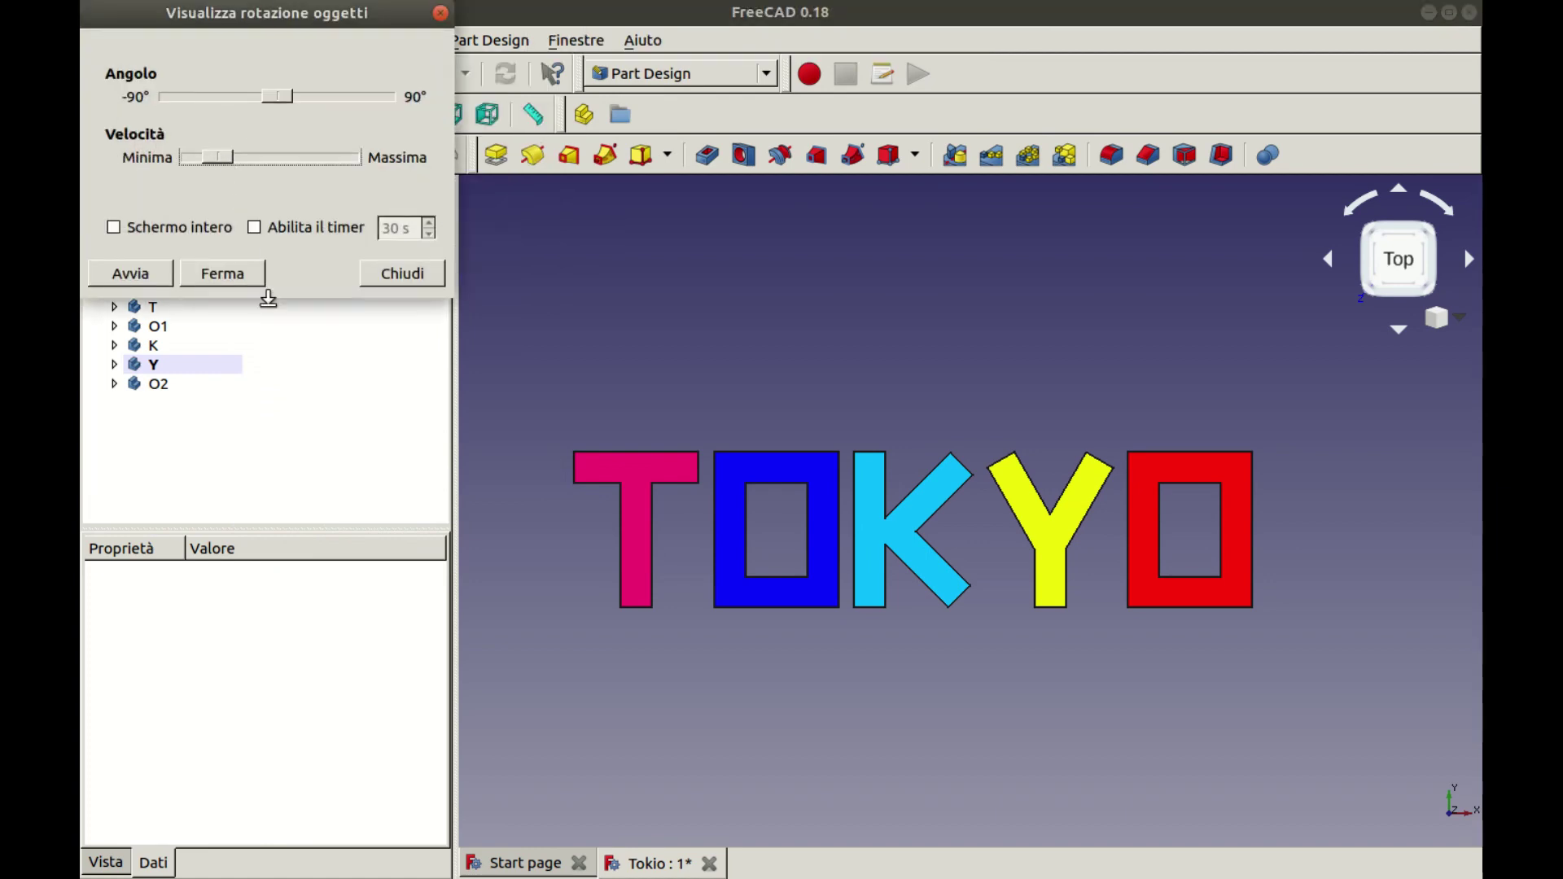
pyautogui.click(153, 280)
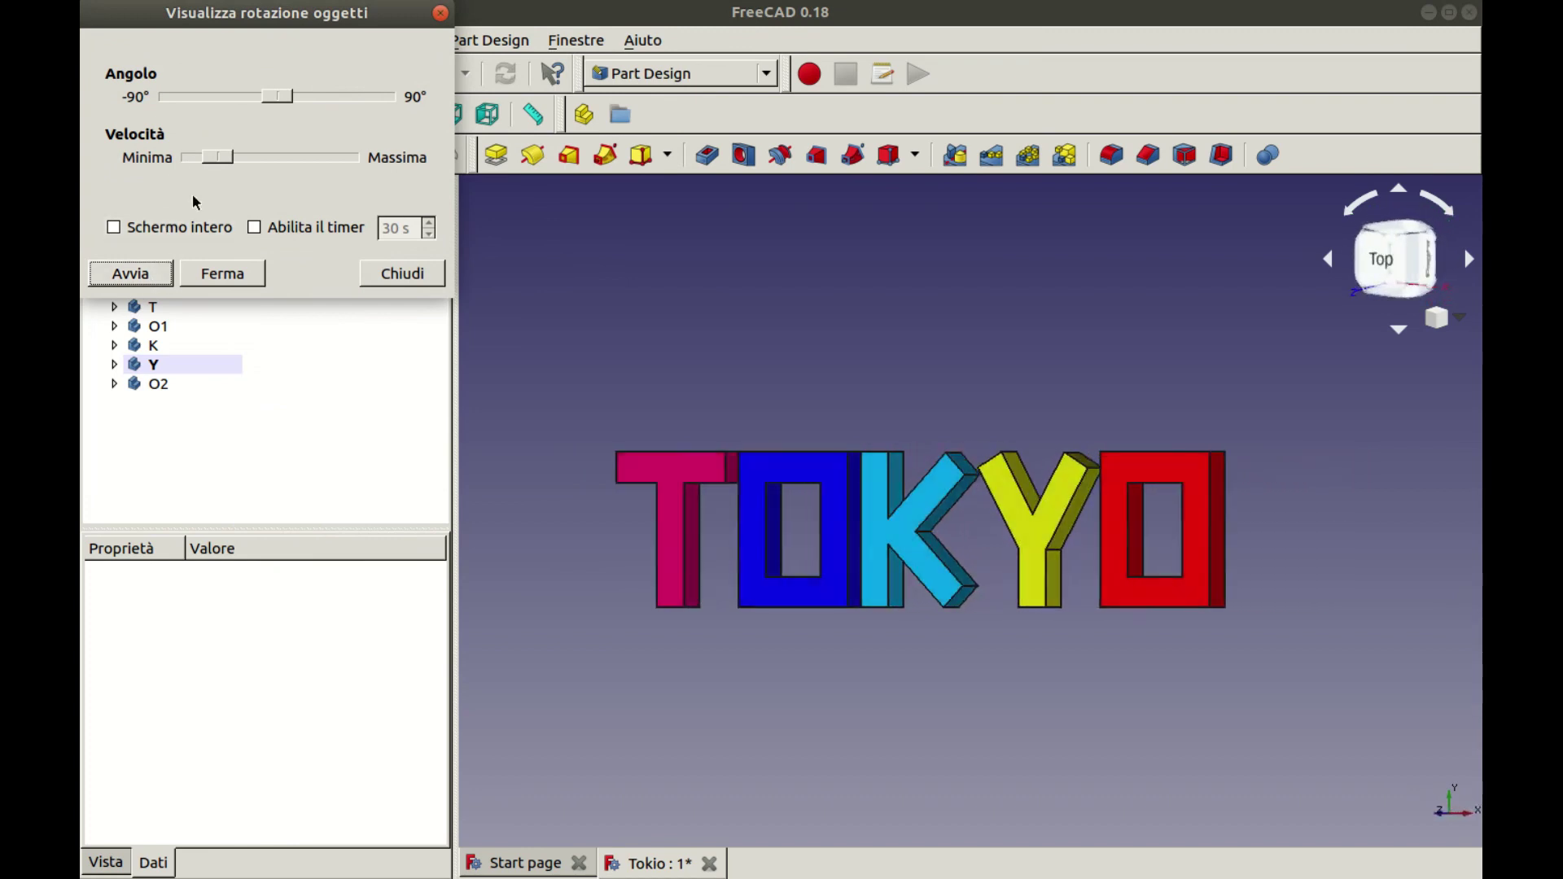
pyautogui.moveTo(290, 104); pyautogui.dragTo(257, 108)
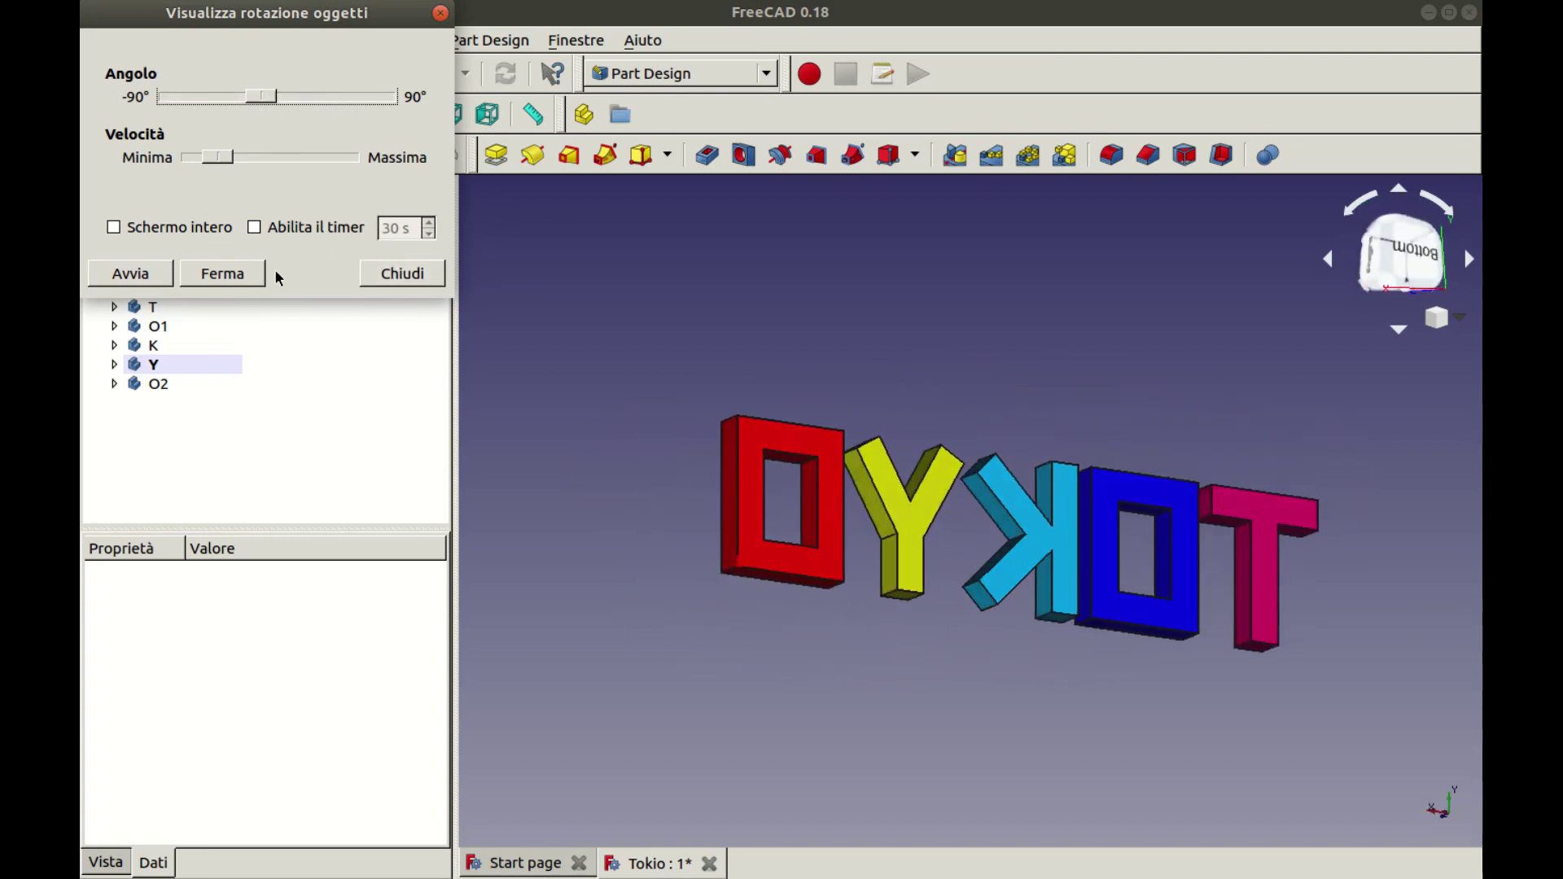
pyautogui.moveTo(215, 158); pyautogui.dragTo(206, 163)
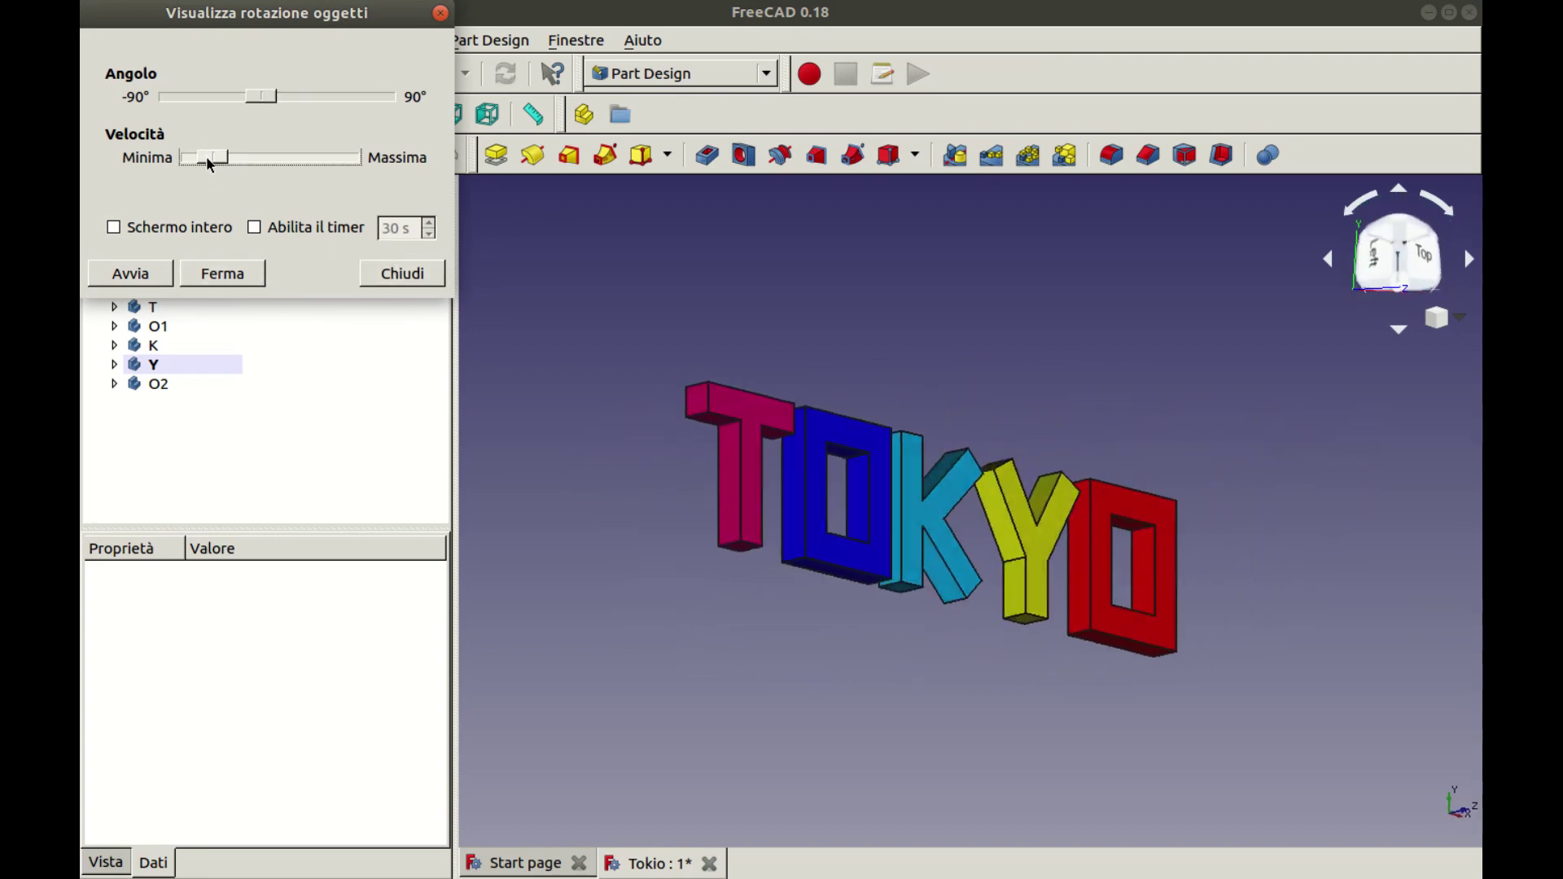